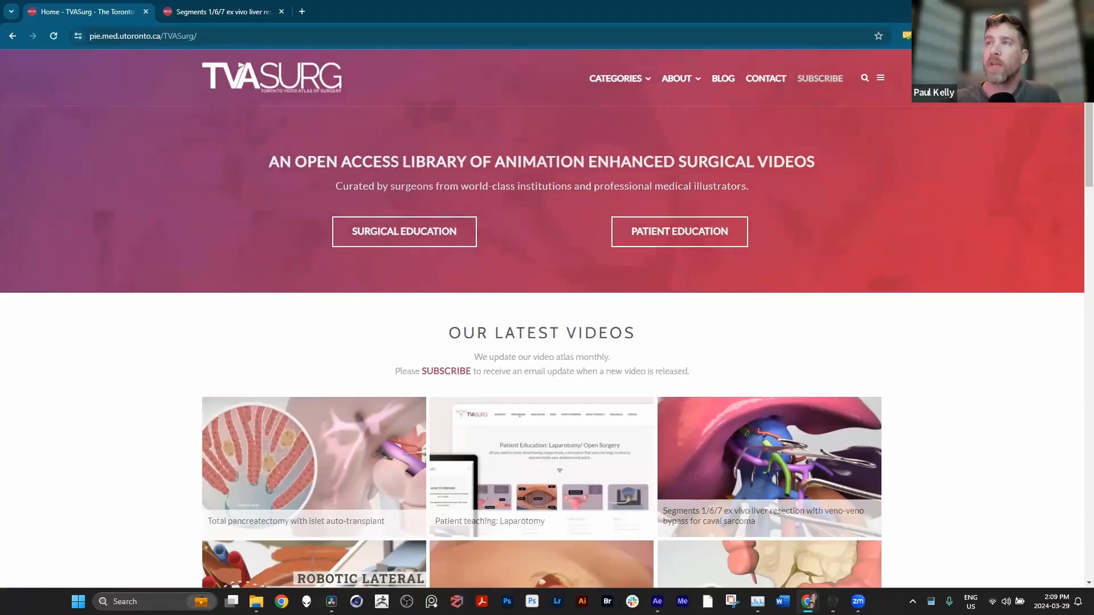
Open the Segments 1/6/7 ex vivo liver resection page and play a short part of its surgical planning animation from about 00:22
{"action": "scroll", "coordinate": [701, 336], "scroll_direction": "down", "scroll_amount": 2}
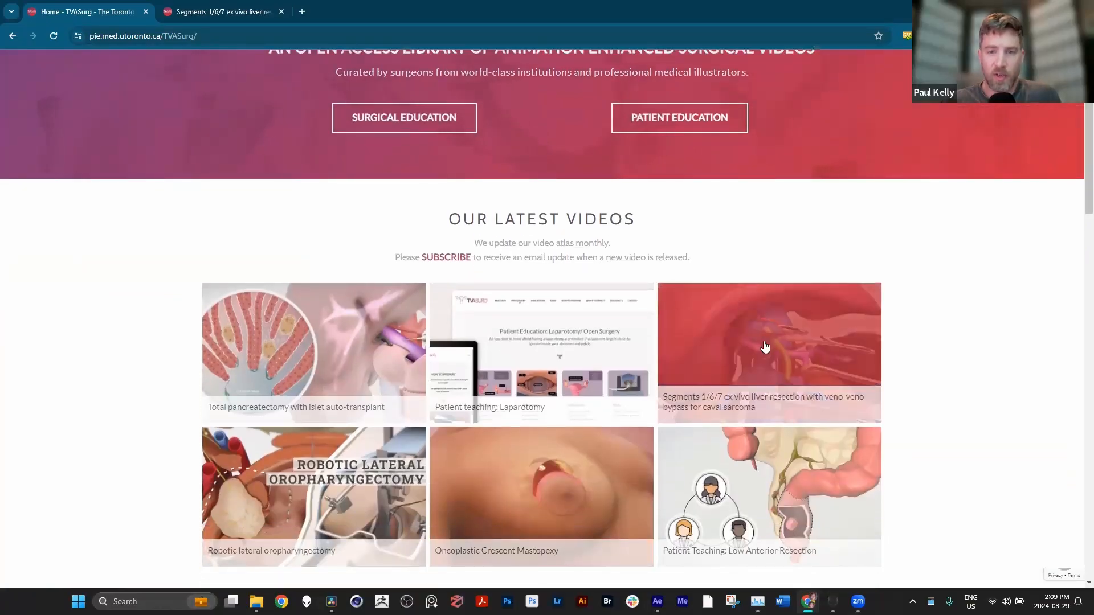
{"action": "left_click", "coordinate": [227, 12]}
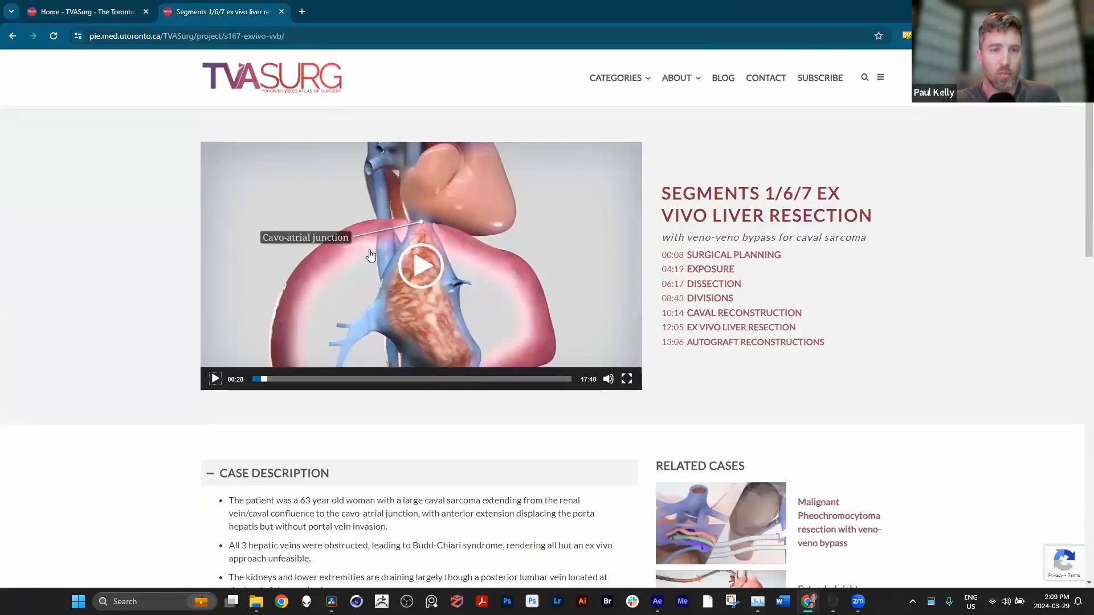
{"action": "left_click", "coordinate": [258, 380]}
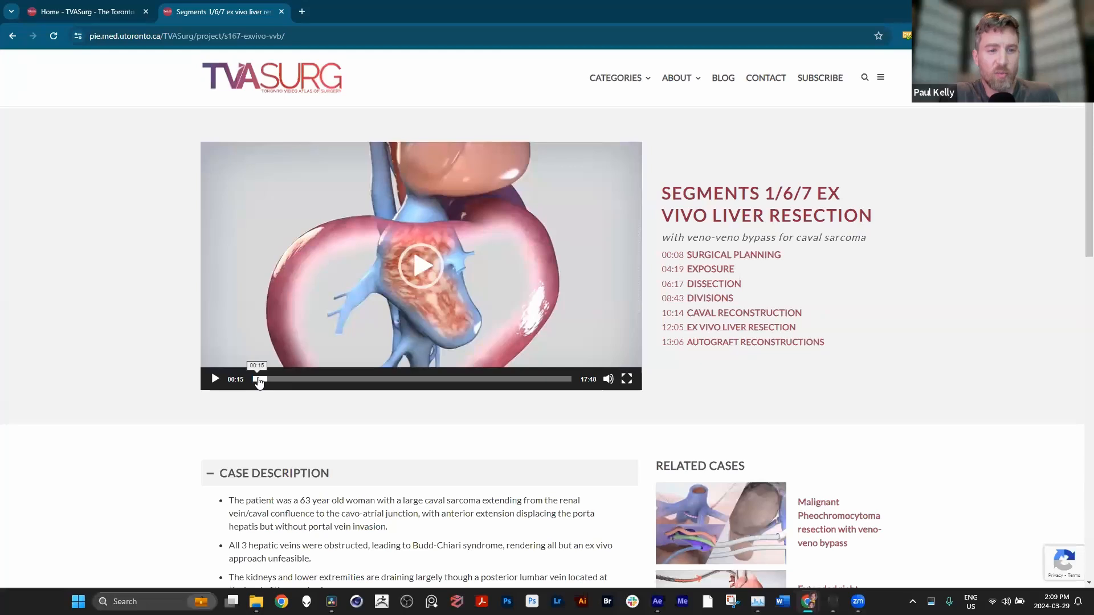
{"action": "left_click", "coordinate": [261, 380]}
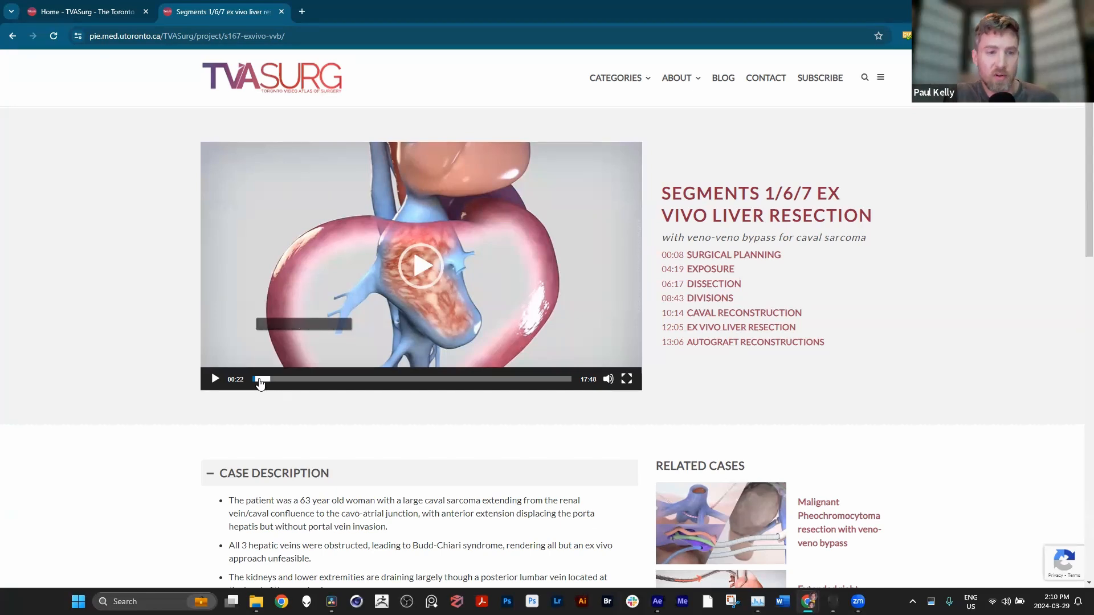
{"action": "left_click", "coordinate": [213, 379]}
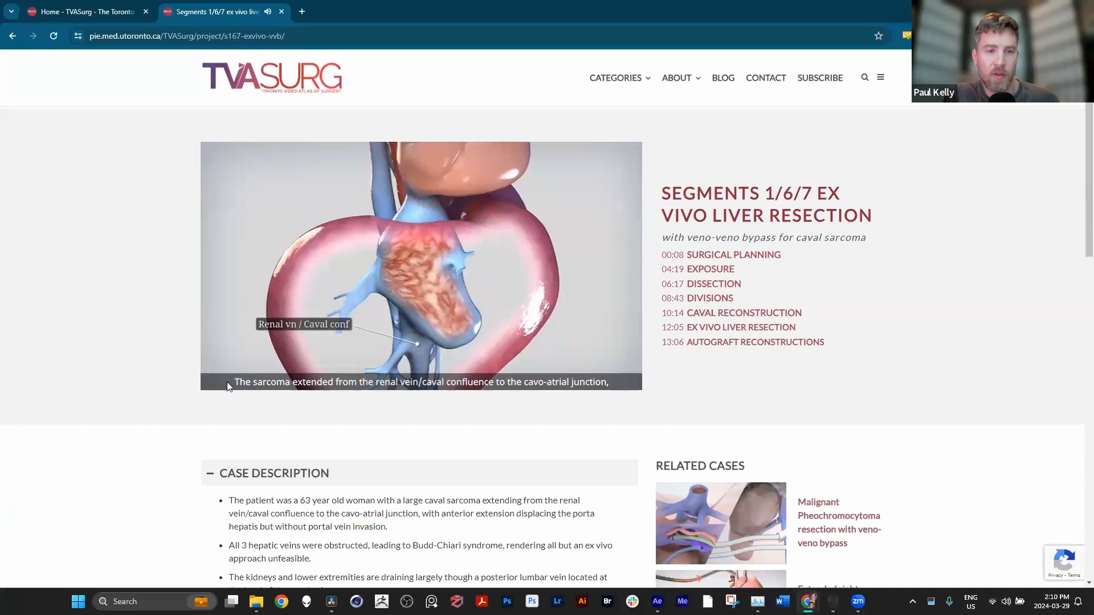
{"action": "left_click", "coordinate": [607, 379]}
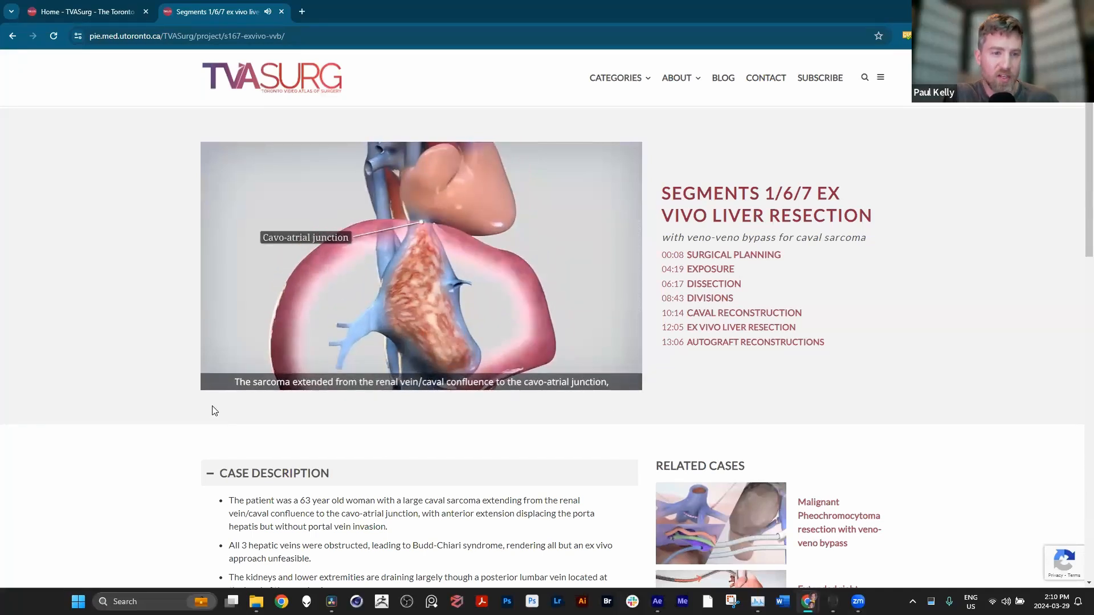
{"action": "left_click", "coordinate": [212, 383]}
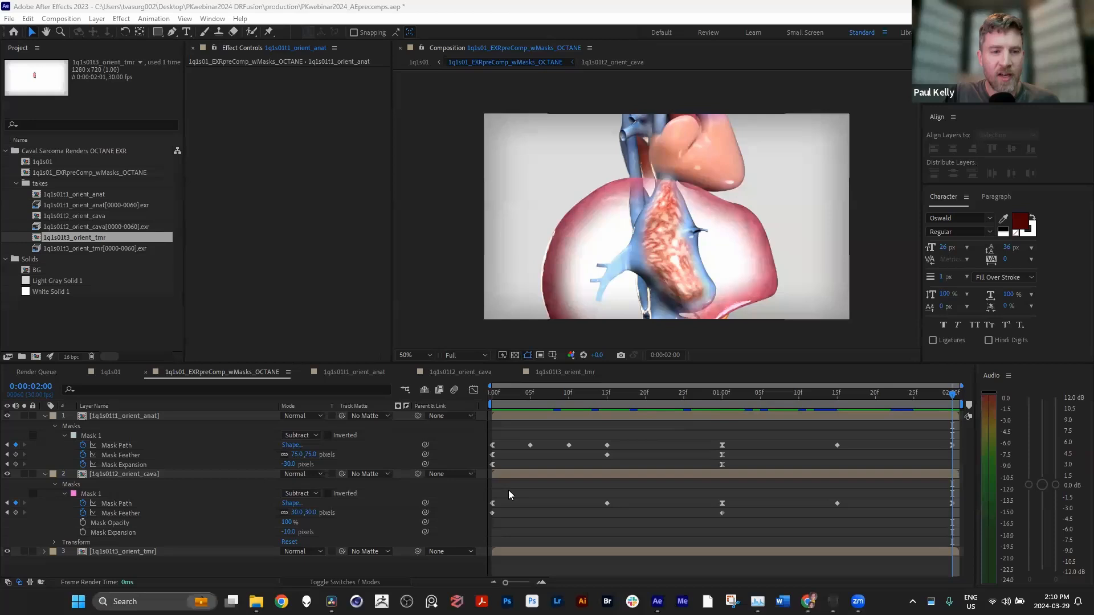
Switch to After Effects, show the 1q1s01 composition, and open the 1q1s01t1_orient_anat composition from the takes folder
{"action": "left_click", "coordinate": [106, 372]}
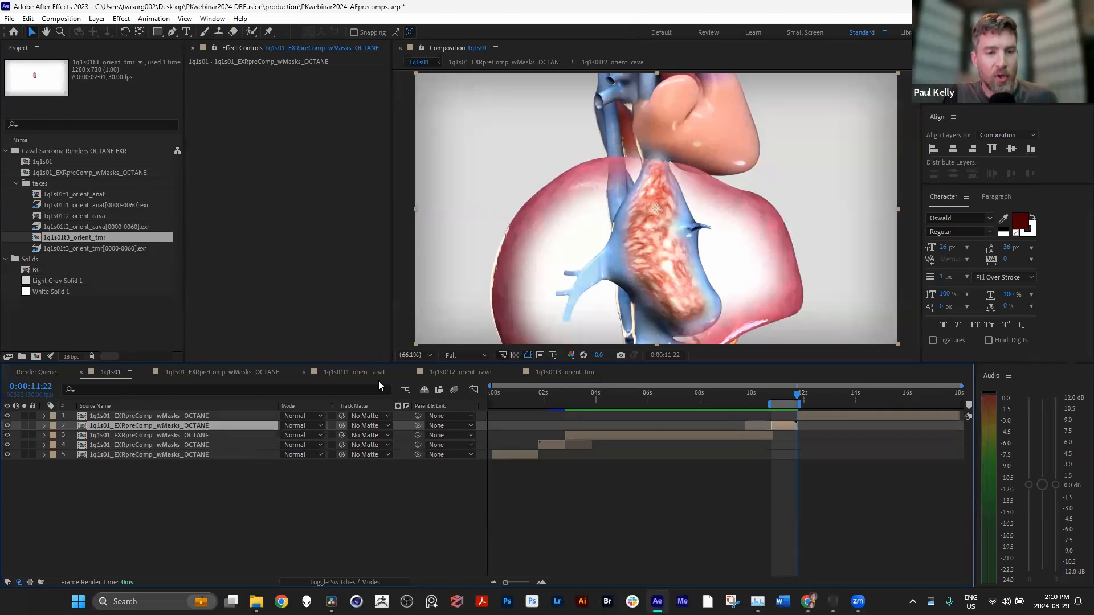
{"action": "left_click", "coordinate": [85, 206]}
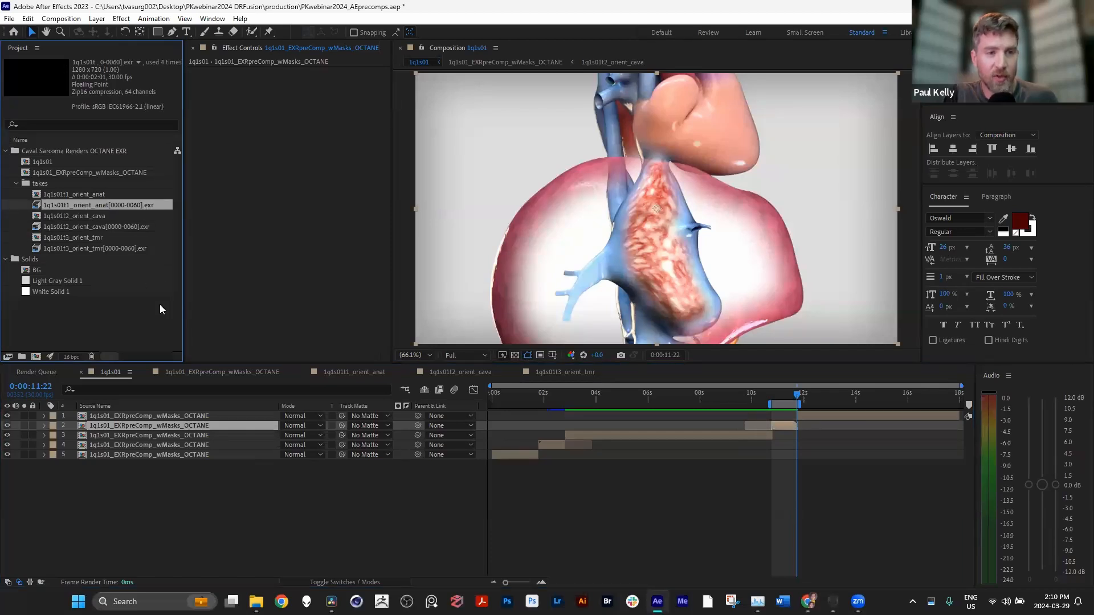
{"action": "double_click", "coordinate": [60, 196]}
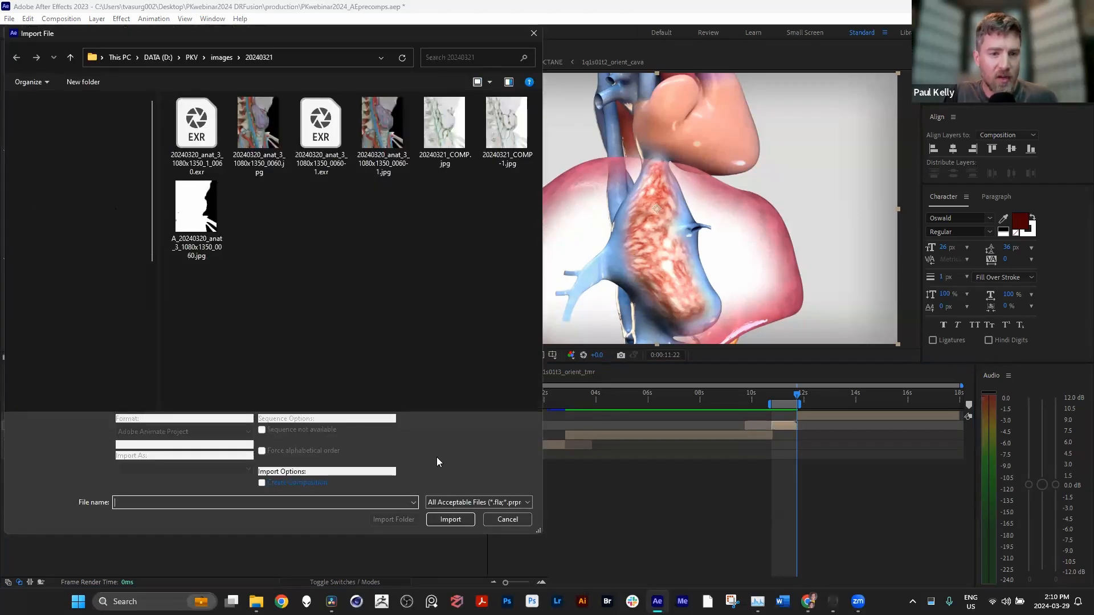
{"action": "key", "text": "Escape"}
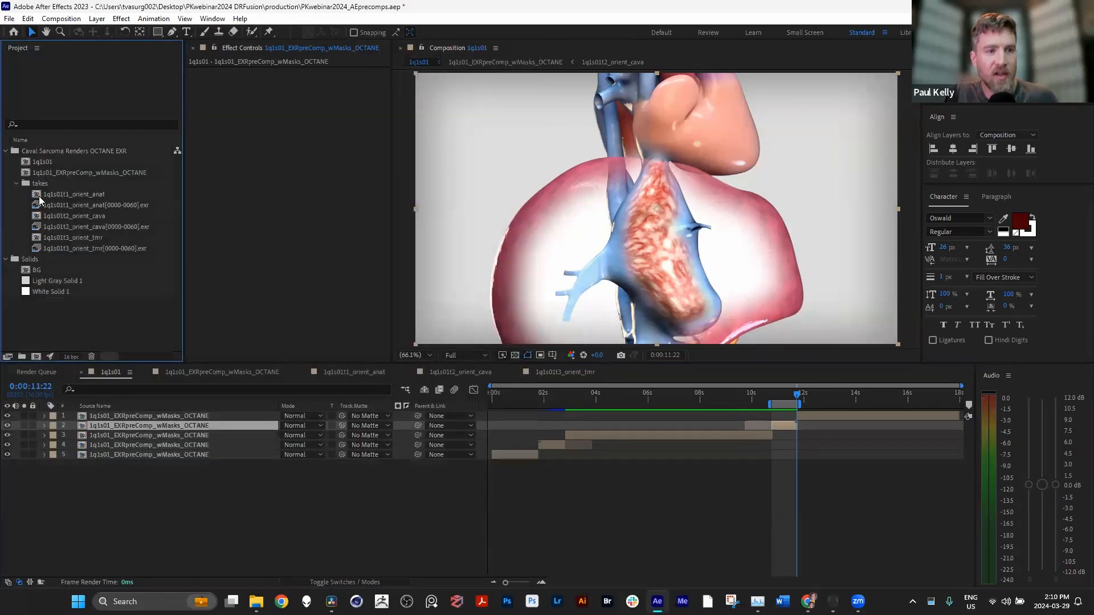
{"action": "double_click", "coordinate": [36, 197]}
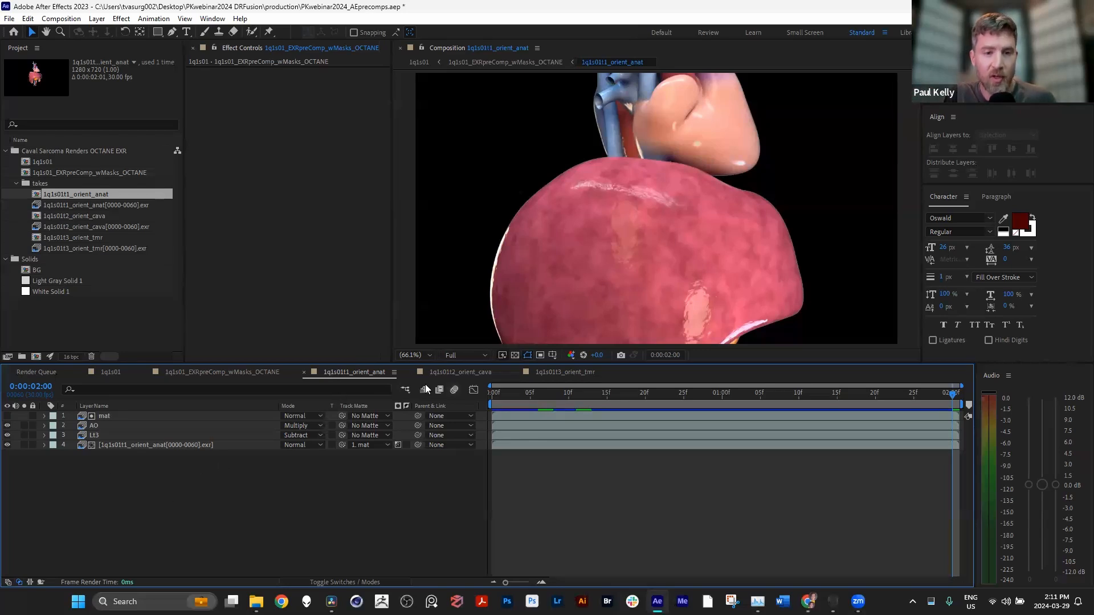
Examine the animated masks in the 1q1s01_EXRpreComp_wMasks_OCTANE composition by stepping through its timeline from 0:00:00:01 to 0:00:01:17
{"action": "left_click", "coordinate": [237, 372]}
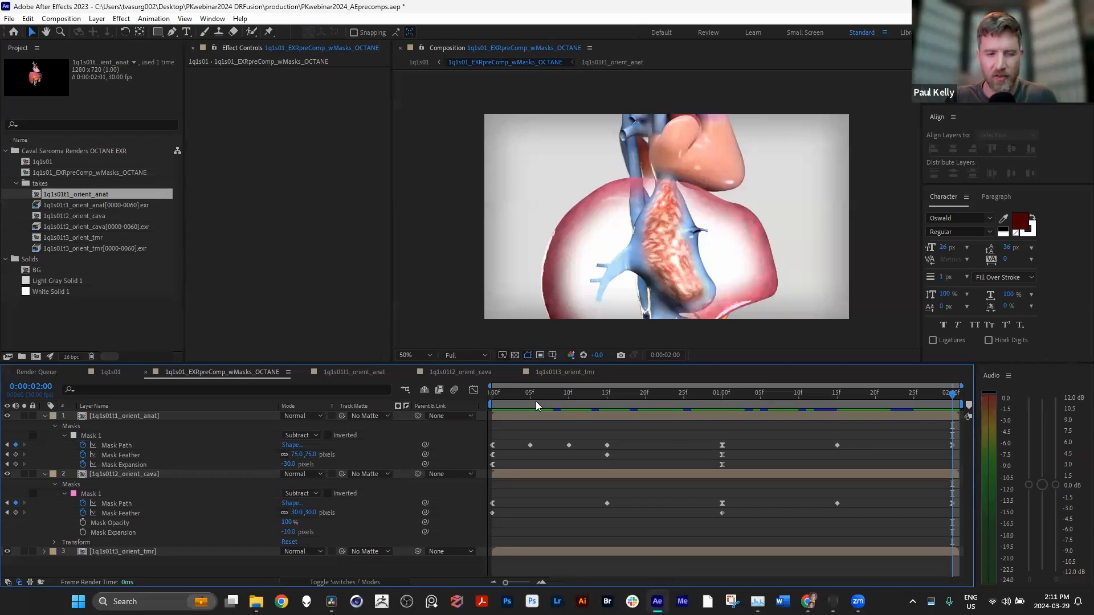
{"action": "left_click", "coordinate": [500, 395]}
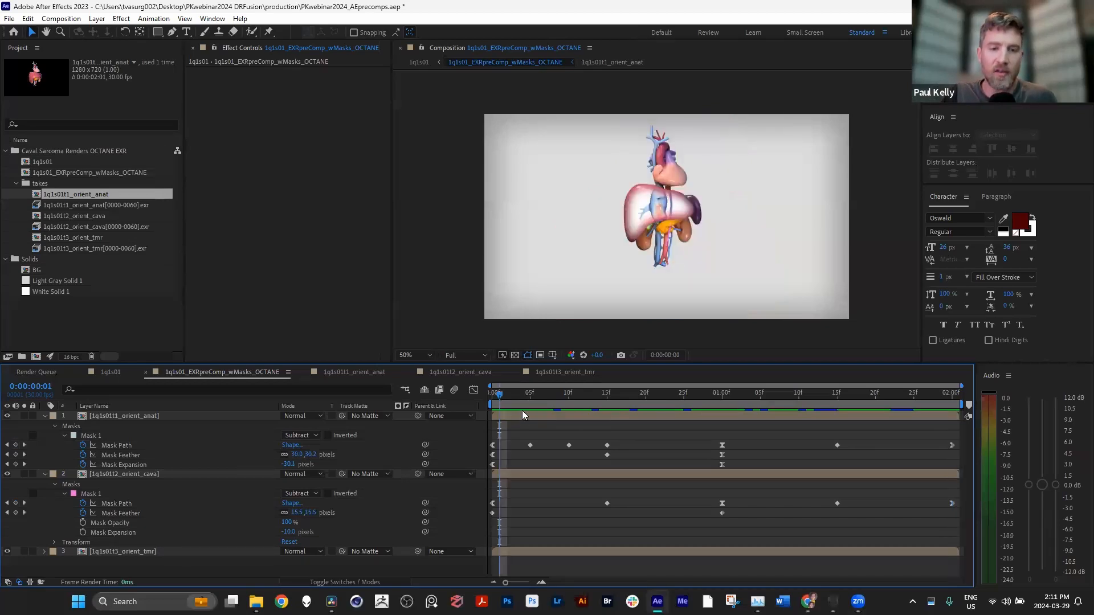
{"action": "left_click", "coordinate": [493, 446]}
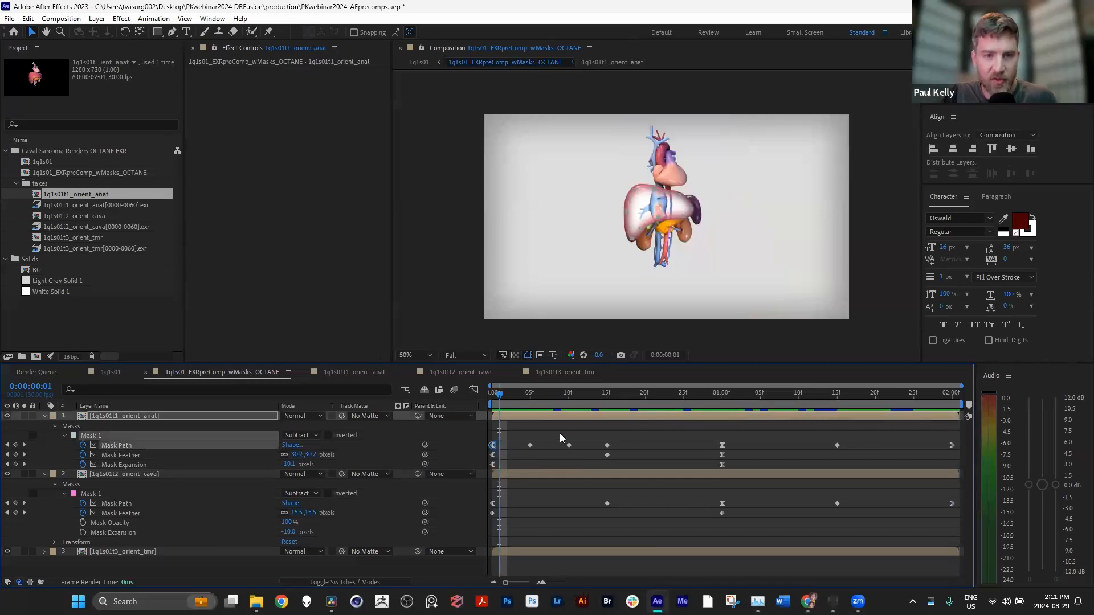
{"action": "left_click", "coordinate": [612, 403]}
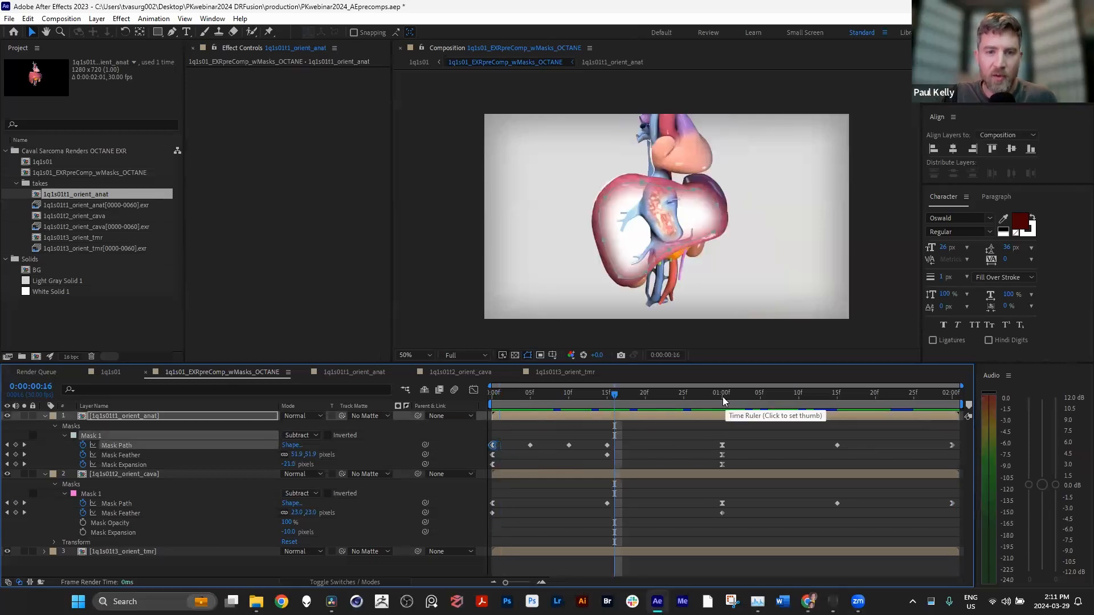
{"action": "left_click", "coordinate": [722, 398]}
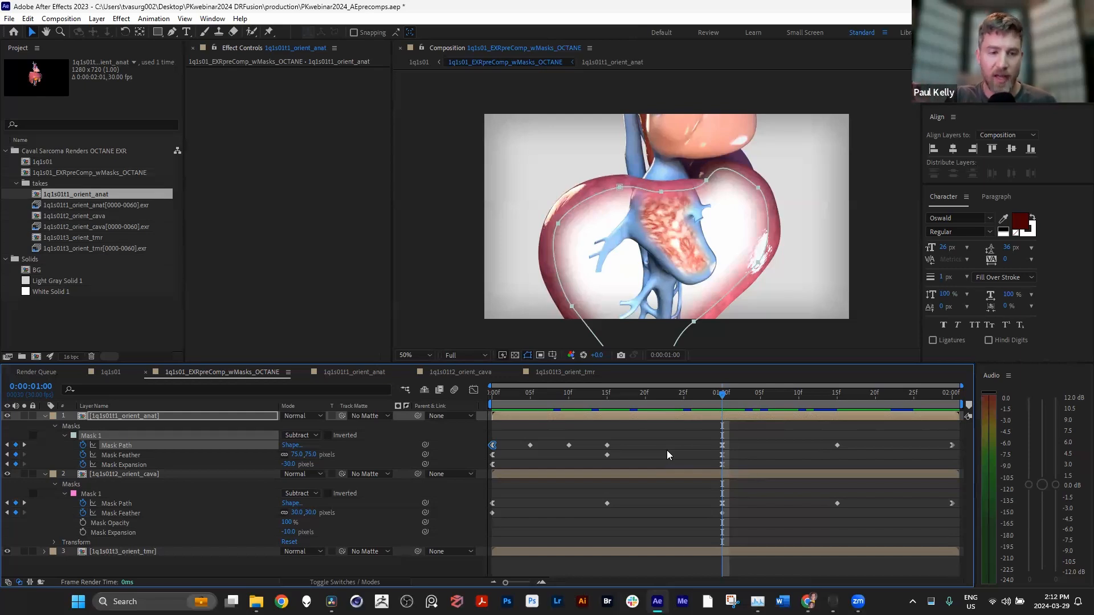
{"action": "left_click_drag", "start_coordinate": [728, 398], "coordinate": [851, 405]}
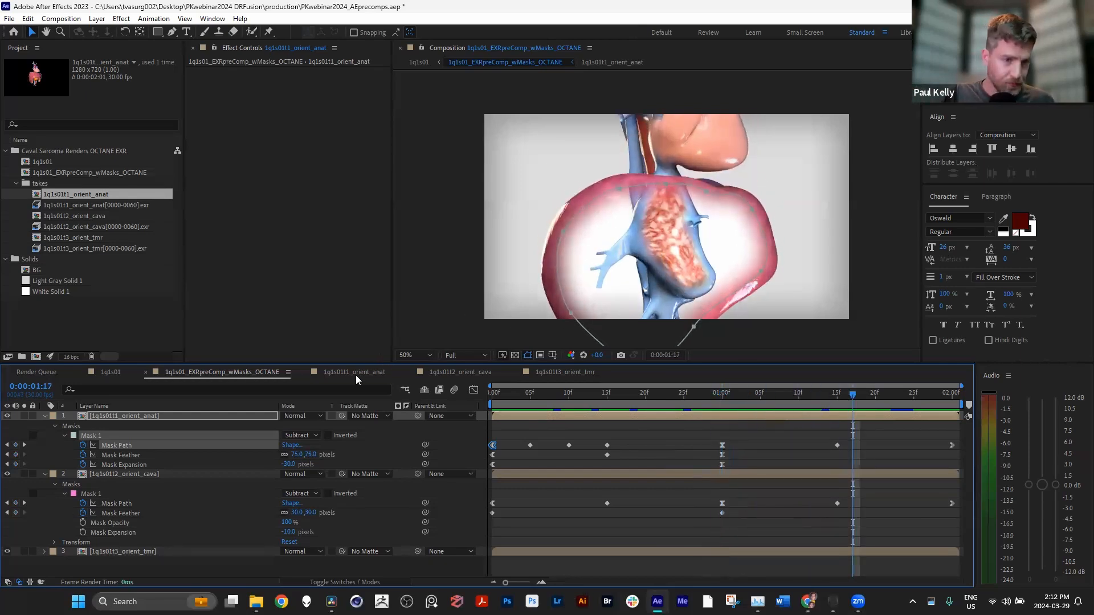
Return to the 1q1s01 composition and quit After Effects without saving the project
{"action": "left_click", "coordinate": [107, 372]}
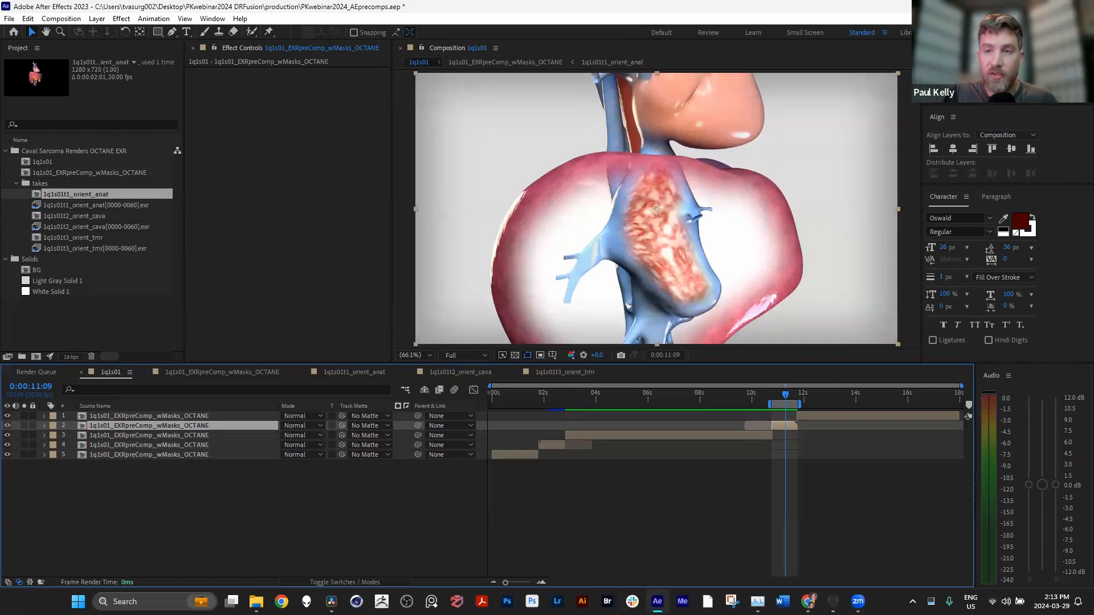
{"action": "key", "text": "ctrl+q"}
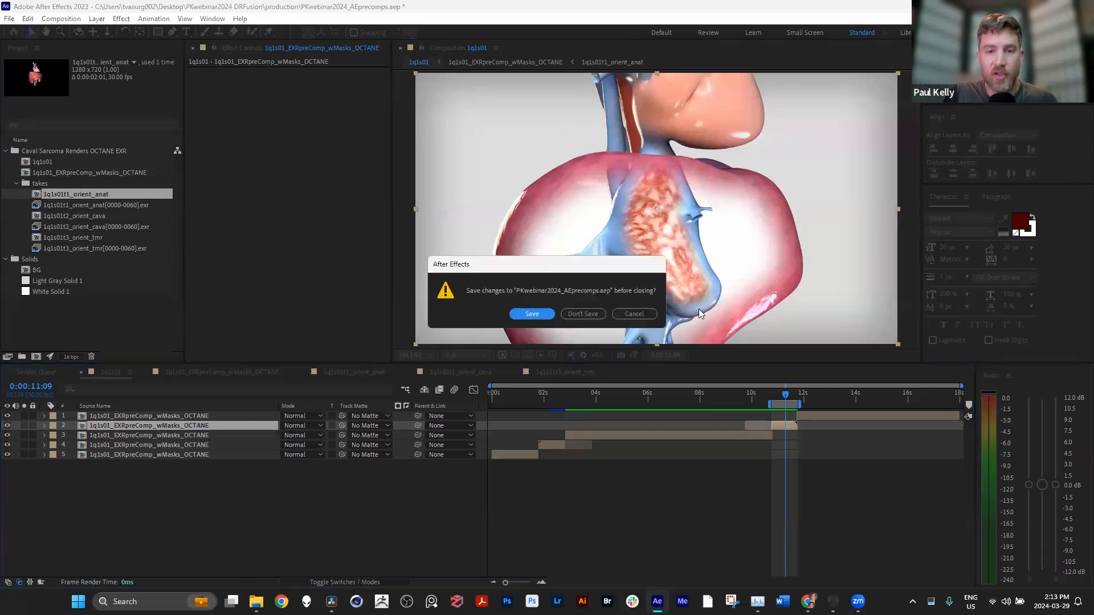
{"action": "left_click", "coordinate": [583, 313]}
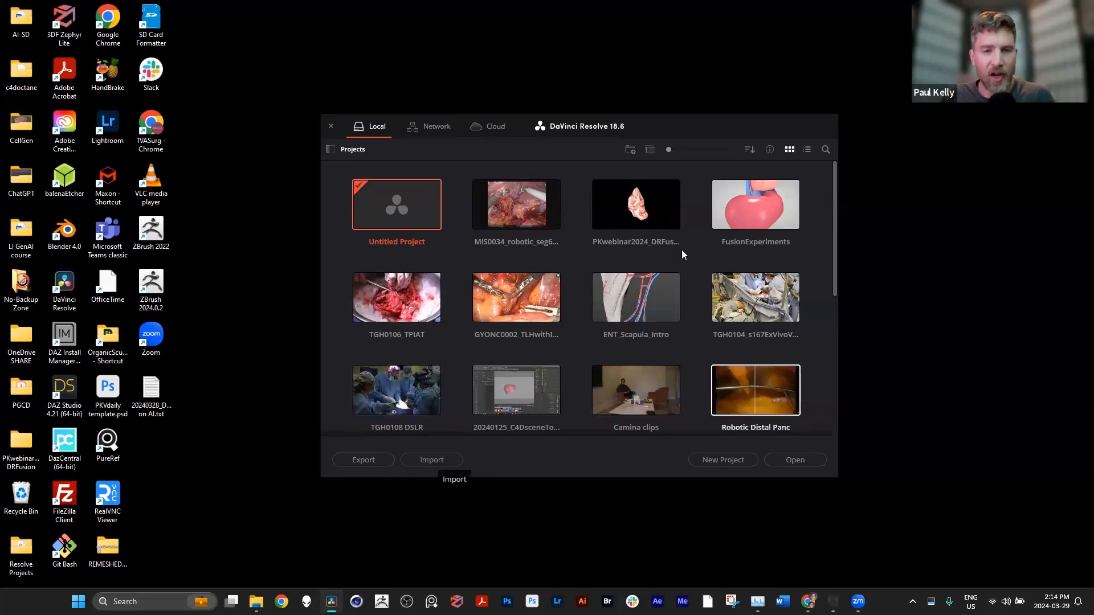
Switch to DaVinci Resolve, open the PKwebinar2024_DRFusion project, and place the timeline playhead at 00:00:02:29
{"action": "double_click", "coordinate": [628, 212]}
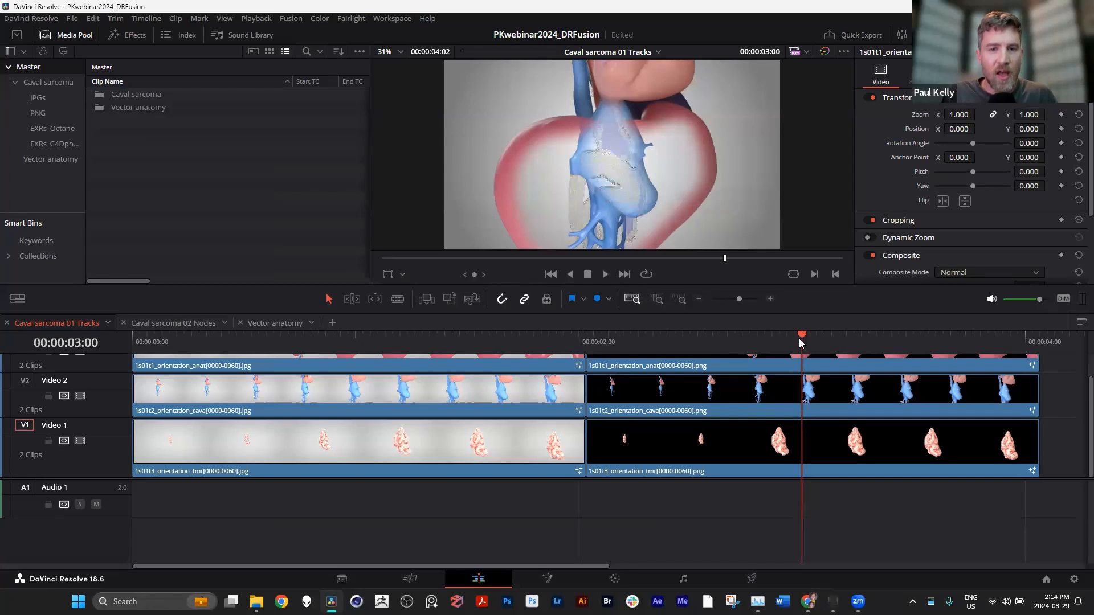
{"action": "left_click", "coordinate": [797, 336]}
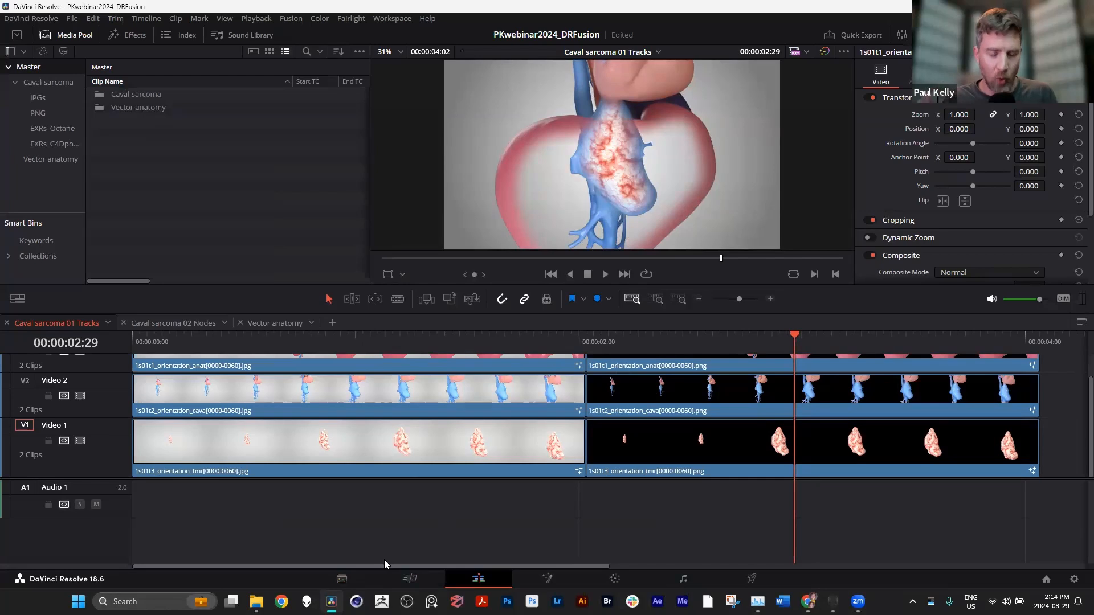
Look over the Media page, return to the Edit page, and check the Relink Media options without relinking anything
{"action": "left_click", "coordinate": [342, 579]}
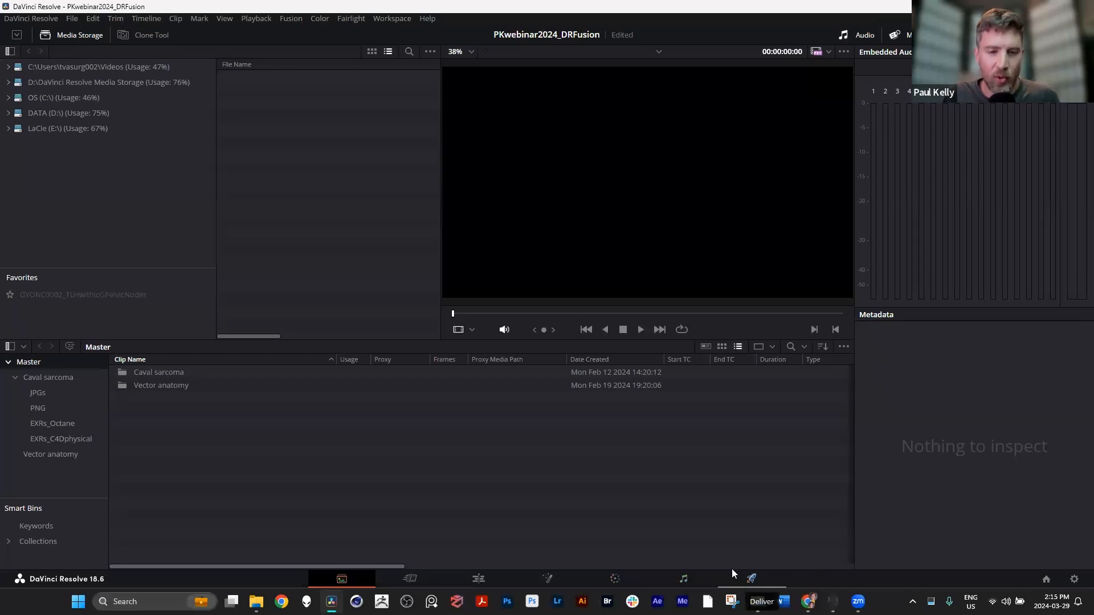
{"action": "left_click", "coordinate": [476, 580]}
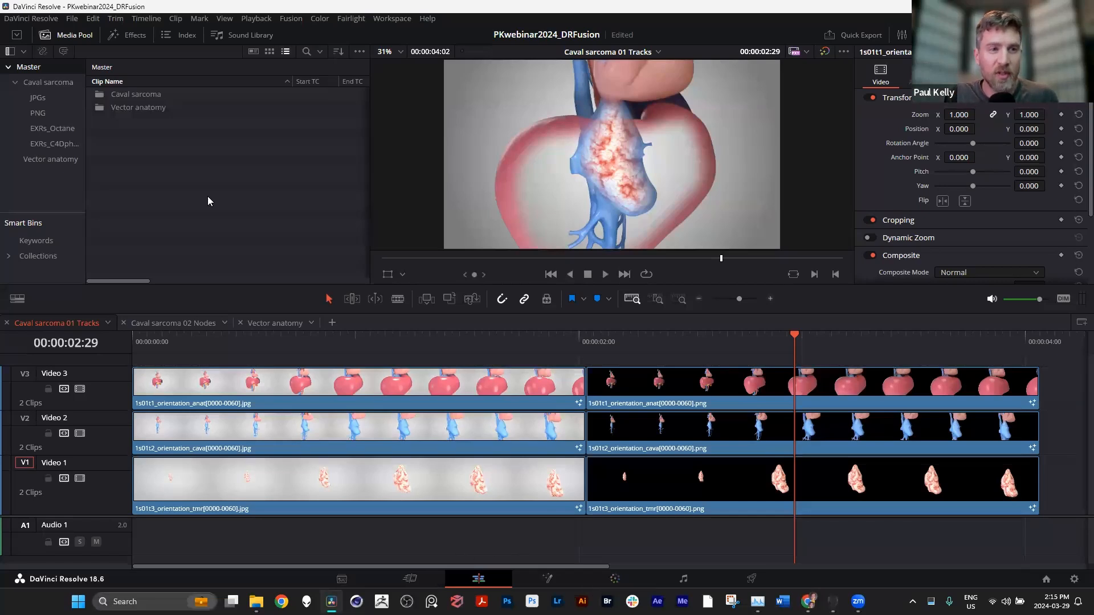
{"action": "left_click", "coordinate": [42, 51]}
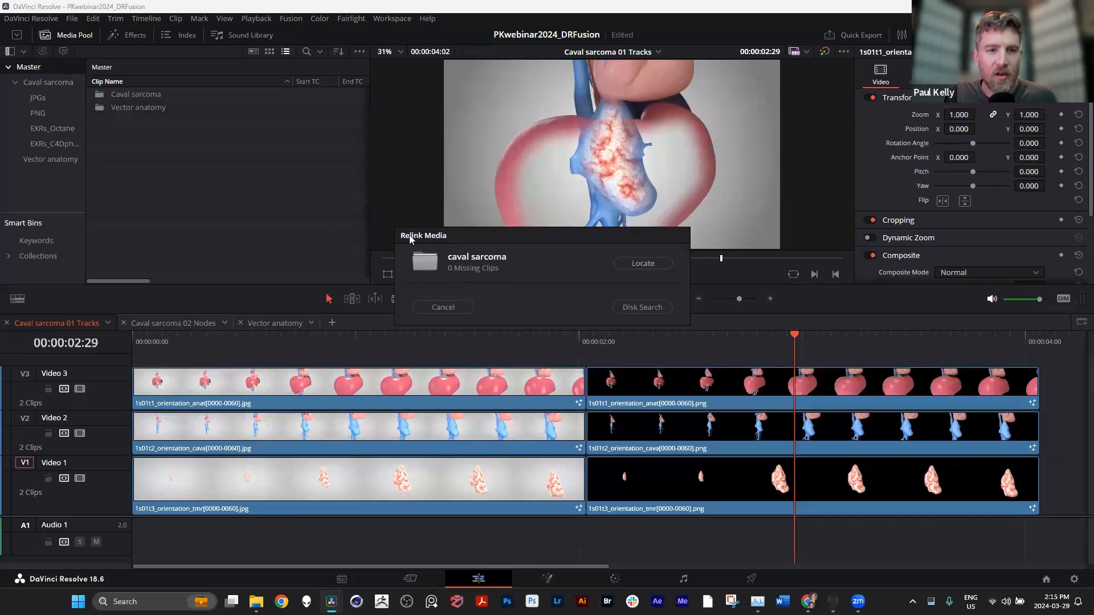
{"action": "mouse_move", "coordinate": [498, 239]}
{"action": "left_mouse_down"}
{"action": "mouse_move", "coordinate": [534, 271]}
{"action": "mouse_move", "coordinate": [503, 248]}
{"action": "left_mouse_up"}
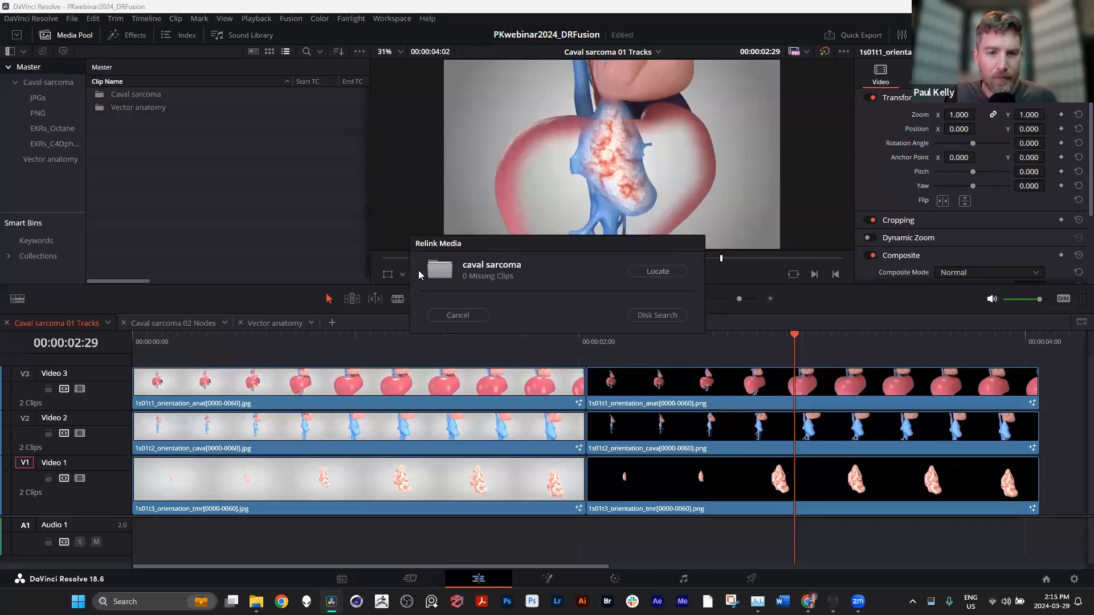
{"action": "left_click", "coordinate": [465, 316]}
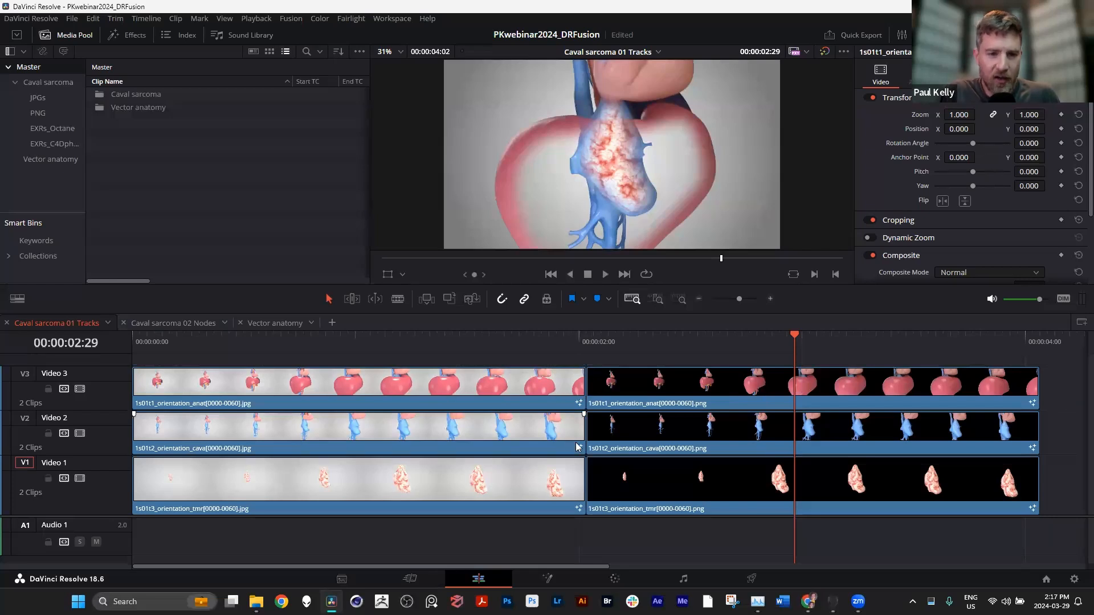
Point out the anatomy, cava and tumour PNG clips stacked on Video 3, Video 2 and Video 1 by selecting each
{"action": "left_click", "coordinate": [619, 388]}
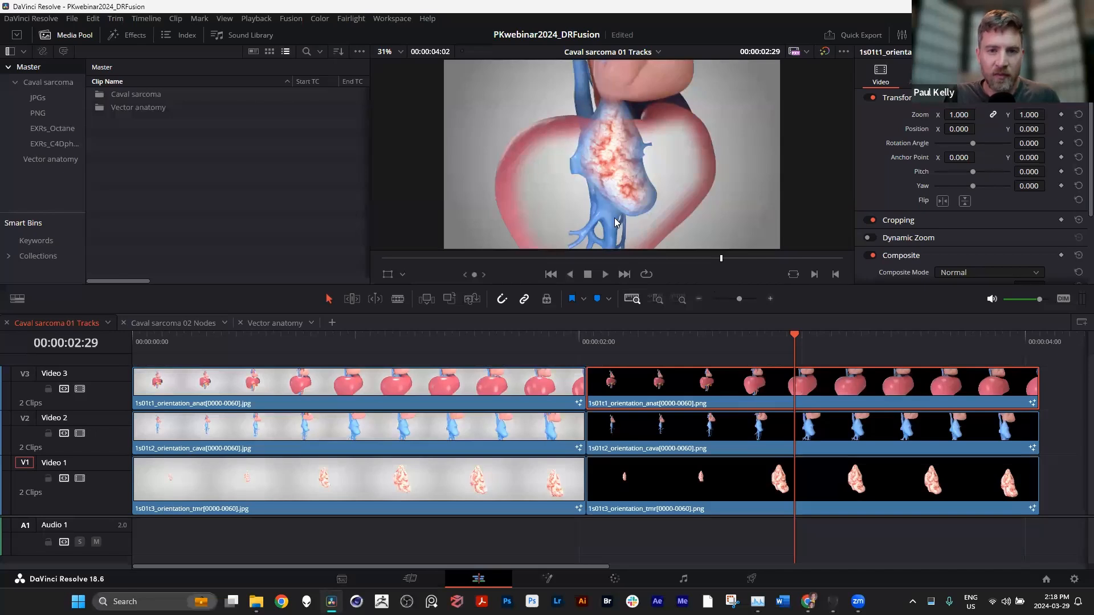
{"action": "left_click", "coordinate": [731, 434]}
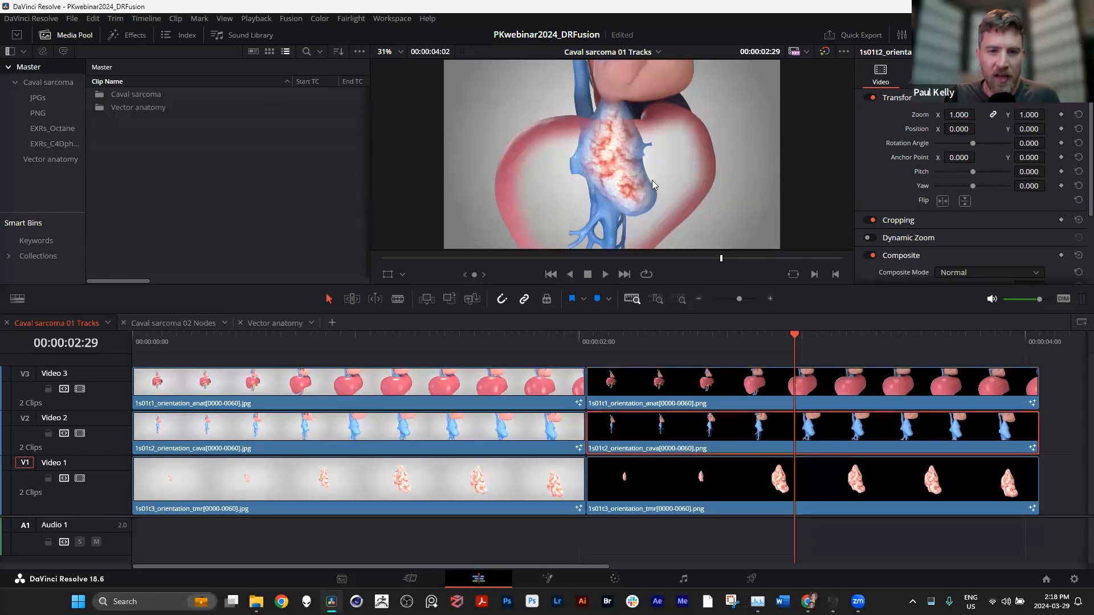
{"action": "left_click", "coordinate": [796, 485]}
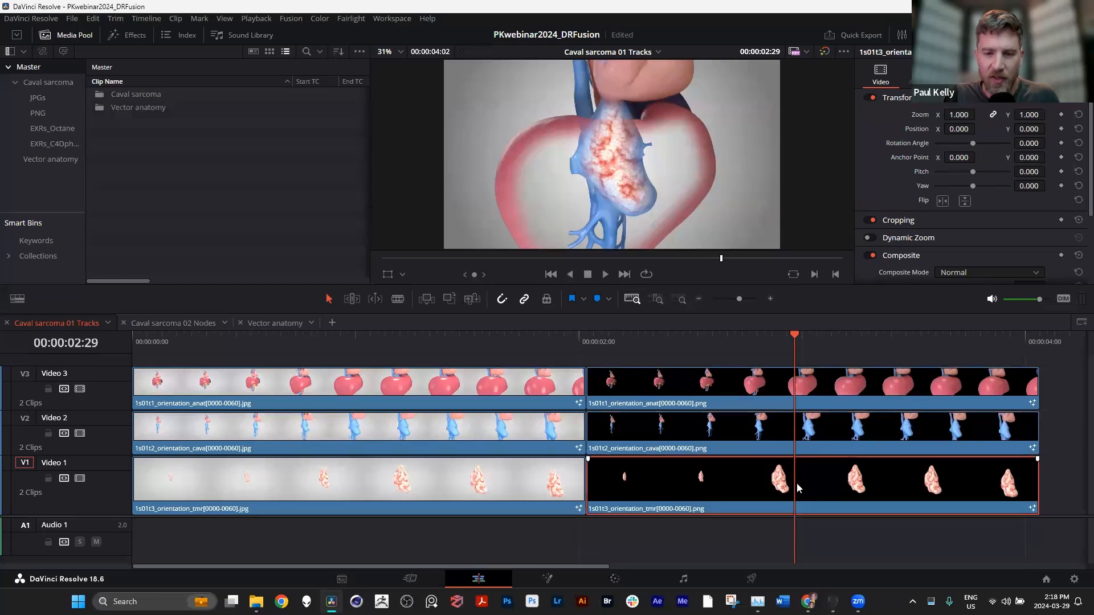
{"action": "left_click", "coordinate": [728, 381]}
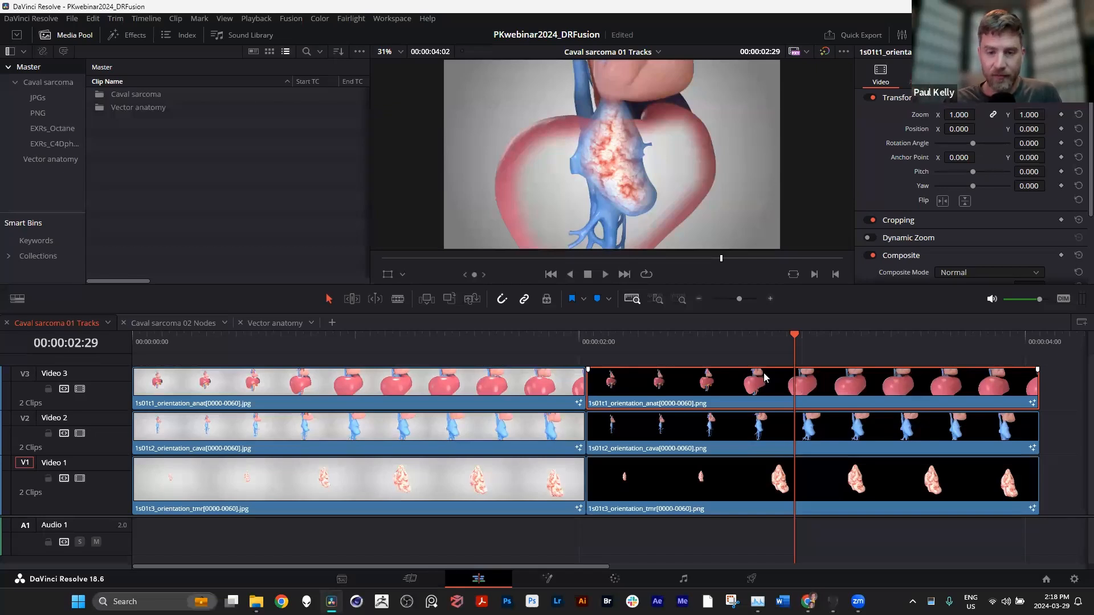
{"action": "left_click", "coordinate": [789, 482]}
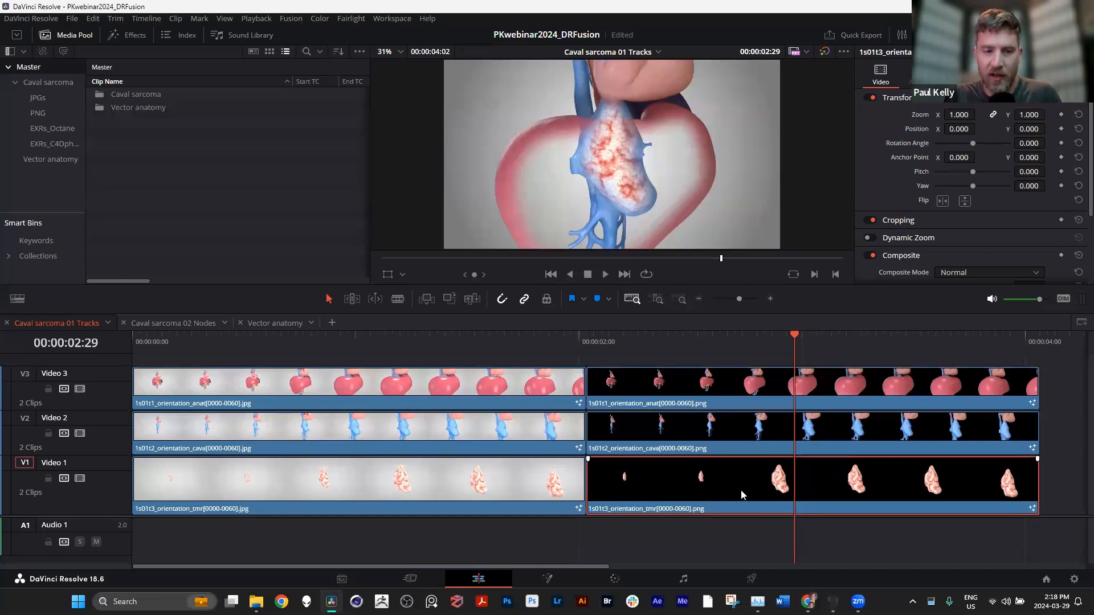
Disable the Video 3 and Video 2 tracks to isolate the tumour clip on Video 1
{"action": "left_click", "coordinate": [80, 388]}
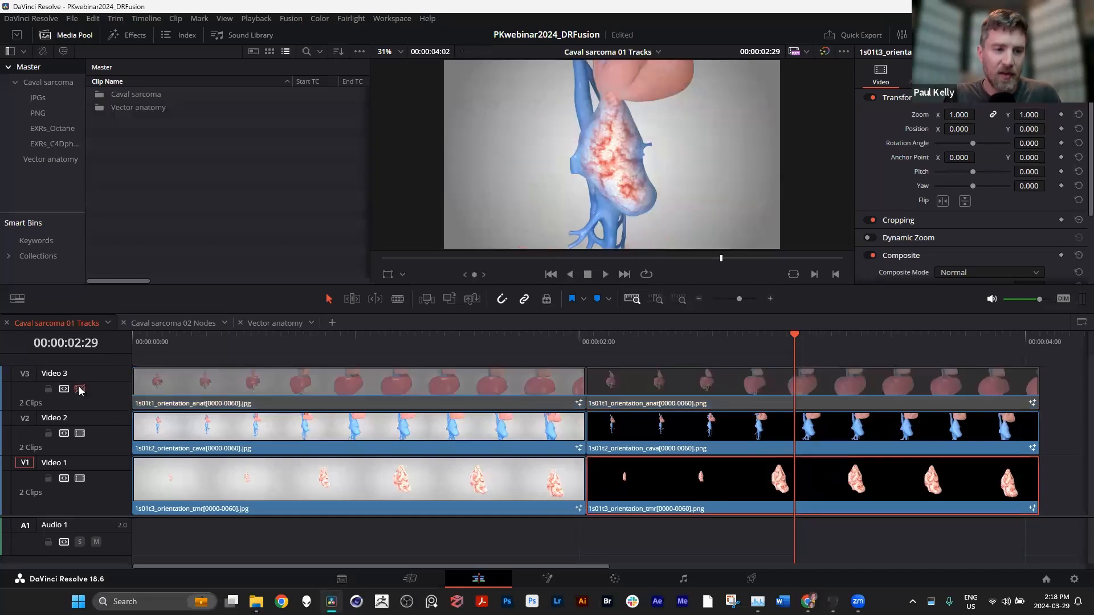
{"action": "left_click", "coordinate": [80, 433]}
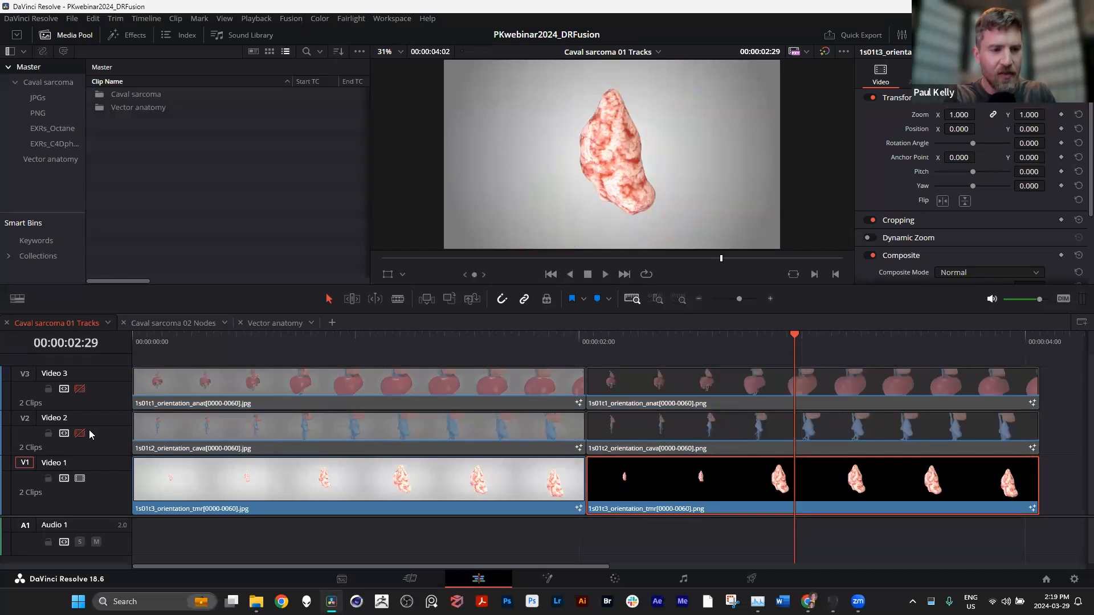
Toggle the Video 2 track on and off to compare the cava over the tumour, leaving the track disabled
{"action": "left_click", "coordinate": [89, 430]}
{"action": "left_click", "coordinate": [89, 430]}
{"action": "left_click", "coordinate": [89, 431]}
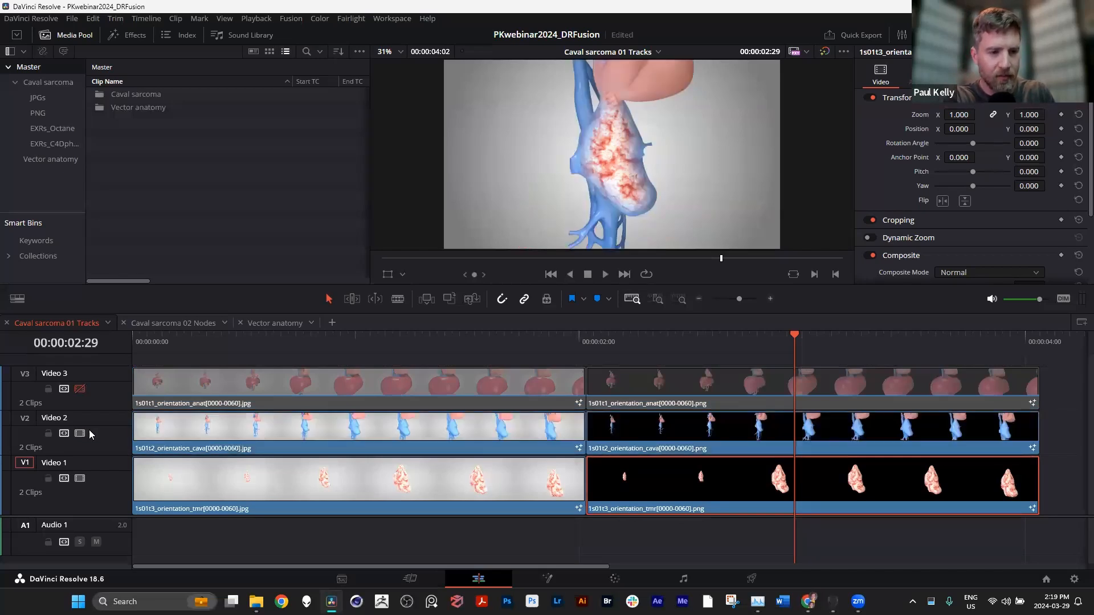
{"action": "left_click", "coordinate": [89, 430]}
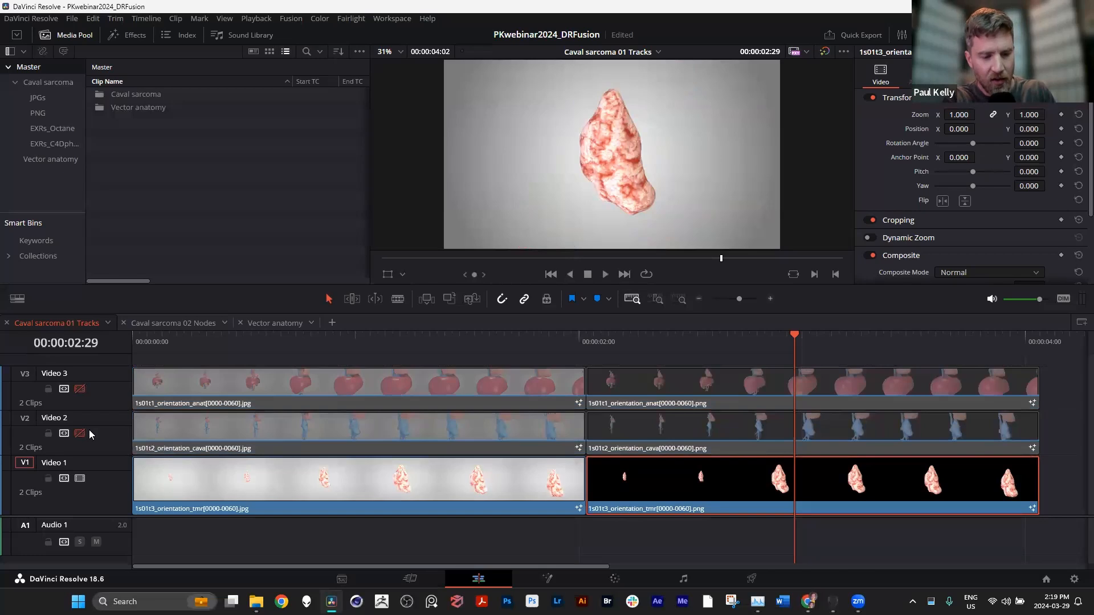
{"action": "left_click", "coordinate": [89, 432]}
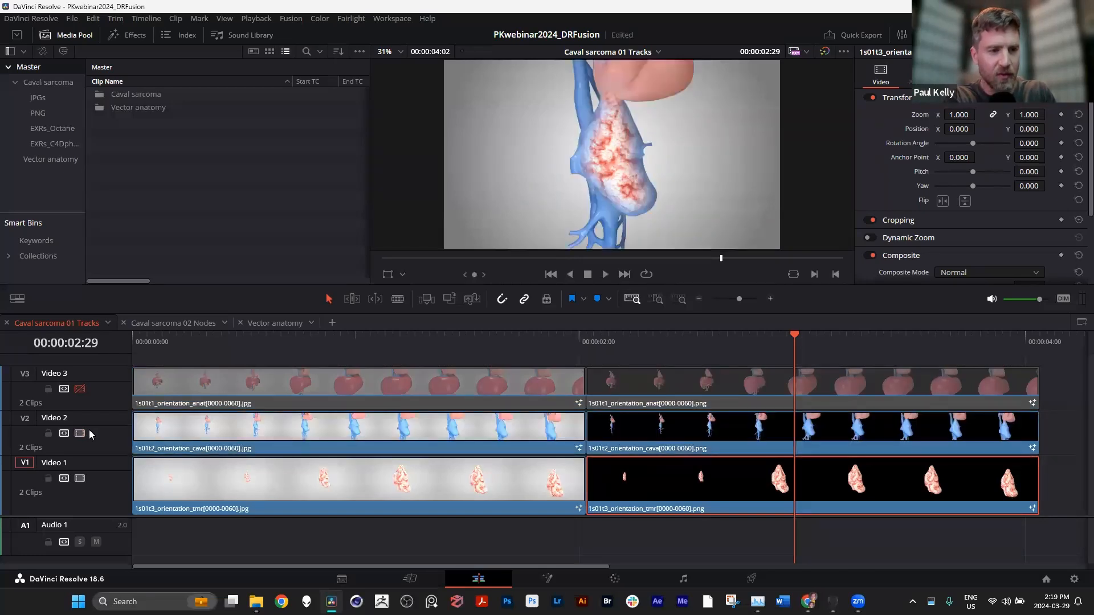
{"action": "left_click", "coordinate": [89, 431]}
{"action": "left_click", "coordinate": [89, 431]}
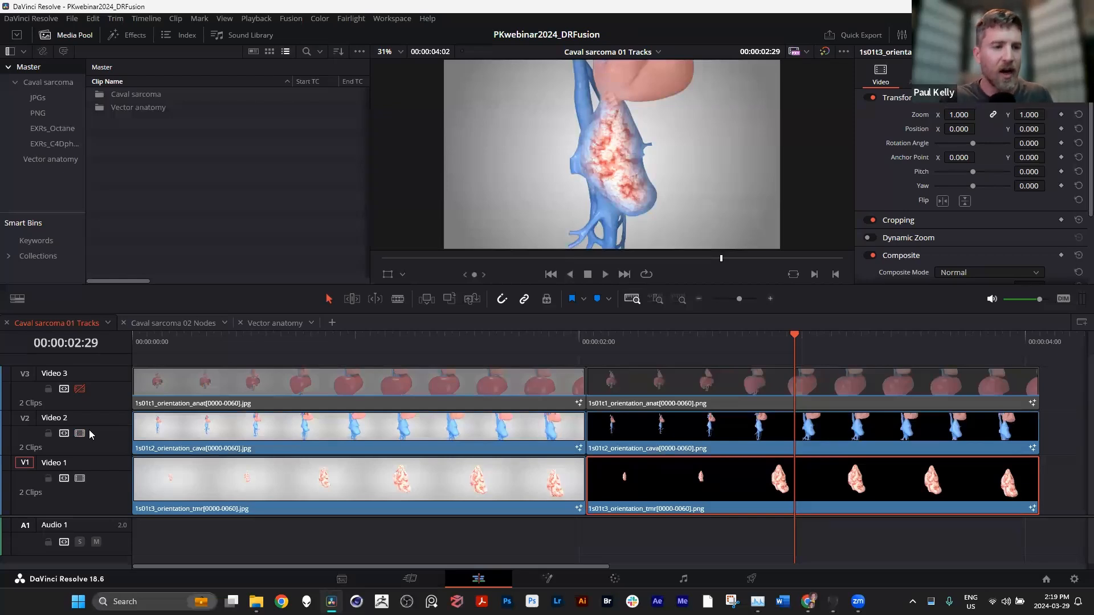
{"action": "left_click", "coordinate": [89, 431]}
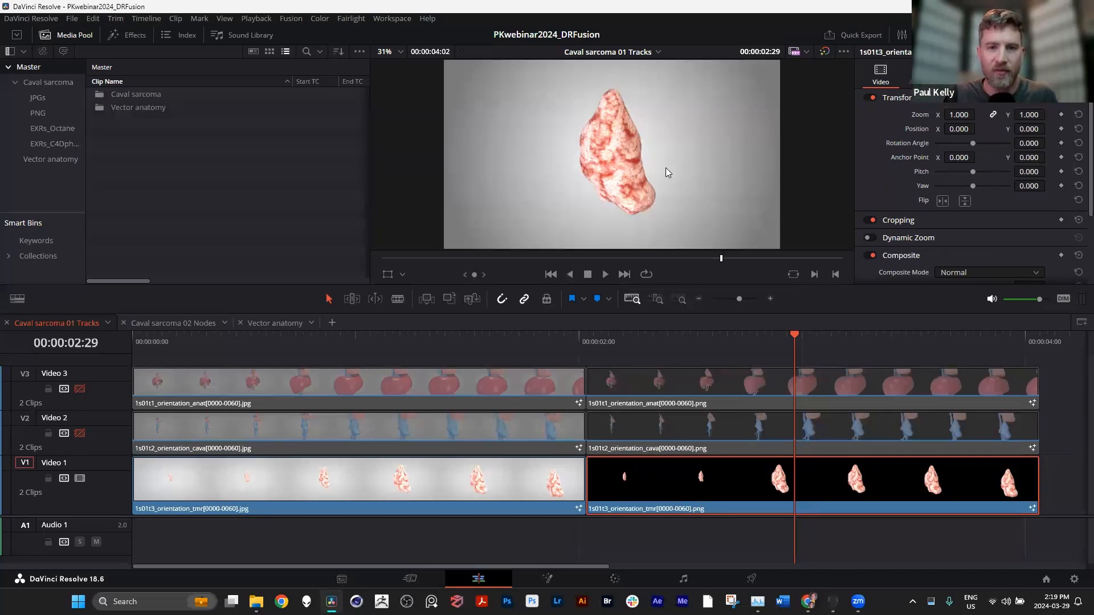
Open the tumour clip's node composition on the Fusion page and reposition the MediaOut1 and MediaIn1 nodes slightly
{"action": "left_click", "coordinate": [547, 580]}
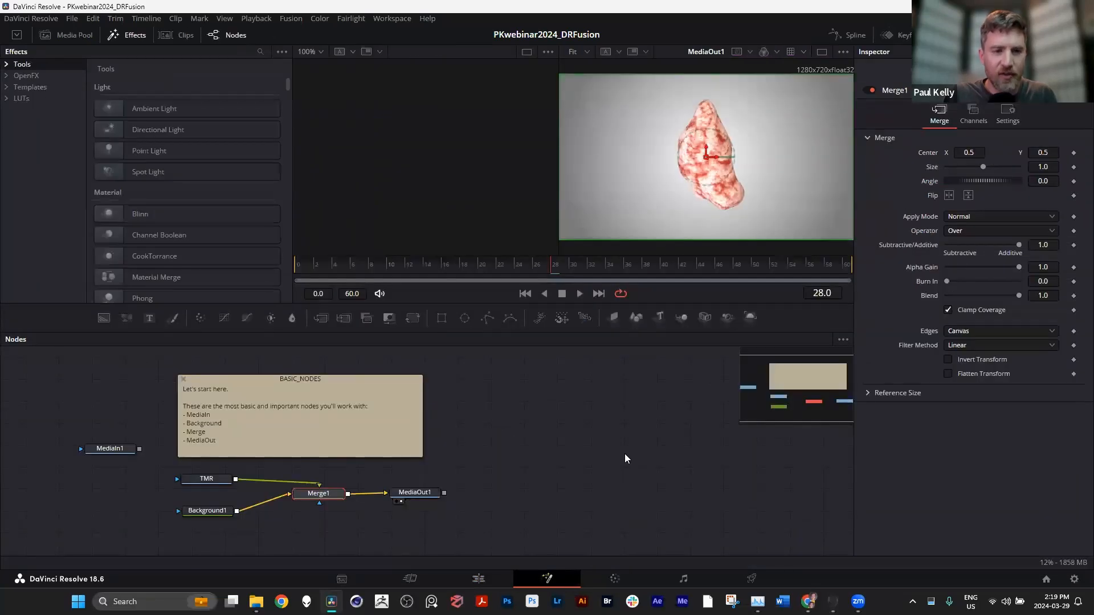
{"action": "left_click_drag", "start_coordinate": [502, 446], "coordinate": [655, 456]}
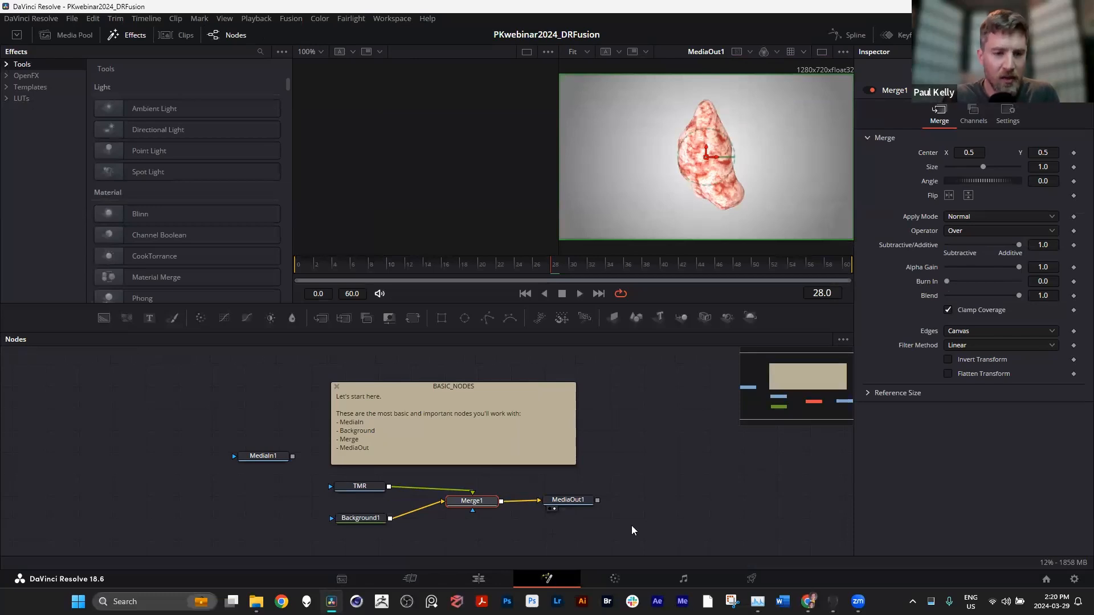
{"action": "mouse_move", "coordinate": [574, 501]}
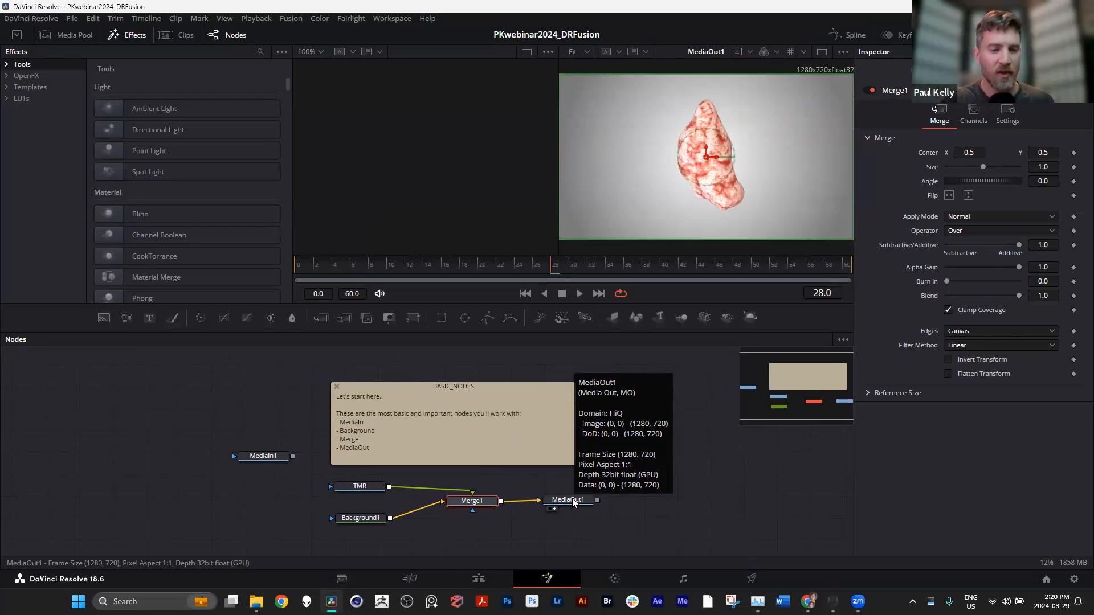
{"action": "left_click_drag", "start_coordinate": [574, 502], "coordinate": [587, 492]}
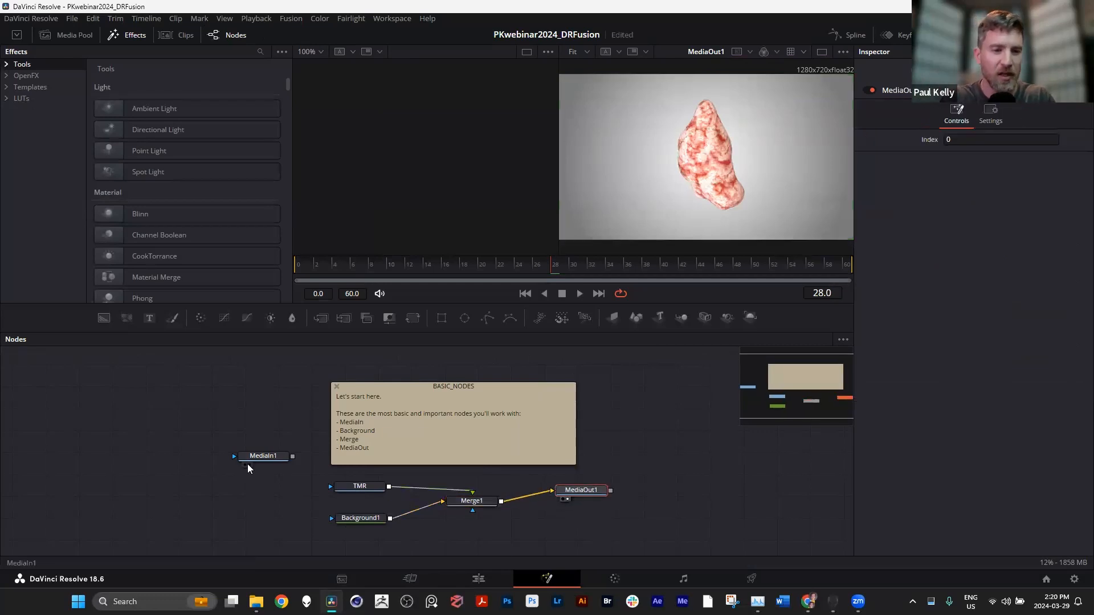
{"action": "left_click_drag", "start_coordinate": [263, 463], "coordinate": [275, 476]}
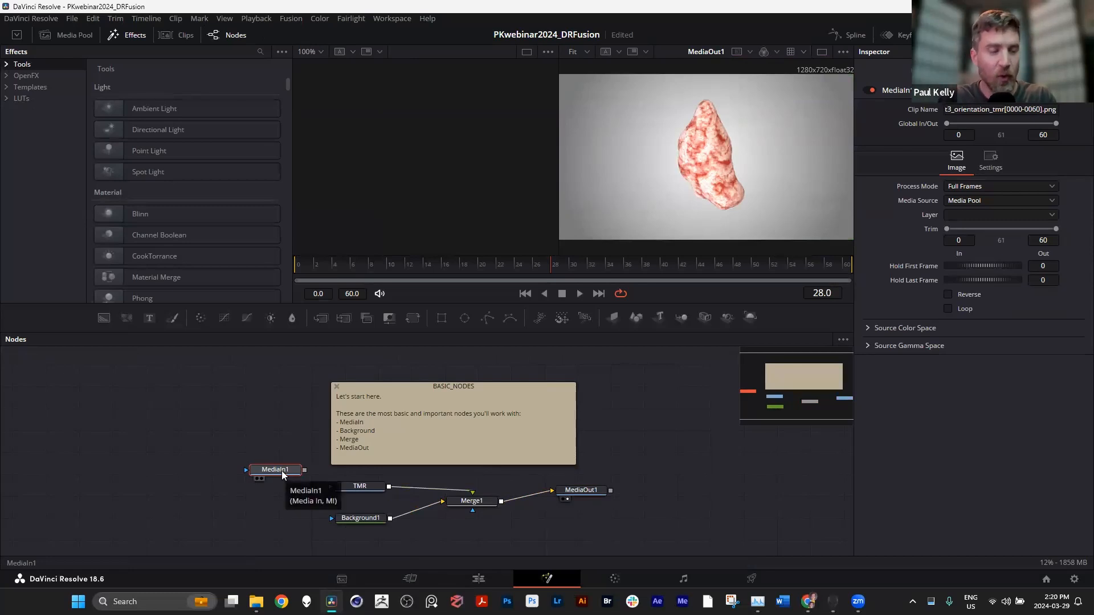
{"action": "left_click_drag", "start_coordinate": [282, 471], "coordinate": [258, 455]}
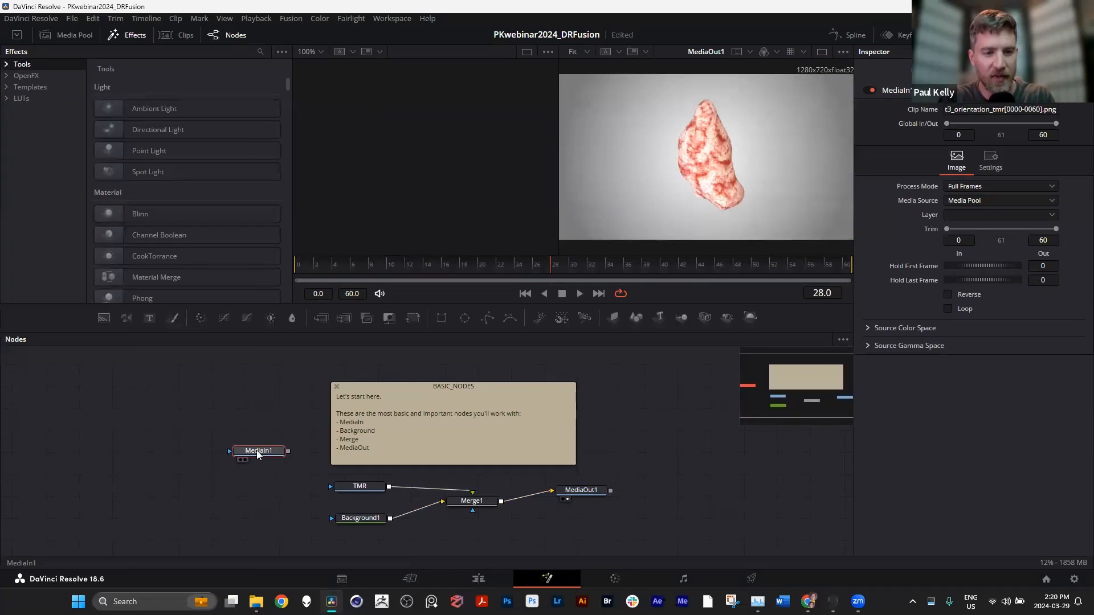
Open the rename dialog for the TMR node and close it without changing the name
{"action": "left_click", "coordinate": [362, 486]}
{"action": "mouse_move", "coordinate": [364, 490]}
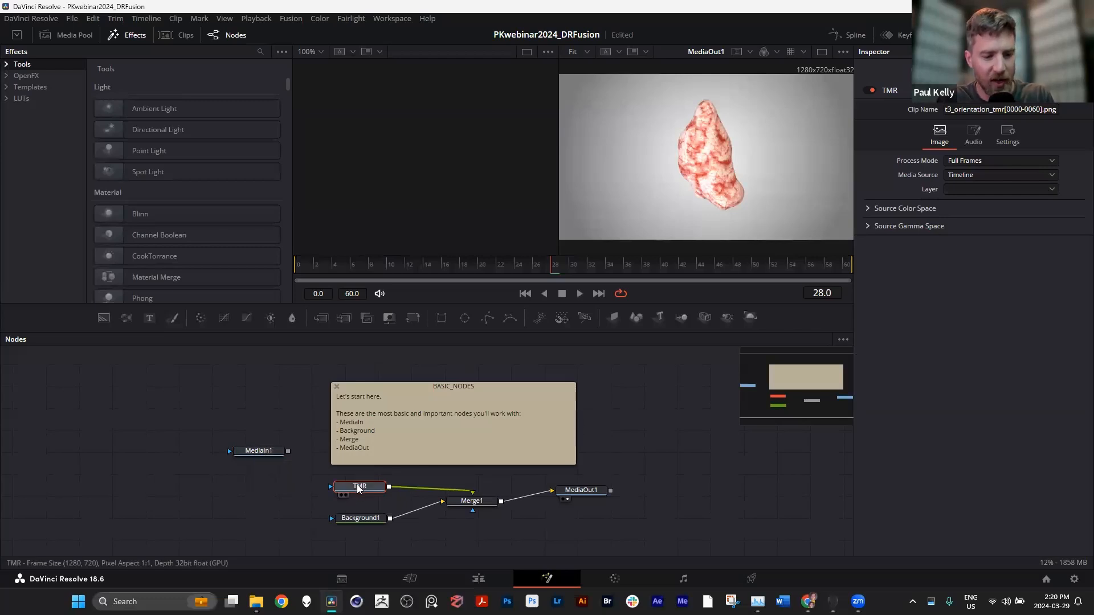
{"action": "key", "text": "F2"}
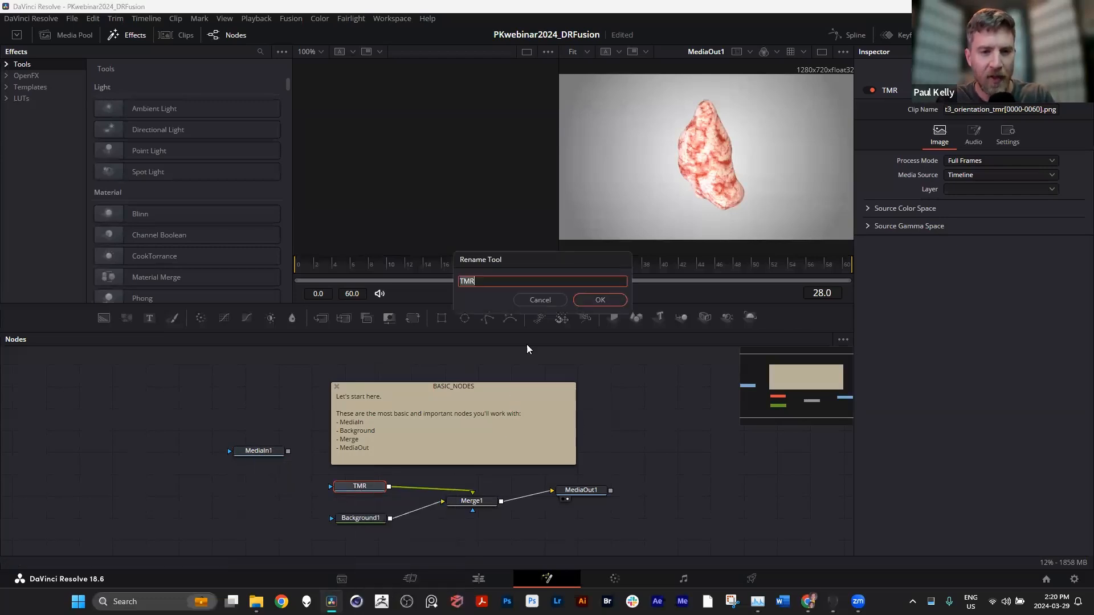
{"action": "left_click_drag", "start_coordinate": [522, 260], "coordinate": [542, 332]}
{"action": "left_click", "coordinate": [563, 362]}
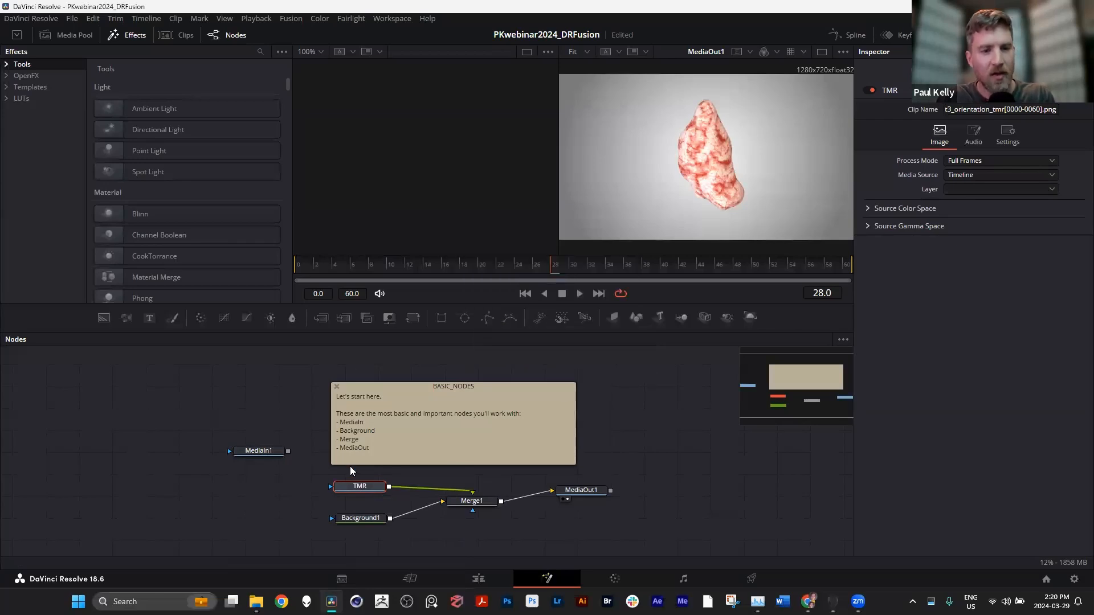
Move the TMR node slightly and delete the unconnected MediaIn1 node beside it
{"action": "mouse_move", "coordinate": [351, 490]}
{"action": "left_mouse_down"}
{"action": "mouse_move", "coordinate": [359, 482]}
{"action": "mouse_move", "coordinate": [340, 484]}
{"action": "left_mouse_up"}
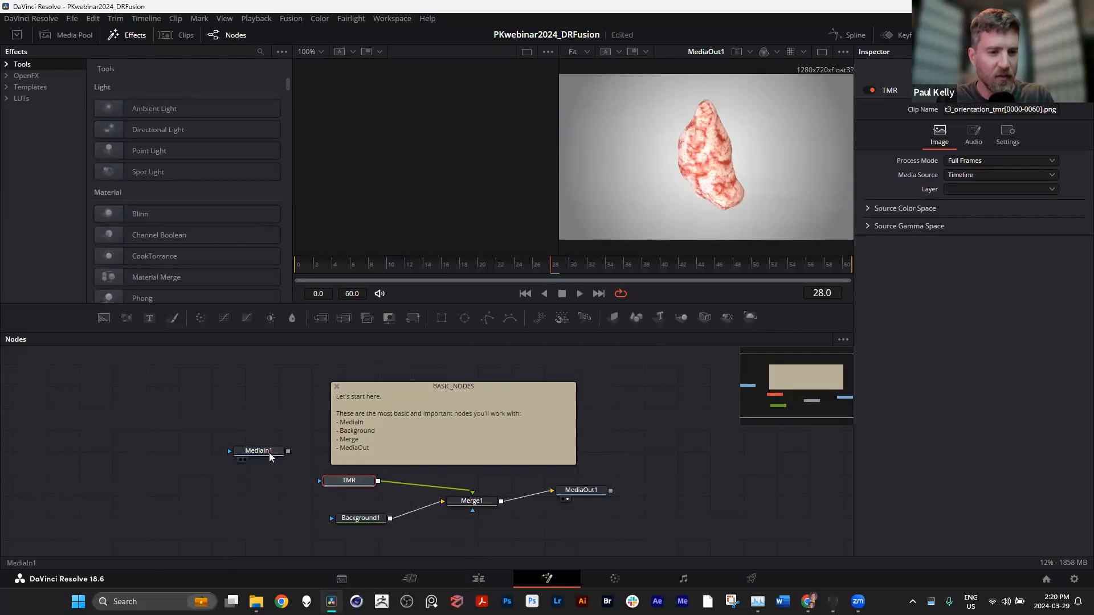
{"action": "left_click_drag", "start_coordinate": [262, 455], "coordinate": [262, 459]}
{"action": "left_click", "coordinate": [262, 459]}
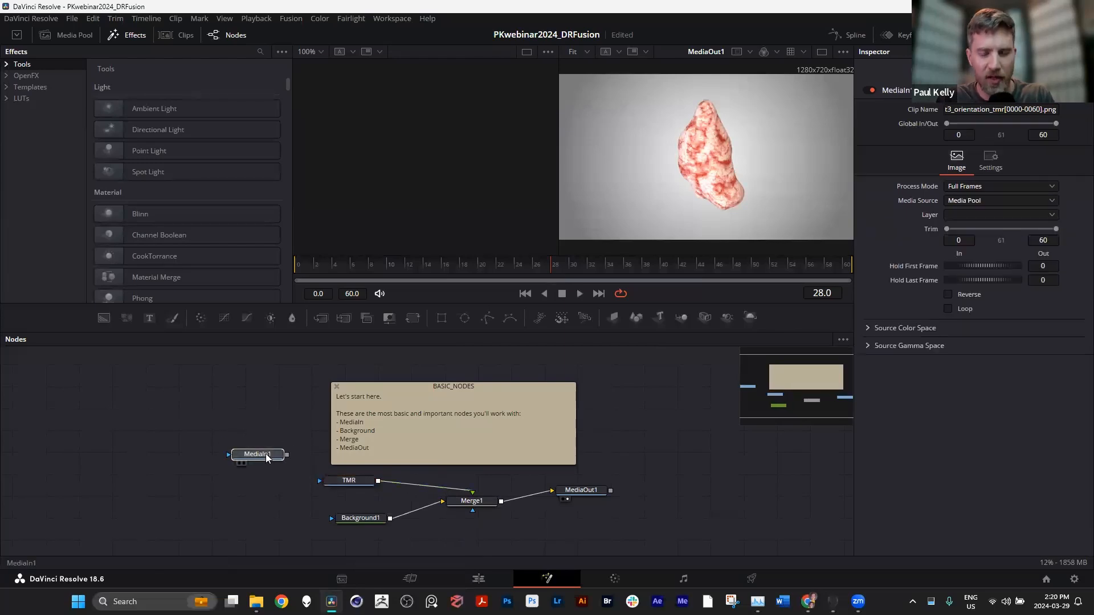
{"action": "key", "text": "Delete"}
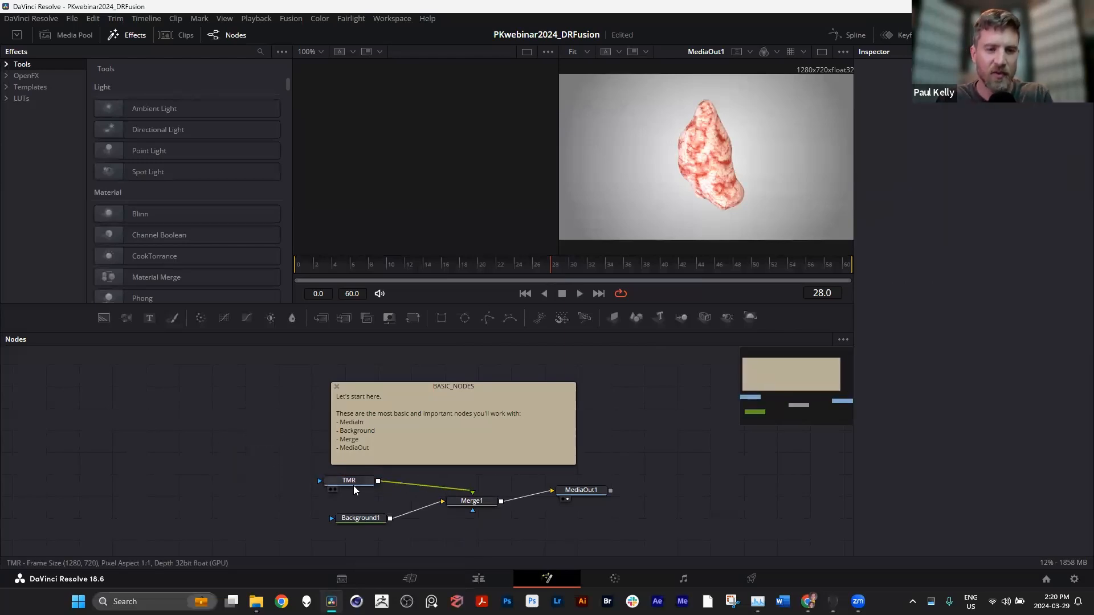
Show the TMR node's image in the first viewer and bring Merge1 roughly level with TMR and MediaOut1
{"action": "mouse_move", "coordinate": [350, 483]}
{"action": "left_mouse_down"}
{"action": "mouse_move", "coordinate": [374, 494]}
{"action": "mouse_move", "coordinate": [314, 482]}
{"action": "mouse_move", "coordinate": [374, 491]}
{"action": "mouse_move", "coordinate": [364, 491]}
{"action": "left_mouse_up"}
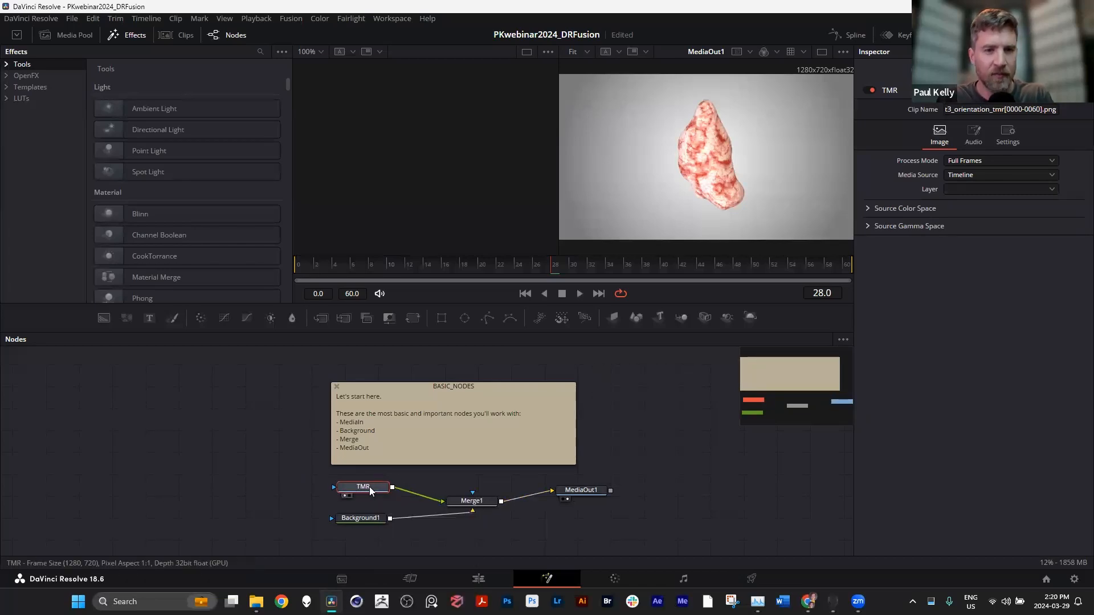
{"action": "key", "text": "1"}
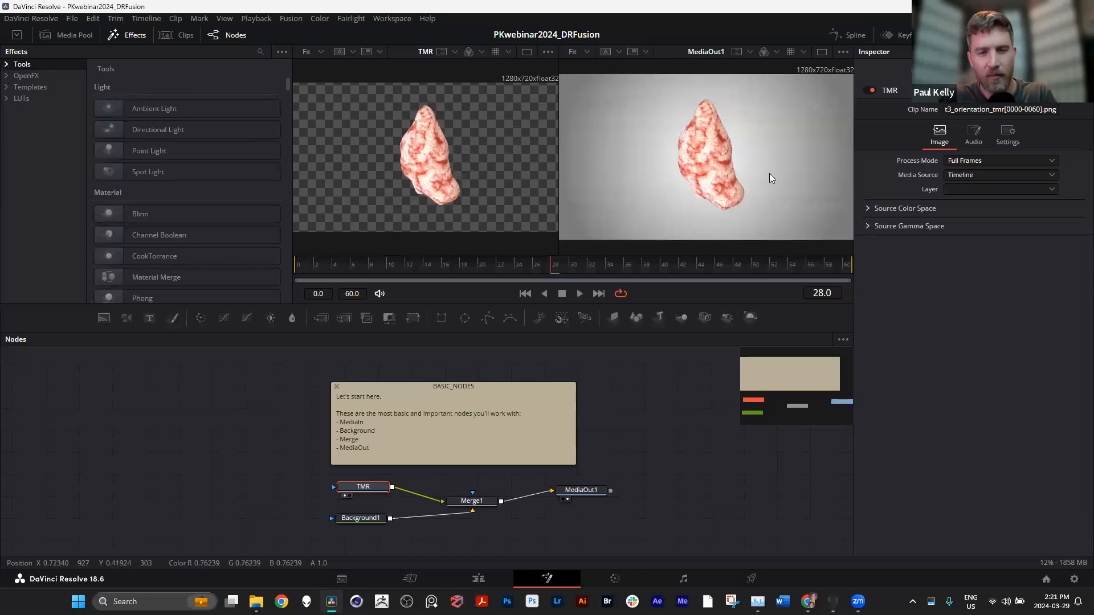
{"action": "left_click_drag", "start_coordinate": [483, 503], "coordinate": [486, 494]}
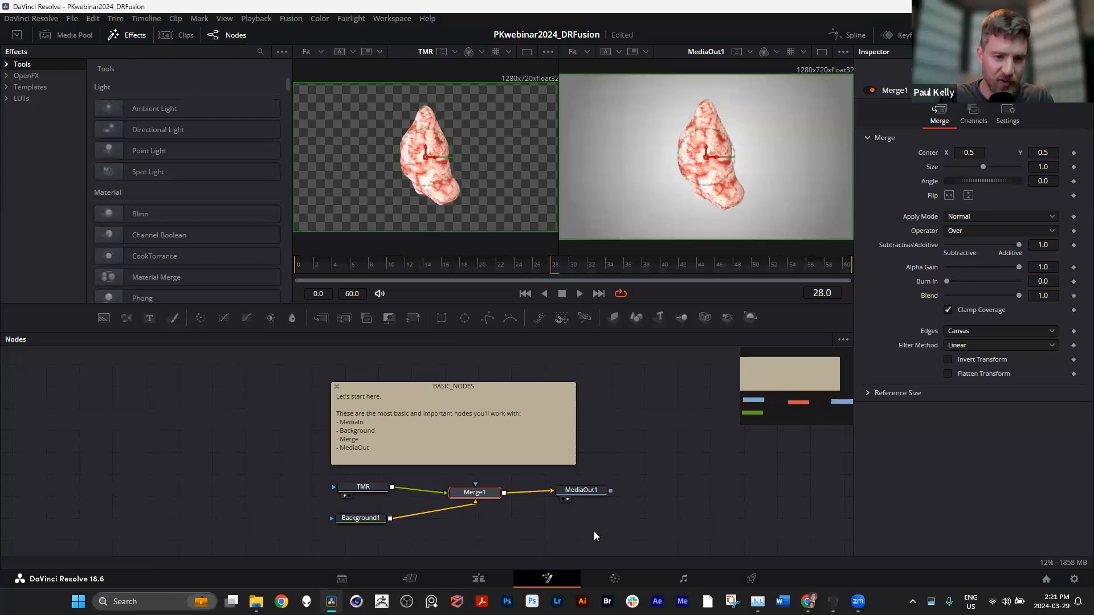
Play the composition from frame 0, then park the playhead at frame 30
{"action": "left_click", "coordinate": [366, 488]}
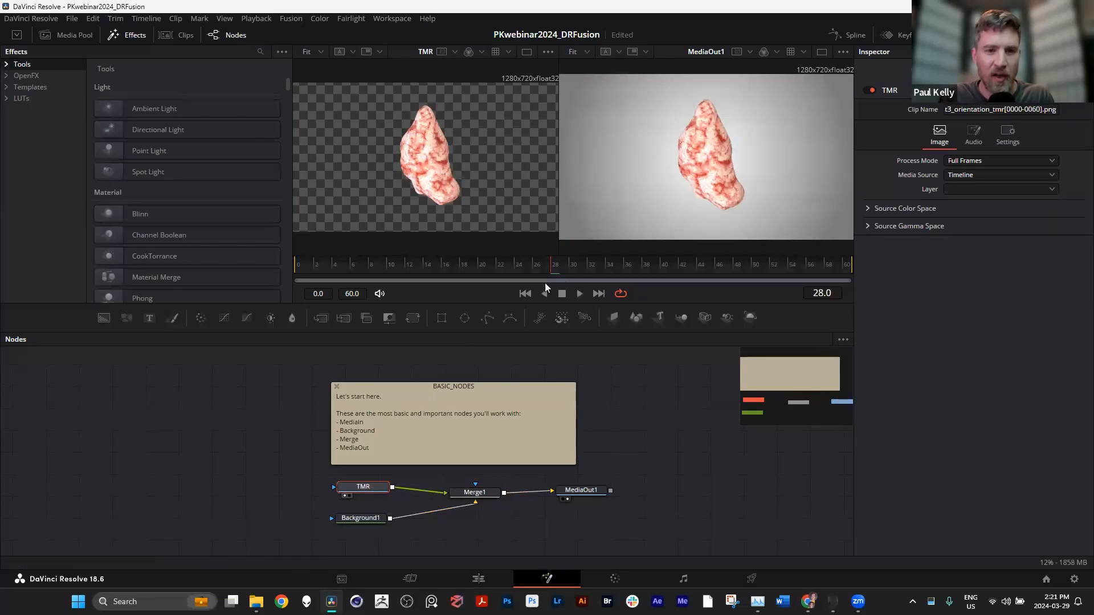
{"action": "left_click", "coordinate": [525, 294]}
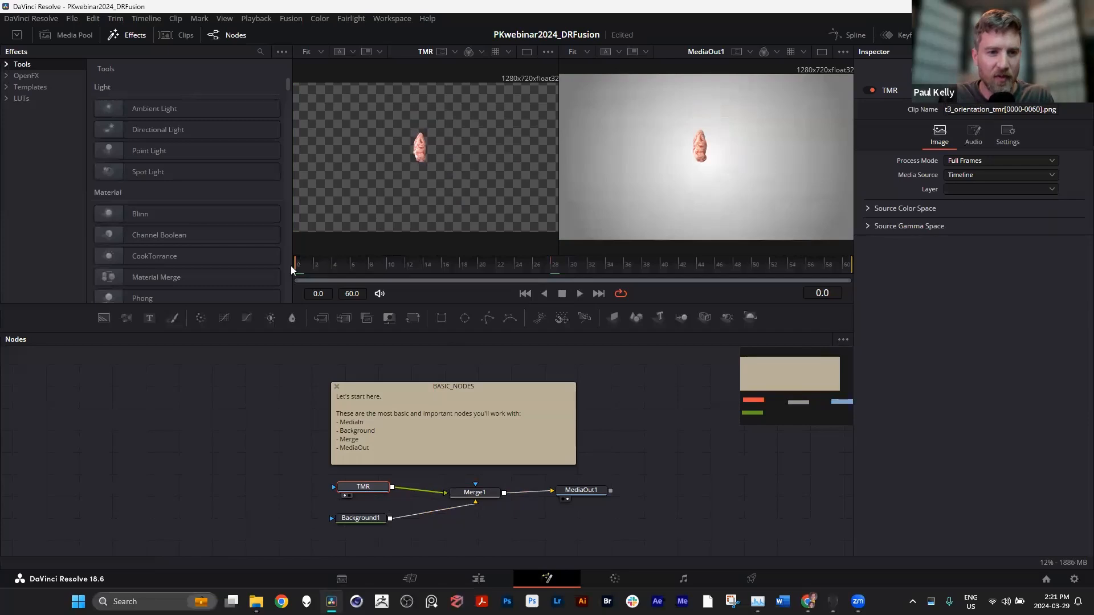
{"action": "left_click", "coordinate": [580, 293]}
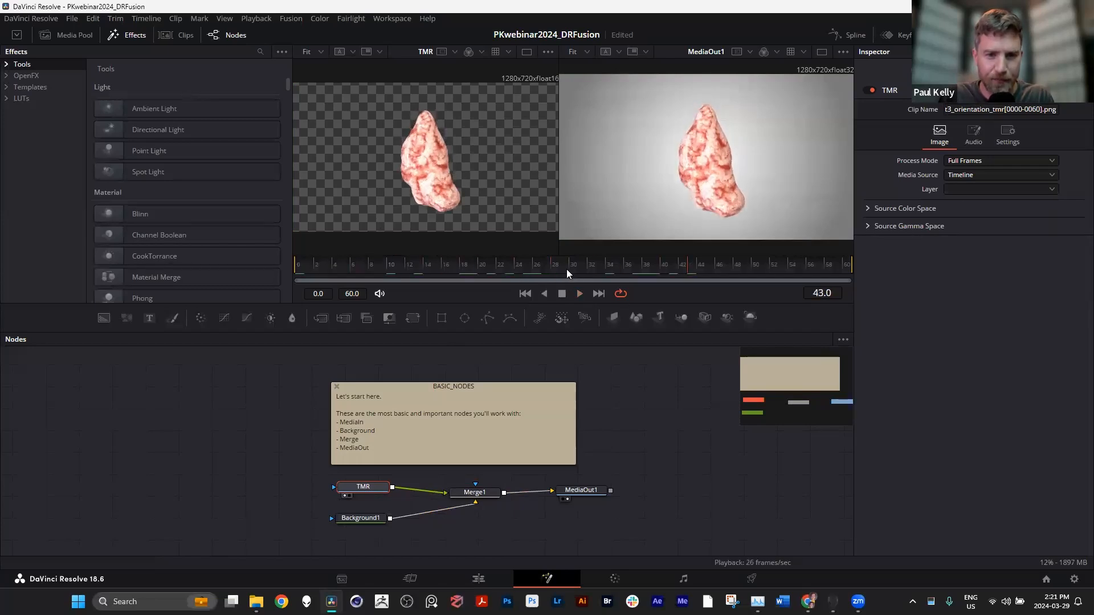
{"action": "left_click", "coordinate": [567, 269]}
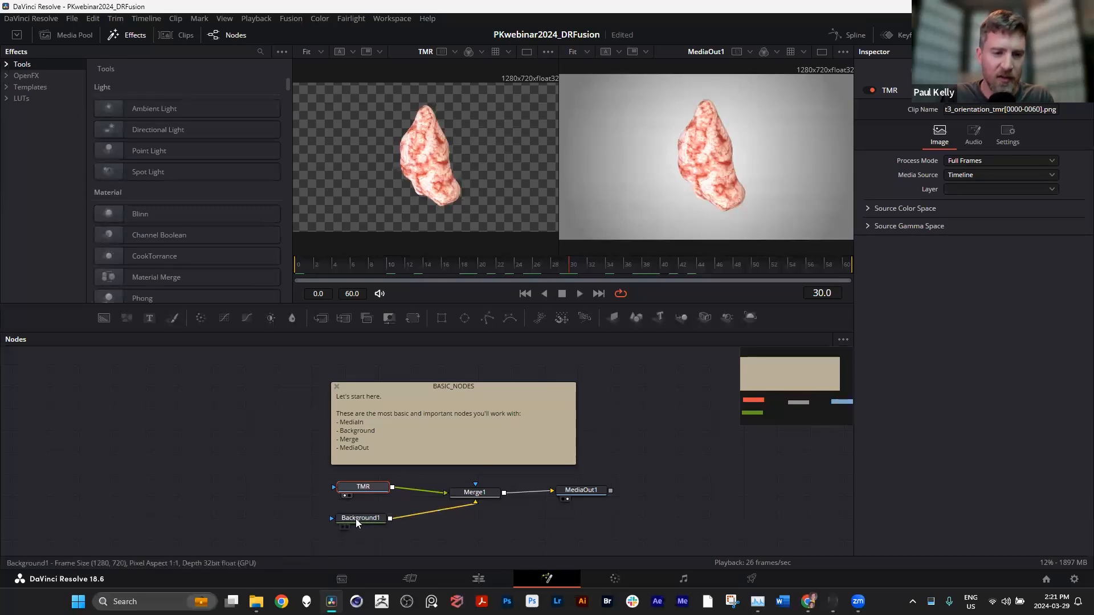
Move the Background1 node directly below Merge1 and show it in the first viewer
{"action": "left_click_drag", "start_coordinate": [365, 522], "coordinate": [467, 534]}
{"action": "left_click", "coordinate": [459, 524]}
{"action": "key", "text": "1"}
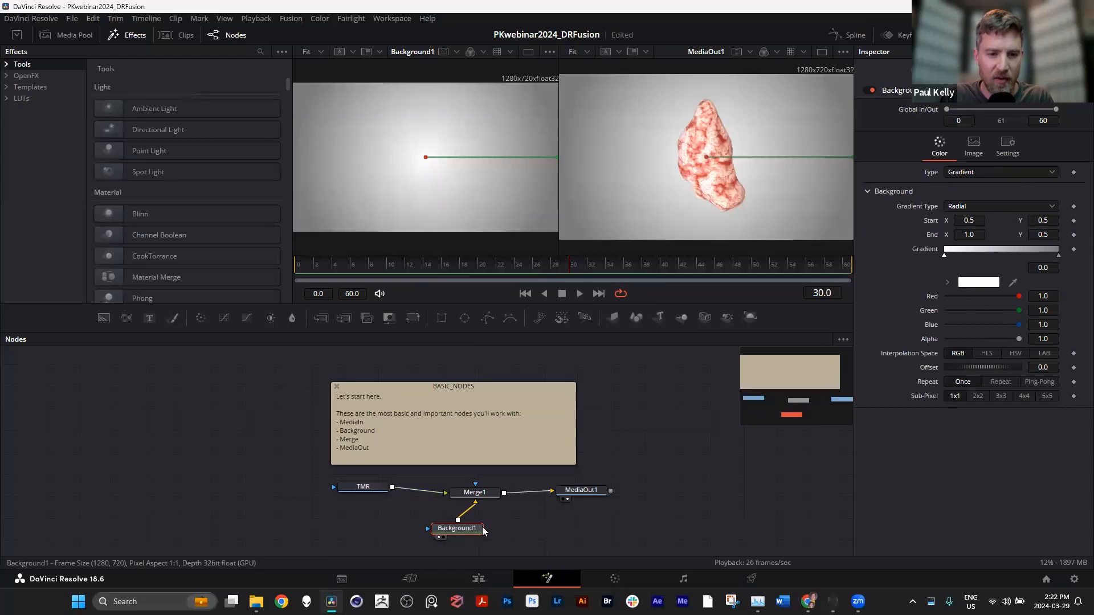
{"action": "left_click_drag", "start_coordinate": [483, 531], "coordinate": [496, 534]}
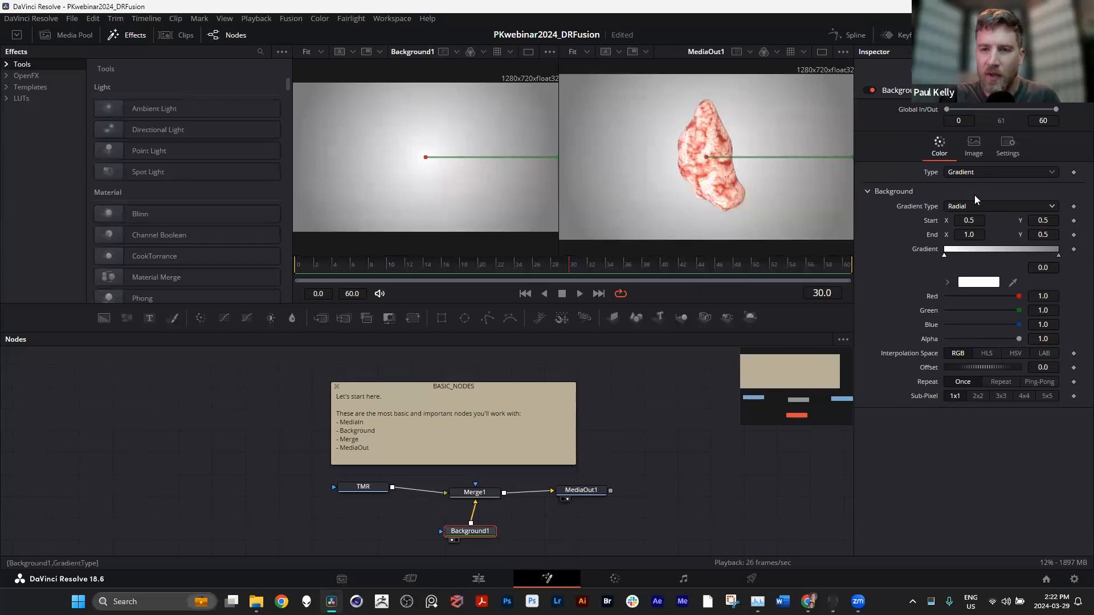
Examine Background1's Image settings and its background type options, keeping the type on Gradient
{"action": "left_click", "coordinate": [977, 155]}
{"action": "left_click", "coordinate": [939, 153]}
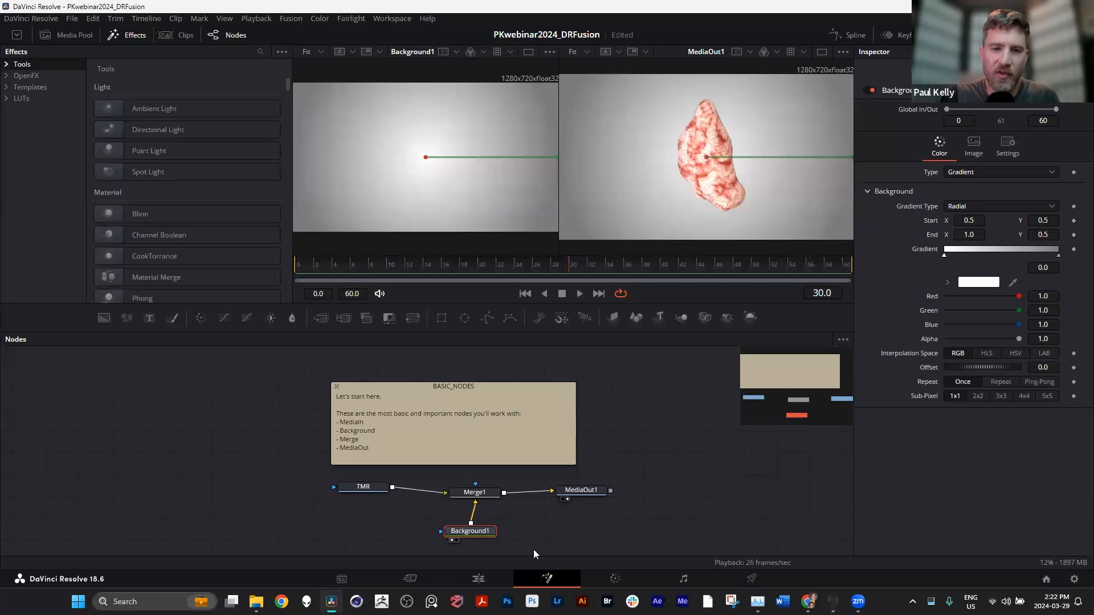
{"action": "mouse_move", "coordinate": [472, 538]}
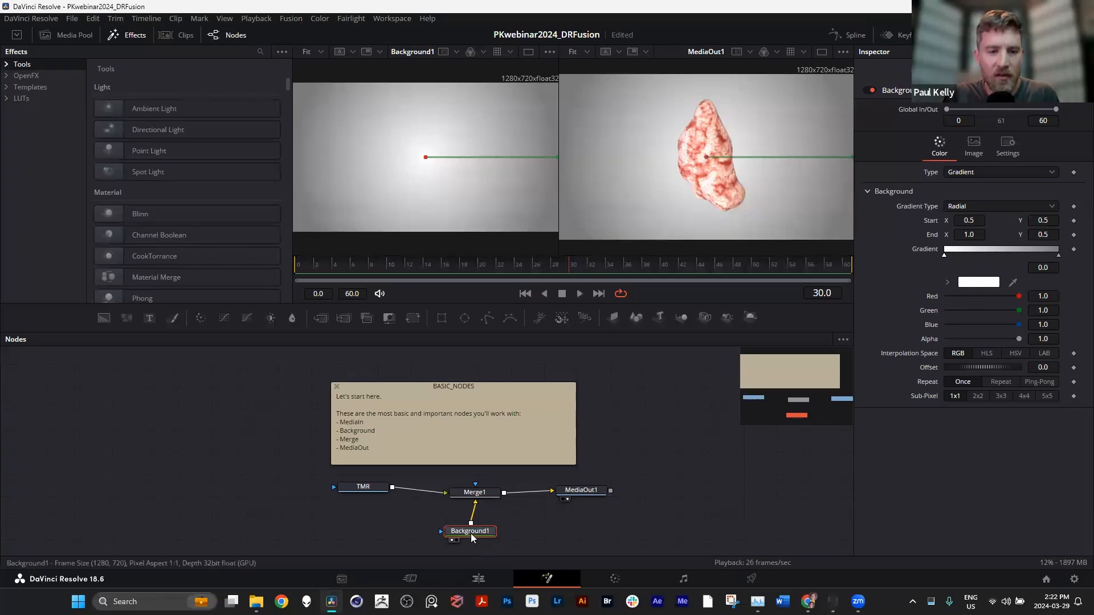
{"action": "left_click_drag", "start_coordinate": [479, 532], "coordinate": [478, 531]}
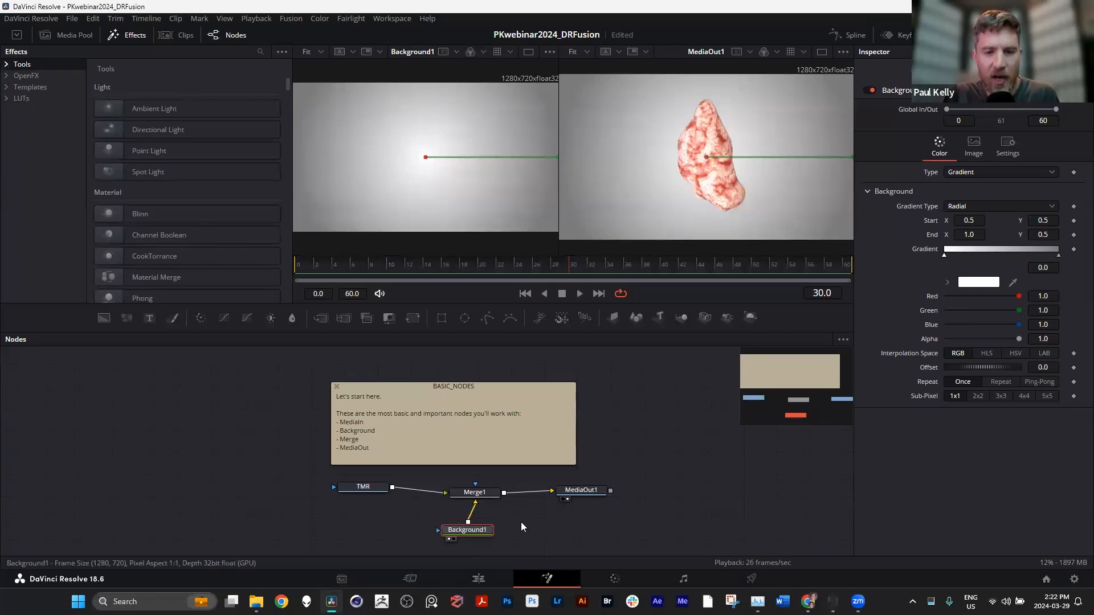
{"action": "left_click", "coordinate": [970, 170]}
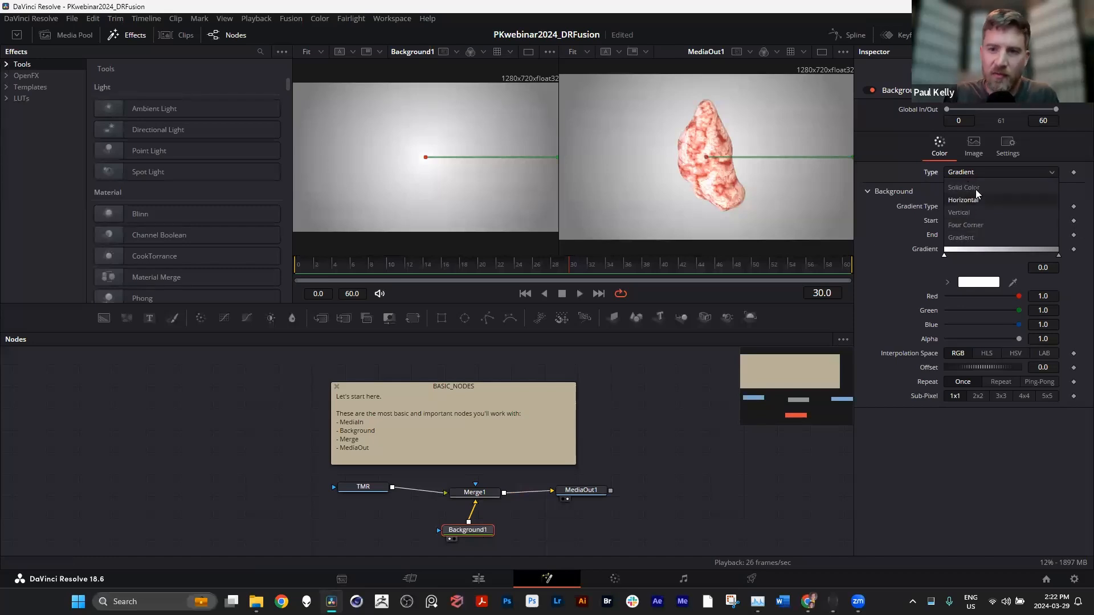
{"action": "left_click", "coordinate": [961, 238]}
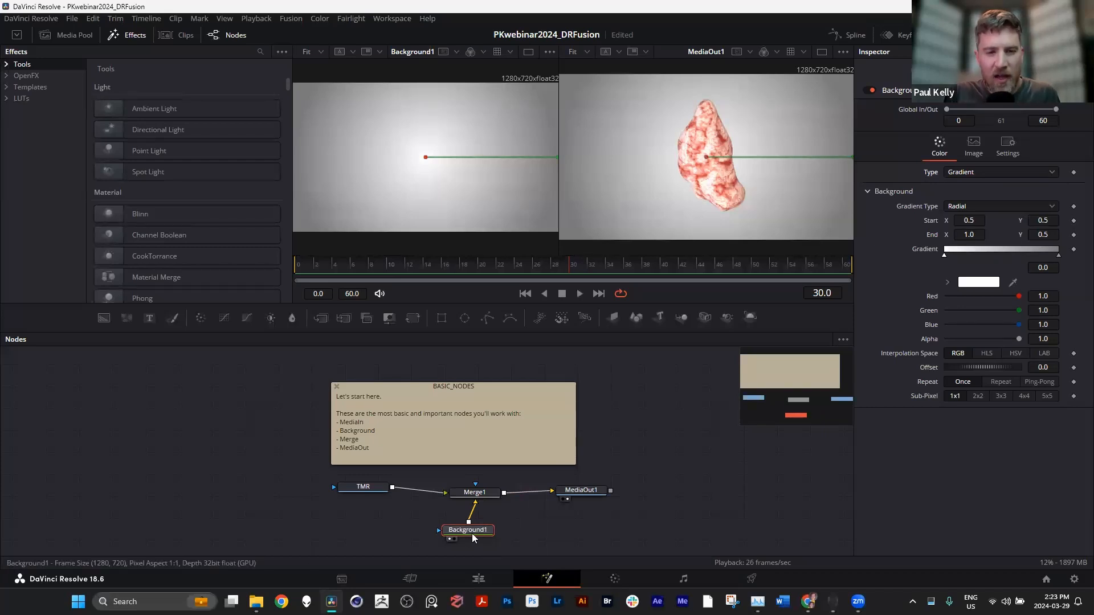
Nudge Background1 closer to Merge1 and switch the first viewer back to the TMR node
{"action": "left_click_drag", "start_coordinate": [470, 532], "coordinate": [476, 528]}
{"action": "left_click", "coordinate": [361, 488]}
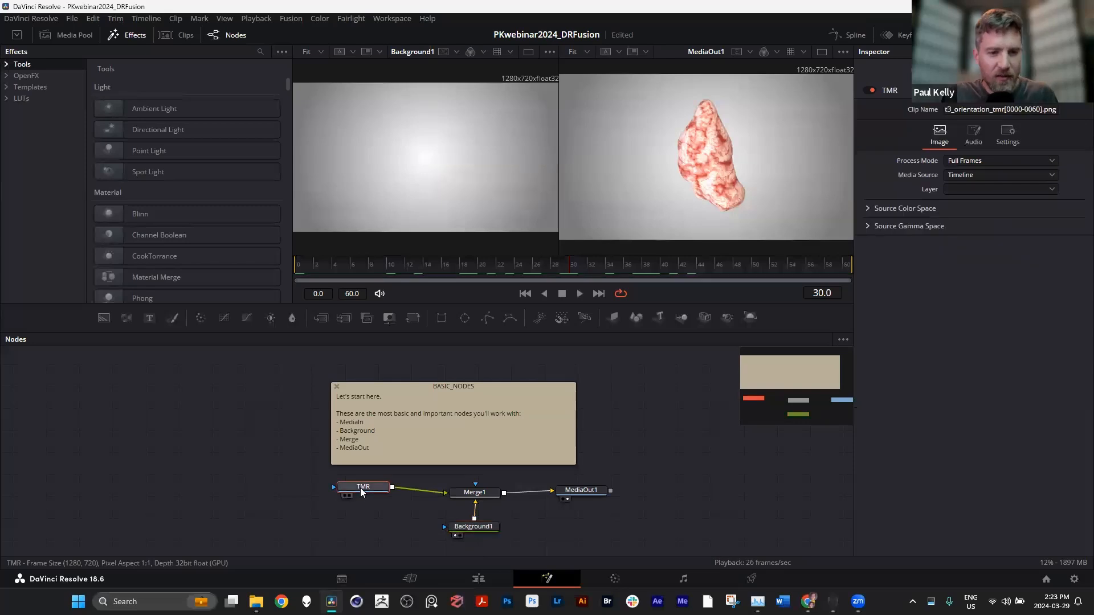
{"action": "key", "text": "1"}
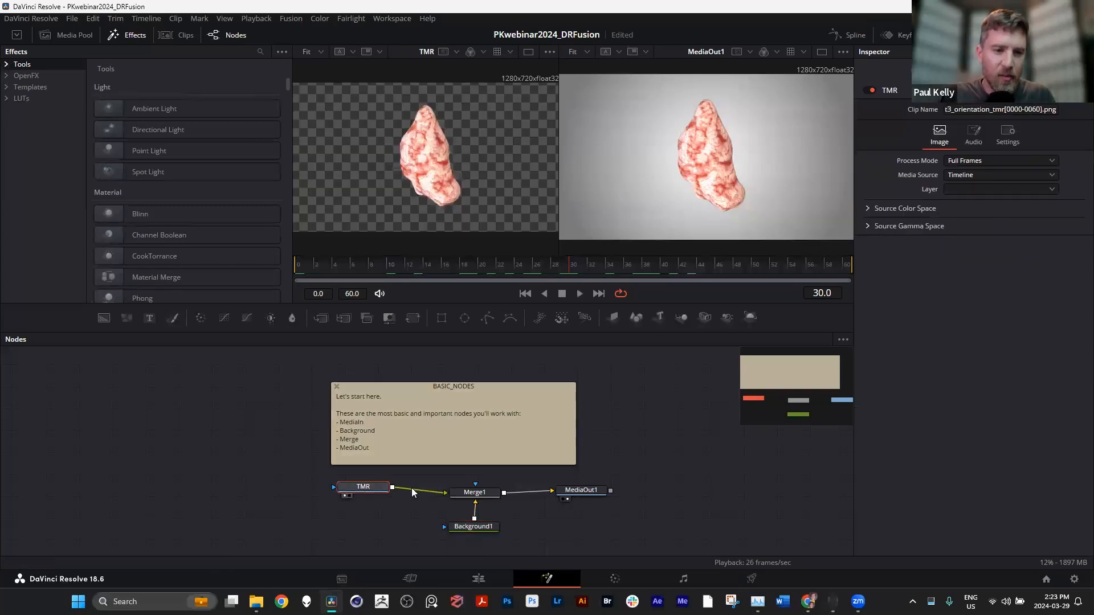
Select Merge1, nudge it up in line with MediaOut1, and save the project
{"action": "left_click_drag", "start_coordinate": [482, 493], "coordinate": [483, 491]}
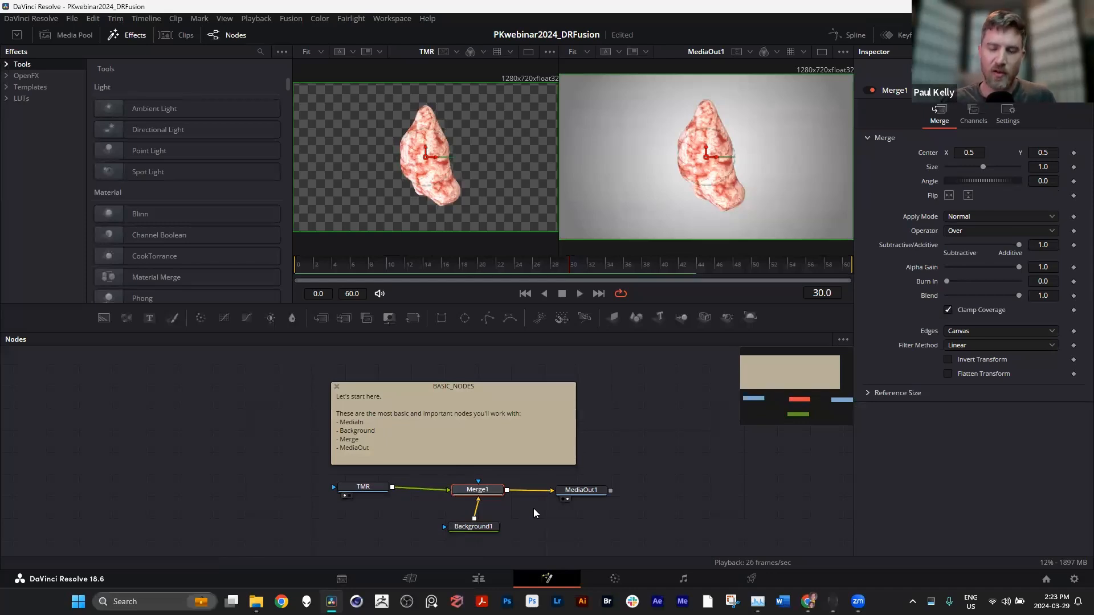
{"action": "key", "text": "ctrl+s"}
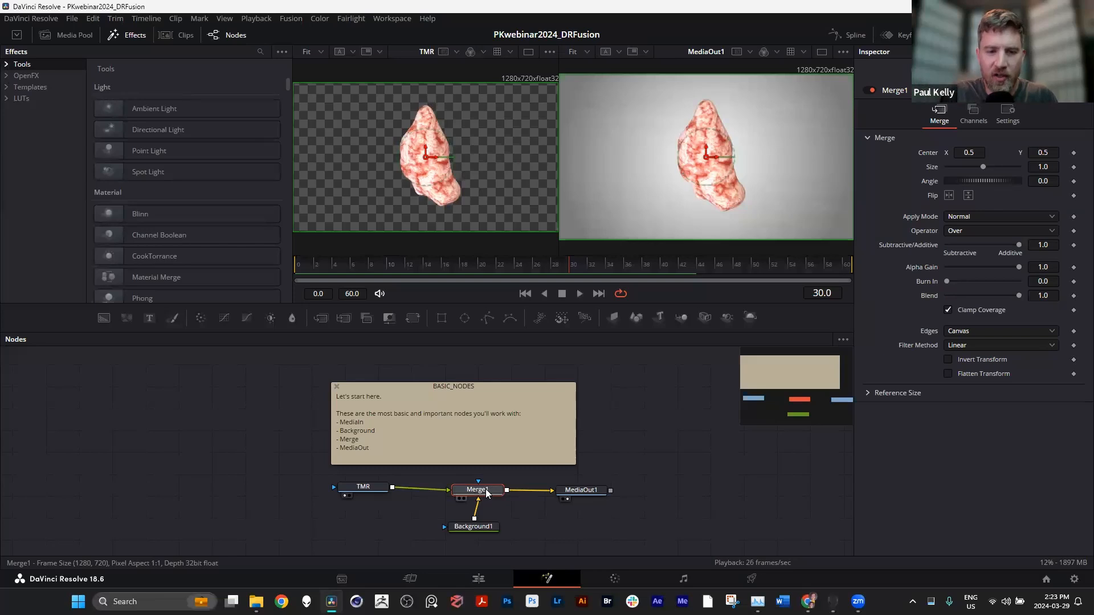
Examine Merge1's Apply Mode options and keep the mode on Normal
{"action": "mouse_move", "coordinate": [486, 492]}
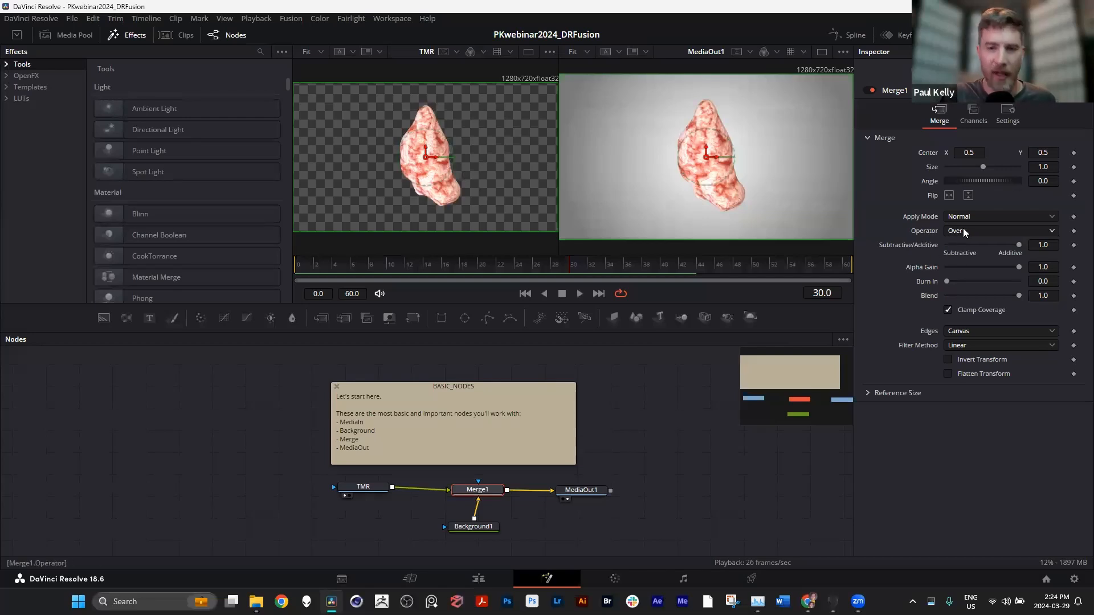
{"action": "left_click", "coordinate": [980, 218]}
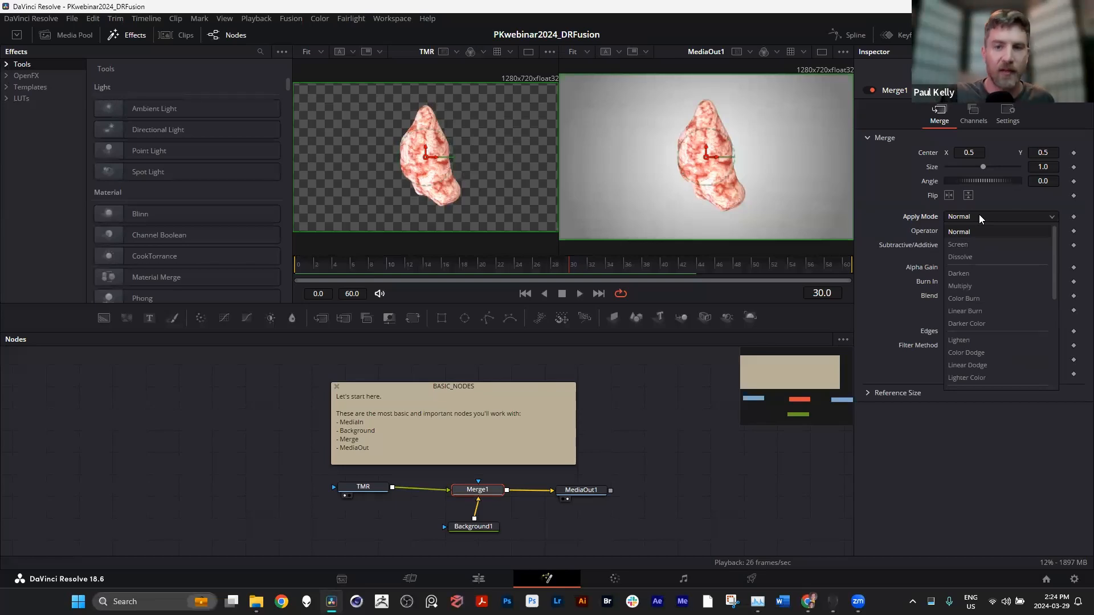
{"action": "left_click", "coordinate": [978, 215]}
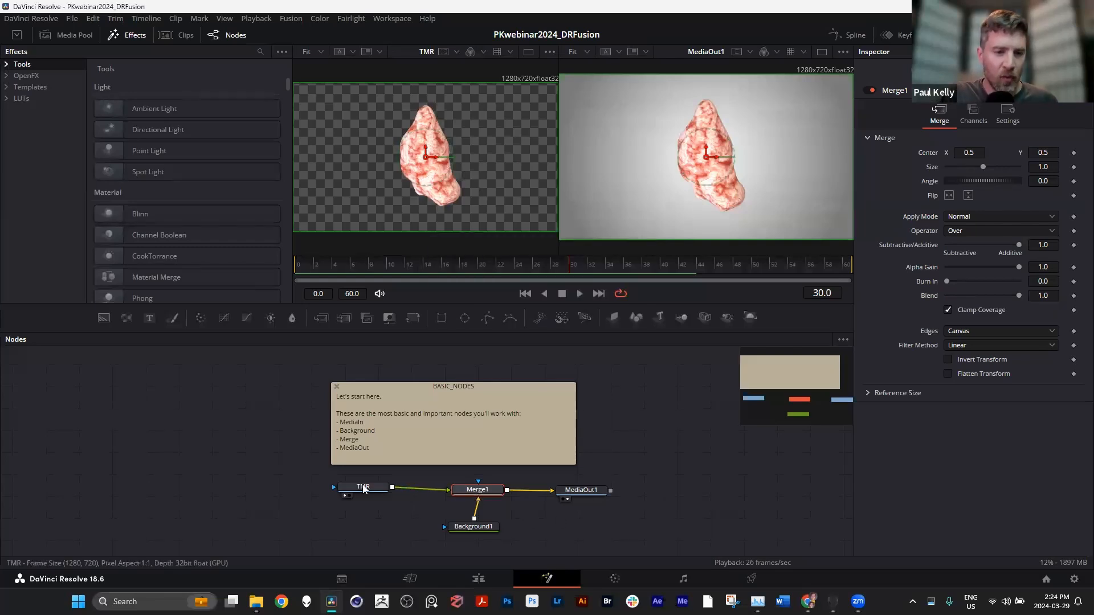
Space the TMR and MediaOut1 nodes slightly farther away from Merge1 in the node row
{"action": "left_click_drag", "start_coordinate": [367, 489], "coordinate": [365, 491]}
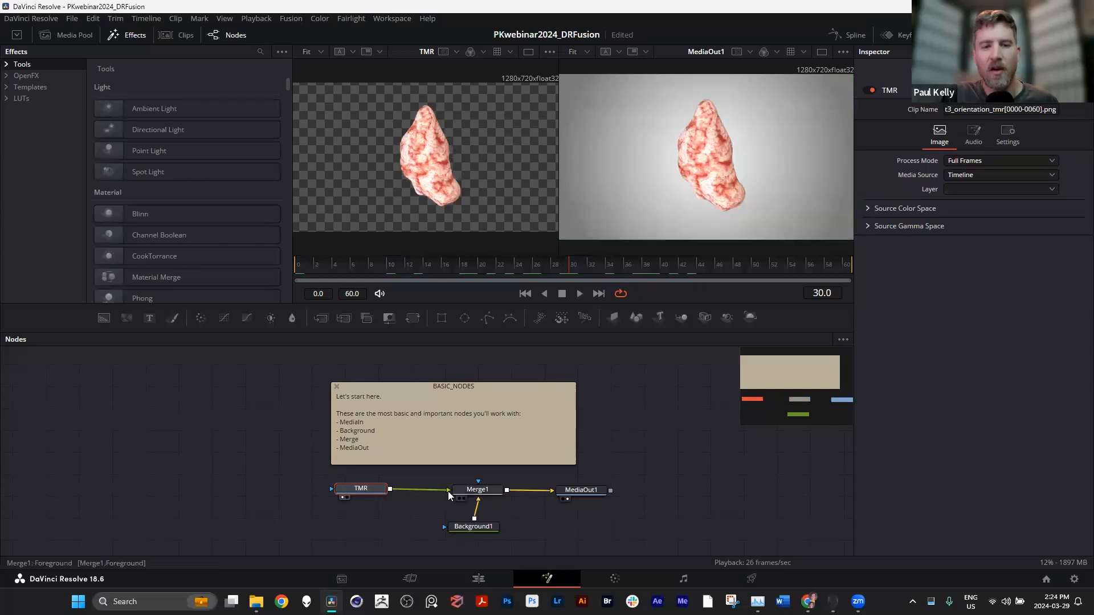
{"action": "left_click_drag", "start_coordinate": [373, 488], "coordinate": [363, 490]}
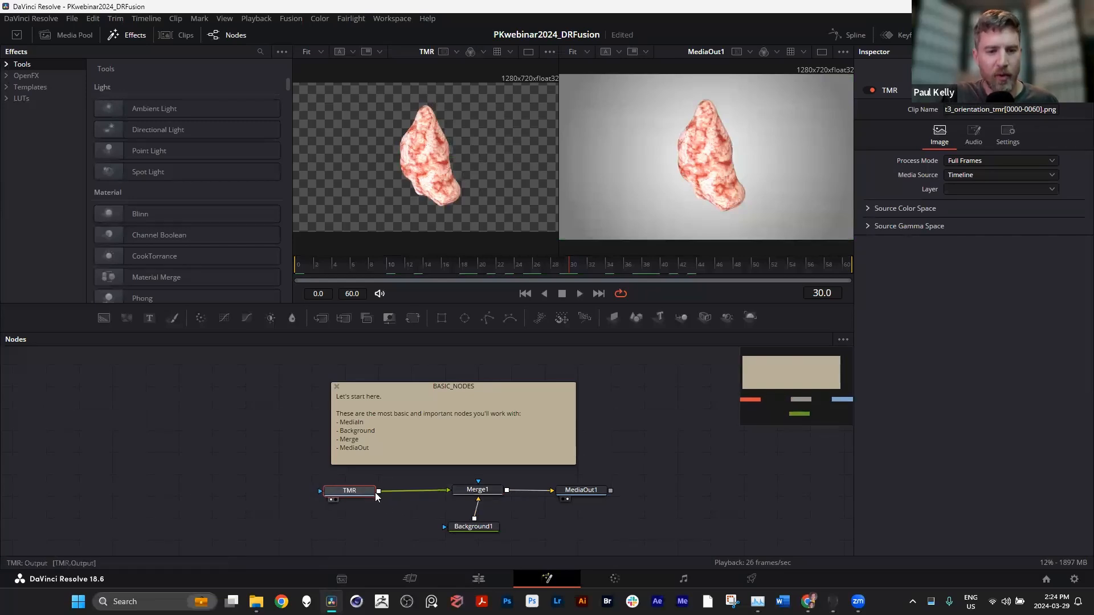
{"action": "left_click_drag", "start_coordinate": [362, 495], "coordinate": [367, 488]}
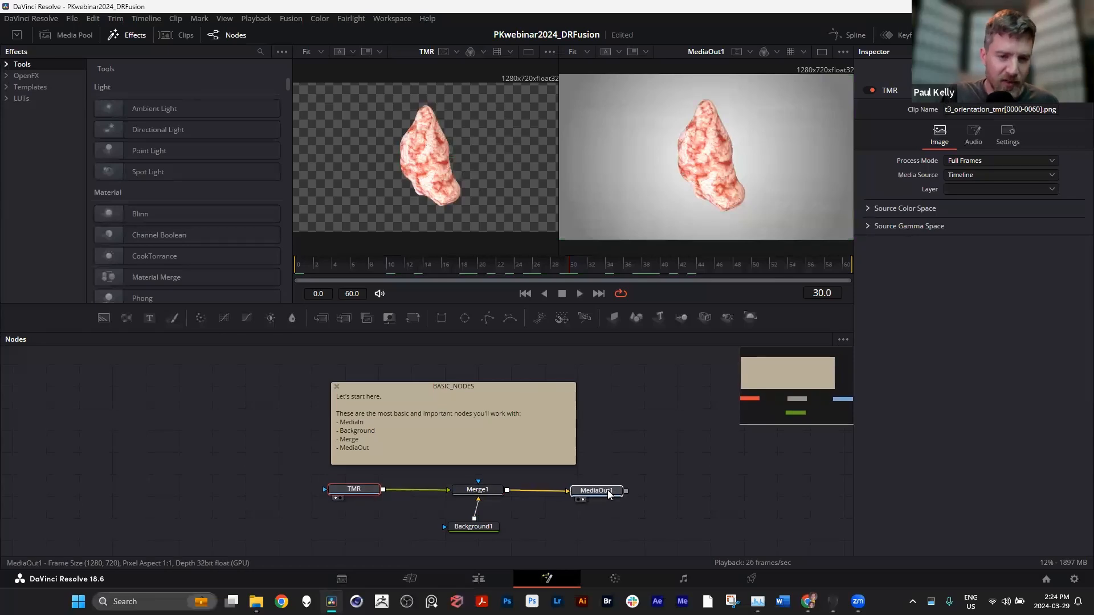
{"action": "left_click_drag", "start_coordinate": [580, 489], "coordinate": [596, 490]}
Place TMR directly above Merge1 and move the BASIC_NODES note to the left, clear of the nodes
{"action": "left_click_drag", "start_coordinate": [476, 490], "coordinate": [536, 460]}
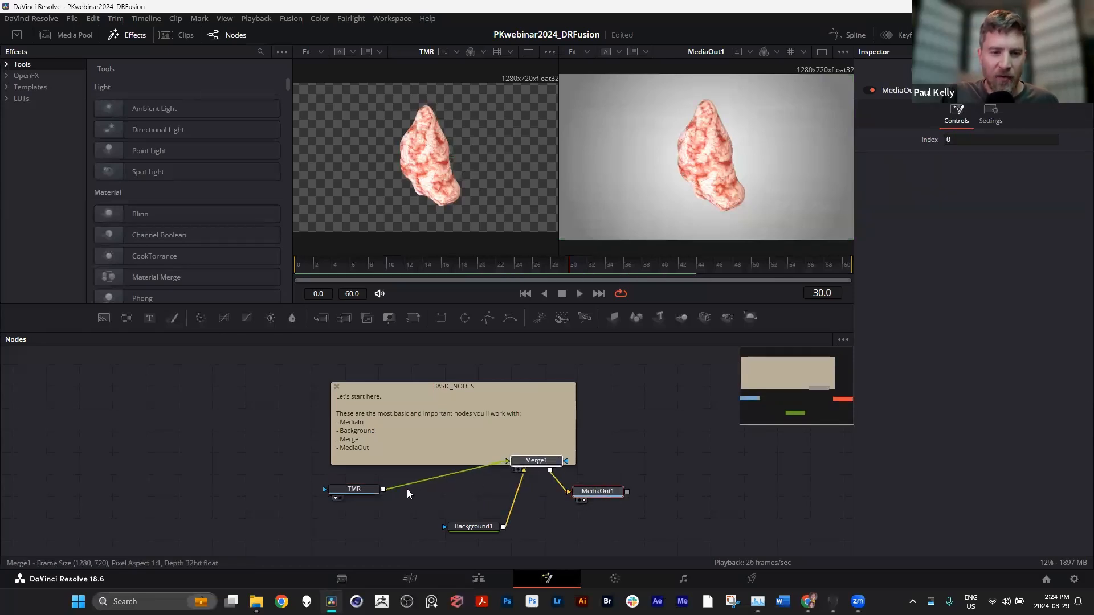
{"action": "left_click_drag", "start_coordinate": [358, 491], "coordinate": [540, 424]}
{"action": "left_click_drag", "start_coordinate": [376, 380], "coordinate": [216, 367]}
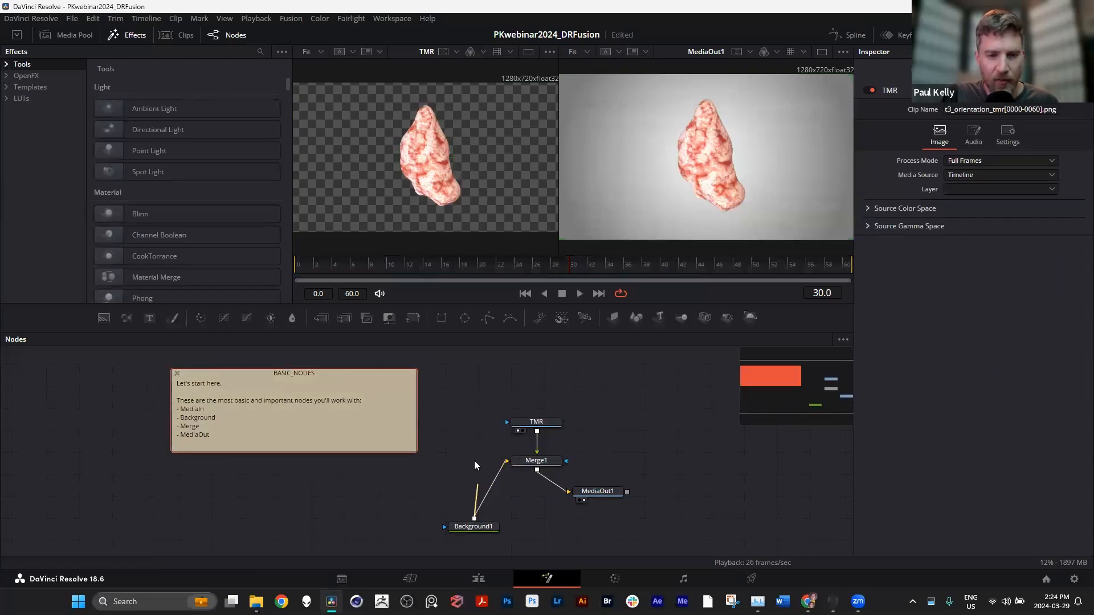
Arrange the node tree vertically, with Background1 left of Merge1 and MediaOut1 below it, and shift the selected nodes together
{"action": "left_click_drag", "start_coordinate": [472, 534], "coordinate": [458, 464]}
{"action": "left_click_drag", "start_coordinate": [599, 501], "coordinate": [540, 519]}
{"action": "left_click_drag", "start_coordinate": [466, 392], "coordinate": [564, 516]}
{"action": "left_click_drag", "start_coordinate": [538, 461], "coordinate": [570, 431]}
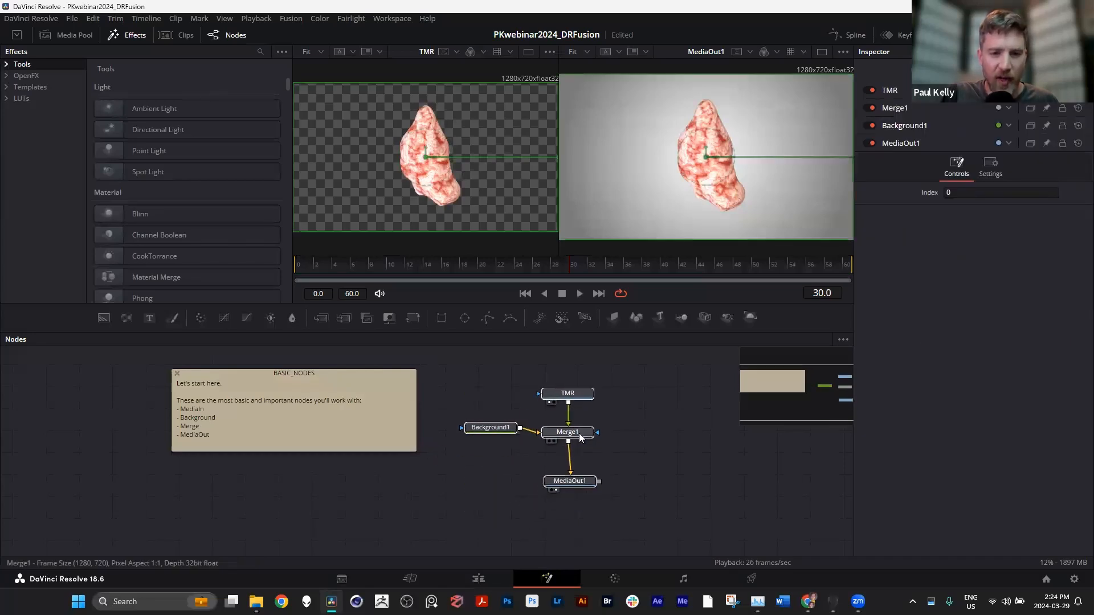
{"action": "left_click_drag", "start_coordinate": [566, 480], "coordinate": [585, 484]}
{"action": "left_click", "coordinate": [713, 473]}
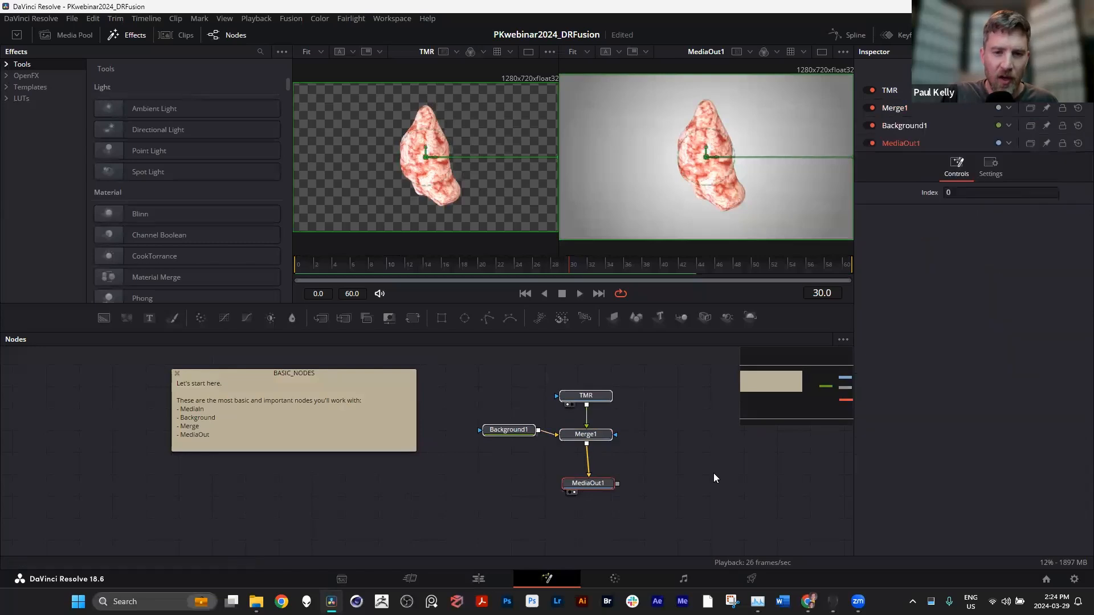
Spread the nodes diagonally, with TMR up left of Merge1, Background1 beneath it and MediaOut1 down to its right
{"action": "left_click_drag", "start_coordinate": [598, 438], "coordinate": [641, 435]}
{"action": "left_click_drag", "start_coordinate": [592, 487], "coordinate": [719, 481]}
{"action": "left_click_drag", "start_coordinate": [509, 434], "coordinate": [620, 463]}
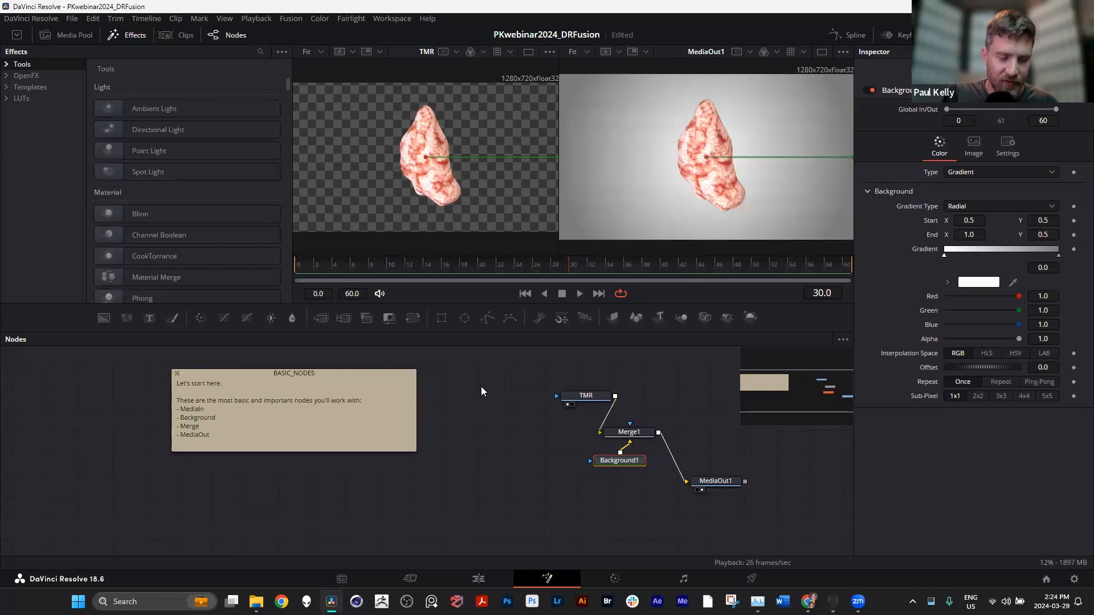
{"action": "left_click_drag", "start_coordinate": [719, 482], "coordinate": [754, 504]}
{"action": "left_click_drag", "start_coordinate": [579, 400], "coordinate": [503, 396]}
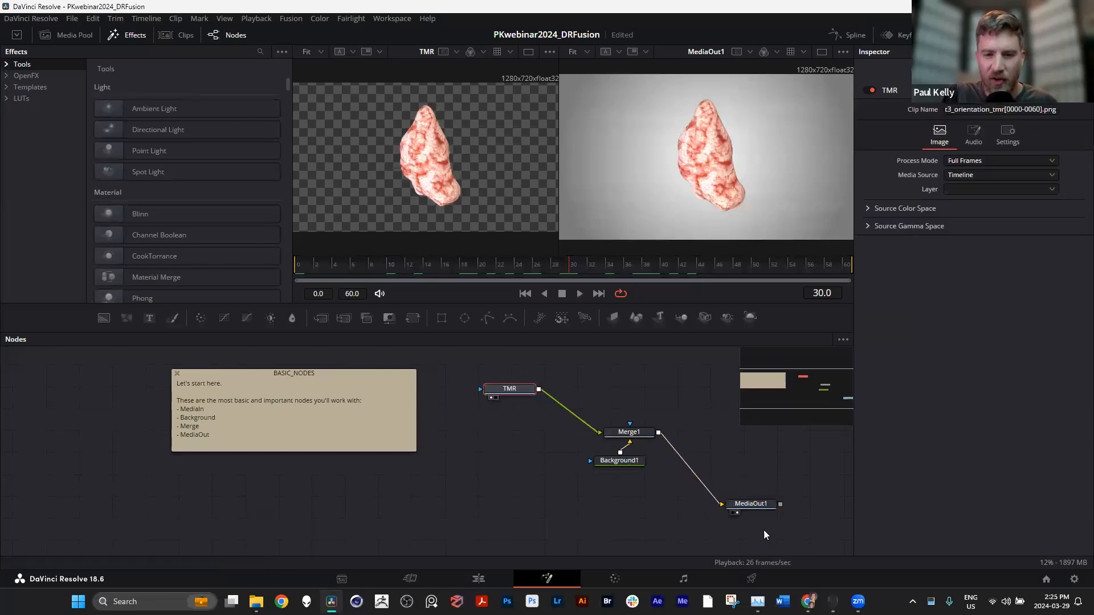
Line up TMR, Merge1 and MediaOut1 in a row with Background1 beneath Merge1, and move the whole tree below the note
{"action": "left_click_drag", "start_coordinate": [505, 393], "coordinate": [514, 436]}
{"action": "left_click_drag", "start_coordinate": [753, 506], "coordinate": [742, 439]}
{"action": "left_click_drag", "start_coordinate": [620, 461], "coordinate": [629, 463]}
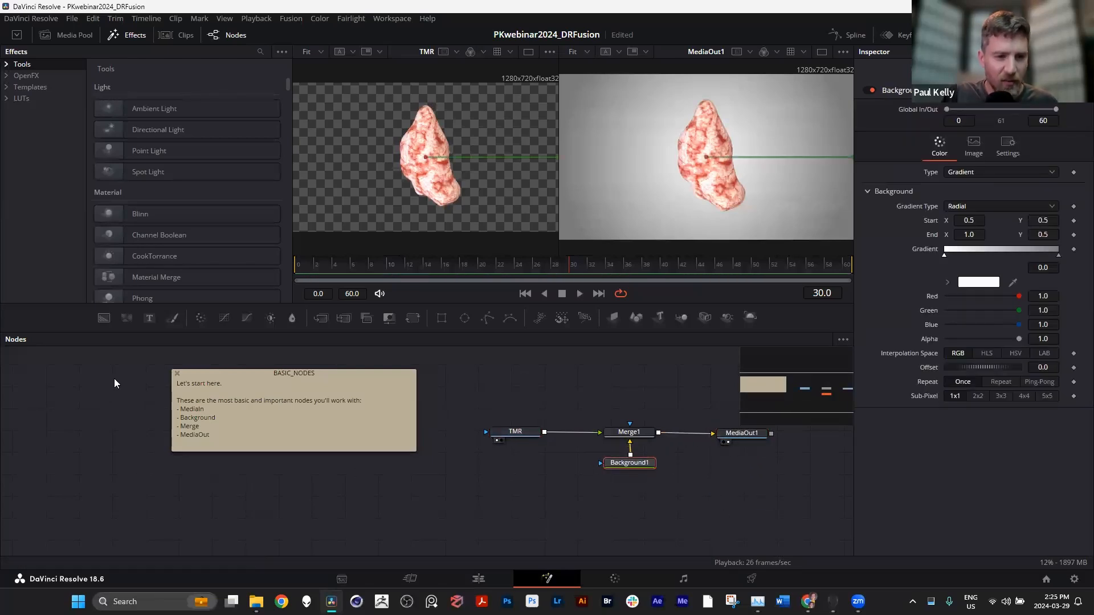
{"action": "left_click_drag", "start_coordinate": [502, 510], "coordinate": [563, 482]}
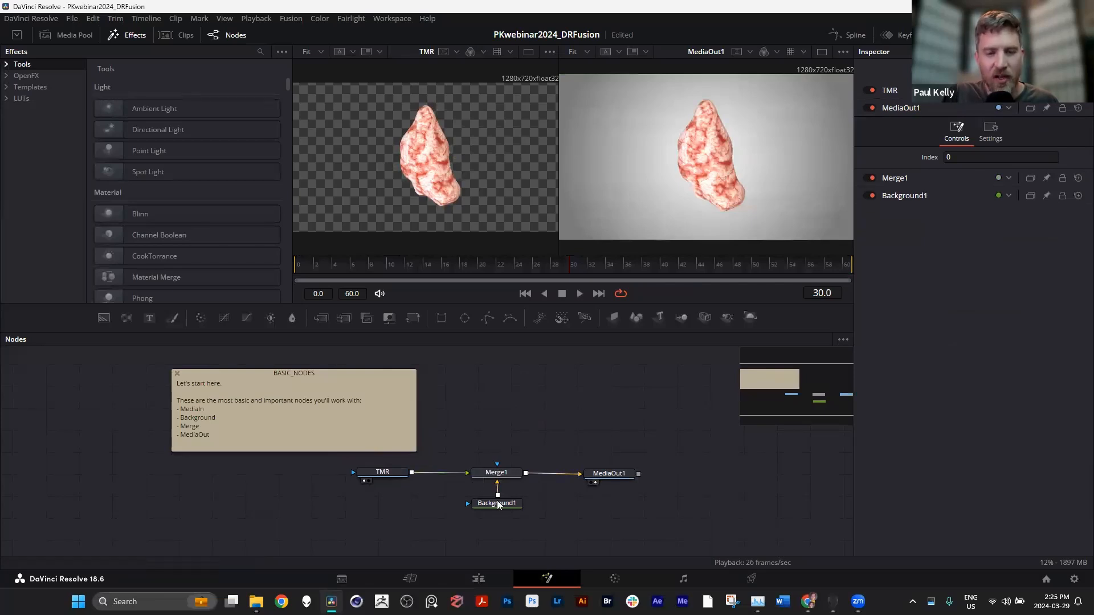
Lower Background1 slightly beneath Merge1 and review the settings of the TMR and Merge1 nodes
{"action": "left_click_drag", "start_coordinate": [508, 500], "coordinate": [510, 517]}
{"action": "left_click", "coordinate": [509, 517]}
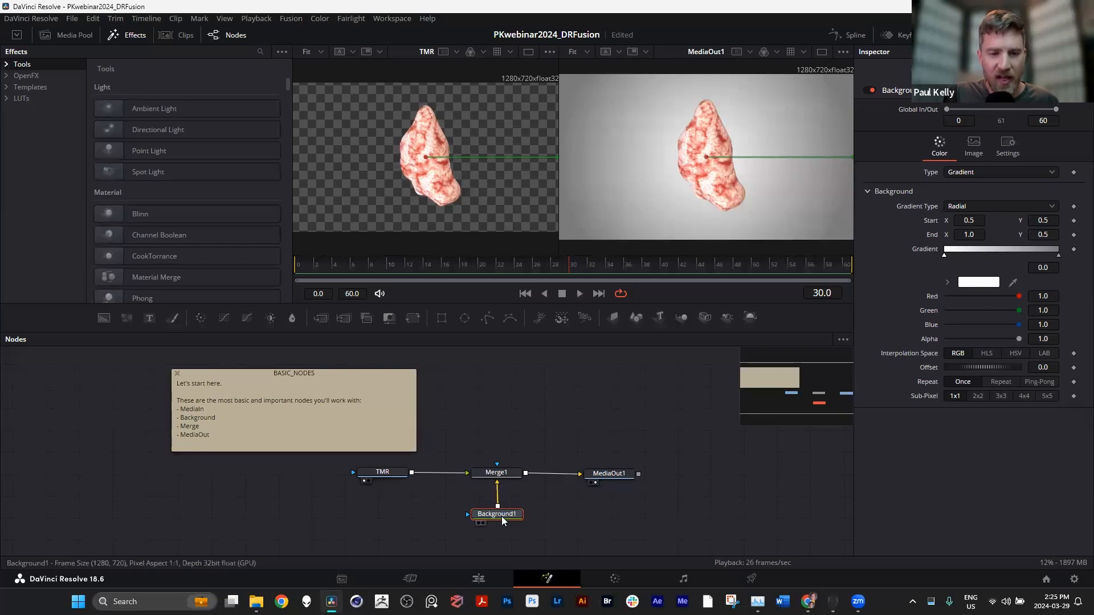
{"action": "left_click_drag", "start_coordinate": [499, 518], "coordinate": [488, 519]}
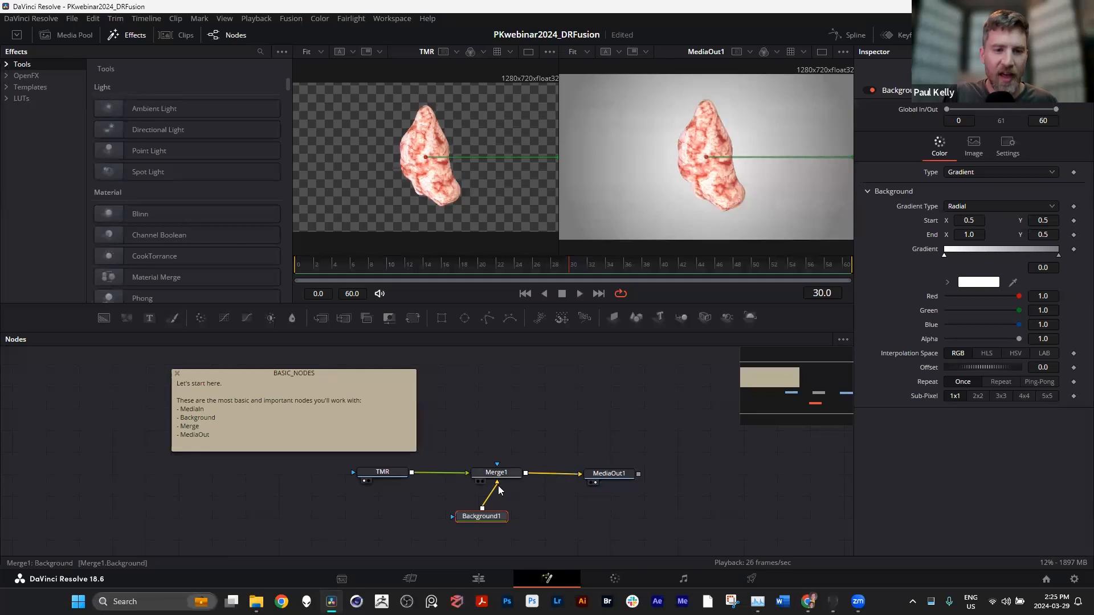
{"action": "left_click", "coordinate": [392, 473]}
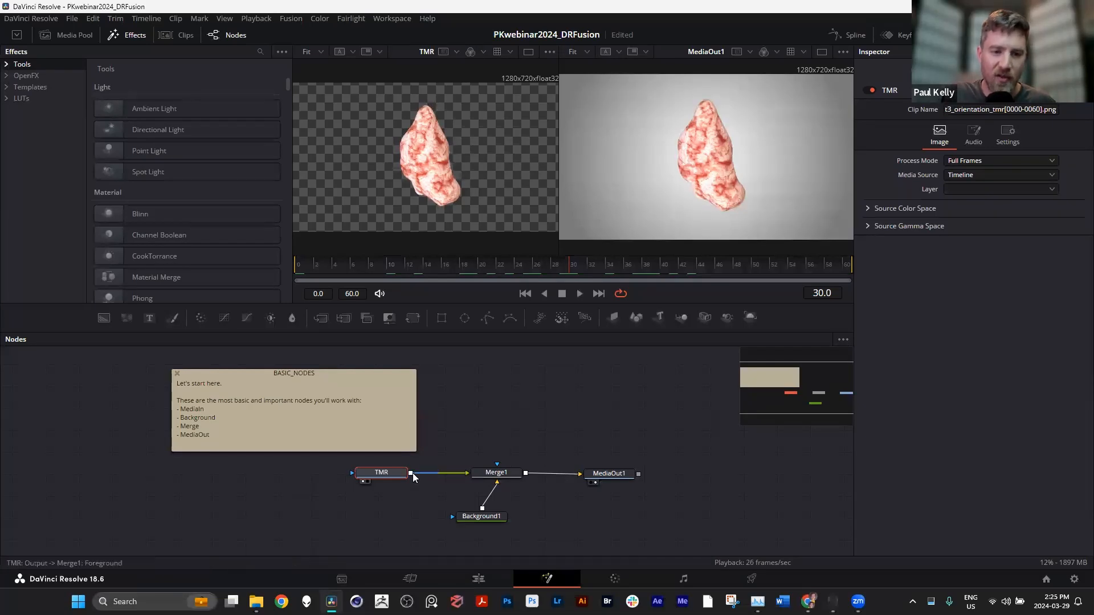
{"action": "left_click", "coordinate": [495, 473]}
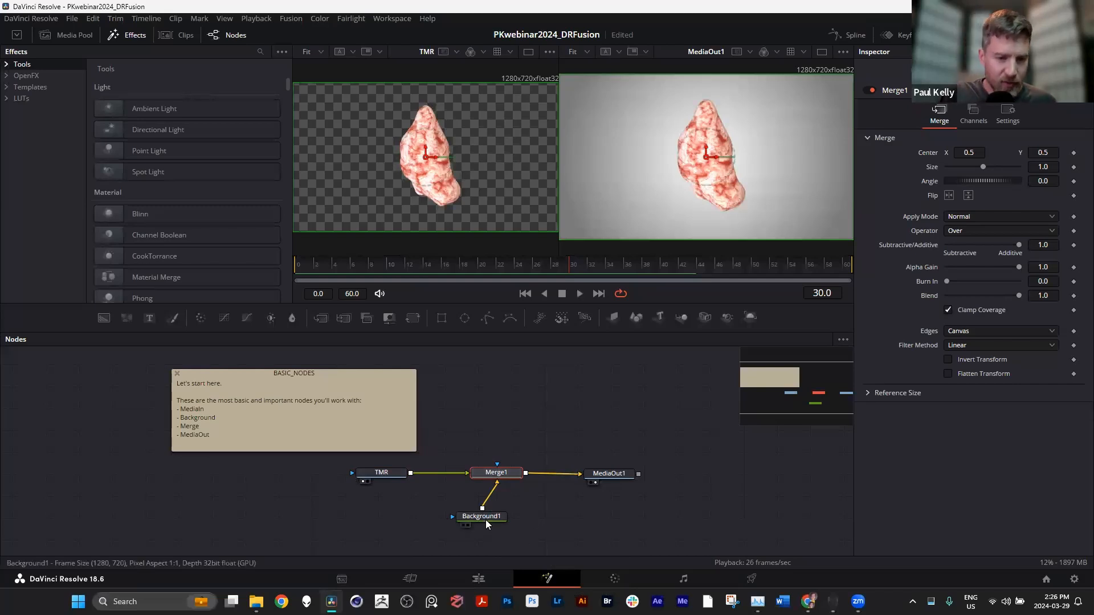
{"action": "left_click_drag", "start_coordinate": [490, 516], "coordinate": [502, 517]}
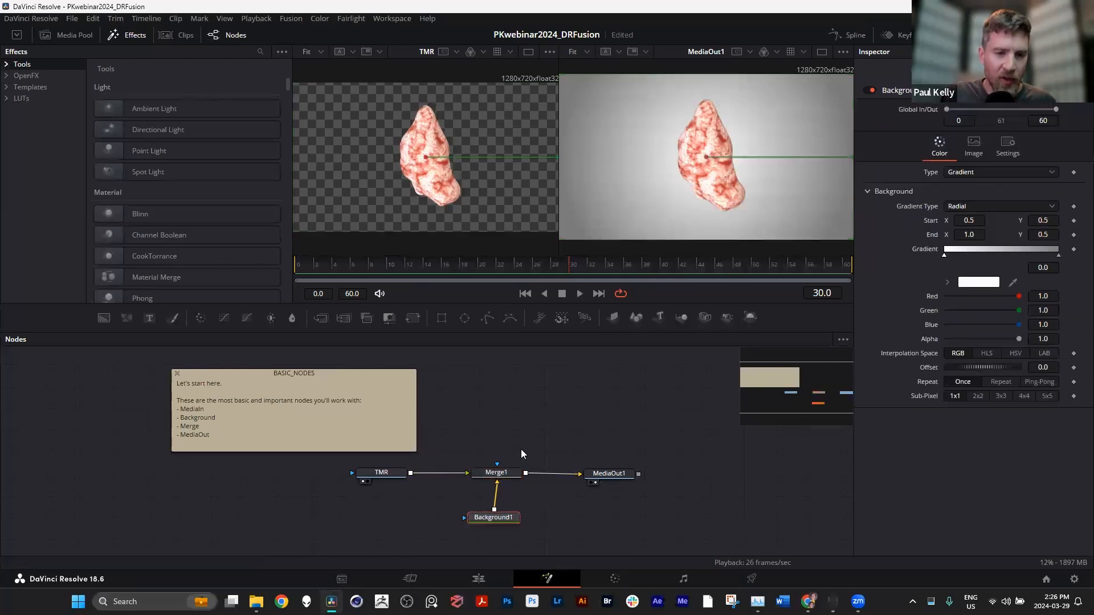
Swap Merge1's foreground and background inputs, and nudge TMR and Background1 to show their connections
{"action": "left_click", "coordinate": [500, 473]}
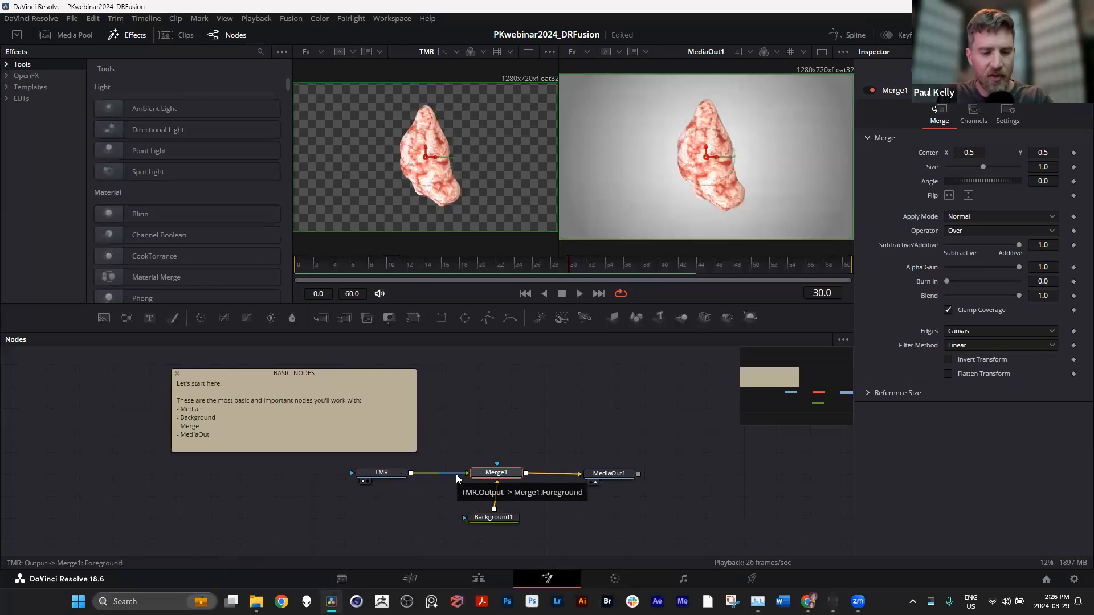
{"action": "key", "text": "ctrl+t"}
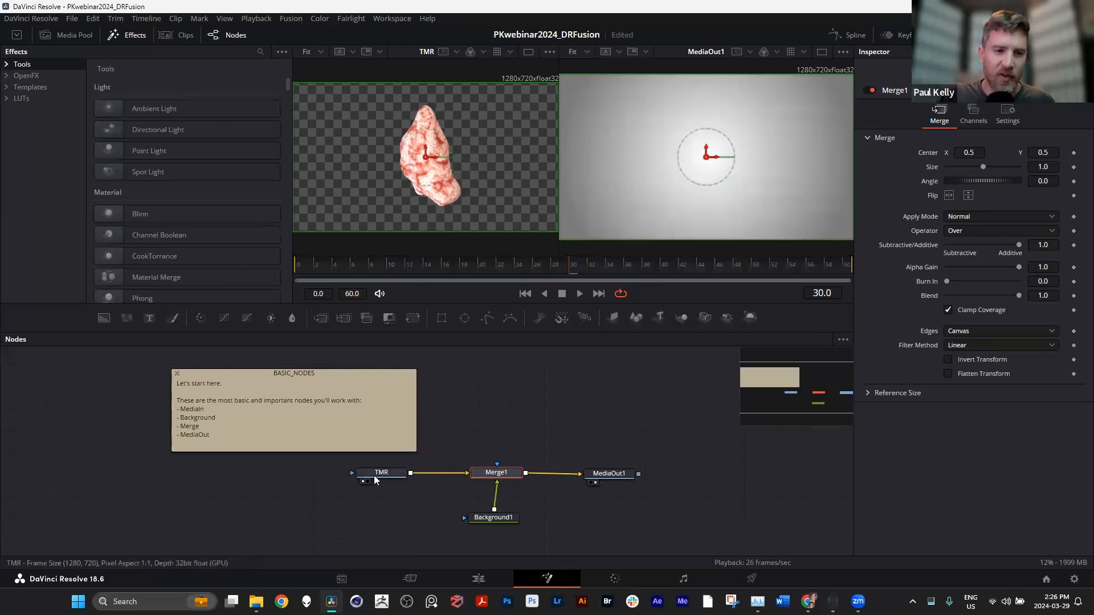
{"action": "left_click_drag", "start_coordinate": [400, 482], "coordinate": [413, 482]}
{"action": "left_click_drag", "start_coordinate": [494, 517], "coordinate": [476, 525]}
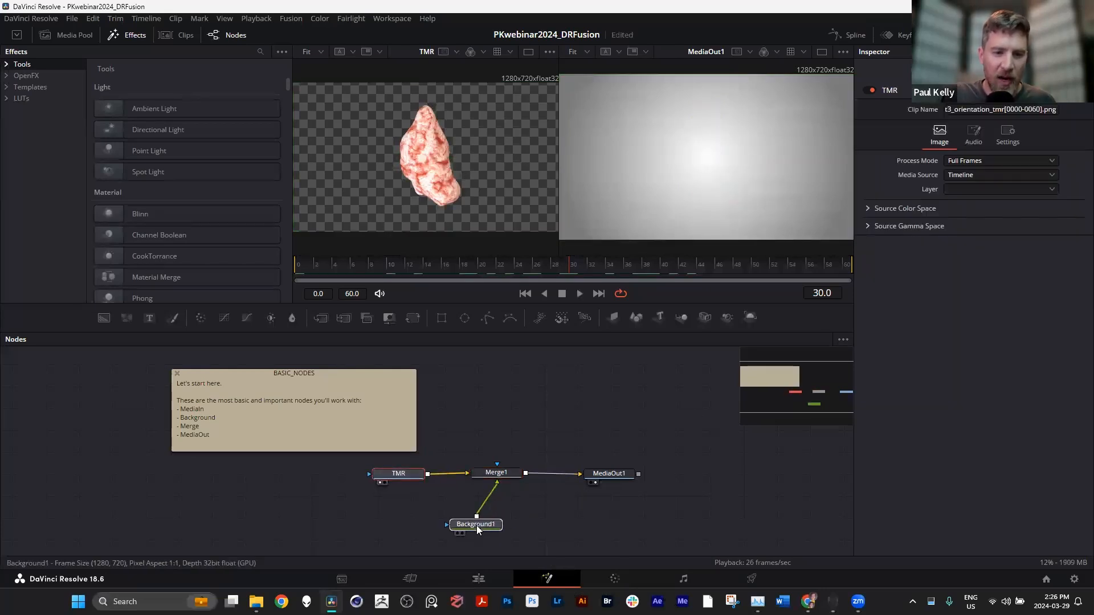
Swap Merge1's inputs back so TMR feeds the foreground and Background1 the background
{"action": "left_click", "coordinate": [530, 470]}
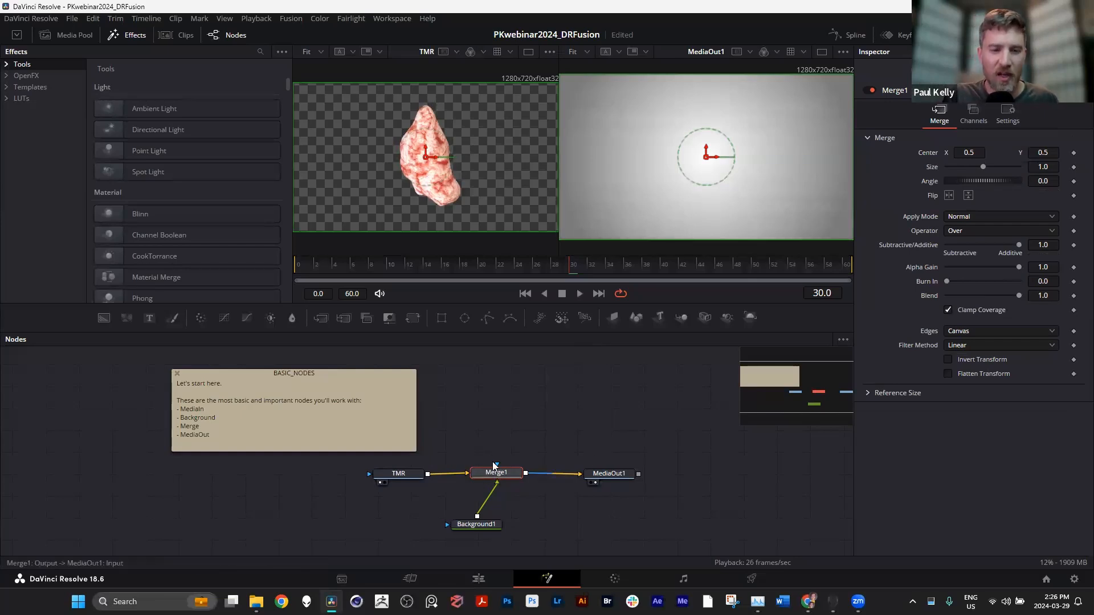
{"action": "mouse_move", "coordinate": [491, 475]}
{"action": "left_mouse_down"}
{"action": "mouse_move", "coordinate": [499, 485]}
{"action": "mouse_move", "coordinate": [494, 477]}
{"action": "left_mouse_up"}
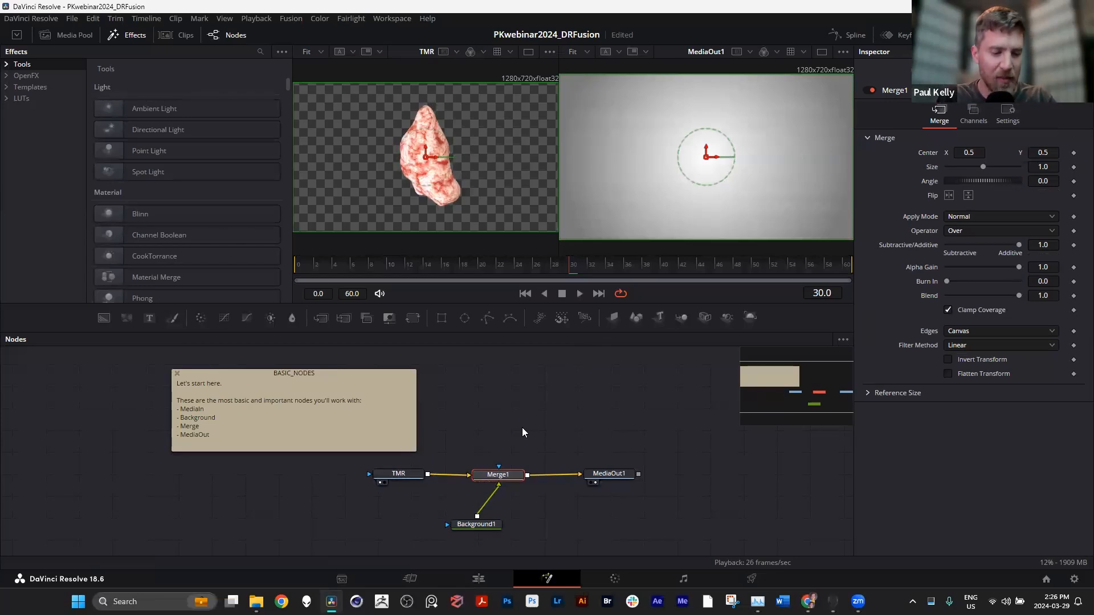
{"action": "key", "text": "ctrl+t"}
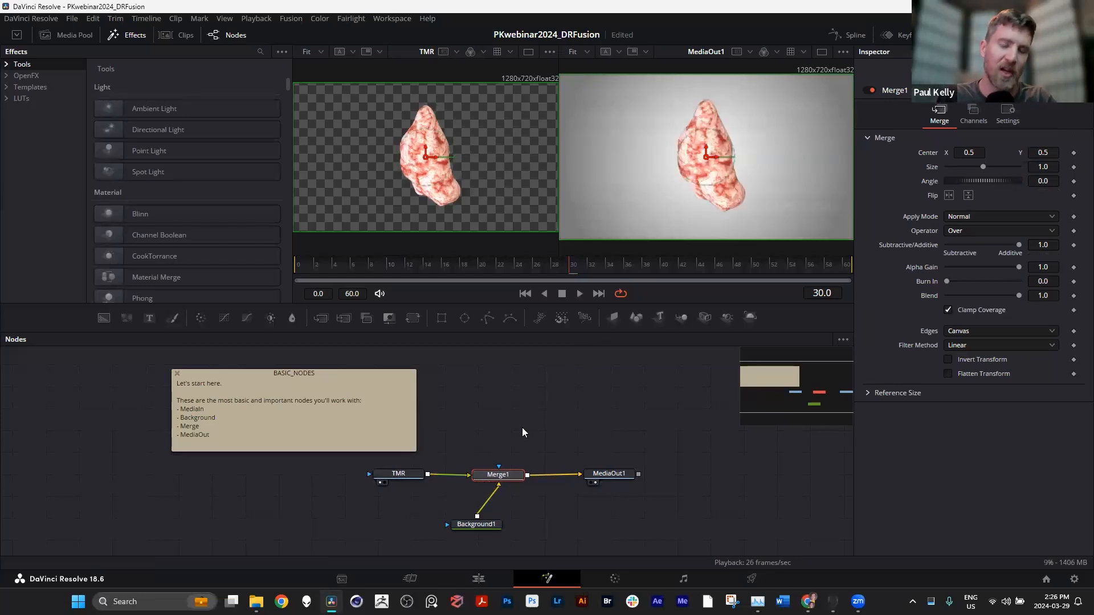
{"action": "left_click_drag", "start_coordinate": [504, 477], "coordinate": [502, 474]}
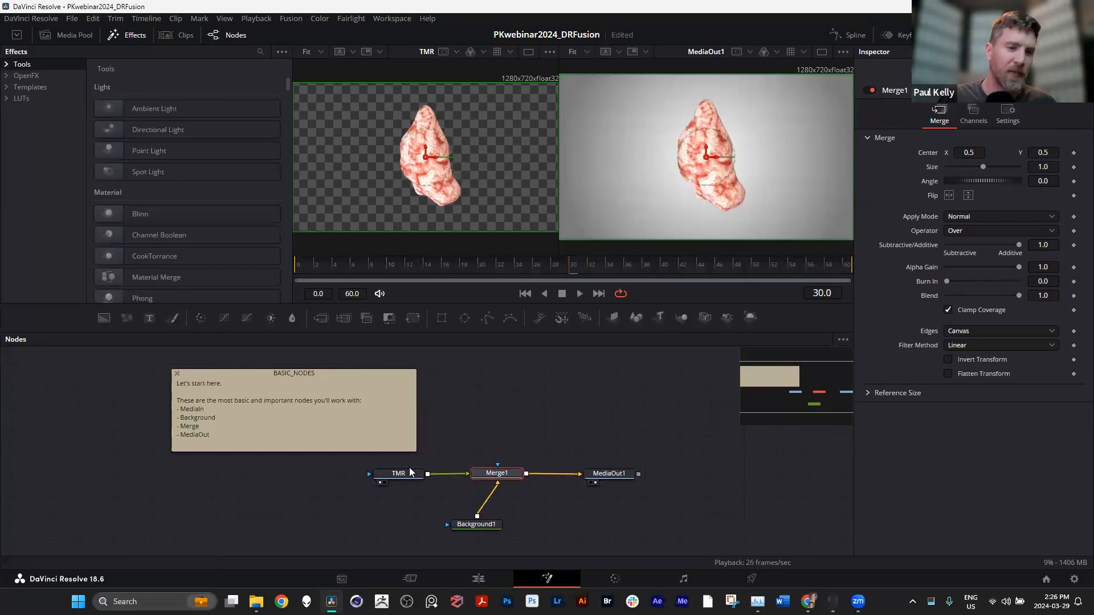
Tidy the node layout, keeping TMR level with Merge1, Background1 beneath it and MediaOut1 slightly farther right
{"action": "left_click_drag", "start_coordinate": [404, 473], "coordinate": [406, 467]}
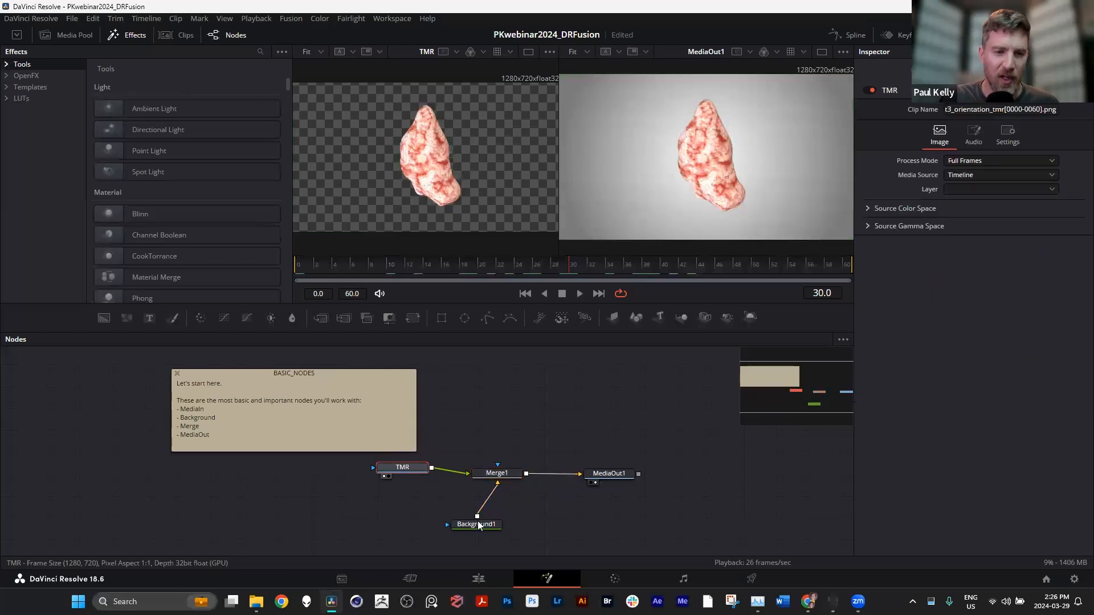
{"action": "left_click_drag", "start_coordinate": [479, 525], "coordinate": [495, 523]}
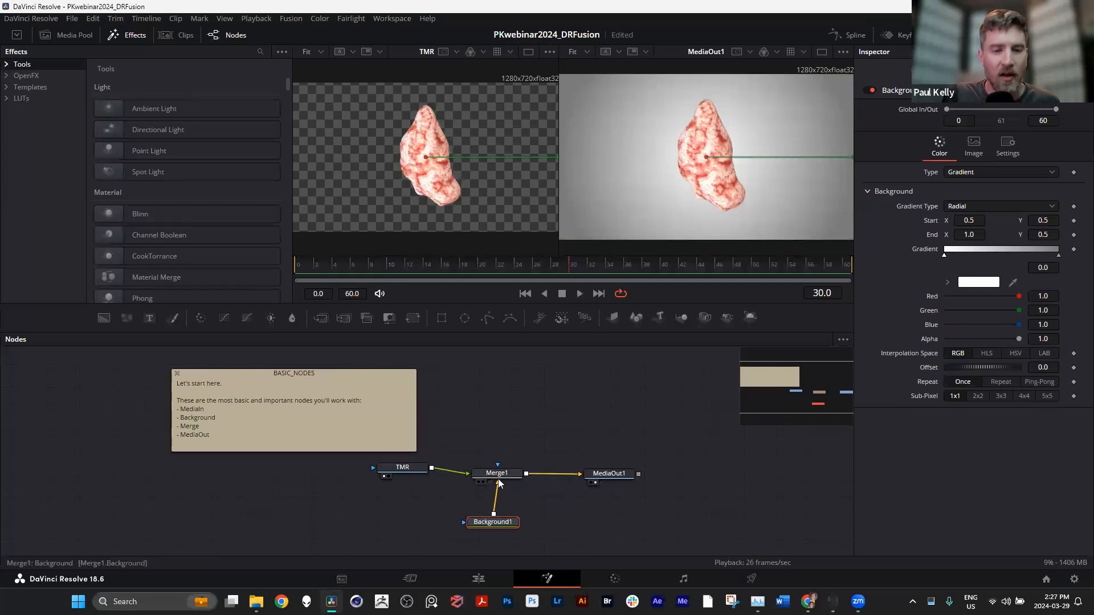
{"action": "left_click_drag", "start_coordinate": [501, 480], "coordinate": [507, 479]}
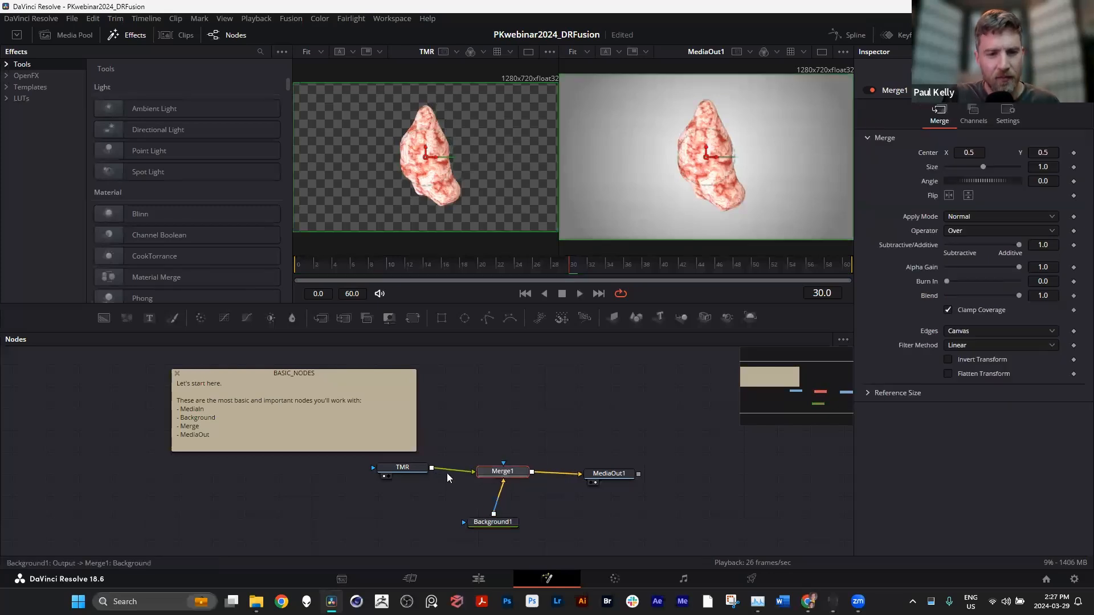
{"action": "left_click_drag", "start_coordinate": [402, 468], "coordinate": [399, 475]}
{"action": "left_click_drag", "start_coordinate": [615, 479], "coordinate": [622, 470]}
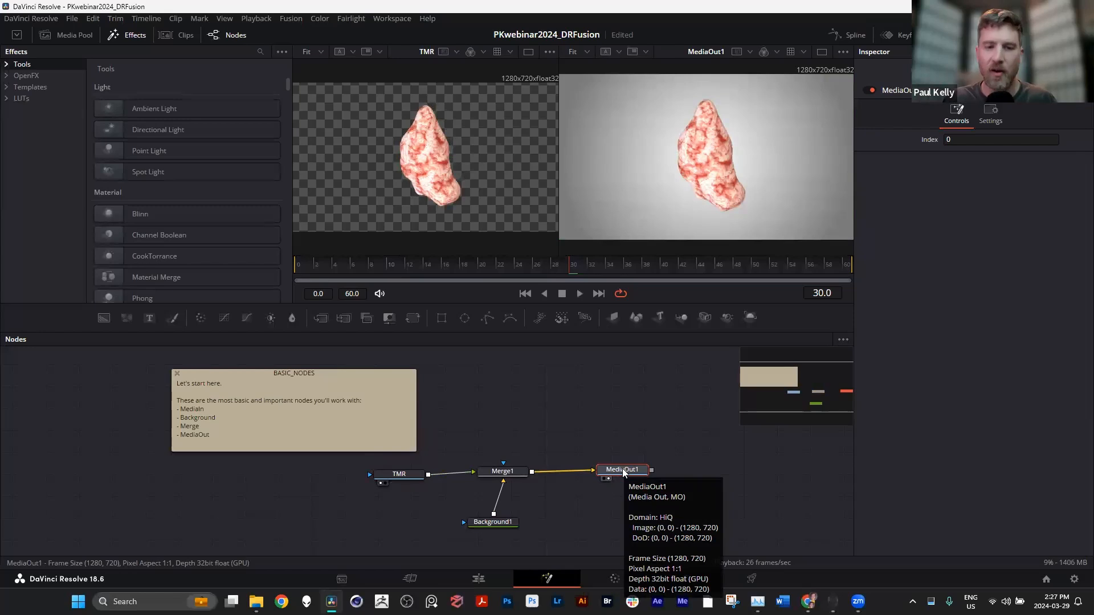
Switch to the Edit page and enable the Video 2 track in the Caval sarcoma 01 Tracks timeline
{"action": "left_click", "coordinate": [484, 580]}
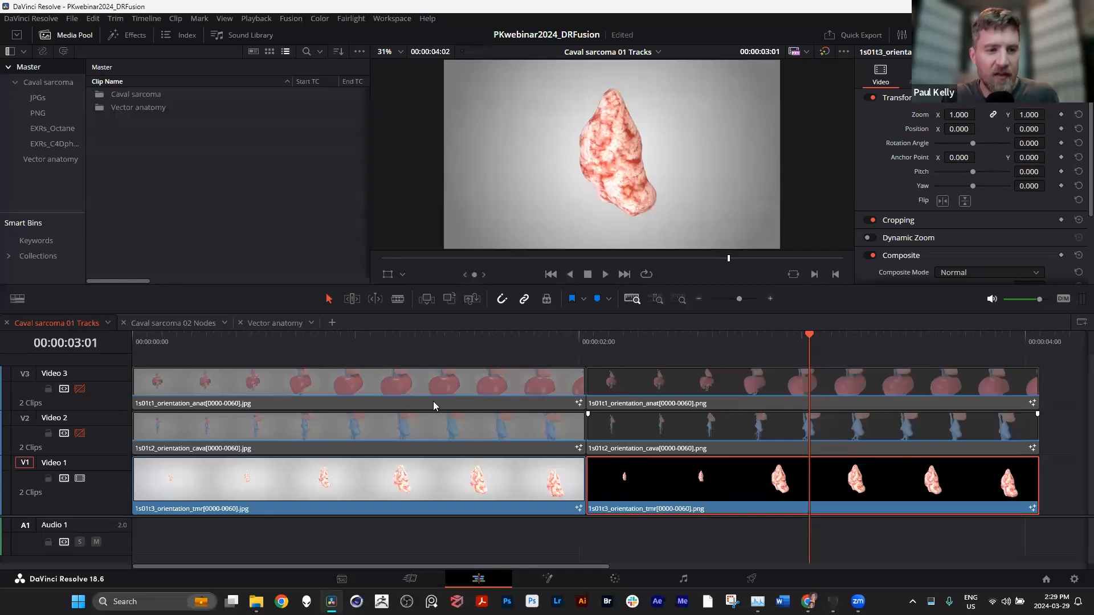
{"action": "left_click", "coordinate": [80, 433]}
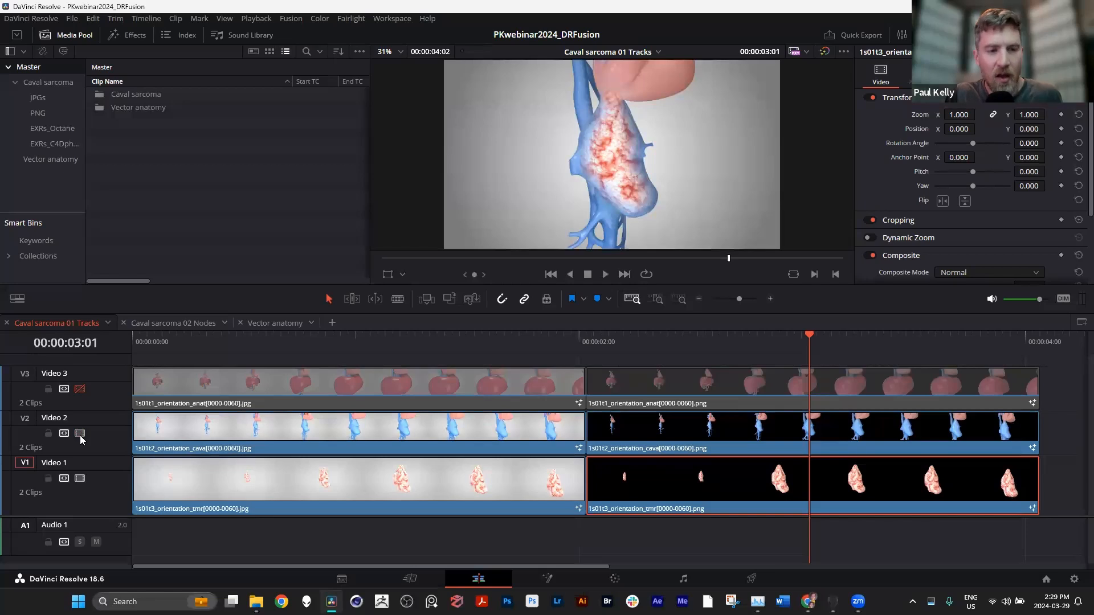
{"action": "scroll", "coordinate": [91, 522], "scroll_direction": "up", "scroll_amount": 1}
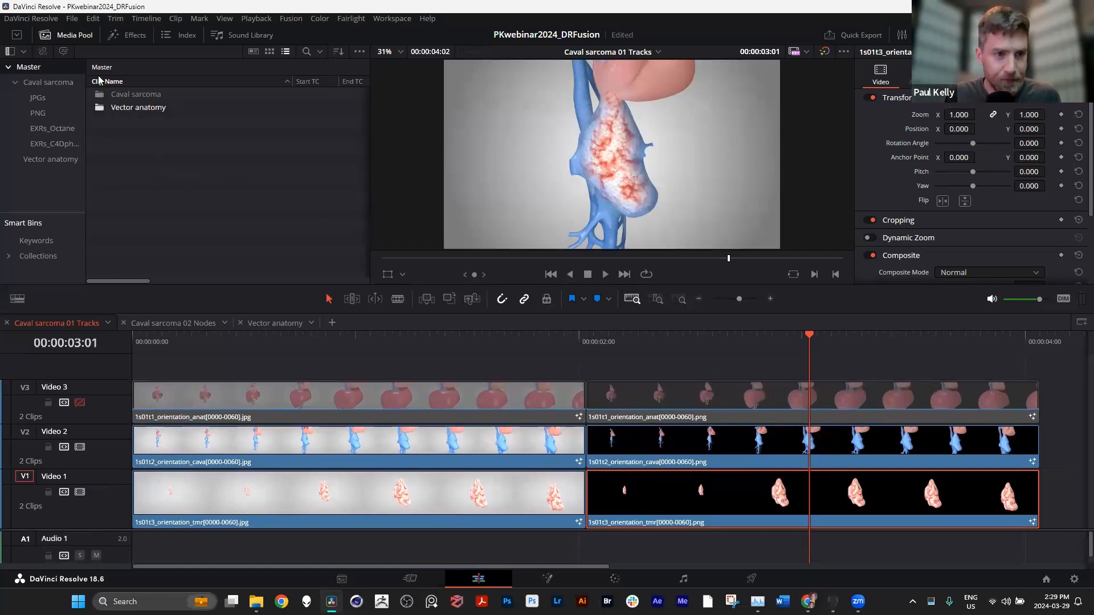
View the contents of the Caval sarcoma bin in the media pool and return to the Master bin
{"action": "left_click", "coordinate": [35, 83]}
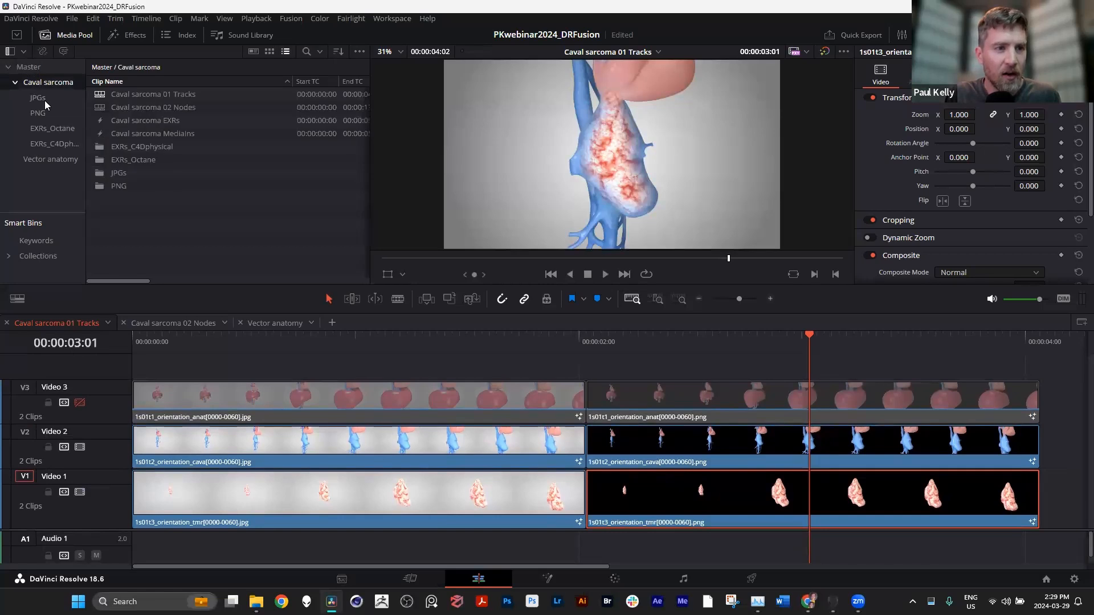
{"action": "left_click", "coordinate": [29, 66]}
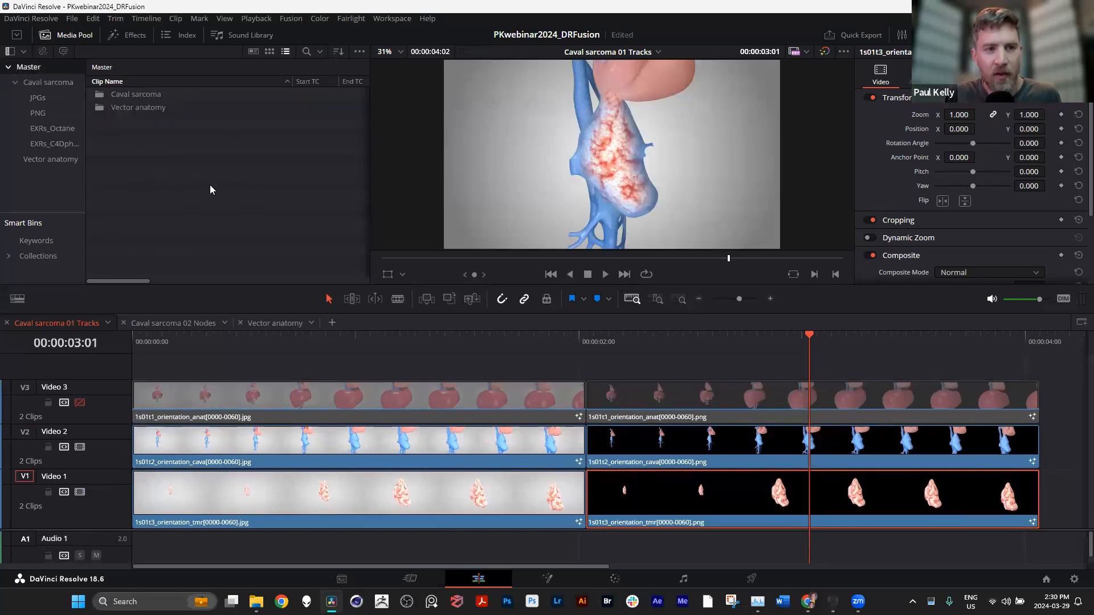
View the options for creating a new timeline in the media pool's Master bin
{"action": "right_click", "coordinate": [138, 159]}
{"action": "mouse_move", "coordinate": [155, 165]}
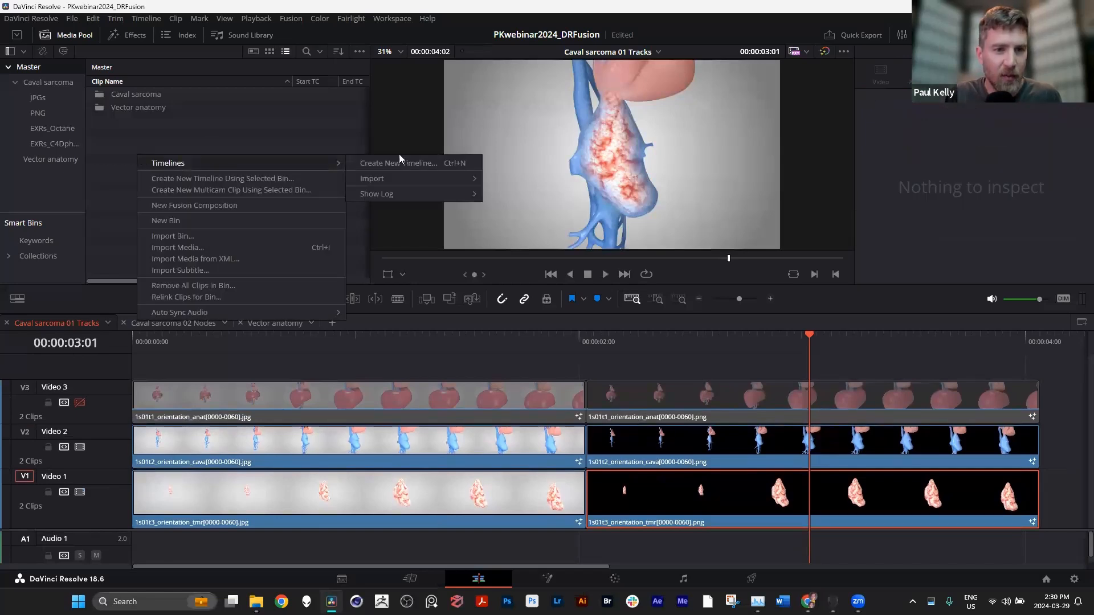
{"action": "left_click", "coordinate": [193, 118]}
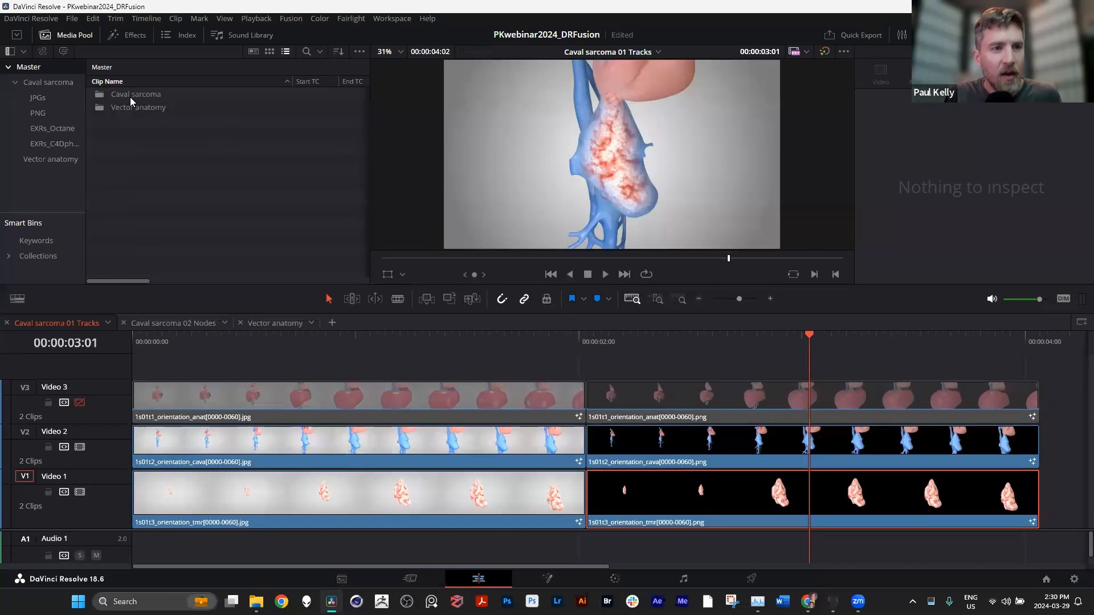
Open the Caval sarcoma bin, highlight the Caval sarcoma 01 Tracks timeline and clear the clip selection in the timeline
{"action": "double_click", "coordinate": [131, 96]}
{"action": "left_click", "coordinate": [165, 95]}
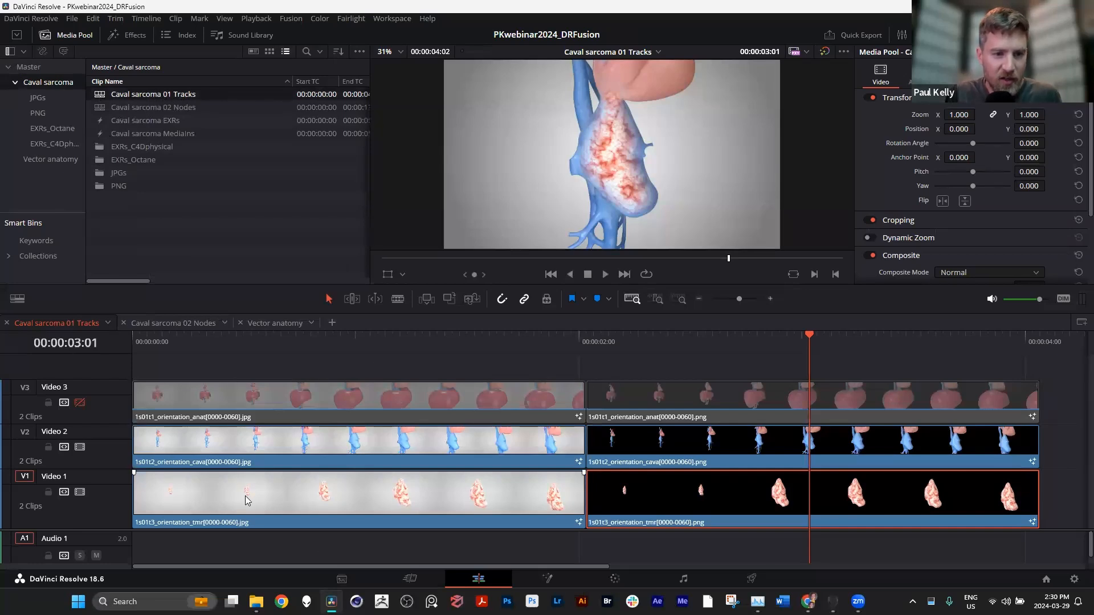
{"action": "left_click", "coordinate": [618, 367]}
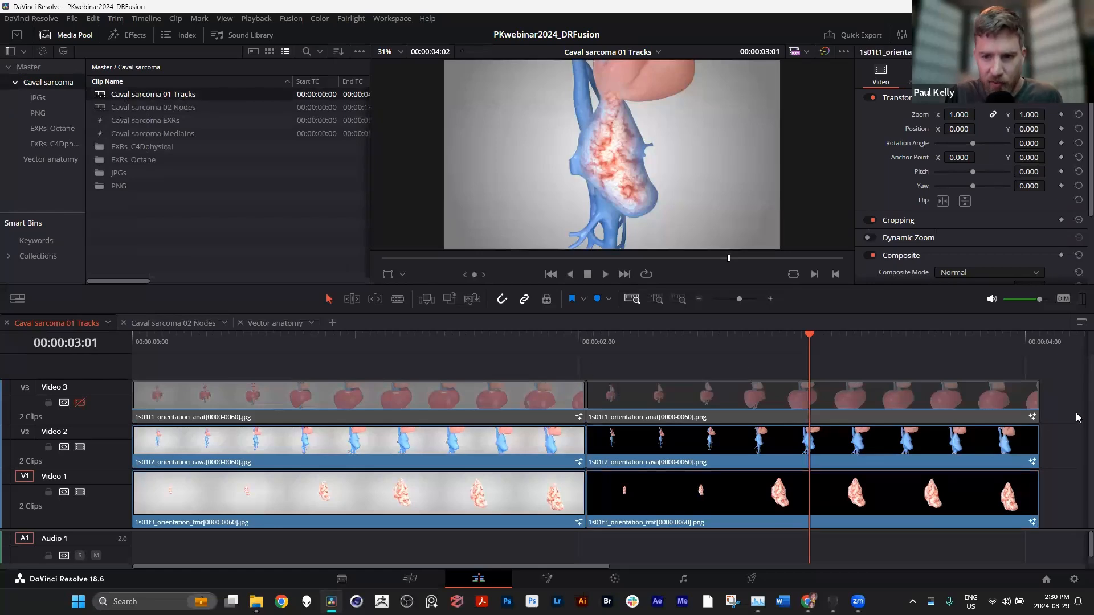
Add an empty video track above Video 3, make Video 3 slightly taller and move the playhead to 00:00:02:22
{"action": "right_click", "coordinate": [110, 411]}
{"action": "left_click", "coordinate": [108, 402]}
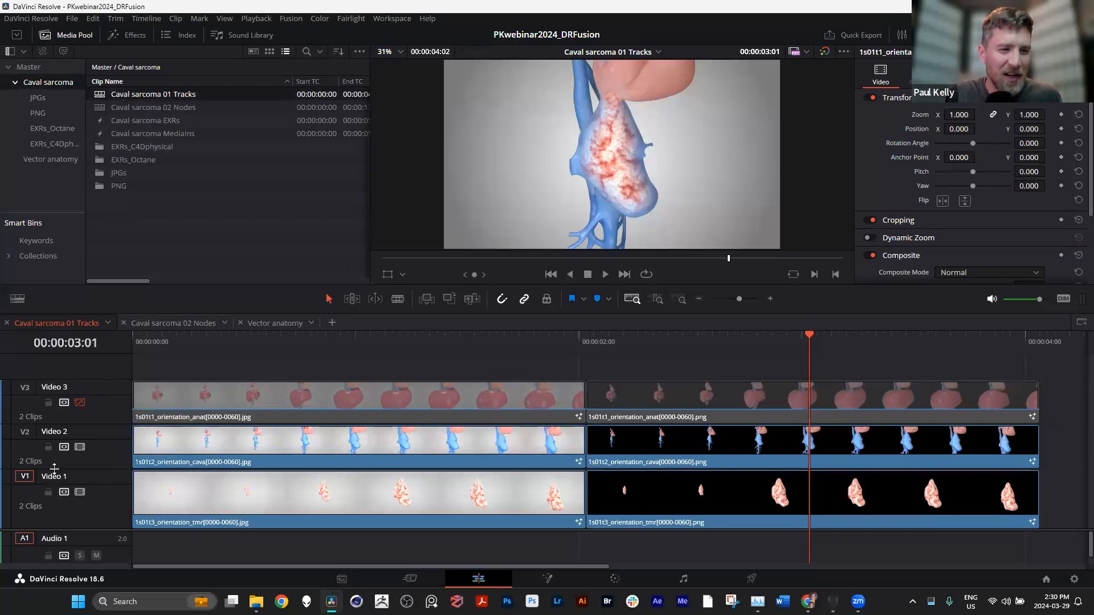
{"action": "right_click", "coordinate": [92, 386]}
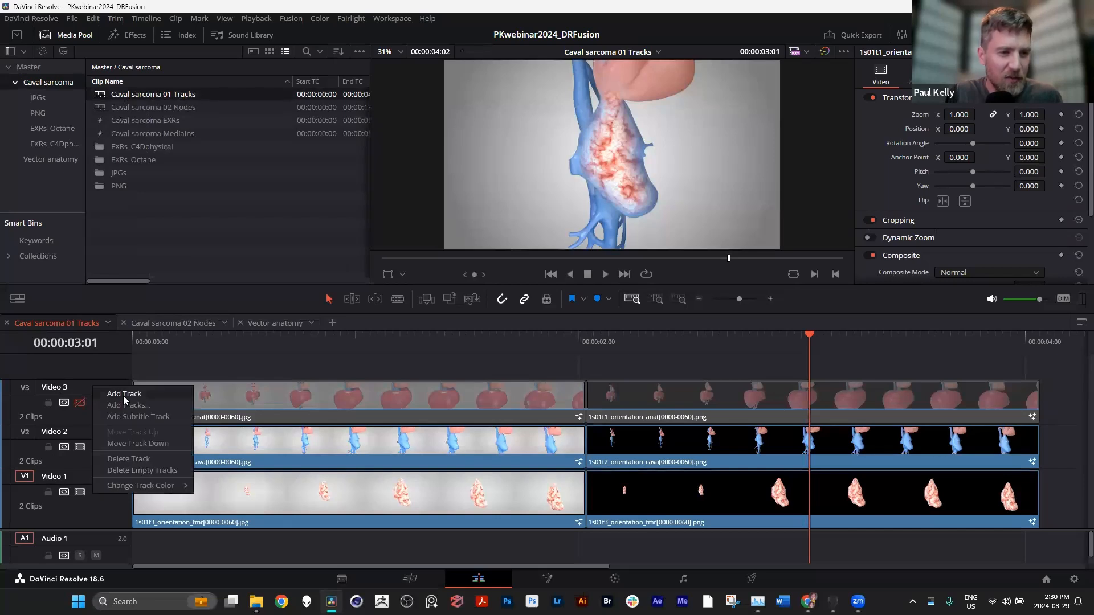
{"action": "left_click", "coordinate": [165, 397]}
{"action": "mouse_move", "coordinate": [77, 381]}
{"action": "left_mouse_down"}
{"action": "mouse_move", "coordinate": [77, 397]}
{"action": "mouse_move", "coordinate": [77, 386]}
{"action": "left_mouse_up"}
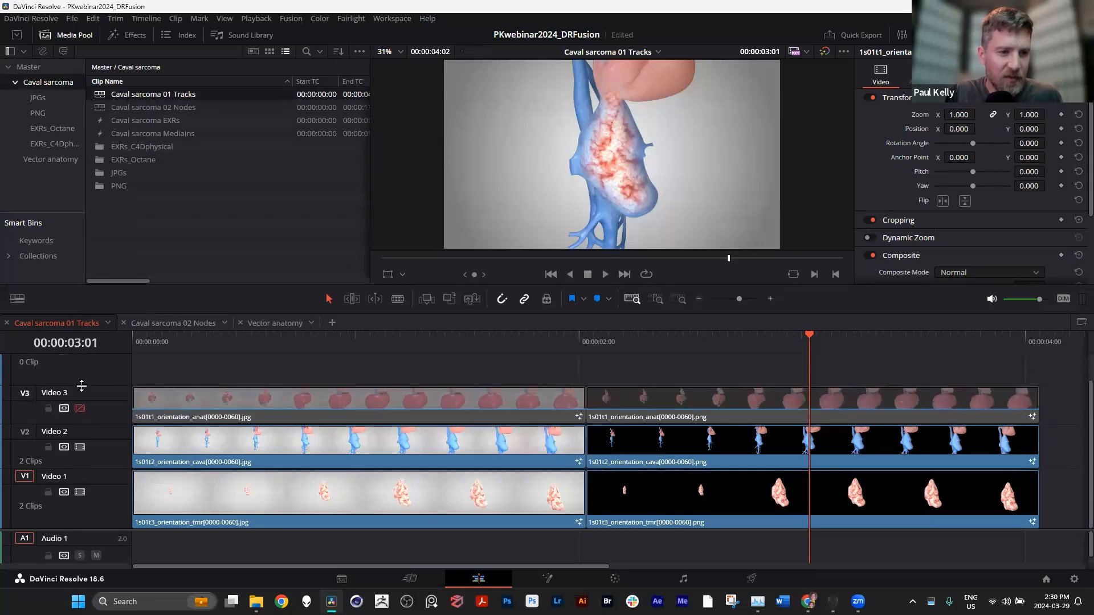
{"action": "left_click", "coordinate": [740, 358]}
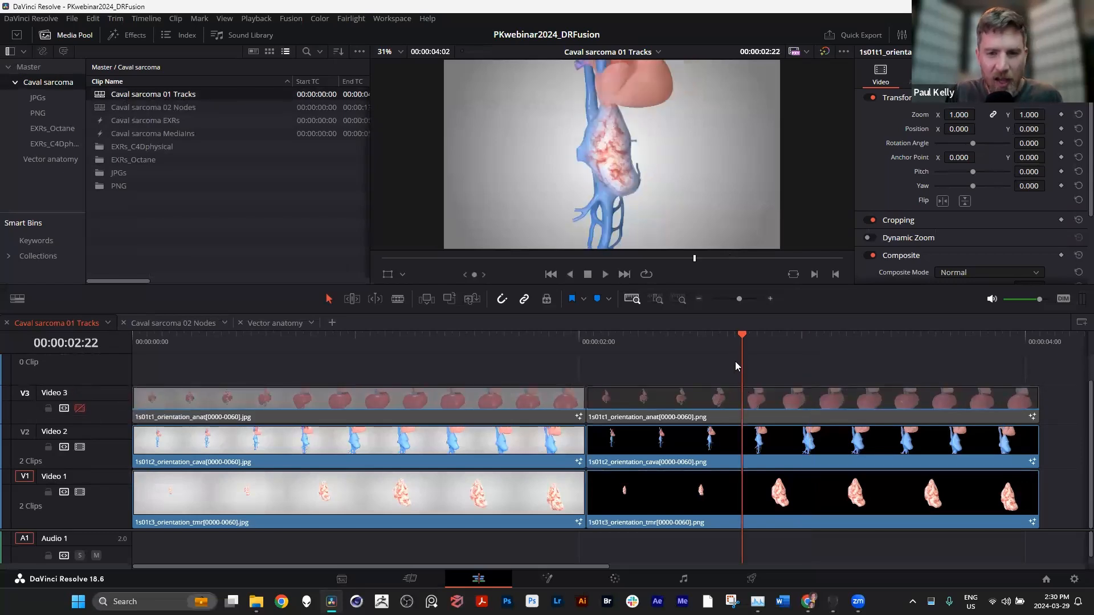
{"action": "left_click_drag", "start_coordinate": [100, 385], "coordinate": [100, 373]}
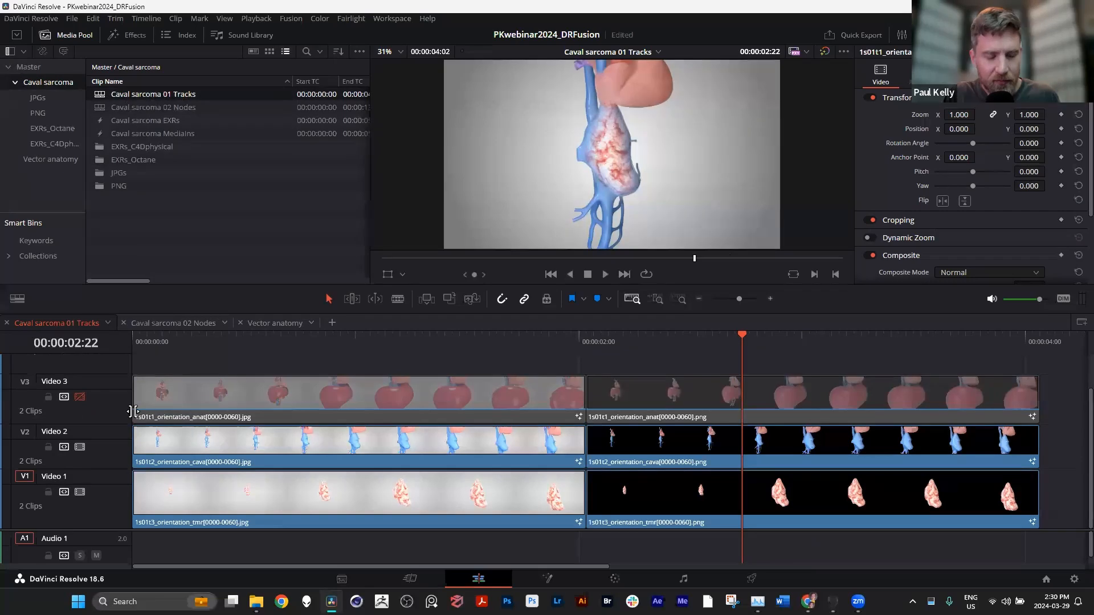
Select the cava PNG clip on Video 2 and view the local projects in the Project Manager before closing it
{"action": "left_click", "coordinate": [811, 436]}
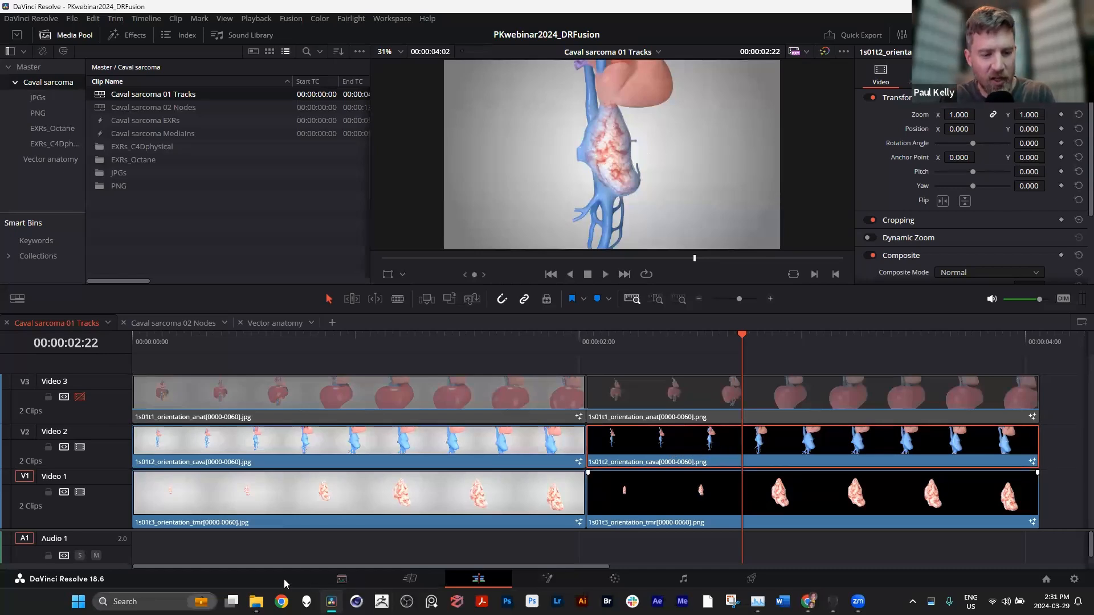
{"action": "key", "text": "shift+1"}
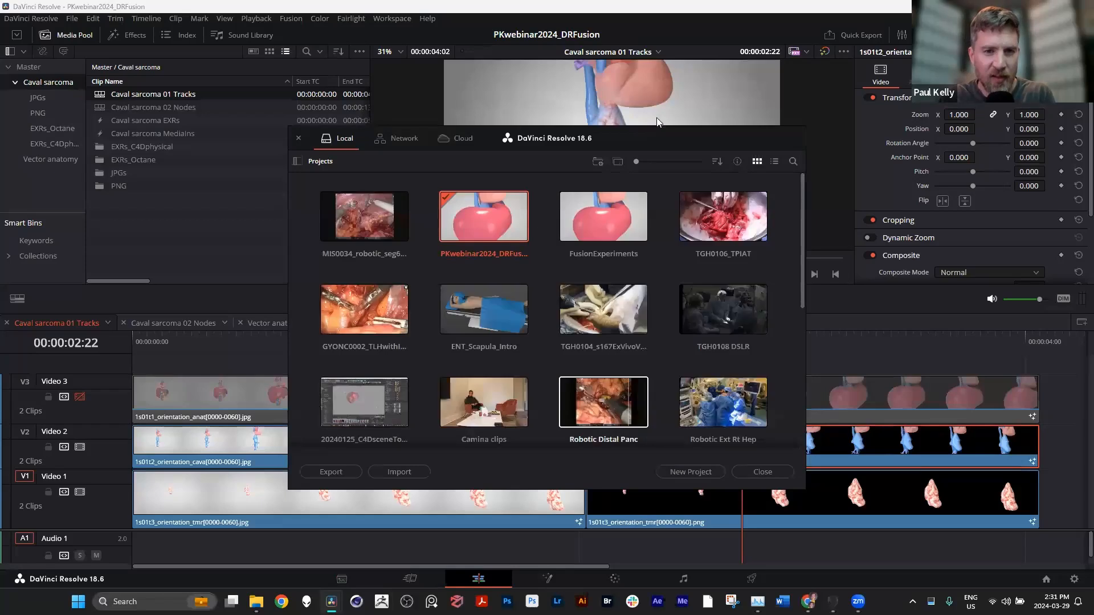
{"action": "left_click_drag", "start_coordinate": [625, 138], "coordinate": [657, 131]}
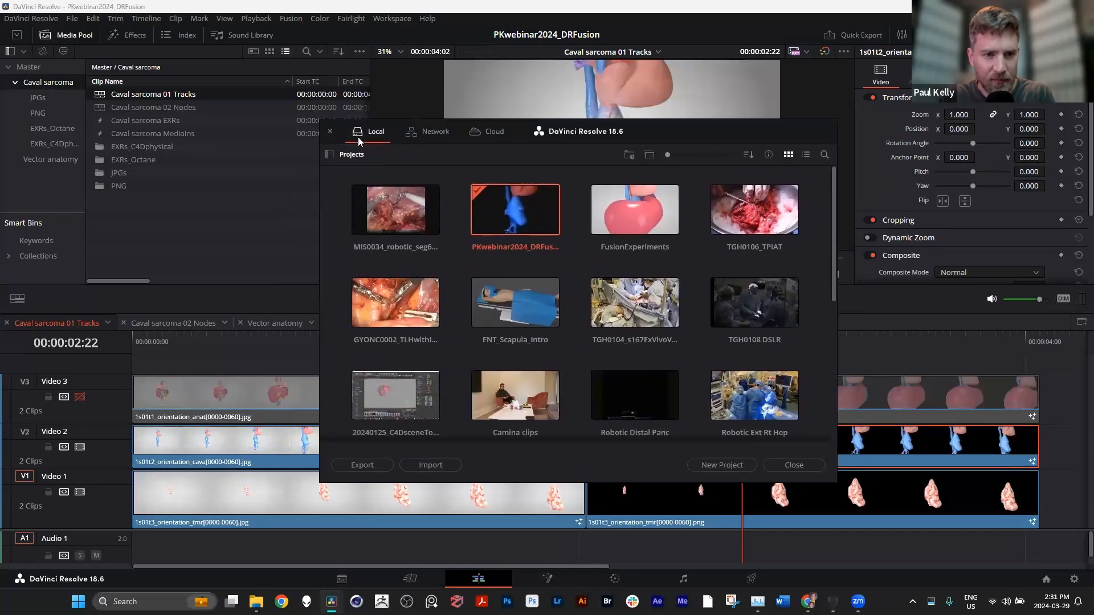
{"action": "left_click", "coordinate": [330, 132]}
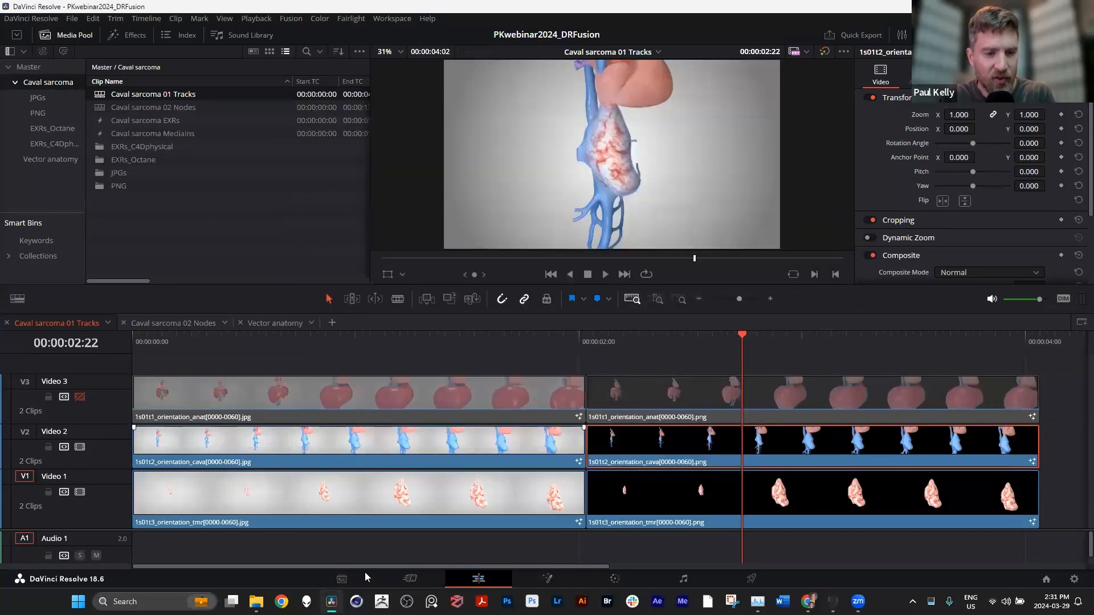
View the Media, Cut and Edit pages and open the selected cava PNG clip in the Fusion page
{"action": "left_click", "coordinate": [341, 580]}
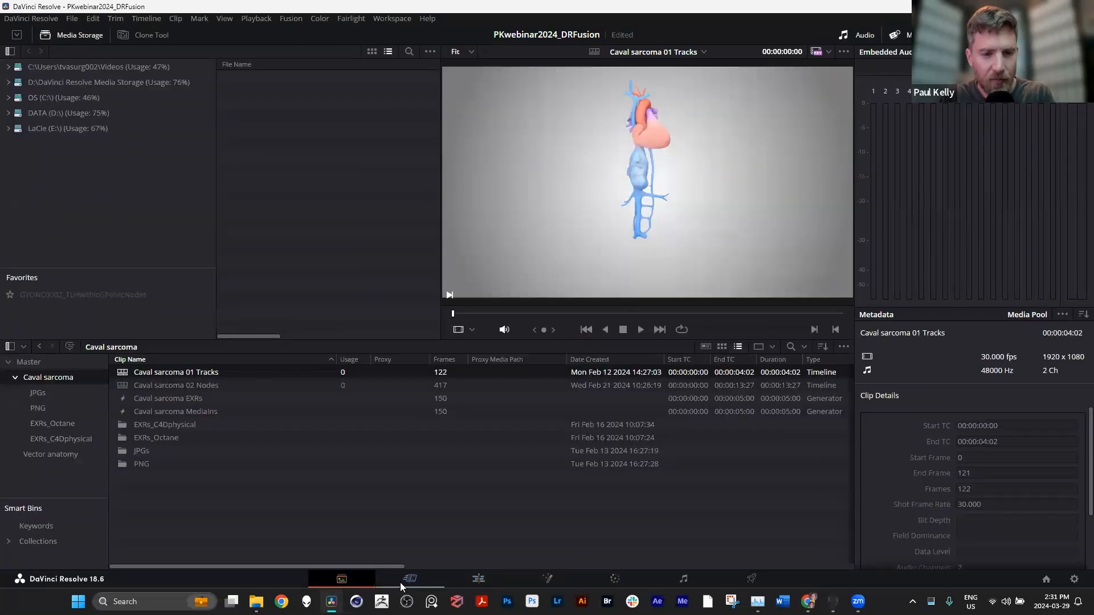
{"action": "left_click", "coordinate": [420, 579]}
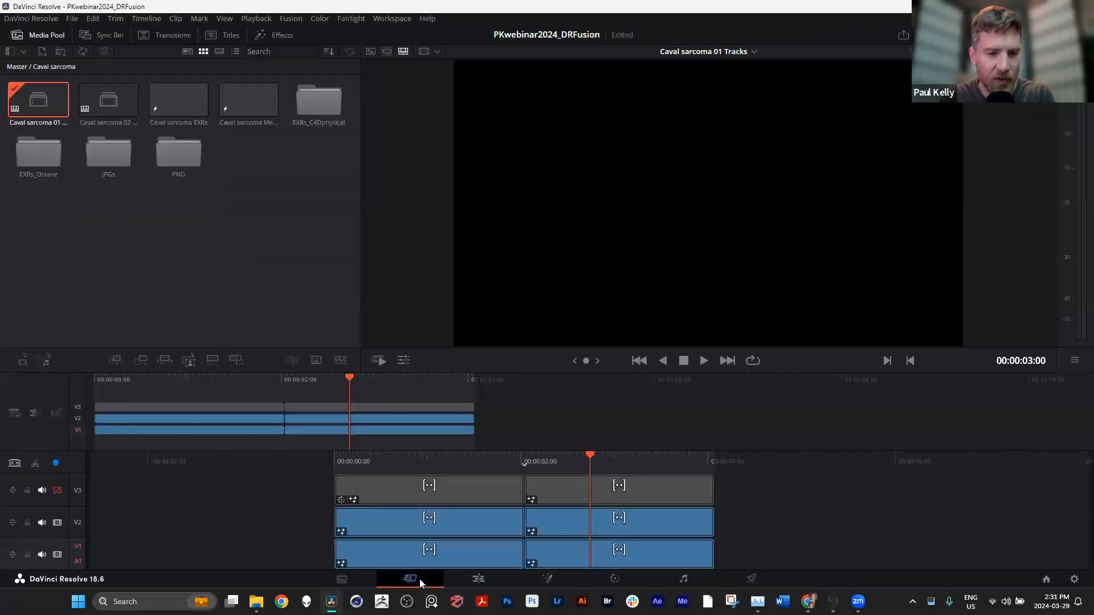
{"action": "left_click", "coordinate": [463, 585]}
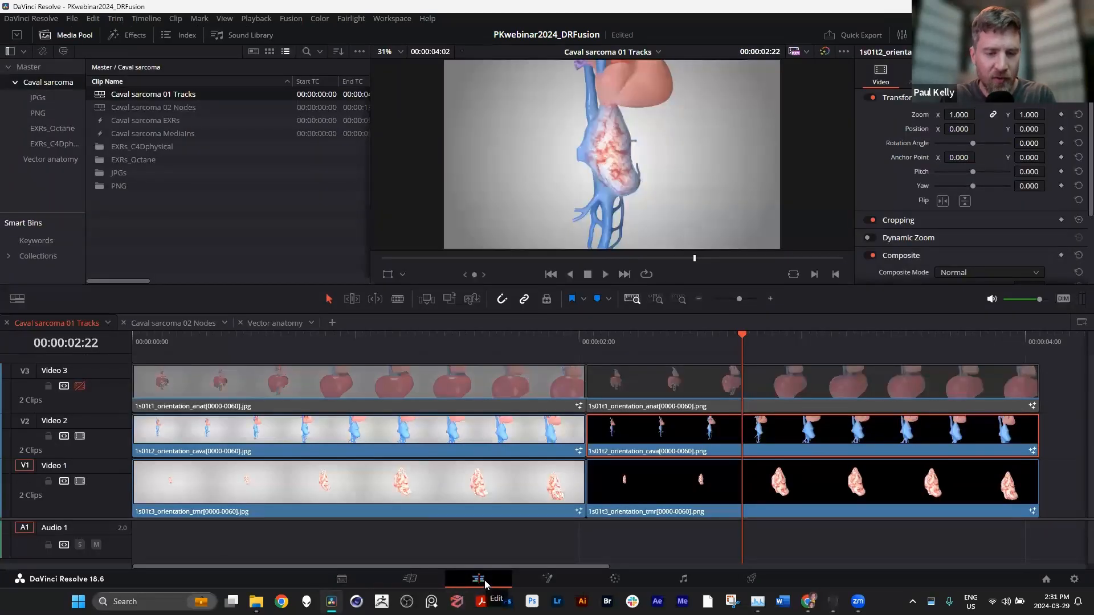
{"action": "left_click", "coordinate": [552, 579]}
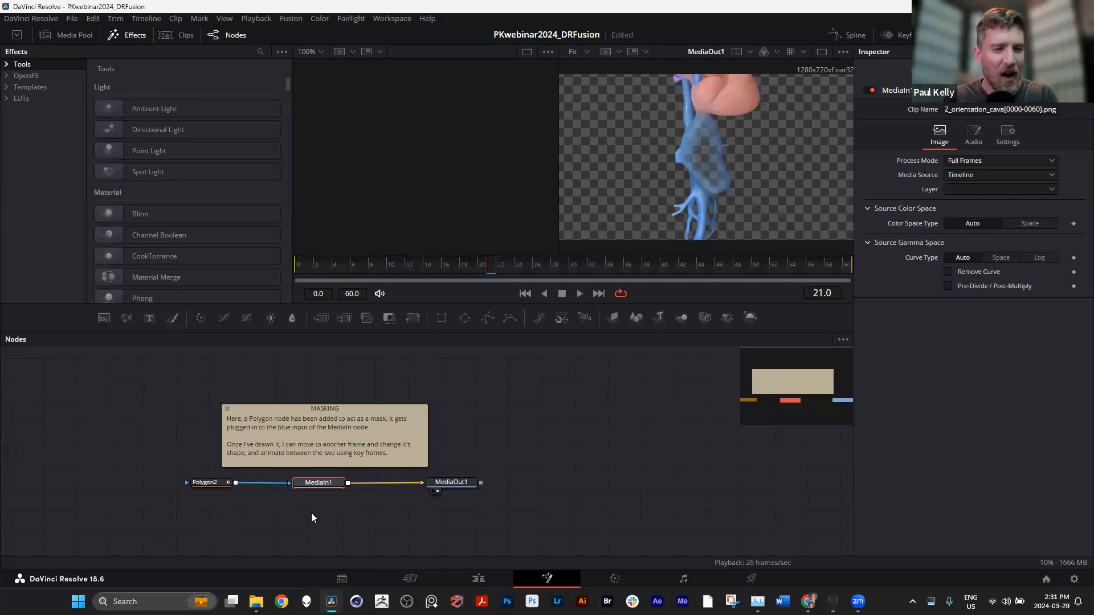
Move Polygon2 farther left of MediaIn1 and slightly lower, and nudge MediaIn1 down a little
{"action": "mouse_move", "coordinate": [213, 482]}
{"action": "left_mouse_down"}
{"action": "mouse_move", "coordinate": [209, 511]}
{"action": "mouse_move", "coordinate": [197, 484]}
{"action": "left_mouse_up"}
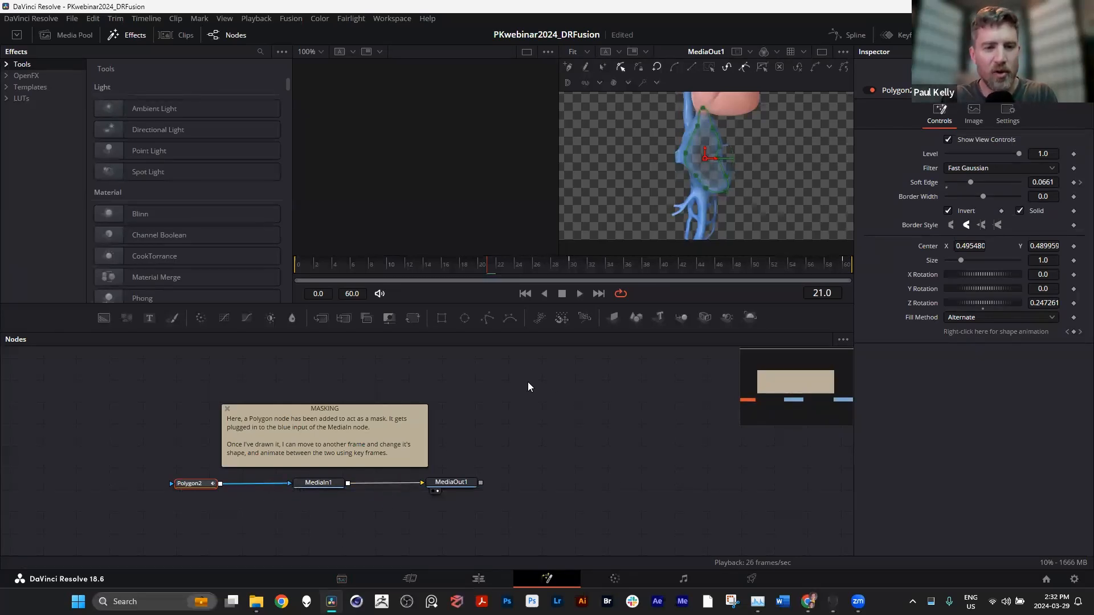
{"action": "left_click_drag", "start_coordinate": [310, 483], "coordinate": [314, 489]}
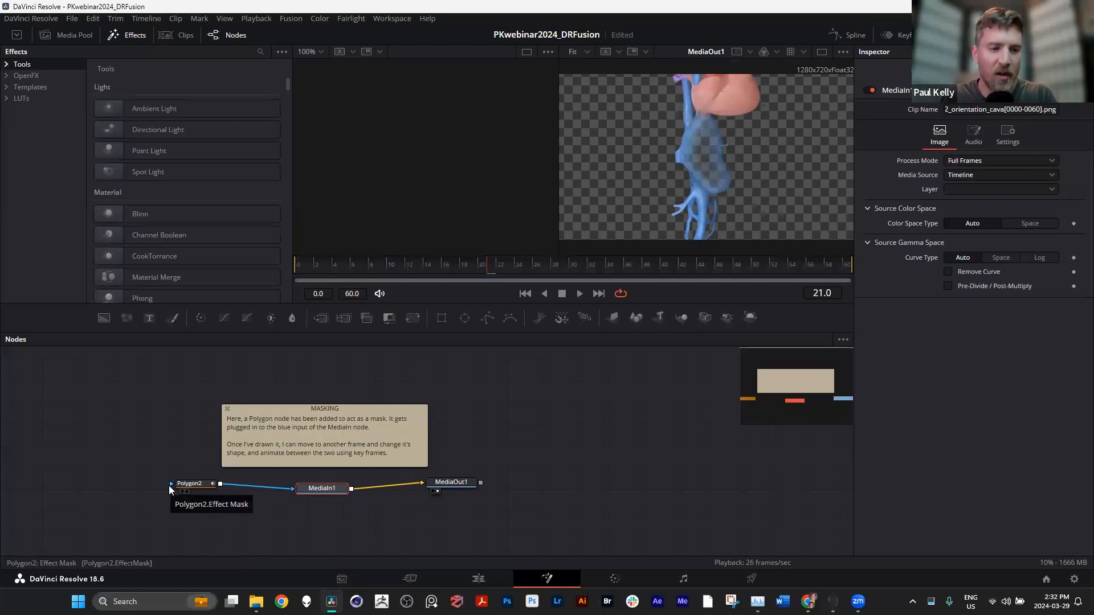
{"action": "mouse_move", "coordinate": [177, 488]}
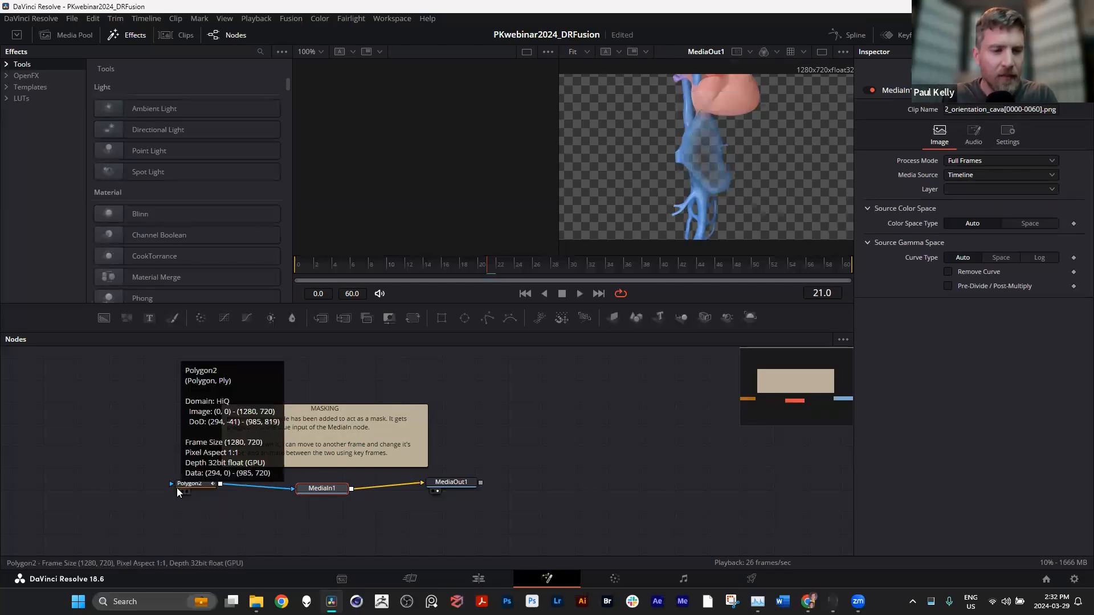
{"action": "left_click_drag", "start_coordinate": [191, 486], "coordinate": [189, 497]}
Examine Polygon2's mask outline over the tumor and its connection through MediaIn1 to MediaOut1
{"action": "scroll", "coordinate": [709, 159], "scroll_direction": "up", "scroll_amount": 5}
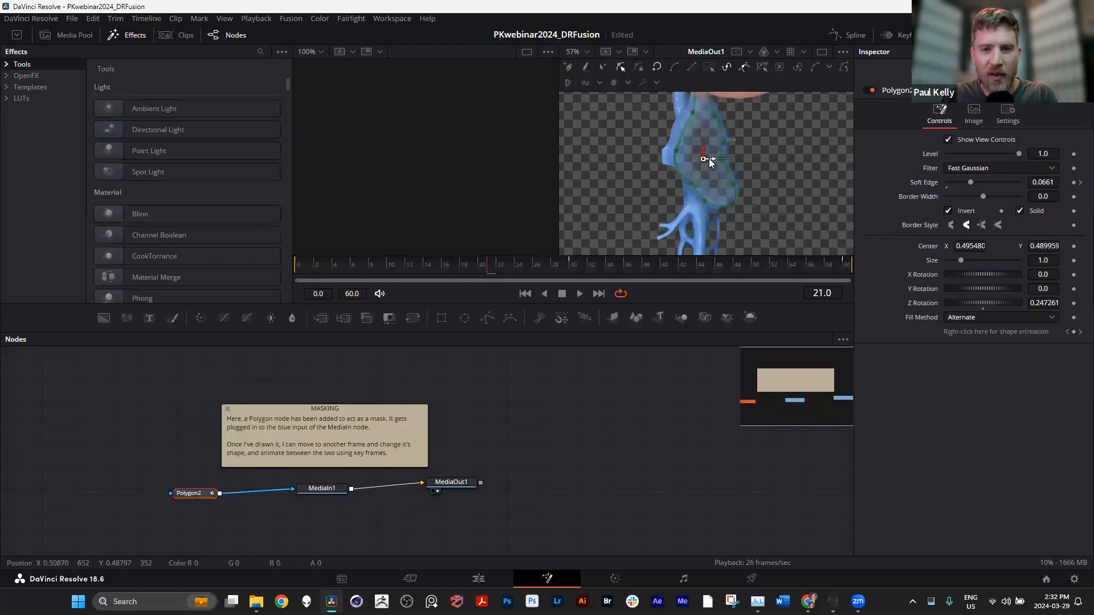
{"action": "scroll", "coordinate": [711, 158], "scroll_direction": "down", "scroll_amount": 5}
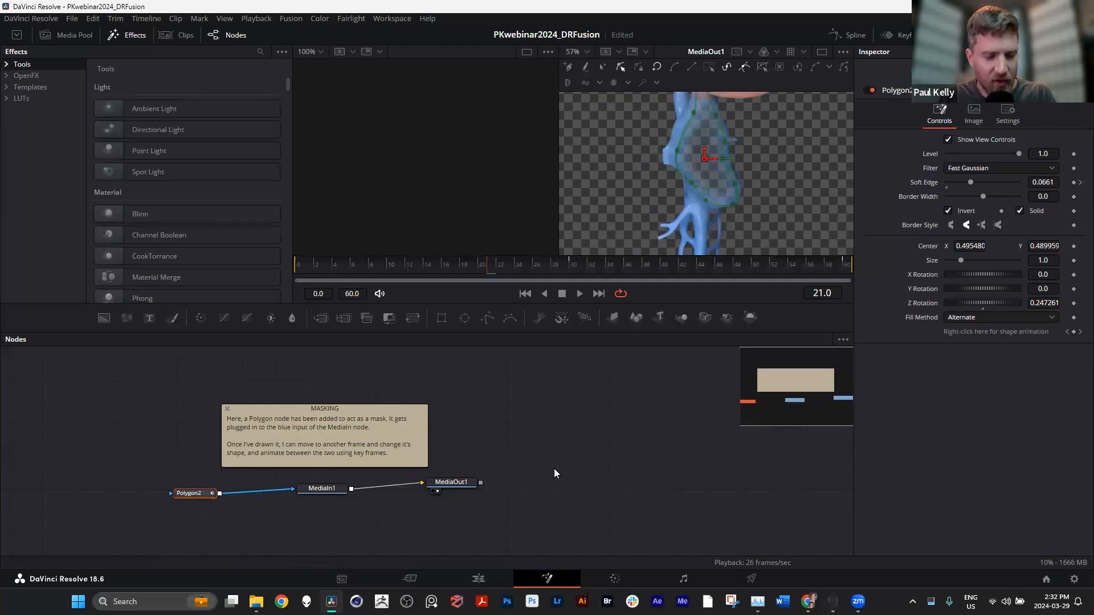
{"action": "scroll", "coordinate": [244, 511], "scroll_direction": "up", "scroll_amount": 4}
{"action": "scroll", "coordinate": [251, 515], "scroll_direction": "down", "scroll_amount": 2}
{"action": "scroll", "coordinate": [723, 159], "scroll_direction": "up", "scroll_amount": 5}
{"action": "scroll", "coordinate": [723, 158], "scroll_direction": "down", "scroll_amount": 3}
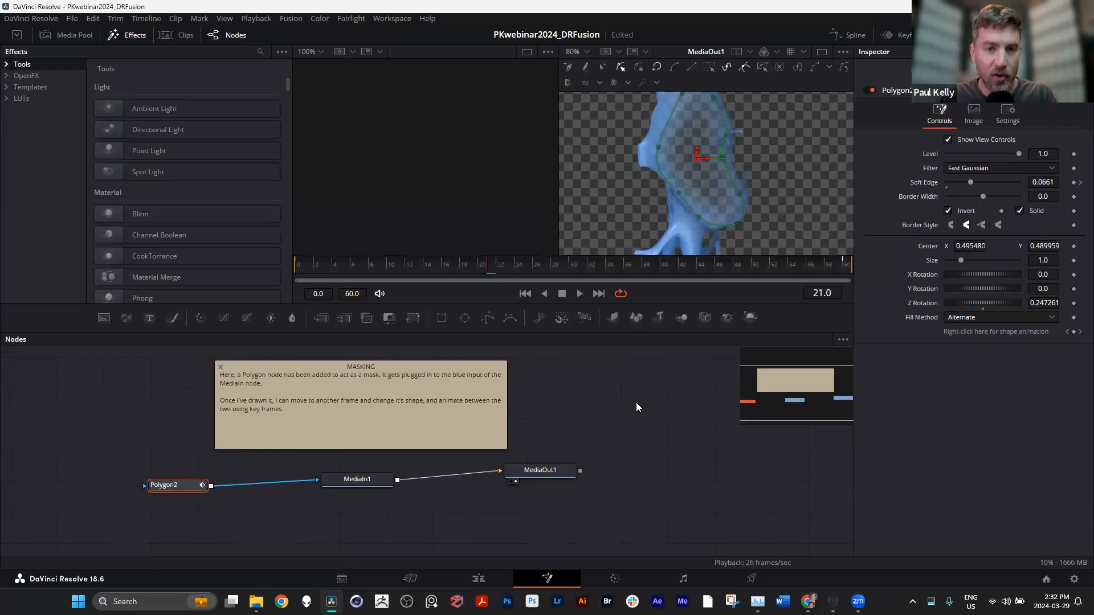
{"action": "scroll", "coordinate": [709, 157], "scroll_direction": "up", "scroll_amount": 3}
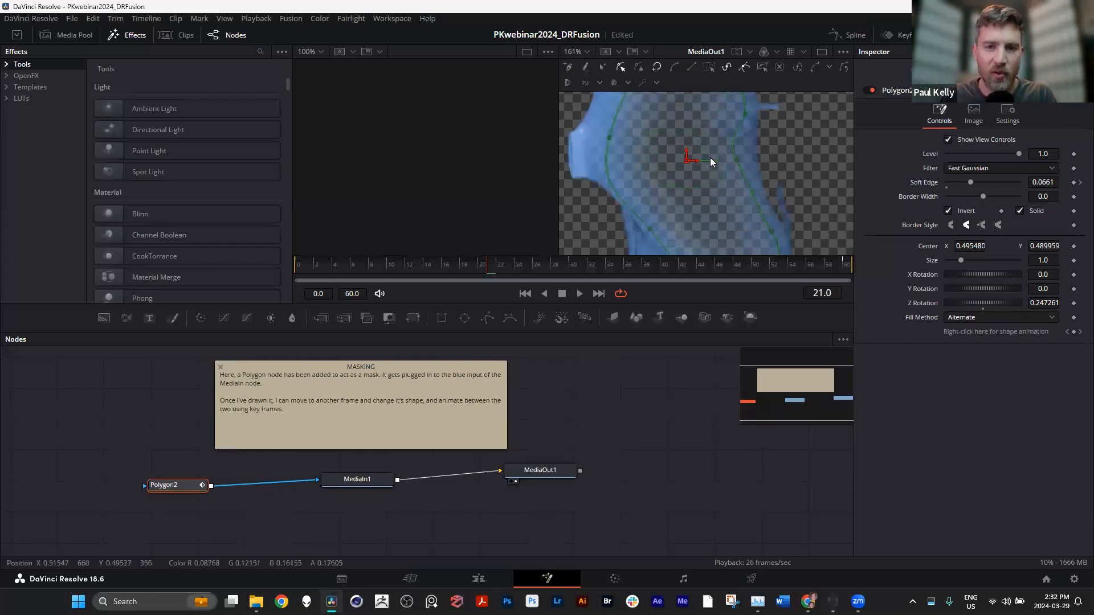
{"action": "scroll", "coordinate": [713, 166], "scroll_direction": "down", "scroll_amount": 2}
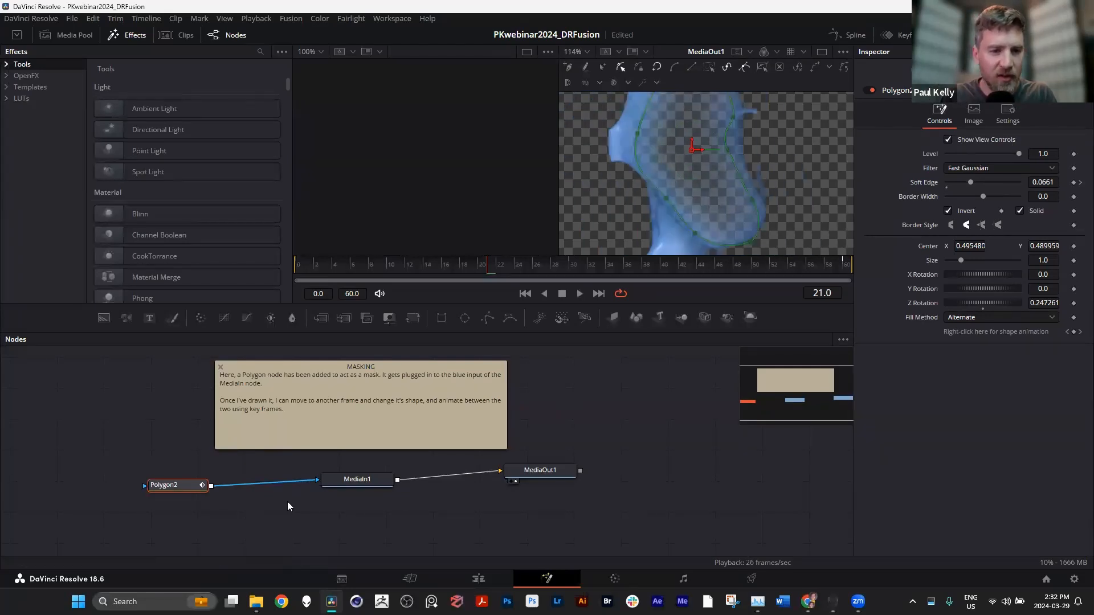
{"action": "scroll", "coordinate": [301, 480], "scroll_direction": "up", "scroll_amount": 2}
{"action": "scroll", "coordinate": [301, 481], "scroll_direction": "down", "scroll_amount": 5}
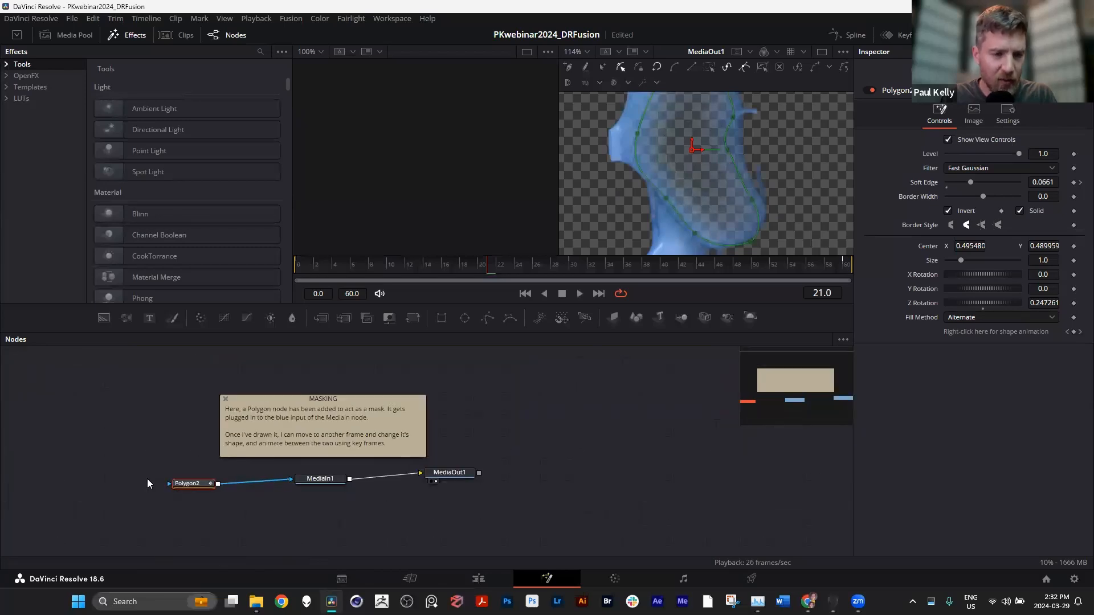
{"action": "scroll", "coordinate": [275, 480], "scroll_direction": "up", "scroll_amount": 4}
{"action": "scroll", "coordinate": [274, 479], "scroll_direction": "down", "scroll_amount": 4}
{"action": "scroll", "coordinate": [269, 478], "scroll_direction": "up", "scroll_amount": 2}
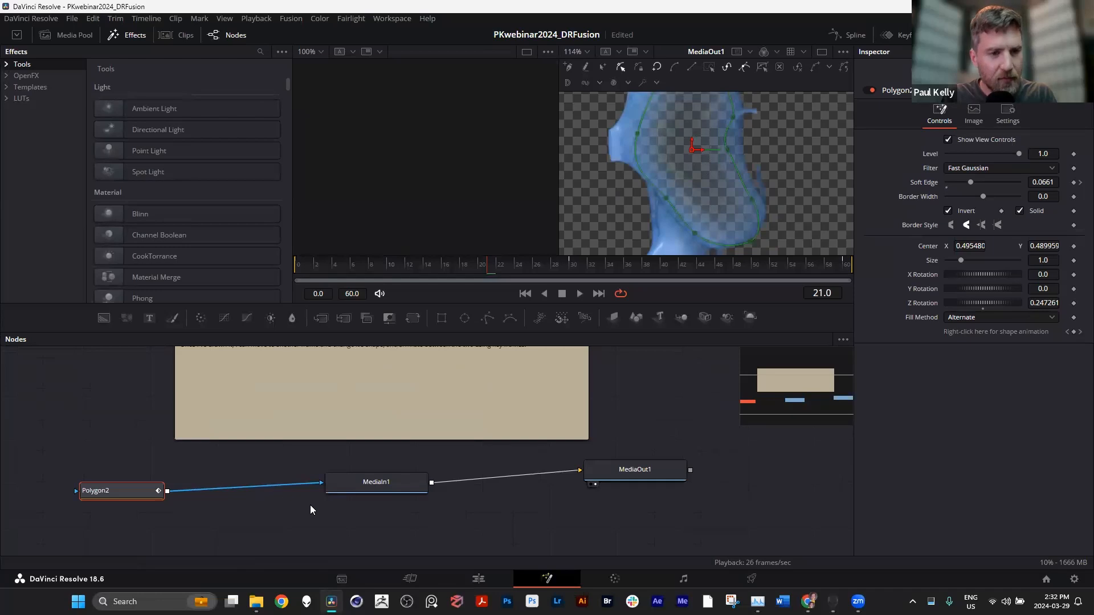
{"action": "scroll", "coordinate": [310, 505], "scroll_direction": "down", "scroll_amount": 1}
{"action": "left_click_drag", "start_coordinate": [593, 385], "coordinate": [613, 408]}
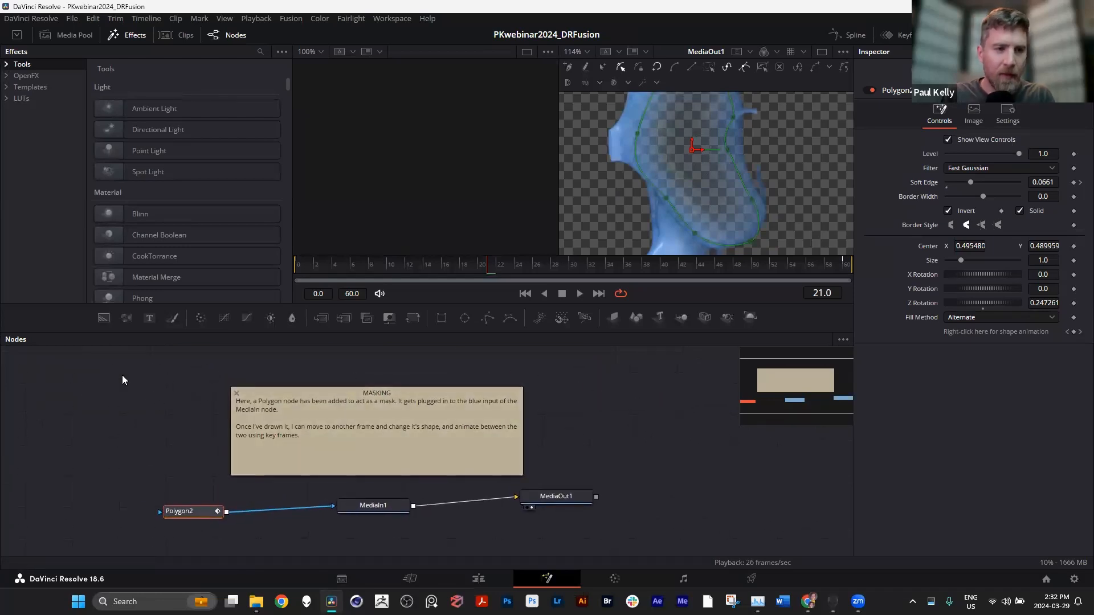
{"action": "scroll", "coordinate": [701, 204], "scroll_direction": "down", "scroll_amount": 3}
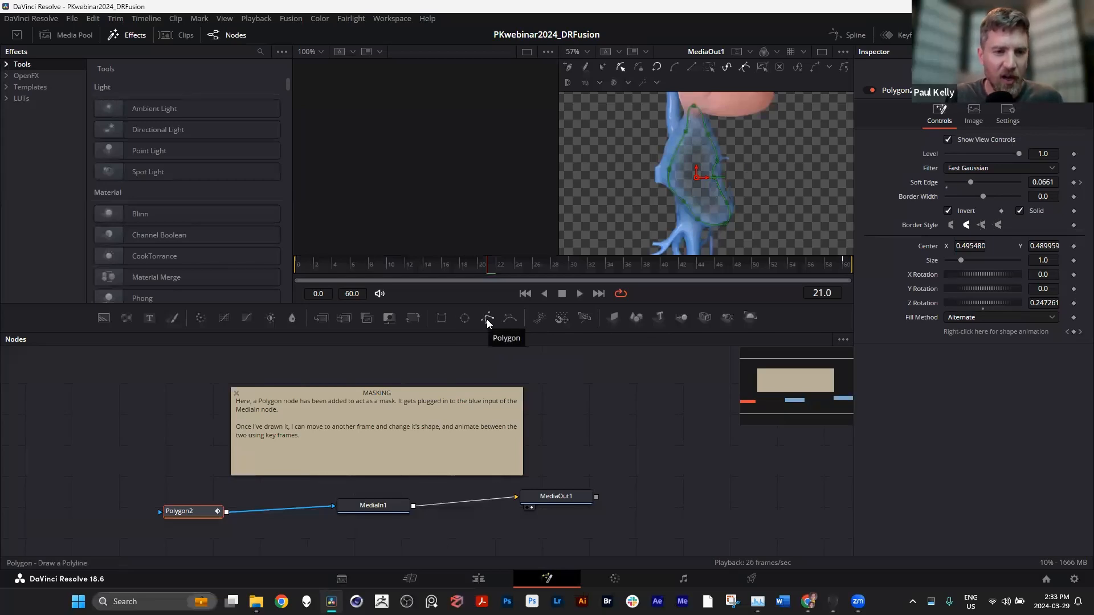
Move Polygon2 closer to MediaIn1 and add an unconnected Polygon node to the left of the MASKING note
{"action": "left_click_drag", "start_coordinate": [188, 516], "coordinate": [211, 511]}
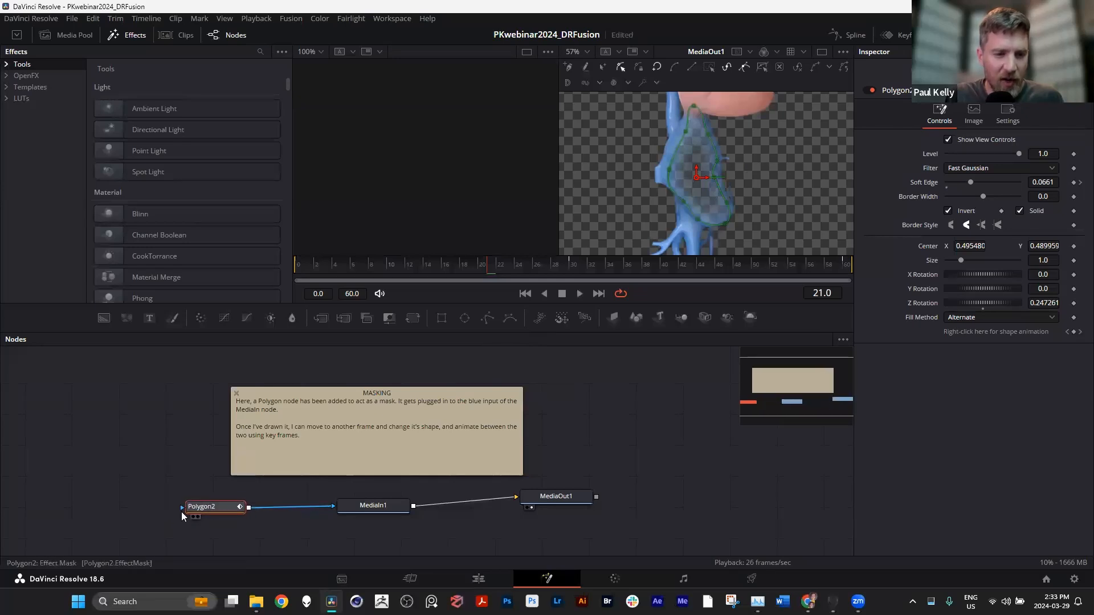
{"action": "left_click_drag", "start_coordinate": [218, 510], "coordinate": [234, 511]}
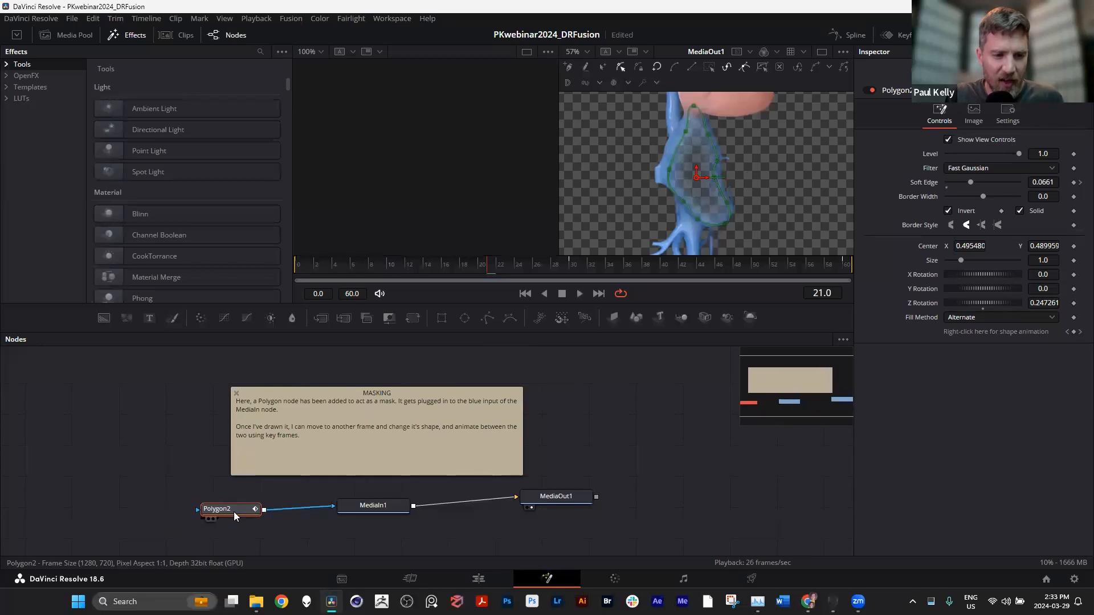
{"action": "left_click", "coordinate": [188, 450]}
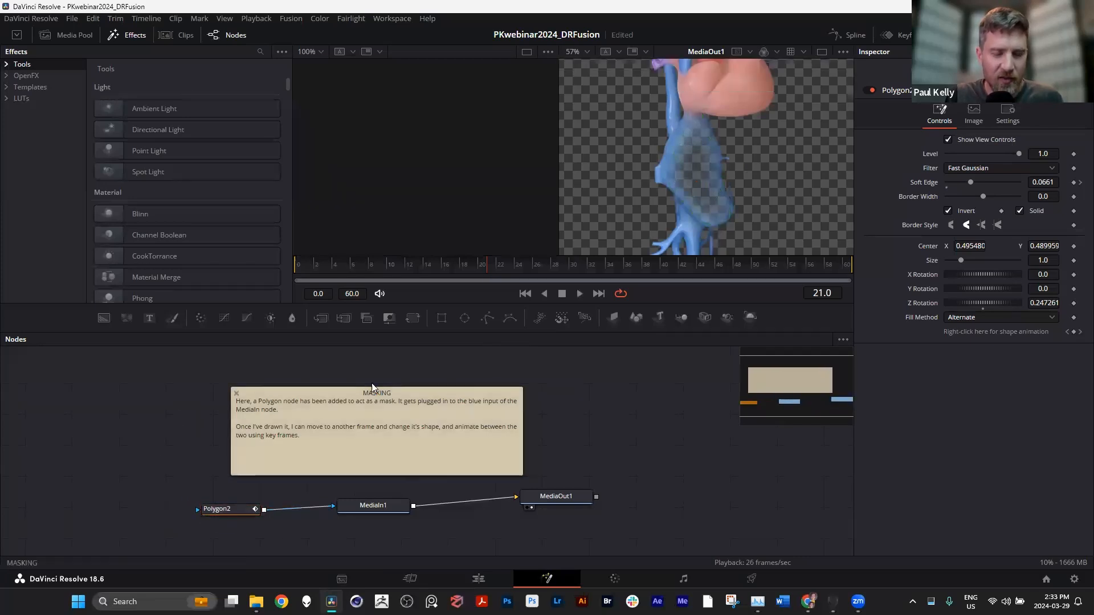
{"action": "left_click", "coordinate": [488, 317]}
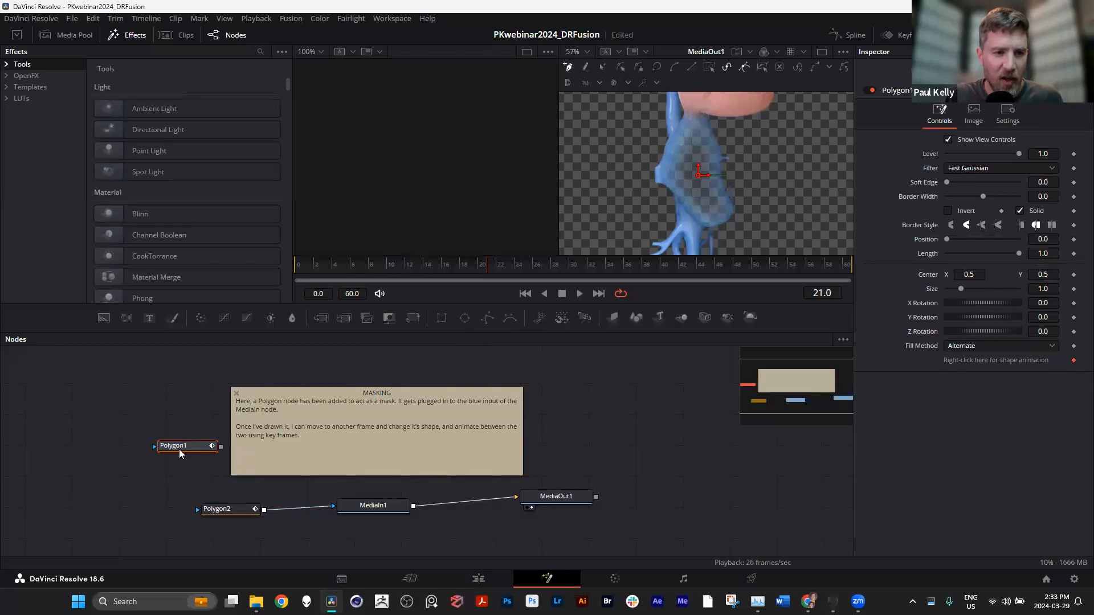
{"action": "left_click_drag", "start_coordinate": [181, 450], "coordinate": [130, 445]}
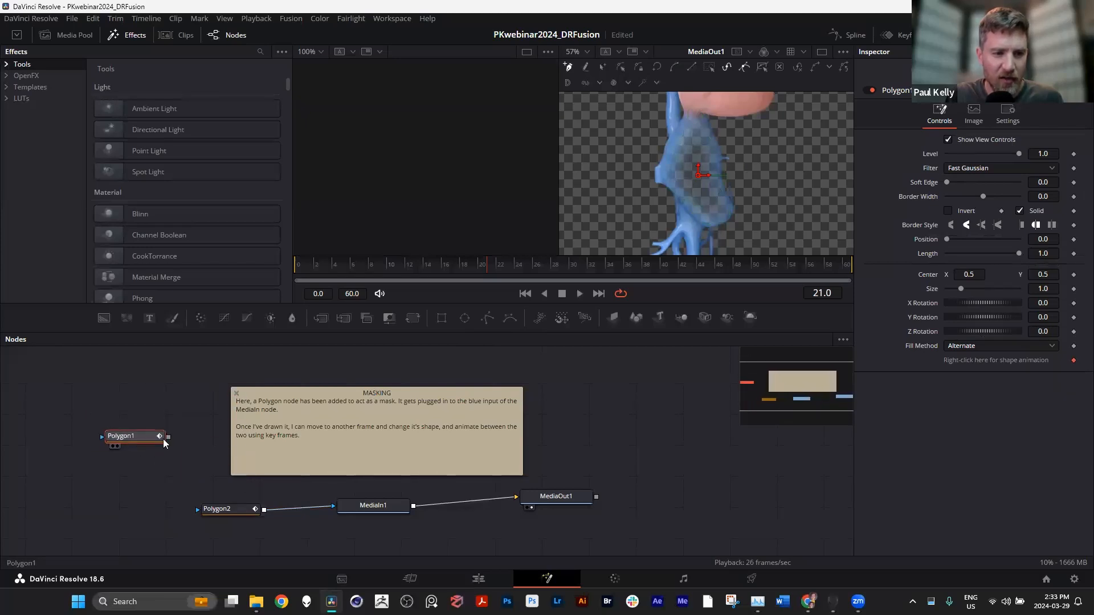
{"action": "left_click_drag", "start_coordinate": [143, 437], "coordinate": [154, 463]}
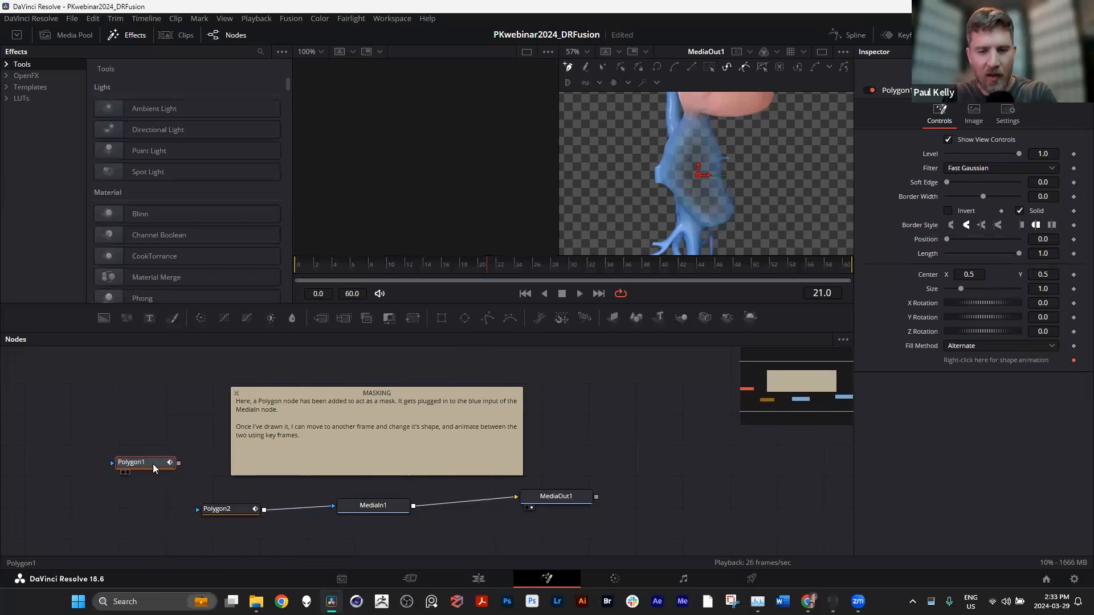
Delete the unconnected Polygon1 node and shift Polygon2 slightly away from MediaIn1
{"action": "key", "text": "Delete"}
{"action": "left_click_drag", "start_coordinate": [231, 510], "coordinate": [226, 512]}
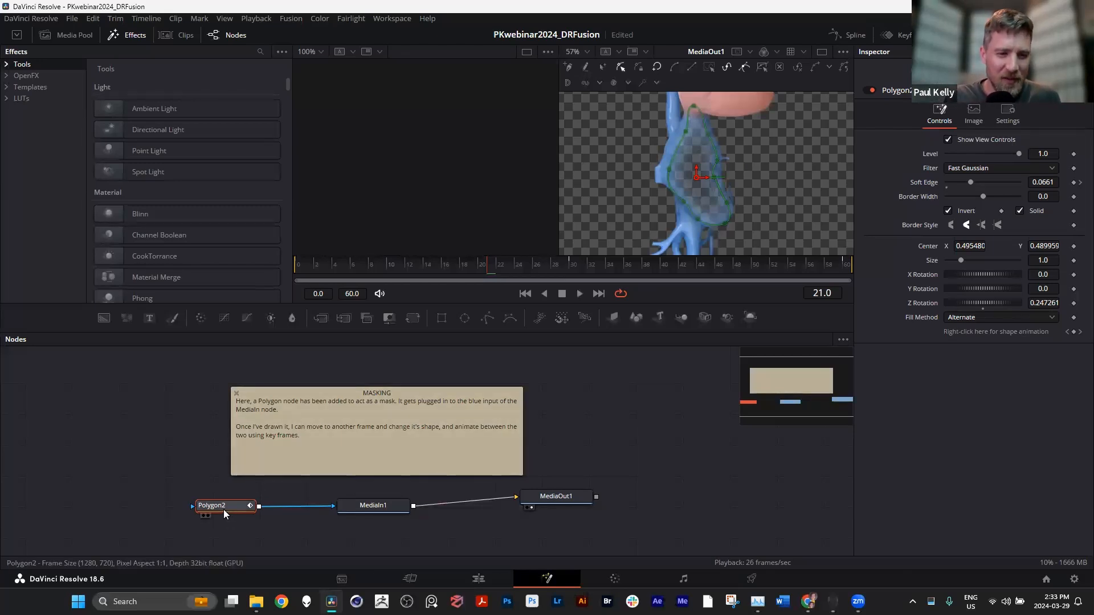
{"action": "mouse_move", "coordinate": [219, 513]}
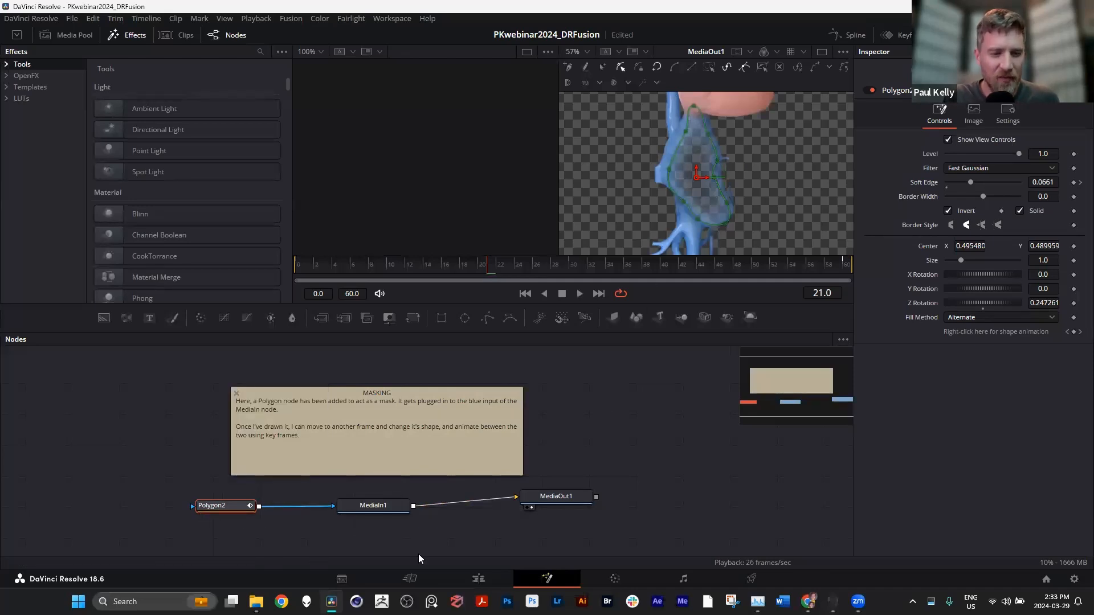
{"action": "left_click_drag", "start_coordinate": [223, 506], "coordinate": [225, 508]}
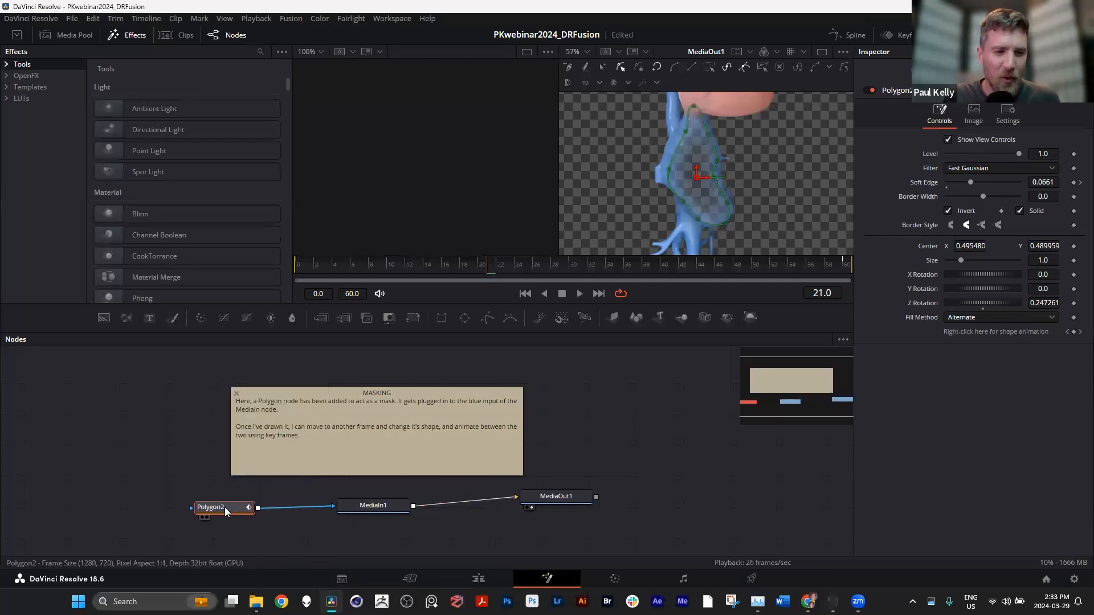
Check the control points along Polygon2's mask outline and go to frame 30 to compare the mask shape
{"action": "left_click", "coordinate": [693, 106]}
{"action": "left_click", "coordinate": [709, 134]}
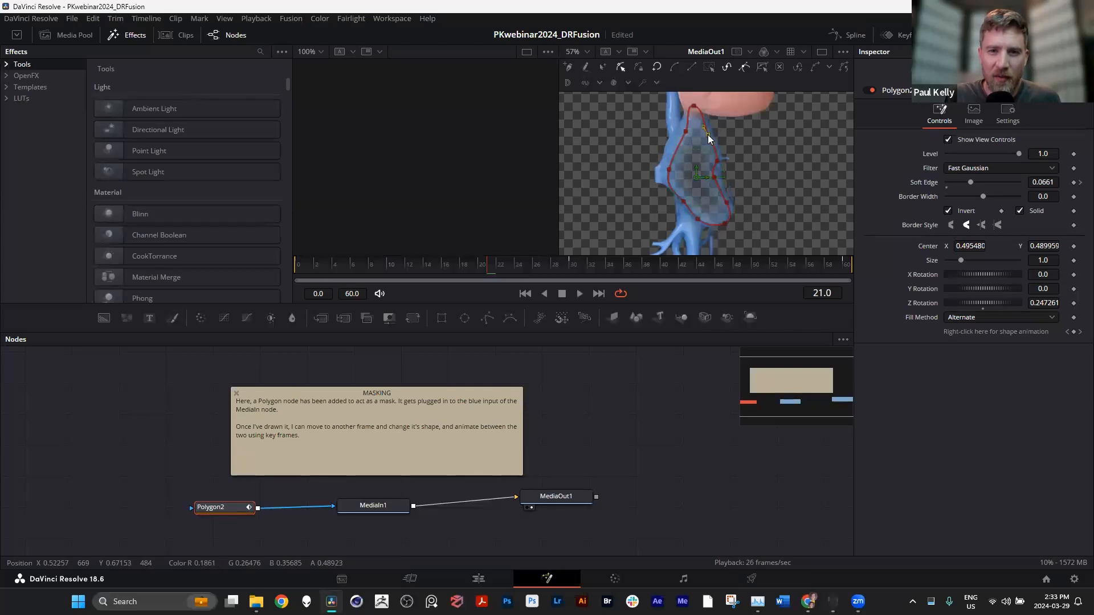
{"action": "left_click", "coordinate": [717, 162]}
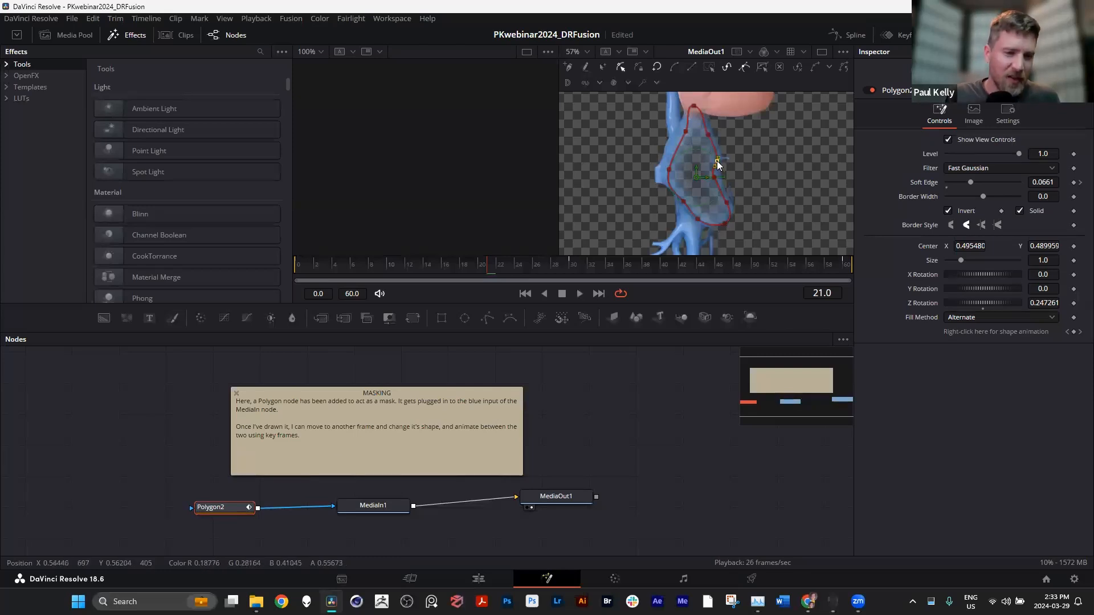
{"action": "left_click_drag", "start_coordinate": [491, 265], "coordinate": [573, 266]}
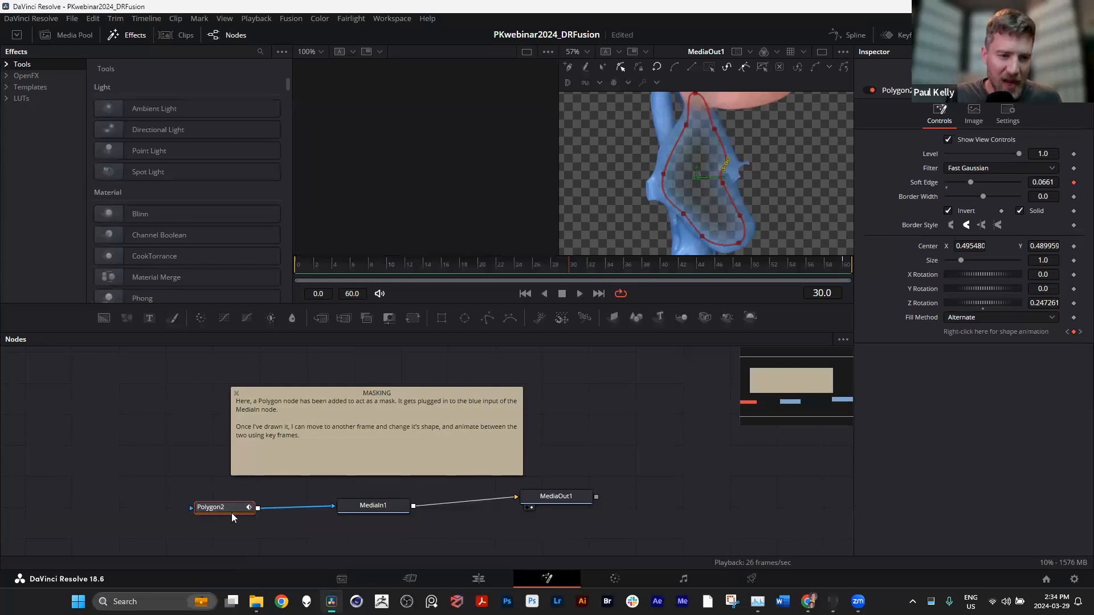
Lower MediaOut1 slightly and nudge Polygon2 and MediaIn1 so the three nodes form a roughly level row
{"action": "left_click_drag", "start_coordinate": [225, 504], "coordinate": [240, 505]}
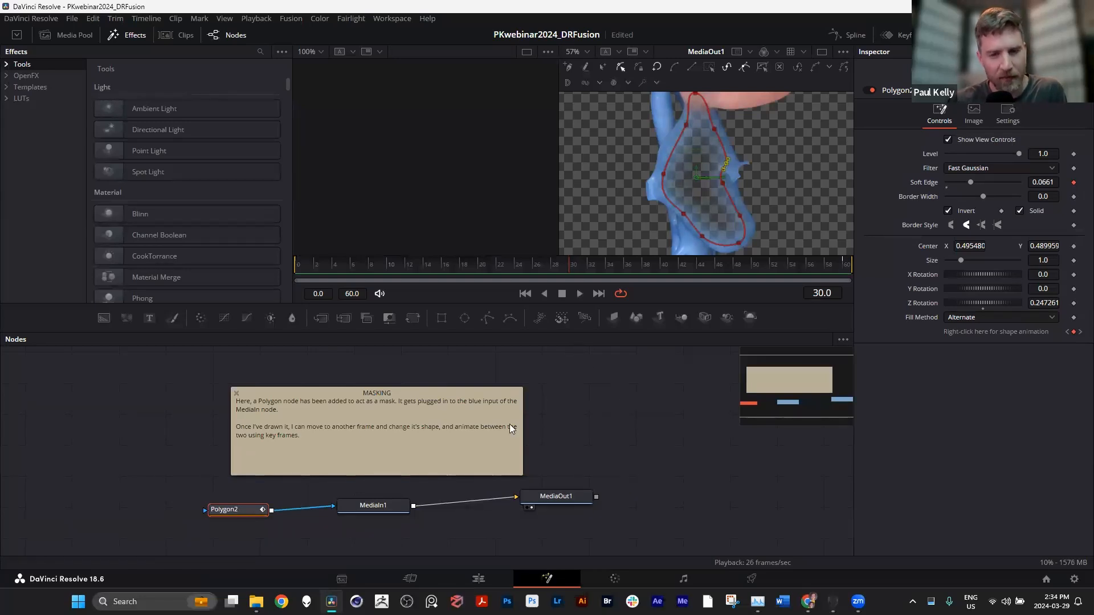
{"action": "left_click_drag", "start_coordinate": [239, 510], "coordinate": [213, 507]}
{"action": "left_click_drag", "start_coordinate": [544, 498], "coordinate": [545, 503]}
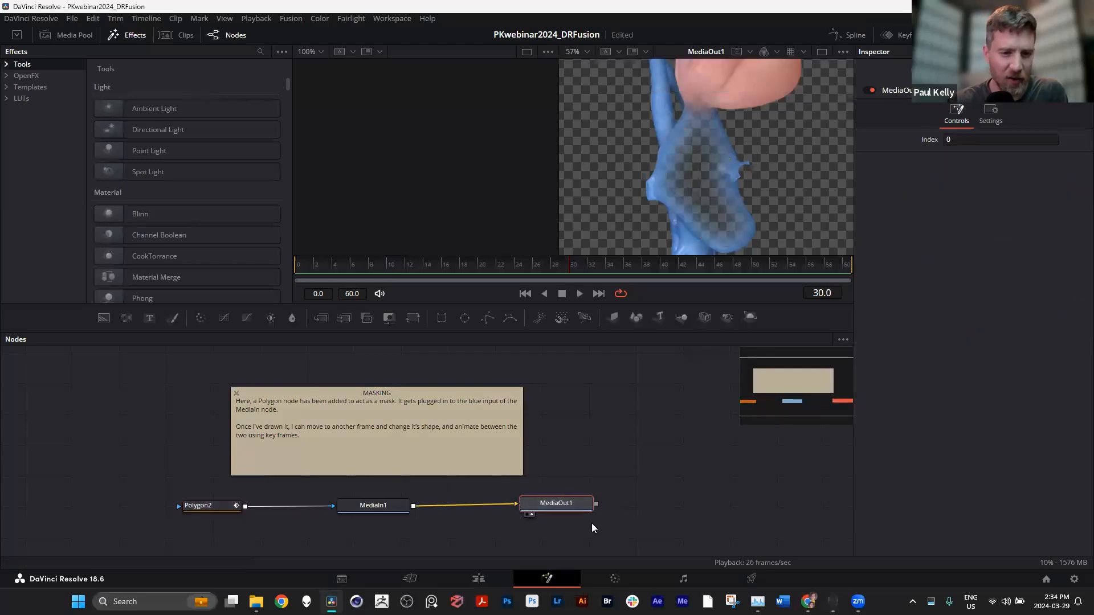
{"action": "left_click_drag", "start_coordinate": [216, 508], "coordinate": [224, 508]}
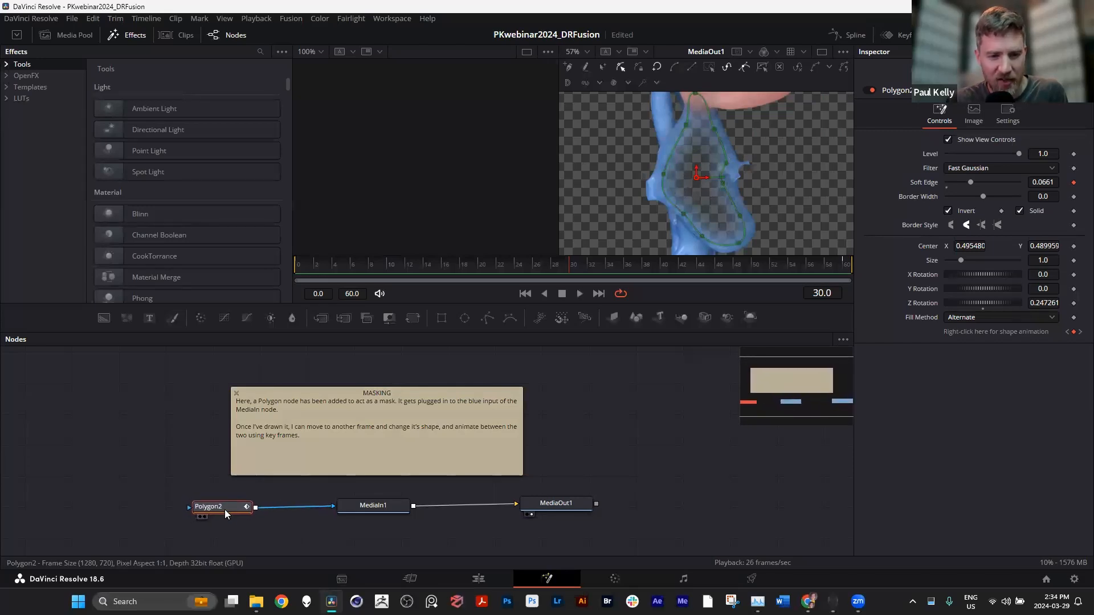
{"action": "mouse_move", "coordinate": [382, 505]}
{"action": "left_mouse_down"}
{"action": "mouse_move", "coordinate": [397, 509]}
{"action": "mouse_move", "coordinate": [382, 507]}
{"action": "left_mouse_up"}
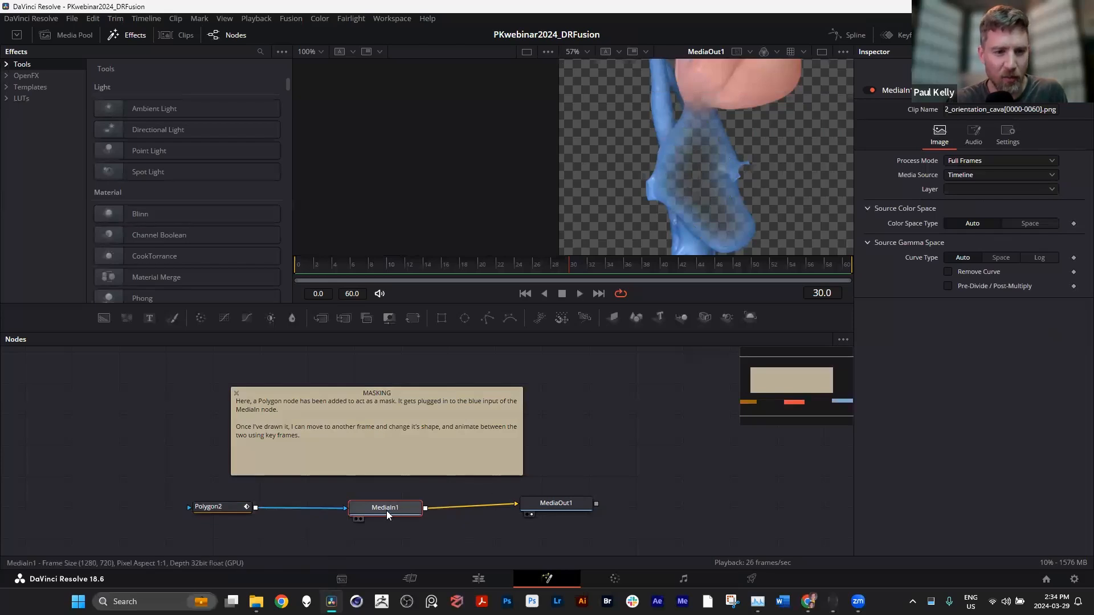
Display MediaIn1 in the empty viewer, and disconnect Polygon2 from MediaIn1 and reconnect it to the blue mask input
{"action": "key", "text": "1"}
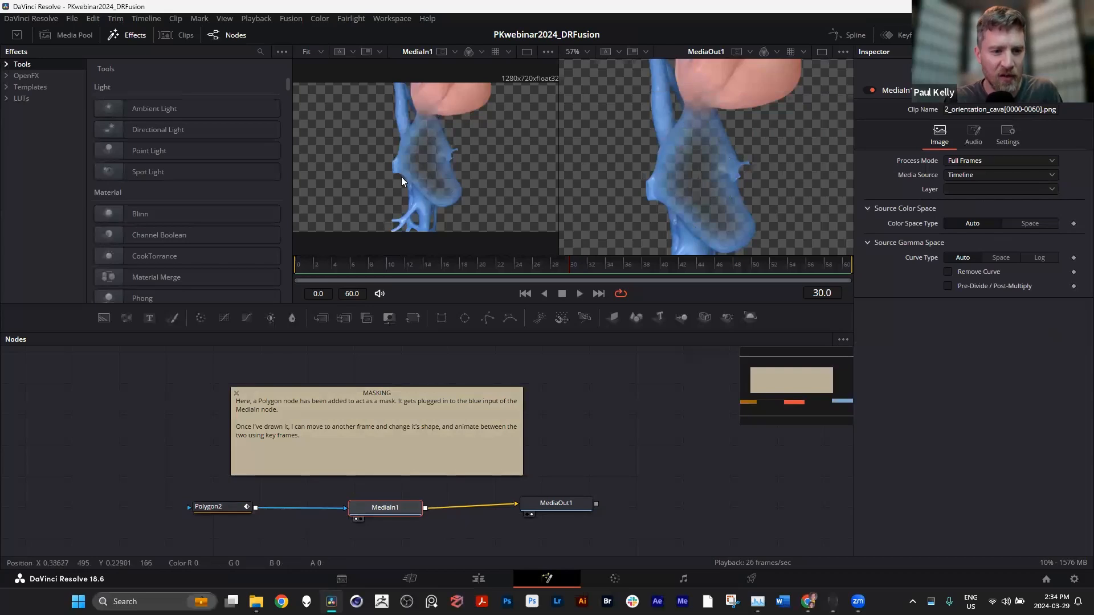
{"action": "left_click_drag", "start_coordinate": [293, 506], "coordinate": [382, 507]}
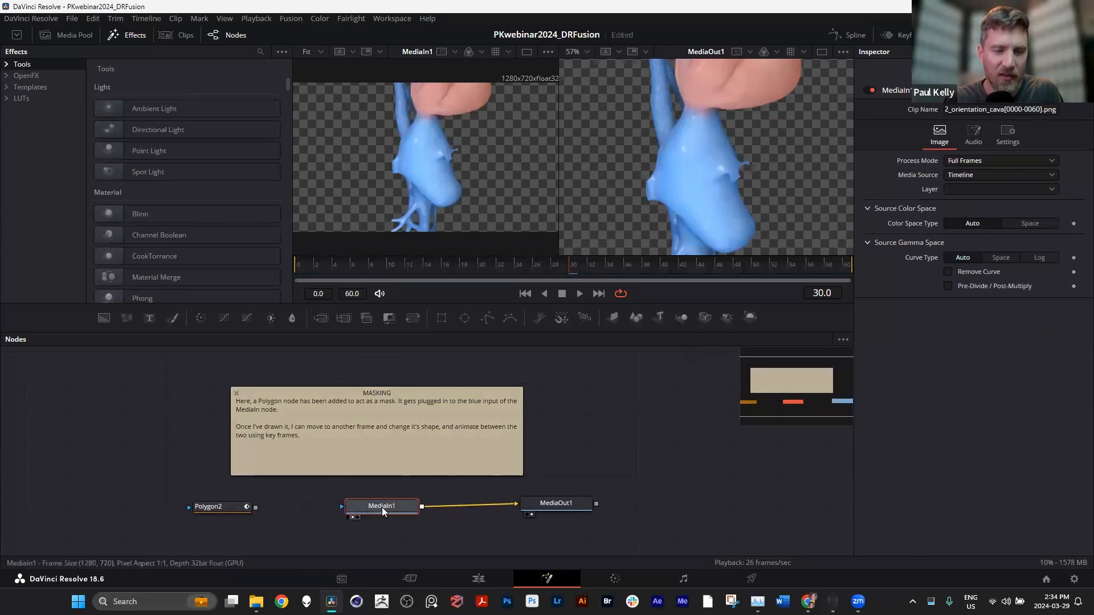
{"action": "left_click_drag", "start_coordinate": [255, 508], "coordinate": [344, 508]}
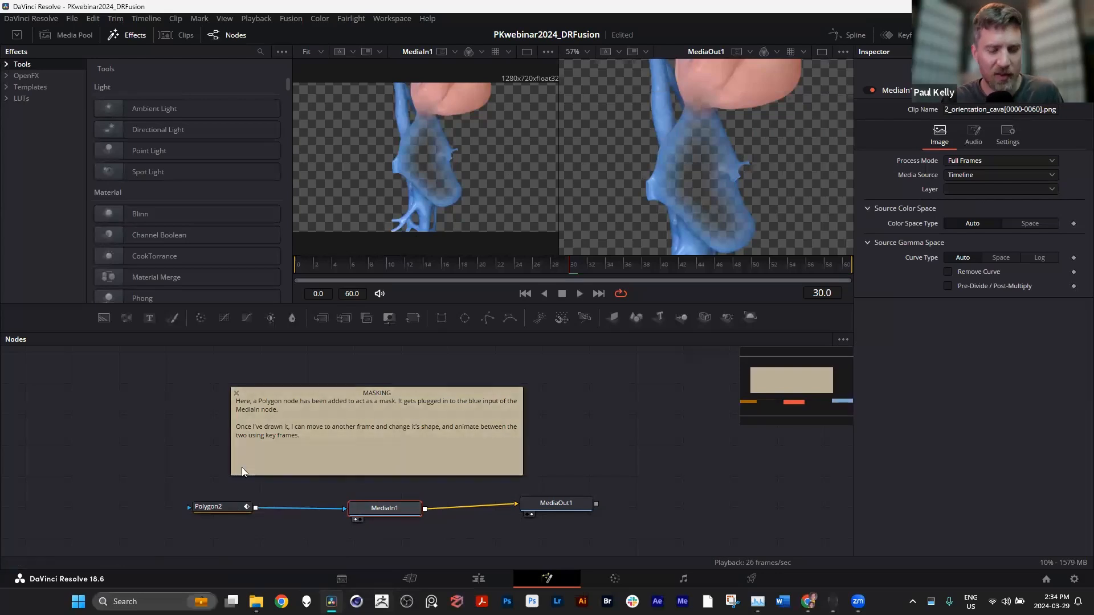
Shift Polygon2 and MediaIn1 slightly left in the node graph, farther from MediaOut1
{"action": "left_click_drag", "start_coordinate": [226, 508], "coordinate": [196, 511]}
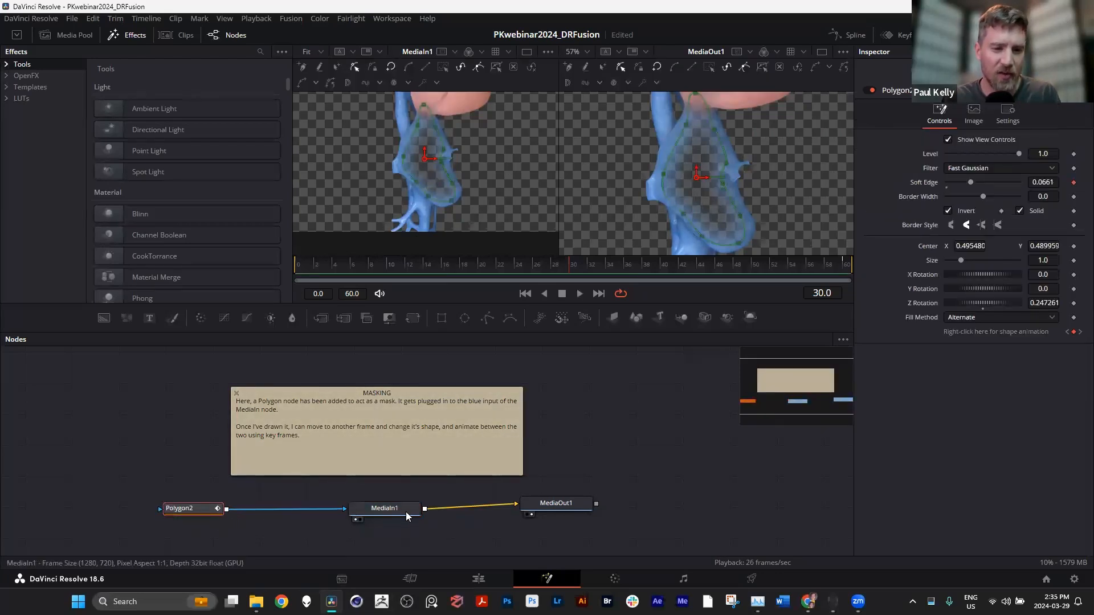
{"action": "left_click_drag", "start_coordinate": [377, 508], "coordinate": [370, 511]}
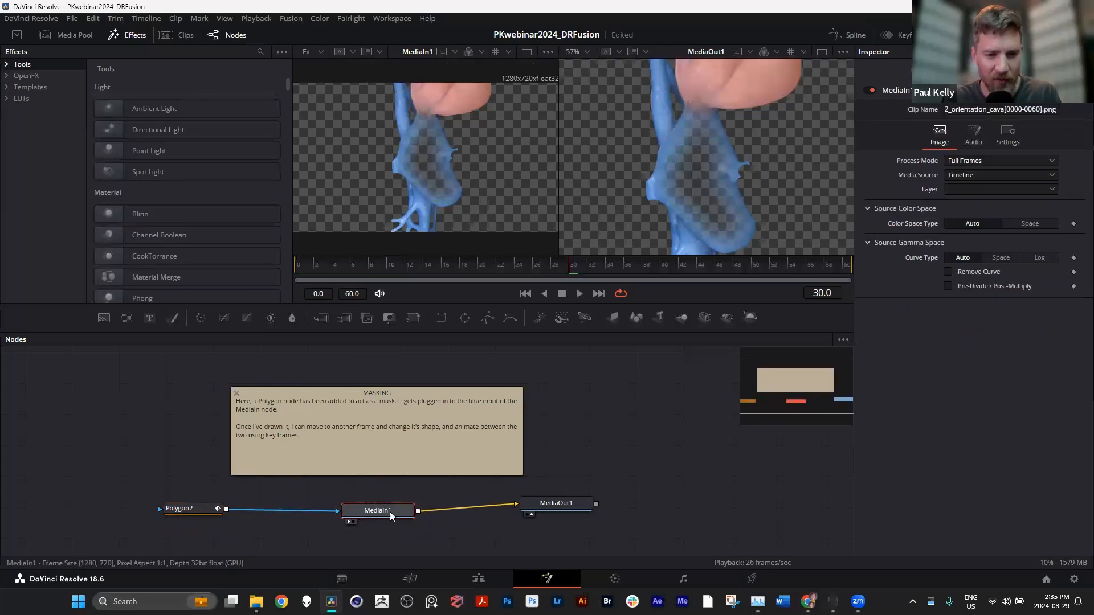
{"action": "left_click_drag", "start_coordinate": [395, 509], "coordinate": [368, 509]}
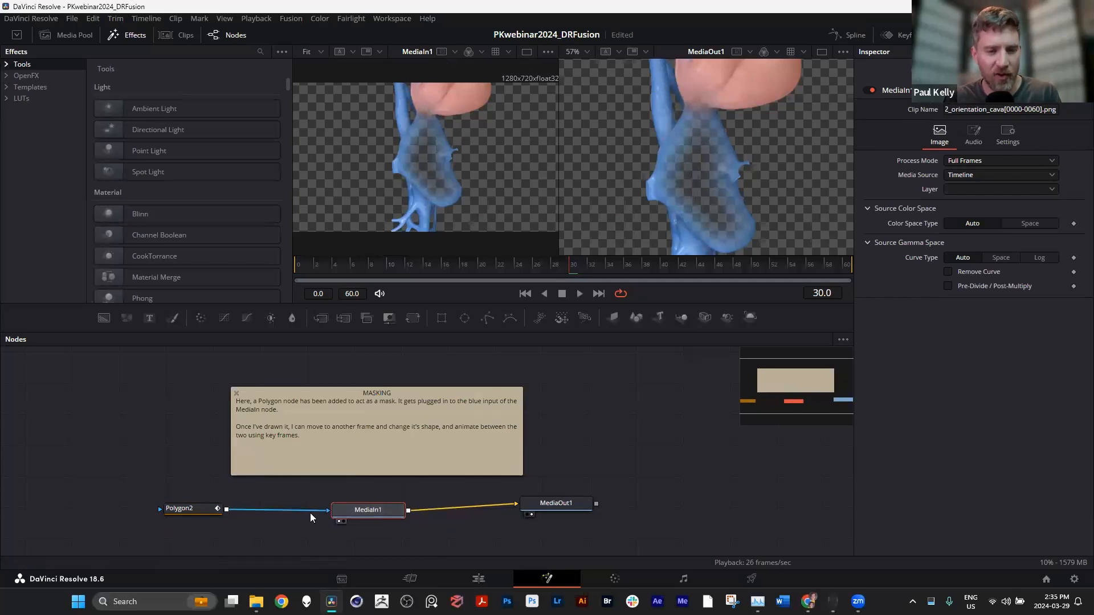
{"action": "left_click_drag", "start_coordinate": [192, 512], "coordinate": [222, 507]}
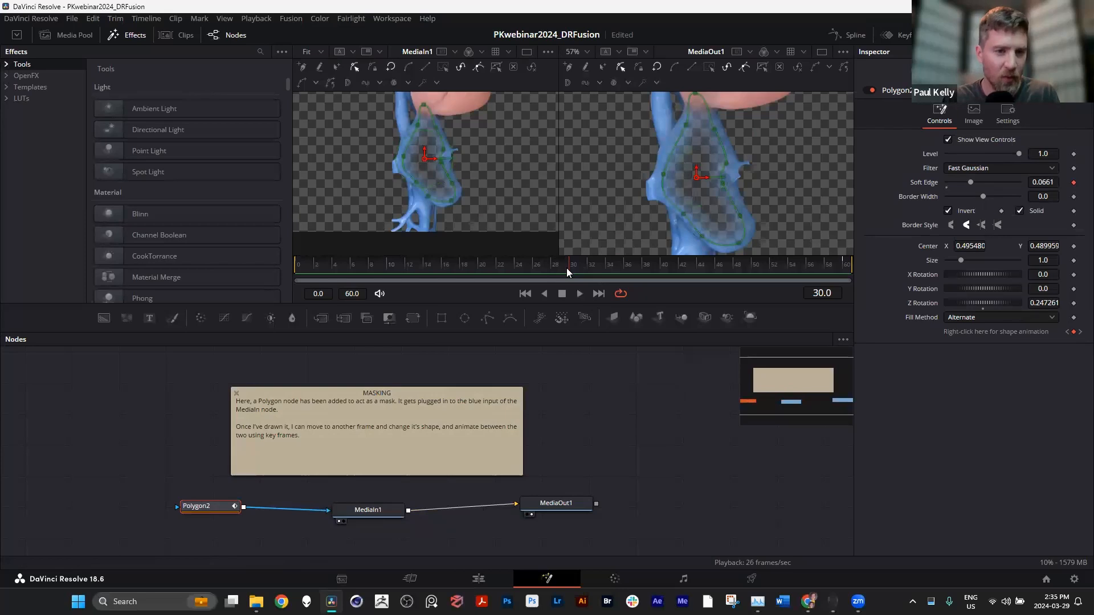
Compare Polygon2's animated mask shape at frames 0, 30 and 60, finishing on frame 30
{"action": "left_click_drag", "start_coordinate": [566, 268], "coordinate": [317, 276]}
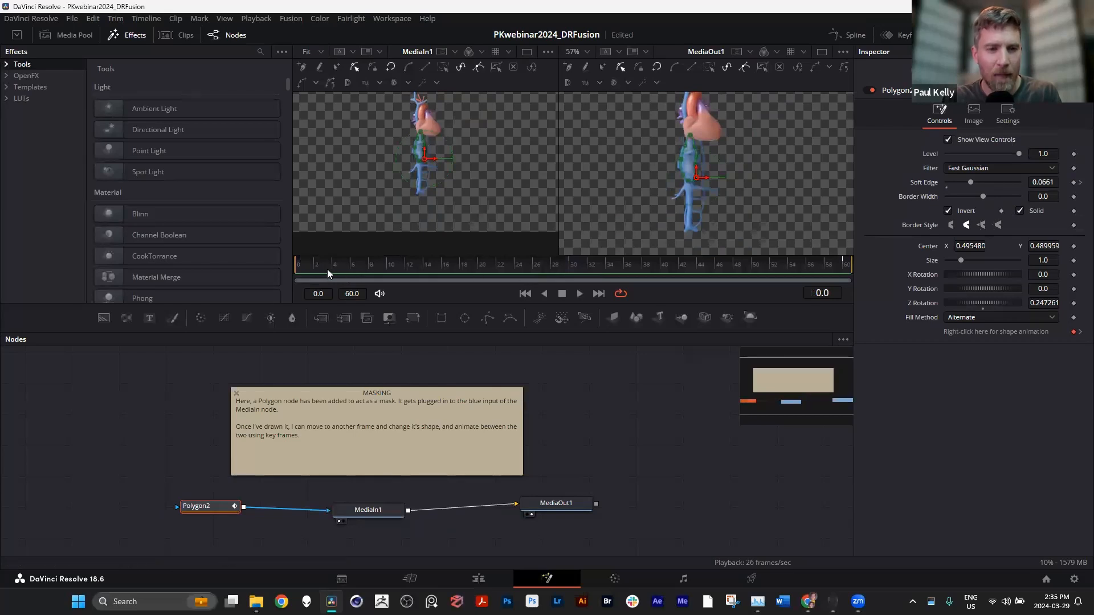
{"action": "left_click_drag", "start_coordinate": [313, 267], "coordinate": [573, 267]}
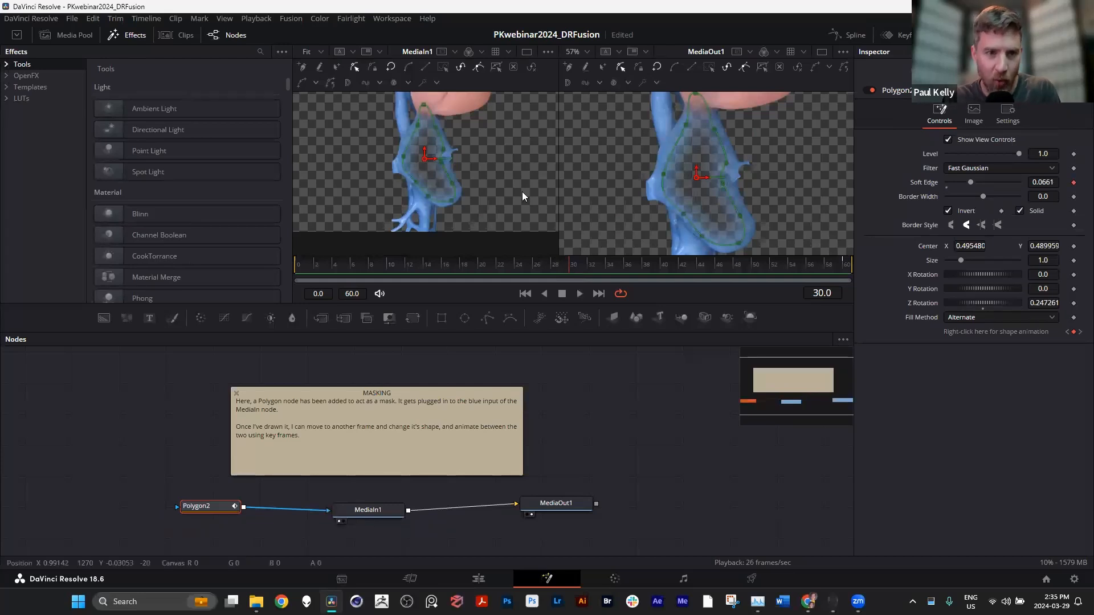
{"action": "left_click_drag", "start_coordinate": [495, 269], "coordinate": [291, 281]}
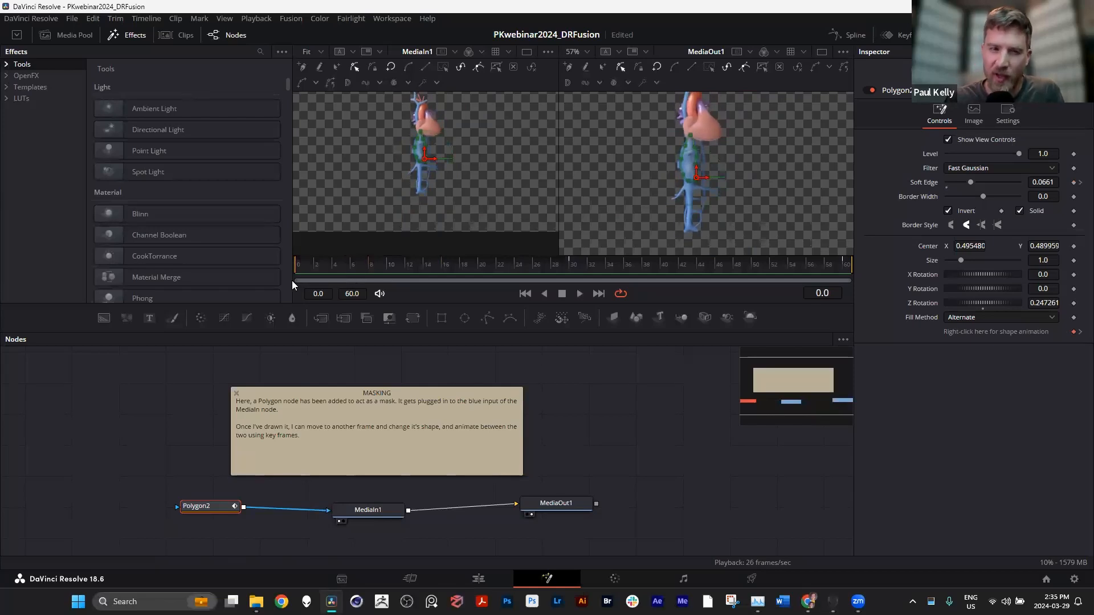
{"action": "left_click_drag", "start_coordinate": [292, 281], "coordinate": [838, 258]}
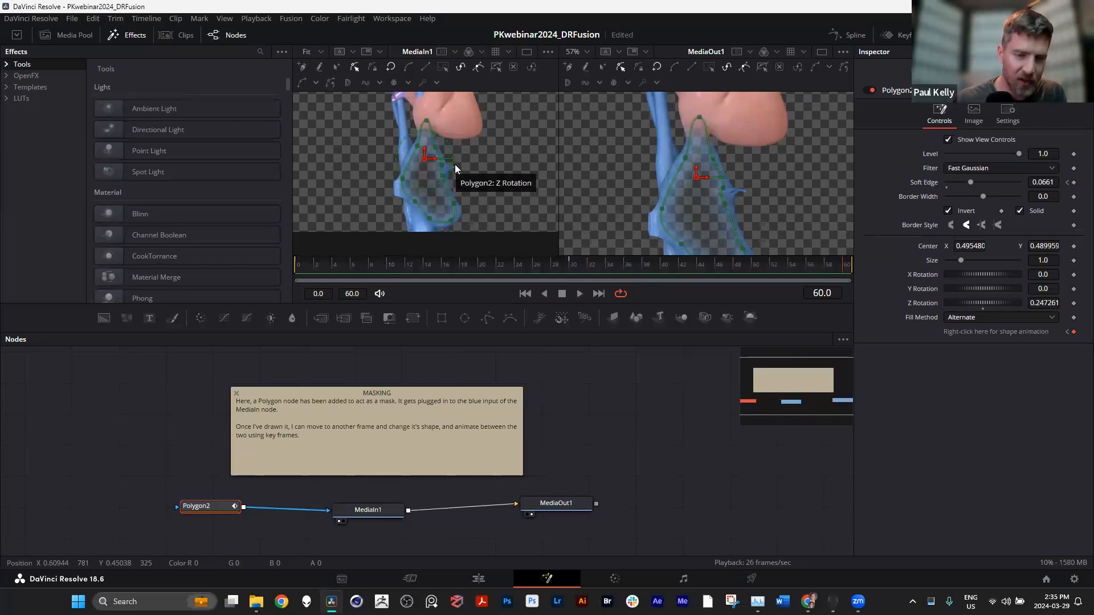
{"action": "left_click", "coordinate": [570, 266]}
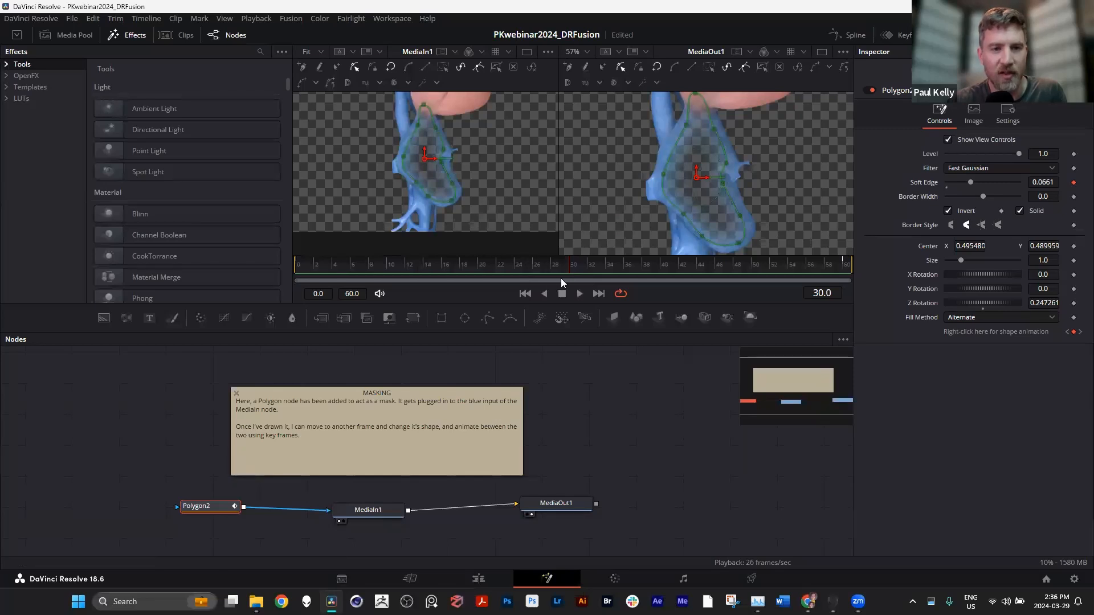
{"action": "left_click_drag", "start_coordinate": [567, 268], "coordinate": [872, 261]}
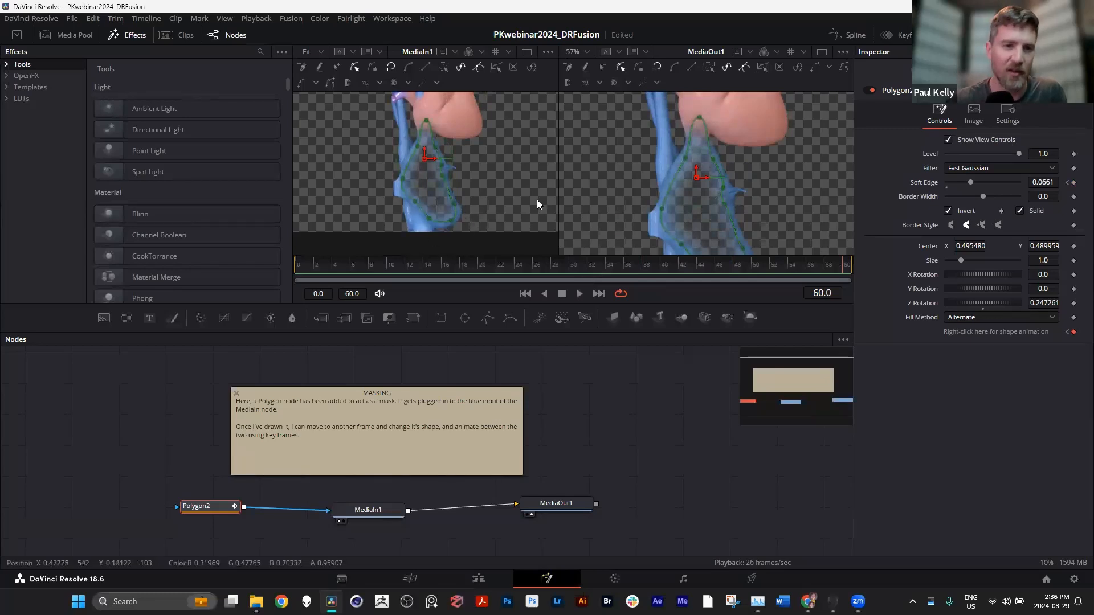
{"action": "left_click", "coordinate": [567, 267]}
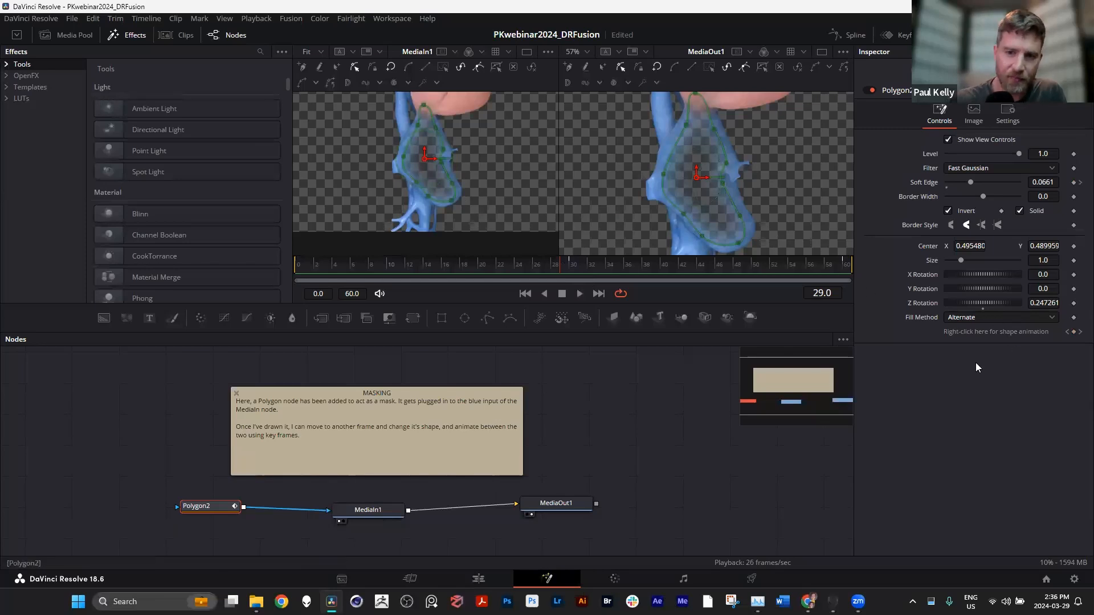
{"action": "left_click", "coordinate": [572, 267]}
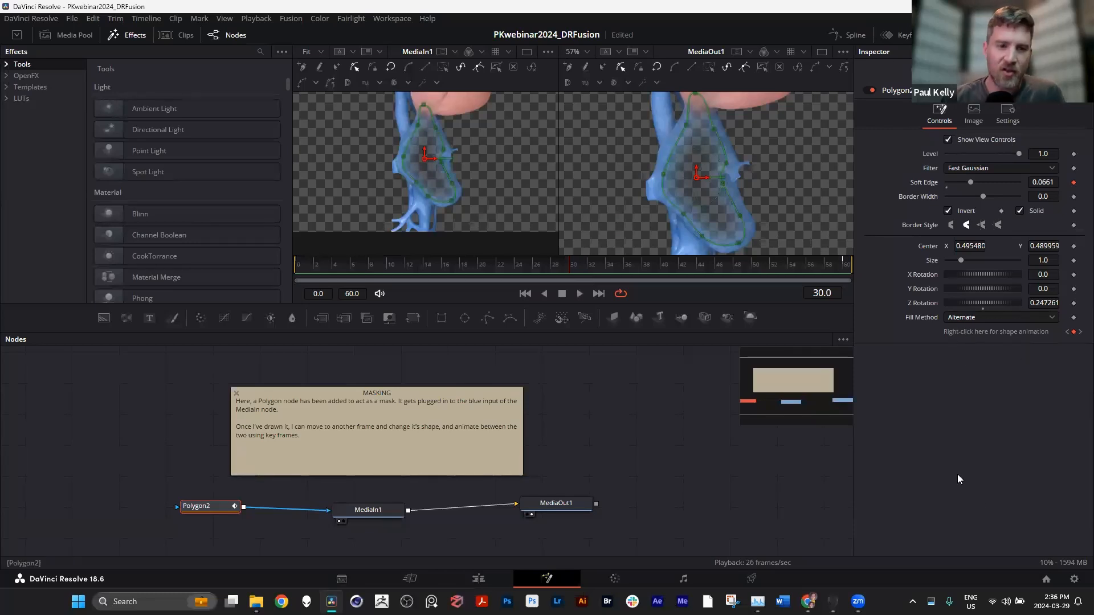
View the key options for Polygon2's shape animation without choosing any, and save the project
{"action": "mouse_move", "coordinate": [209, 507]}
{"action": "left_mouse_down"}
{"action": "mouse_move", "coordinate": [232, 496]}
{"action": "mouse_move", "coordinate": [224, 506]}
{"action": "left_mouse_up"}
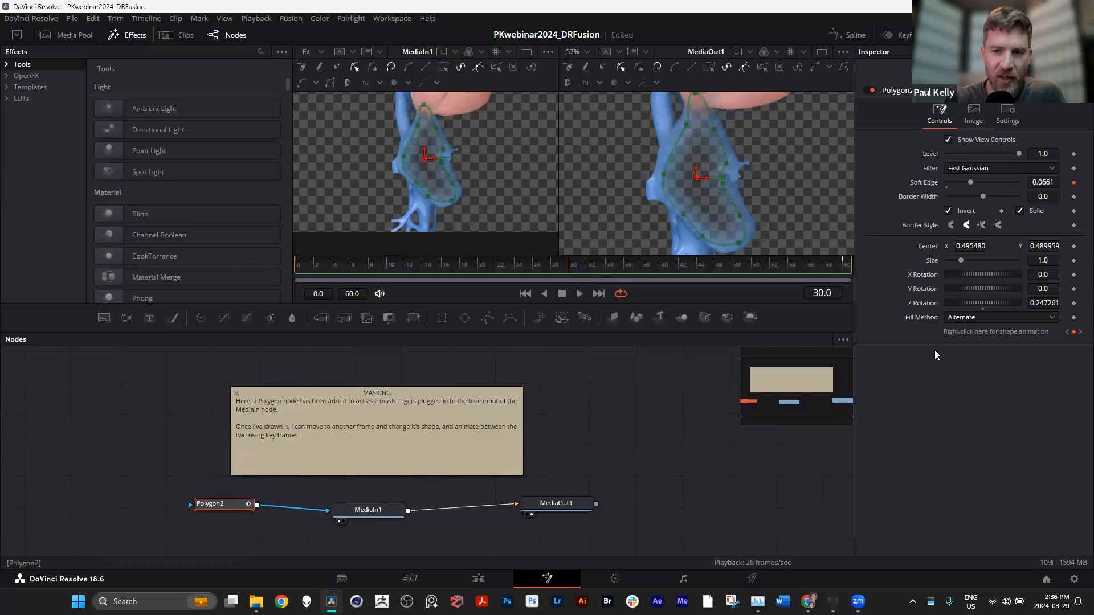
{"action": "right_click", "coordinate": [1009, 332]}
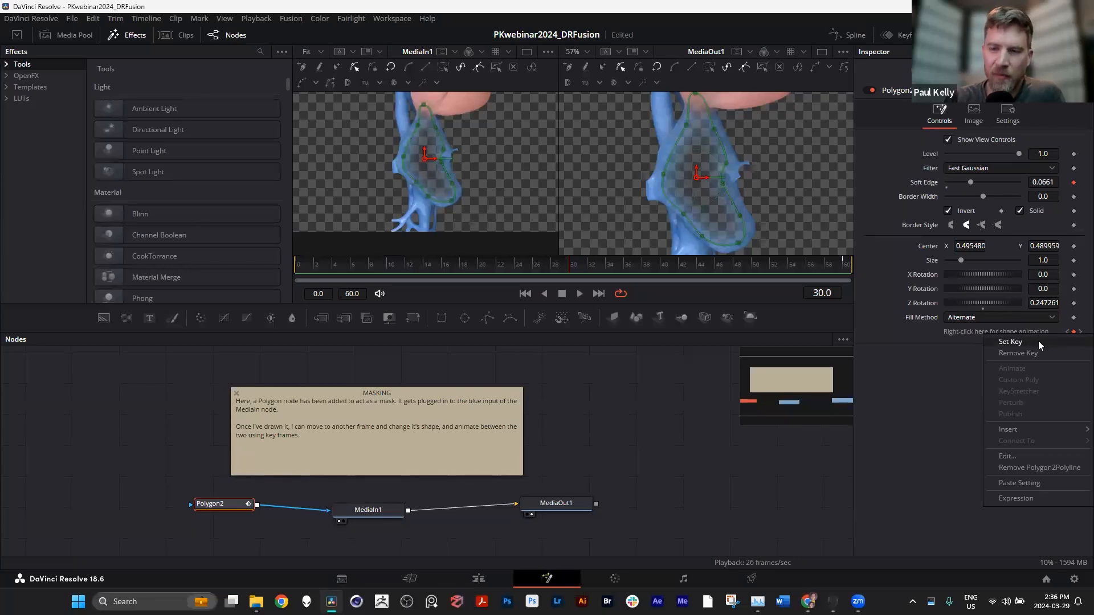
{"action": "left_click", "coordinate": [963, 334]}
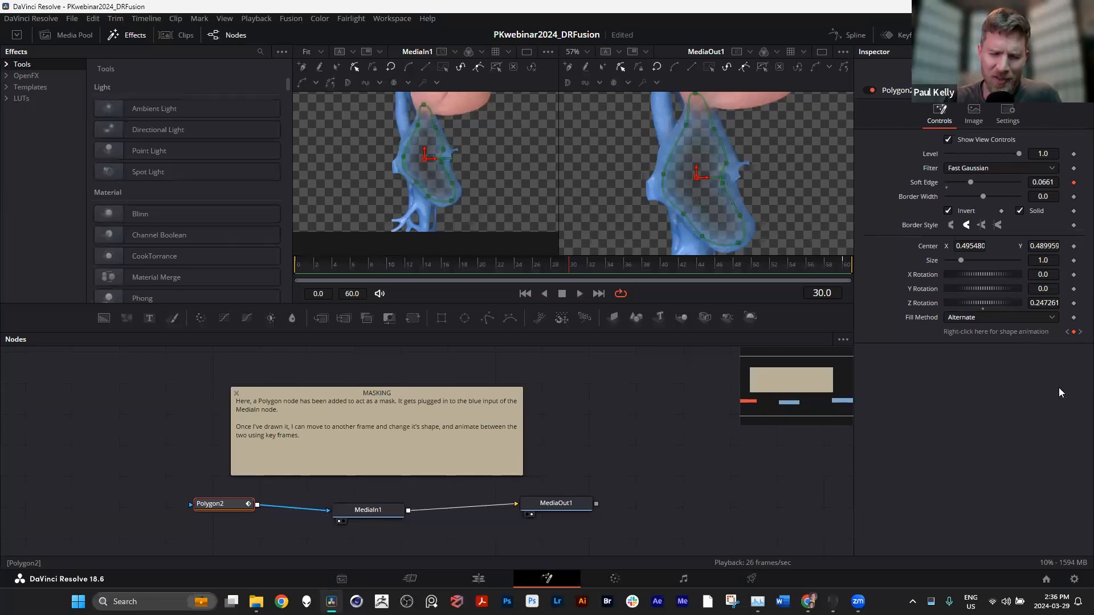
{"action": "key", "text": "ctrl+s"}
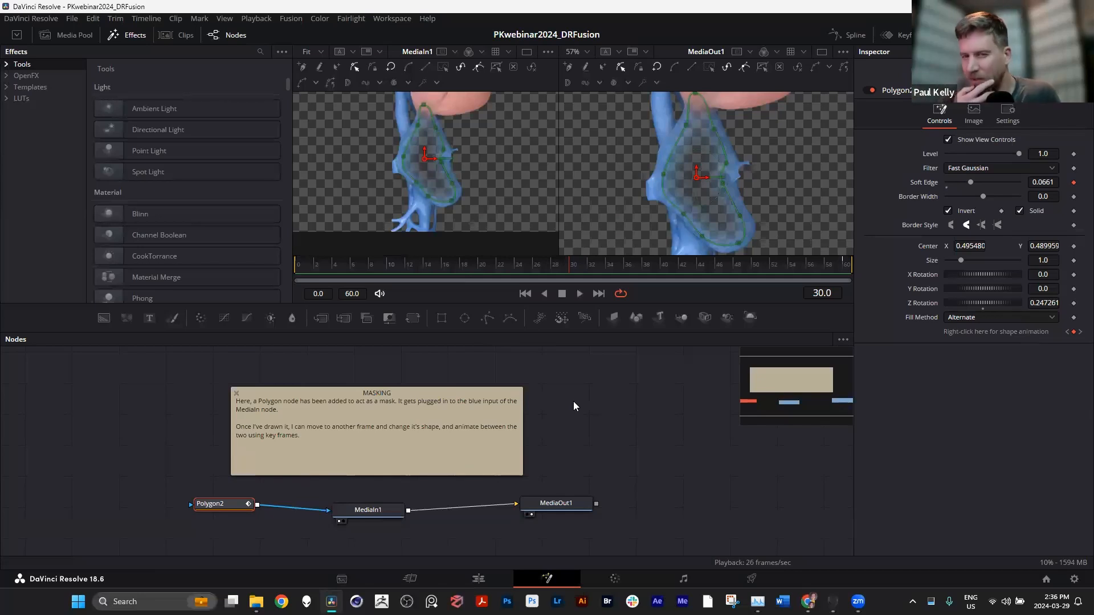
Show the Keyframes editor beside the node graph and fit its timeline to the clip's 0 to 60 frame range
{"action": "left_click_drag", "start_coordinate": [442, 259], "coordinate": [571, 278]}
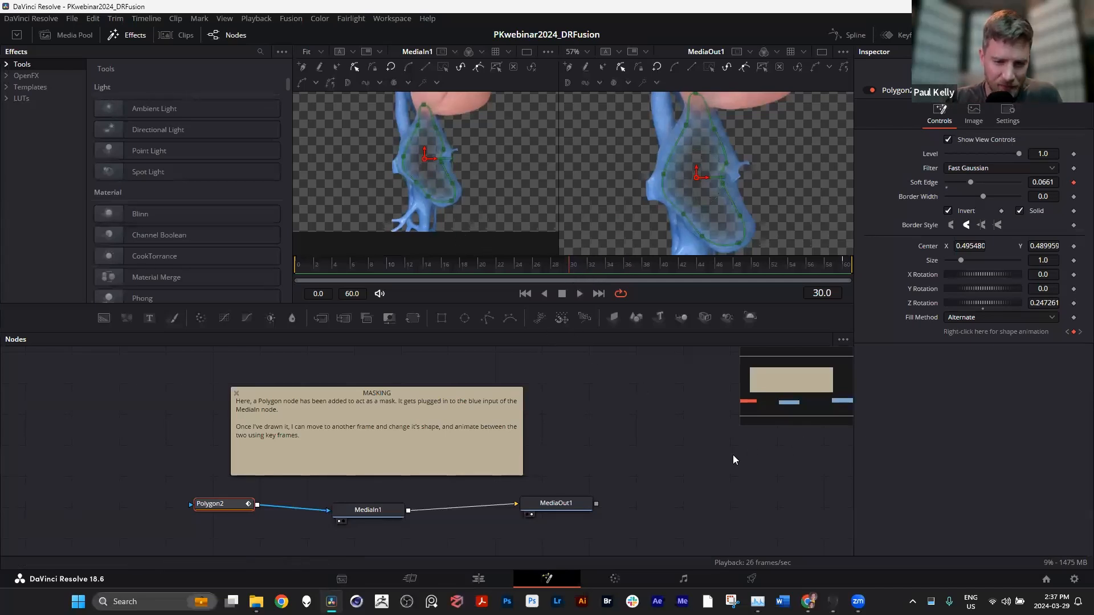
{"action": "left_click", "coordinate": [904, 33]}
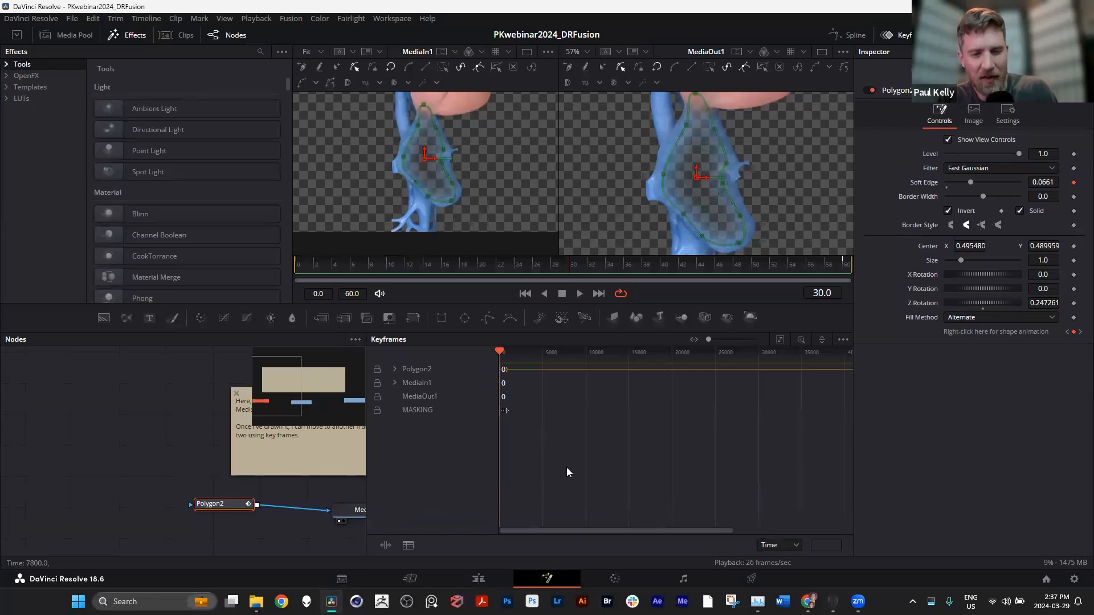
{"action": "scroll", "coordinate": [562, 462], "scroll_direction": "left", "scroll_amount": 5}
{"action": "scroll", "coordinate": [672, 430], "scroll_direction": "left", "scroll_amount": 6}
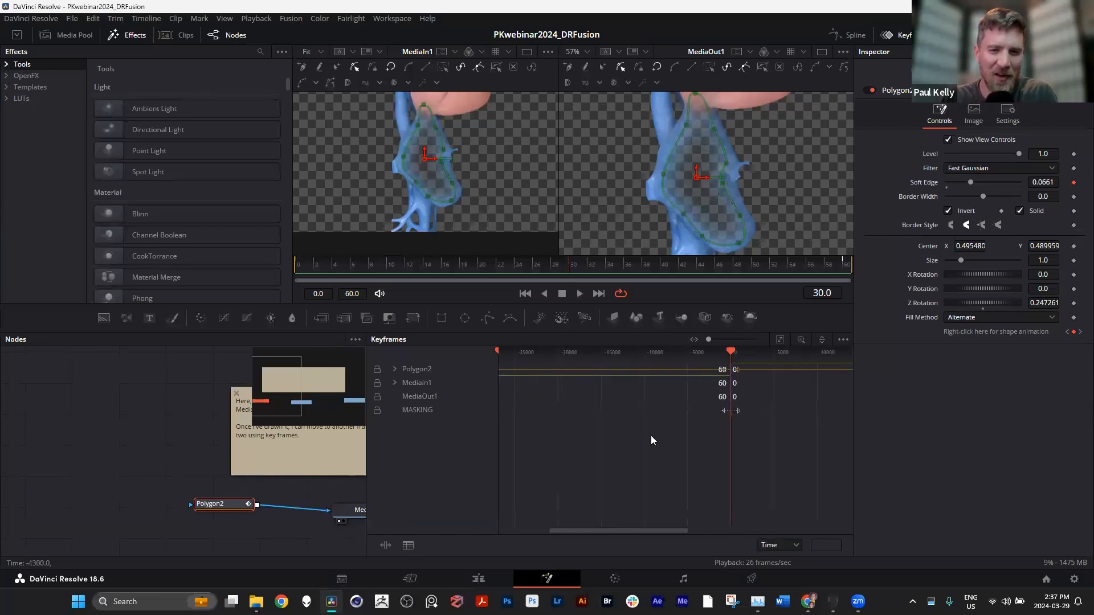
{"action": "scroll", "coordinate": [788, 440], "scroll_direction": "up", "scroll_amount": 10}
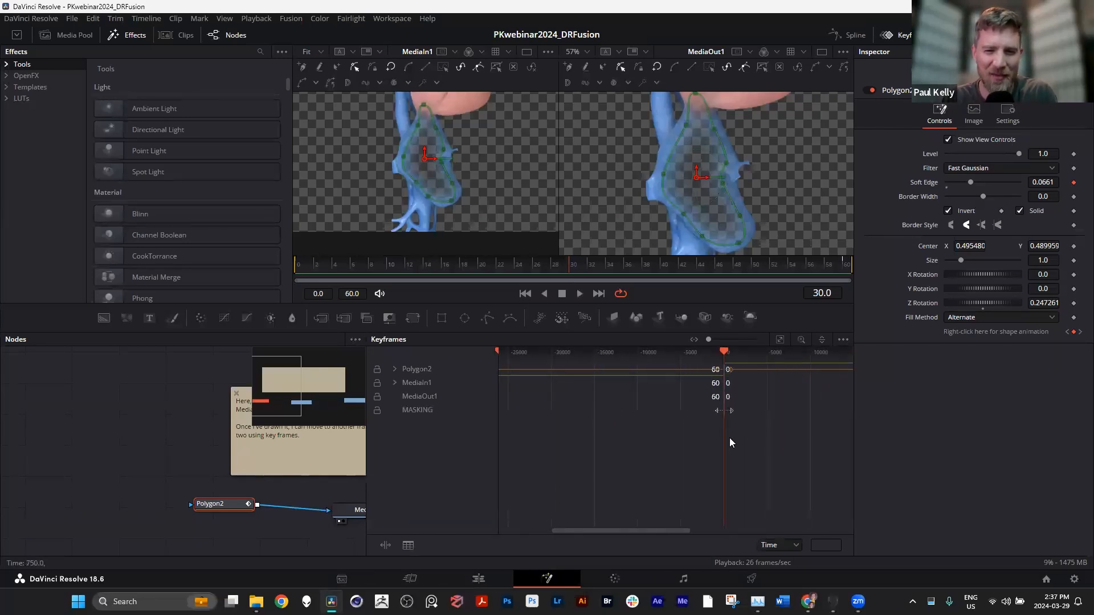
{"action": "scroll", "coordinate": [697, 432], "scroll_direction": "up", "scroll_amount": 4}
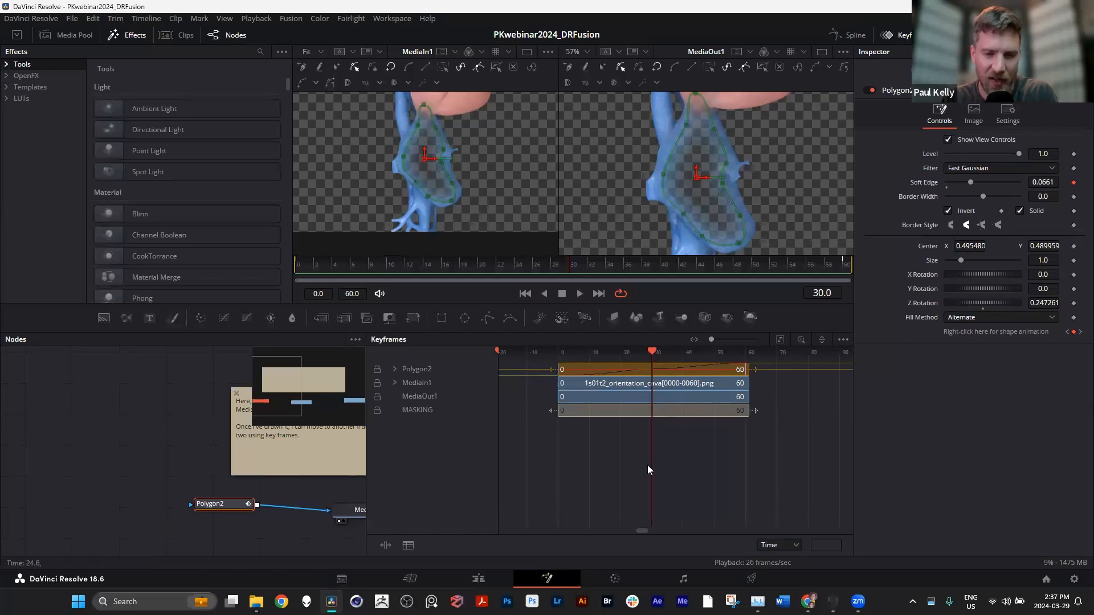
{"action": "scroll", "coordinate": [646, 422], "scroll_direction": "up", "scroll_amount": 2}
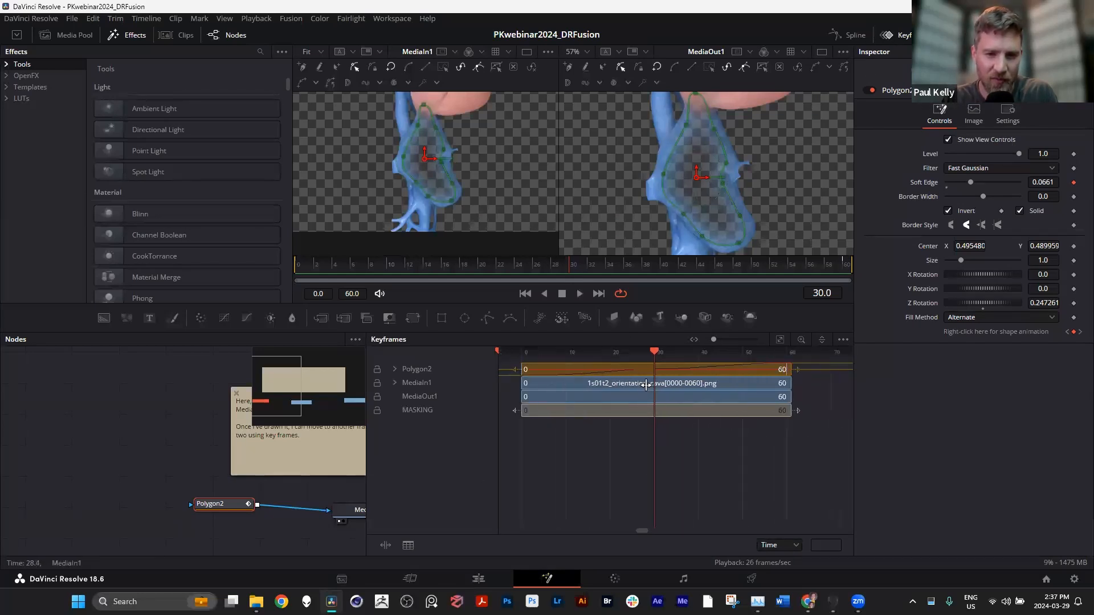
Expand the Polygon2 and MediaIn1 tracks in the Keyframes editor and try trimming MediaIn1's end to frame 56
{"action": "left_click", "coordinate": [394, 382]}
{"action": "left_click", "coordinate": [393, 368]}
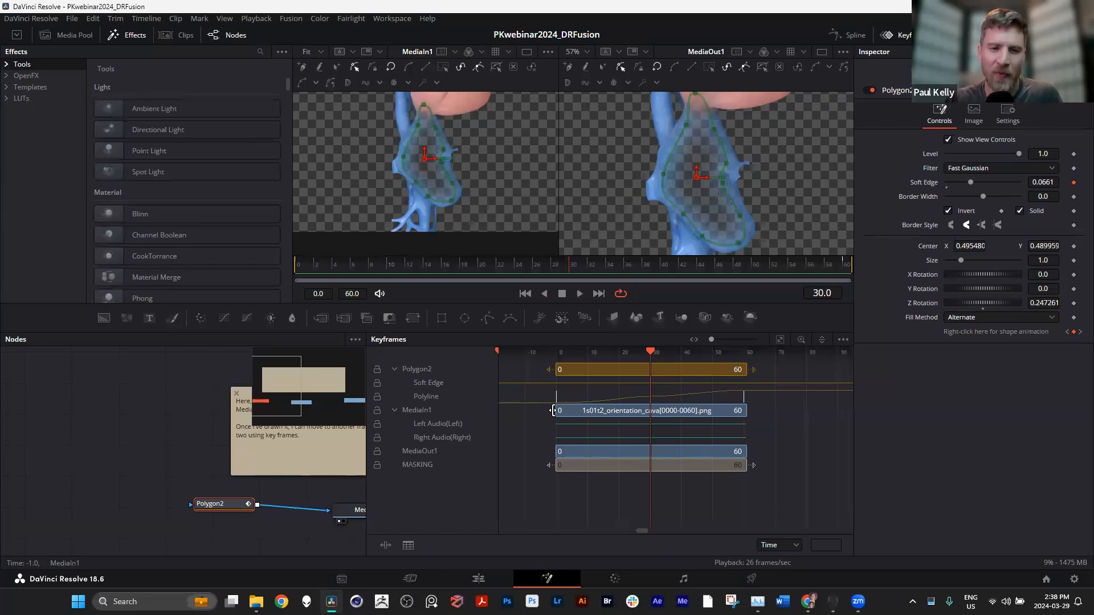
{"action": "mouse_move", "coordinate": [633, 411]}
{"action": "left_mouse_down"}
{"action": "mouse_move", "coordinate": [700, 411]}
{"action": "mouse_move", "coordinate": [620, 417]}
{"action": "left_mouse_up"}
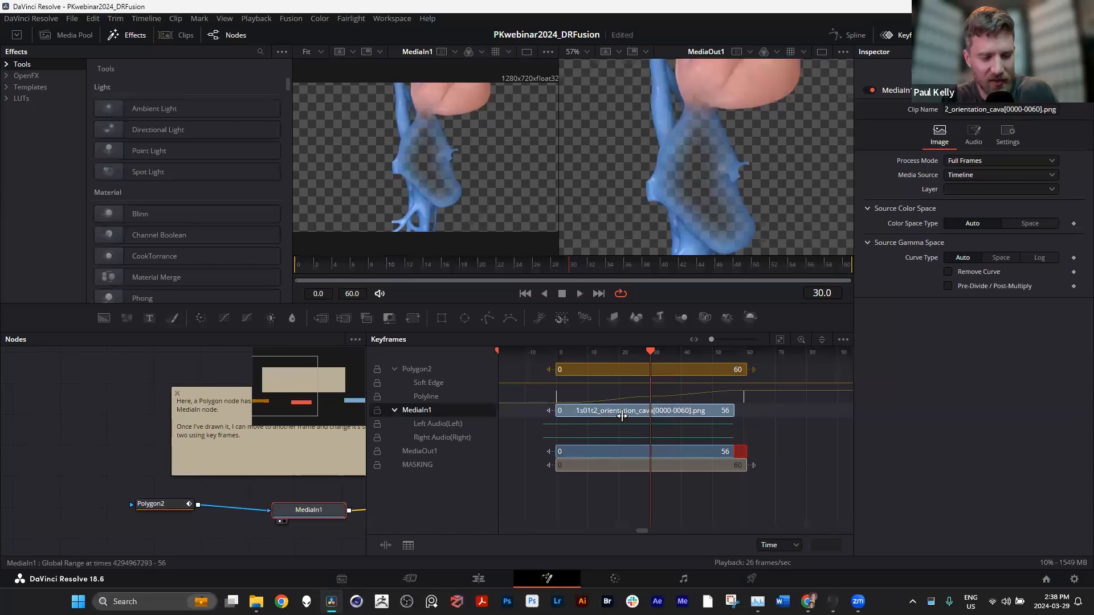
{"action": "key", "text": "ctrl+z"}
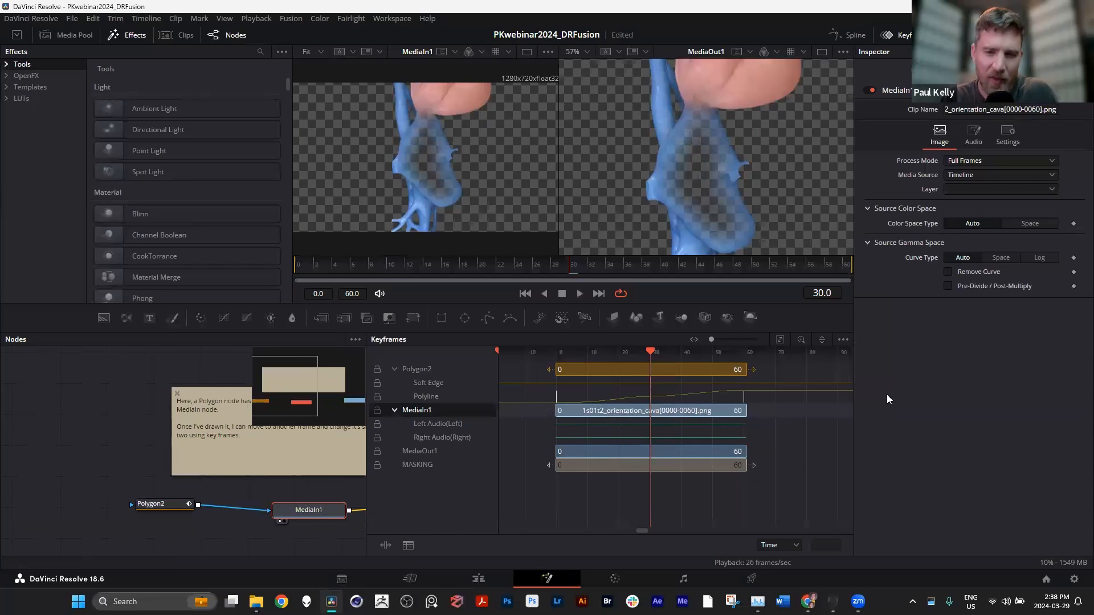
Close the Keyframes editor and move the MediaIn1 node slightly right, closer to MediaOut1
{"action": "left_click", "coordinate": [903, 39]}
{"action": "left_click_drag", "start_coordinate": [323, 507], "coordinate": [326, 507]}
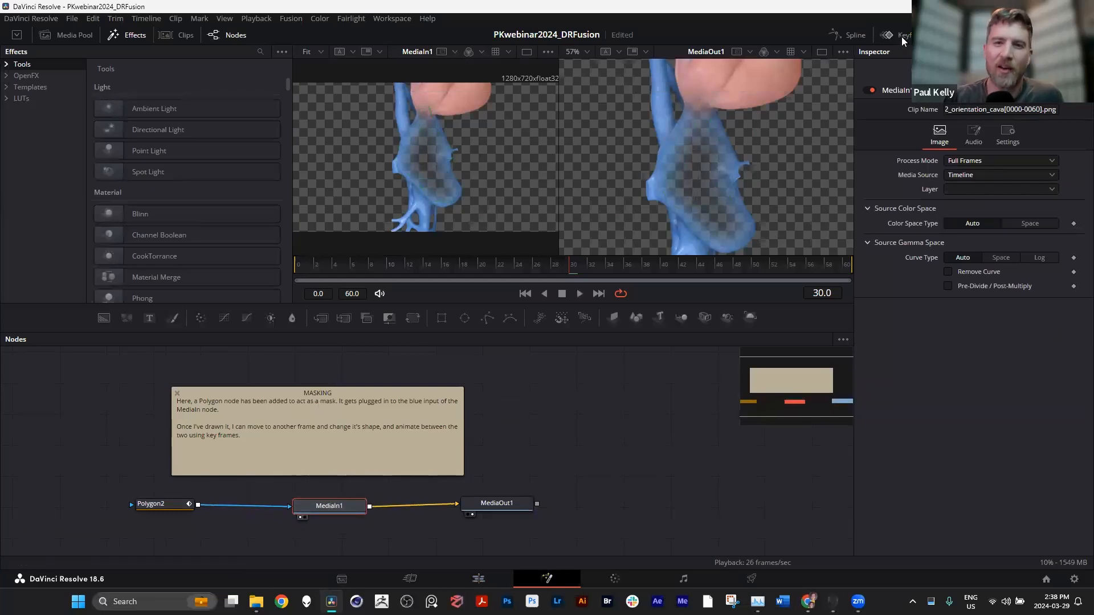
Show the Spline editor and display Polygon2's Soft Edge and Polyline curves in it
{"action": "left_click", "coordinate": [845, 35]}
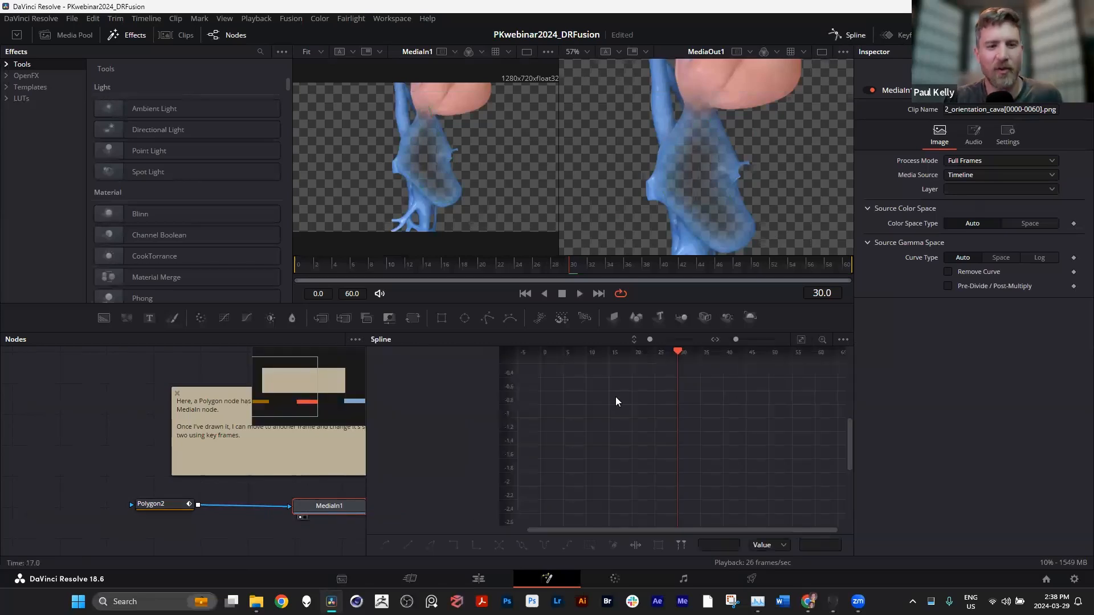
{"action": "left_click", "coordinate": [162, 506]}
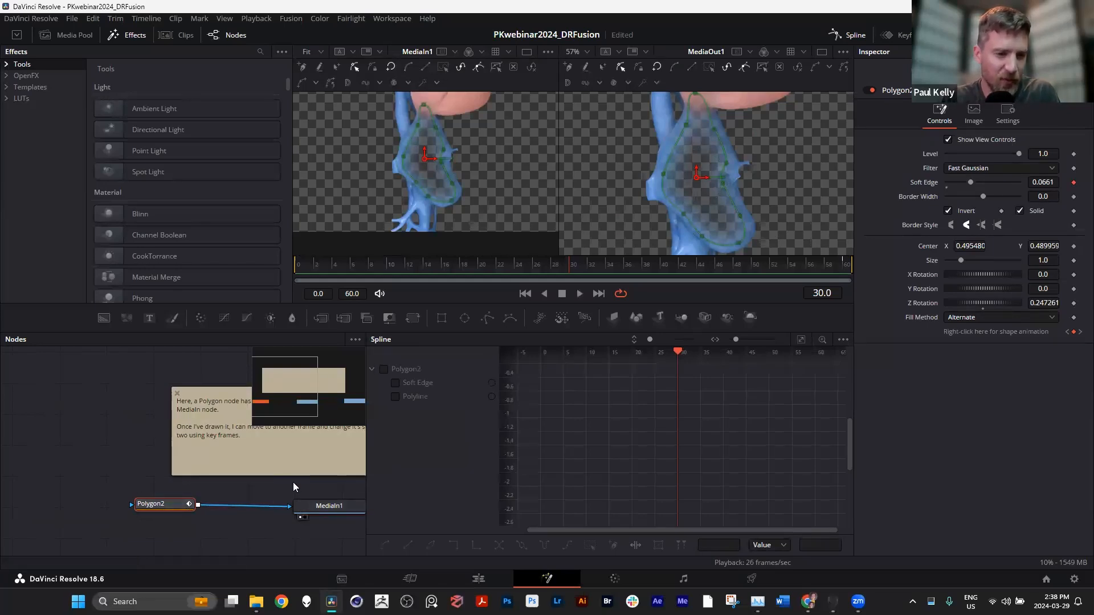
{"action": "left_click_drag", "start_coordinate": [293, 482], "coordinate": [223, 483]}
{"action": "left_click", "coordinate": [383, 370]}
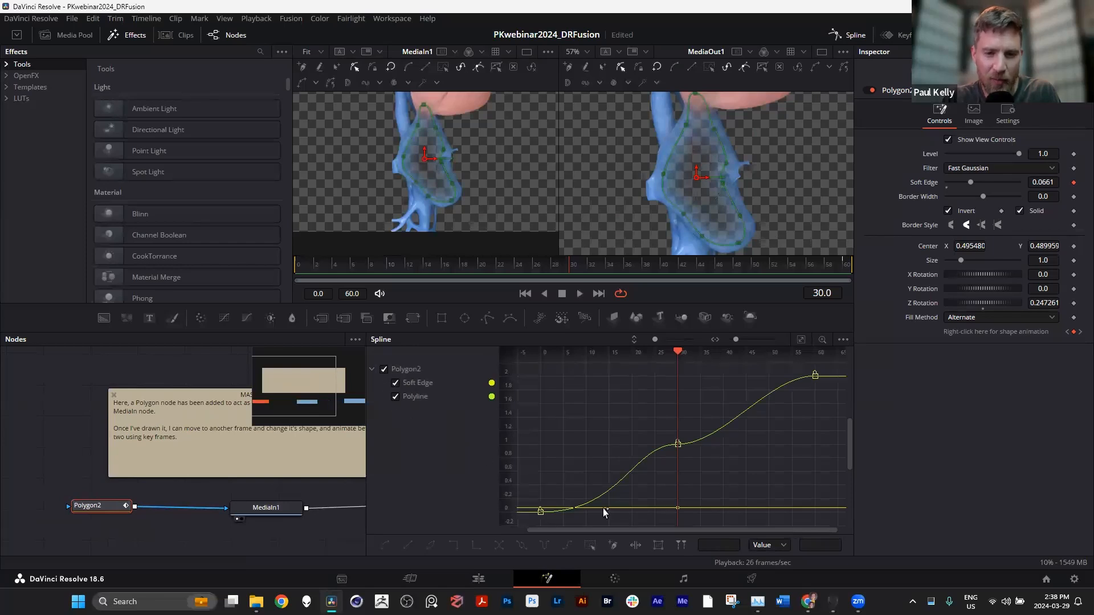
Try a steeper slope through the Polyline curve's frame 30 keyframe and bring its handles back to roughly level
{"action": "left_click_drag", "start_coordinate": [699, 467], "coordinate": [699, 452]}
{"action": "left_click_drag", "start_coordinate": [657, 422], "coordinate": [693, 464]}
{"action": "left_click", "coordinate": [815, 374]}
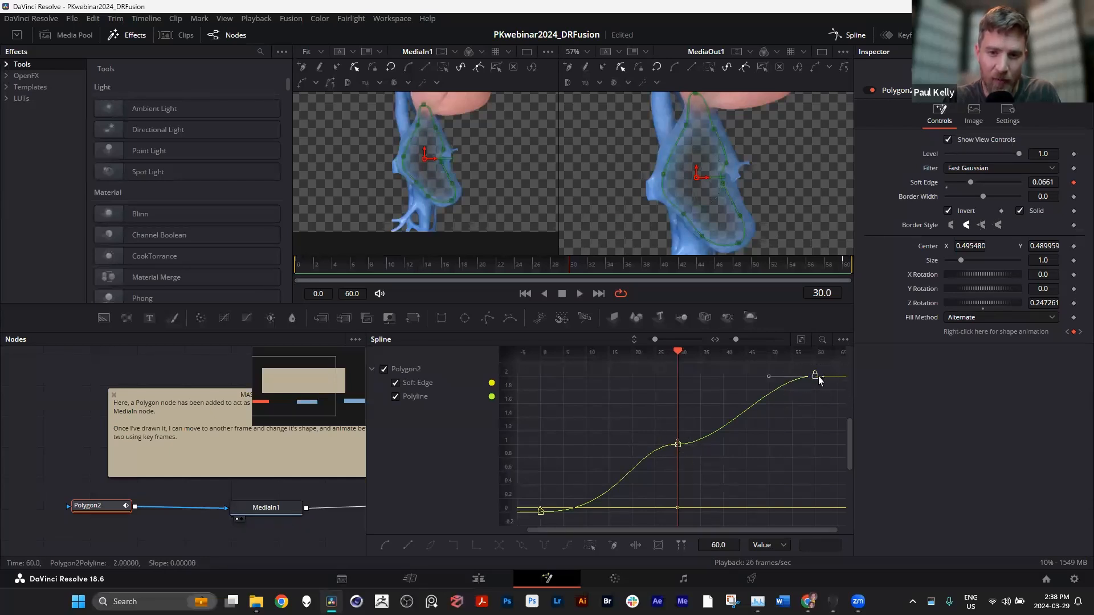
{"action": "left_click_drag", "start_coordinate": [707, 460], "coordinate": [647, 422]}
{"action": "left_click_drag", "start_coordinate": [725, 445], "coordinate": [727, 414]}
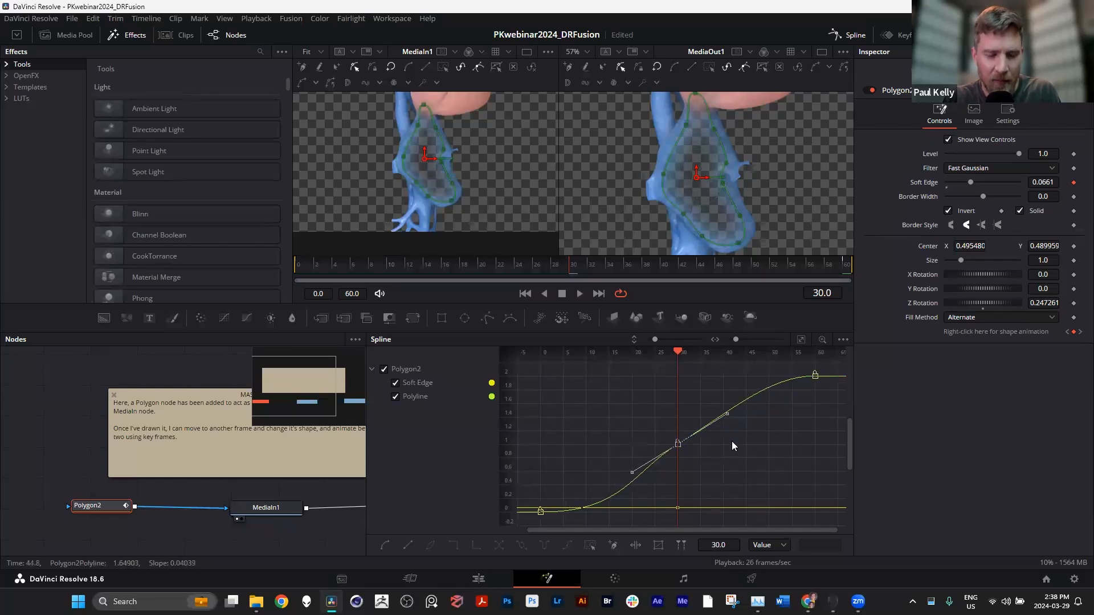
{"action": "left_click_drag", "start_coordinate": [726, 414], "coordinate": [726, 449]}
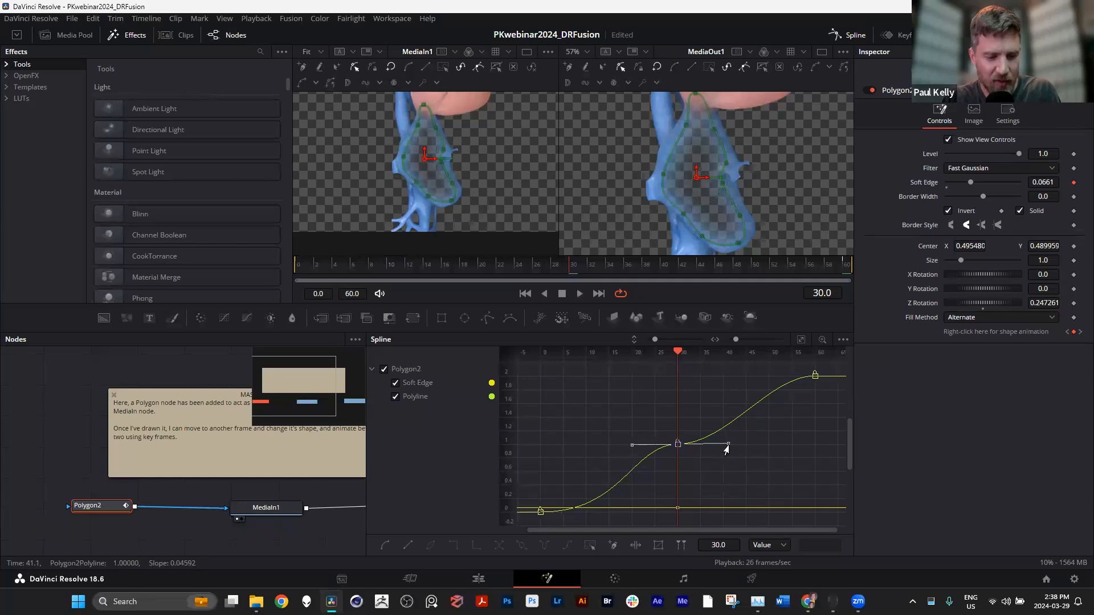
Flatten the Polyline keyframe at frame 30, save the project, and repeat the flattening on a steepened slope
{"action": "key", "text": "f"}
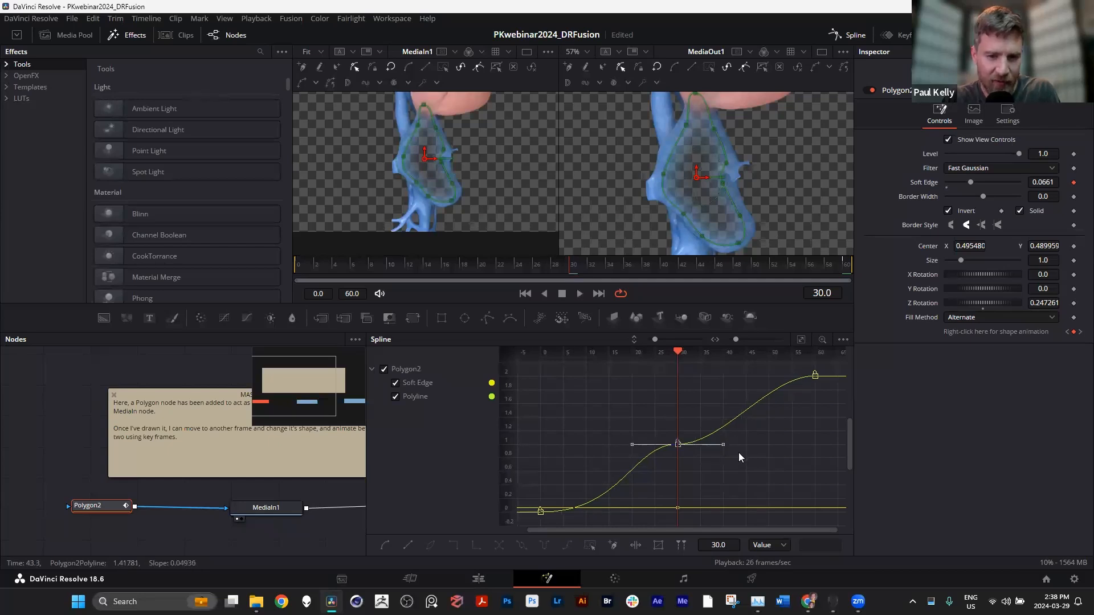
{"action": "key", "text": "ctrl+s"}
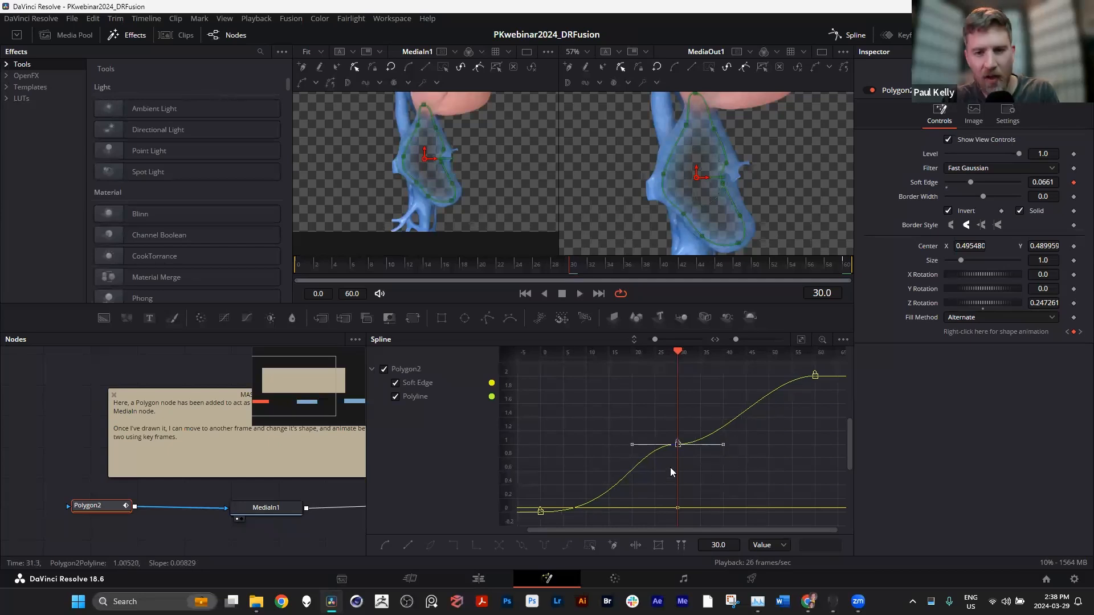
{"action": "left_click_drag", "start_coordinate": [720, 451], "coordinate": [723, 405]}
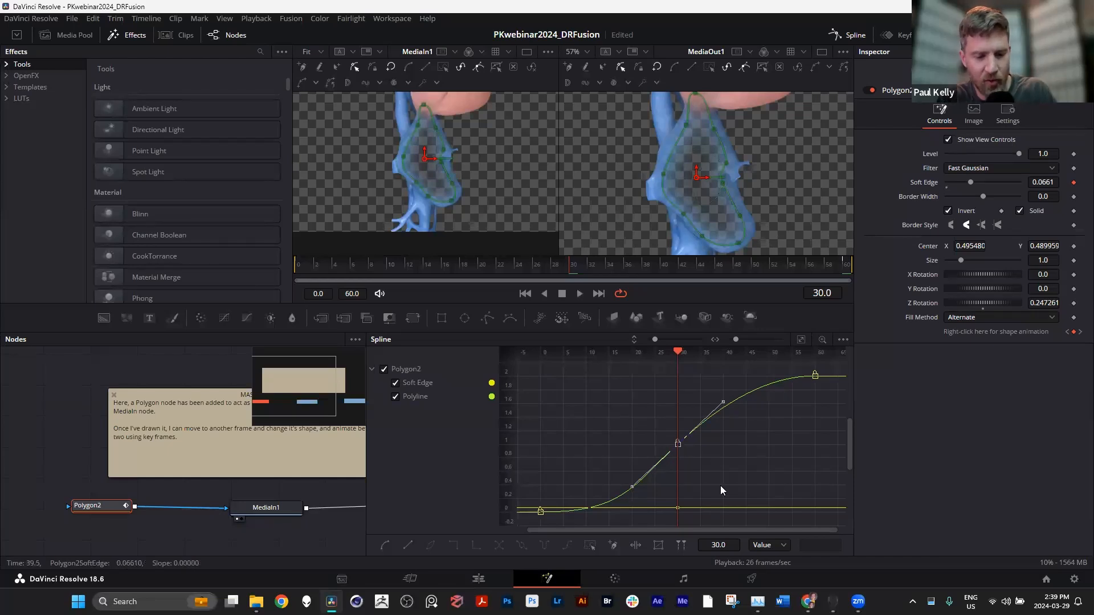
{"action": "key", "text": "f"}
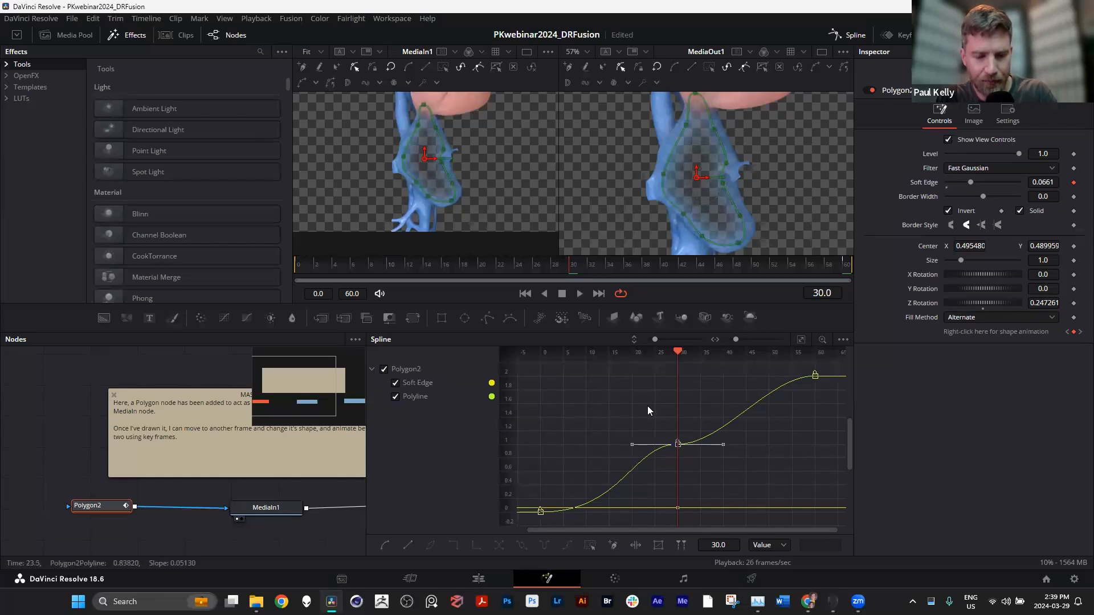
Show the Ease In and Ease Out values for the frame 30 keyframe, try changing Ease In, and close the Spline editor
{"action": "key", "text": "t"}
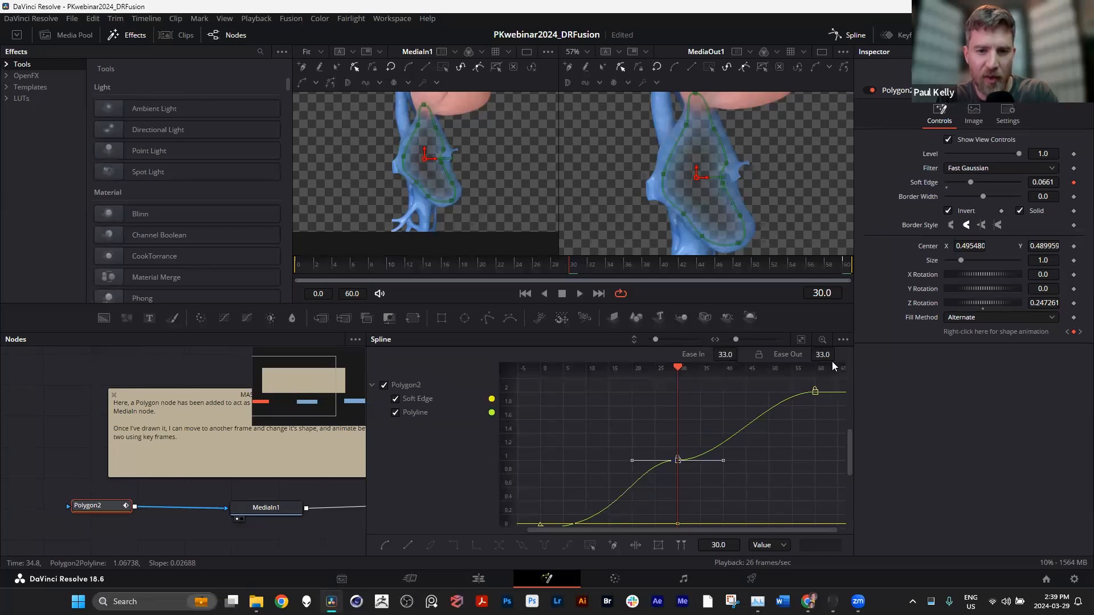
{"action": "mouse_move", "coordinate": [724, 356]}
{"action": "left_mouse_down"}
{"action": "mouse_move", "coordinate": [740, 353]}
{"action": "mouse_move", "coordinate": [731, 361]}
{"action": "left_mouse_up"}
{"action": "key", "text": "ctrl+z"}
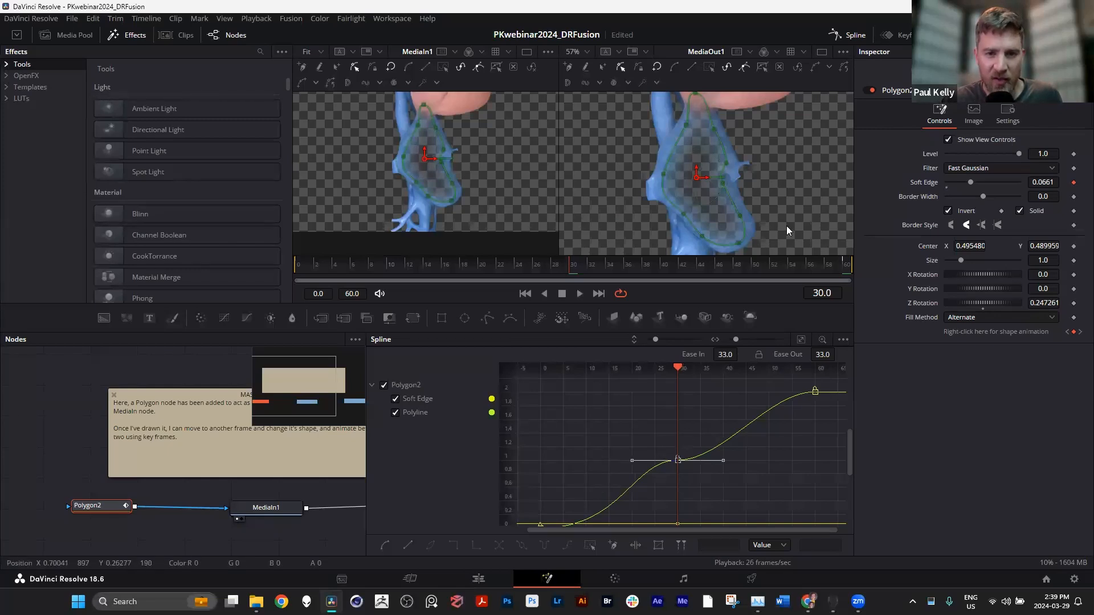
{"action": "left_click", "coordinate": [851, 35]}
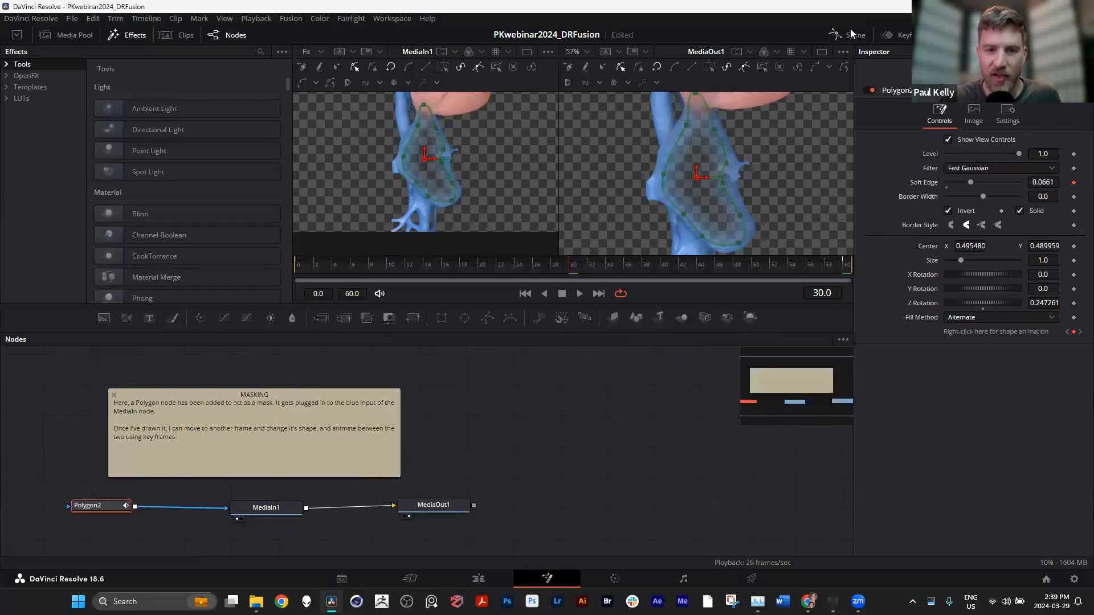
Look over the masking node graph at different positions and zoom levels with no node selected
{"action": "scroll", "coordinate": [463, 442], "scroll_direction": "right", "scroll_amount": 5}
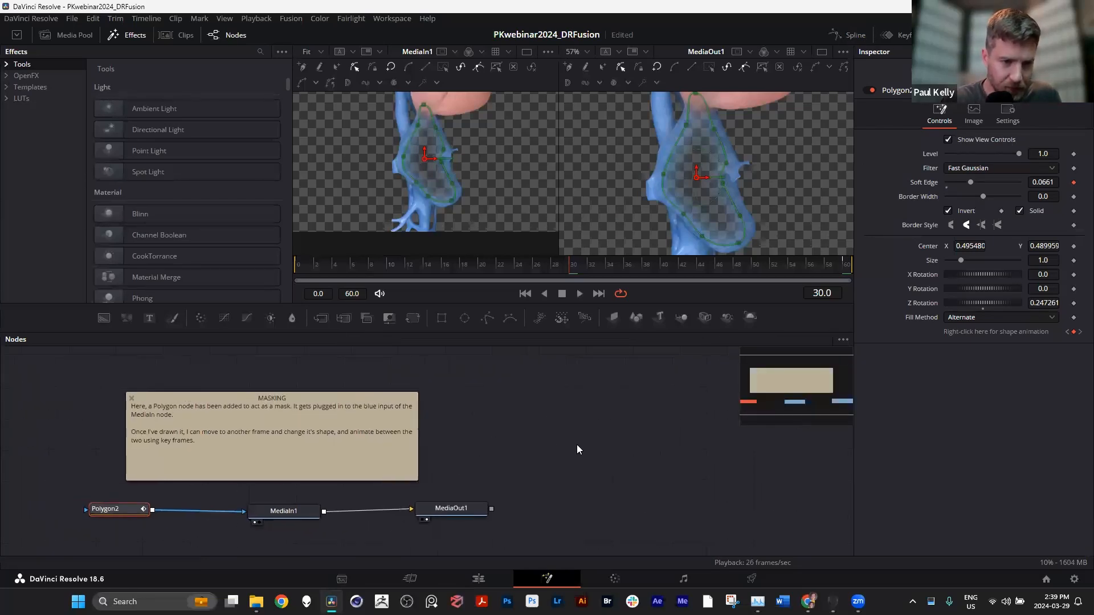
{"action": "scroll", "coordinate": [588, 423], "scroll_direction": "left", "scroll_amount": 5}
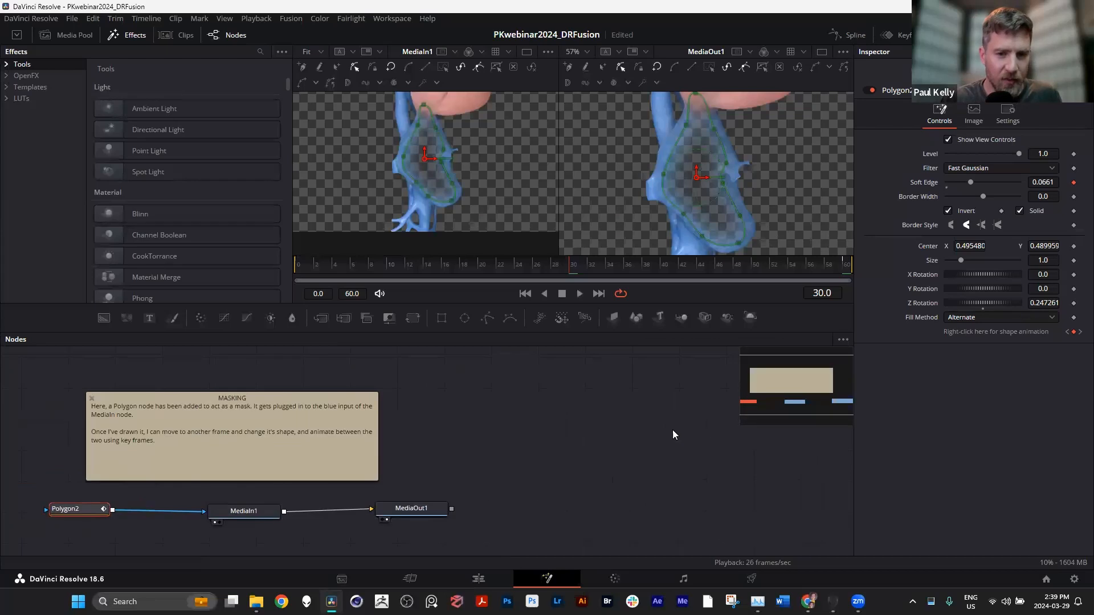
{"action": "scroll", "coordinate": [744, 435], "scroll_direction": "right", "scroll_amount": 1}
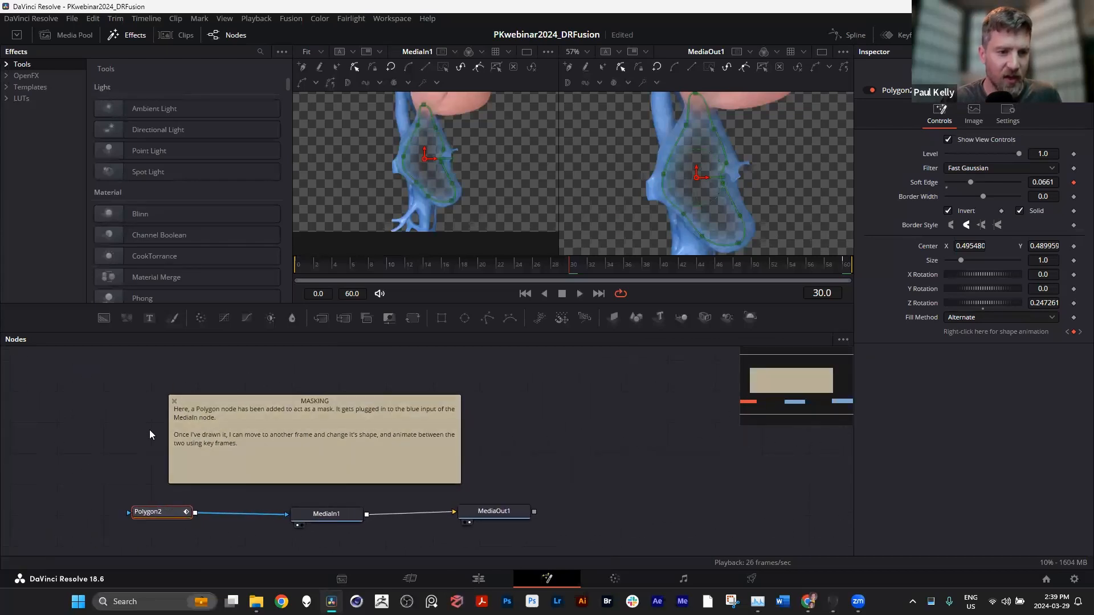
{"action": "scroll", "coordinate": [96, 438], "scroll_direction": "left", "scroll_amount": 4}
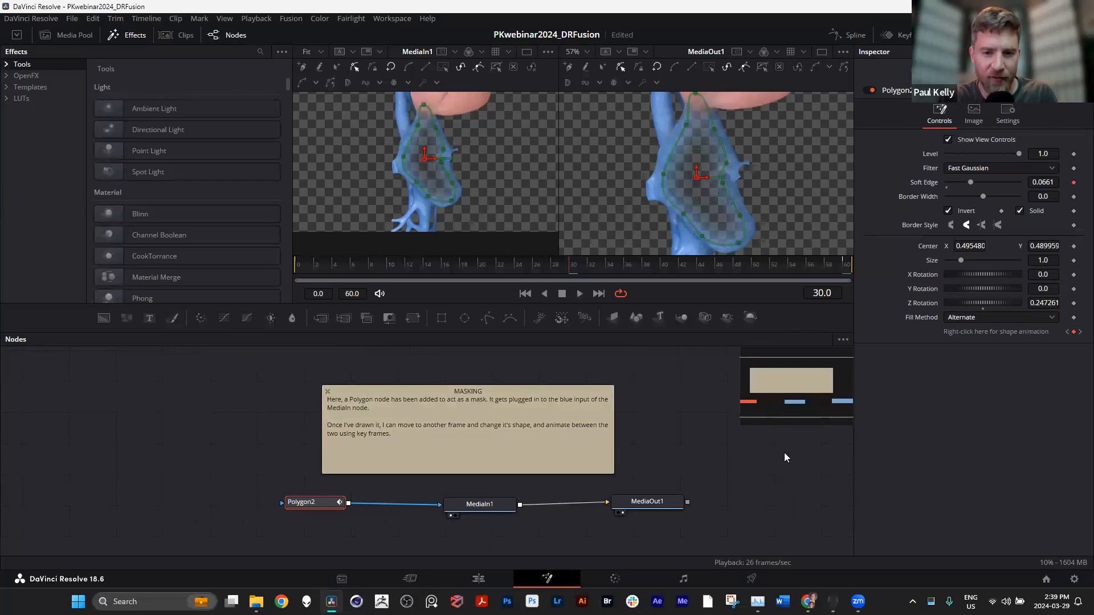
{"action": "left_click", "coordinate": [741, 446]}
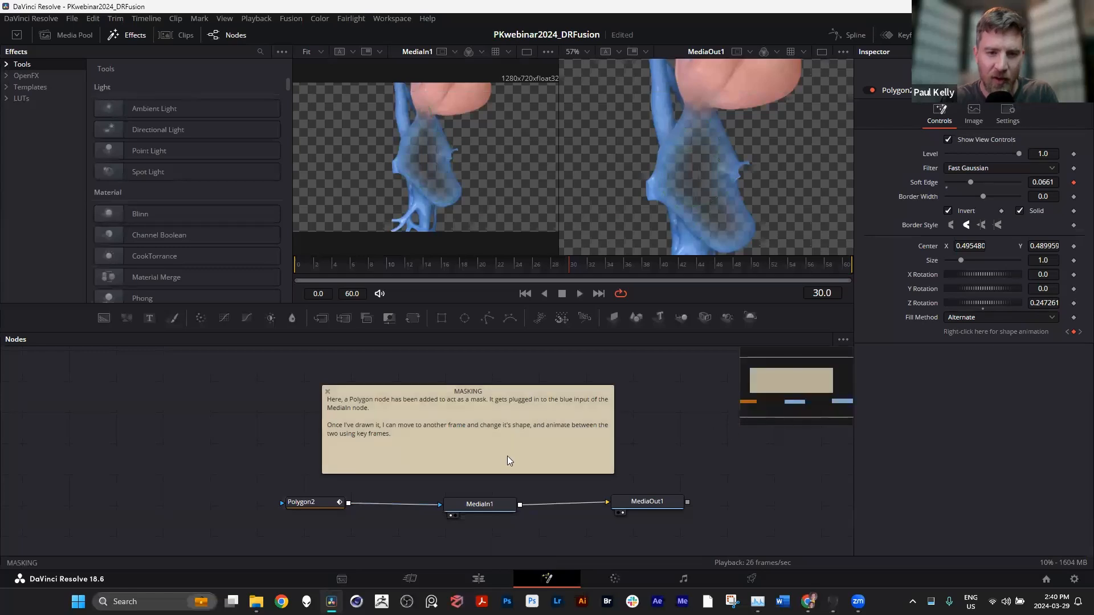
{"action": "scroll", "coordinate": [455, 456], "scroll_direction": "down", "scroll_amount": 5}
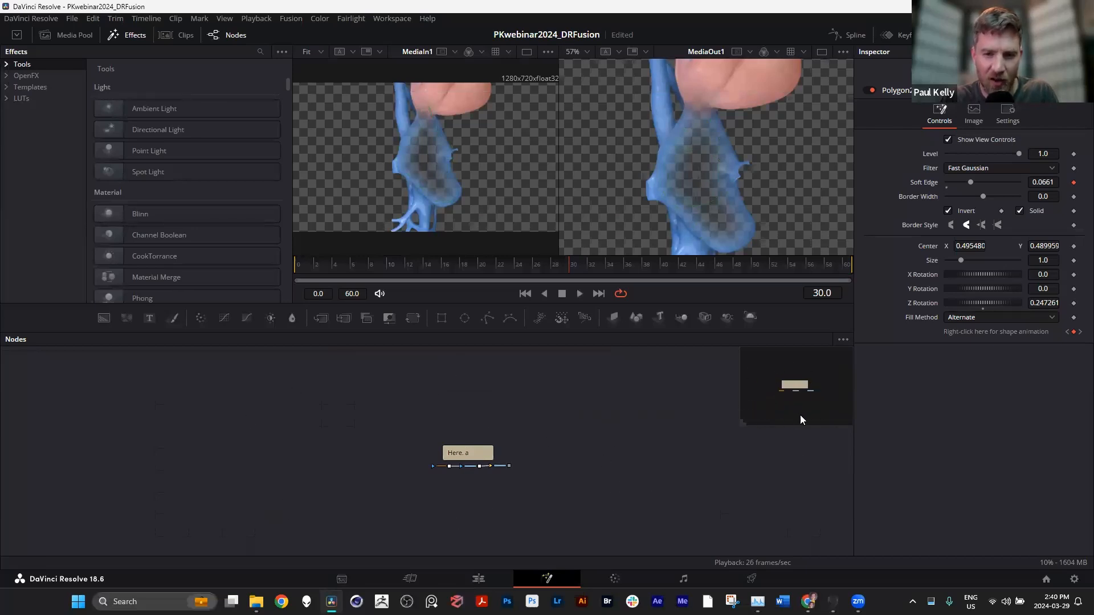
{"action": "scroll", "coordinate": [516, 504], "scroll_direction": "up", "scroll_amount": 4}
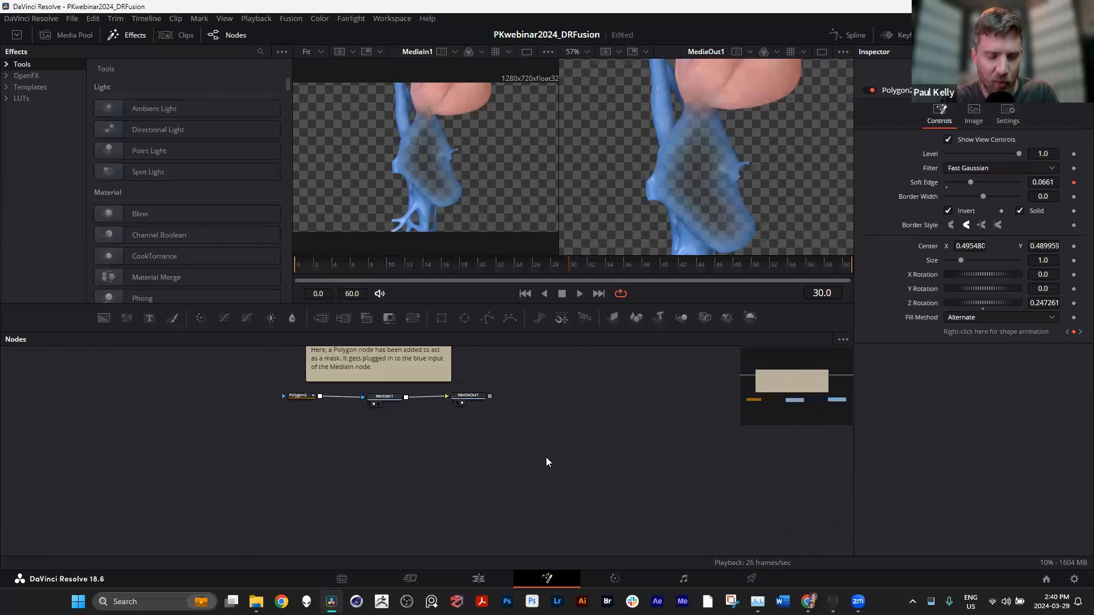
{"action": "scroll", "coordinate": [546, 456], "scroll_direction": "up", "scroll_amount": 2}
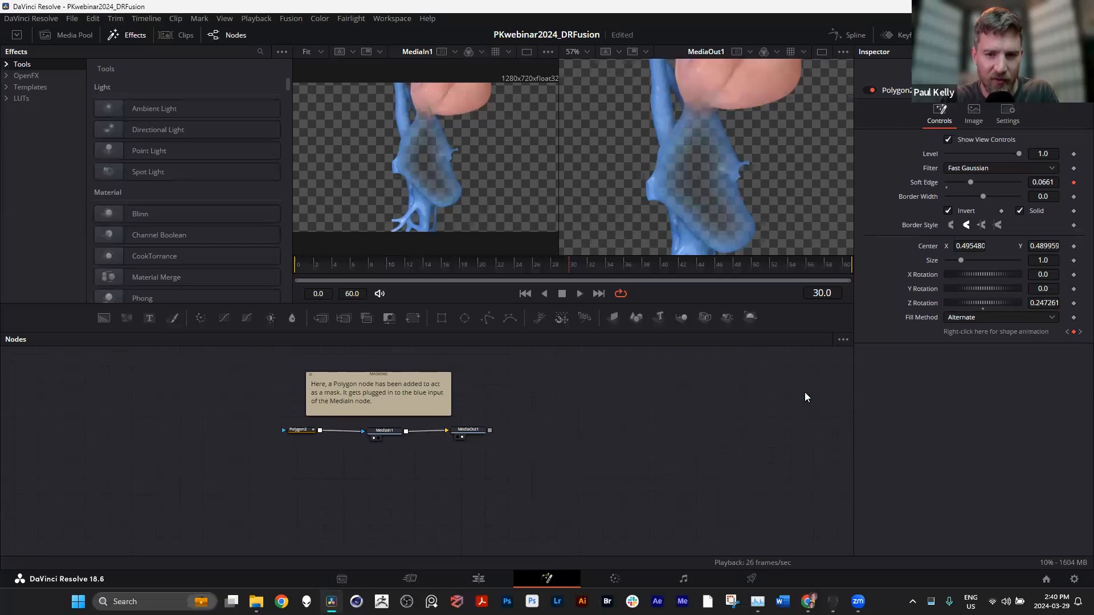
{"action": "scroll", "coordinate": [296, 504], "scroll_direction": "up", "scroll_amount": 2}
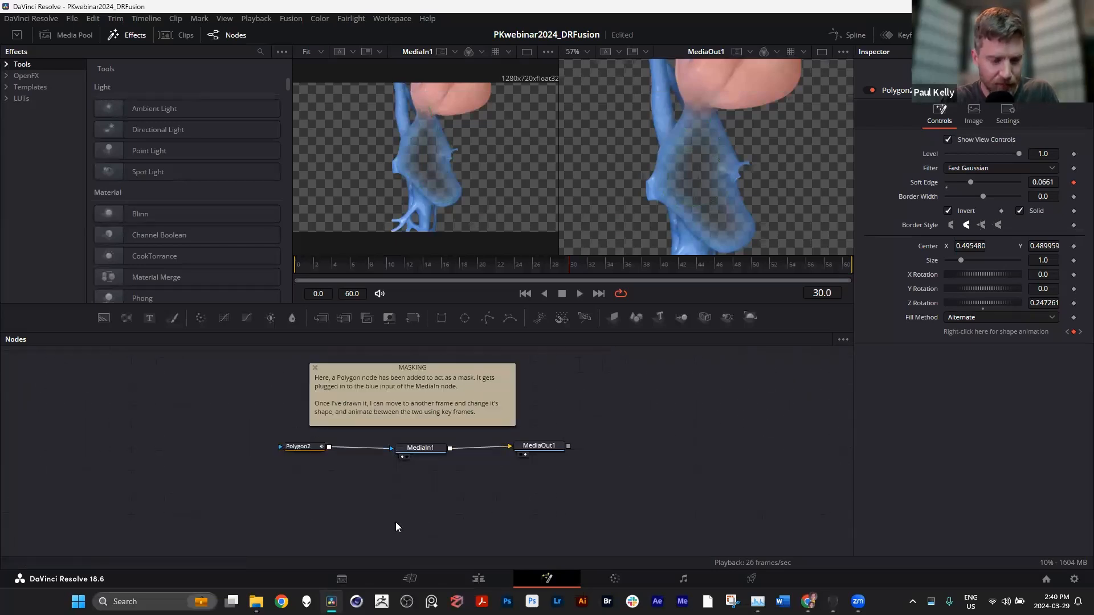
{"action": "left_click_drag", "start_coordinate": [435, 510], "coordinate": [464, 536]}
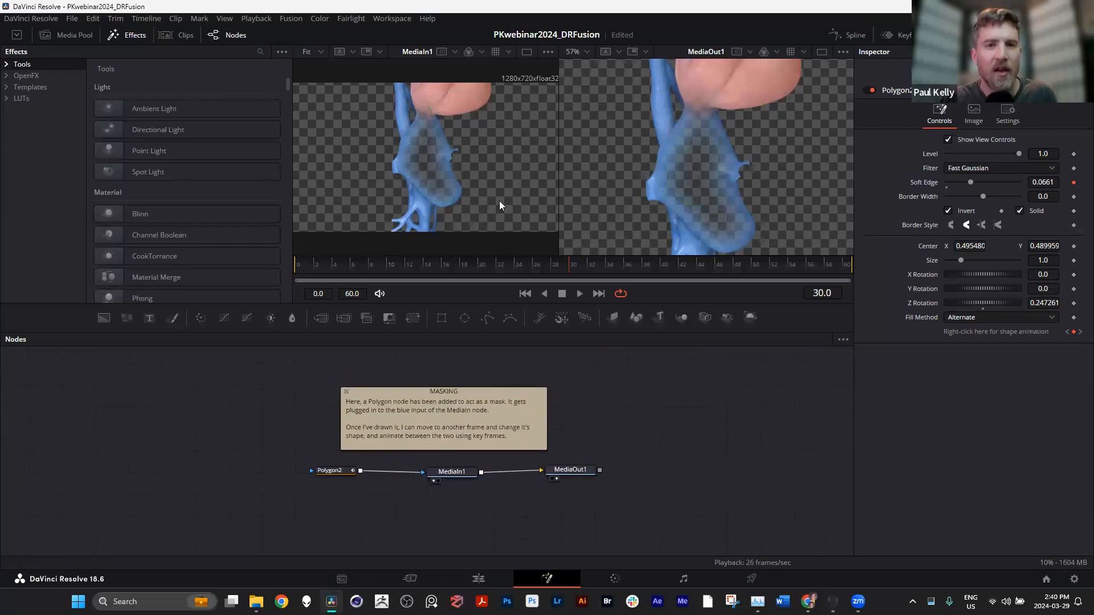
Hide the page navigation bar from the workspace
{"action": "left_click", "coordinate": [287, 19]}
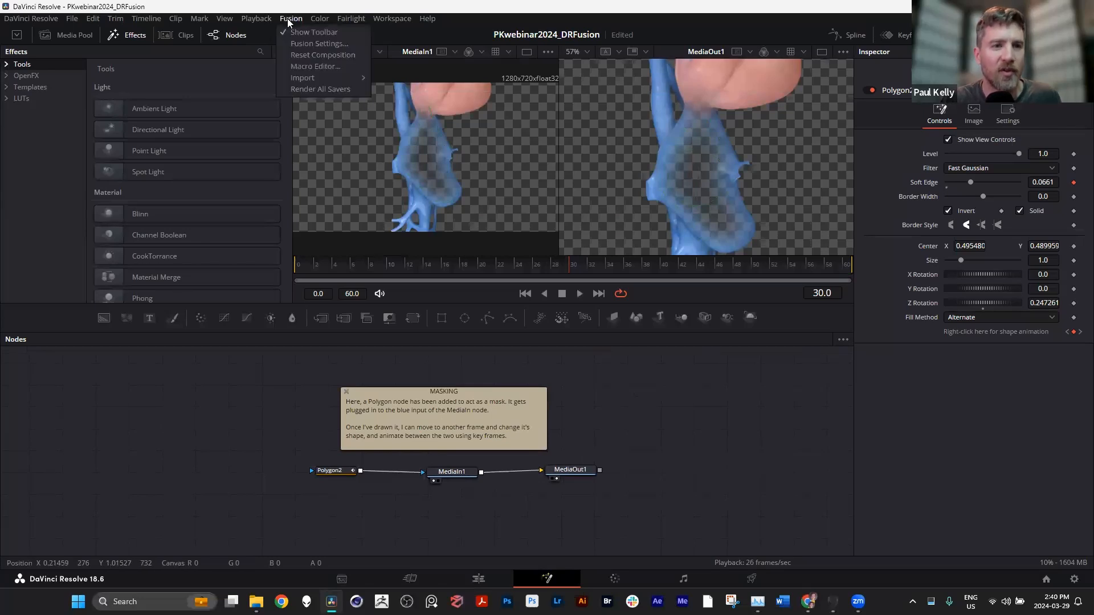
{"action": "mouse_move", "coordinate": [392, 18]}
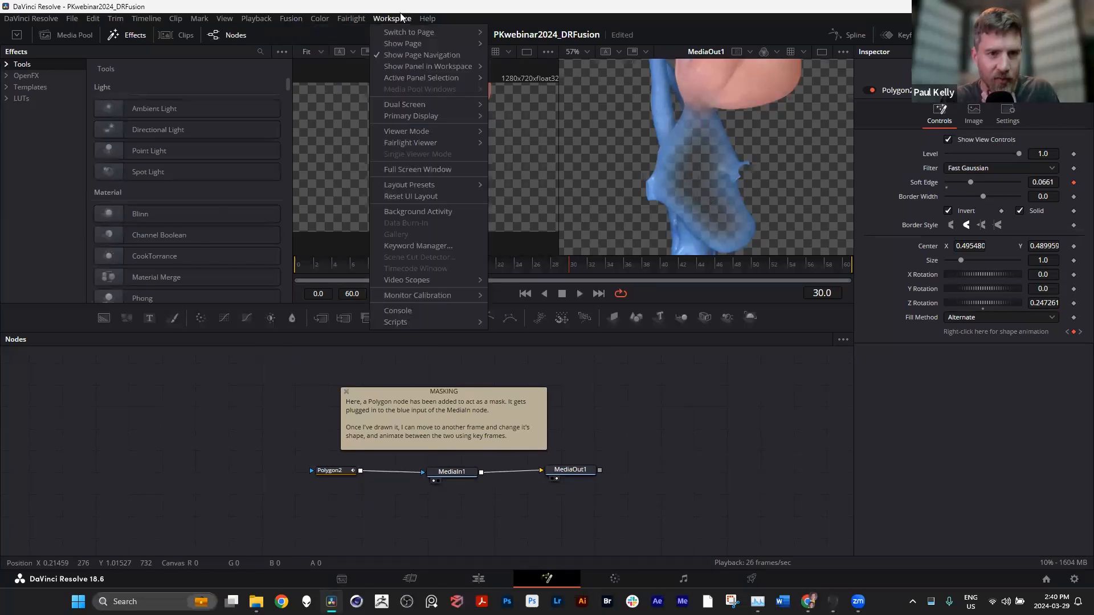
{"action": "left_click", "coordinate": [421, 56]}
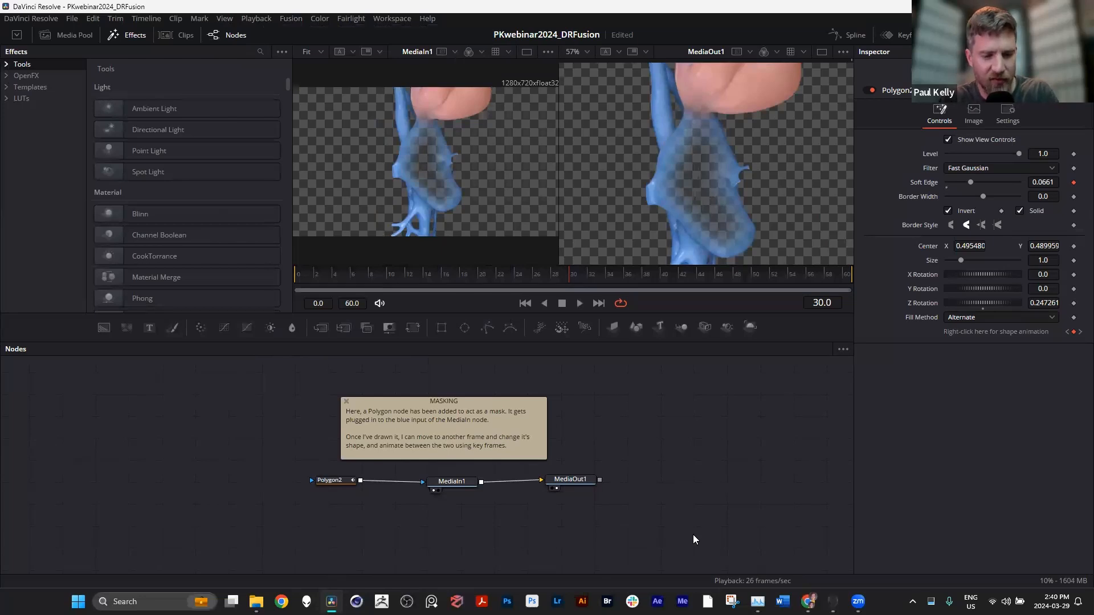
Visit the Edit and Fairlight pages, return to the Fusion page, and show the page navigation bar again
{"action": "key", "text": "shift+4"}
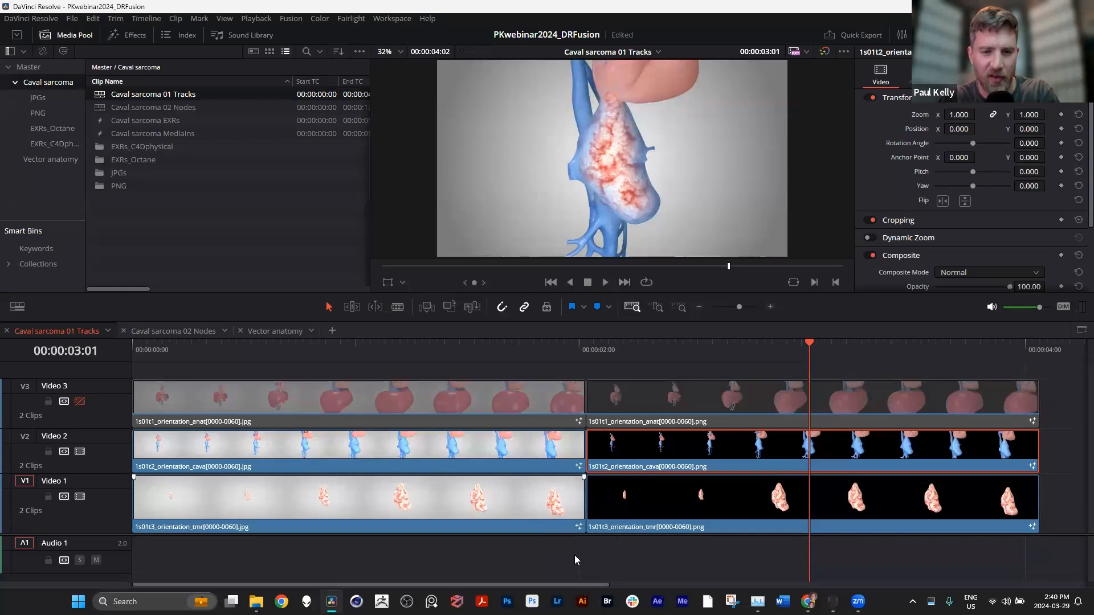
{"action": "key", "text": "shift+7"}
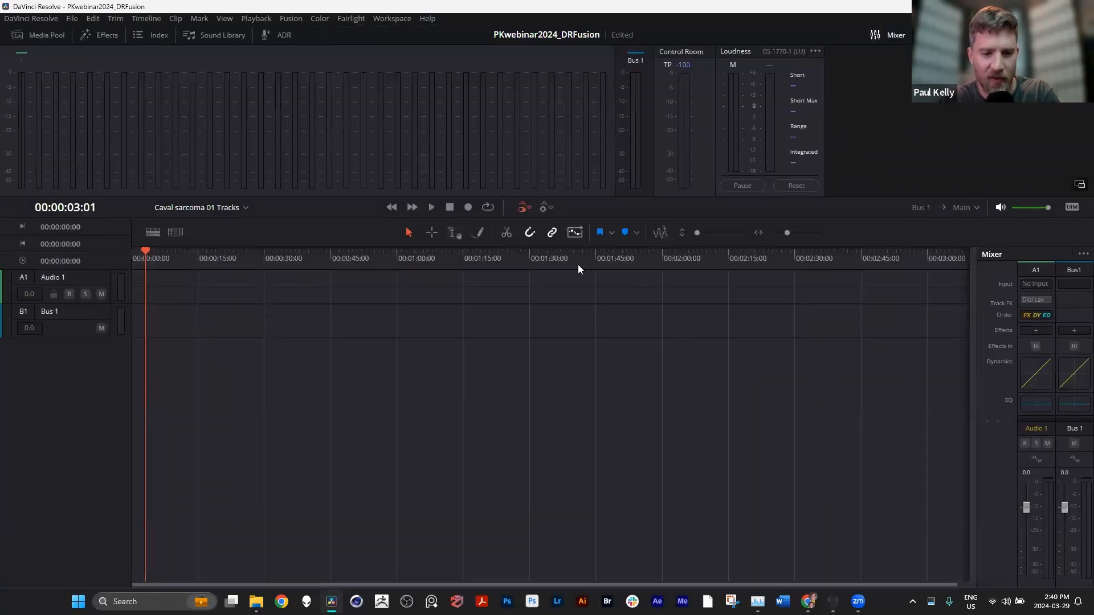
{"action": "key", "text": "shift+5"}
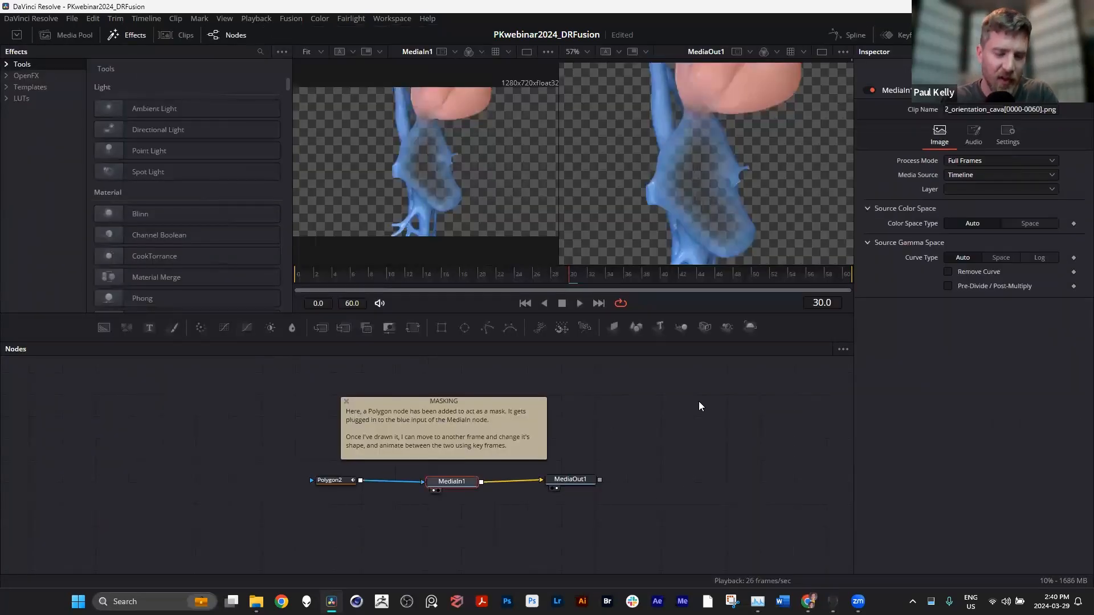
{"action": "left_click", "coordinate": [384, 21]}
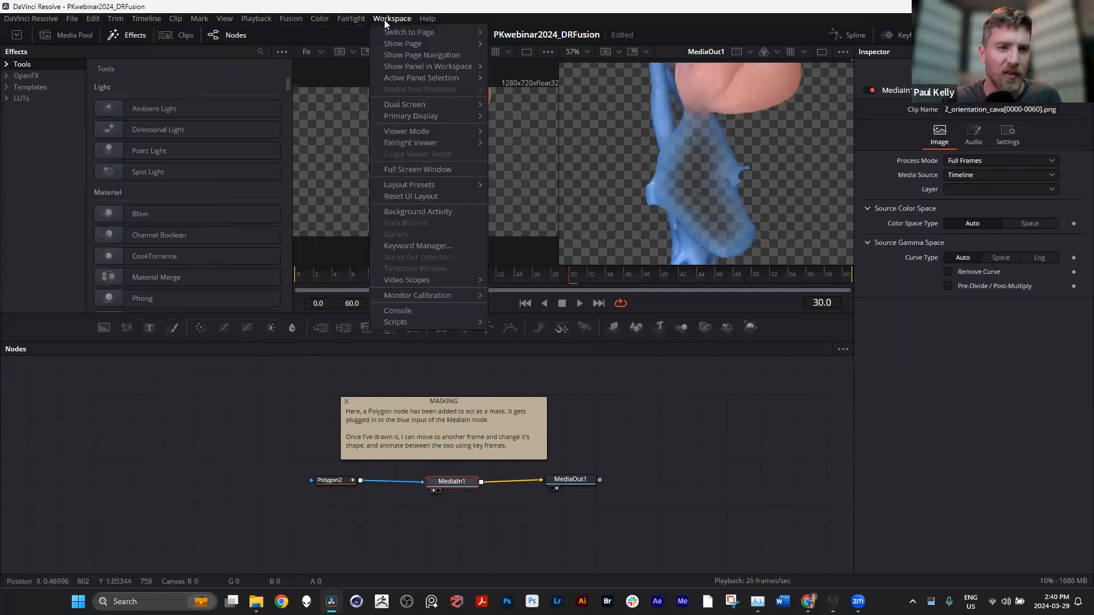
{"action": "left_click", "coordinate": [414, 54]}
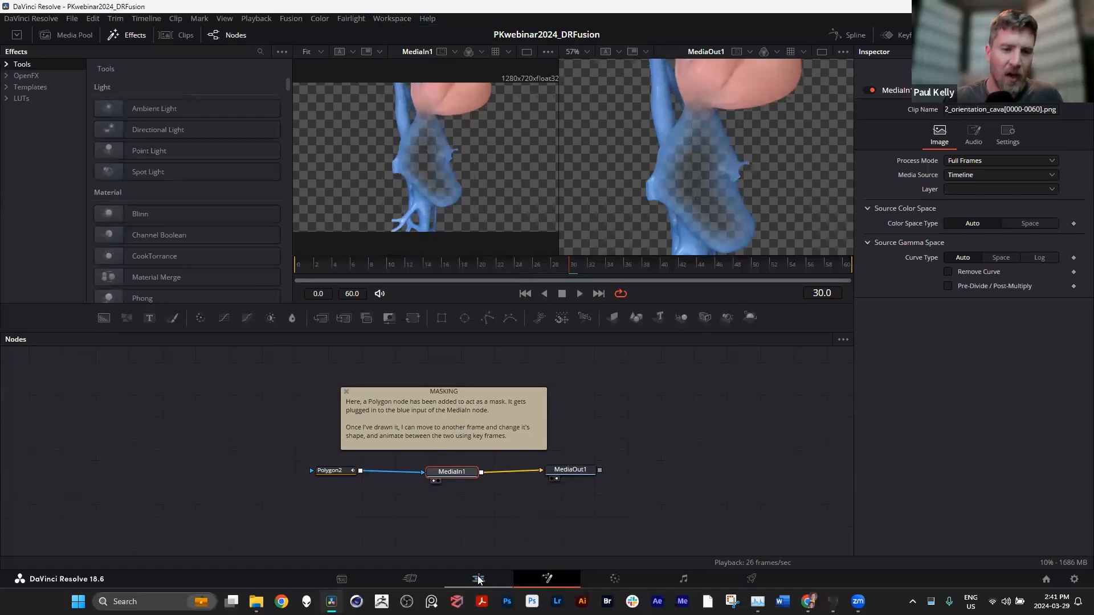
Enable the Video 3 track on the Edit page and open its 1s01t1_orientation_anat PNG clip in Fusion
{"action": "left_click", "coordinate": [480, 579]}
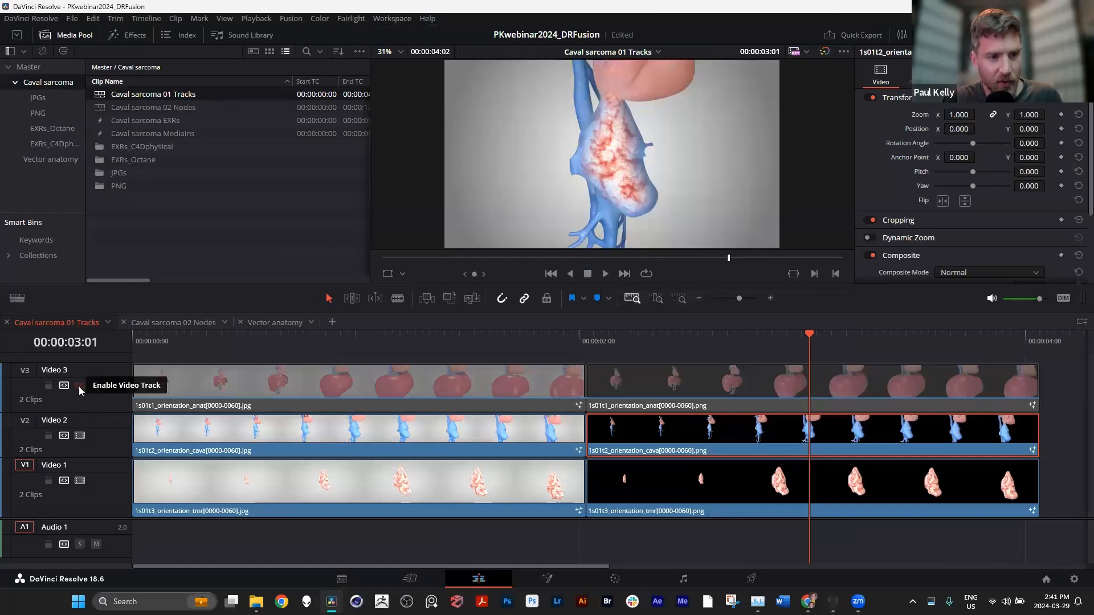
{"action": "left_click", "coordinate": [80, 386]}
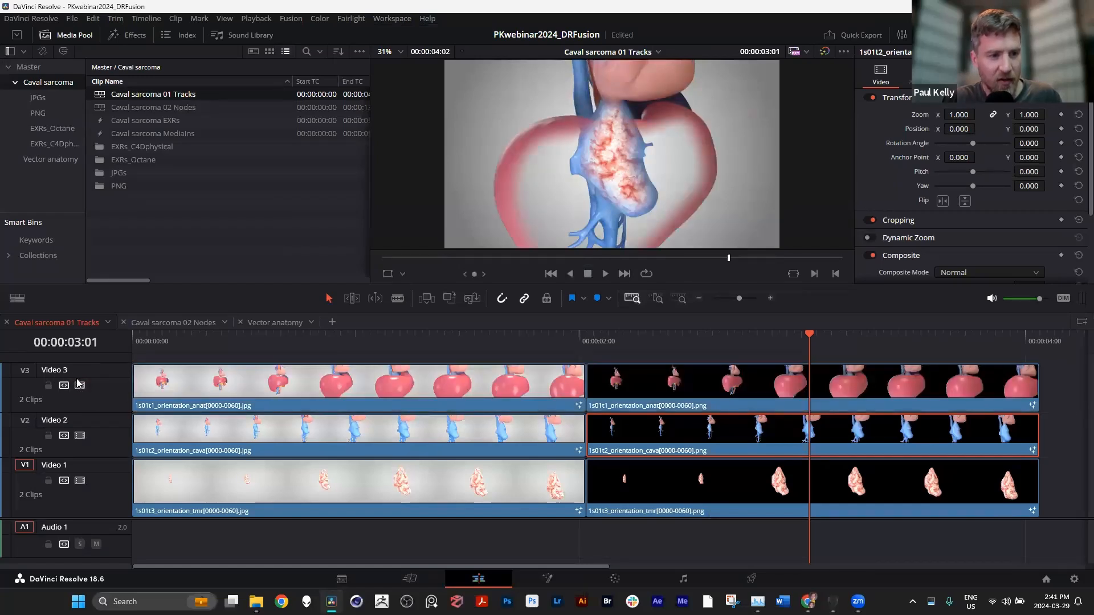
{"action": "left_click", "coordinate": [744, 388]}
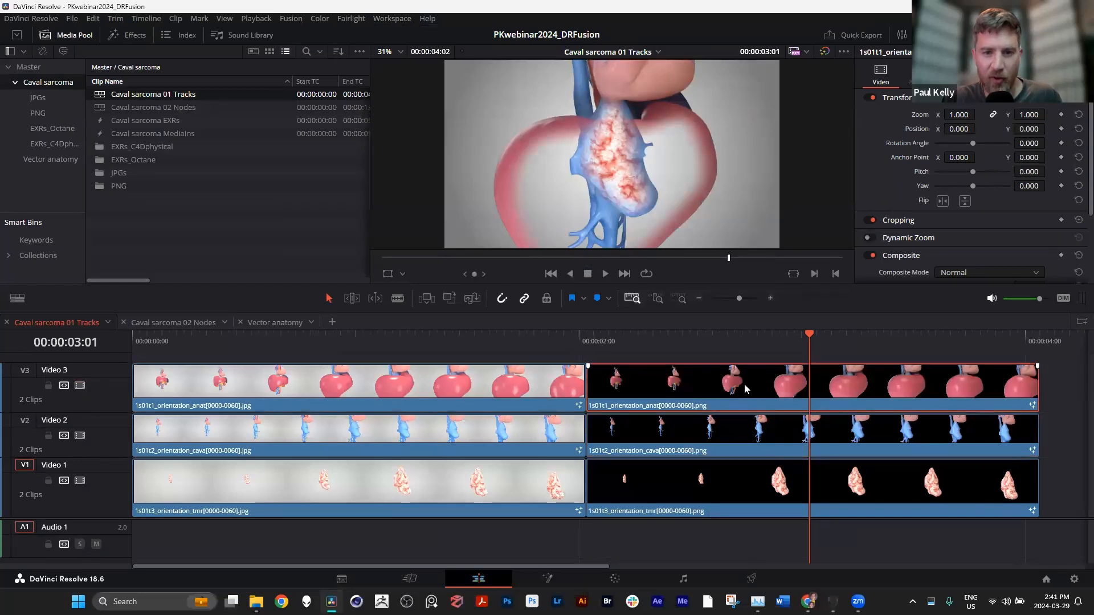
{"action": "left_click", "coordinate": [548, 580]}
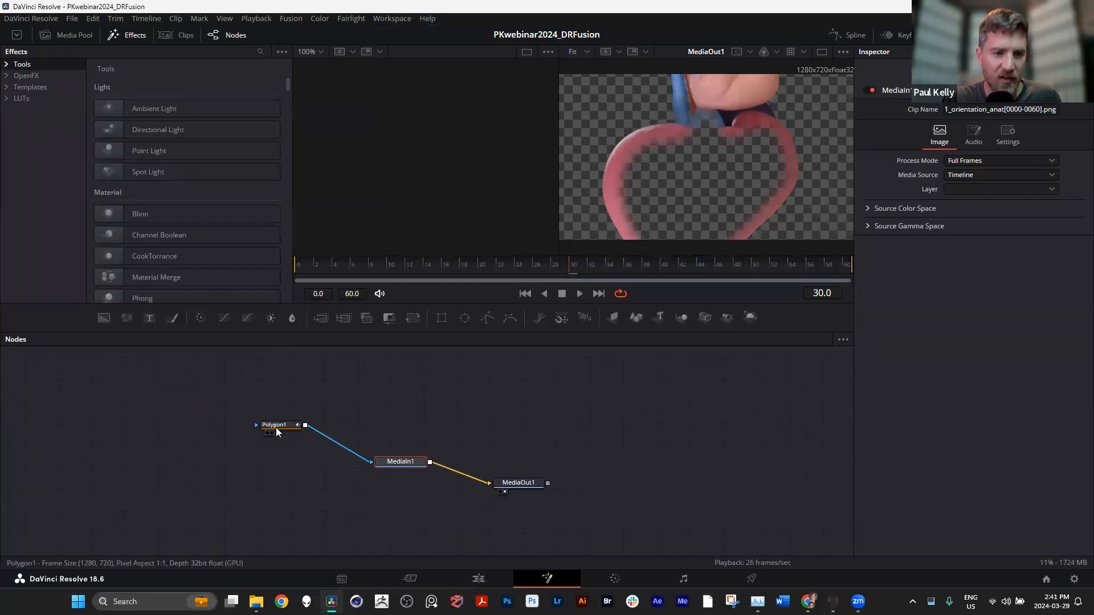
Select the Polygon1 node and scrub between frames 0 and 15 to examine its animated mask shape
{"action": "left_click", "coordinate": [276, 428]}
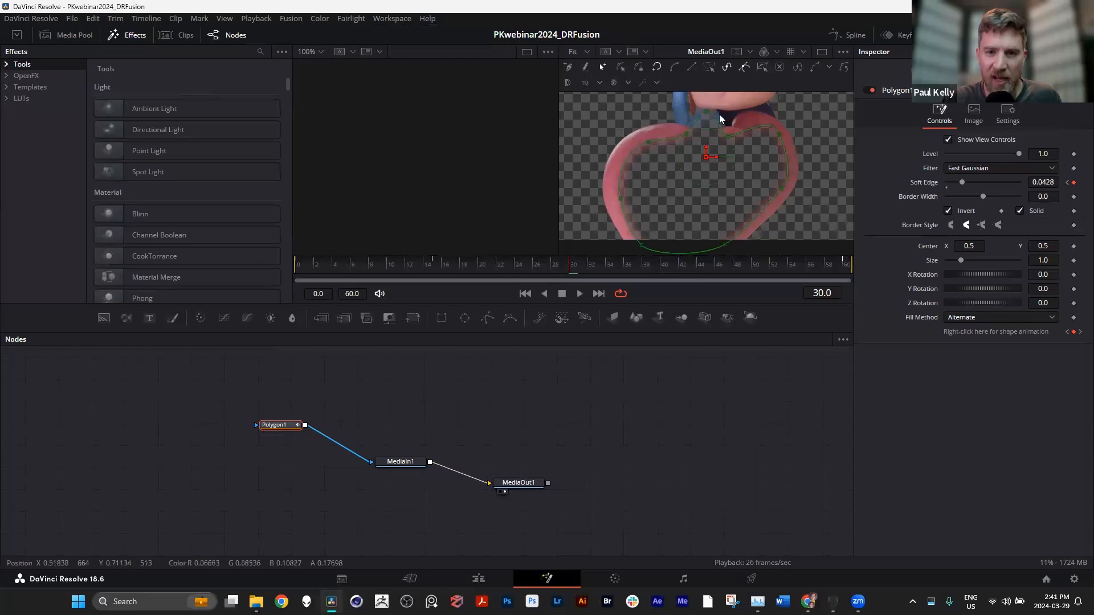
{"action": "left_click_drag", "start_coordinate": [473, 264], "coordinate": [296, 264]}
{"action": "mouse_move", "coordinate": [428, 265]}
{"action": "left_mouse_down"}
{"action": "mouse_move", "coordinate": [470, 269]}
{"action": "mouse_move", "coordinate": [435, 273]}
{"action": "left_mouse_up"}
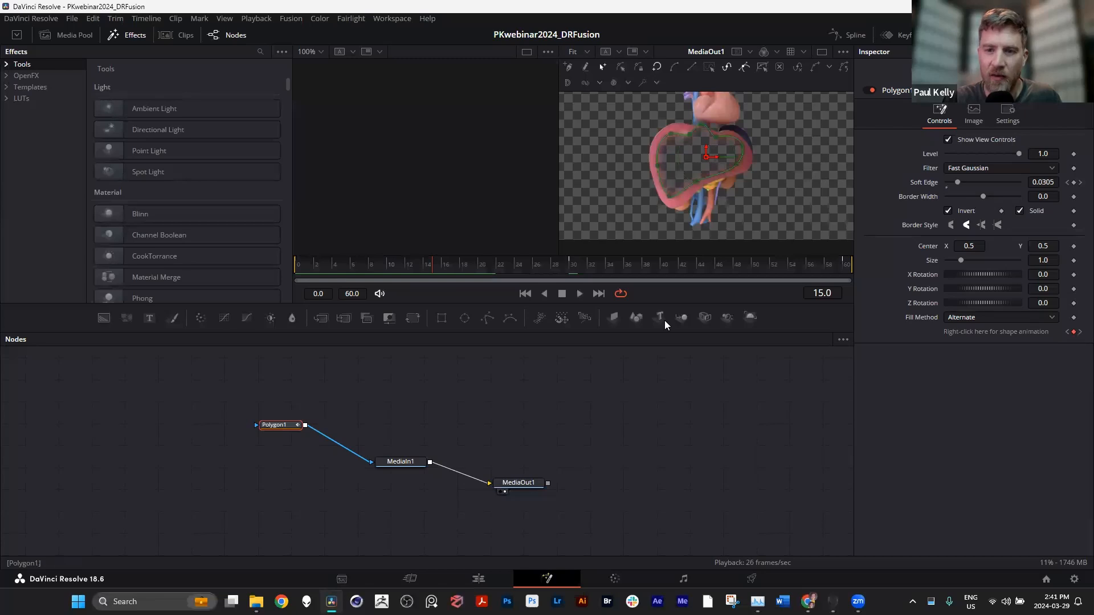
{"action": "left_click_drag", "start_coordinate": [395, 267], "coordinate": [300, 276]}
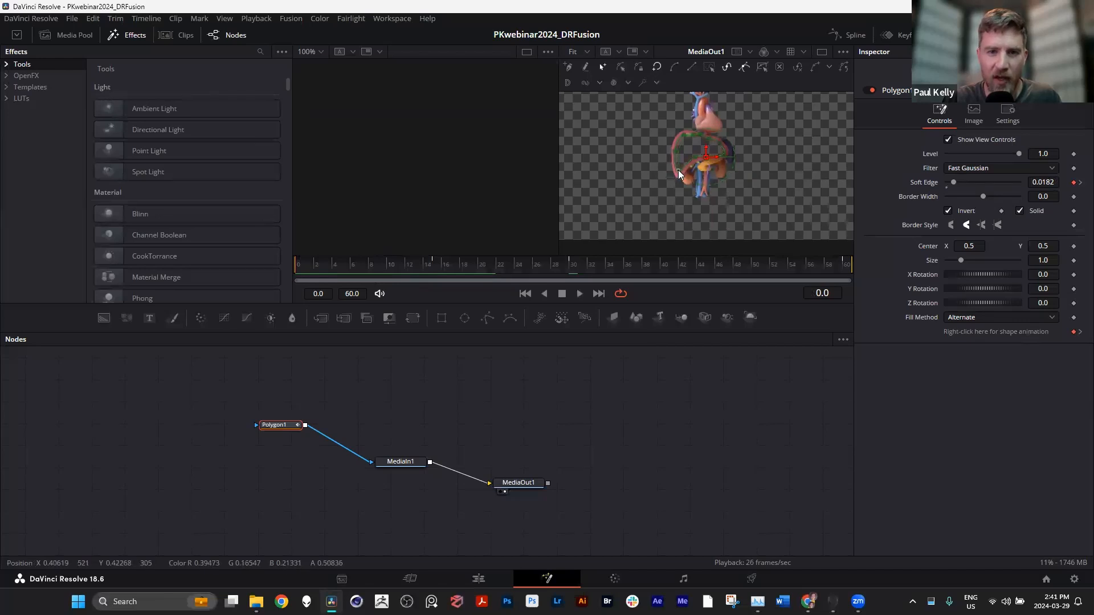
Examine the Polygon1 mask outline up close at frame 0 and in full at frame 30
{"action": "scroll", "coordinate": [685, 182], "scroll_direction": "up", "scroll_amount": 1}
{"action": "scroll", "coordinate": [698, 181], "scroll_direction": "down", "scroll_amount": 1}
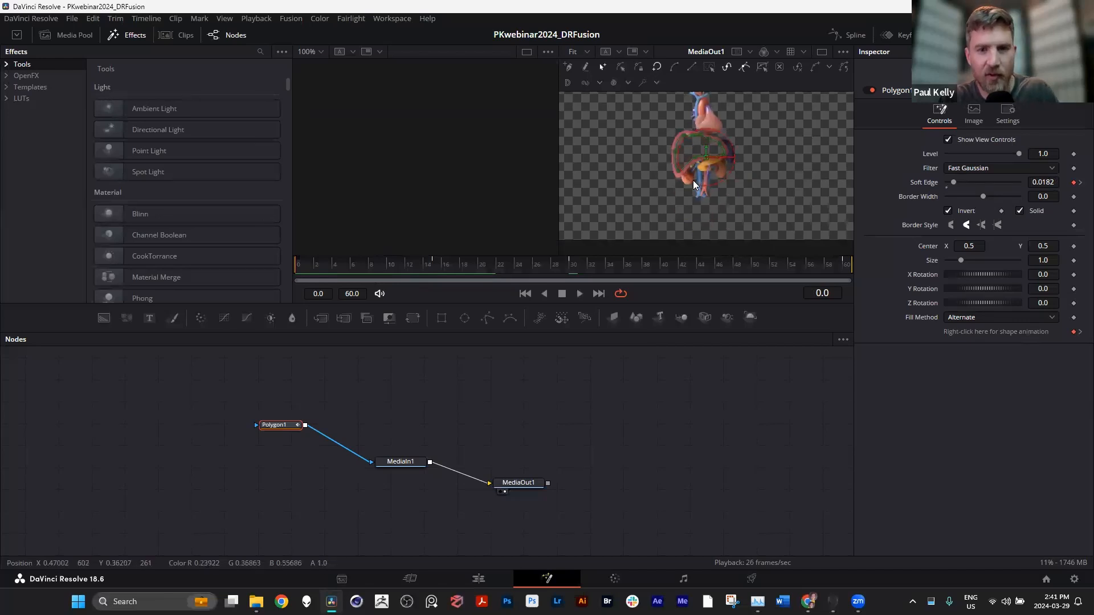
{"action": "scroll", "coordinate": [693, 180], "scroll_direction": "up", "scroll_amount": 4}
{"action": "left_click", "coordinate": [651, 155]}
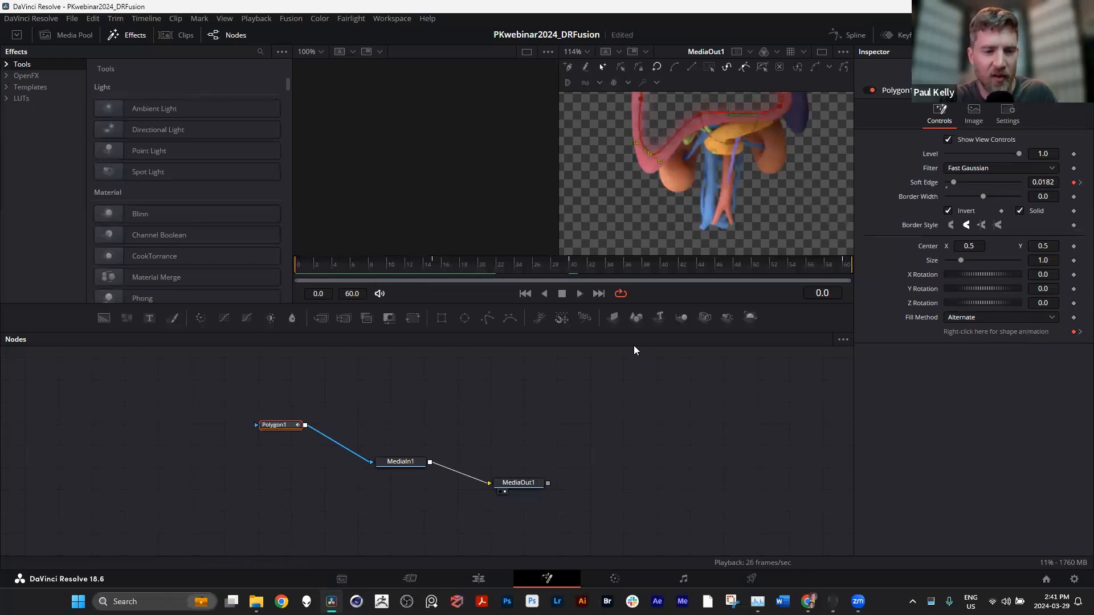
{"action": "left_click", "coordinate": [568, 267]}
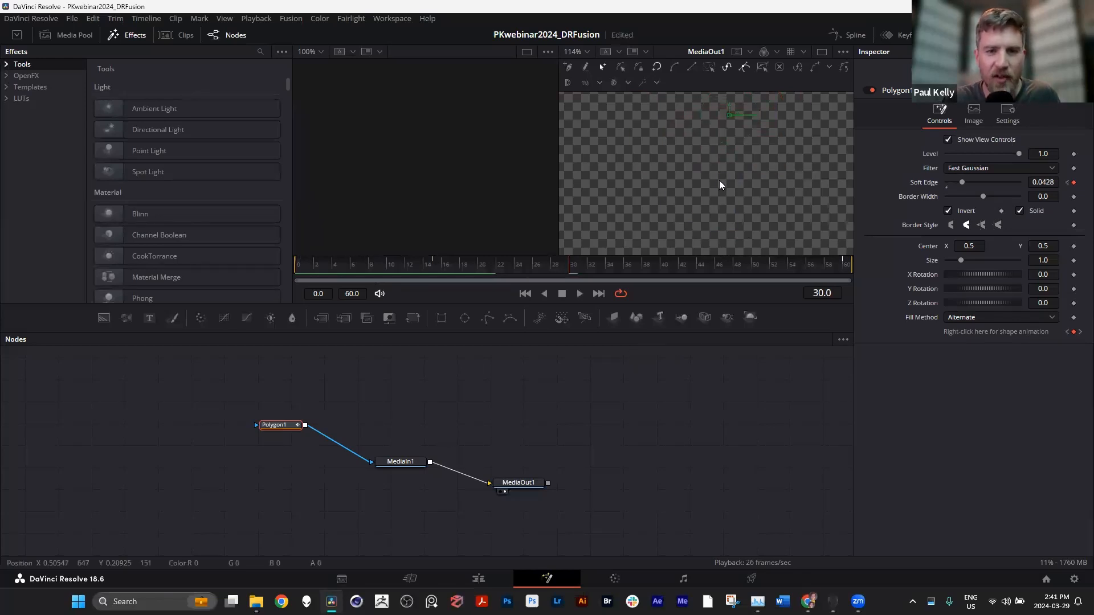
{"action": "scroll", "coordinate": [703, 201], "scroll_direction": "down", "scroll_amount": 4}
{"action": "scroll", "coordinate": [703, 202], "scroll_direction": "down", "scroll_amount": 1}
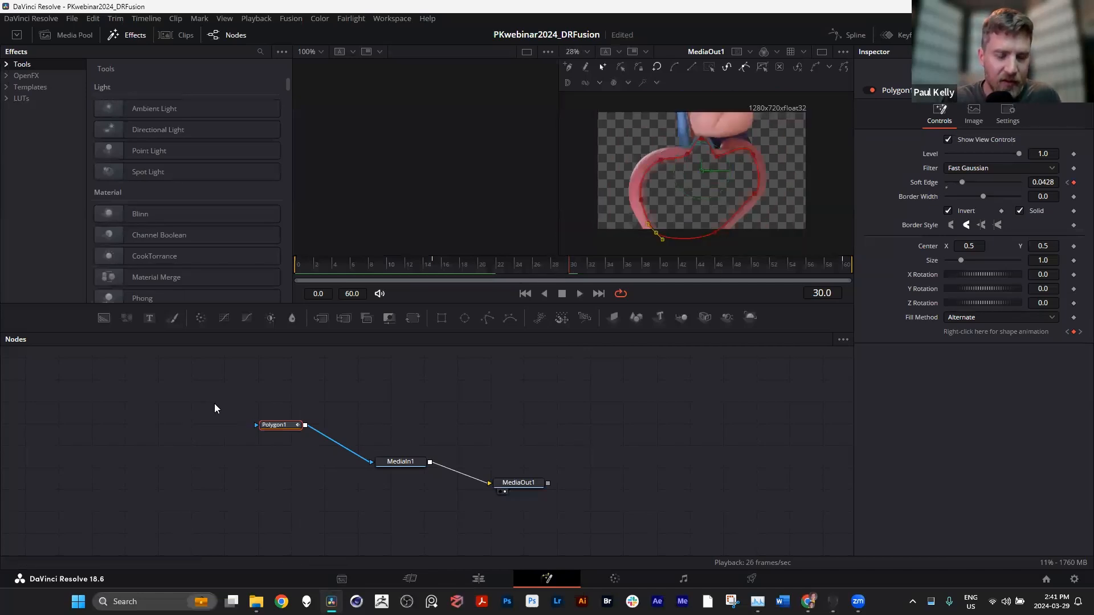
Select the Polygon1, MediaIn1 and MediaOut1 nodes together, and return to the anatomy PNG clip on the Edit page
{"action": "left_click_drag", "start_coordinate": [221, 416], "coordinate": [558, 543]}
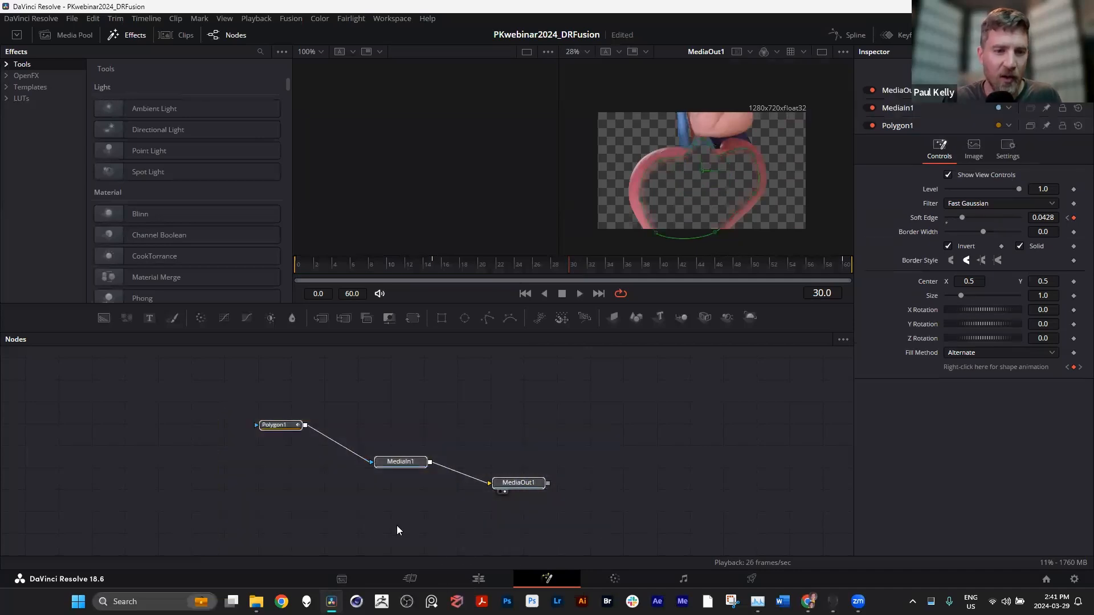
{"action": "left_click", "coordinate": [478, 579]}
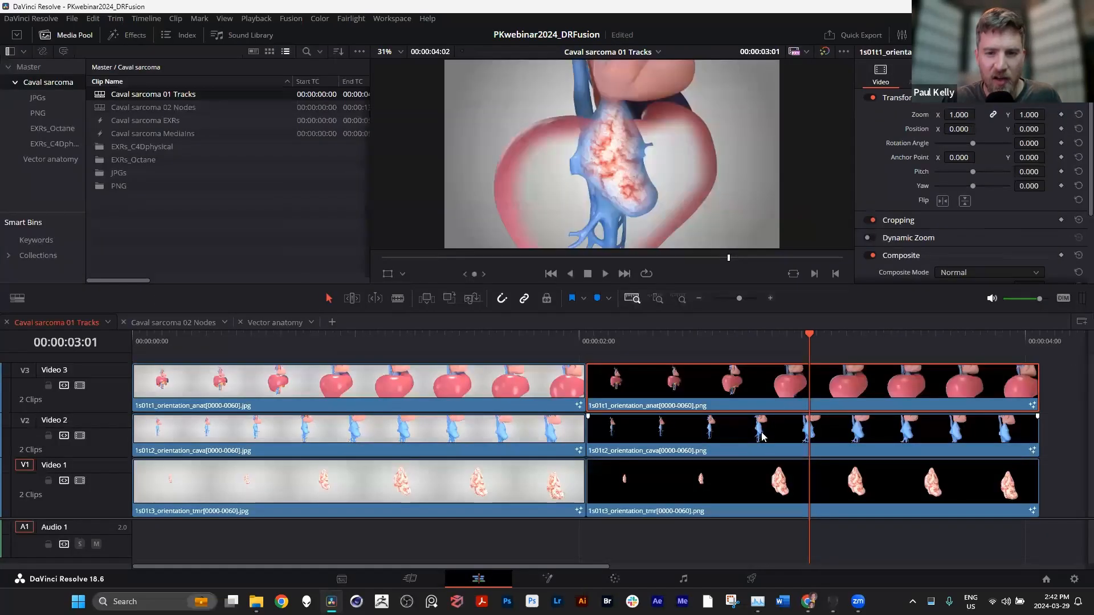
{"action": "left_click", "coordinate": [763, 406]}
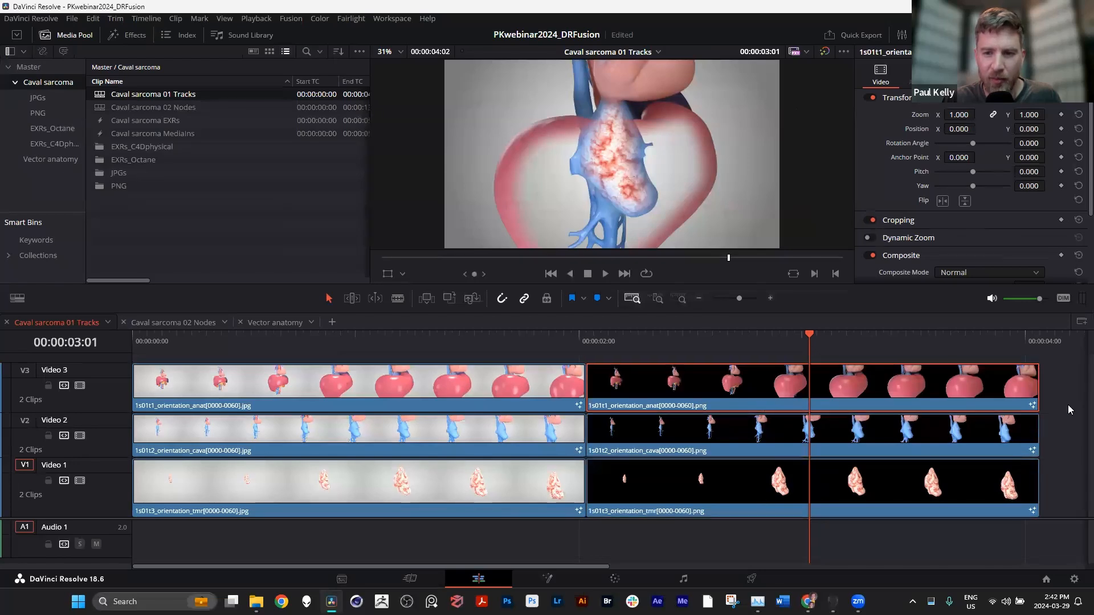
Play the layered PNG clips from 00:00:02:04, park the playhead at 00:00:03:00, and slightly reduce the Video 1 track height
{"action": "left_click", "coordinate": [608, 342]}
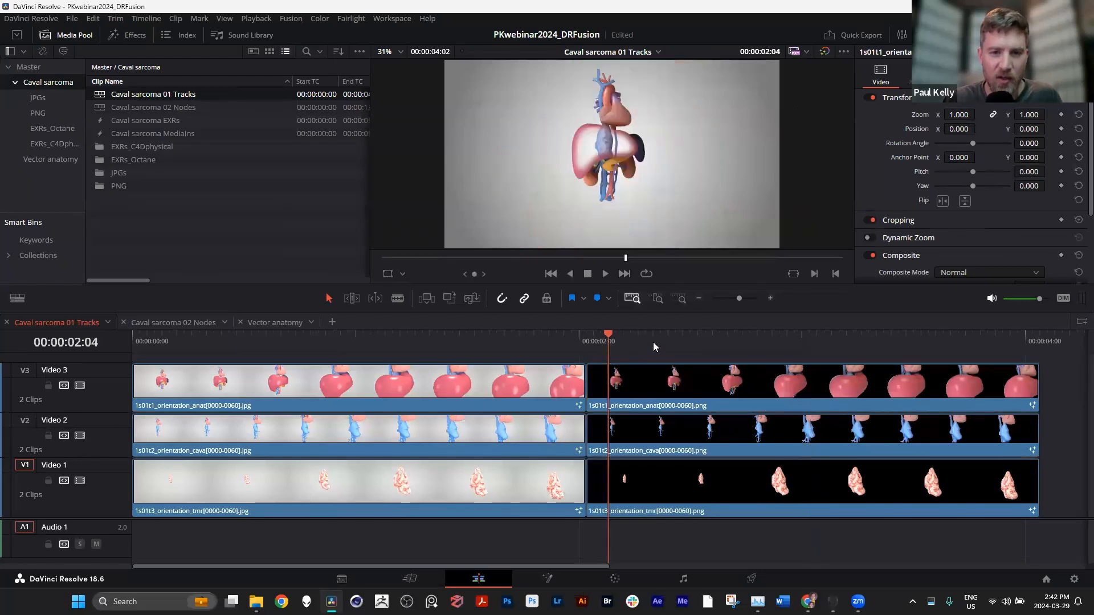
{"action": "key", "text": "space"}
{"action": "key", "text": "space"}
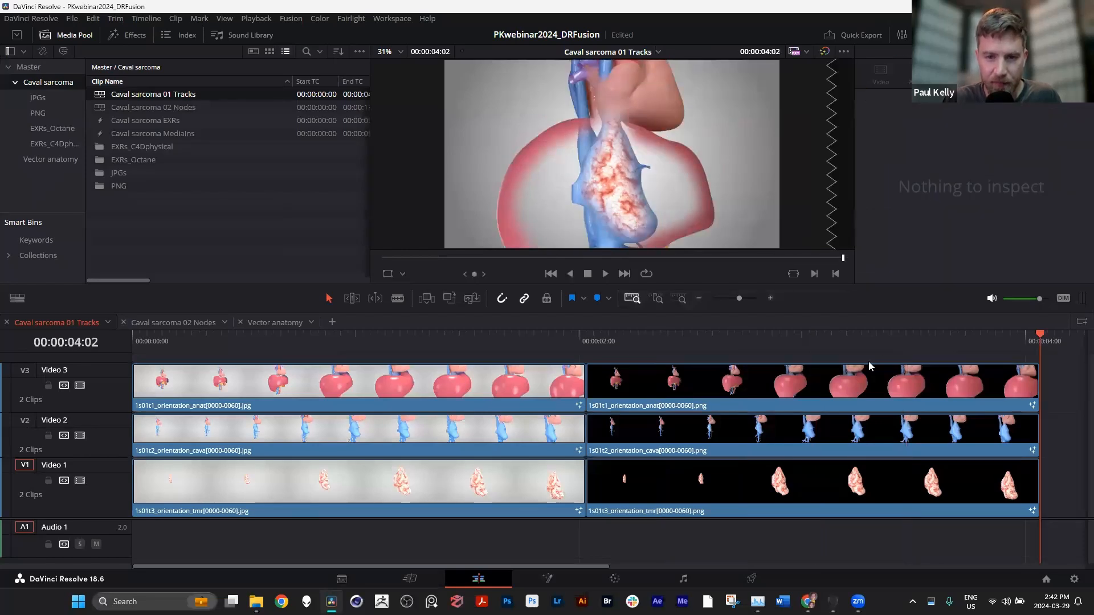
{"action": "left_click", "coordinate": [804, 339]}
{"action": "left_click_drag", "start_coordinate": [85, 459], "coordinate": [84, 467]}
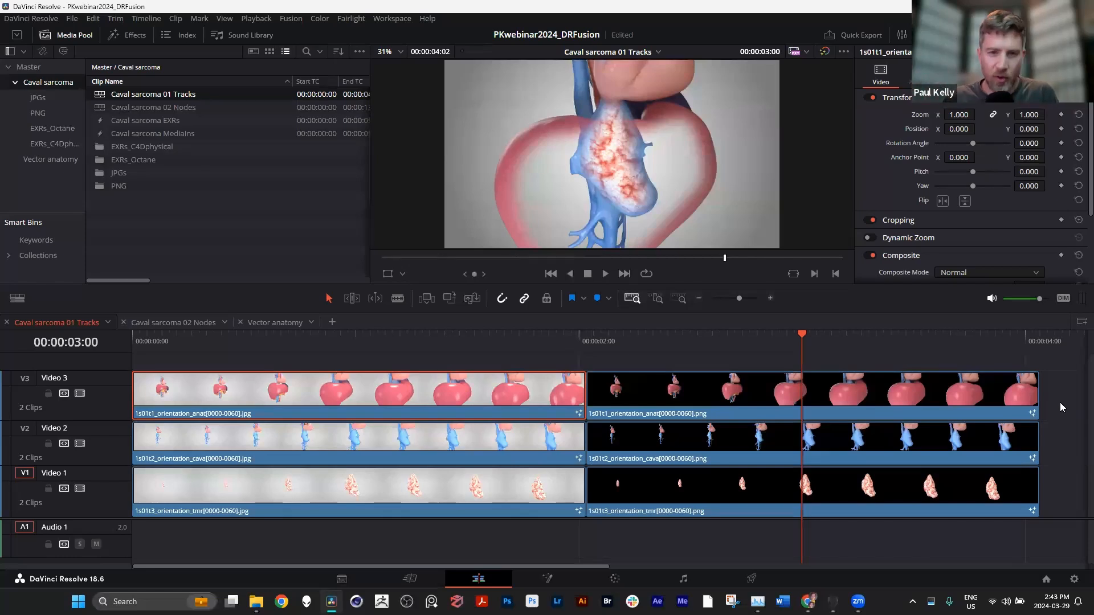
Switch to the Caval sarcoma 02 Nodes timeline and open the Caval sarcoma MediaIns clip in Fusion at 00:00:01:01
{"action": "left_click", "coordinate": [186, 325]}
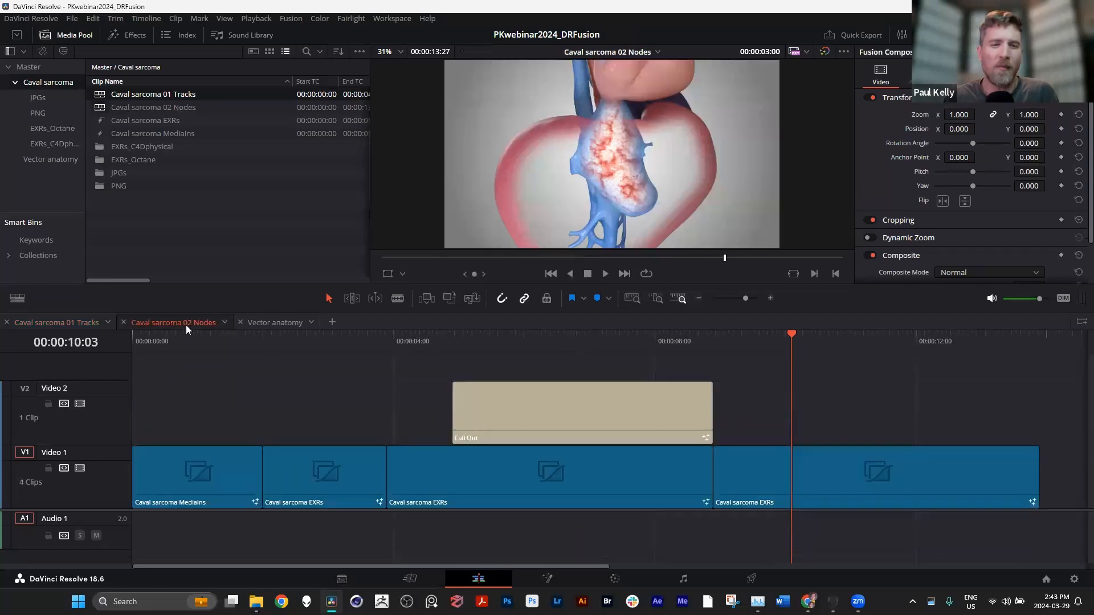
{"action": "left_click", "coordinate": [318, 342]}
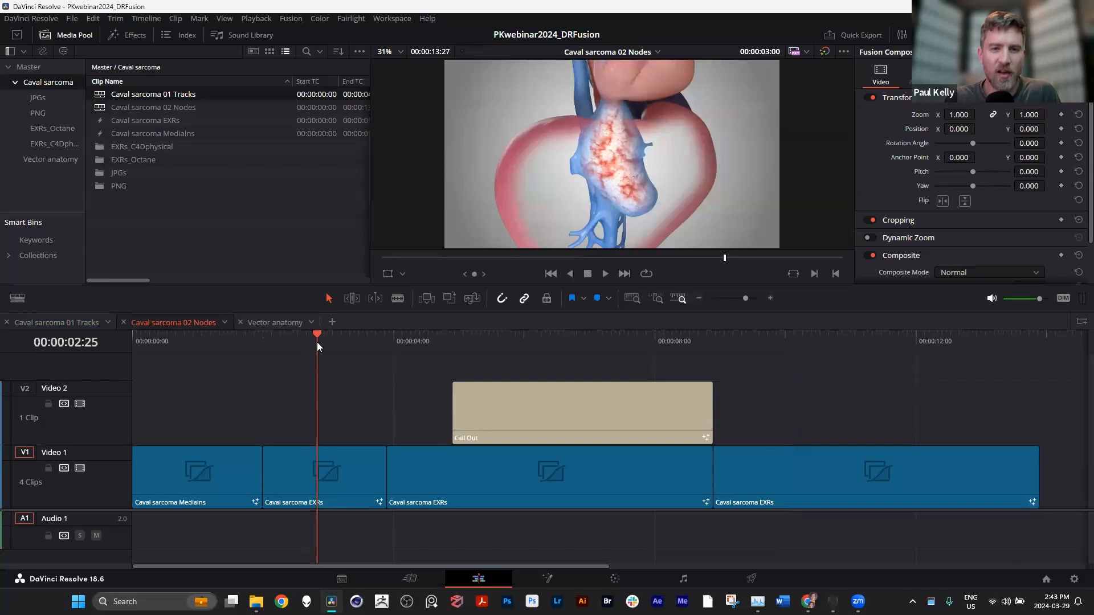
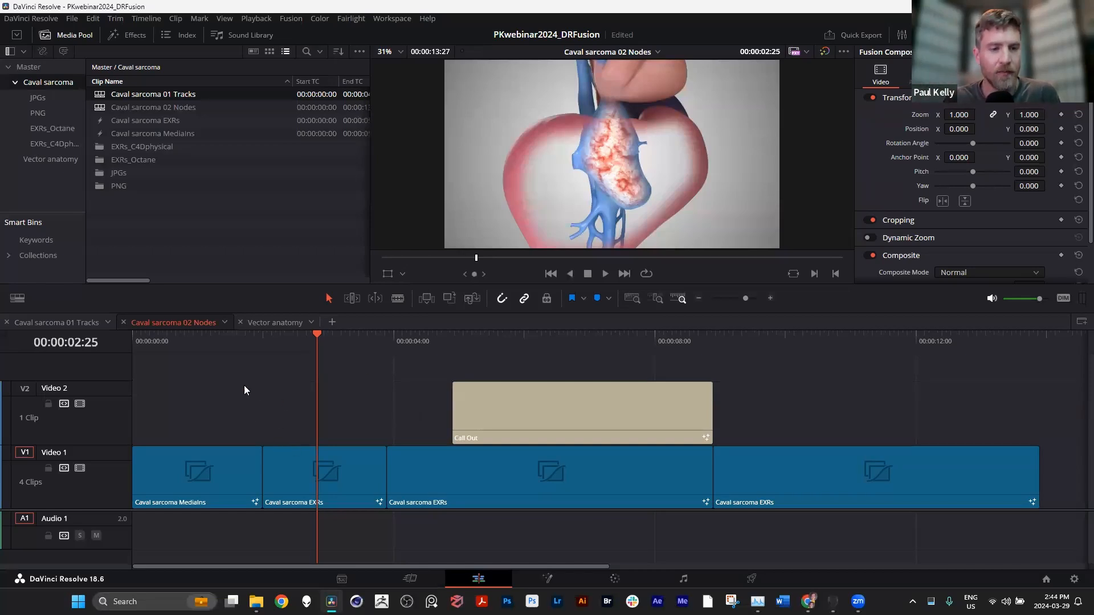
{"action": "left_click", "coordinate": [200, 340]}
{"action": "left_click", "coordinate": [221, 481]}
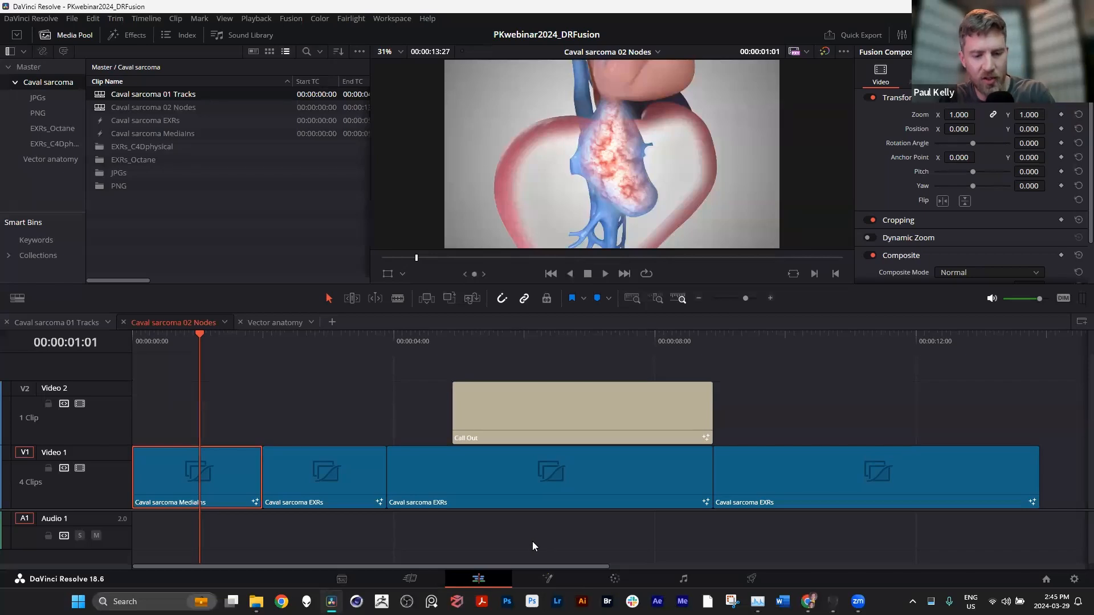
{"action": "key", "text": "shift+5"}
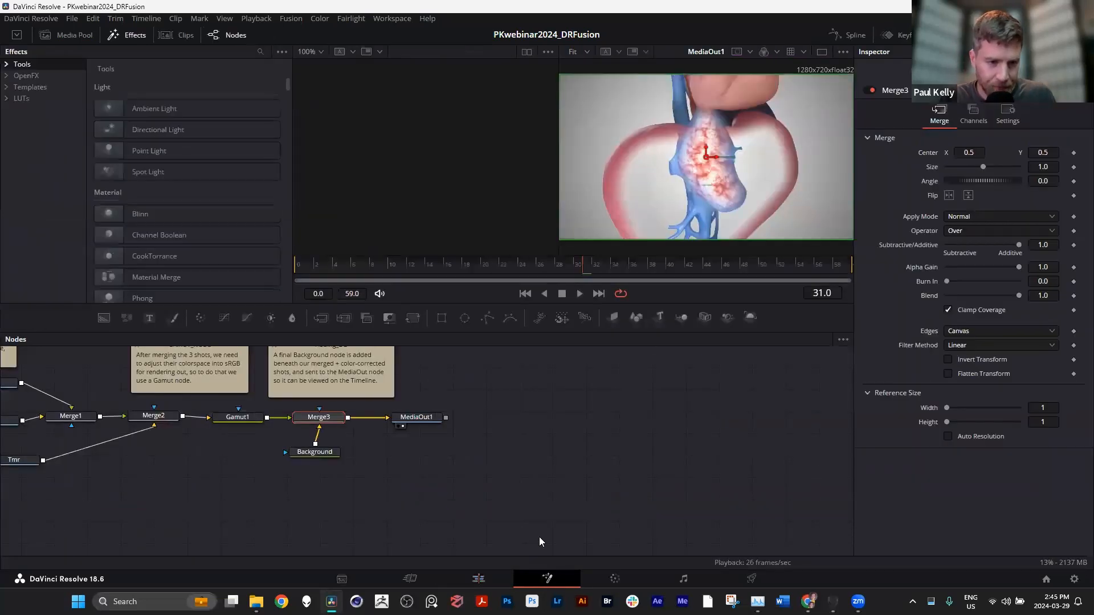
Show the Tmr node in the first viewer and shift it slightly within the node graph
{"action": "left_click_drag", "start_coordinate": [334, 506], "coordinate": [627, 532]}
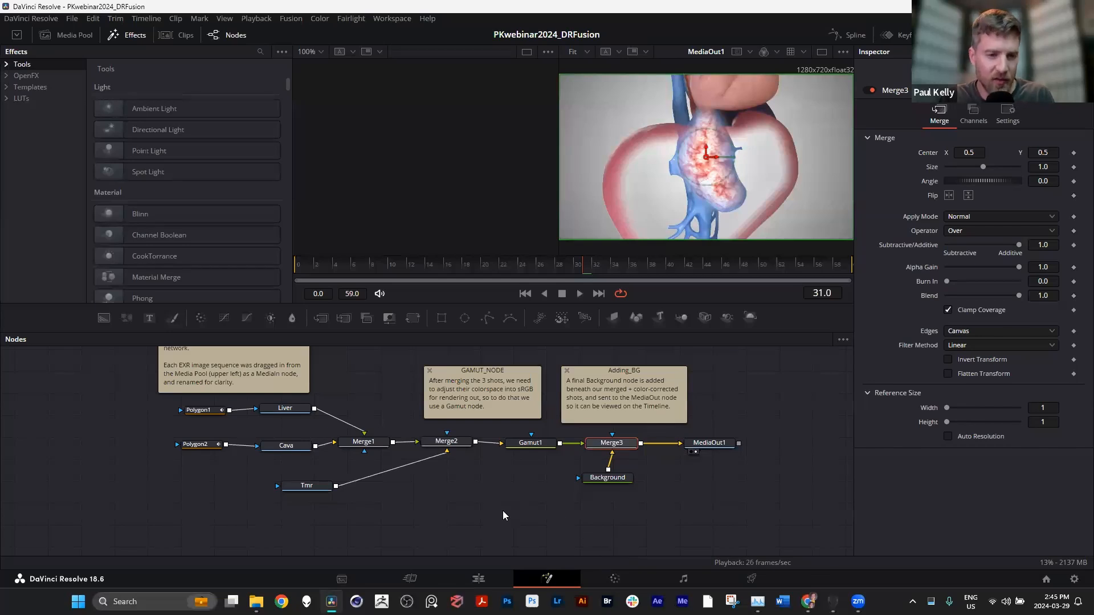
{"action": "scroll", "coordinate": [504, 501], "scroll_direction": "up", "scroll_amount": 2}
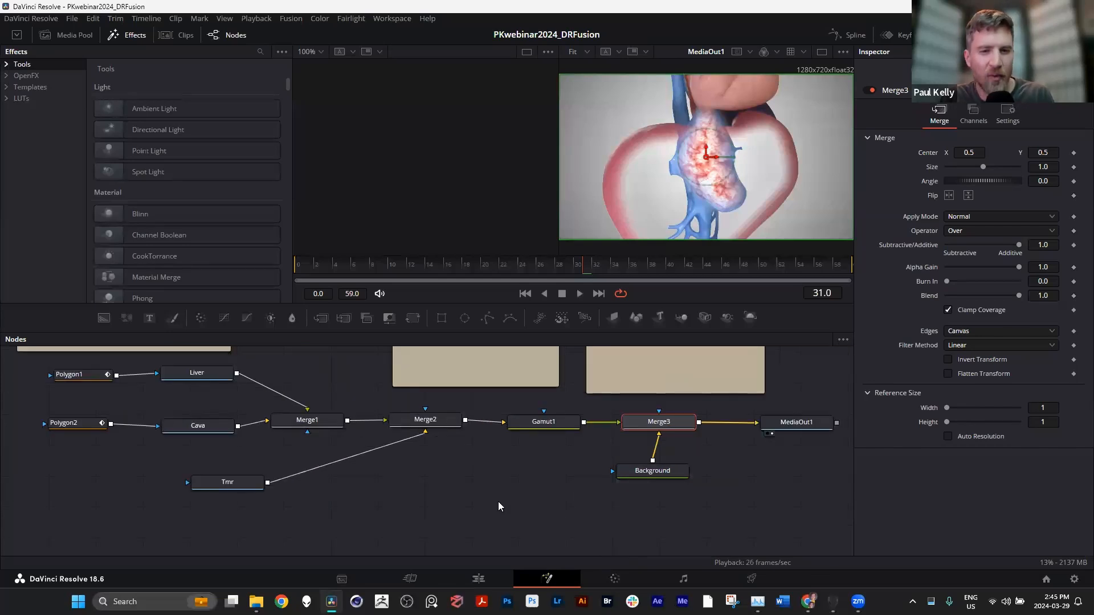
{"action": "left_click_drag", "start_coordinate": [464, 492], "coordinate": [475, 541]}
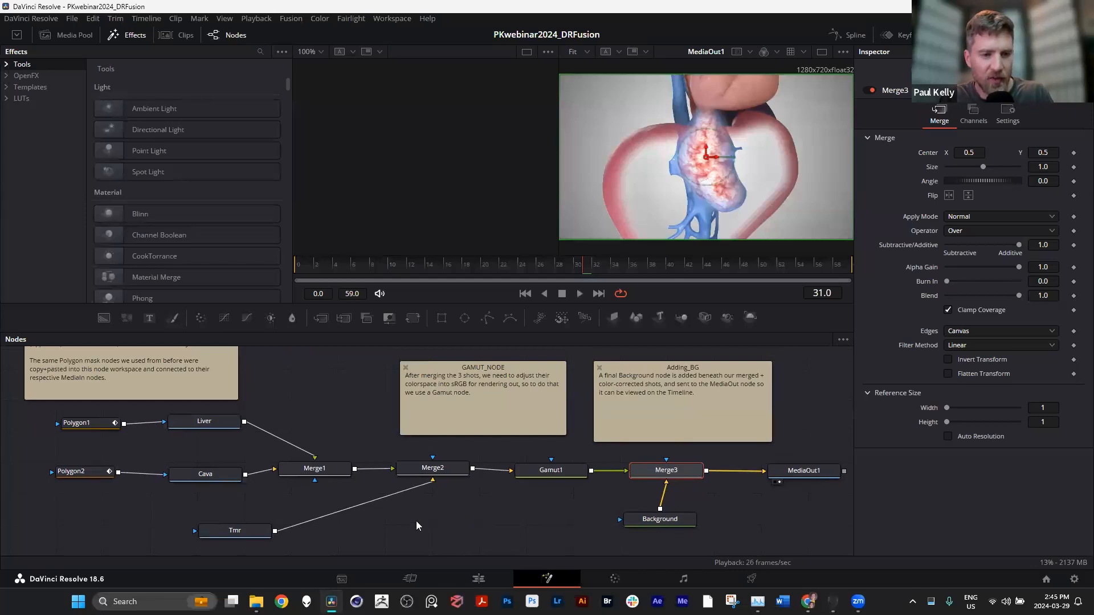
{"action": "scroll", "coordinate": [371, 533], "scroll_direction": "left", "scroll_amount": 2}
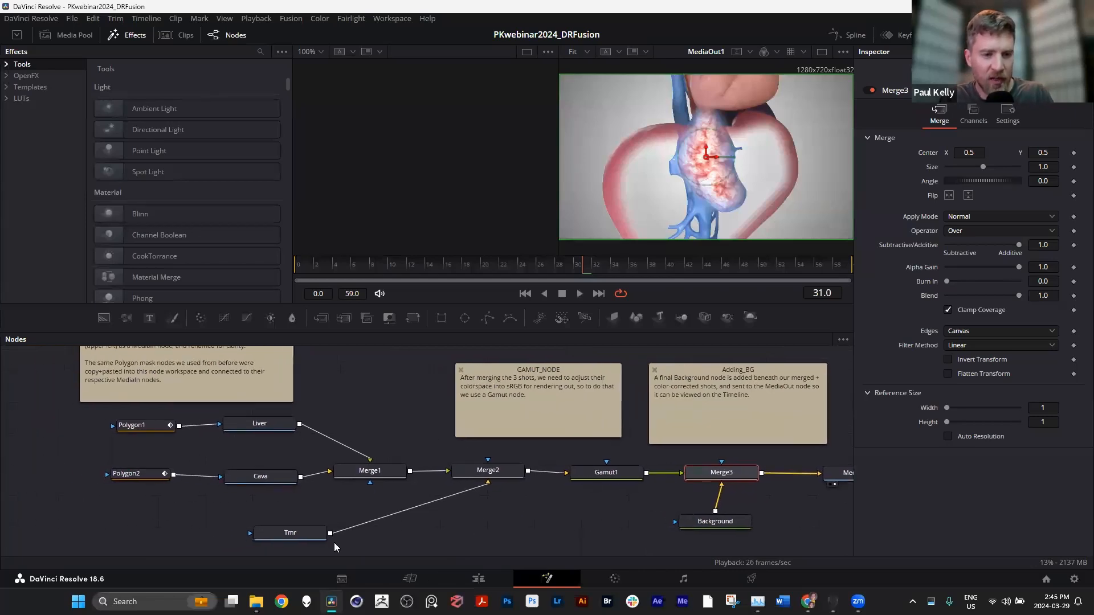
{"action": "left_click", "coordinate": [290, 533]}
{"action": "left_click_drag", "start_coordinate": [290, 531], "coordinate": [293, 531]}
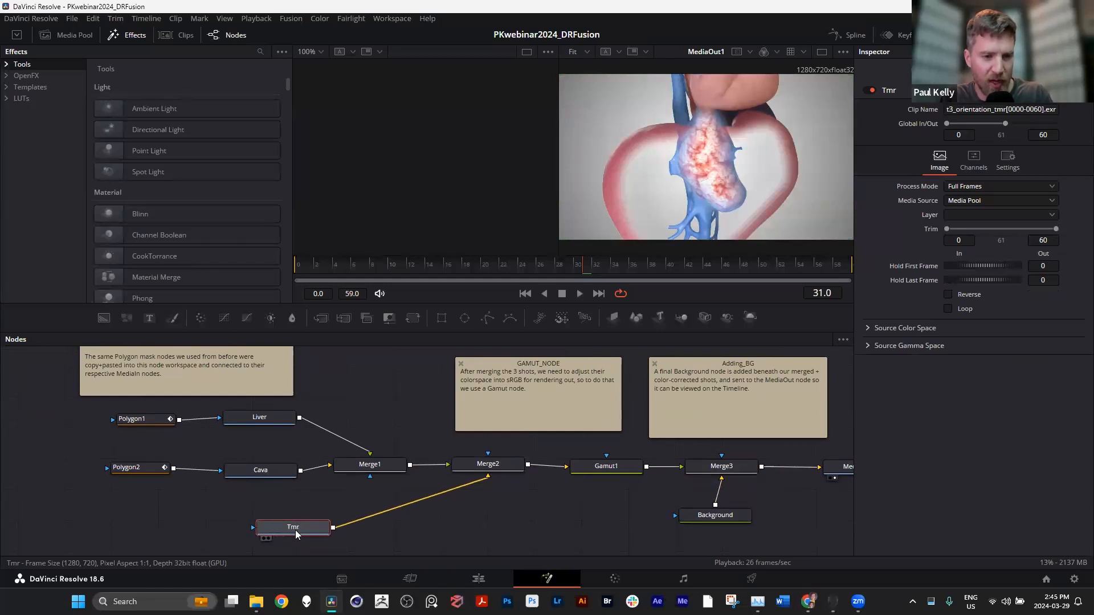
{"action": "mouse_move", "coordinate": [296, 534]}
{"action": "key", "text": "1"}
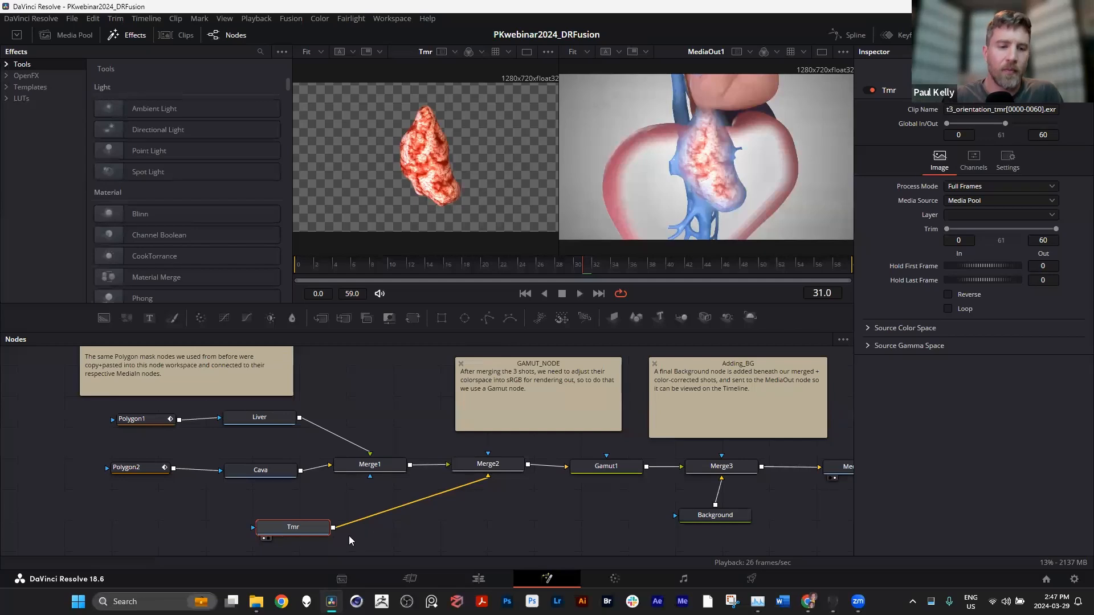
{"action": "left_click_drag", "start_coordinate": [308, 527], "coordinate": [319, 532]}
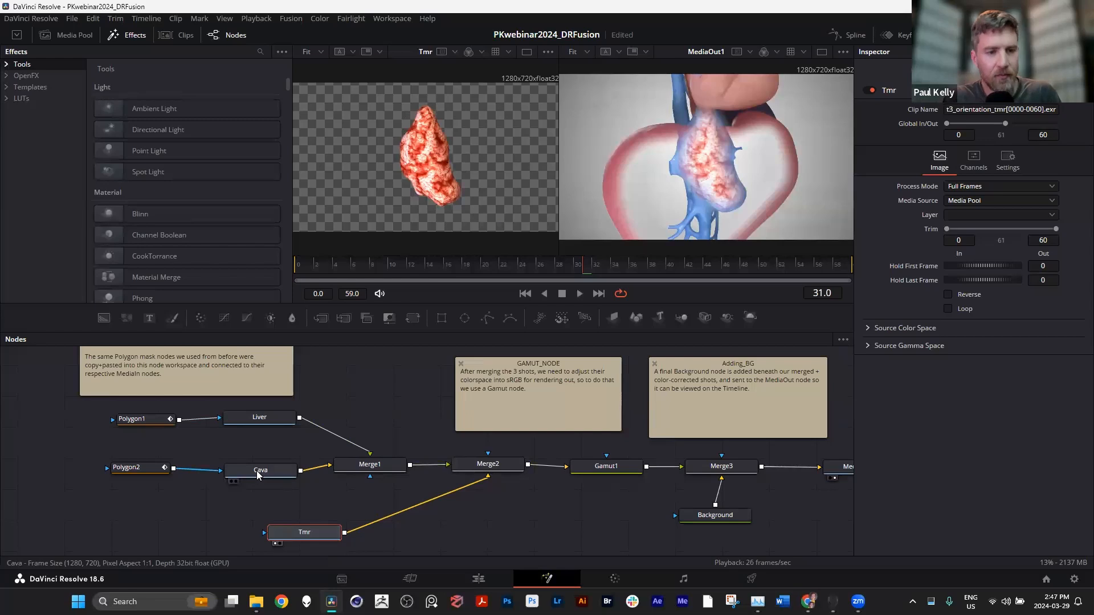
Show the Merge1 node in the first viewer and the Merge2 node in the second viewer for comparison
{"action": "left_click", "coordinate": [488, 465]}
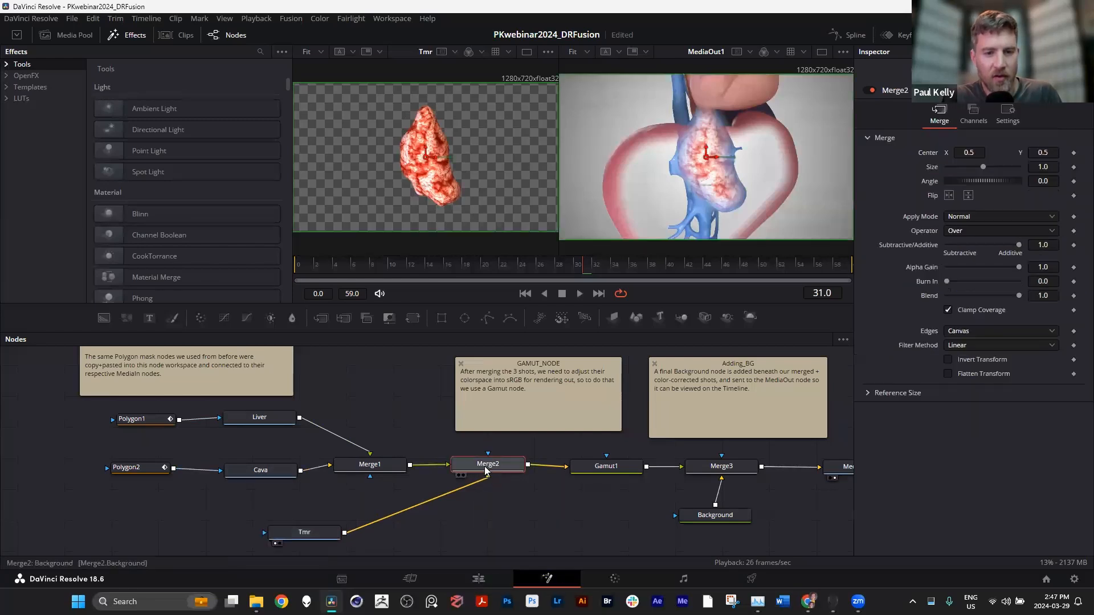
{"action": "left_click", "coordinate": [371, 468]}
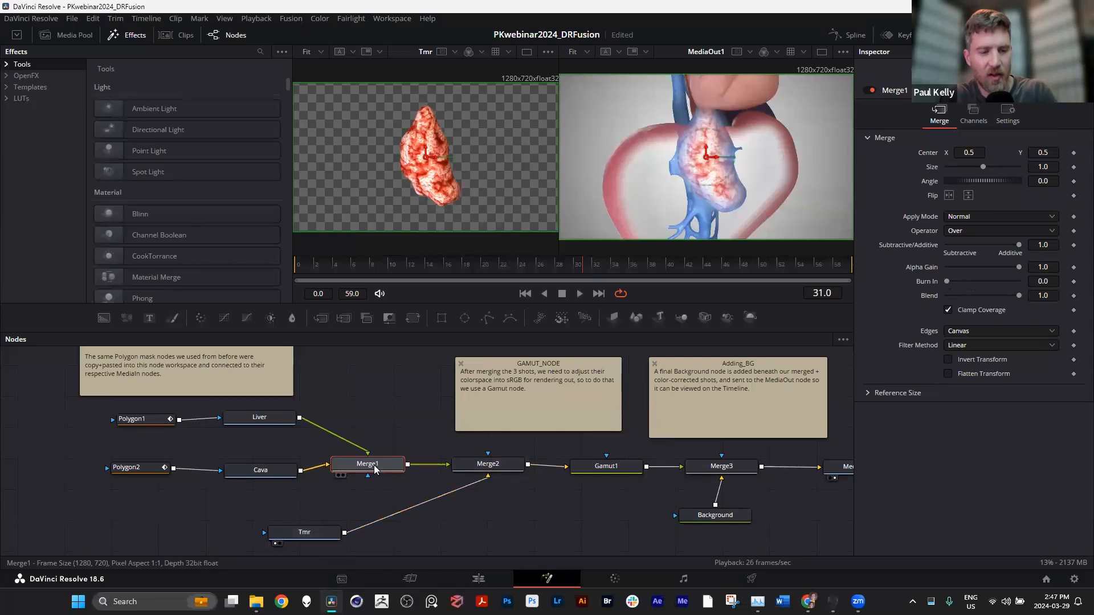
{"action": "key", "text": "1"}
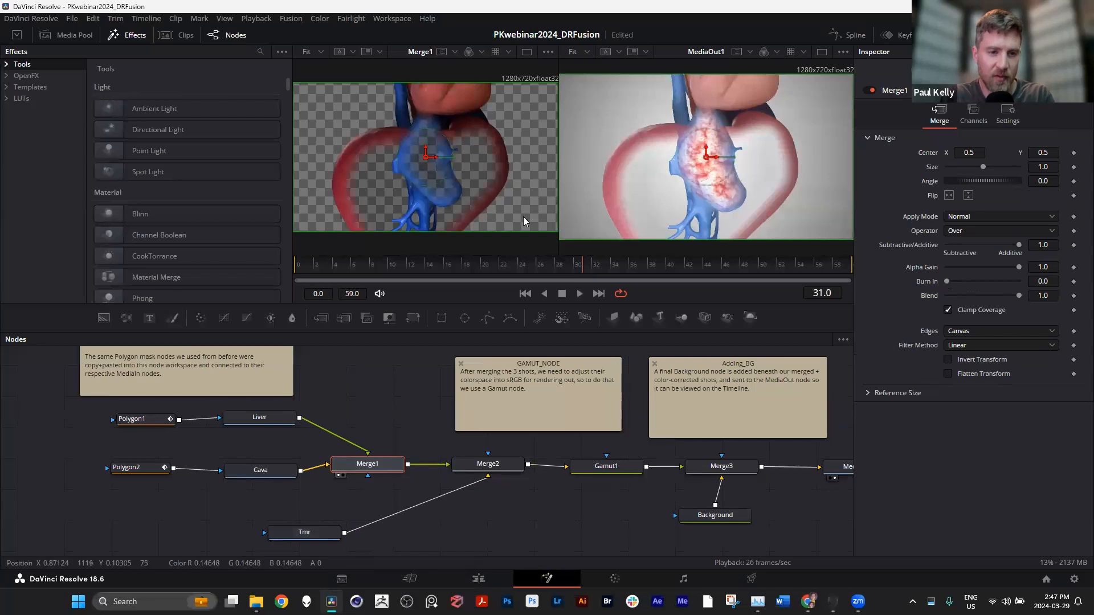
{"action": "mouse_move", "coordinate": [370, 466]}
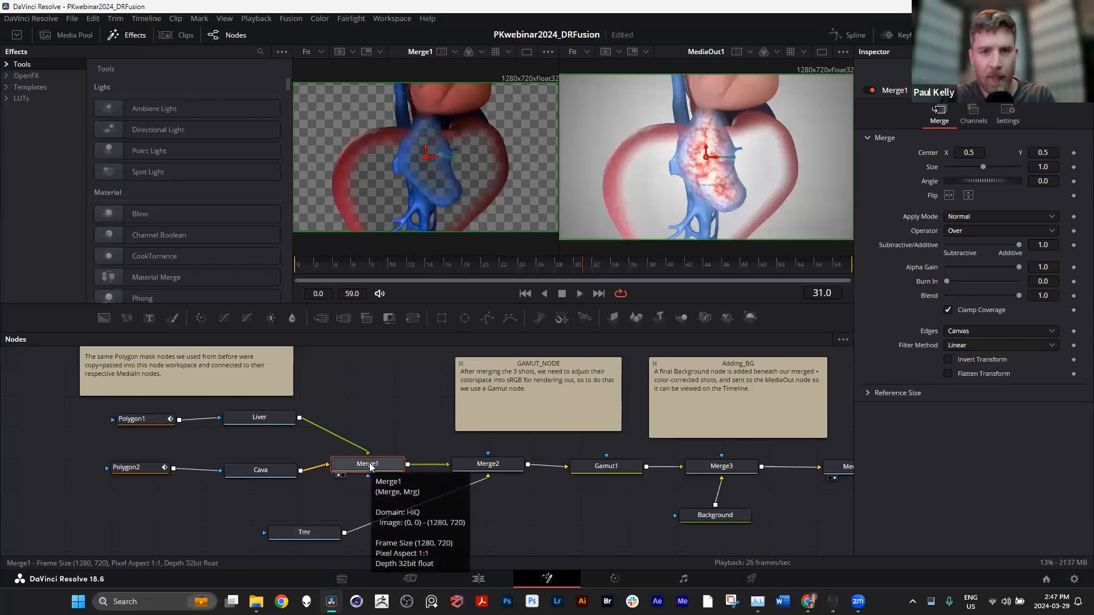
{"action": "left_click", "coordinate": [481, 468]}
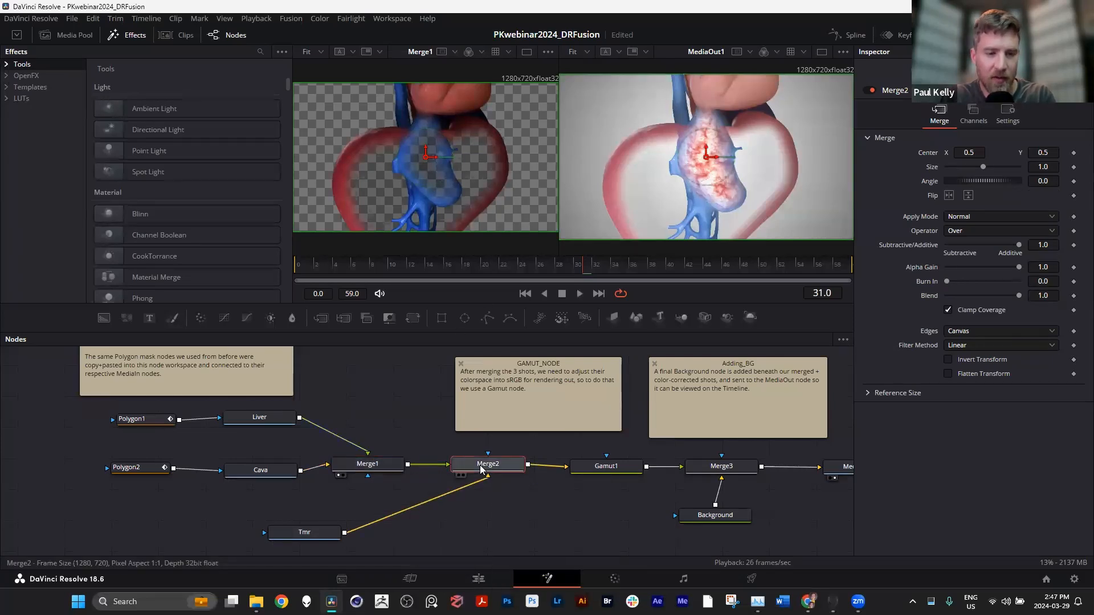
{"action": "key", "text": "2"}
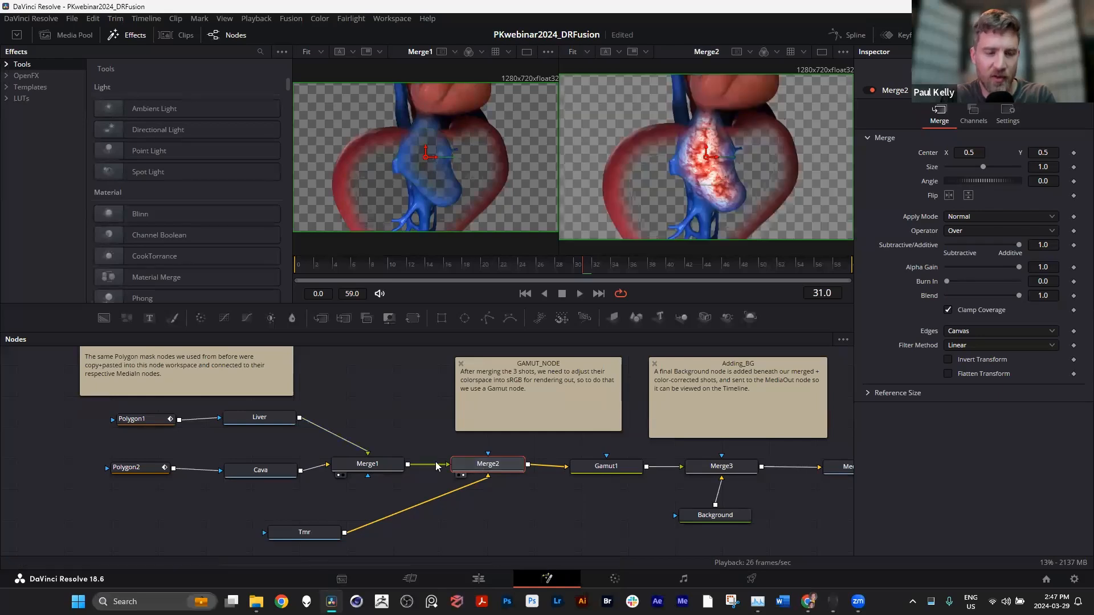
Inspect the Merge1 and Cava nodes and adjust the positions of the Polygon1 and Polygon2 mask nodes slightly in the node graph
{"action": "left_click", "coordinate": [384, 470]}
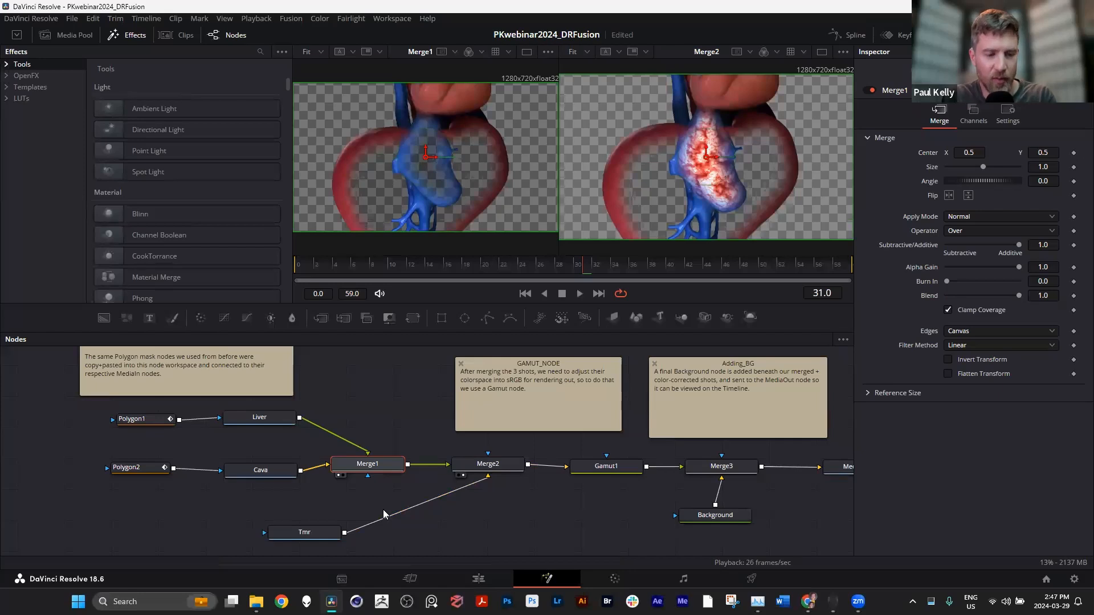
{"action": "left_click_drag", "start_coordinate": [138, 499], "coordinate": [255, 456]}
{"action": "left_click", "coordinate": [260, 477]}
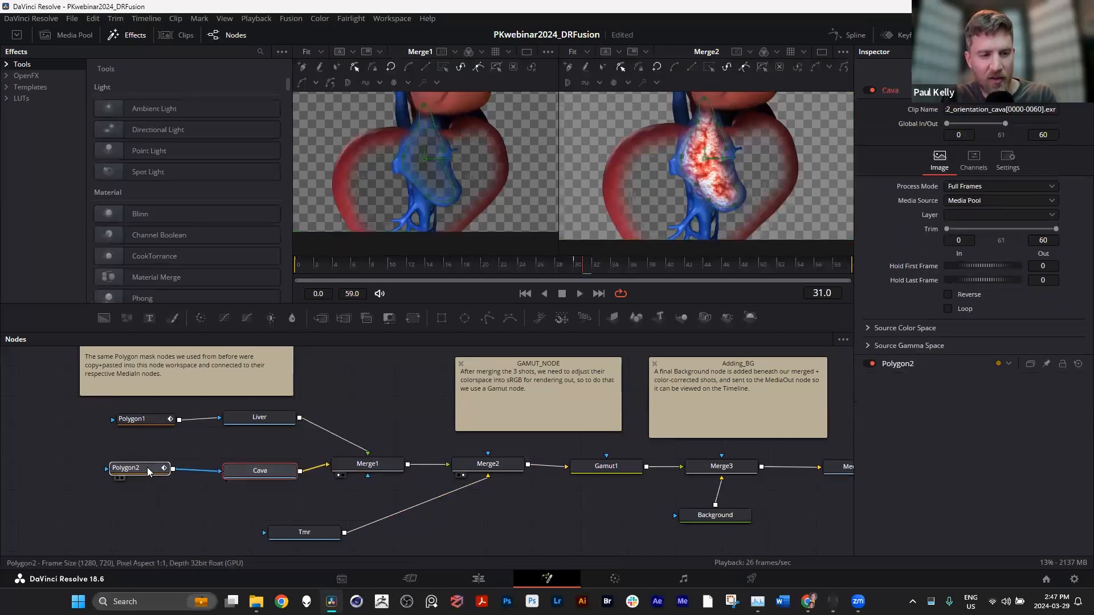
{"action": "mouse_move", "coordinate": [139, 467]}
{"action": "left_mouse_down"}
{"action": "mouse_move", "coordinate": [143, 488]}
{"action": "mouse_move", "coordinate": [142, 476]}
{"action": "left_mouse_up"}
{"action": "left_click", "coordinate": [139, 420]}
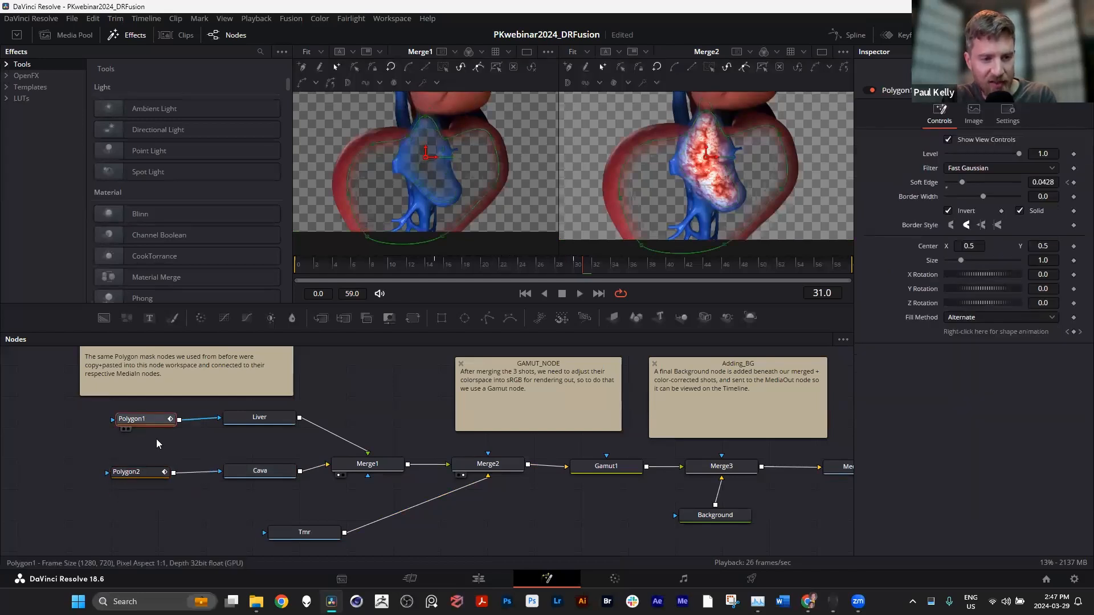
{"action": "left_click_drag", "start_coordinate": [156, 423], "coordinate": [152, 420]}
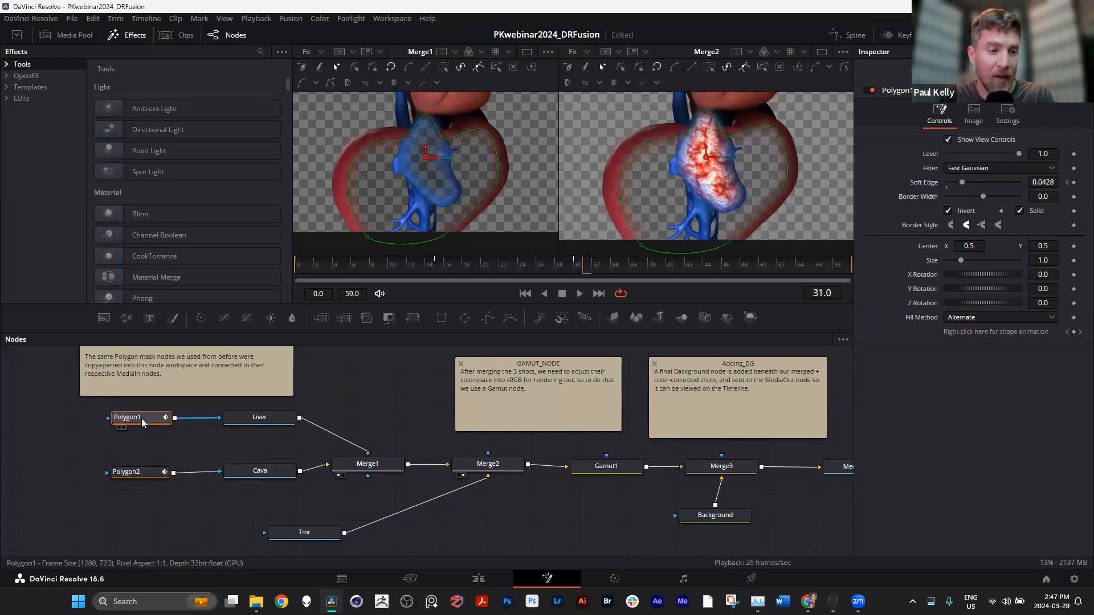
{"action": "left_click_drag", "start_coordinate": [144, 424], "coordinate": [135, 423]}
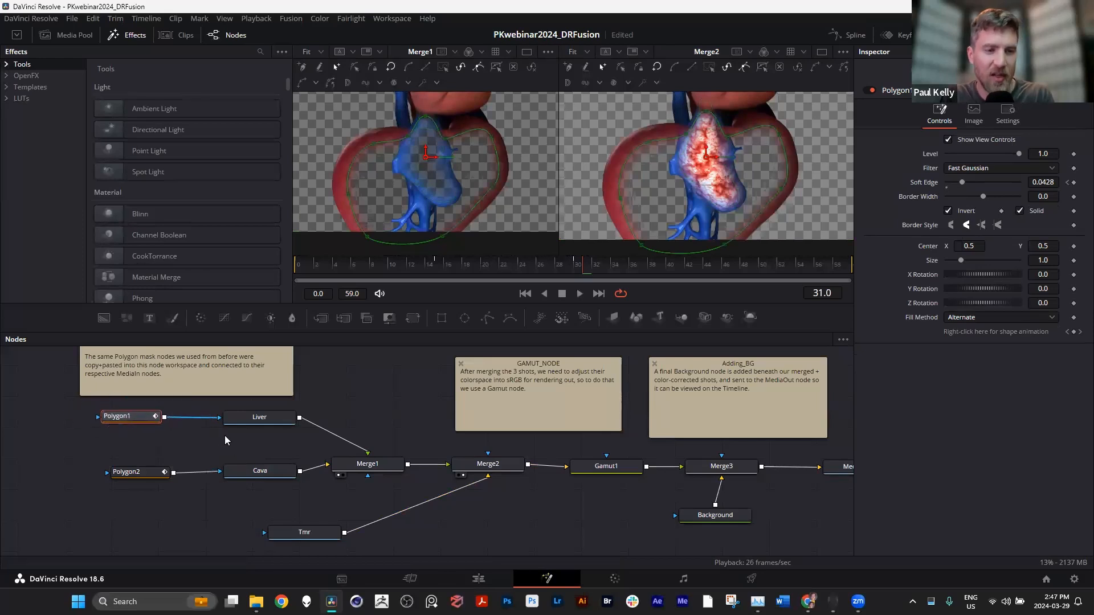
{"action": "left_click", "coordinate": [280, 443]}
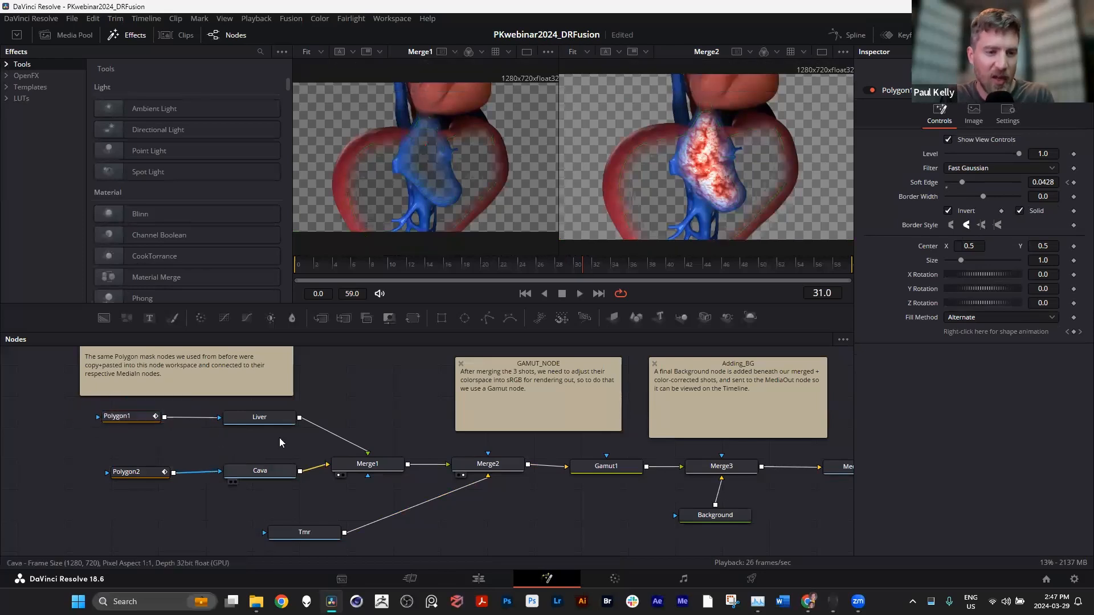
Try Polygon2 as the mask of a new MediaIn node made from EXRs_Octane's 1q1s01t1_orient_anat[0000-0060].exr, and delete that node
{"action": "left_click", "coordinate": [69, 34]}
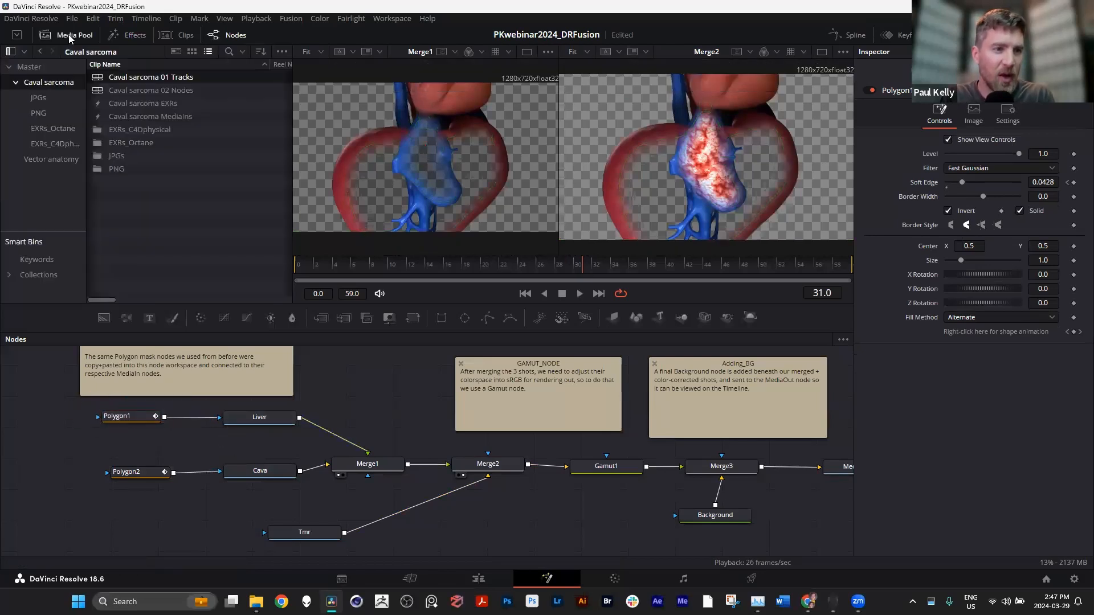
{"action": "left_click", "coordinate": [45, 131]}
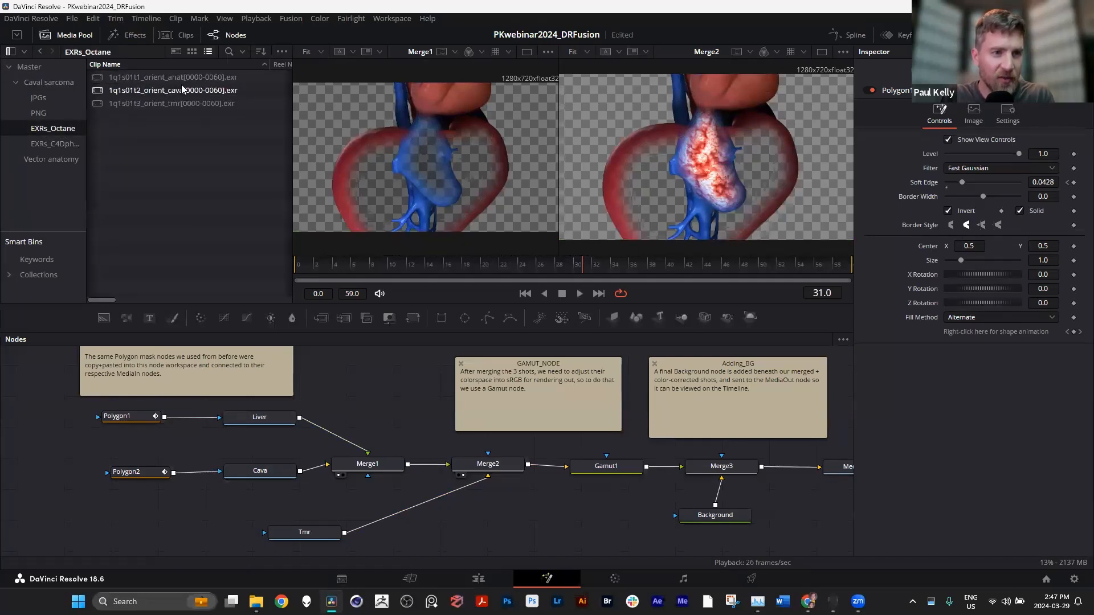
{"action": "left_click_drag", "start_coordinate": [184, 81], "coordinate": [374, 402]}
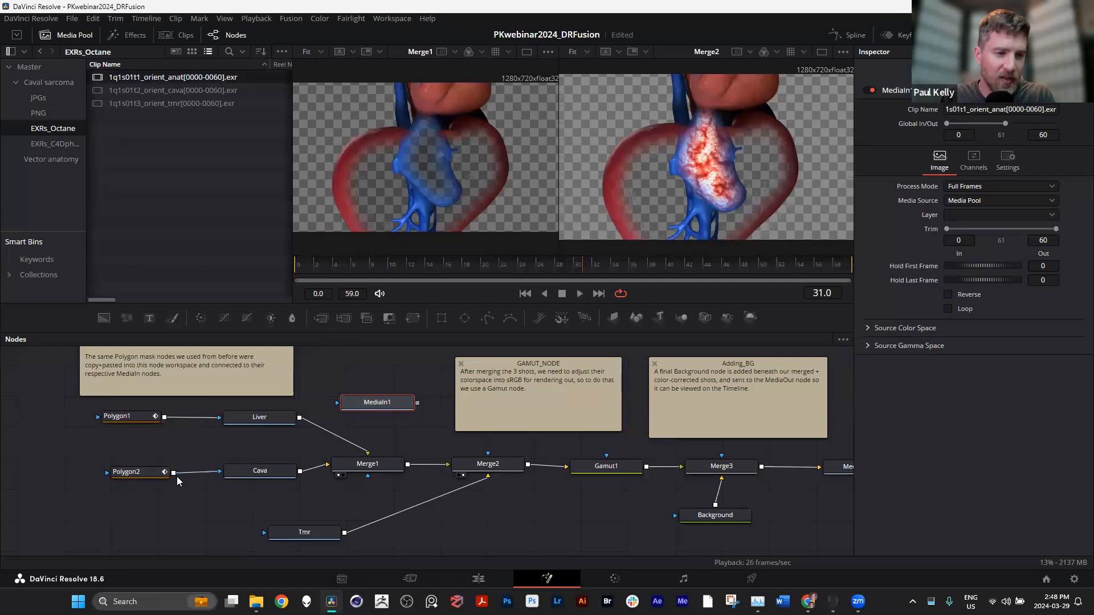
{"action": "left_click_drag", "start_coordinate": [174, 472], "coordinate": [217, 509]}
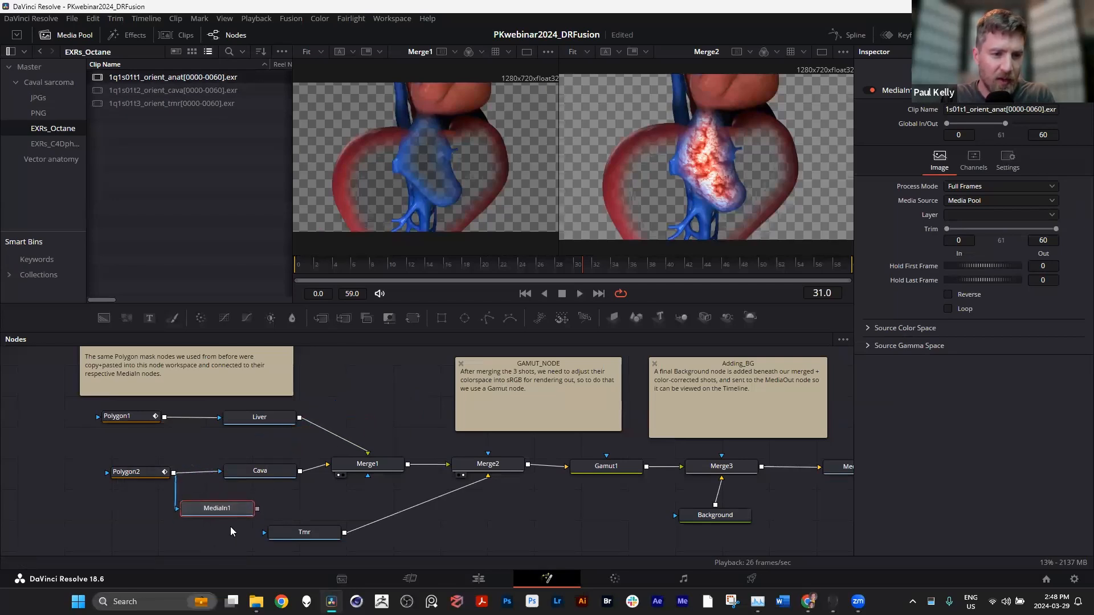
{"action": "key", "text": "Delete"}
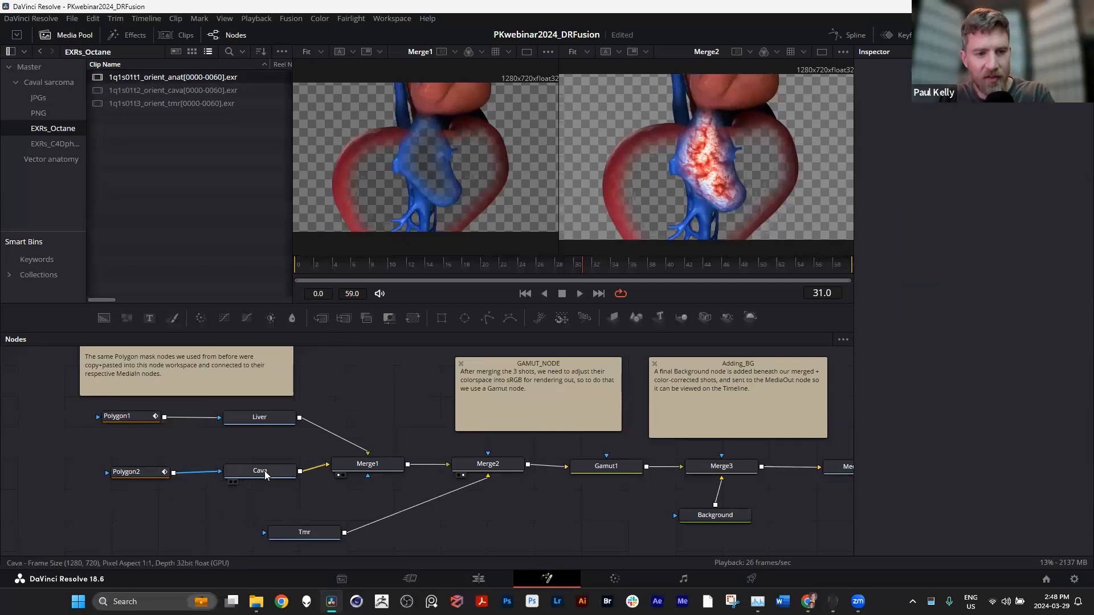
Show the Liver node and its Polygon1 mask in the first viewer, shifting Polygon1, Liver and Merge1 slightly in the graph
{"action": "left_click", "coordinate": [259, 418]}
{"action": "key", "text": "1"}
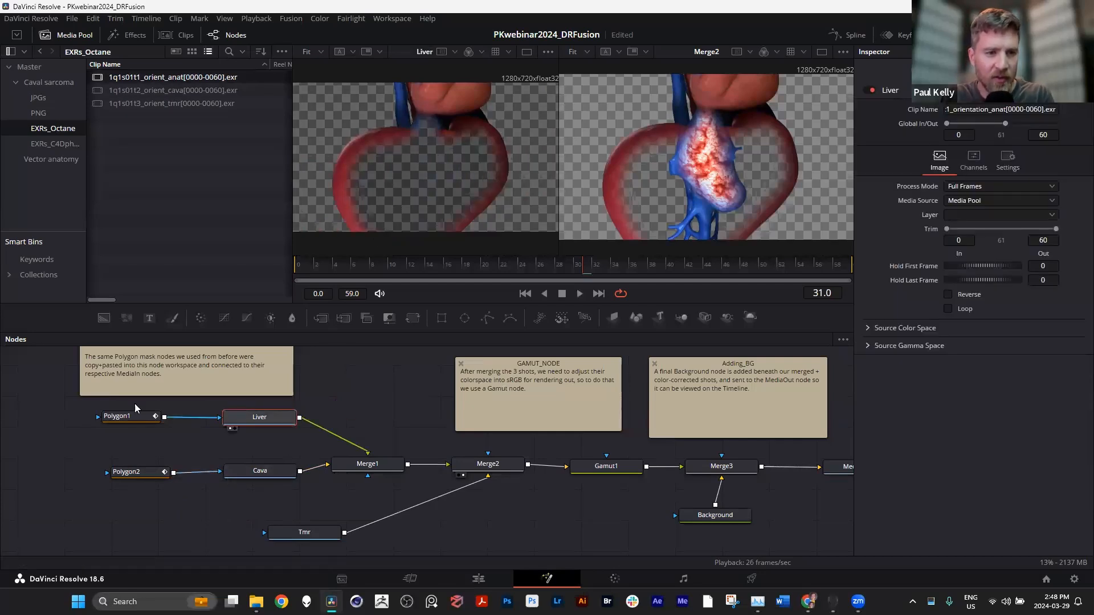
{"action": "left_click_drag", "start_coordinate": [129, 419], "coordinate": [140, 428]}
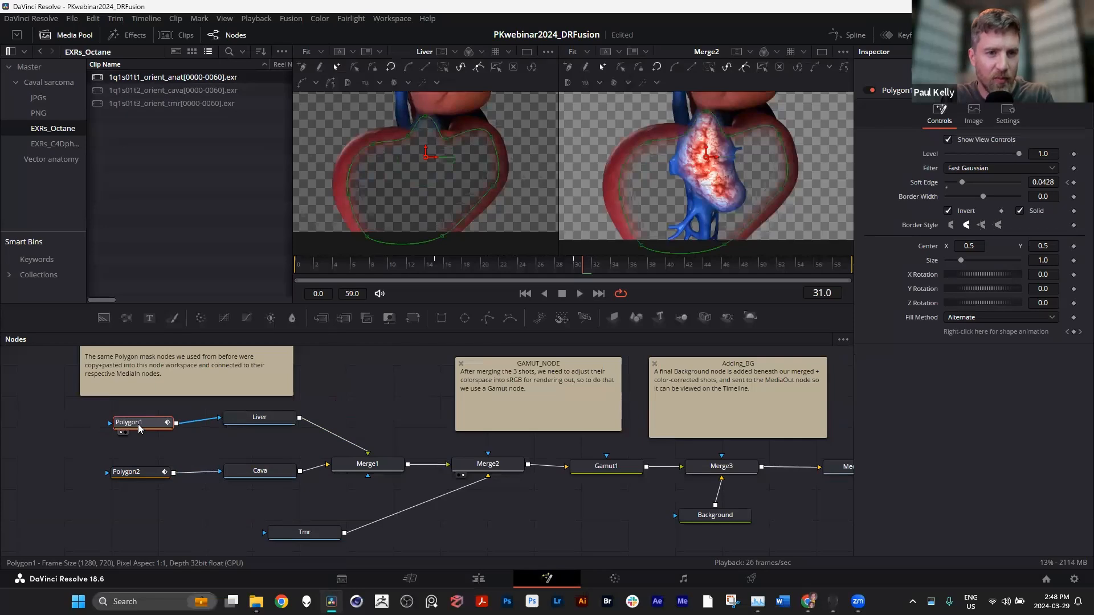
{"action": "key", "text": "1"}
{"action": "left_click_drag", "start_coordinate": [151, 422], "coordinate": [152, 414]}
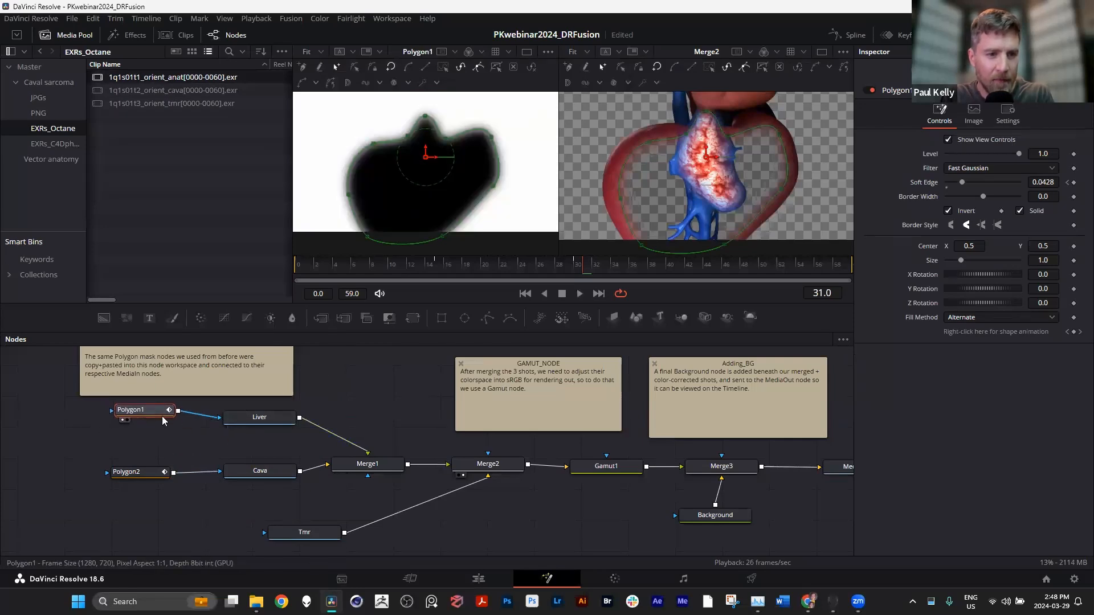
{"action": "left_click", "coordinate": [369, 465]}
{"action": "left_click_drag", "start_coordinate": [267, 420], "coordinate": [269, 422]}
{"action": "left_click_drag", "start_coordinate": [370, 466], "coordinate": [373, 469]}
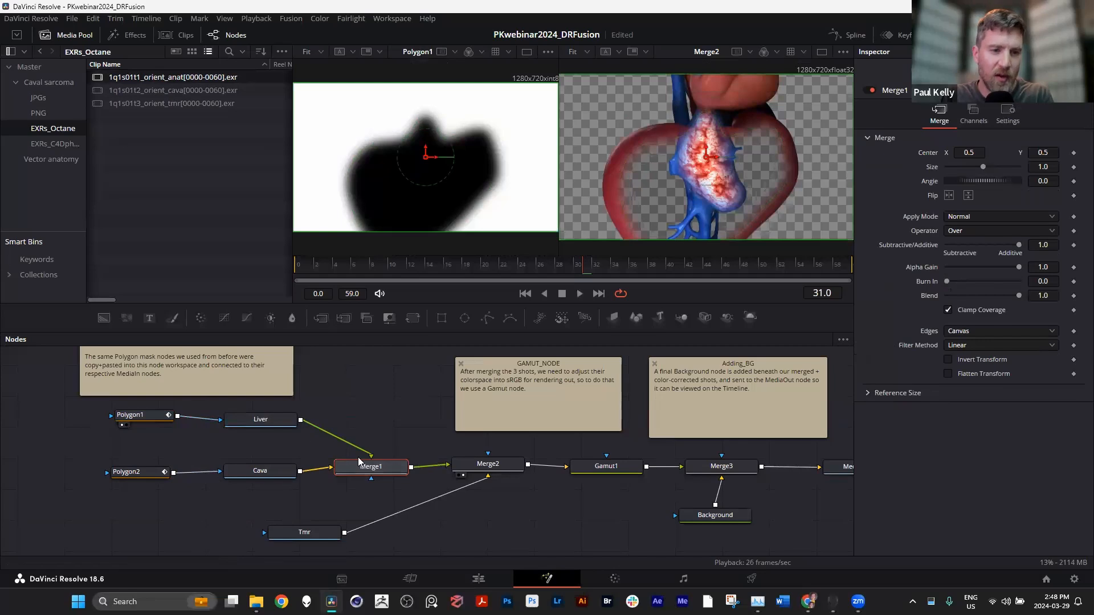
Show the Cava node and its Polygon2 mask in the first viewer, shifting Cava slightly in the graph
{"action": "left_click_drag", "start_coordinate": [255, 467], "coordinate": [267, 474]}
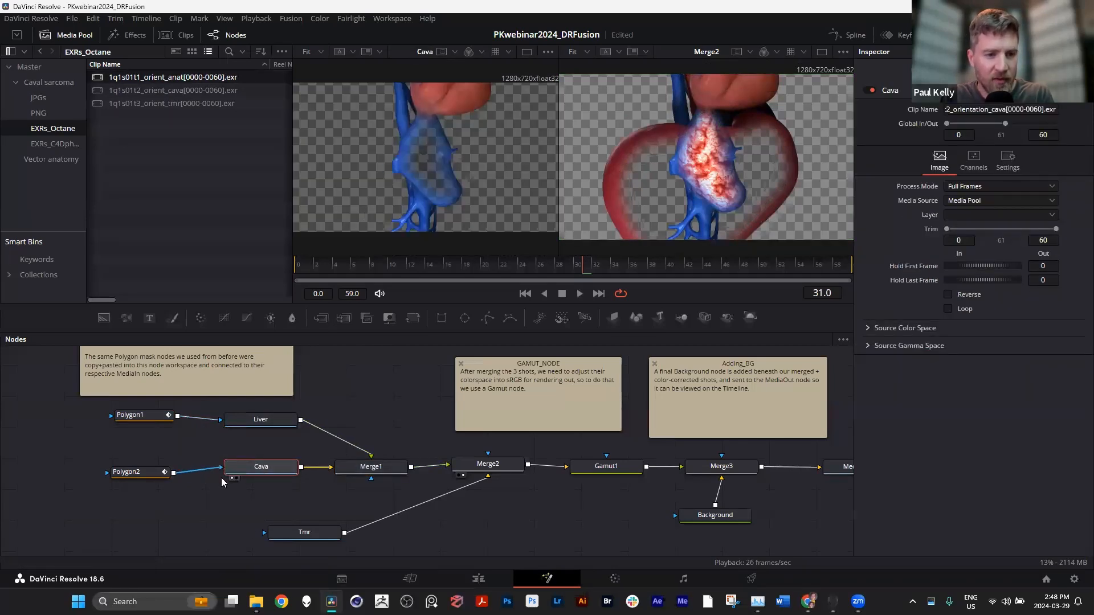
{"action": "left_click", "coordinate": [139, 472]}
{"action": "key", "text": "1"}
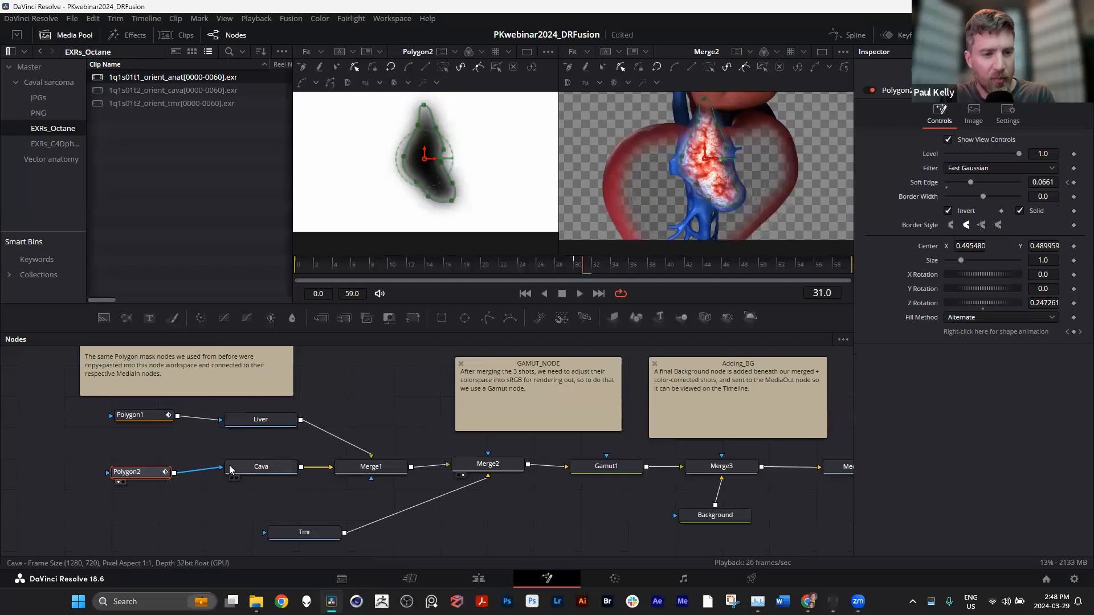
{"action": "left_click_drag", "start_coordinate": [259, 472], "coordinate": [266, 474]}
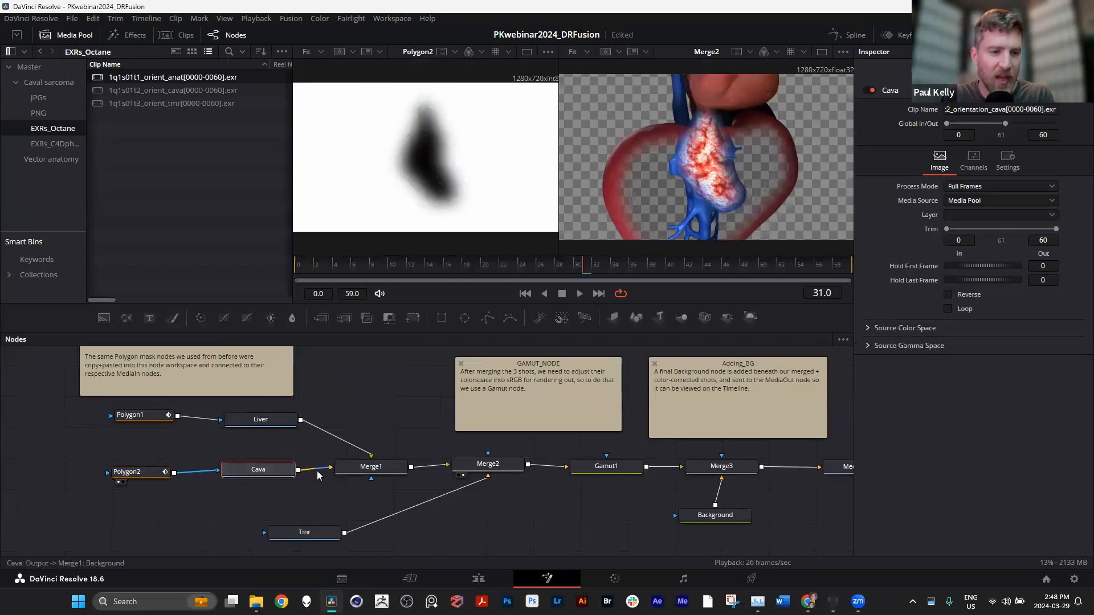
Show the Merge1 node in the first viewer and shift Merge1 and Merge2 slightly within the node graph
{"action": "left_click_drag", "start_coordinate": [373, 471], "coordinate": [379, 475]}
{"action": "key", "text": "1"}
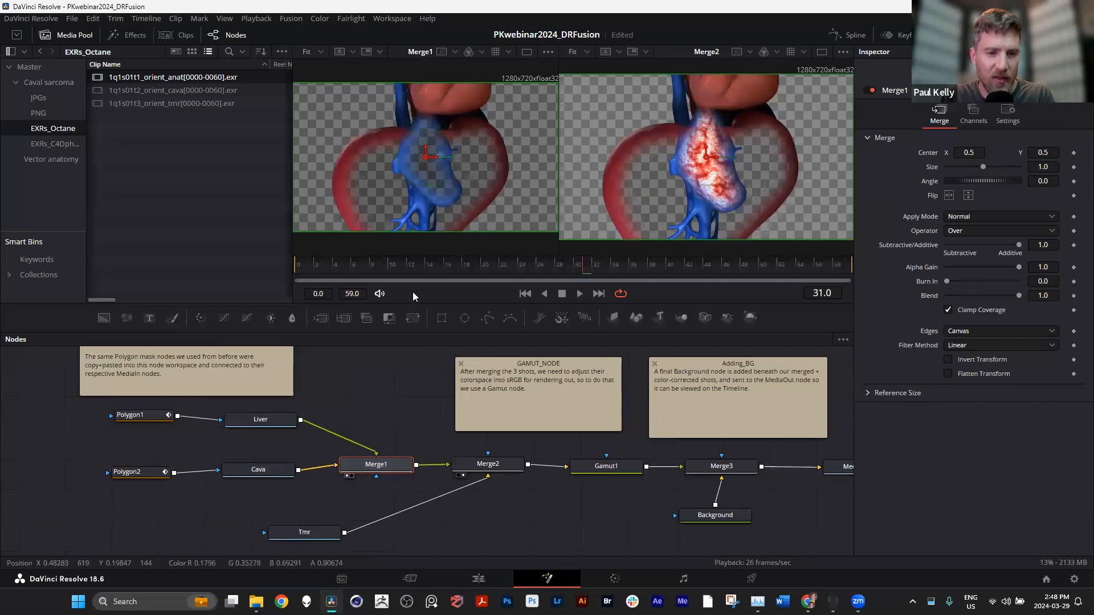
{"action": "left_click_drag", "start_coordinate": [377, 472], "coordinate": [375, 470]}
{"action": "left_click_drag", "start_coordinate": [482, 464], "coordinate": [500, 470]}
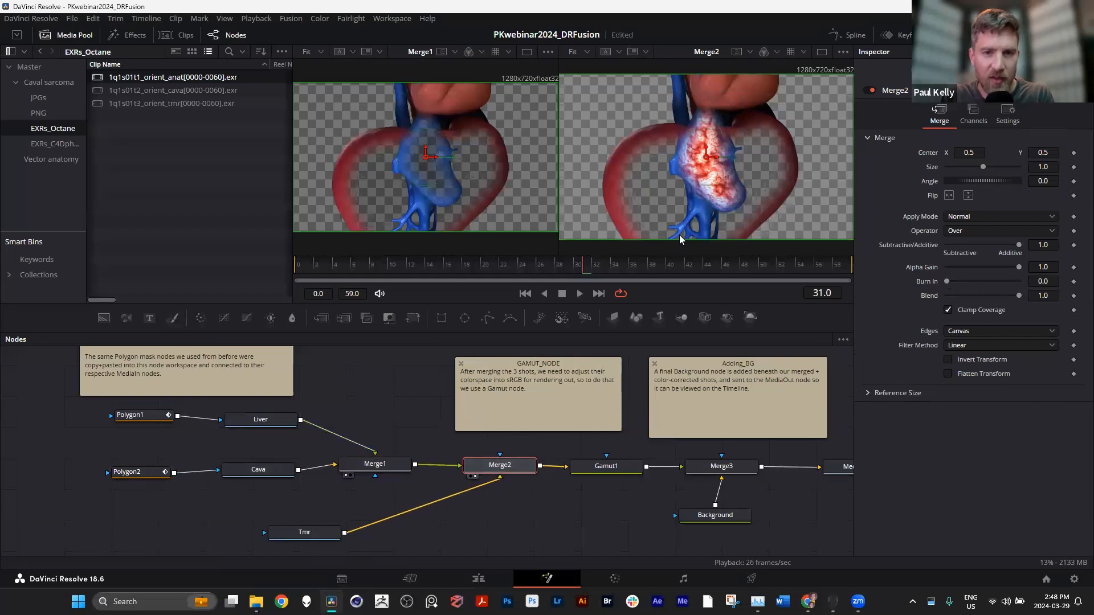
Show the Tmr node in the first viewer and move Tmr and Merge2 a little closer together in the node graph
{"action": "left_click_drag", "start_coordinate": [309, 535], "coordinate": [447, 194]}
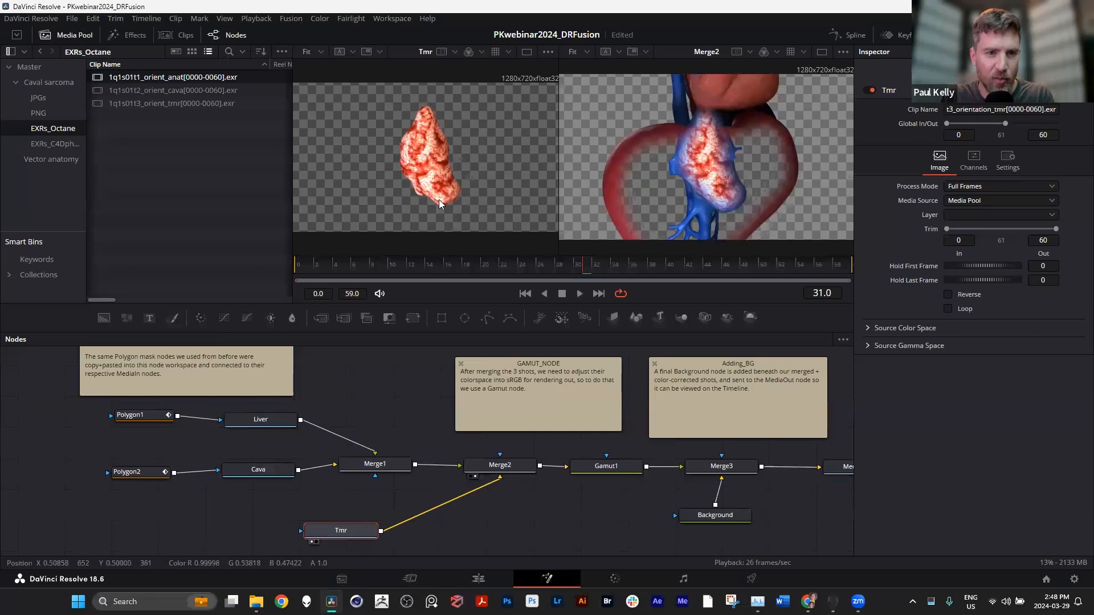
{"action": "left_click_drag", "start_coordinate": [497, 470], "coordinate": [495, 471]}
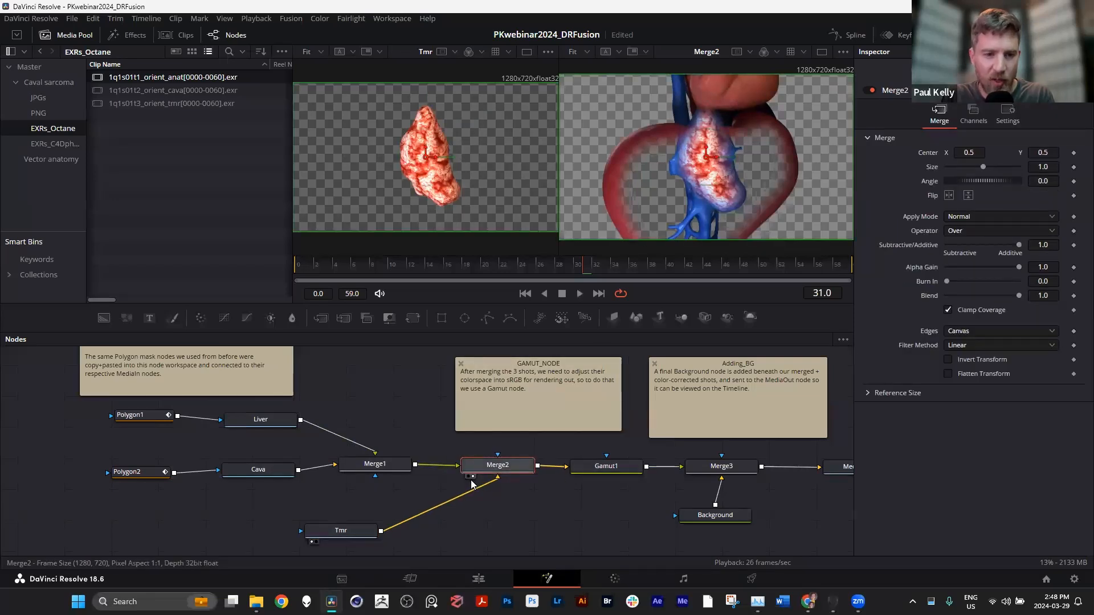
{"action": "left_click_drag", "start_coordinate": [487, 467], "coordinate": [484, 468]}
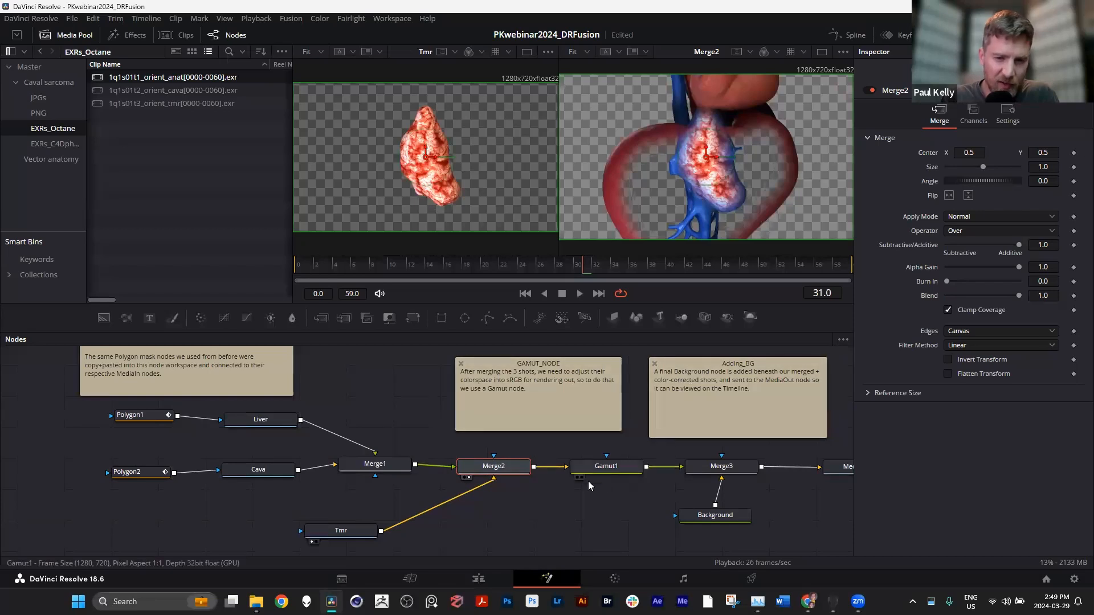
Inspect the Gamut1 node's Source Space options and keep No Change selected
{"action": "left_click", "coordinate": [606, 468]}
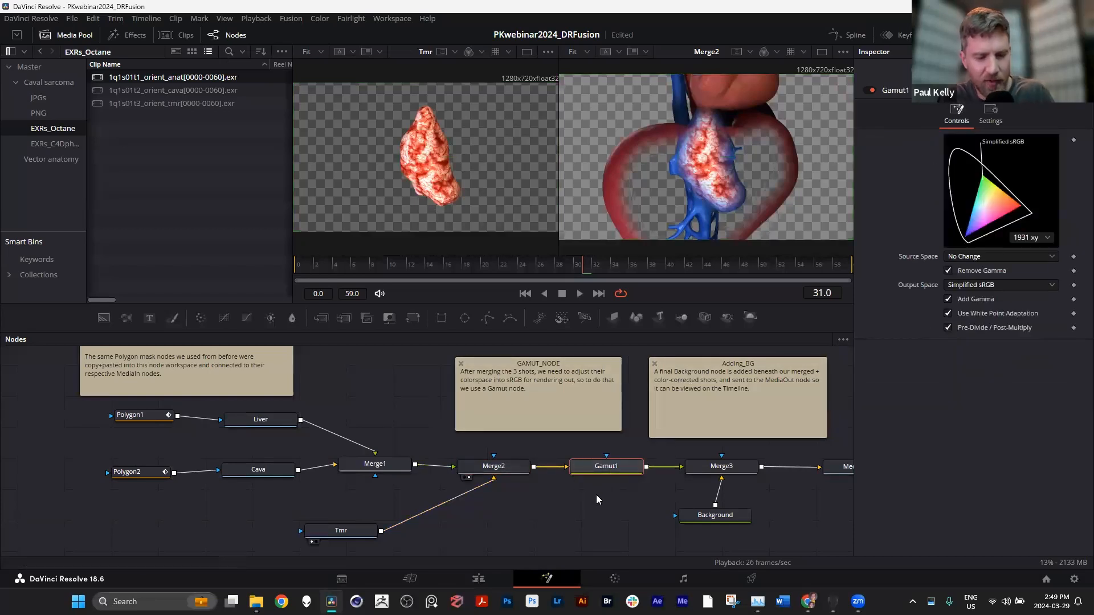
{"action": "left_click_drag", "start_coordinate": [596, 500], "coordinate": [416, 513]}
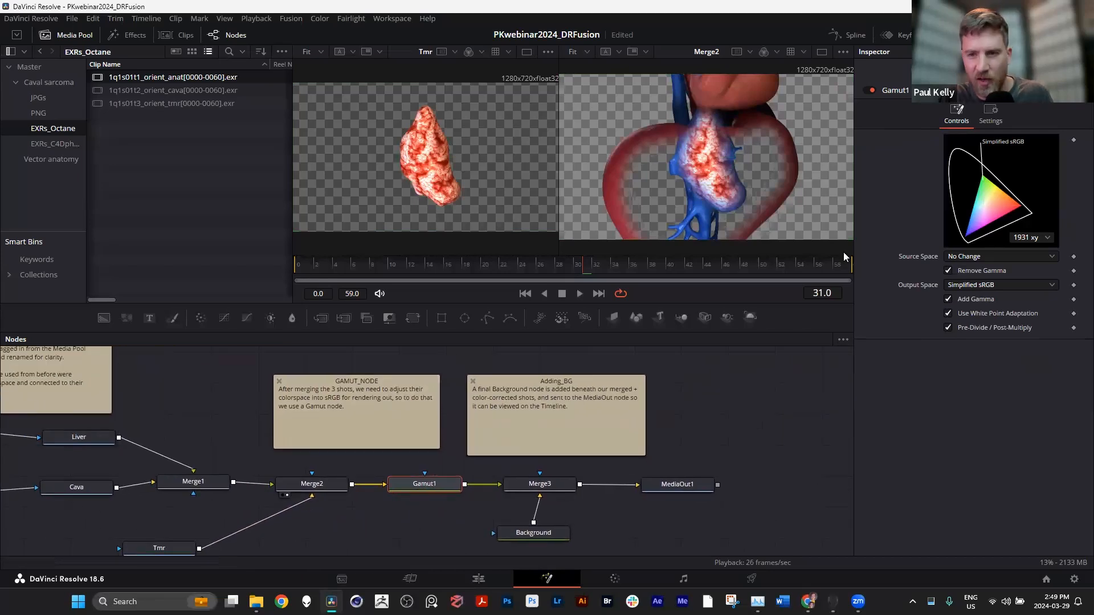
{"action": "left_click", "coordinate": [970, 260]}
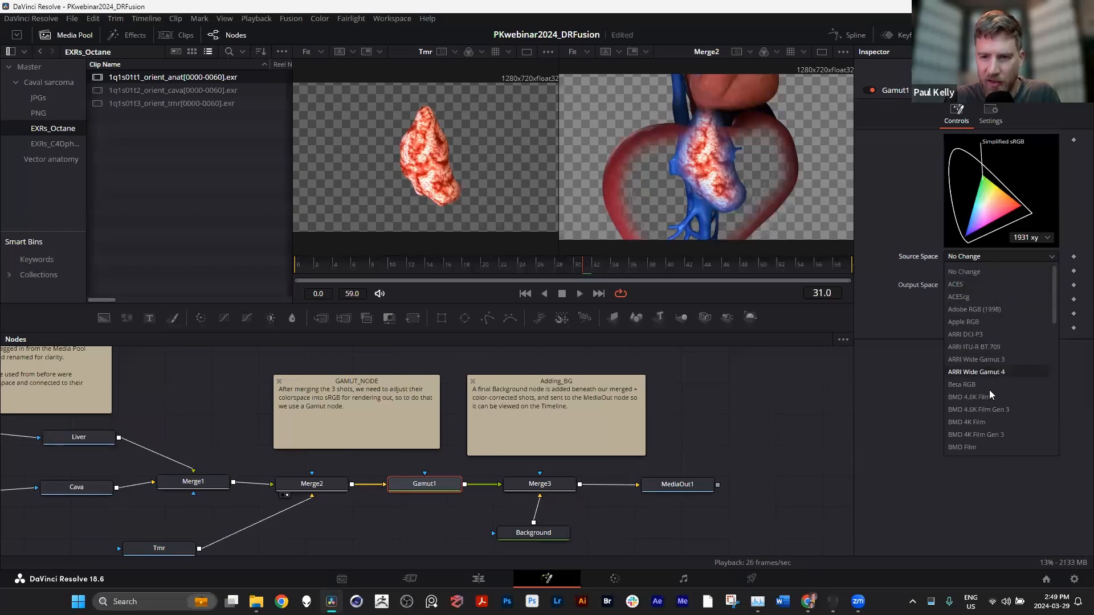
{"action": "left_click", "coordinate": [968, 271]}
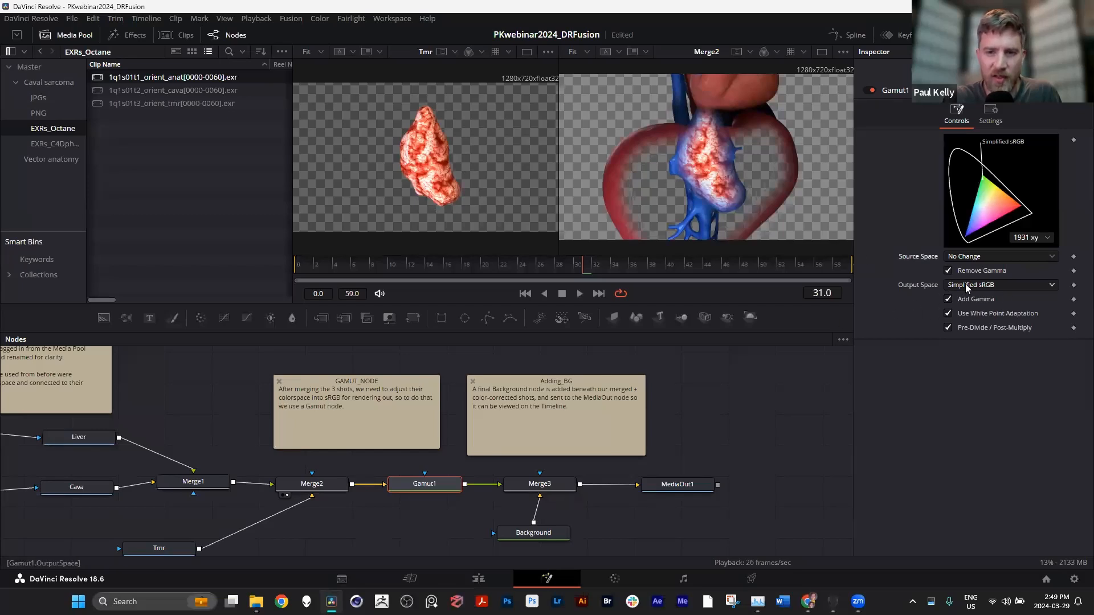
Show the Gamut1 node in the second viewer and compare its output with Pre-Divide / Post-Multiply switched off and back on
{"action": "key", "text": "2"}
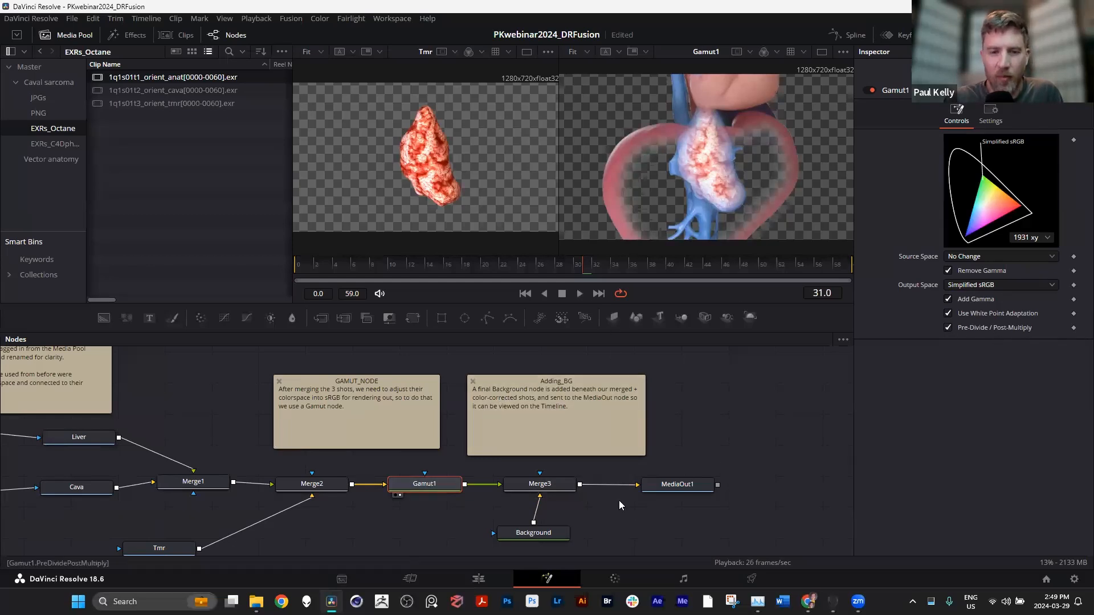
{"action": "left_click_drag", "start_coordinate": [417, 490], "coordinate": [423, 483]}
{"action": "left_click", "coordinate": [948, 327]}
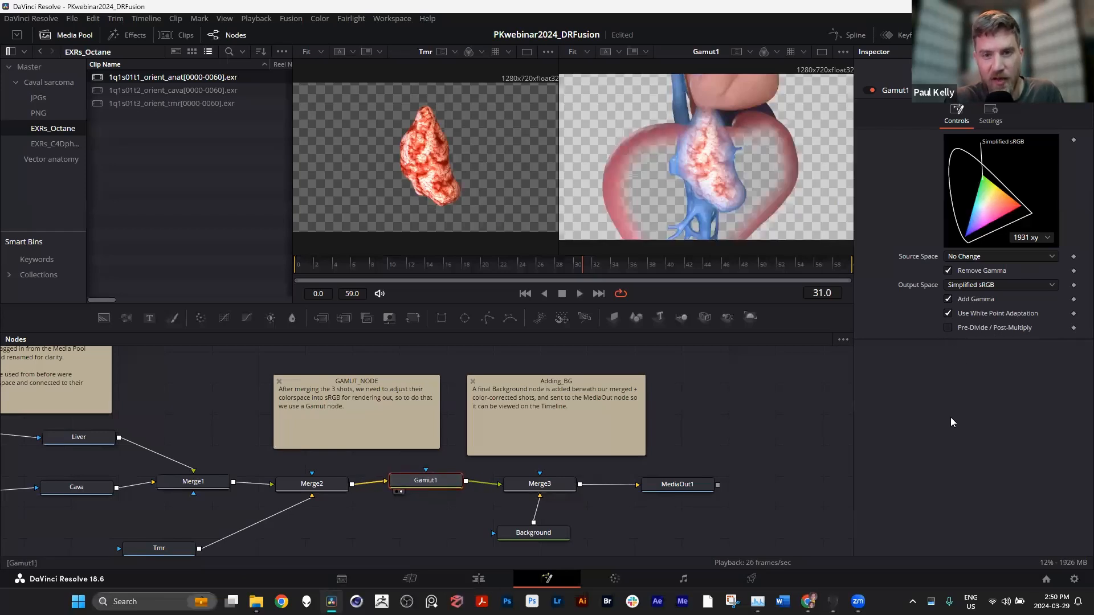
{"action": "left_click", "coordinate": [948, 327]}
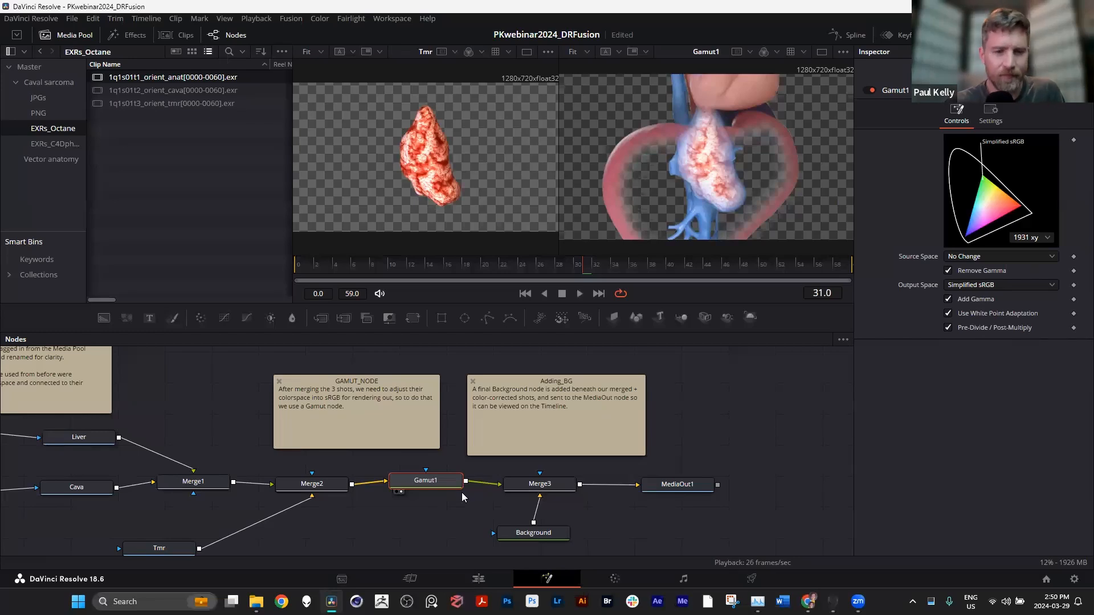
{"action": "left_click_drag", "start_coordinate": [427, 482], "coordinate": [428, 487]}
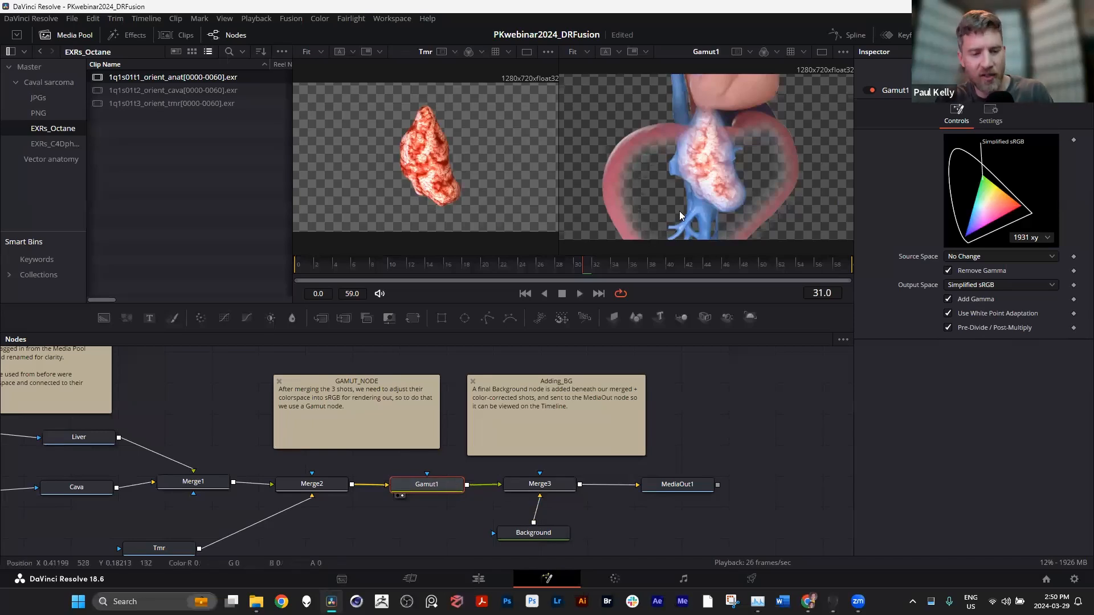
Show the Background node and the final Merge3 composite in the second viewer, and select the MediaOut1 node
{"action": "left_click", "coordinate": [536, 487]}
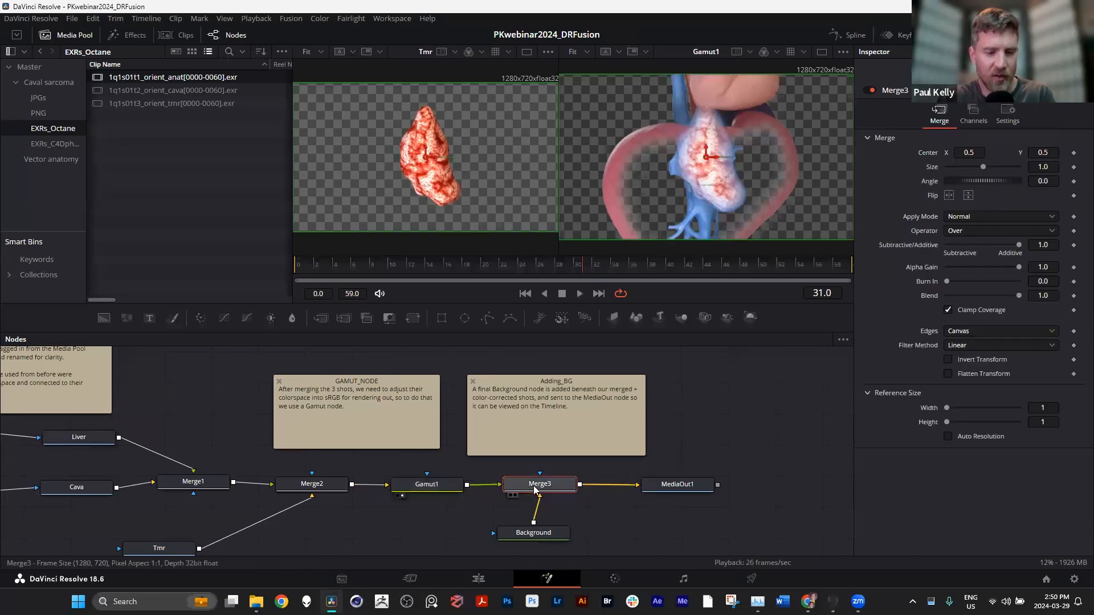
{"action": "left_click", "coordinate": [532, 535]}
{"action": "key", "text": "2"}
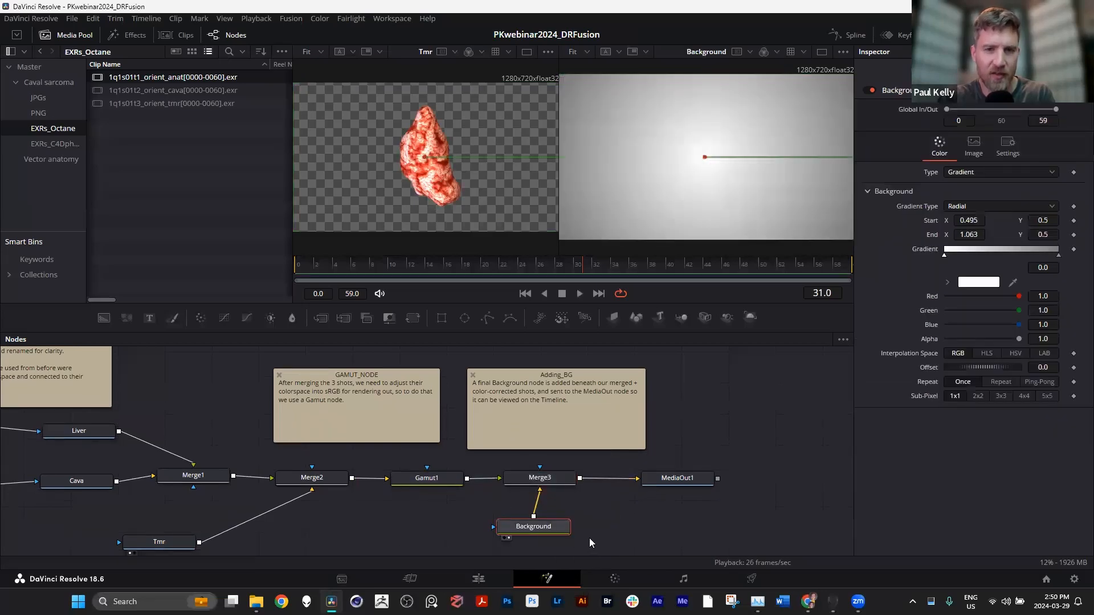
{"action": "left_click", "coordinate": [541, 479]}
{"action": "key", "text": "2"}
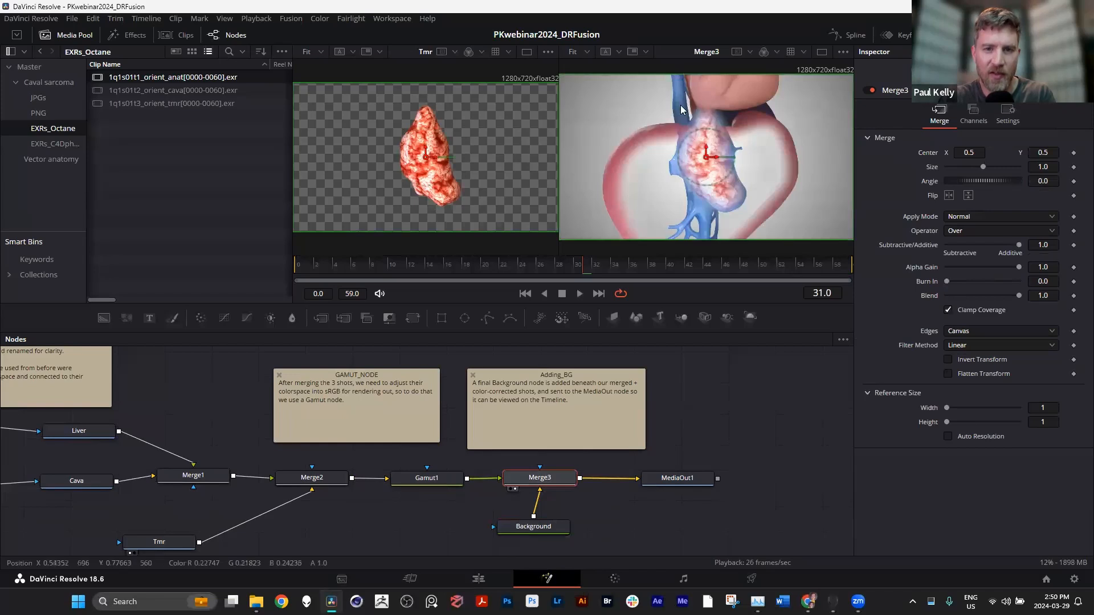
{"action": "left_click", "coordinate": [686, 478]}
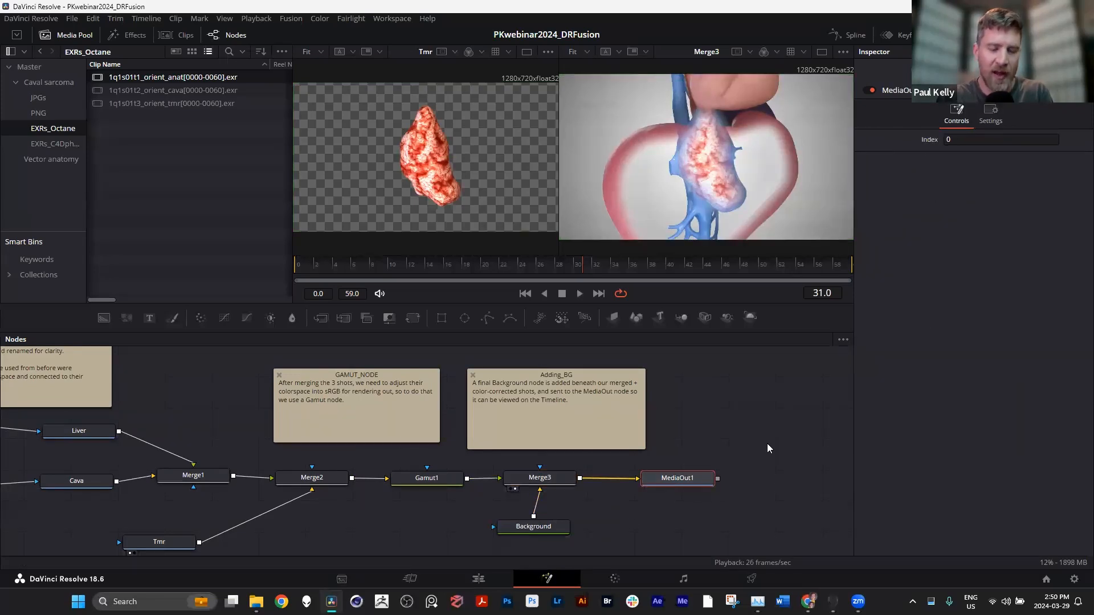
Align the Background node under Merge3 and nudge the Gamut1 node slightly closer to Merge2 in the node graph
{"action": "scroll", "coordinate": [745, 432], "scroll_direction": "down", "scroll_amount": 2}
{"action": "left_click_drag", "start_coordinate": [805, 425], "coordinate": [829, 436]}
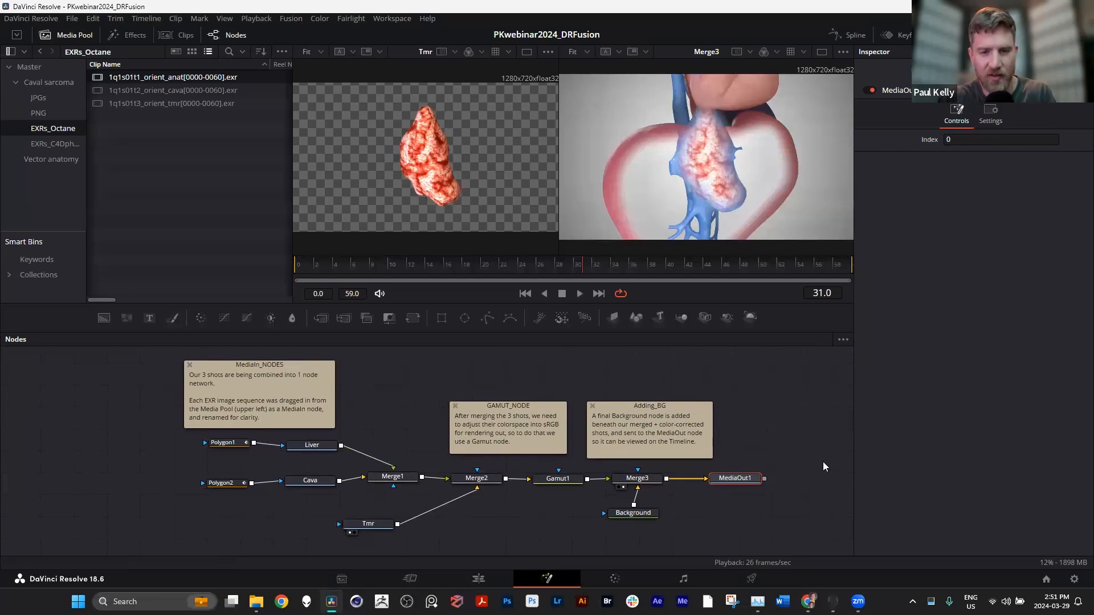
{"action": "scroll", "coordinate": [814, 423], "scroll_direction": "up", "scroll_amount": 2}
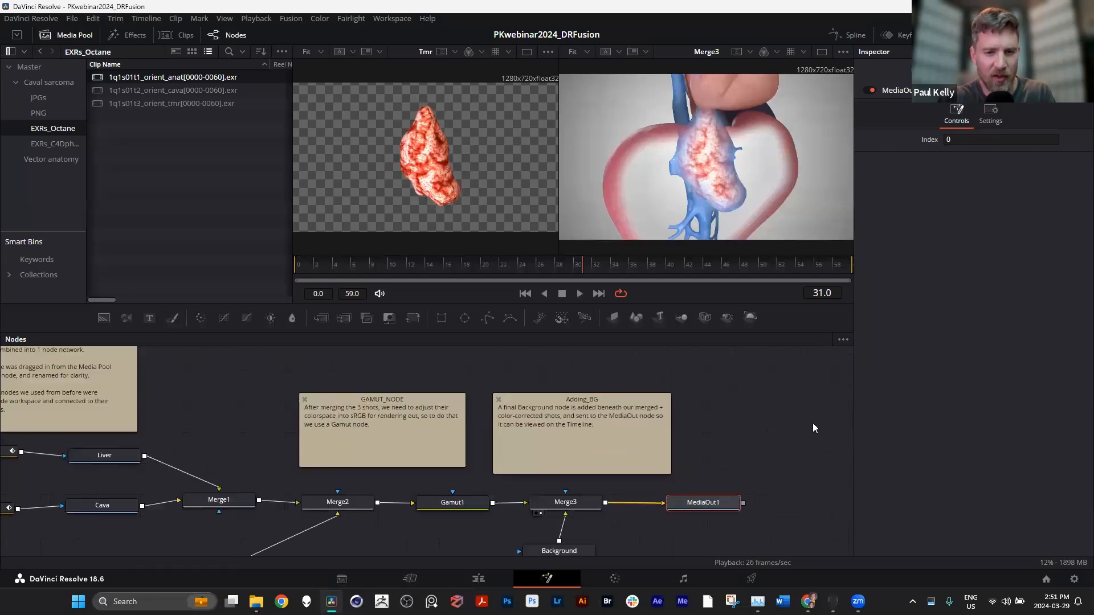
{"action": "scroll", "coordinate": [795, 430], "scroll_direction": "down", "scroll_amount": 2}
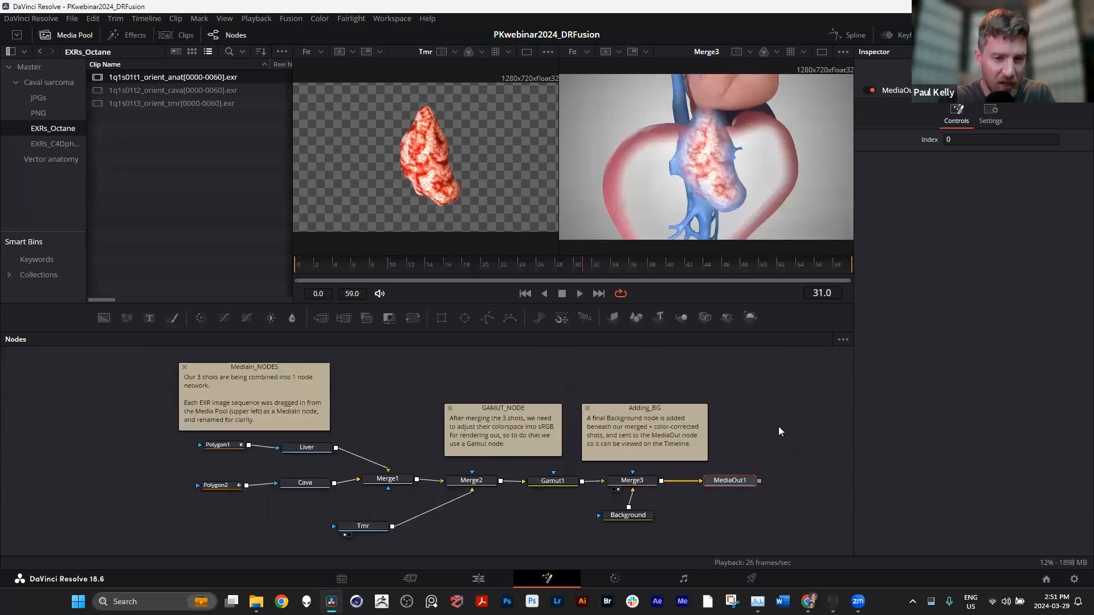
{"action": "scroll", "coordinate": [741, 444], "scroll_direction": "down", "scroll_amount": 1}
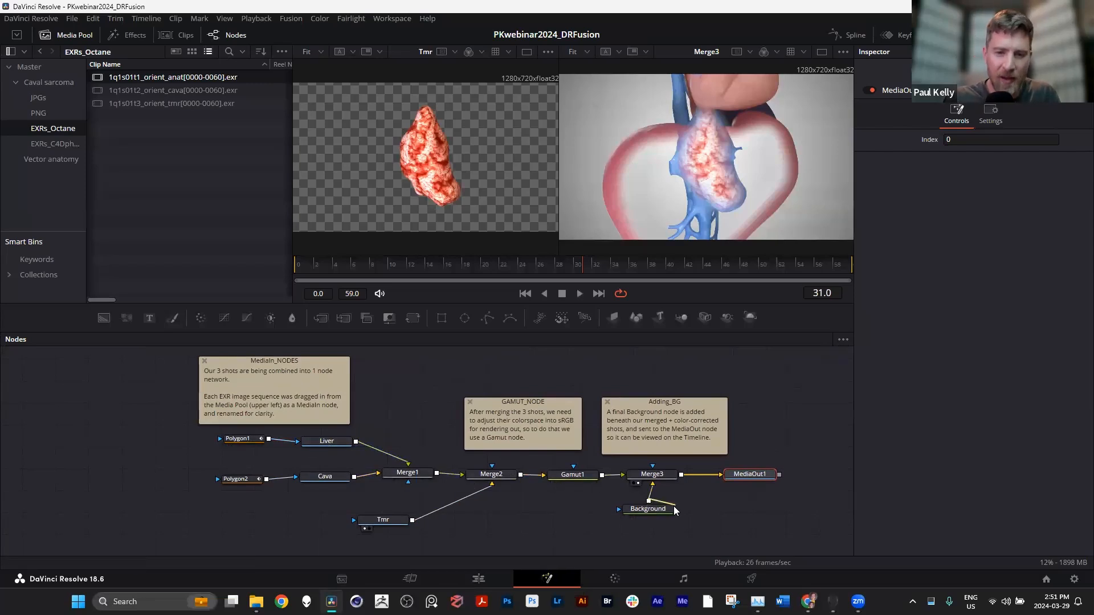
{"action": "left_click_drag", "start_coordinate": [645, 516], "coordinate": [650, 516]}
{"action": "left_click_drag", "start_coordinate": [572, 477], "coordinate": [568, 478]}
{"action": "left_click", "coordinate": [557, 525]}
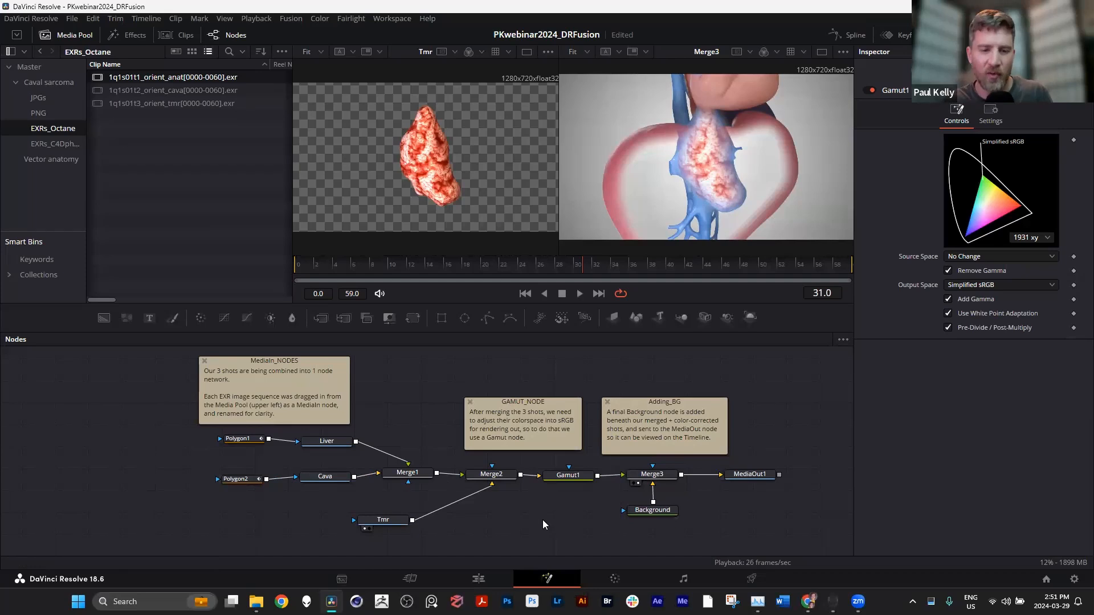
Move the Caval sarcoma 02 Nodes timeline playhead to 00:00:02:23 and open the Caval sarcoma EXRs clip there in Fusion
{"action": "left_click", "coordinate": [479, 578]}
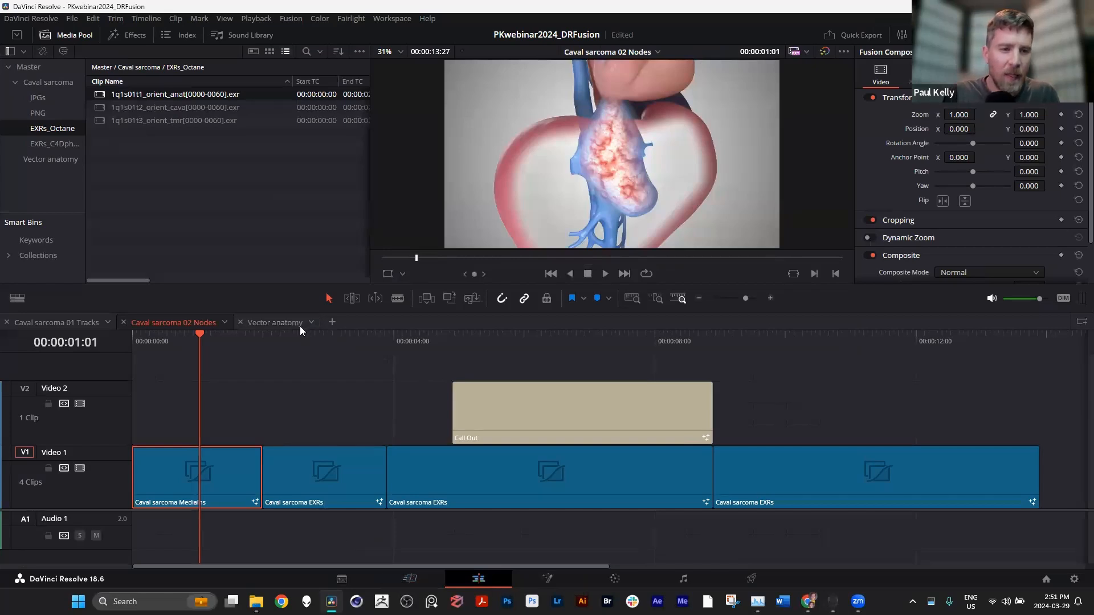
{"action": "left_click", "coordinate": [285, 338]}
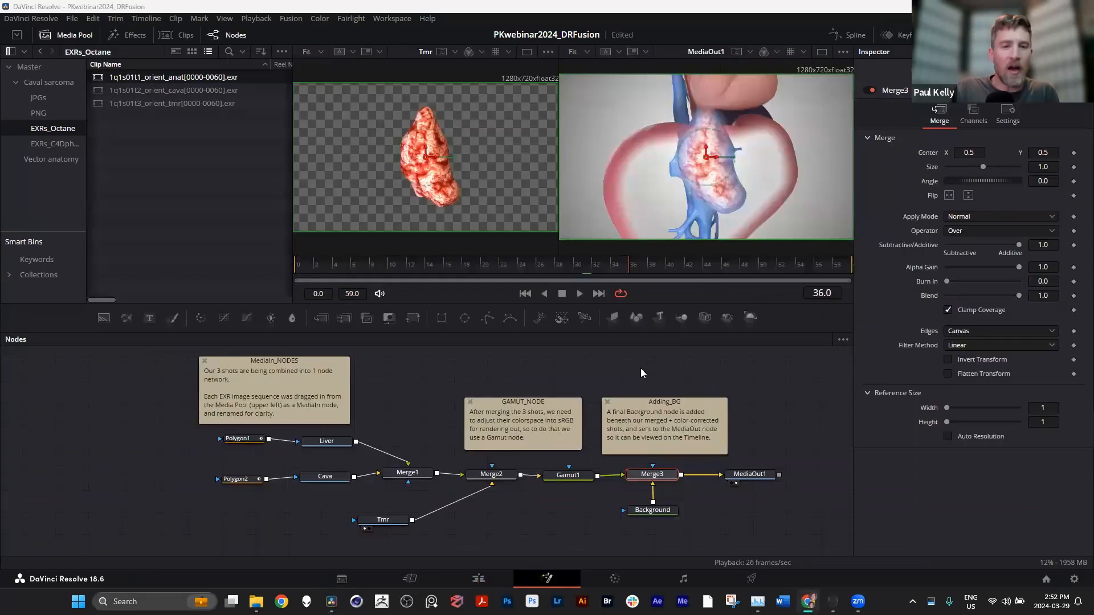
{"action": "left_click", "coordinate": [478, 578]}
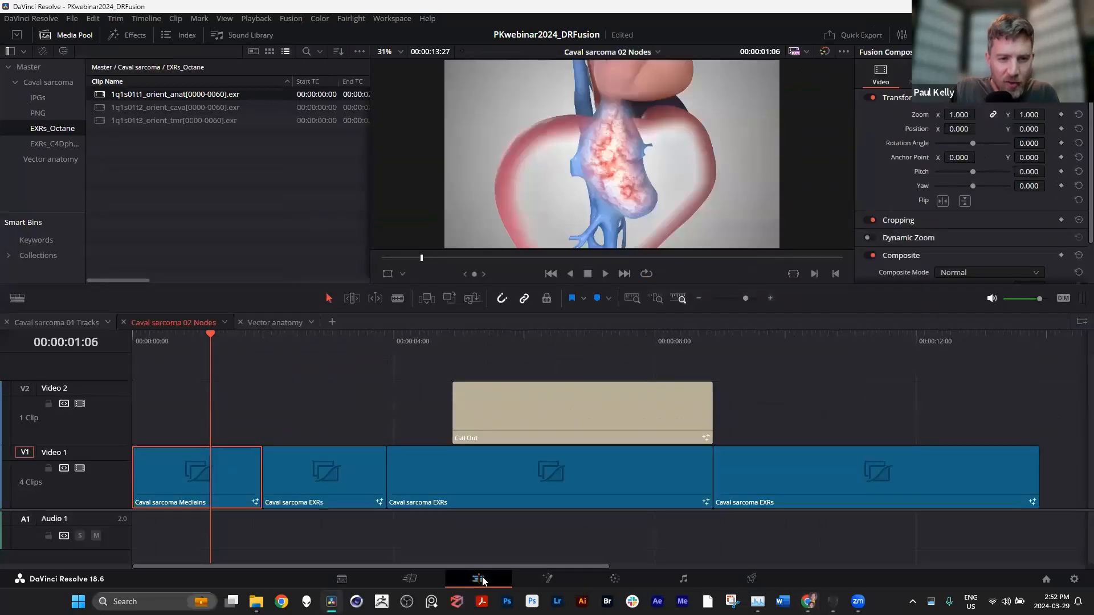
{"action": "left_click", "coordinate": [313, 341]}
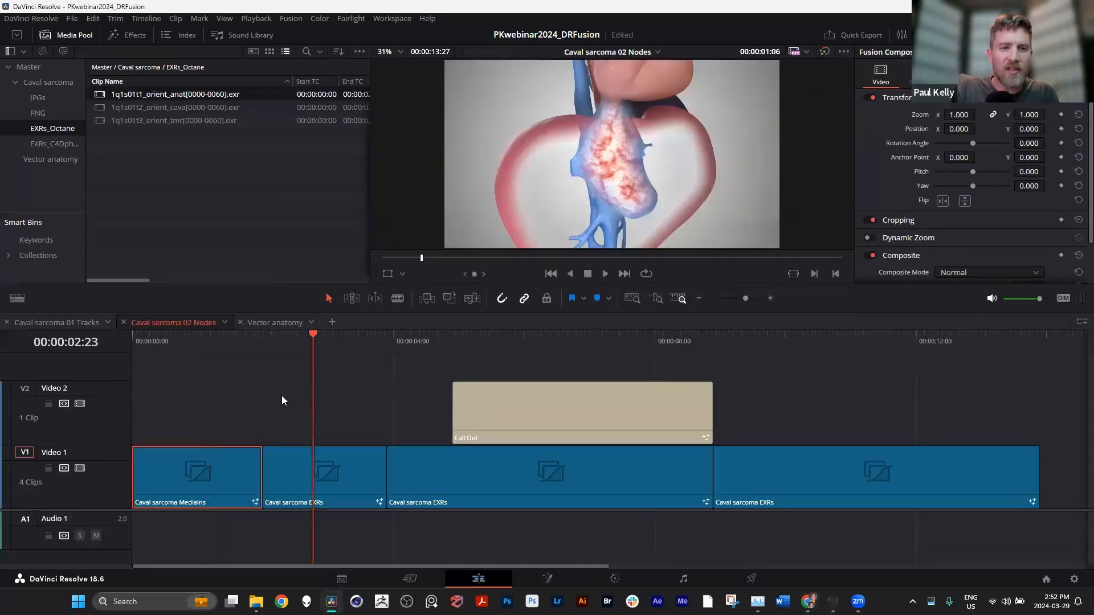
{"action": "left_click", "coordinate": [341, 477]}
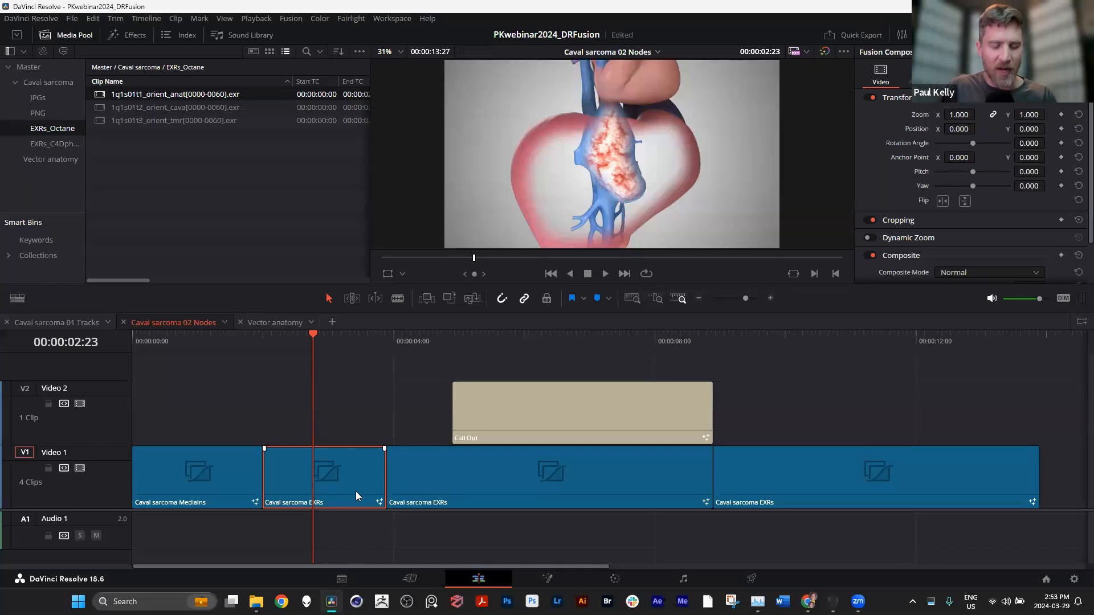
{"action": "left_click", "coordinate": [541, 574]}
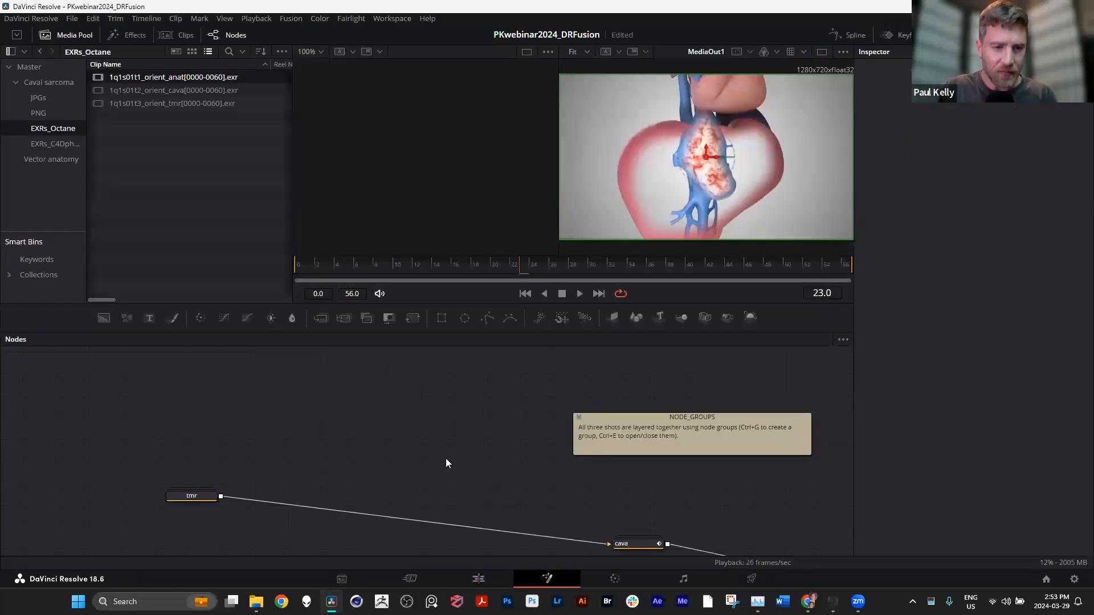
Examine how the collapsed tmr, cava and anatomy node groups are chained to the MediaOut node, selecting them in the node graph
{"action": "left_click_drag", "start_coordinate": [449, 463], "coordinate": [263, 381]}
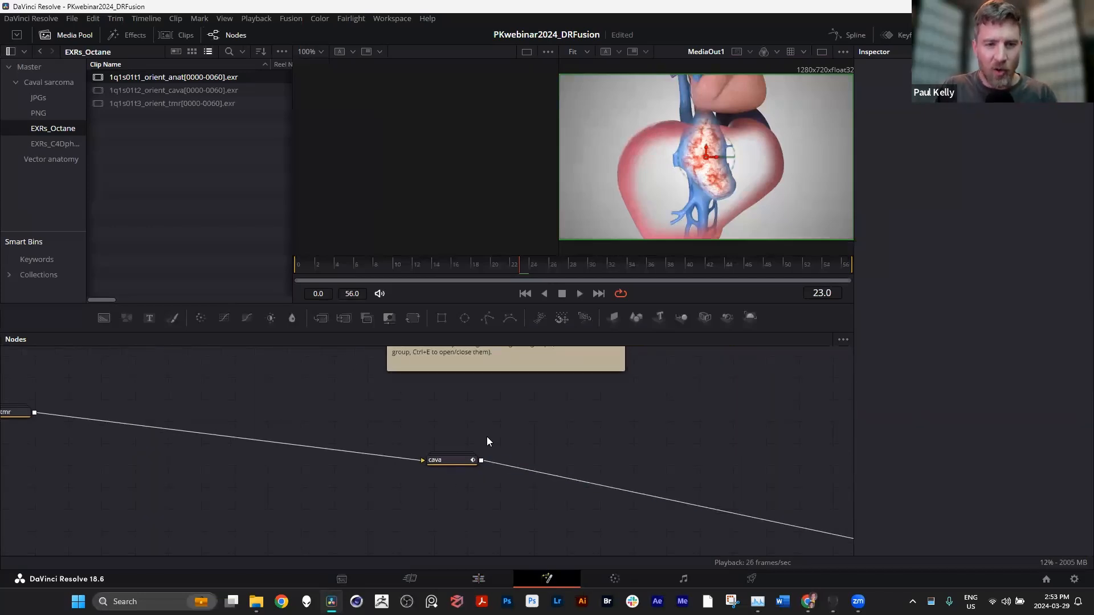
{"action": "scroll", "coordinate": [419, 409], "scroll_direction": "down", "scroll_amount": 4}
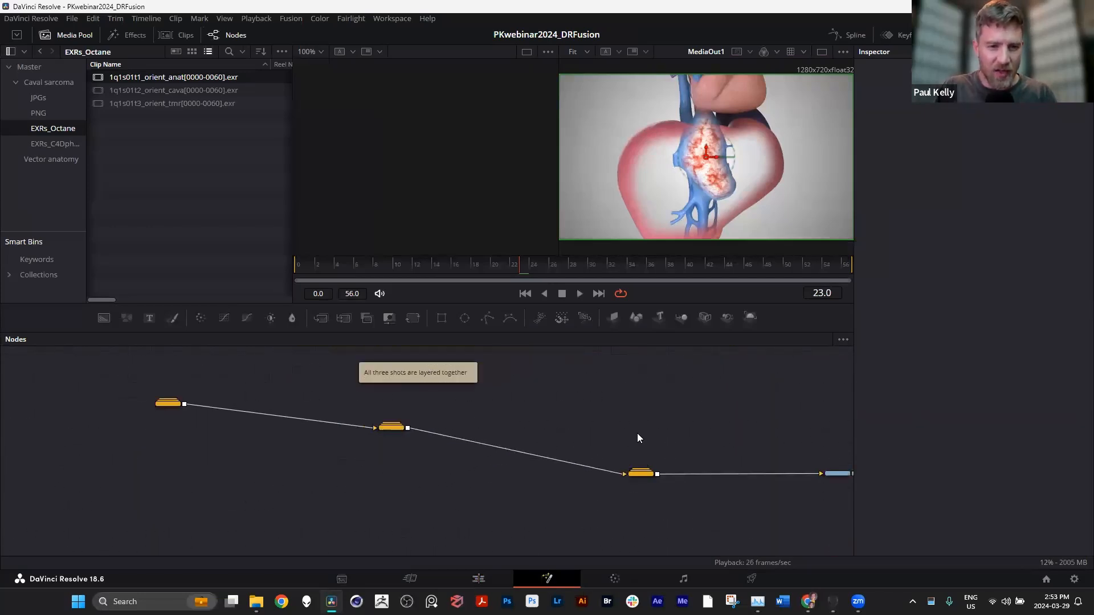
{"action": "left_click_drag", "start_coordinate": [637, 438], "coordinate": [576, 463]}
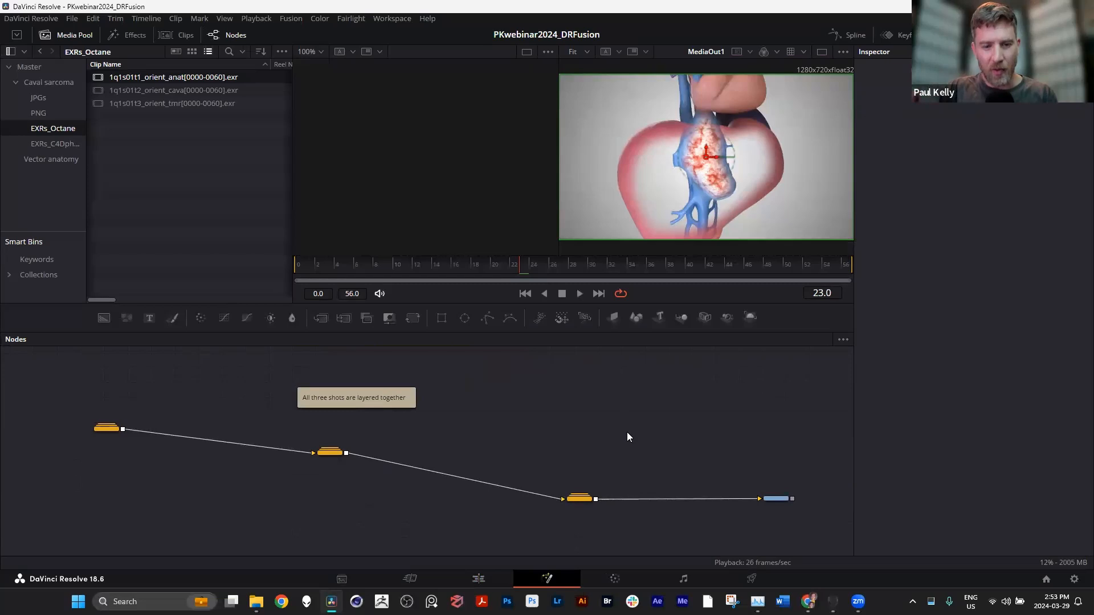
{"action": "left_click_drag", "start_coordinate": [557, 481], "coordinate": [598, 474]}
{"action": "left_click_drag", "start_coordinate": [122, 420], "coordinate": [176, 455]}
{"action": "left_click_drag", "start_coordinate": [547, 450], "coordinate": [689, 535]}
{"action": "left_click_drag", "start_coordinate": [178, 442], "coordinate": [111, 407]}
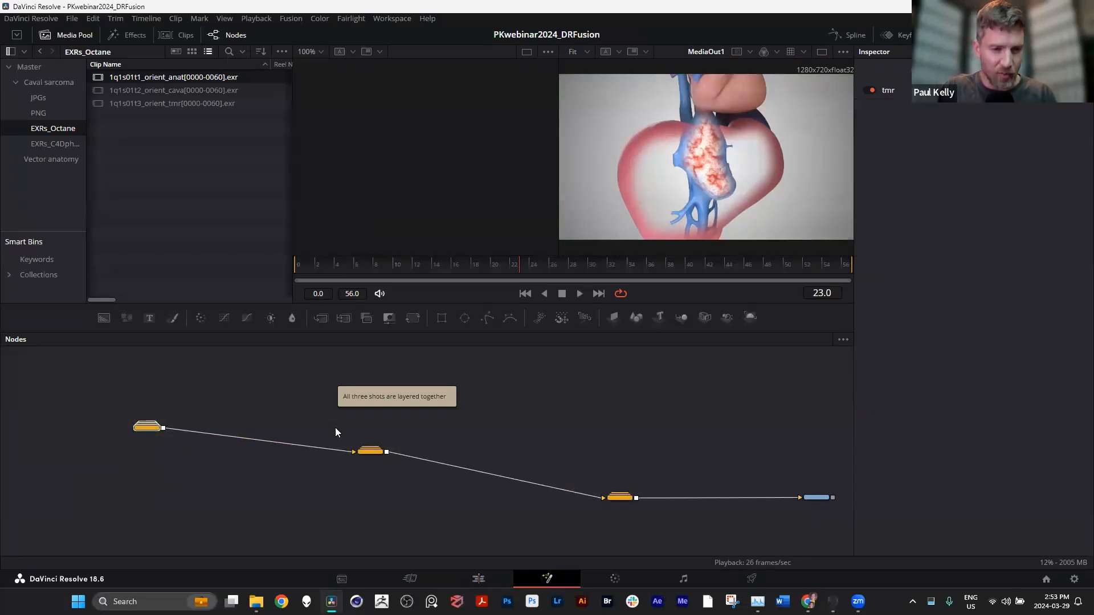
{"action": "left_click_drag", "start_coordinate": [556, 460], "coordinate": [662, 528]}
{"action": "left_click_drag", "start_coordinate": [108, 409], "coordinate": [158, 445]}
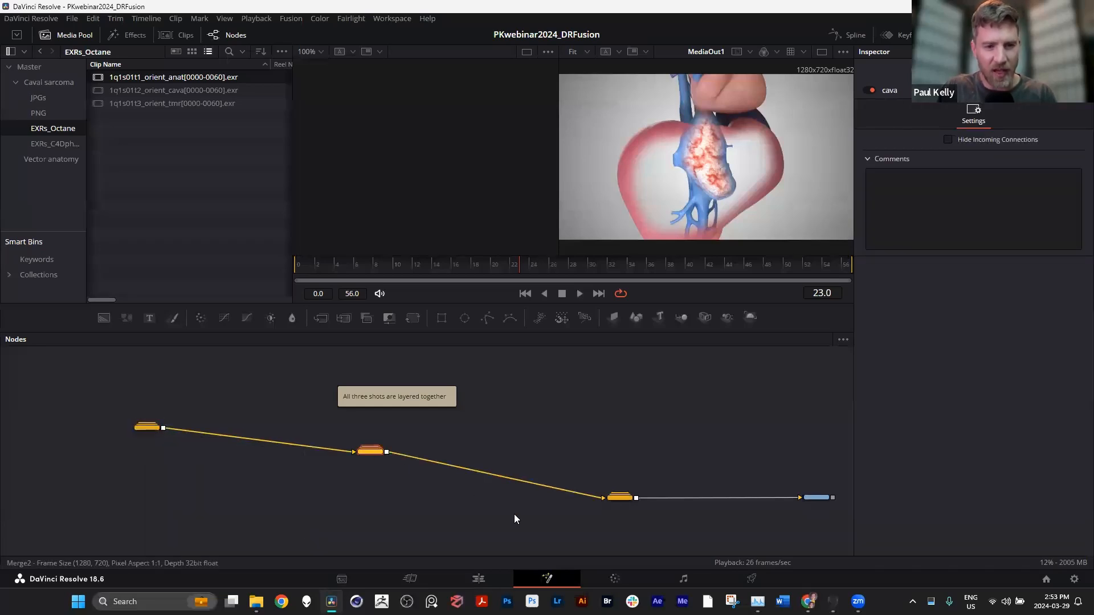
{"action": "left_click", "coordinate": [619, 497]}
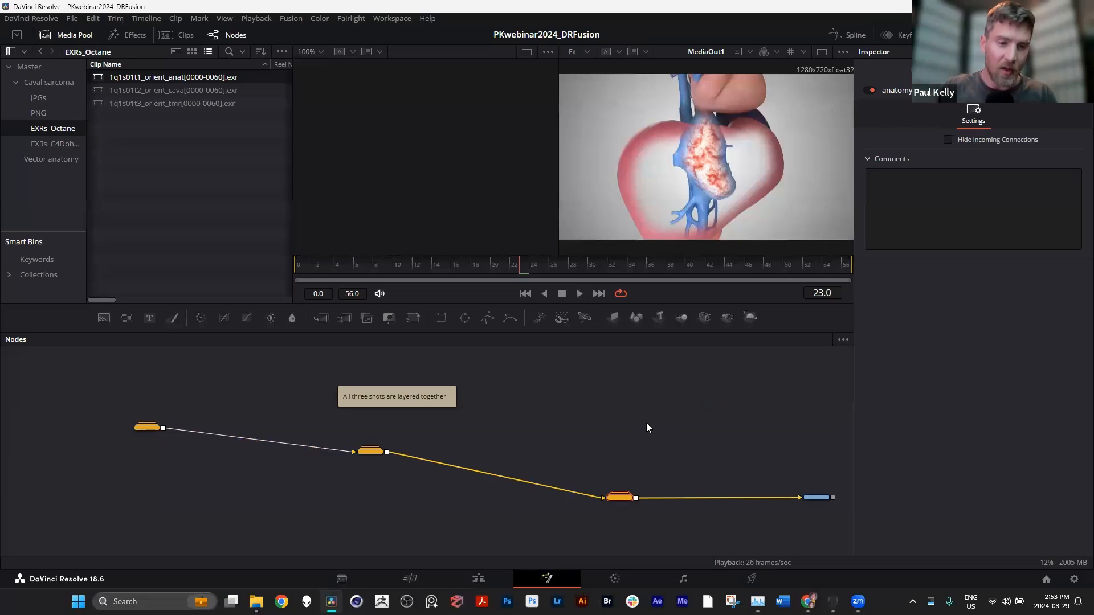
Expand the tmr, cava and anatomy node groups to reveal the nodes inside them
{"action": "left_click", "coordinate": [143, 427]}
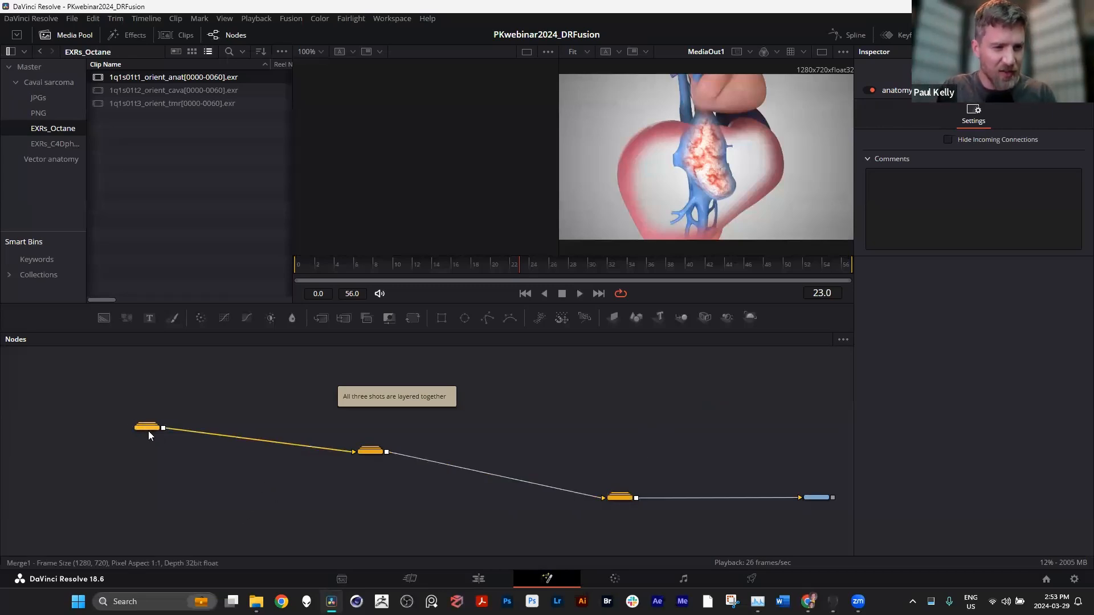
{"action": "double_click", "coordinate": [145, 426]}
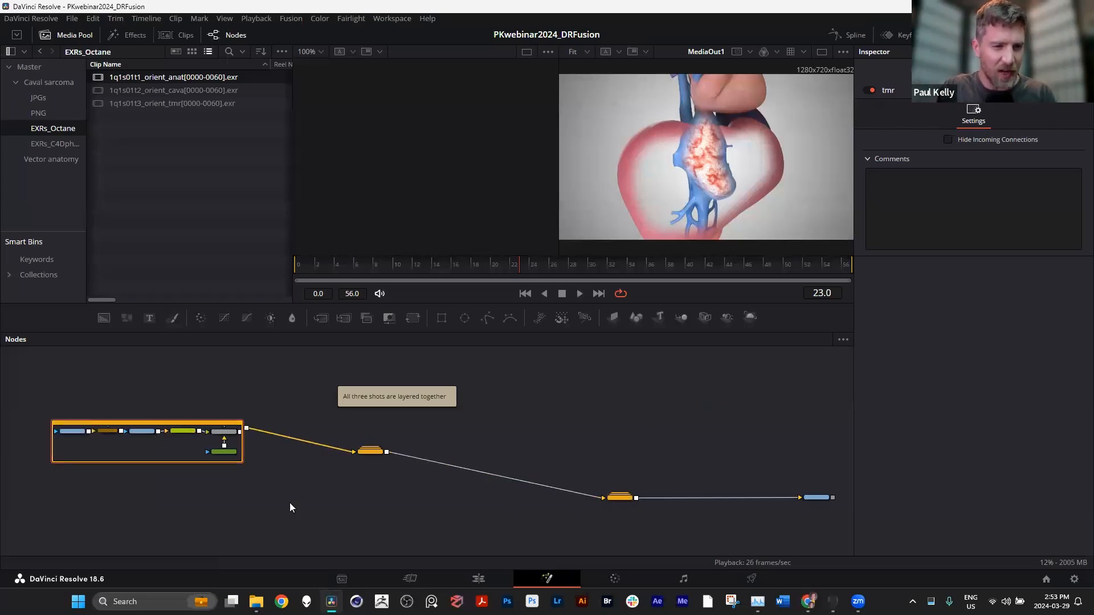
{"action": "double_click", "coordinate": [370, 452]}
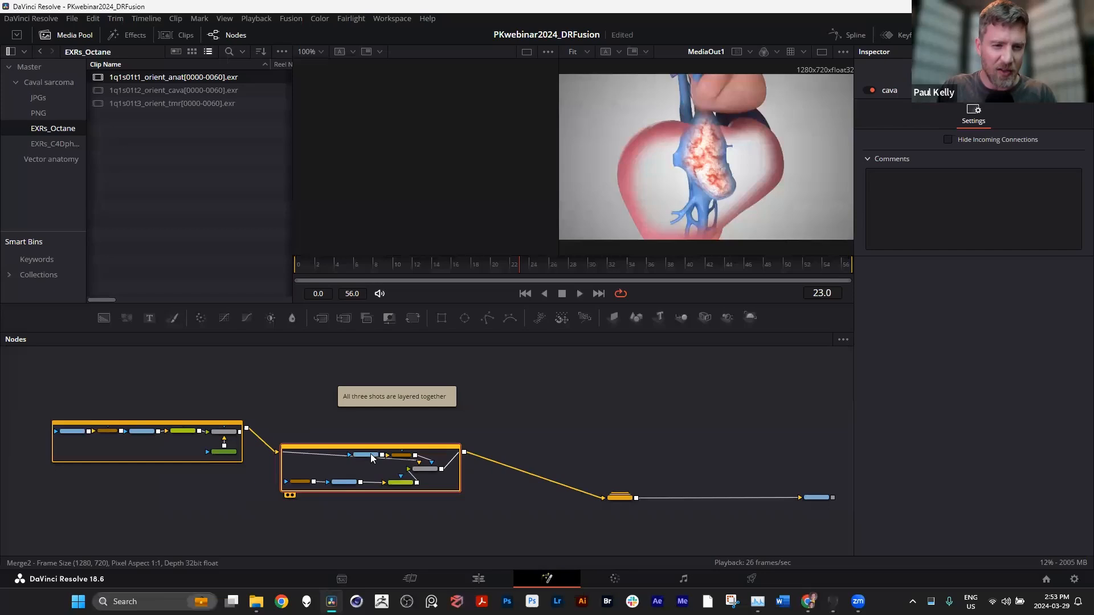
{"action": "double_click", "coordinate": [620, 498]}
{"action": "left_click_drag", "start_coordinate": [598, 461], "coordinate": [594, 407]}
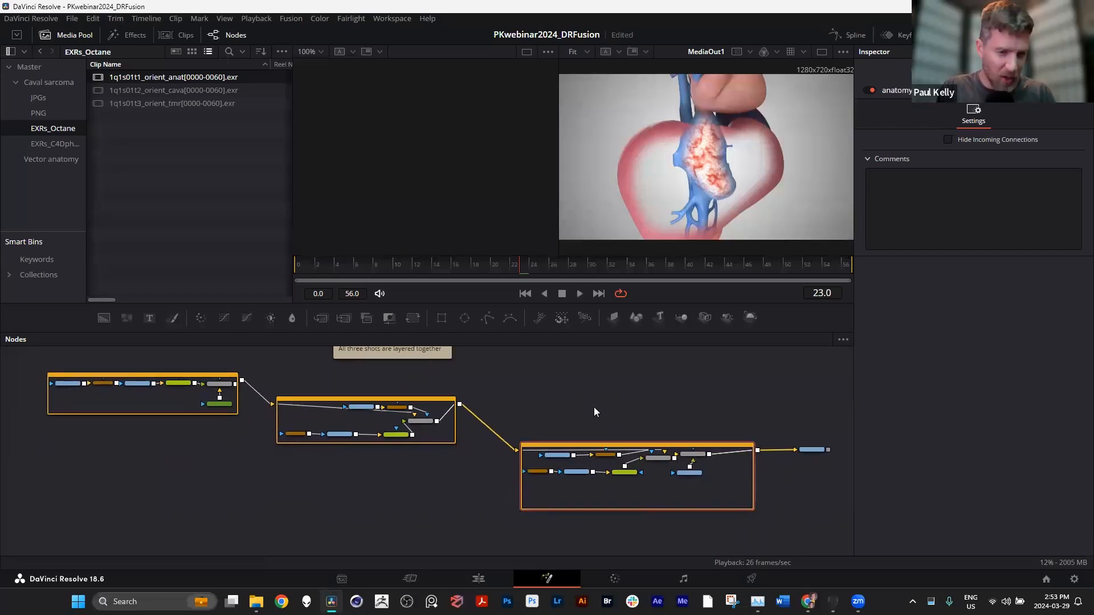
Show the tmr group's A_tmr matte and its 1s01t3_orientation tumour render loader in turn in the first viewer
{"action": "scroll", "coordinate": [629, 434], "scroll_direction": "up", "scroll_amount": 2}
{"action": "left_click_drag", "start_coordinate": [498, 385], "coordinate": [766, 419]}
{"action": "left_click_drag", "start_coordinate": [384, 390], "coordinate": [541, 433]}
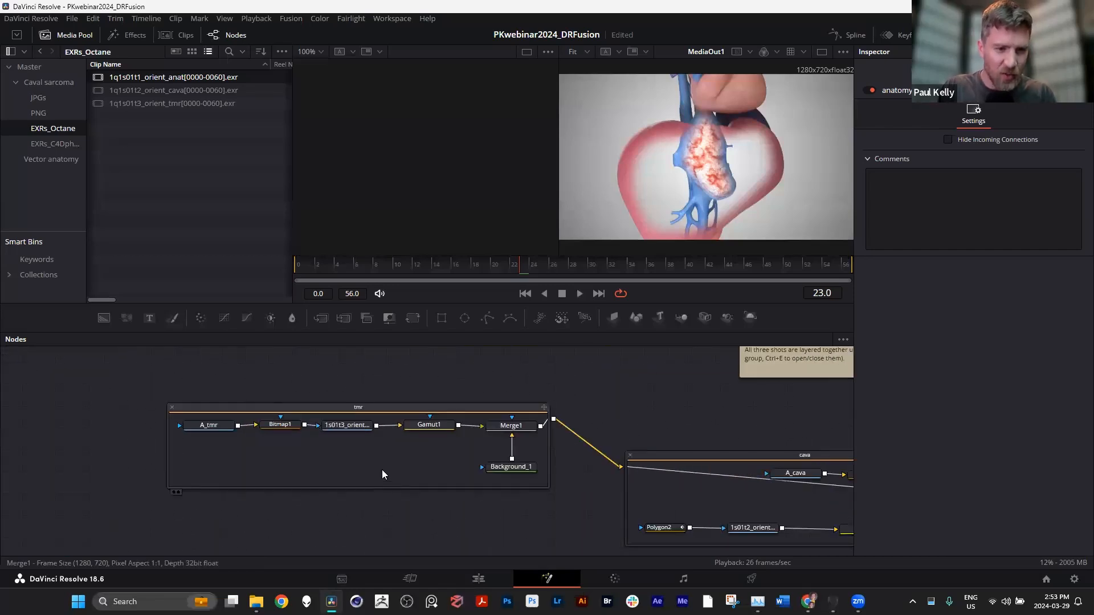
{"action": "scroll", "coordinate": [382, 470], "scroll_direction": "up", "scroll_amount": 3}
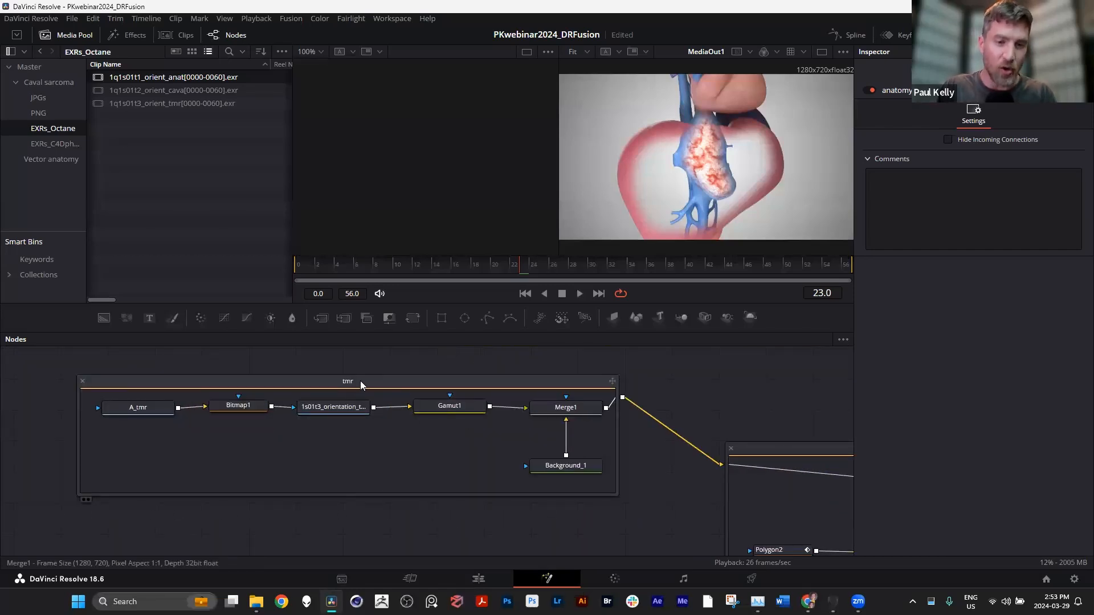
{"action": "left_click_drag", "start_coordinate": [360, 381], "coordinate": [355, 384]}
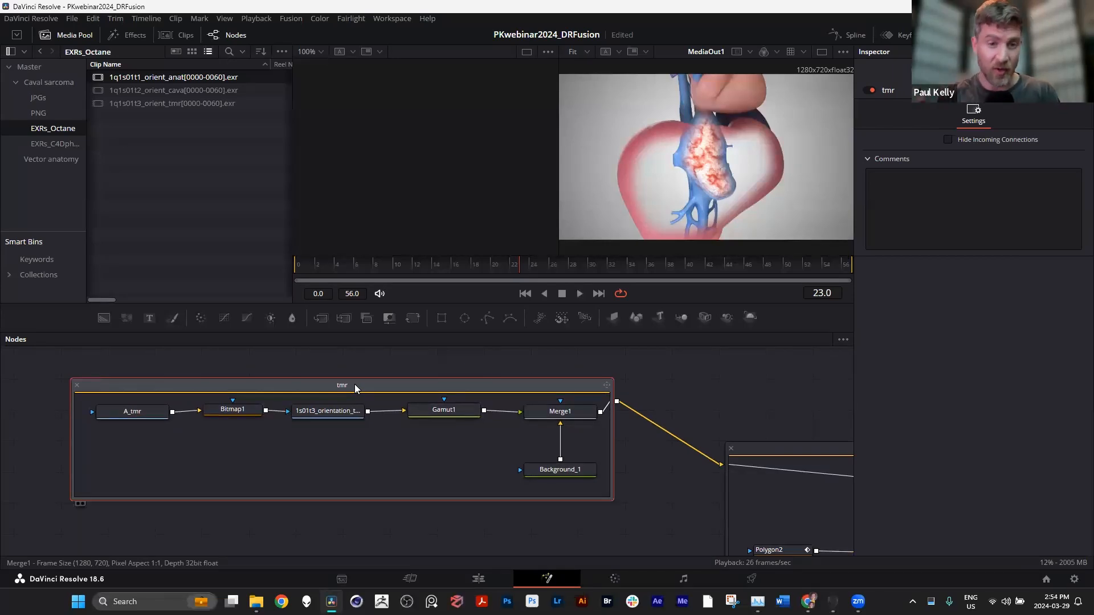
{"action": "left_click", "coordinate": [133, 414]}
{"action": "left_click_drag", "start_coordinate": [134, 415], "coordinate": [407, 187]}
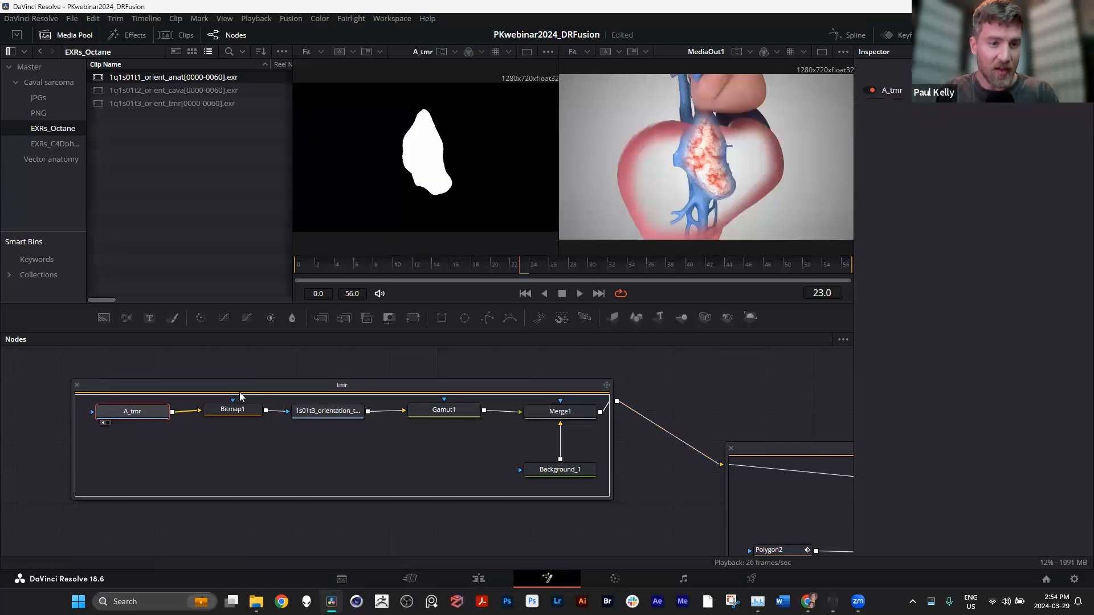
{"action": "left_click", "coordinate": [342, 415]}
{"action": "key", "text": "1"}
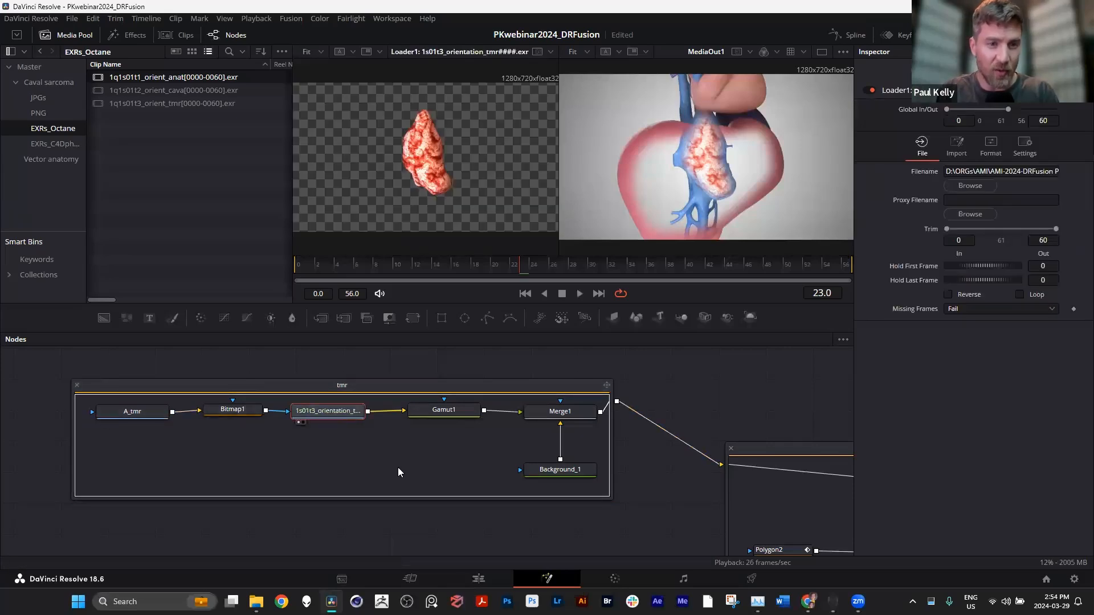
Preview the Gamut1 and Merge1 outputs of the tmr group one after another in the first viewer
{"action": "left_click", "coordinate": [448, 411]}
{"action": "key", "text": "1"}
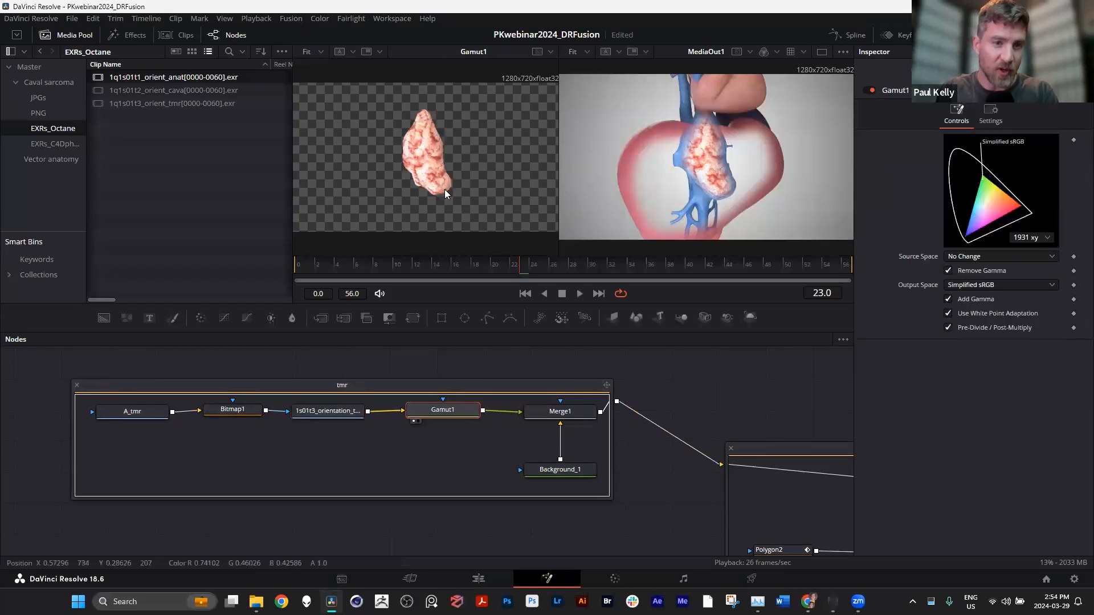
{"action": "left_click", "coordinate": [560, 413]}
{"action": "key", "text": "1"}
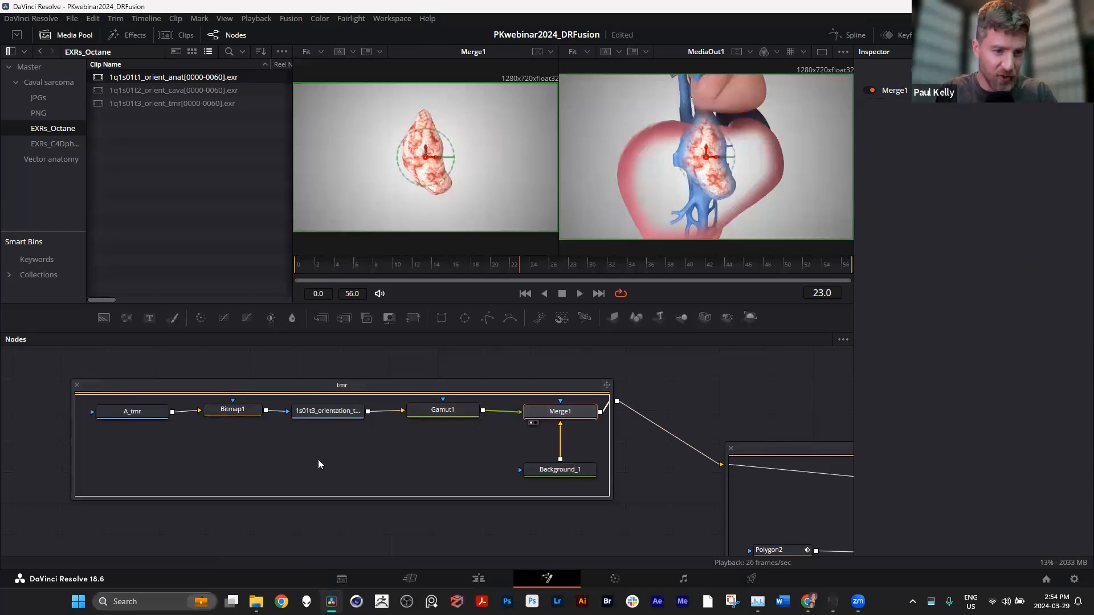
Preview the cava group's EXR loader, its Polygon2 mask and the Gamut2 output in the first viewer
{"action": "scroll", "coordinate": [684, 450], "scroll_direction": "right", "scroll_amount": 10}
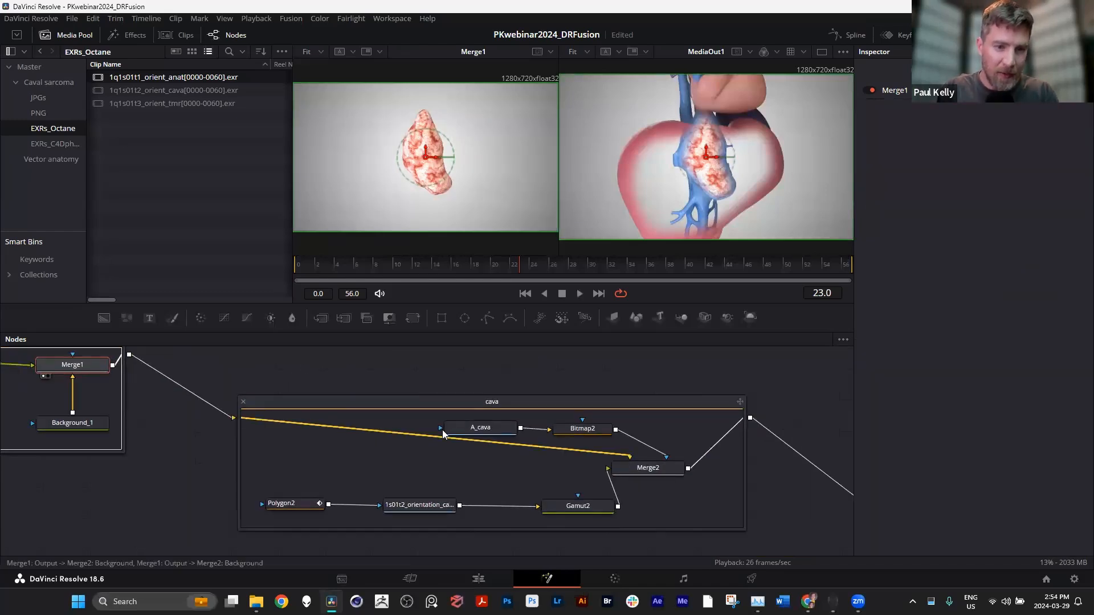
{"action": "left_click", "coordinate": [351, 498]}
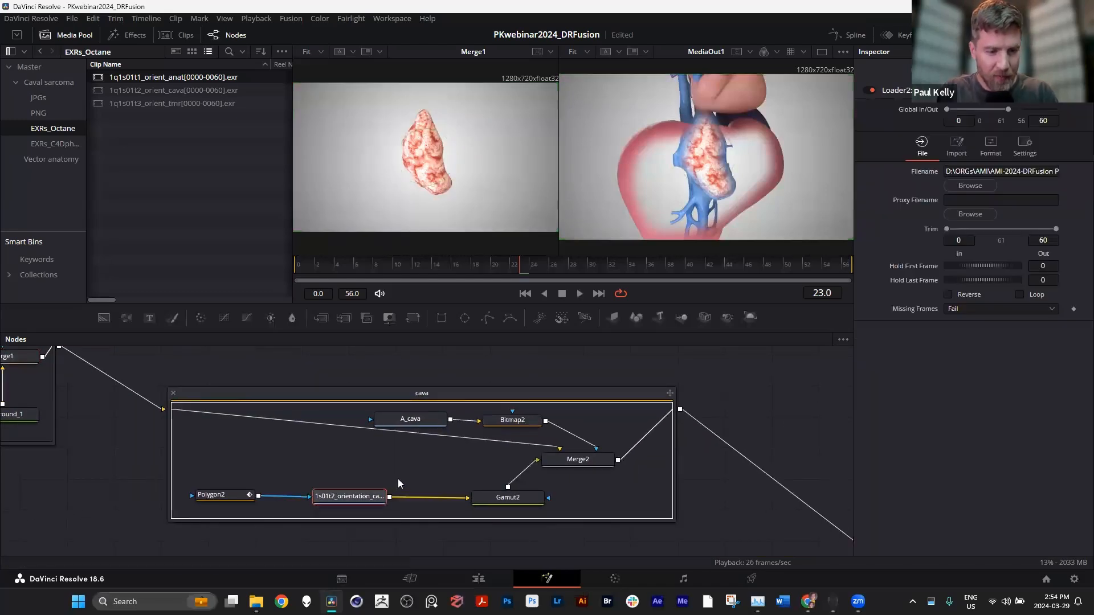
{"action": "key", "text": "1"}
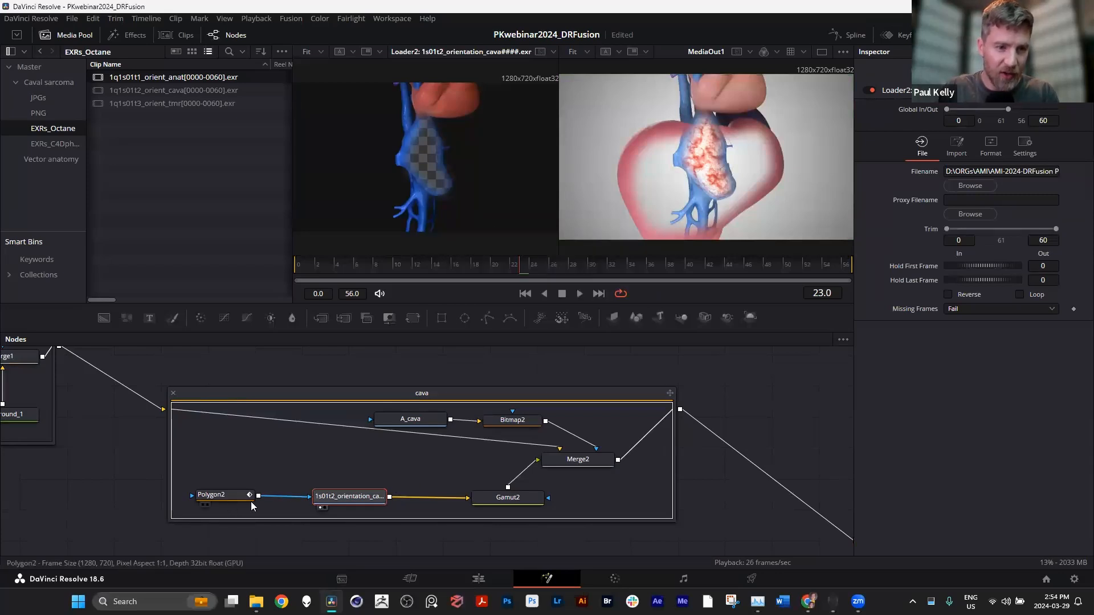
{"action": "left_click", "coordinate": [228, 498]}
{"action": "key", "text": "1"}
{"action": "left_click", "coordinate": [518, 500]}
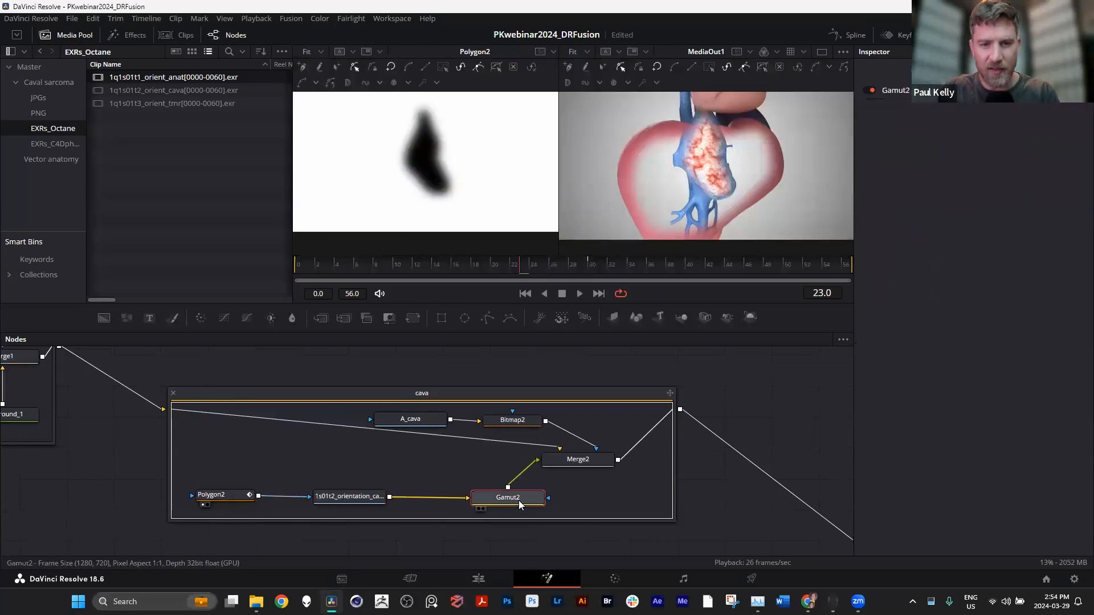
{"action": "key", "text": "1"}
Preview the A_cava matte and the combined Merge2 output in the first viewer
{"action": "left_click", "coordinate": [579, 462]}
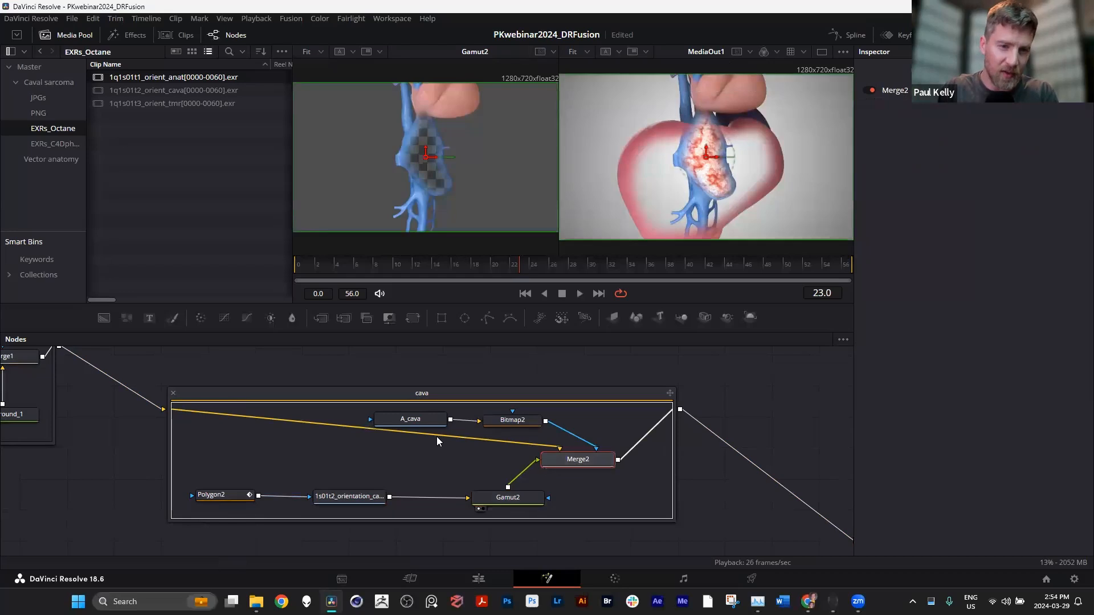
{"action": "left_click", "coordinate": [418, 420]}
{"action": "key", "text": "1"}
{"action": "left_click", "coordinate": [578, 459]}
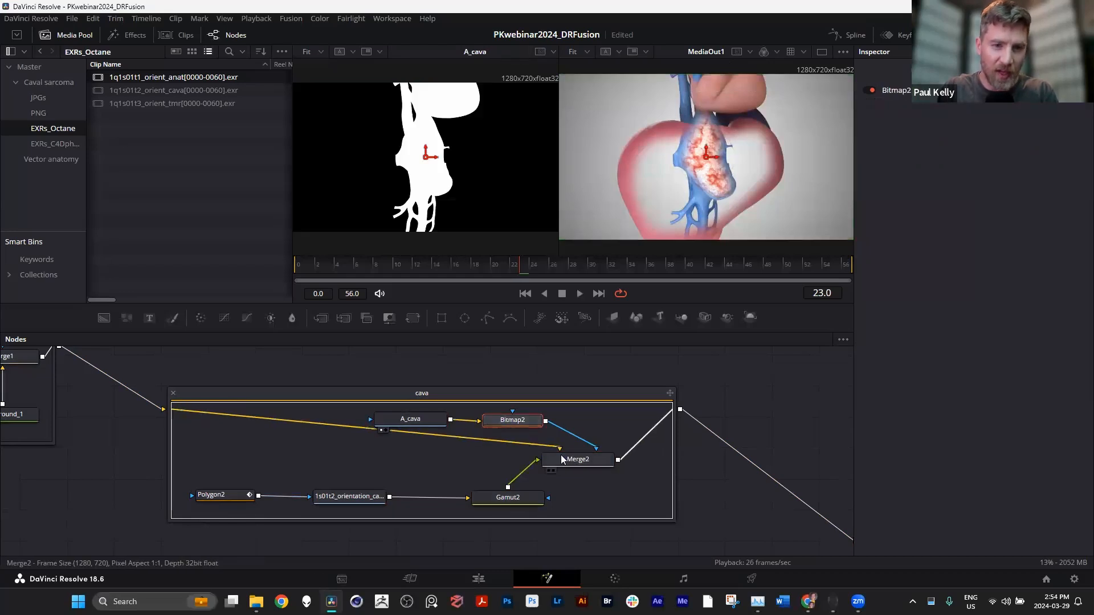
{"action": "key", "text": "1"}
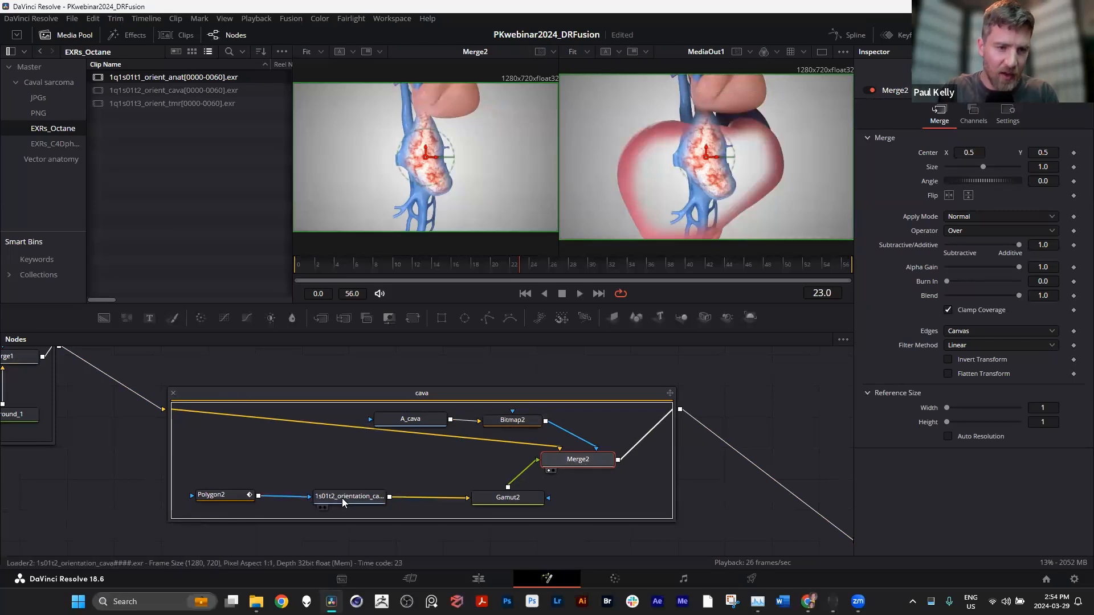
Look over the anatomy group's node layout and return to the cava group
{"action": "left_click_drag", "start_coordinate": [704, 463], "coordinate": [308, 265]}
{"action": "left_click_drag", "start_coordinate": [706, 433], "coordinate": [294, 493]}
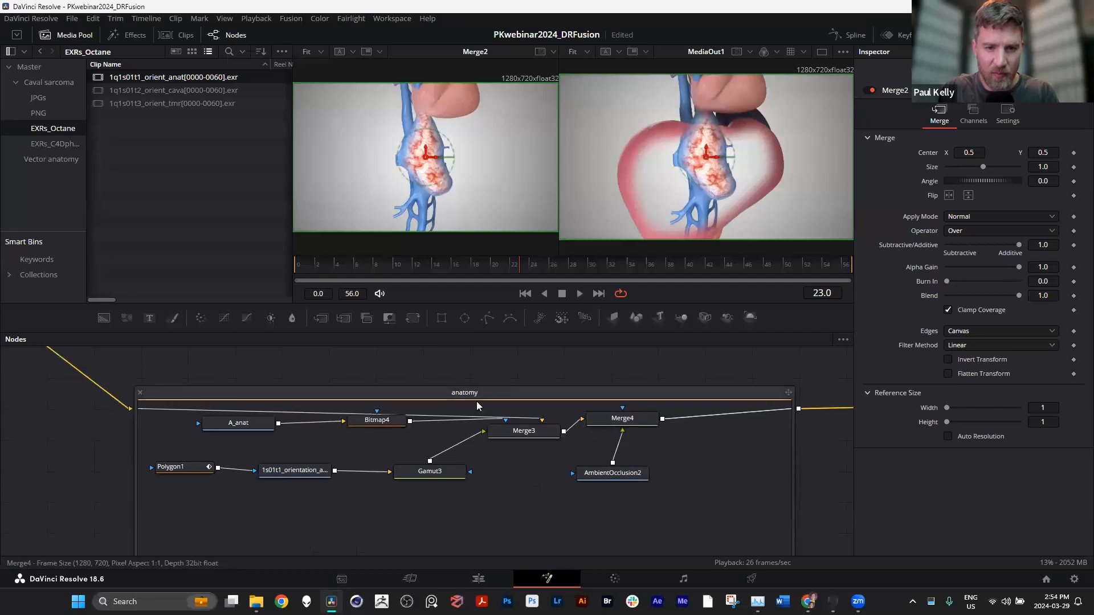
{"action": "left_click_drag", "start_coordinate": [74, 447], "coordinate": [740, 508]}
{"action": "left_click_drag", "start_coordinate": [381, 525], "coordinate": [528, 577]}
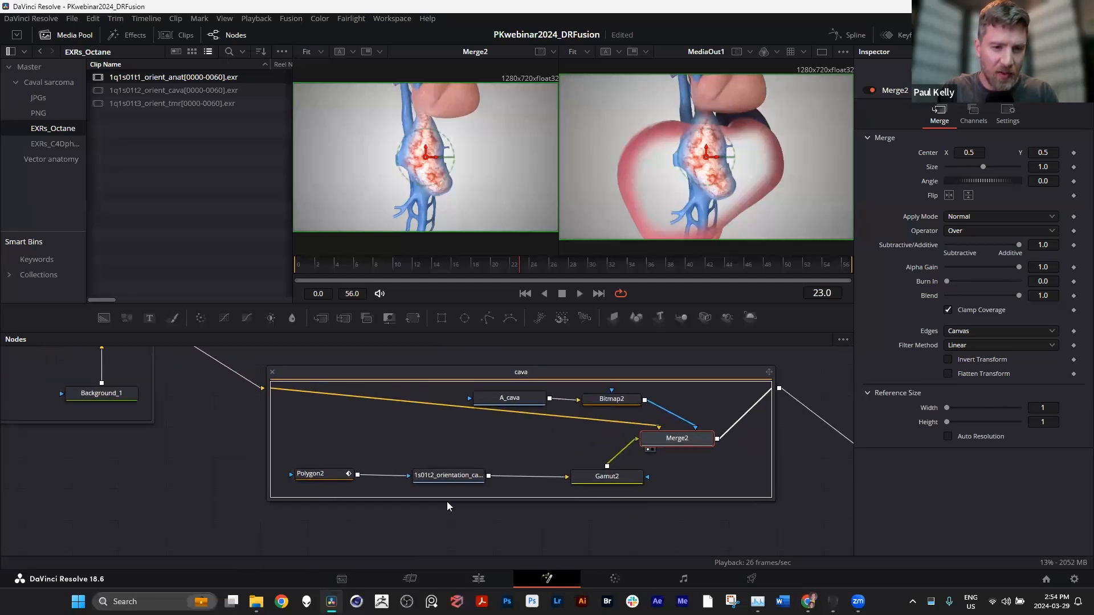
Inspect the cava group's EXR loader and display the clips in the Media Pool's PNG bin
{"action": "left_click", "coordinate": [447, 477]}
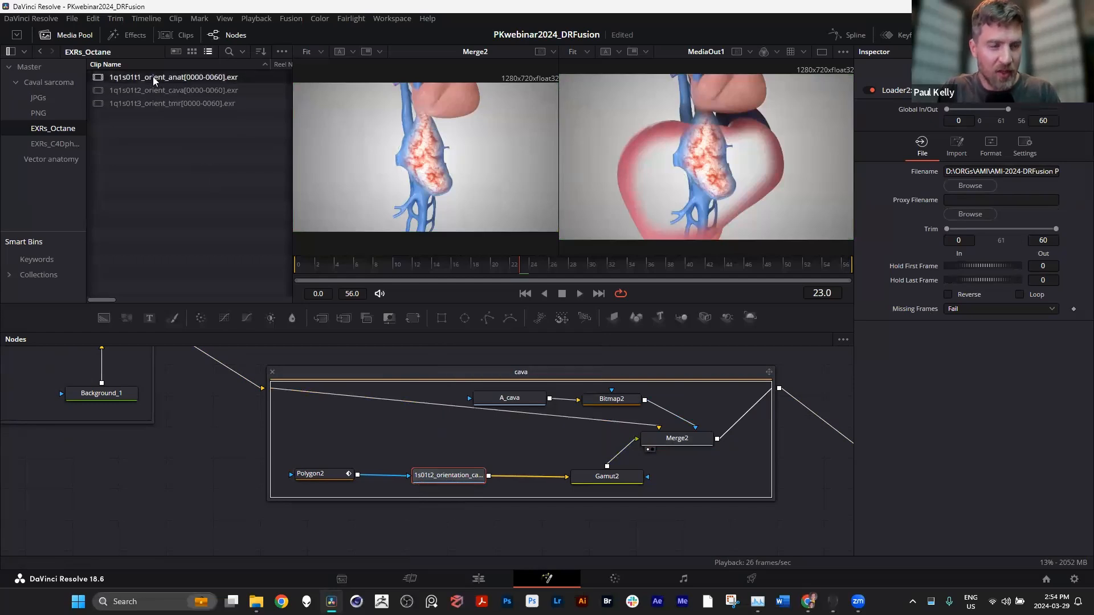
{"action": "left_click", "coordinate": [39, 113]}
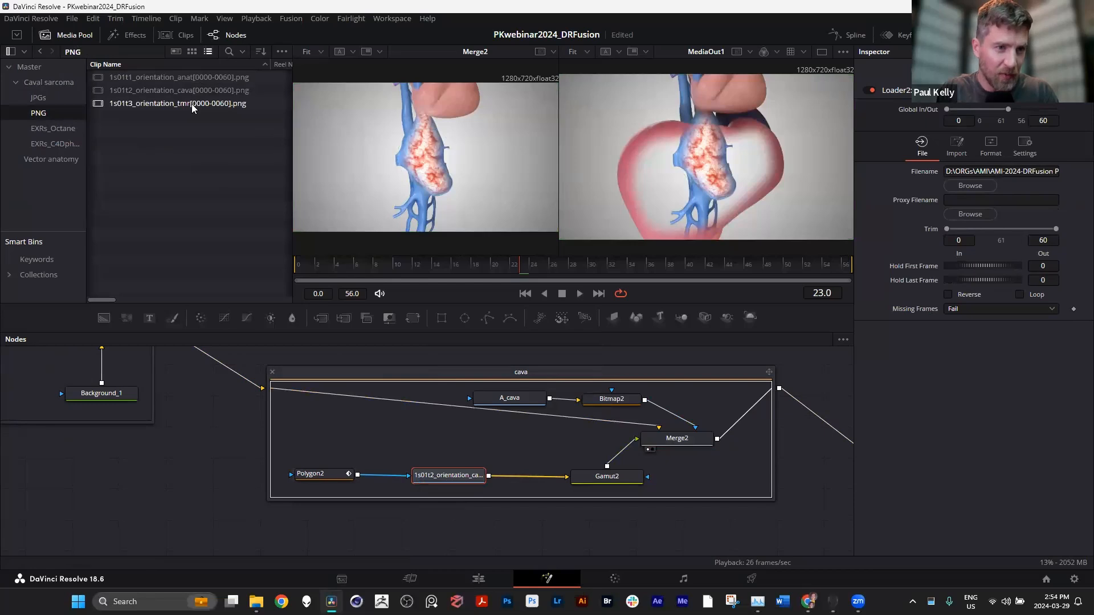
{"action": "left_click", "coordinate": [215, 430]}
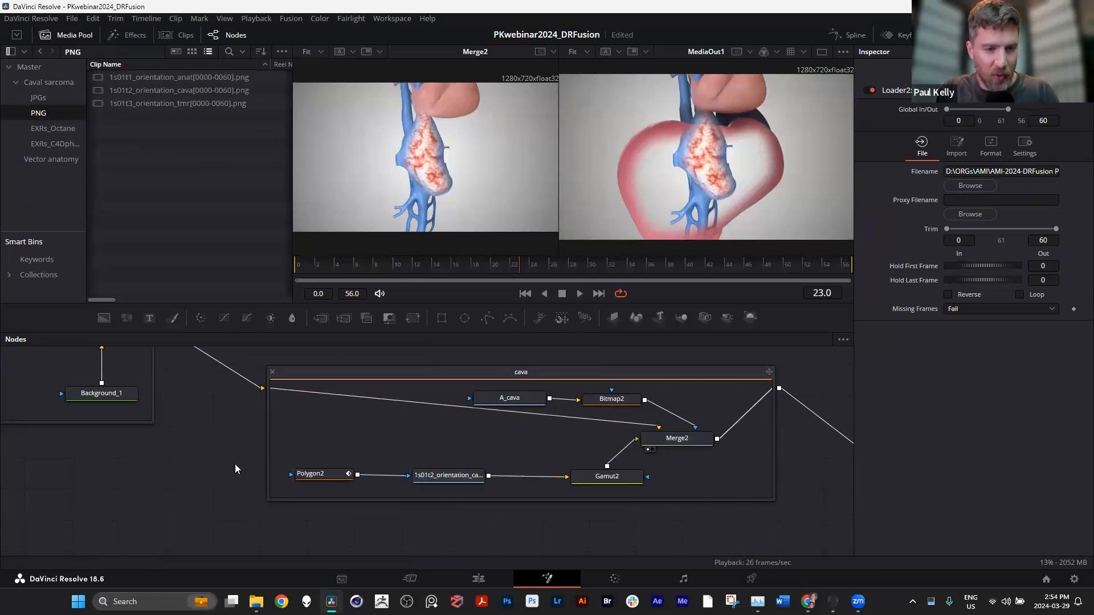
Bring up the tool selection list for an empty area of the node graph below the tmr group
{"action": "left_click_drag", "start_coordinate": [228, 458], "coordinate": [429, 478]}
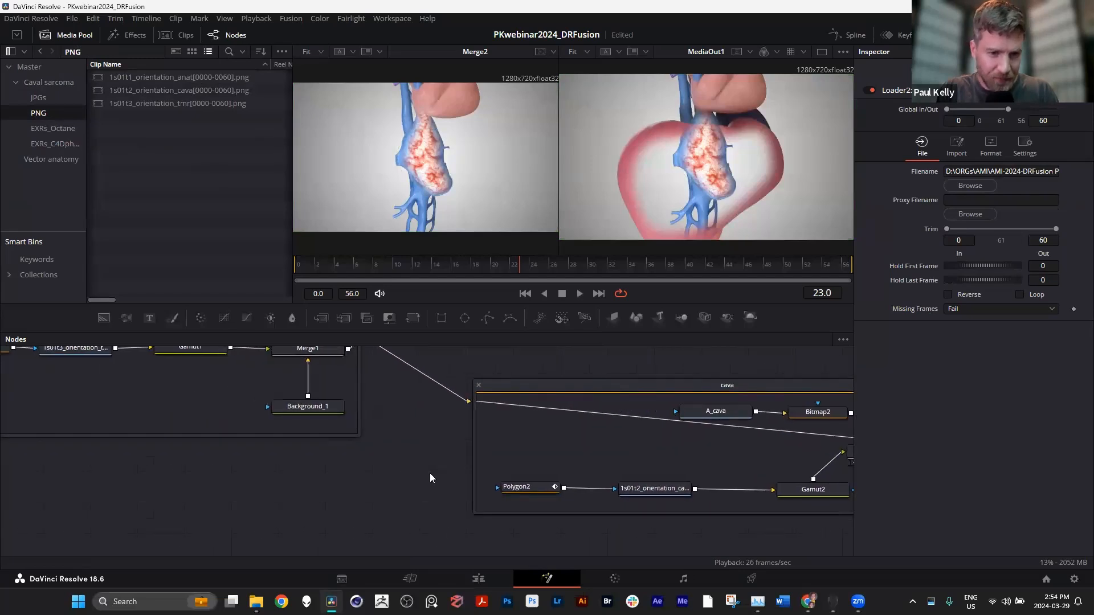
{"action": "right_click", "coordinate": [341, 497]}
{"action": "left_click", "coordinate": [300, 496]}
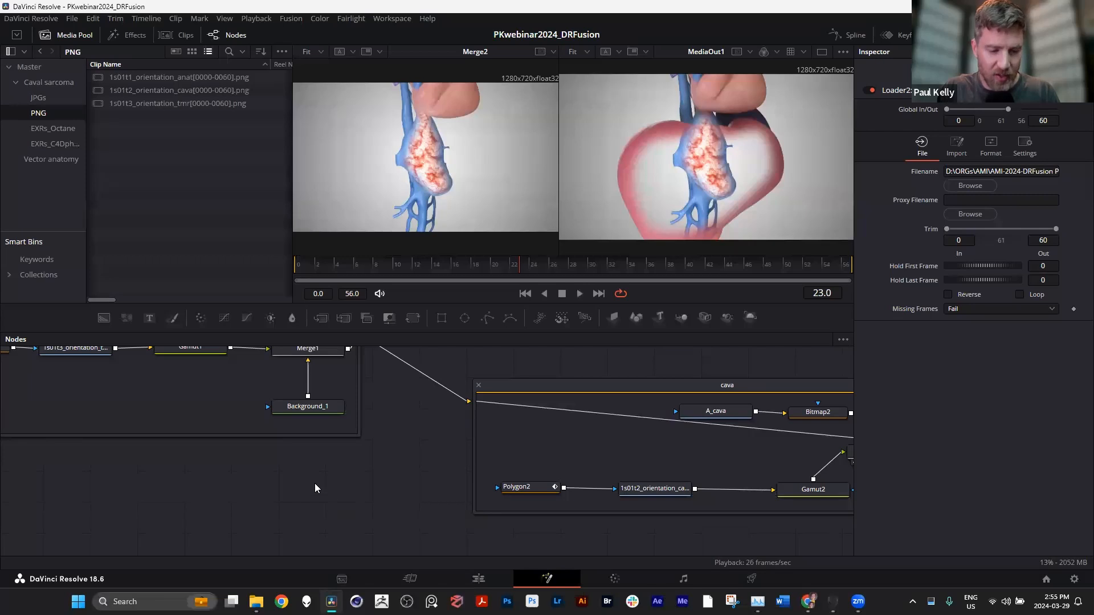
{"action": "left_click_drag", "start_coordinate": [263, 489], "coordinate": [412, 485]}
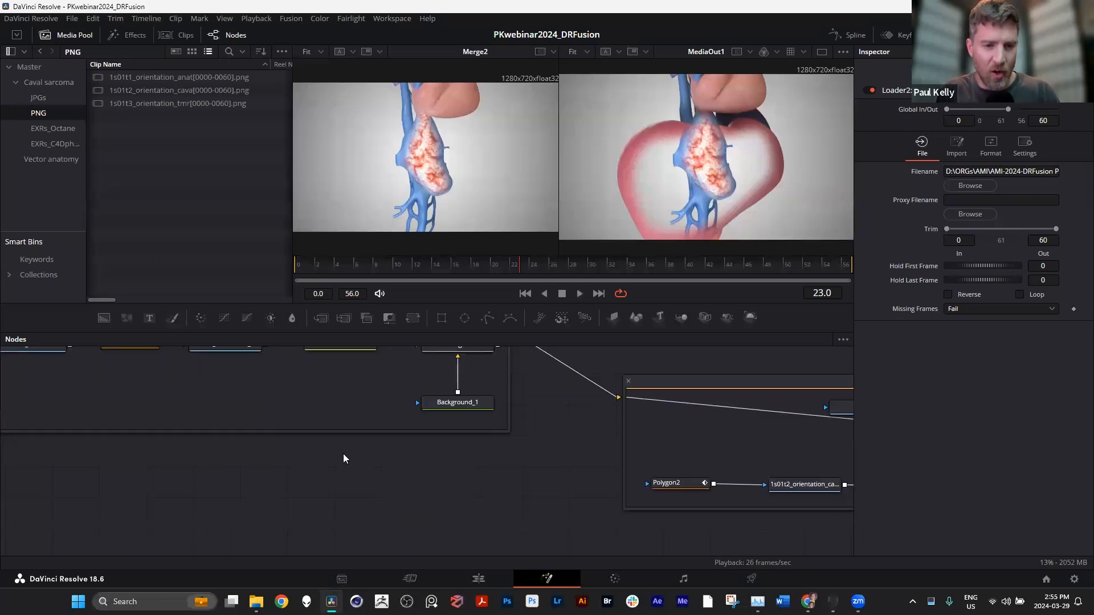
{"action": "key", "text": "shift+space"}
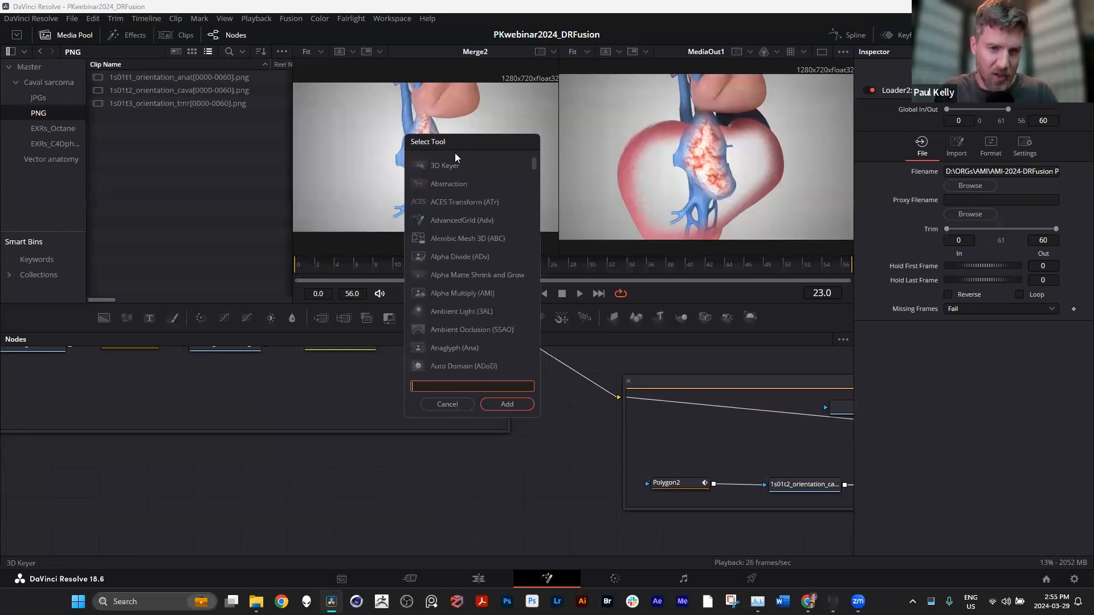
{"action": "left_click_drag", "start_coordinate": [455, 153], "coordinate": [494, 182]}
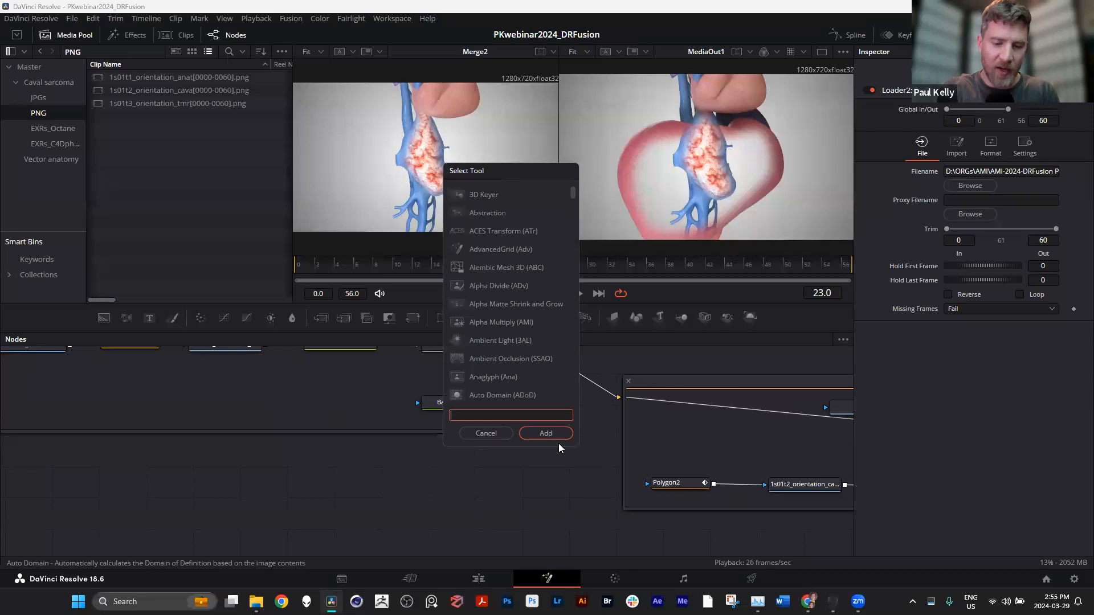
Try searching the tool list for "loader", "merg" and "col", clearing each search
{"action": "type", "text": "loader"}
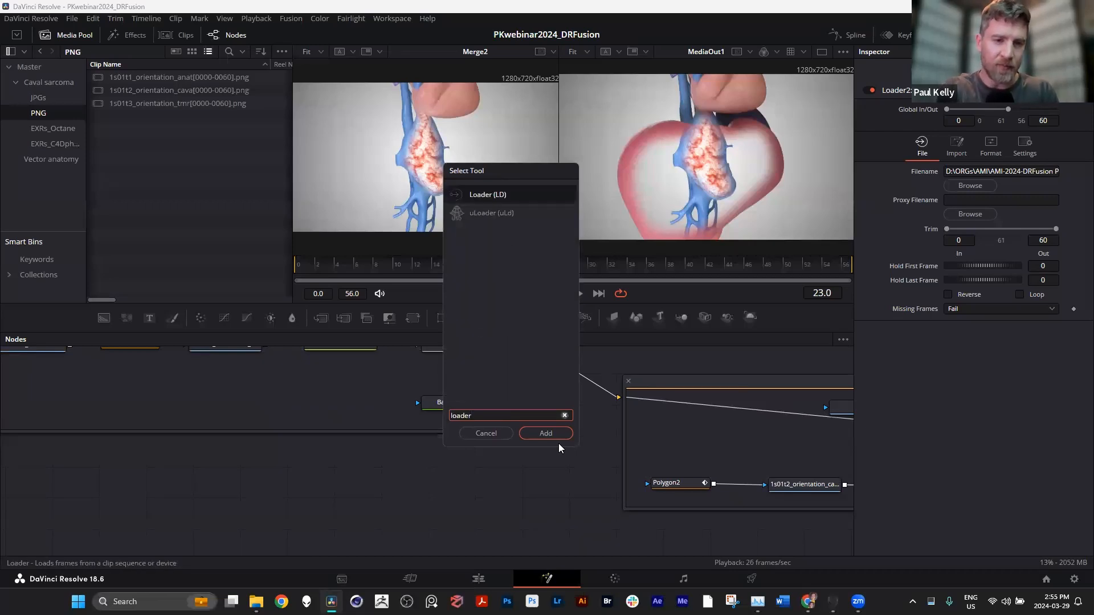
{"action": "key", "text": "BackSpace"}
{"action": "key", "text": "BackSpace"}
{"action": "key", "text": "BackSpace"}
{"action": "key", "text": "BackSpace"}
{"action": "key", "text": "BackSpace"}
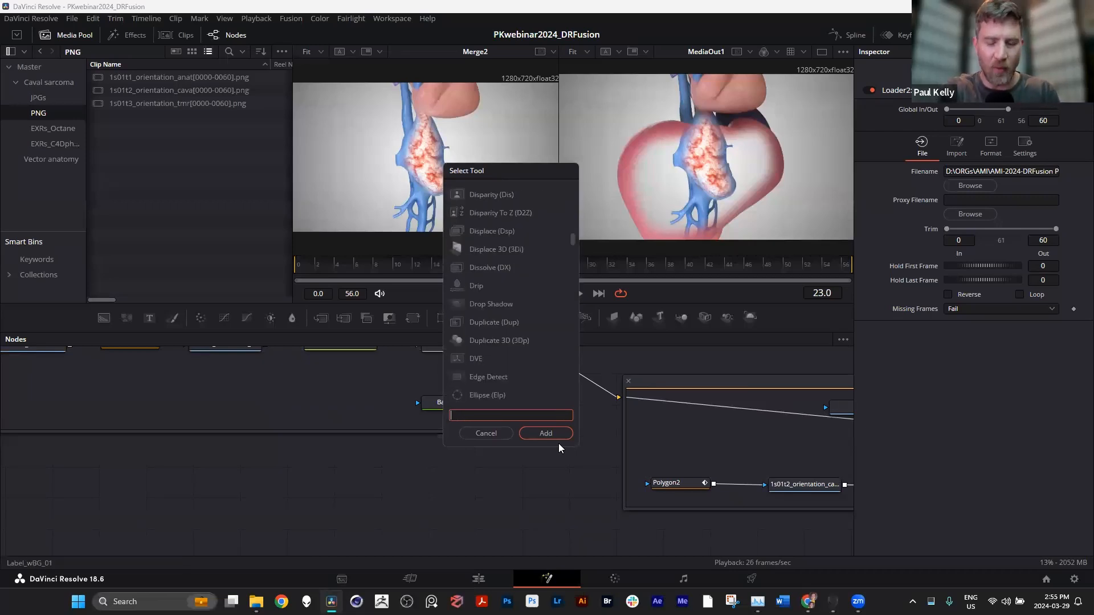
{"action": "type", "text": "merg"}
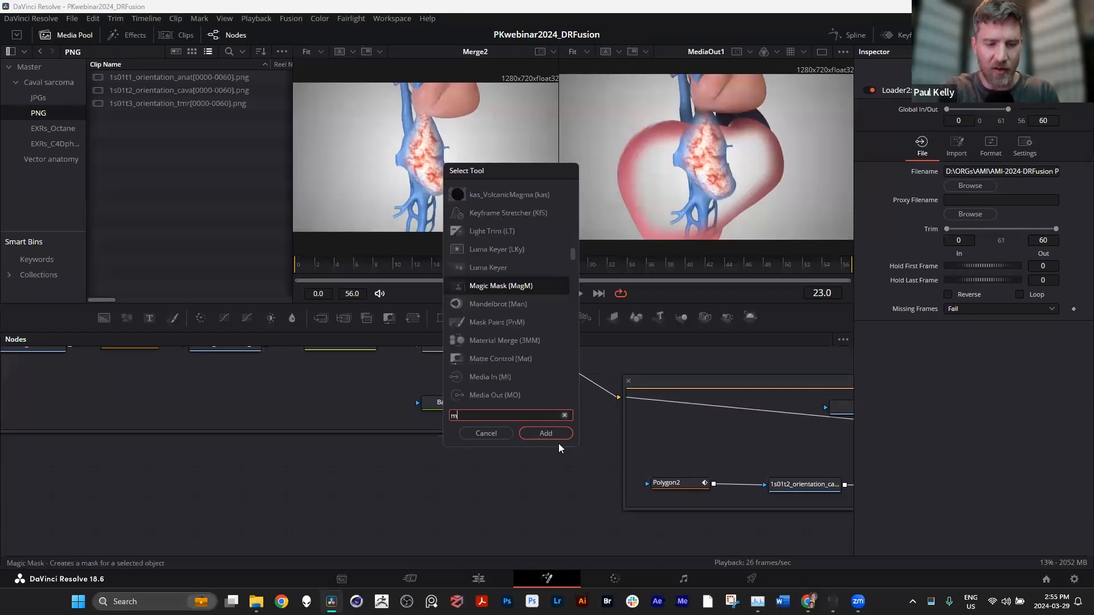
{"action": "key", "text": "BackSpace"}
{"action": "key", "text": "BackSpace"}
{"action": "key", "text": "BackSpace"}
{"action": "key", "text": "BackSpace"}
{"action": "type", "text": "col"}
{"action": "key", "text": "BackSpace"}
{"action": "key", "text": "BackSpace"}
{"action": "key", "text": "BackSpace"}
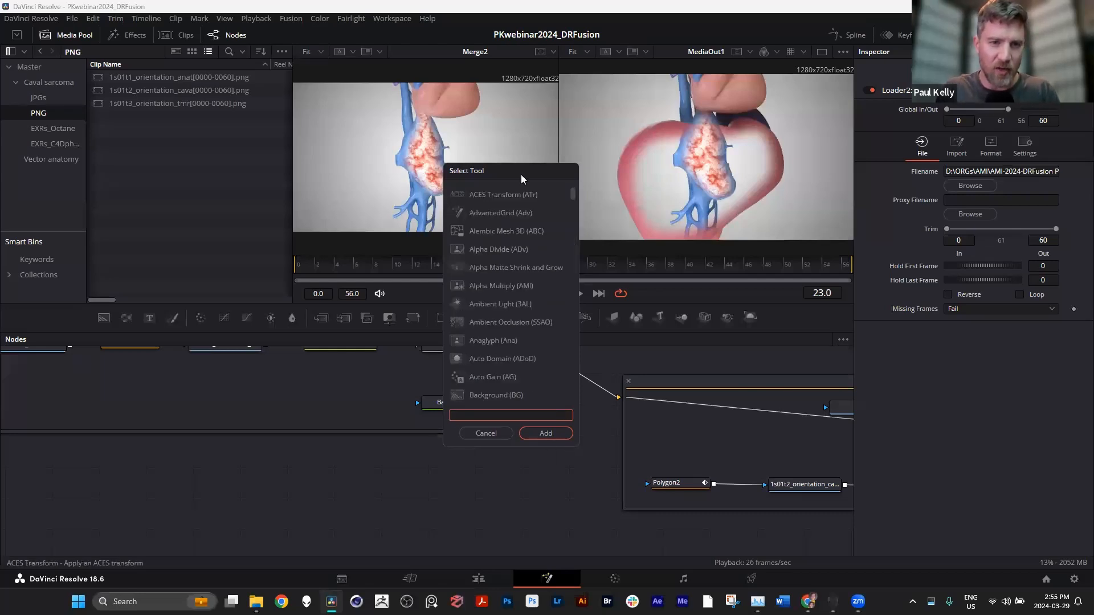
Add a Loader node and load 1s01t3_orientation_tmr0000.exr from the EXR_c4dPhys t3_tmr folder
{"action": "left_click_drag", "start_coordinate": [521, 174], "coordinate": [544, 198]}
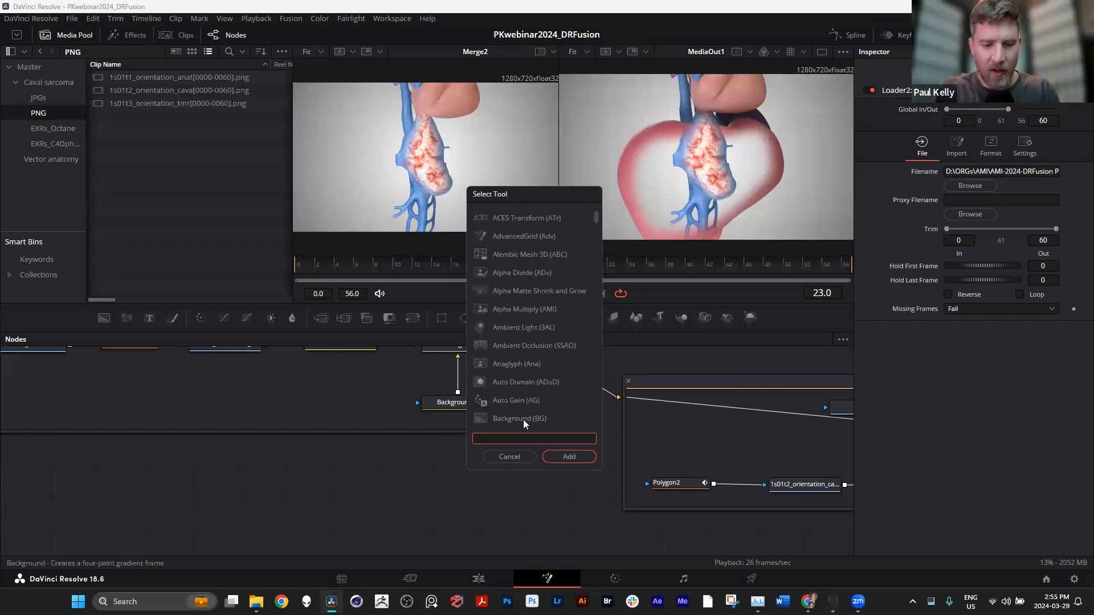
{"action": "type", "text": "loader"}
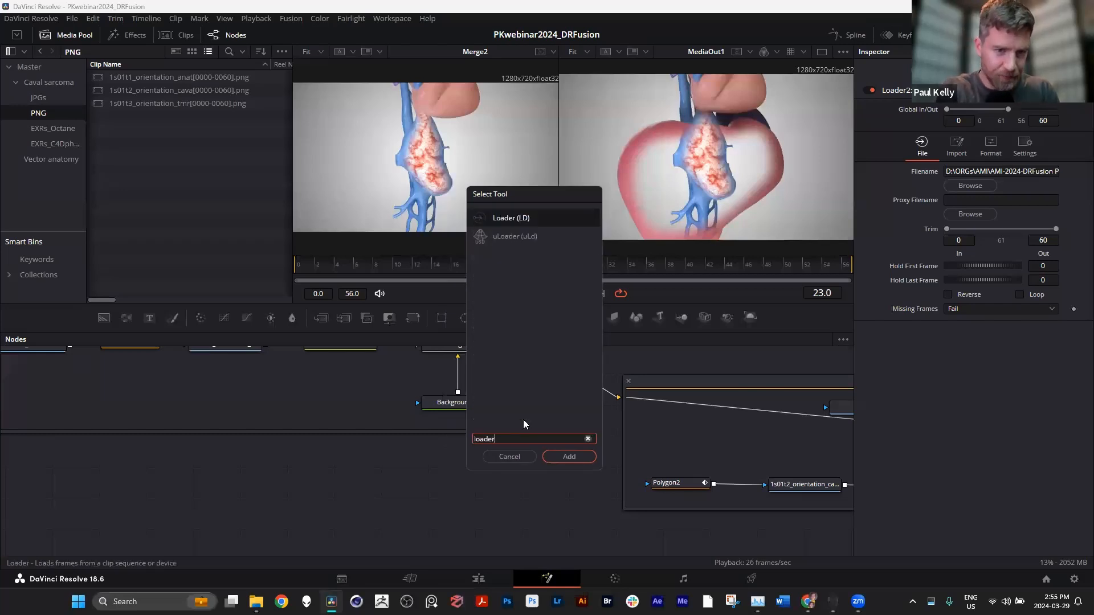
{"action": "key", "text": "Return"}
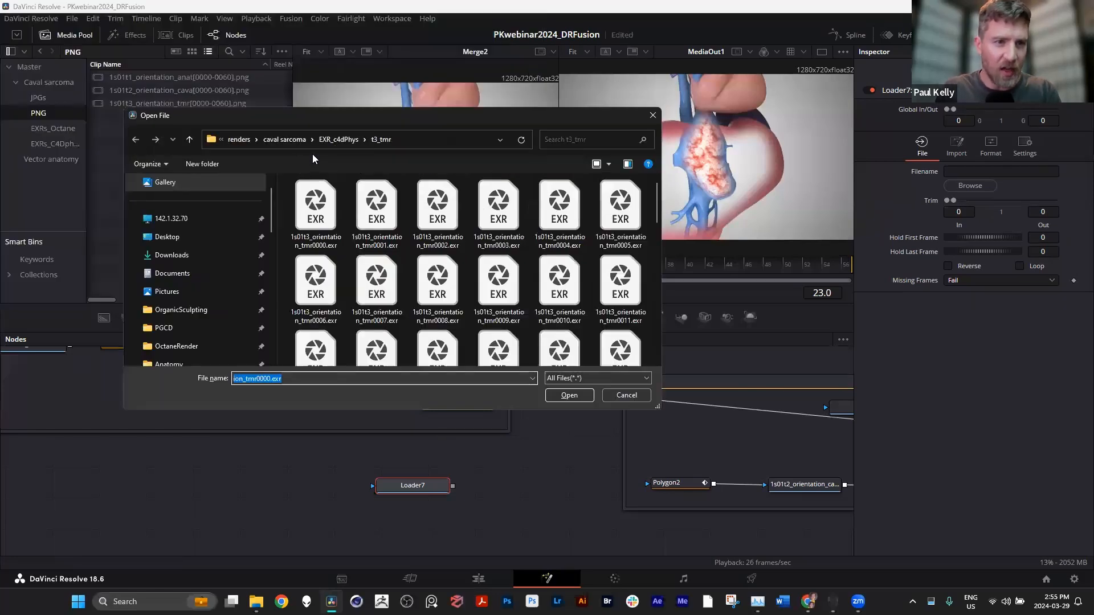
{"action": "left_click", "coordinate": [318, 226]}
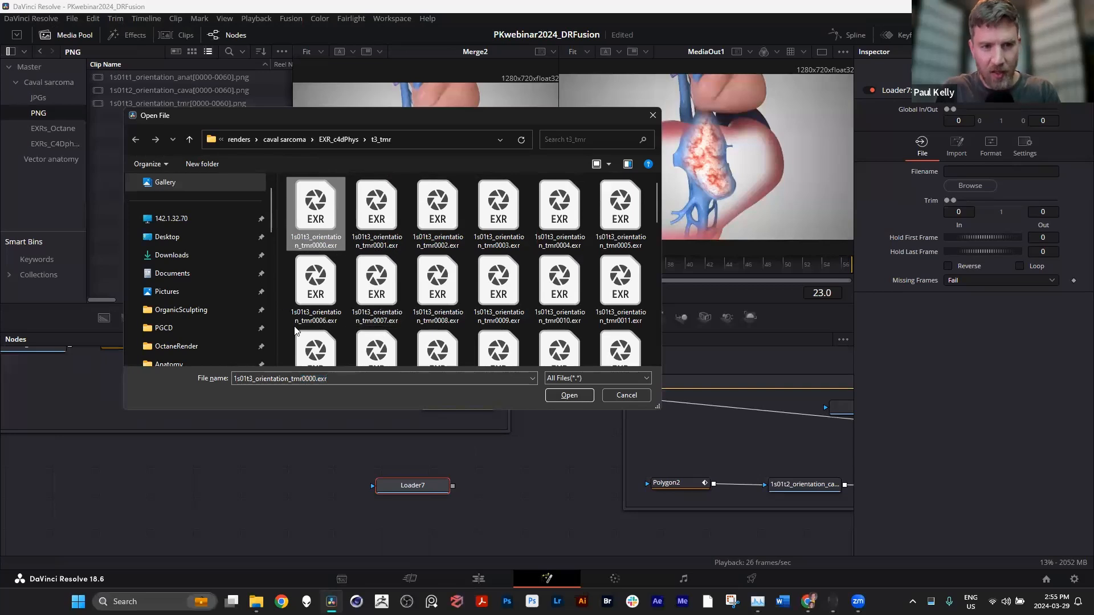
{"action": "left_click", "coordinate": [567, 397]}
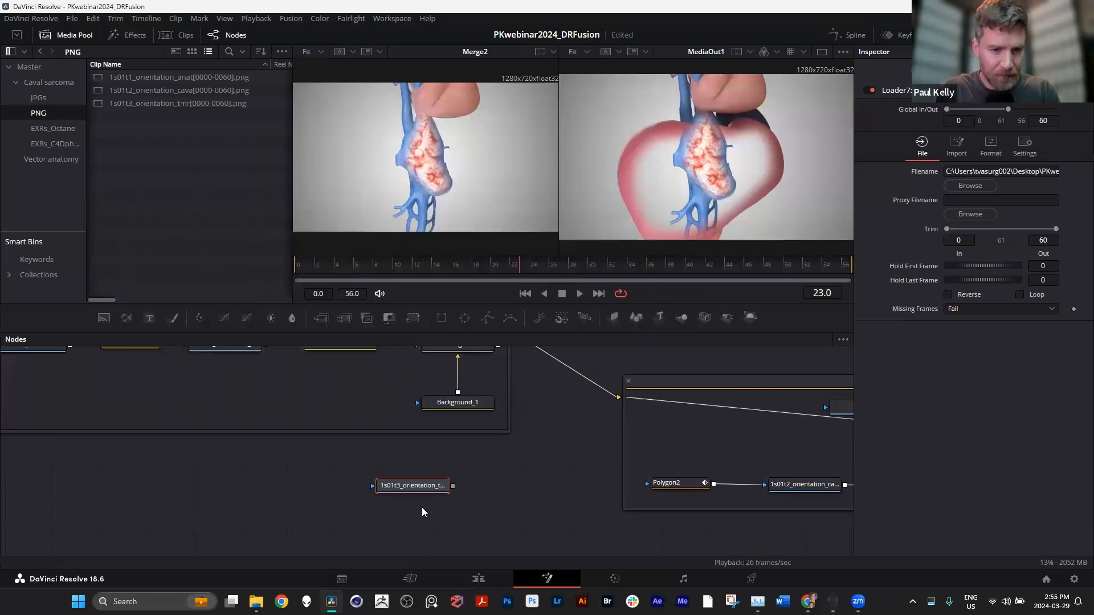
Reposition the new tumour EXR loader in the empty space below the tmr group
{"action": "left_click_drag", "start_coordinate": [408, 487], "coordinate": [398, 482]}
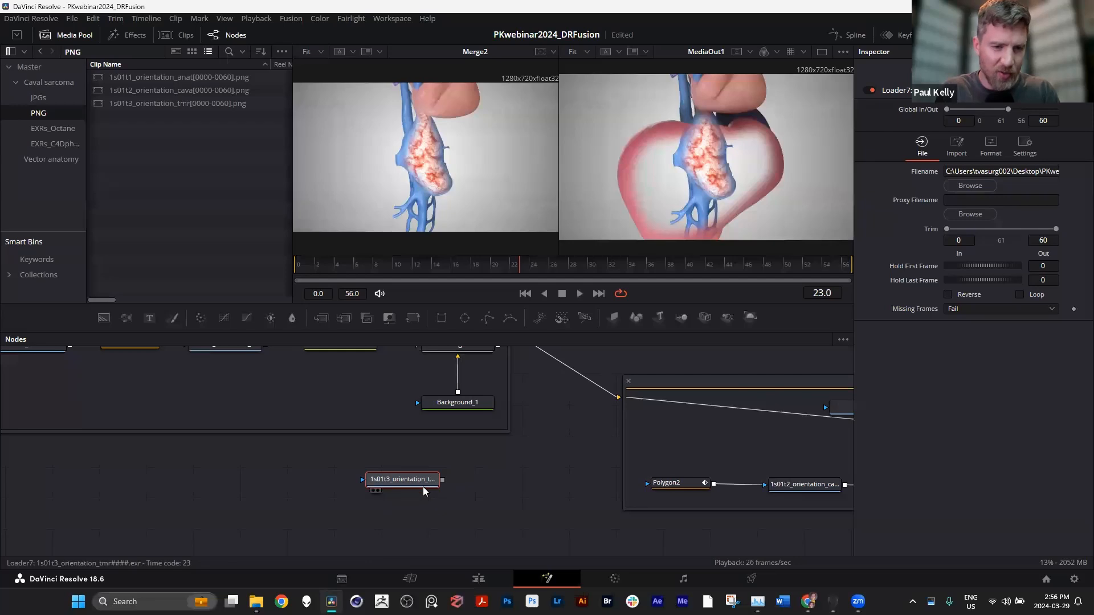
{"action": "scroll", "coordinate": [422, 487], "scroll_direction": "up", "scroll_amount": 3}
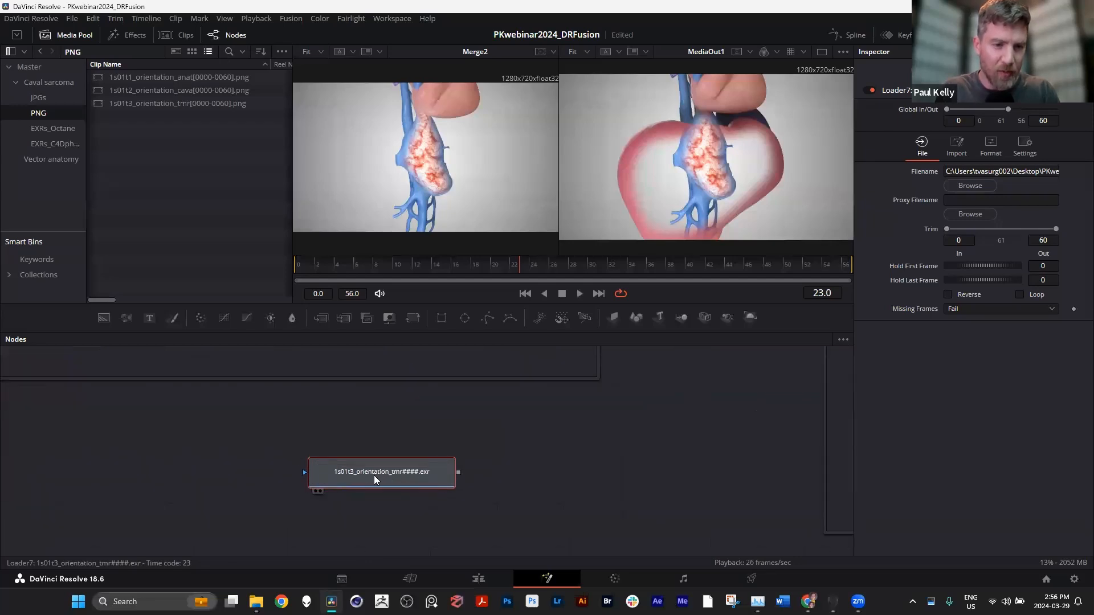
{"action": "scroll", "coordinate": [295, 405], "scroll_direction": "down", "scroll_amount": 3}
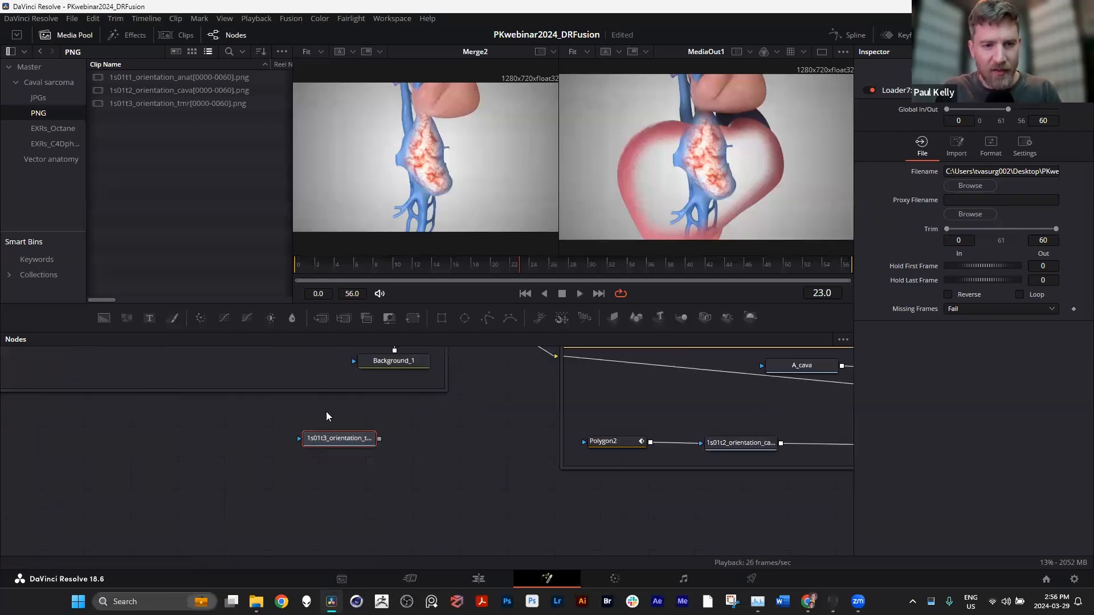
{"action": "left_click_drag", "start_coordinate": [345, 440], "coordinate": [330, 442]}
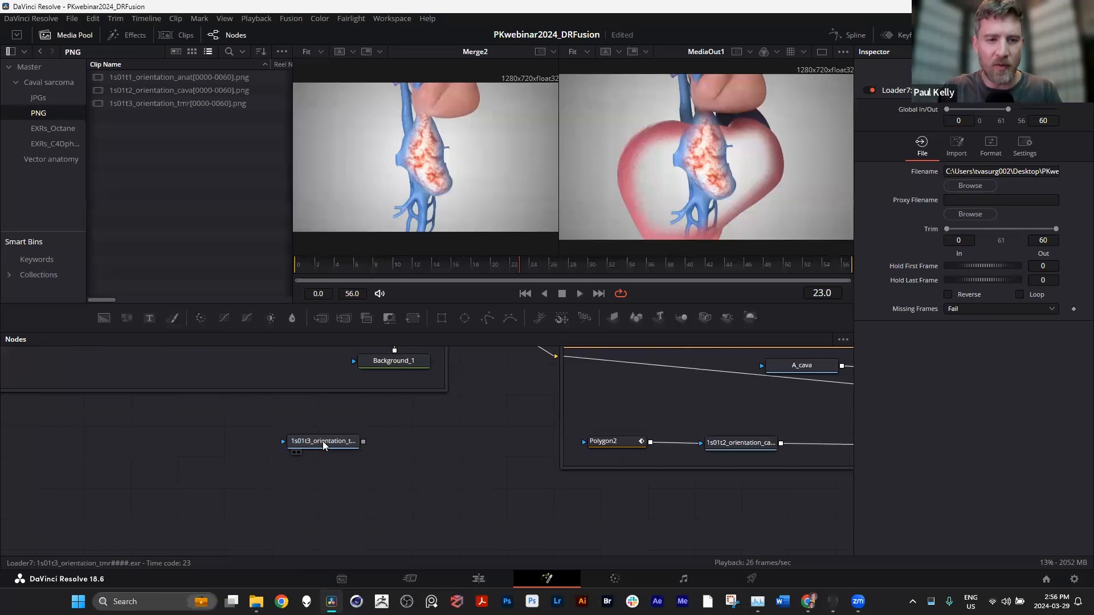
Show where the hos_SplitEXR_Ultra script is available for the new tumour loader, without running it
{"action": "right_click", "coordinate": [322, 447]}
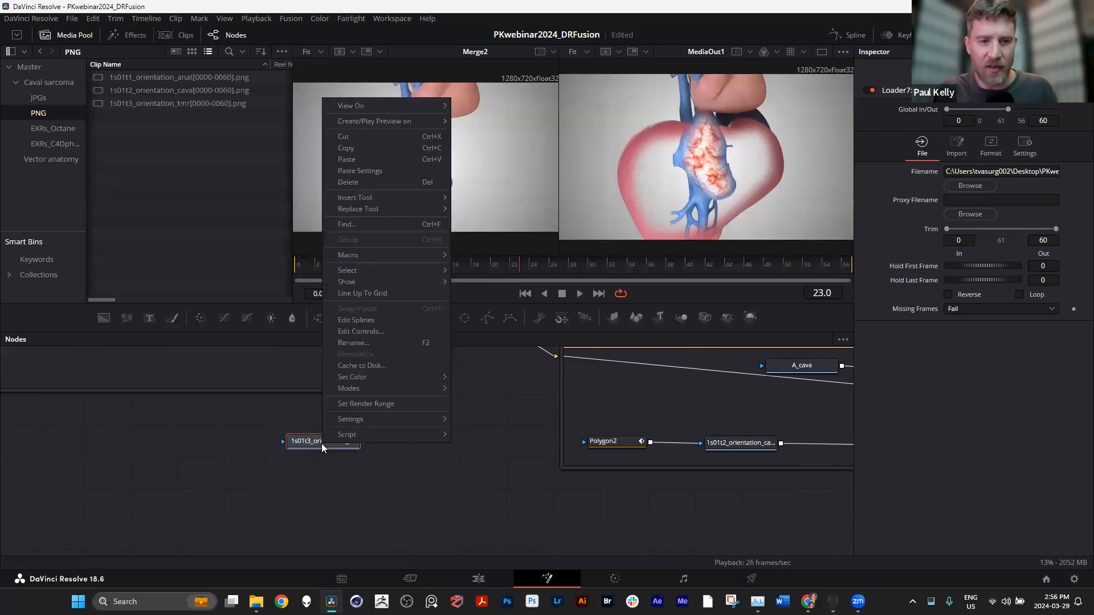
{"action": "mouse_move", "coordinate": [351, 441]}
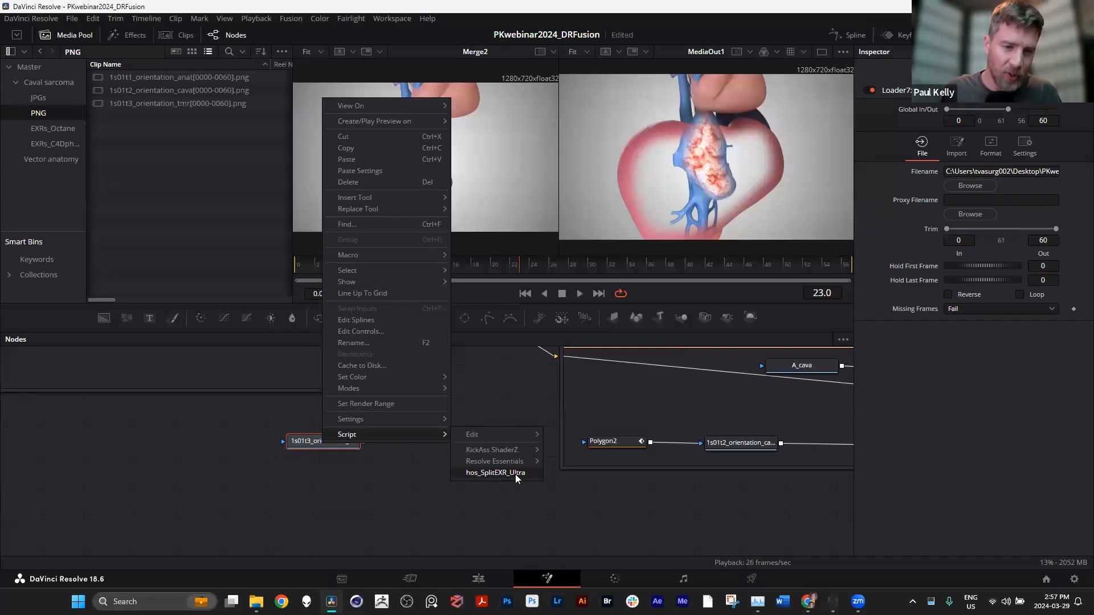
{"action": "left_click", "coordinate": [364, 484]}
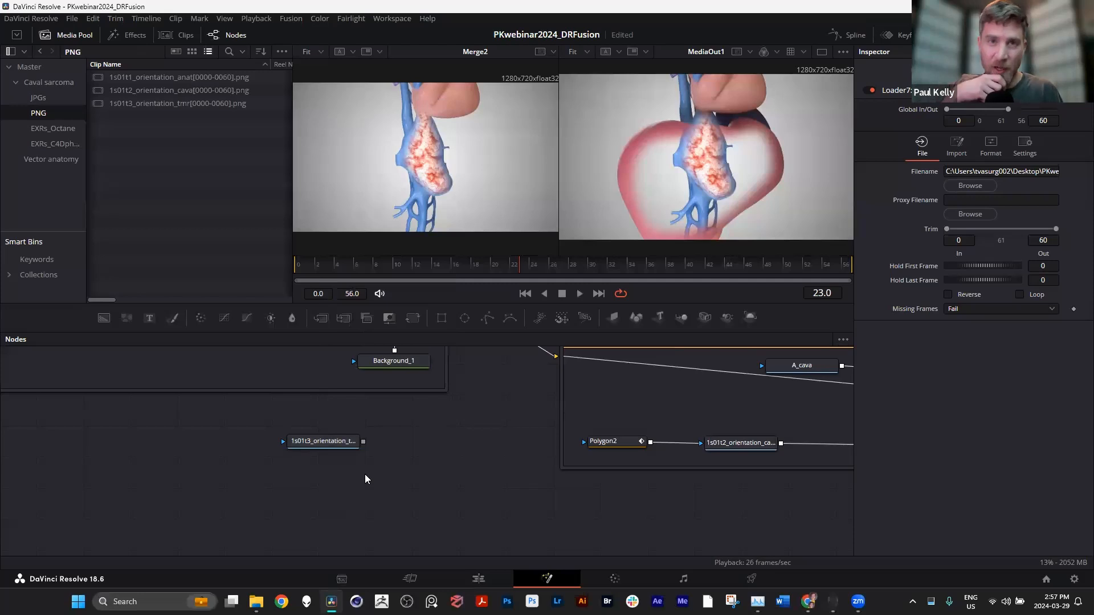
Run the hos_SplitEXR_Ultra script on the new tumour loader with vertical node placement and all selected nodes split
{"action": "right_click", "coordinate": [307, 443]}
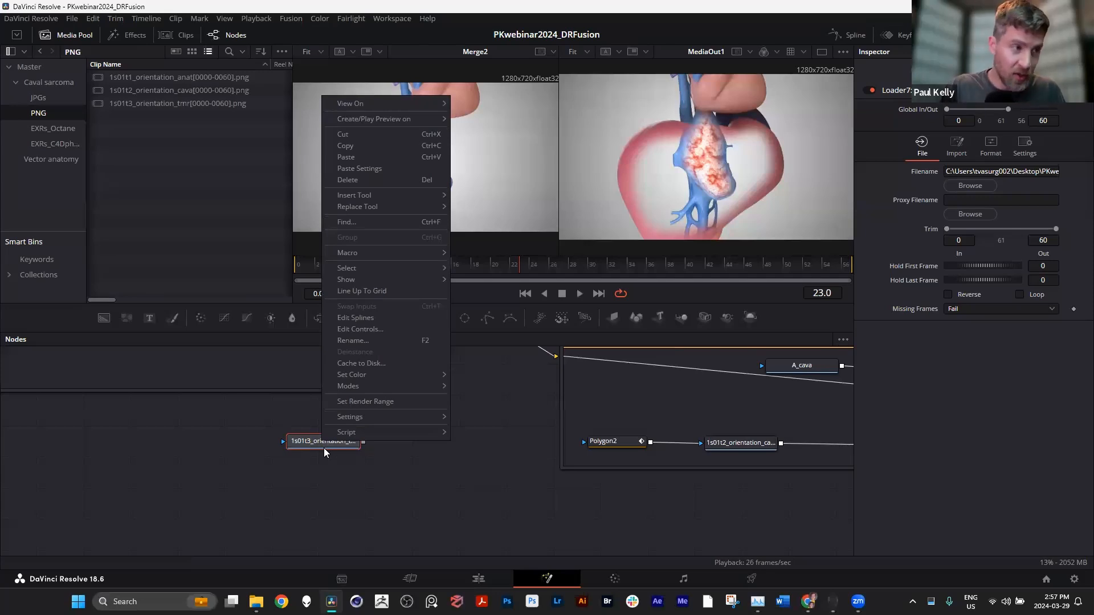
{"action": "mouse_move", "coordinate": [341, 431]}
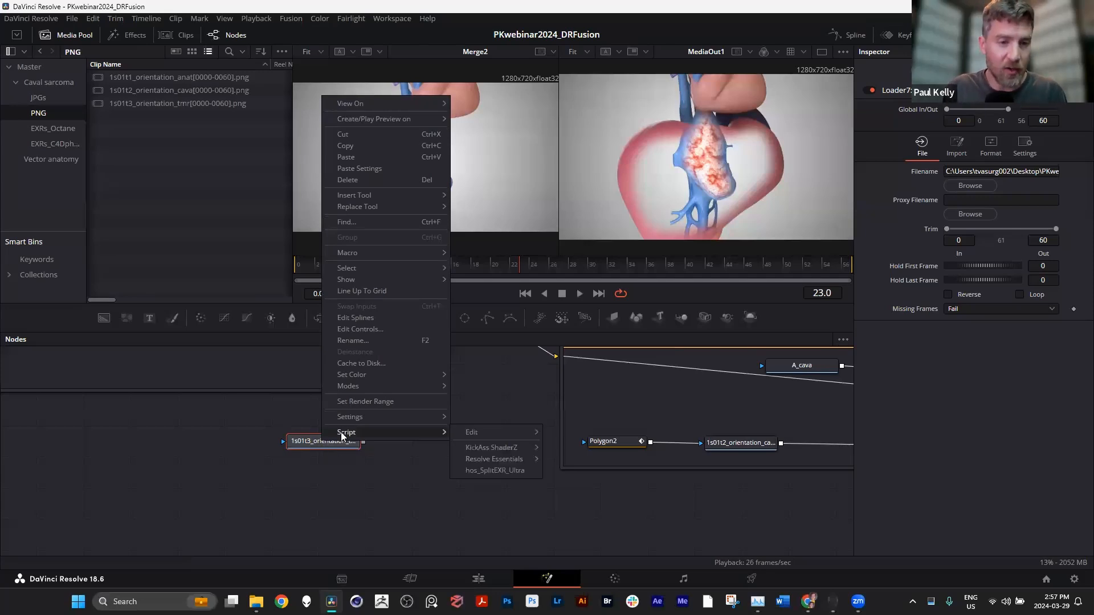
{"action": "left_click", "coordinate": [507, 471]}
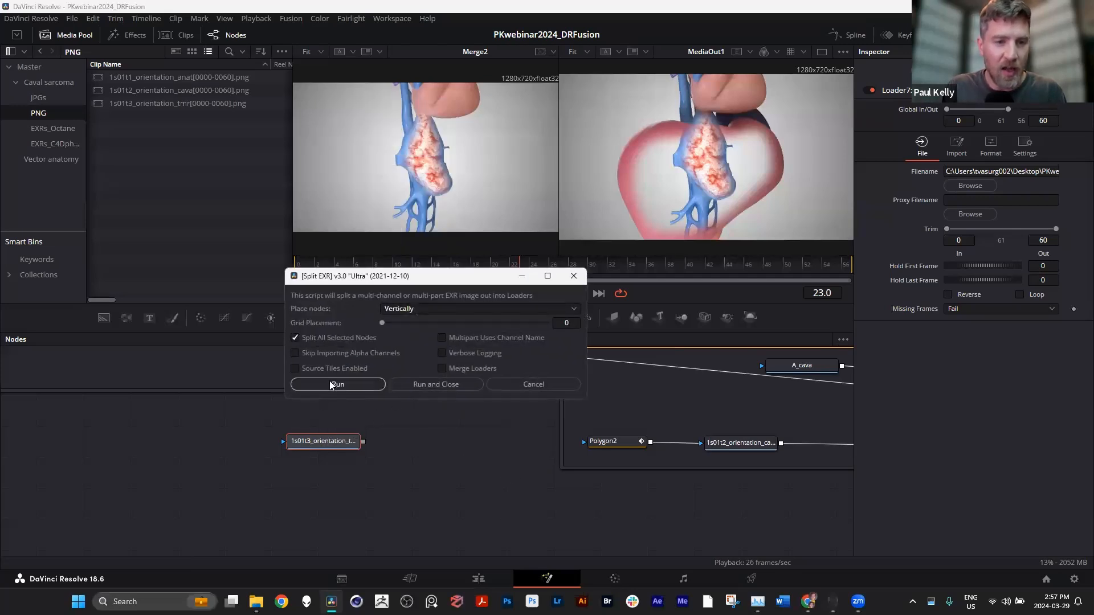
{"action": "left_click", "coordinate": [339, 383]}
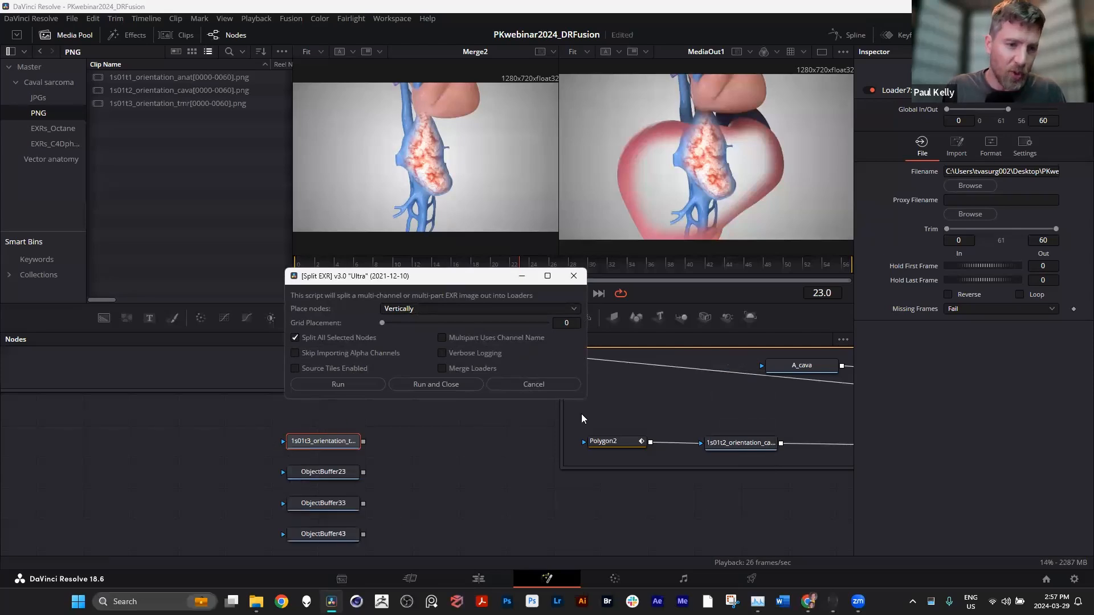
{"action": "left_click", "coordinate": [547, 389]}
Look through the column of pass nodes split from the new tumour loader, with the whole column selected
{"action": "scroll", "coordinate": [271, 433], "scroll_direction": "down", "scroll_amount": 5}
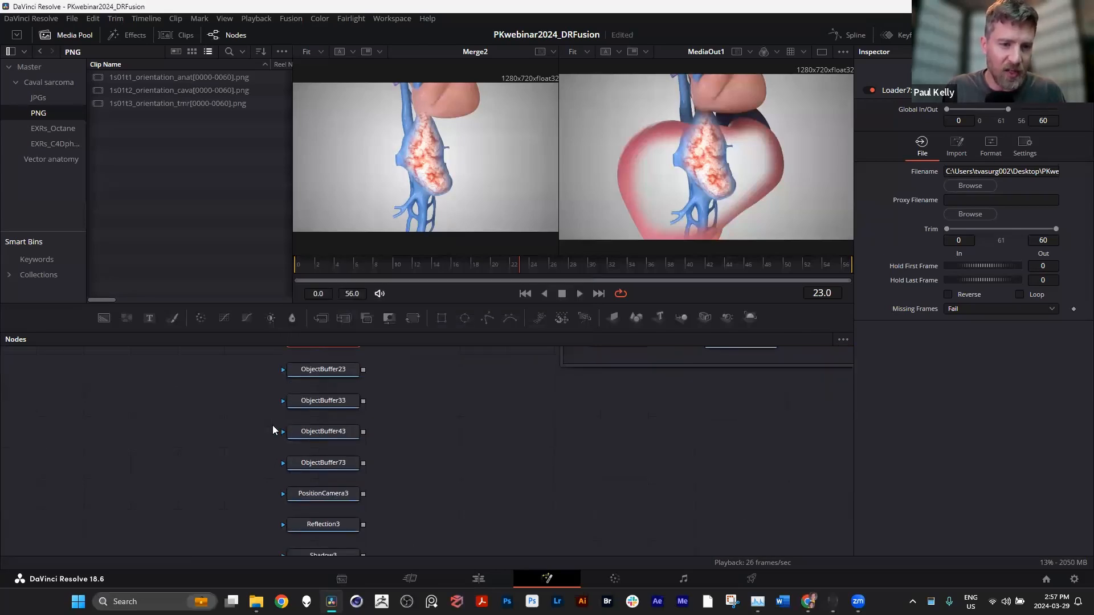
{"action": "scroll", "coordinate": [284, 515], "scroll_direction": "down", "scroll_amount": 5}
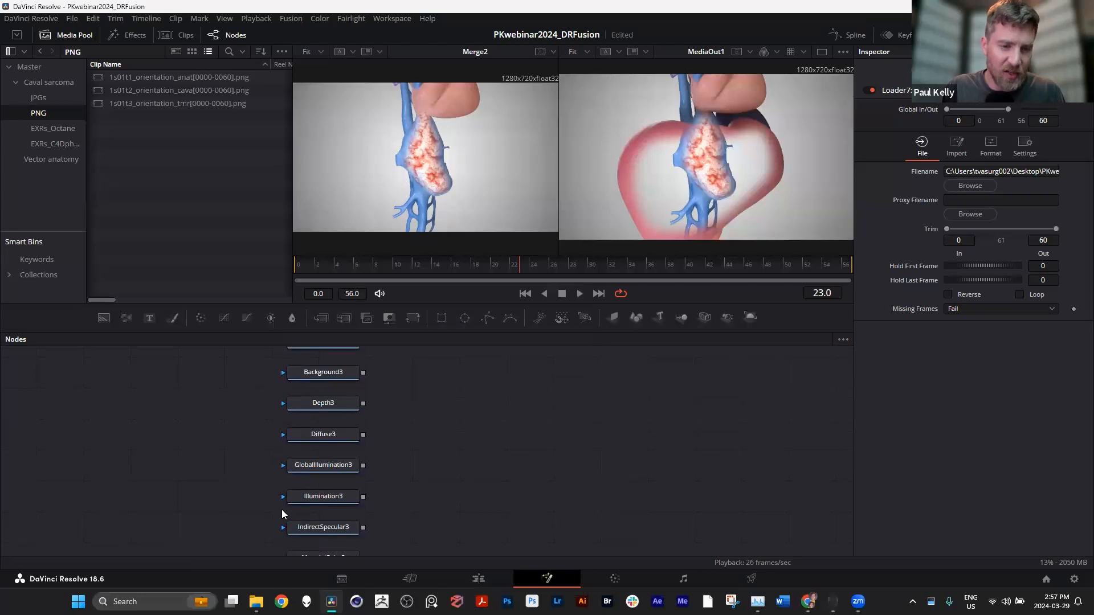
{"action": "scroll", "coordinate": [280, 510], "scroll_direction": "down", "scroll_amount": 8}
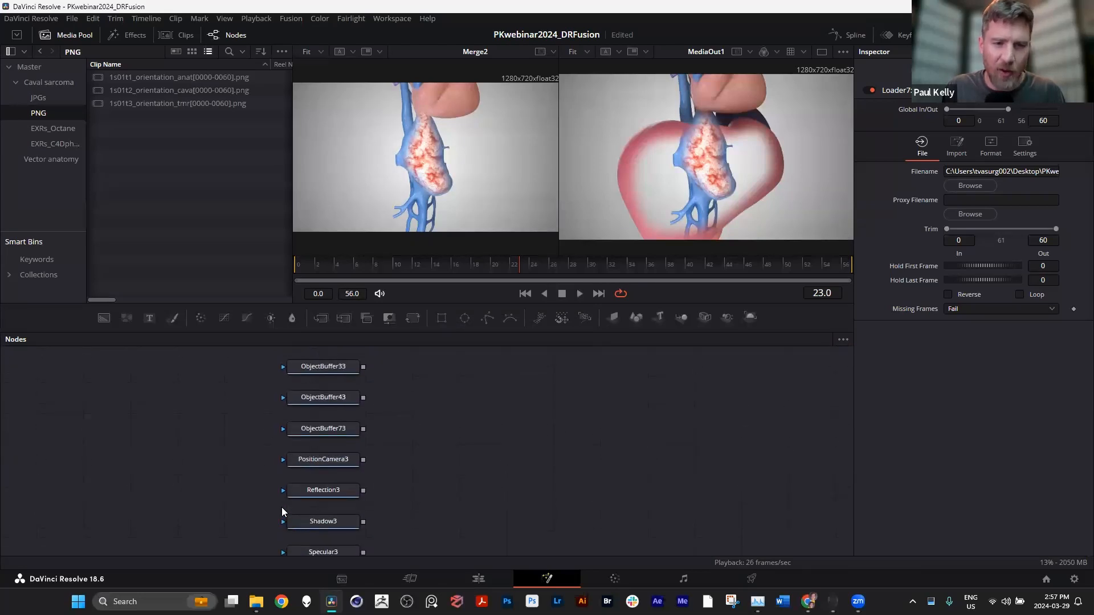
{"action": "left_click_drag", "start_coordinate": [251, 430], "coordinate": [347, 489]}
{"action": "scroll", "coordinate": [345, 487], "scroll_direction": "up", "scroll_amount": 6}
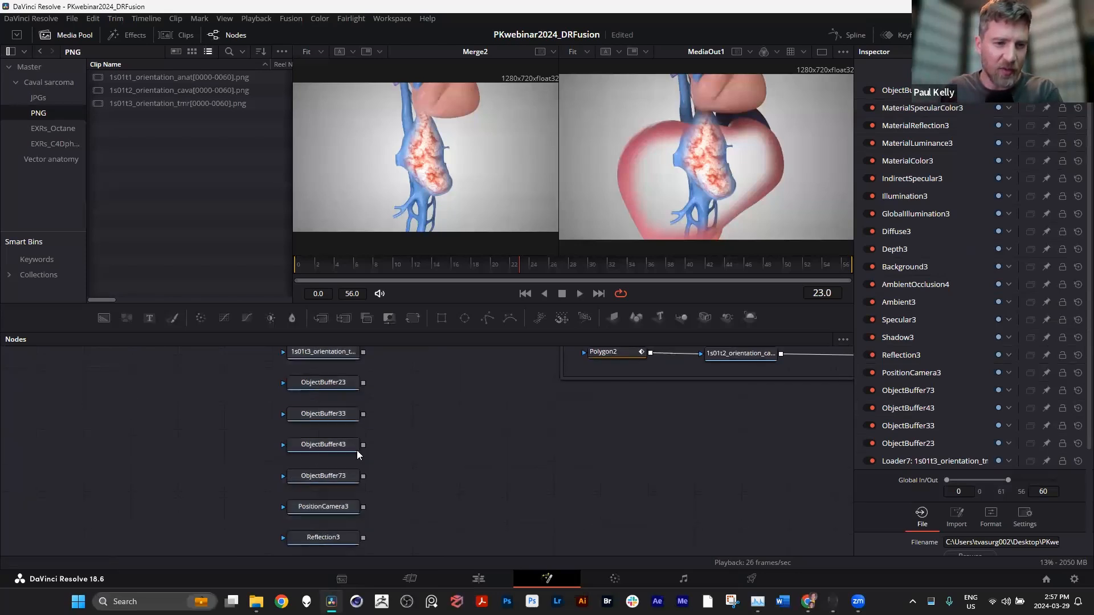
Preview several of the split tumour passes in the first viewer, from ObjectBuffer23 through to Ambient3
{"action": "left_click", "coordinate": [324, 382]}
{"action": "key", "text": "1"}
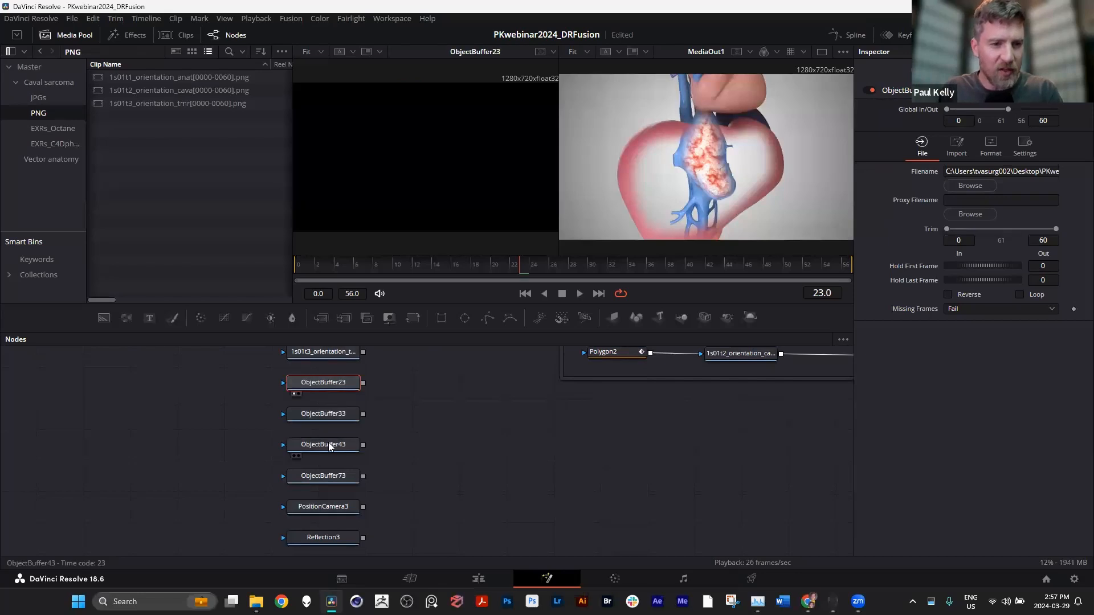
{"action": "left_click", "coordinate": [329, 445]}
{"action": "left_click", "coordinate": [329, 476]}
{"action": "key", "text": "1"}
{"action": "scroll", "coordinate": [322, 495], "scroll_direction": "down", "scroll_amount": 3}
{"action": "left_click", "coordinate": [329, 463]}
{"action": "key", "text": "1"}
{"action": "left_click", "coordinate": [332, 495]}
{"action": "key", "text": "1"}
{"action": "scroll", "coordinate": [352, 517], "scroll_direction": "up", "scroll_amount": 10}
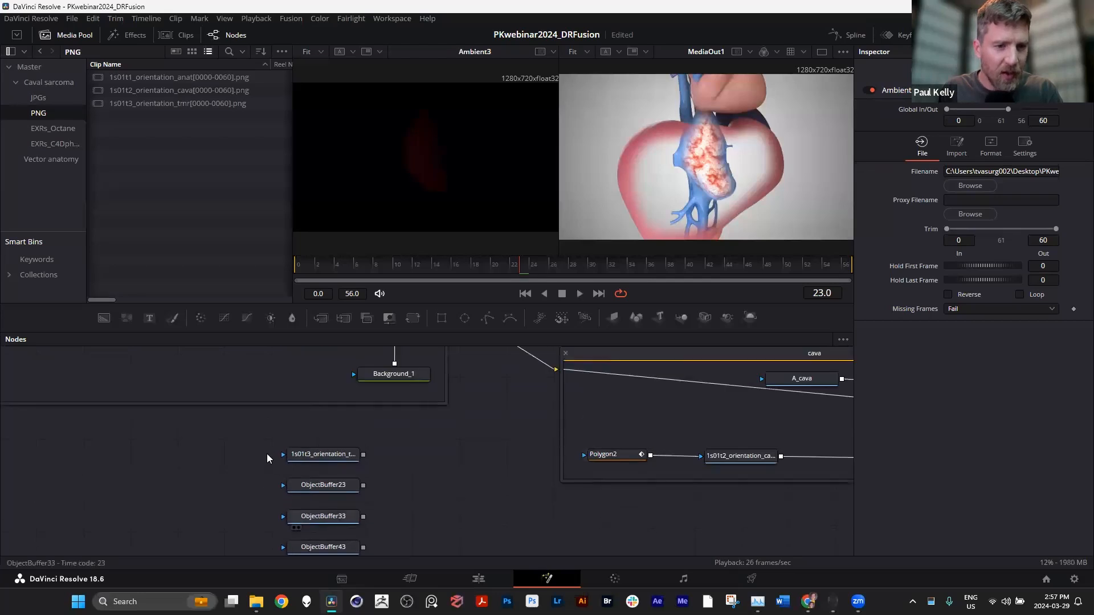
Delete the new tumour loader and all of its split pass nodes below the tmr group
{"action": "left_click_drag", "start_coordinate": [268, 424], "coordinate": [369, 498]}
{"action": "scroll", "coordinate": [342, 490], "scroll_direction": "down", "scroll_amount": 5}
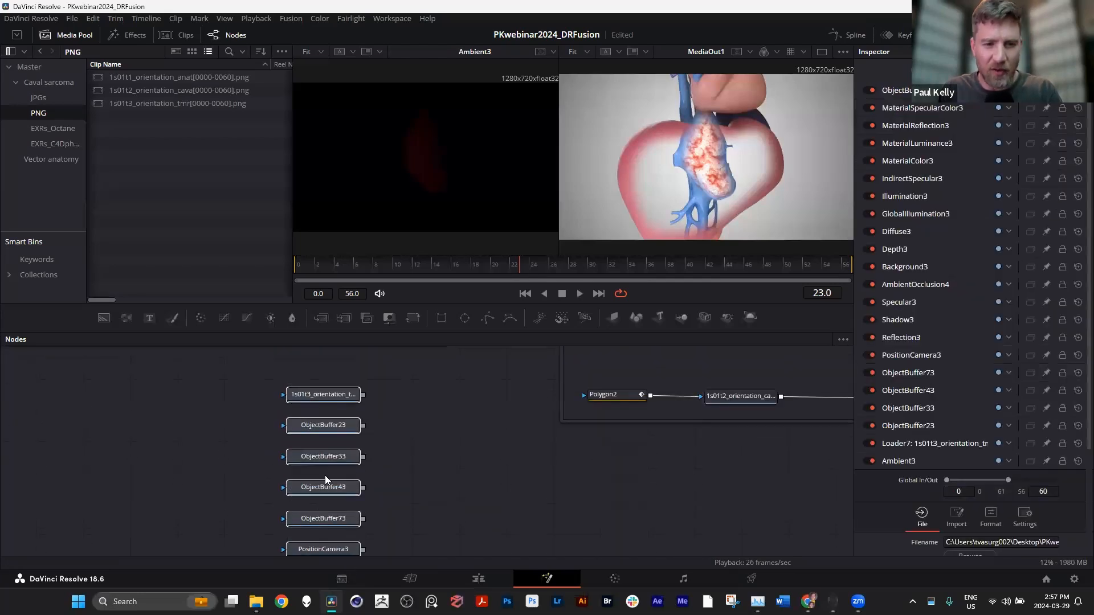
{"action": "key", "text": "Delete"}
Look over the EXR render pass columns and the chained tmr, cava and anatomy node groups
{"action": "scroll", "coordinate": [342, 464], "scroll_direction": "up", "scroll_amount": 3}
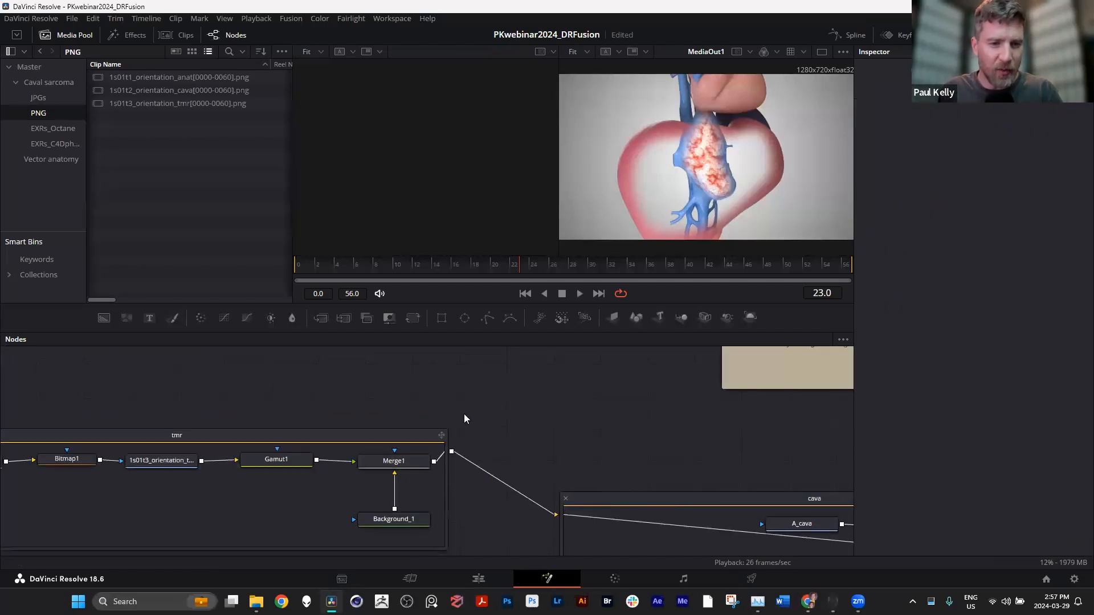
{"action": "scroll", "coordinate": [348, 437], "scroll_direction": "left", "scroll_amount": 10}
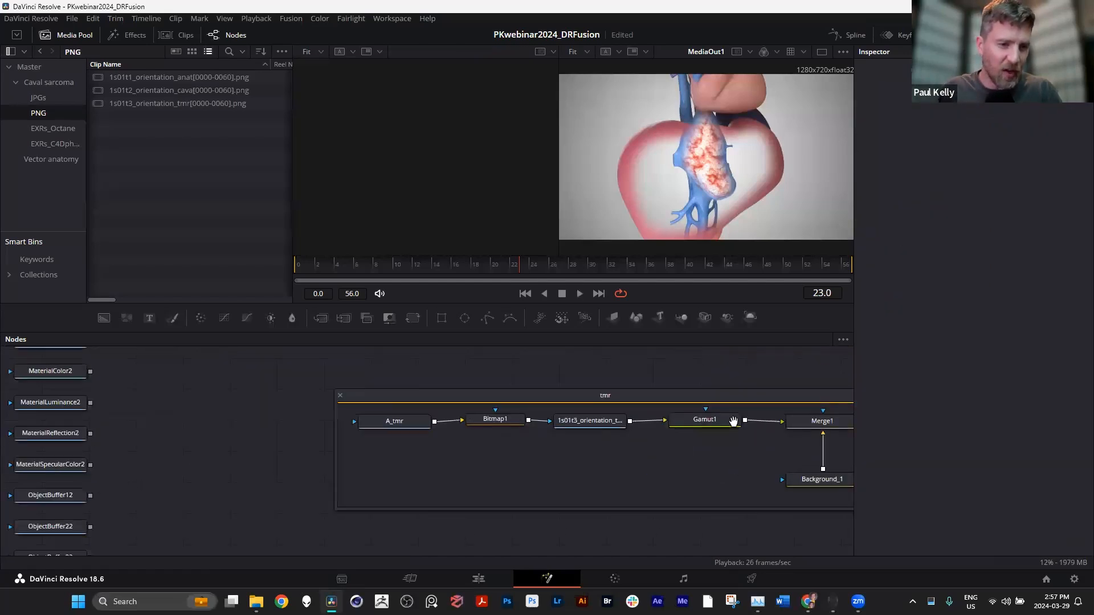
{"action": "scroll", "coordinate": [541, 440], "scroll_direction": "down", "scroll_amount": 4}
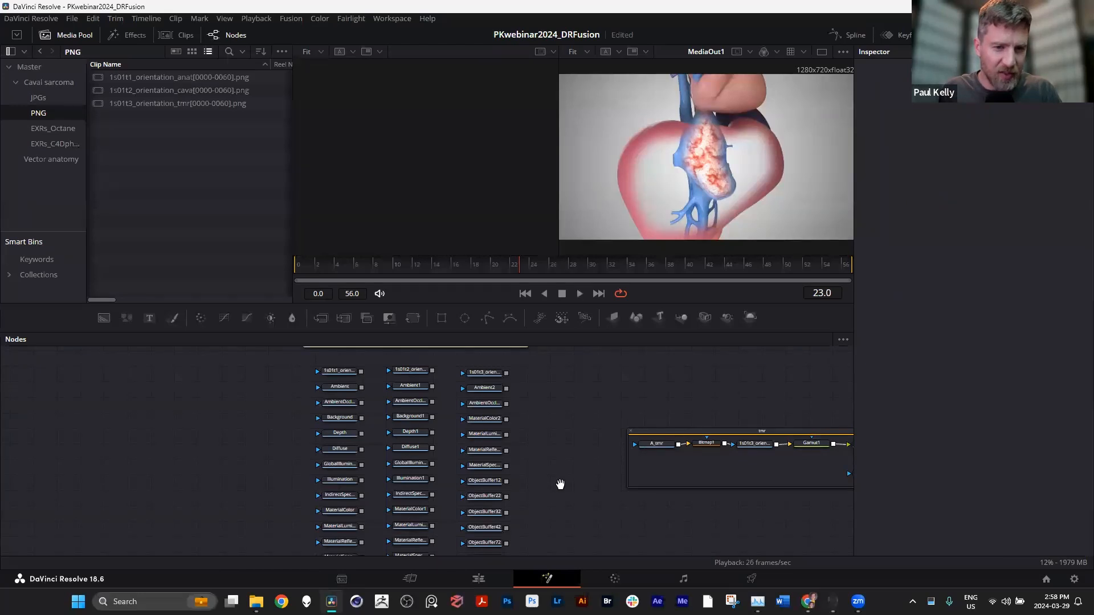
{"action": "scroll", "coordinate": [504, 445], "scroll_direction": "up", "scroll_amount": 2}
{"action": "scroll", "coordinate": [450, 419], "scroll_direction": "up", "scroll_amount": 2}
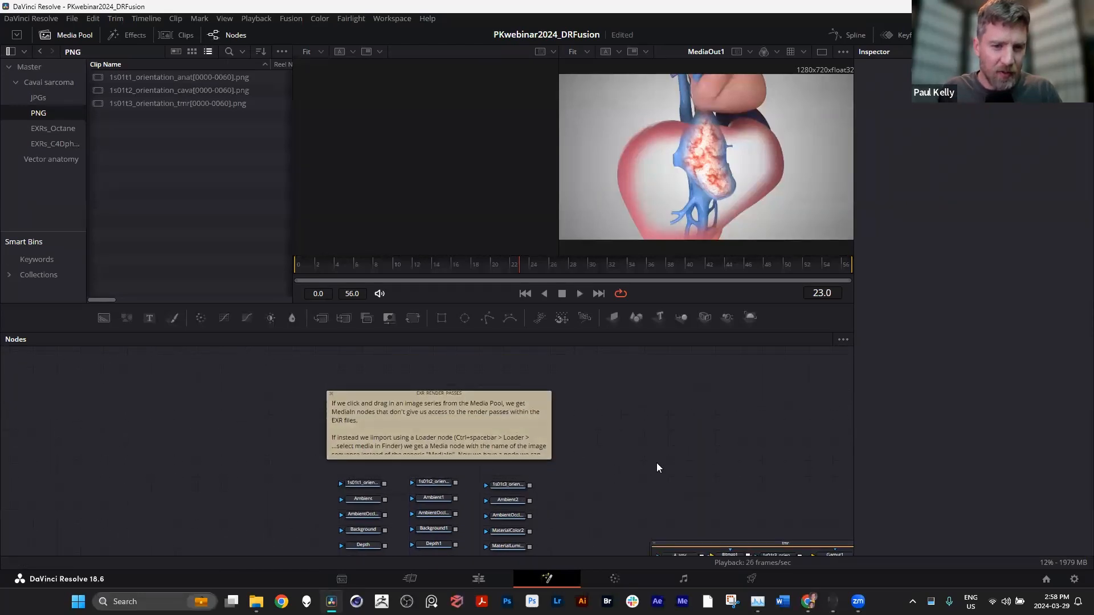
{"action": "scroll", "coordinate": [608, 444], "scroll_direction": "right", "scroll_amount": 12}
{"action": "scroll", "coordinate": [376, 416], "scroll_direction": "down", "scroll_amount": 2}
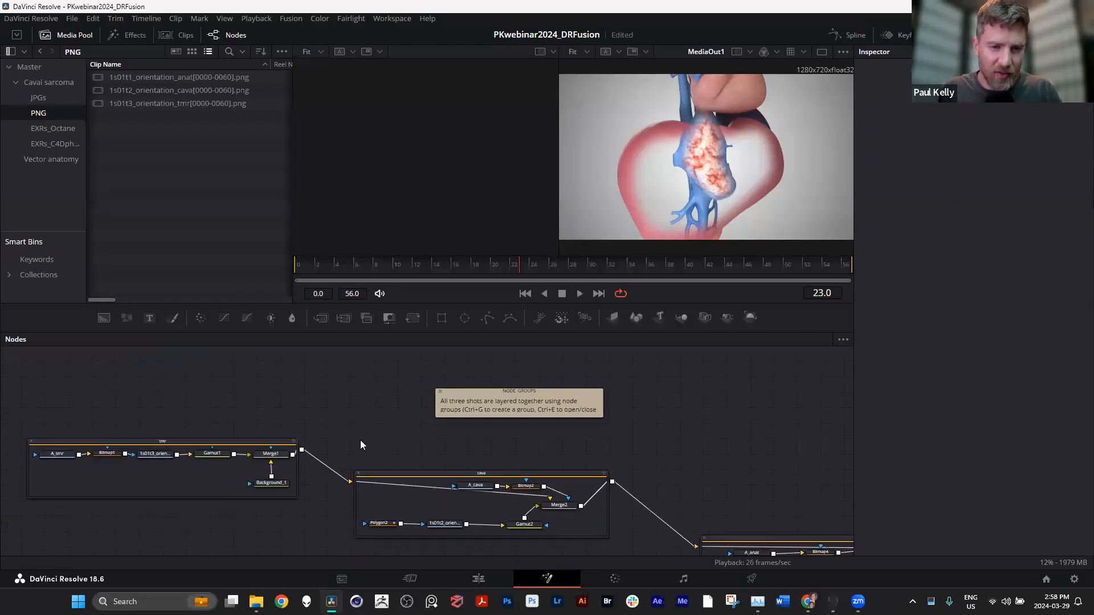
{"action": "scroll", "coordinate": [464, 445], "scroll_direction": "right", "scroll_amount": 6}
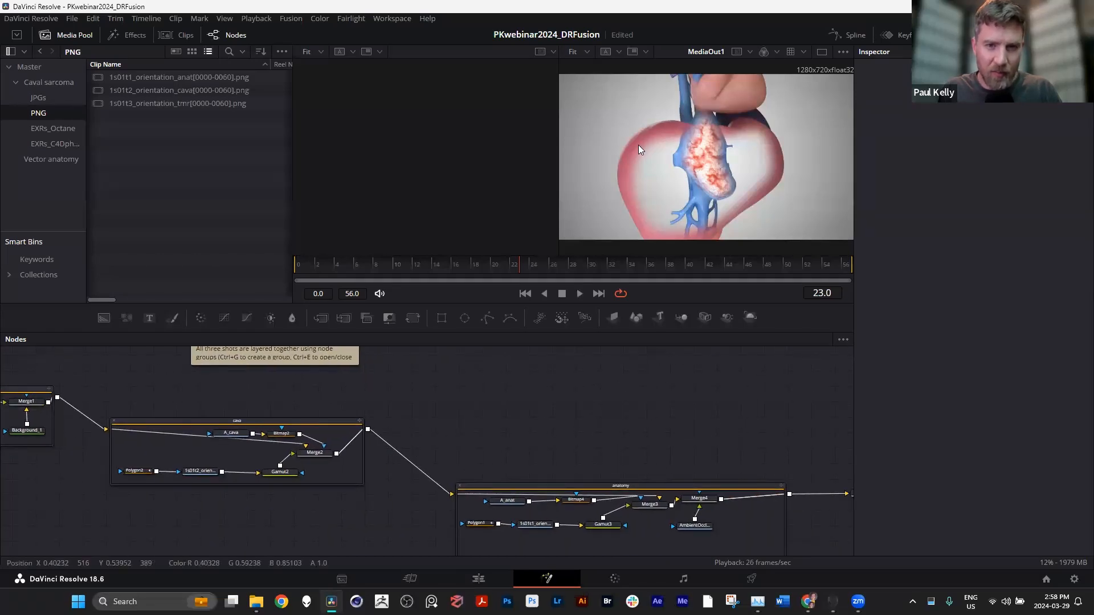
{"action": "scroll", "coordinate": [450, 371], "scroll_direction": "left", "scroll_amount": 15}
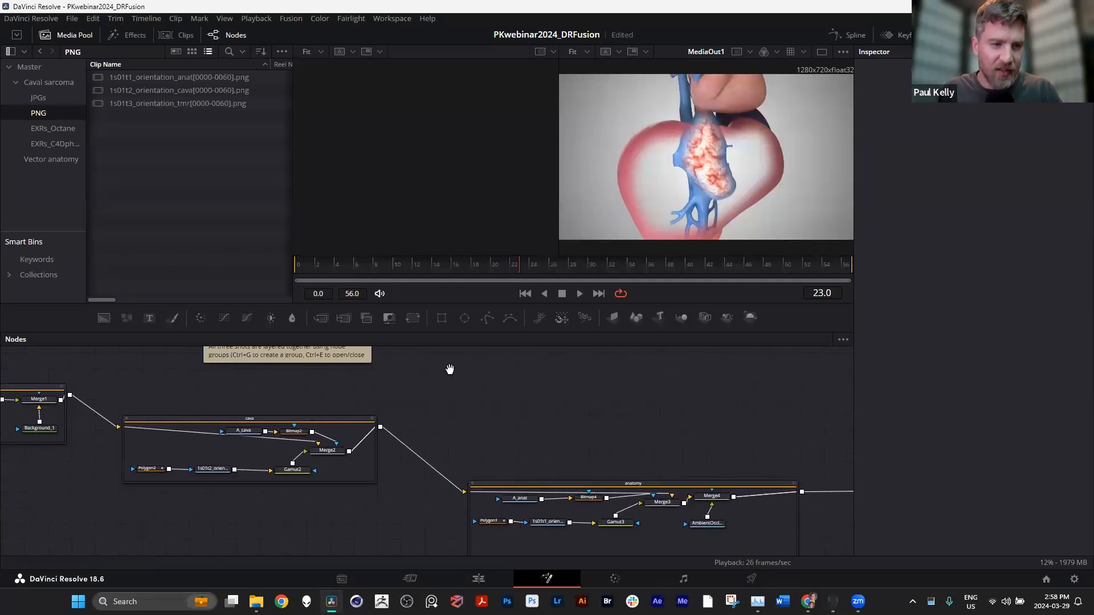
{"action": "scroll", "coordinate": [445, 413], "scroll_direction": "up", "scroll_amount": 3}
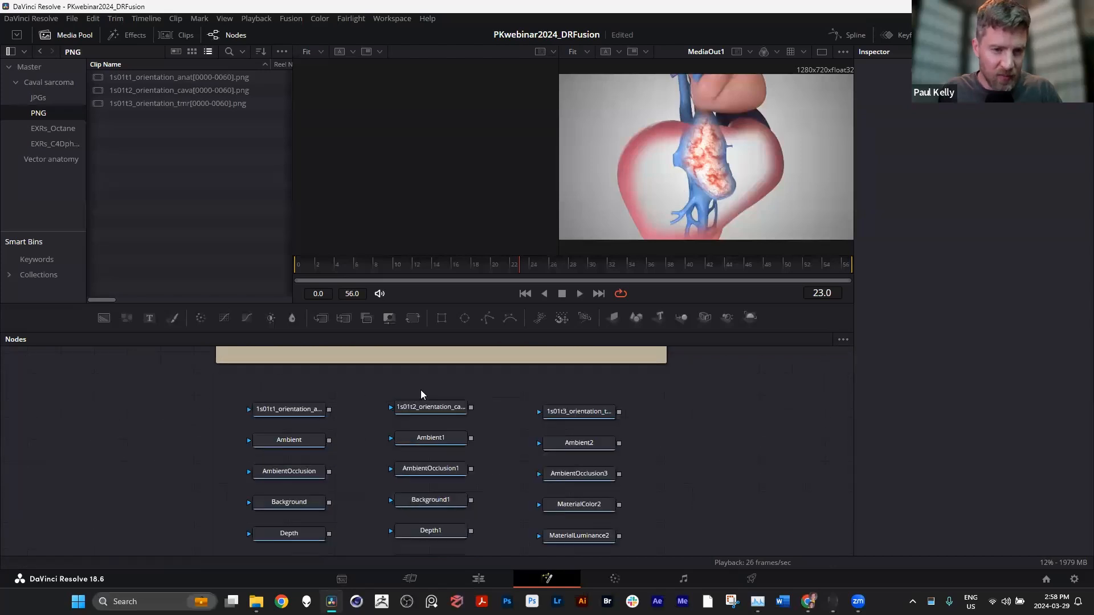
Inspect the anatomy and cava EXR loaders and the Illumination pass in the existing render pass columns
{"action": "left_click", "coordinate": [297, 414]}
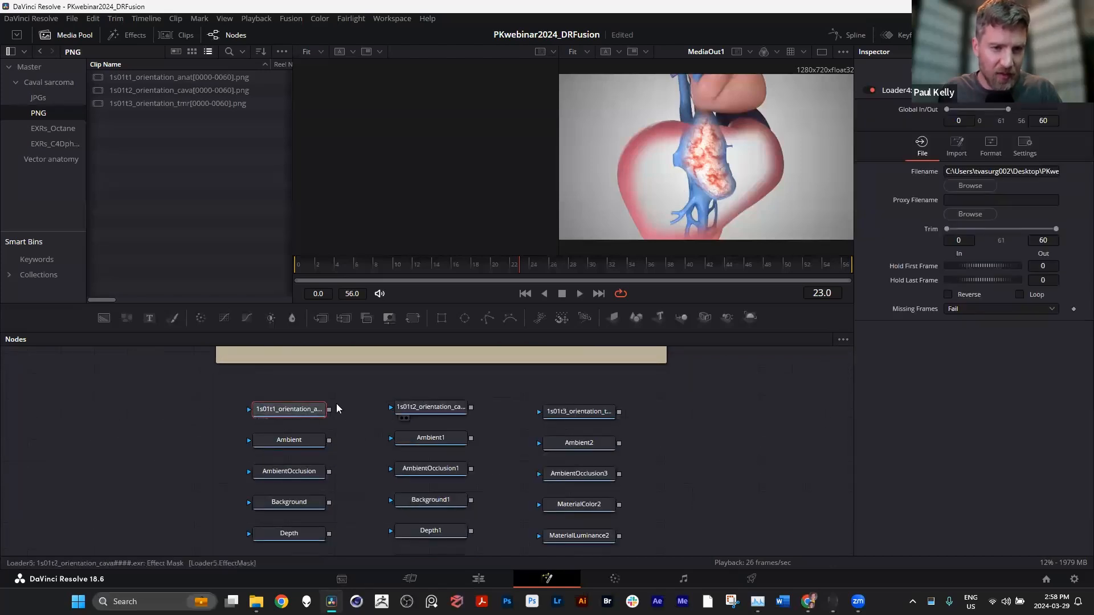
{"action": "left_click", "coordinate": [402, 408]}
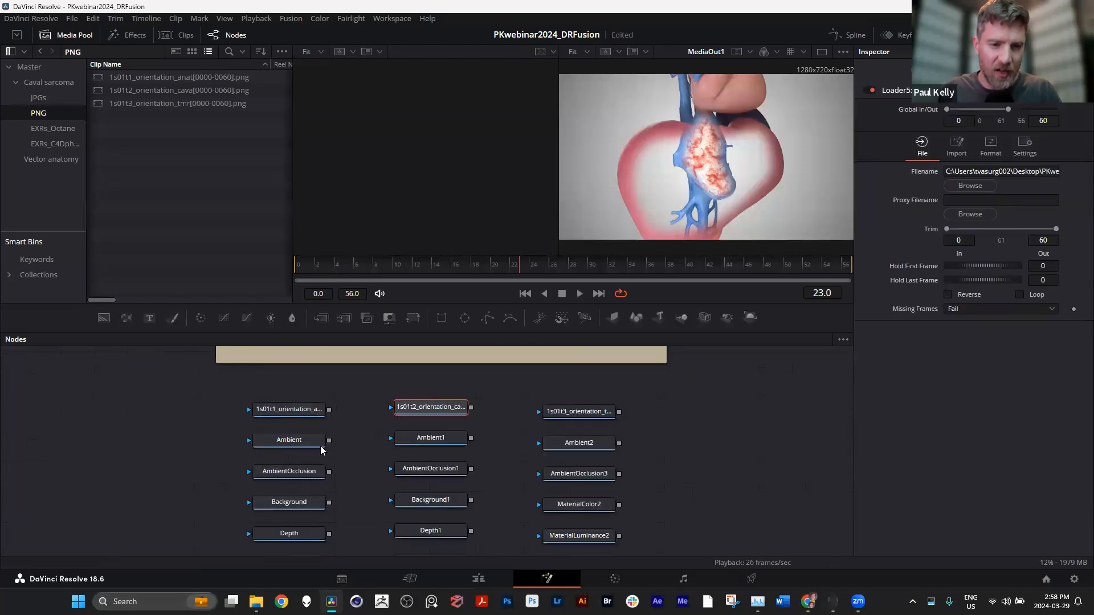
{"action": "scroll", "coordinate": [321, 447], "scroll_direction": "down", "scroll_amount": 3}
{"action": "mouse_move", "coordinate": [303, 488]}
{"action": "left_mouse_down"}
{"action": "mouse_move", "coordinate": [371, 483]}
{"action": "mouse_move", "coordinate": [302, 491]}
{"action": "left_mouse_up"}
{"action": "scroll", "coordinate": [345, 483], "scroll_direction": "up", "scroll_amount": 4}
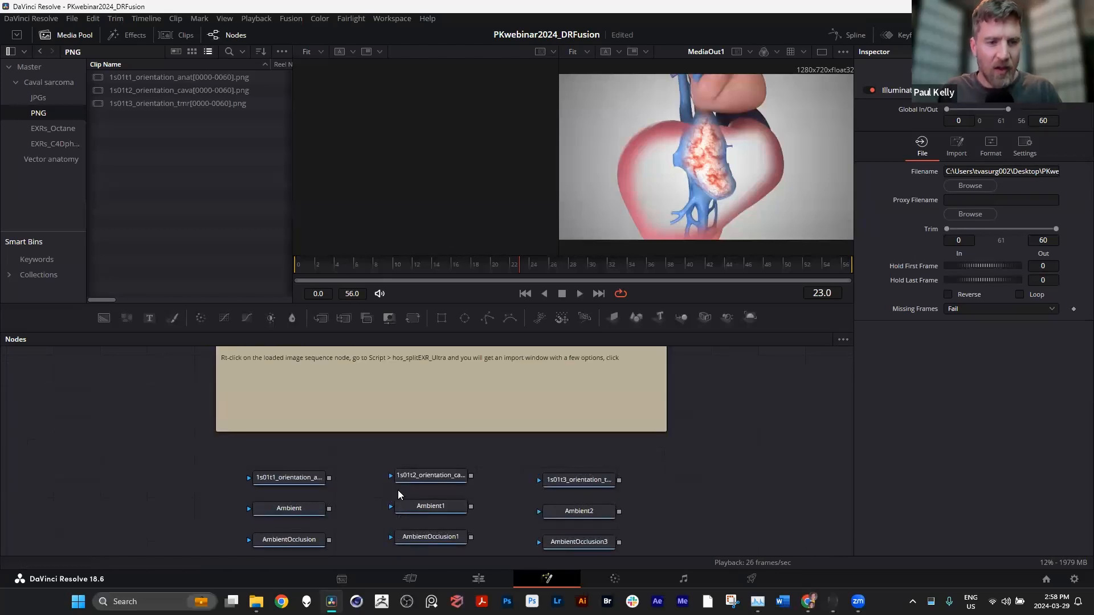
View the anatomy group's AmbientOcclusion2 pass in the first viewer and check it at frames 40 and 56
{"action": "scroll", "coordinate": [546, 411], "scroll_direction": "down", "scroll_amount": 6}
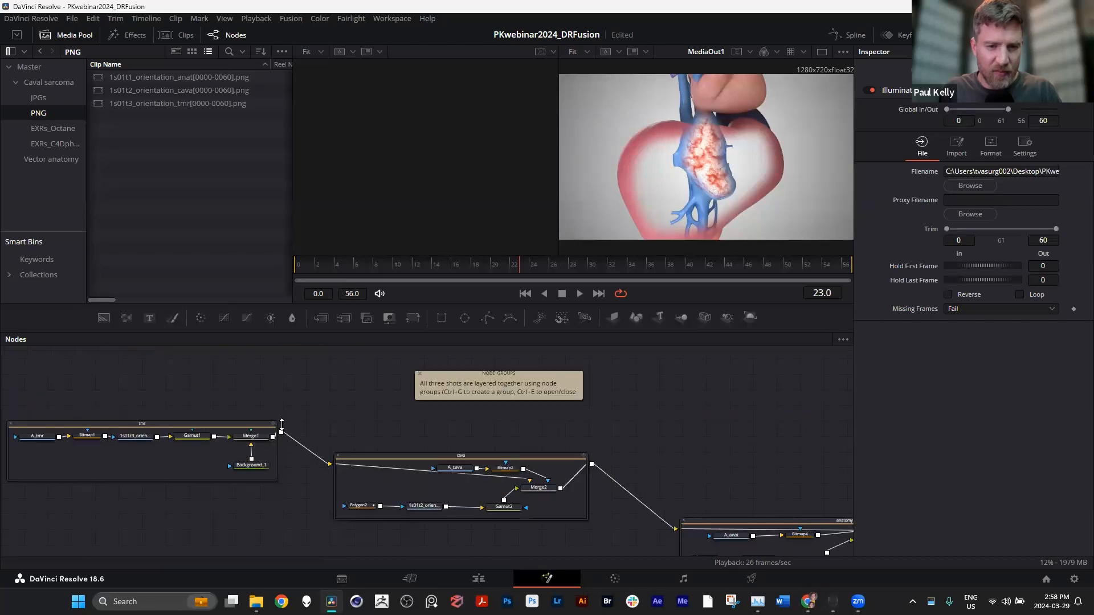
{"action": "scroll", "coordinate": [461, 434], "scroll_direction": "up", "scroll_amount": 5}
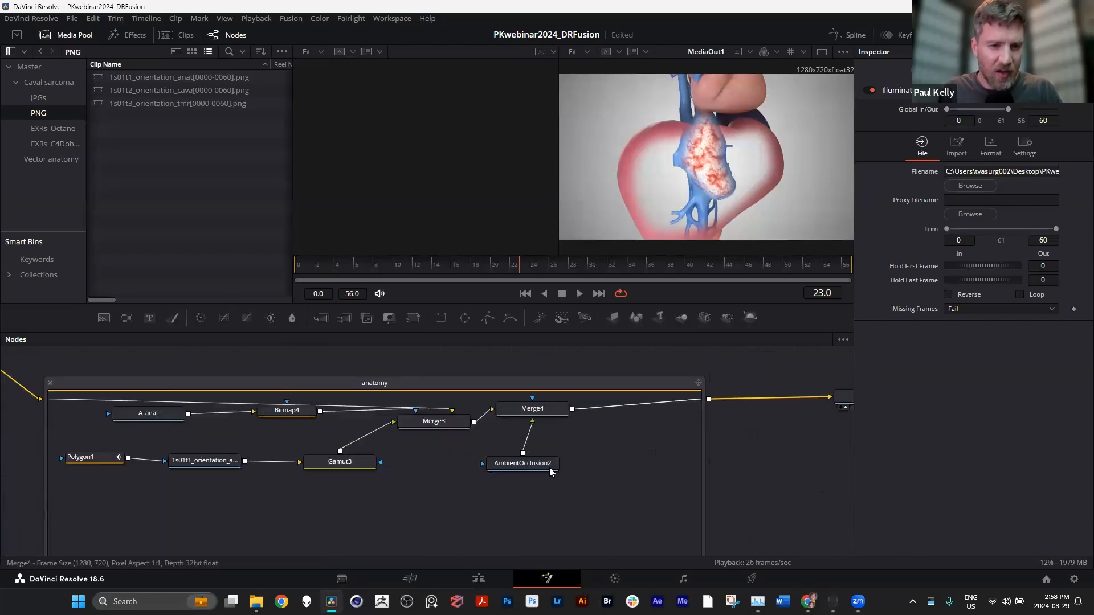
{"action": "left_click", "coordinate": [532, 466]}
{"action": "key", "text": "1"}
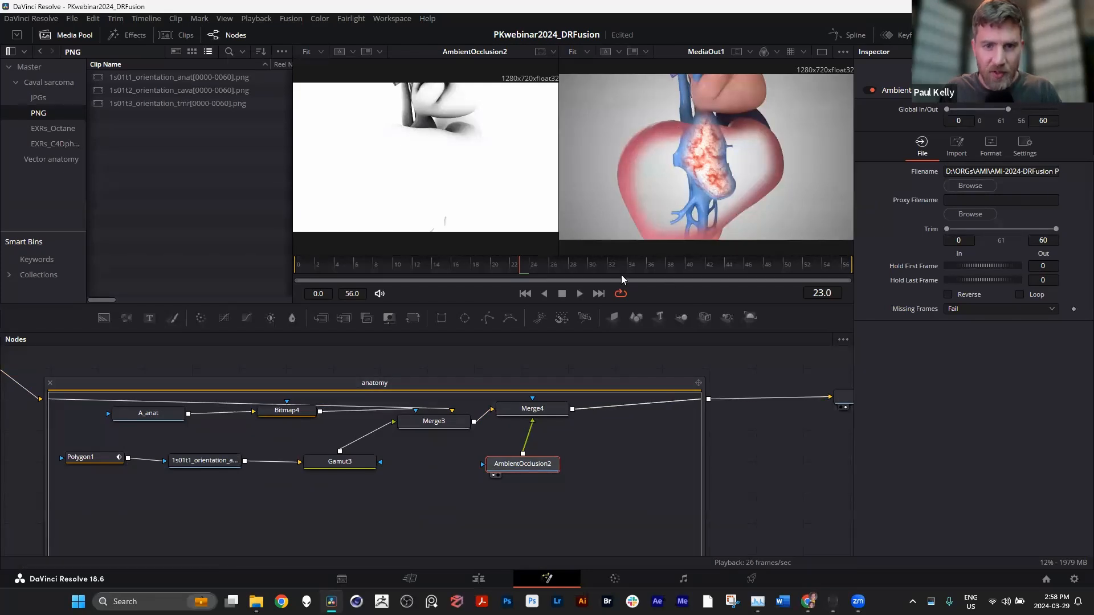
{"action": "left_click", "coordinate": [689, 266]}
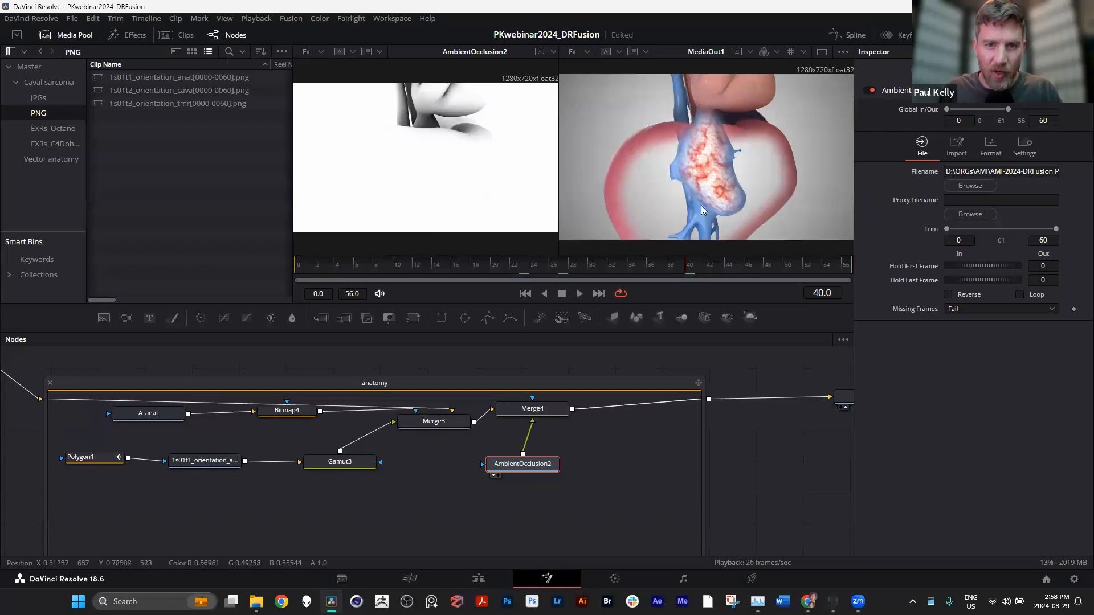
{"action": "left_click", "coordinate": [844, 266]}
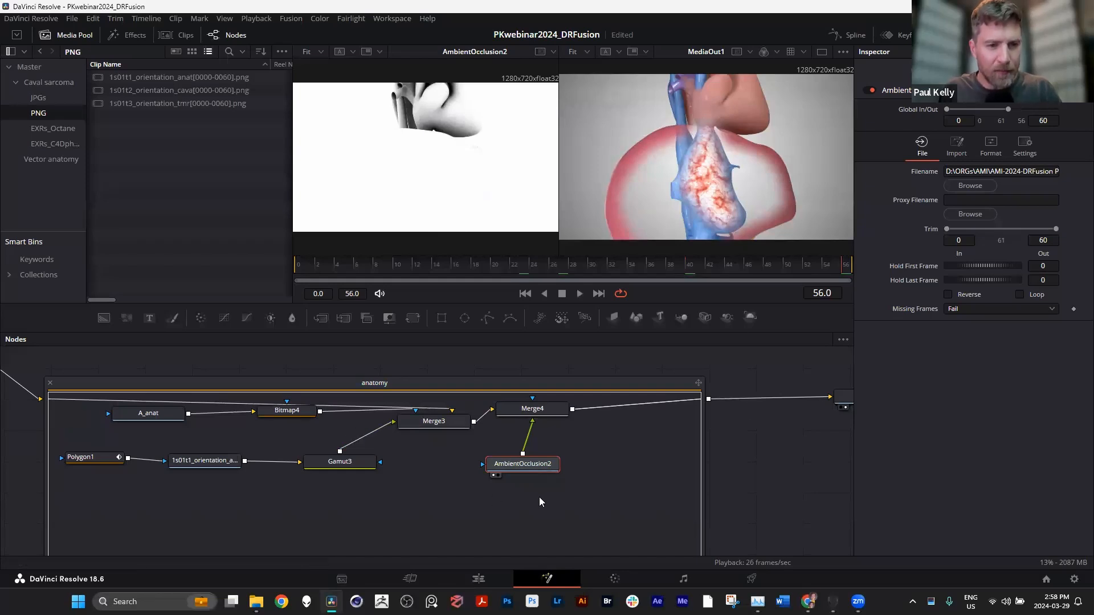
Reposition Merge4 and AmbientOcclusion2 inside the anatomy group and show Merge4's blending settings
{"action": "left_click_drag", "start_coordinate": [527, 500], "coordinate": [585, 425]}
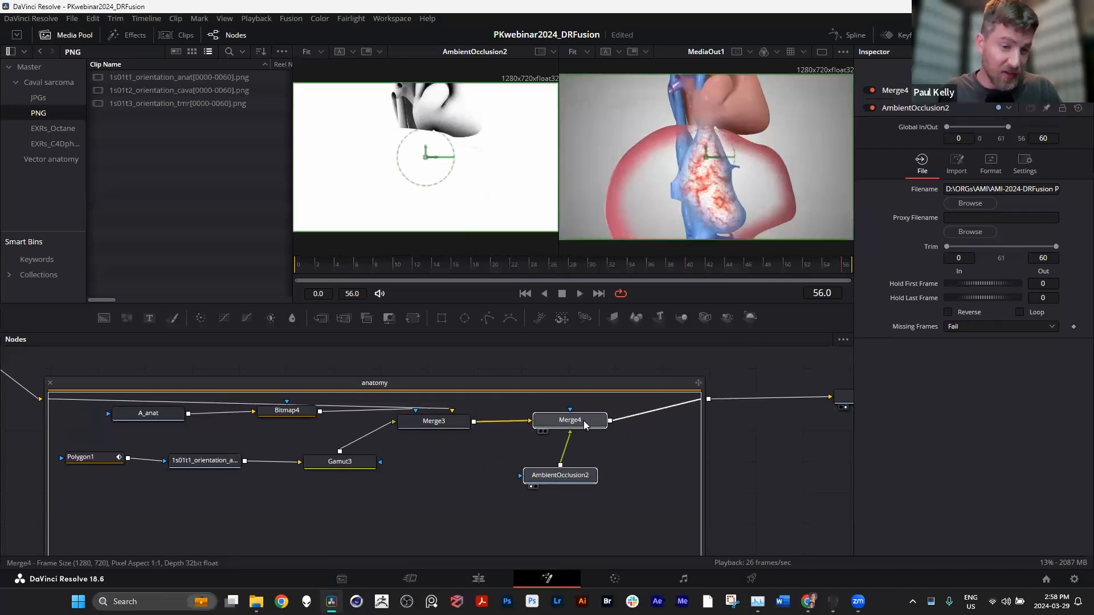
{"action": "left_click", "coordinate": [585, 425]}
{"action": "left_click", "coordinate": [649, 495]}
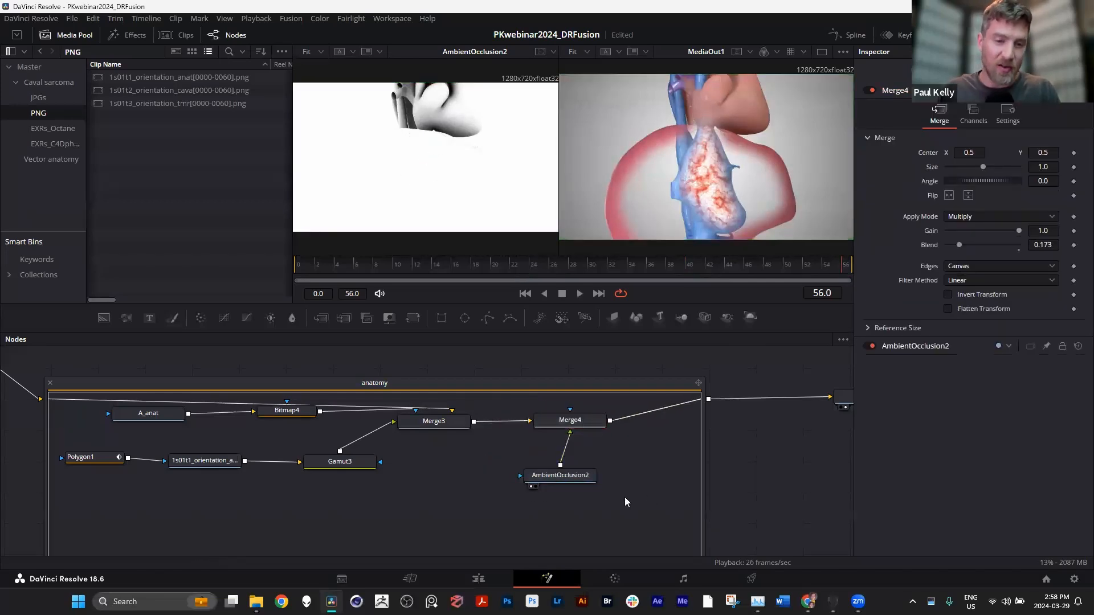
{"action": "left_click_drag", "start_coordinate": [562, 516], "coordinate": [576, 426]}
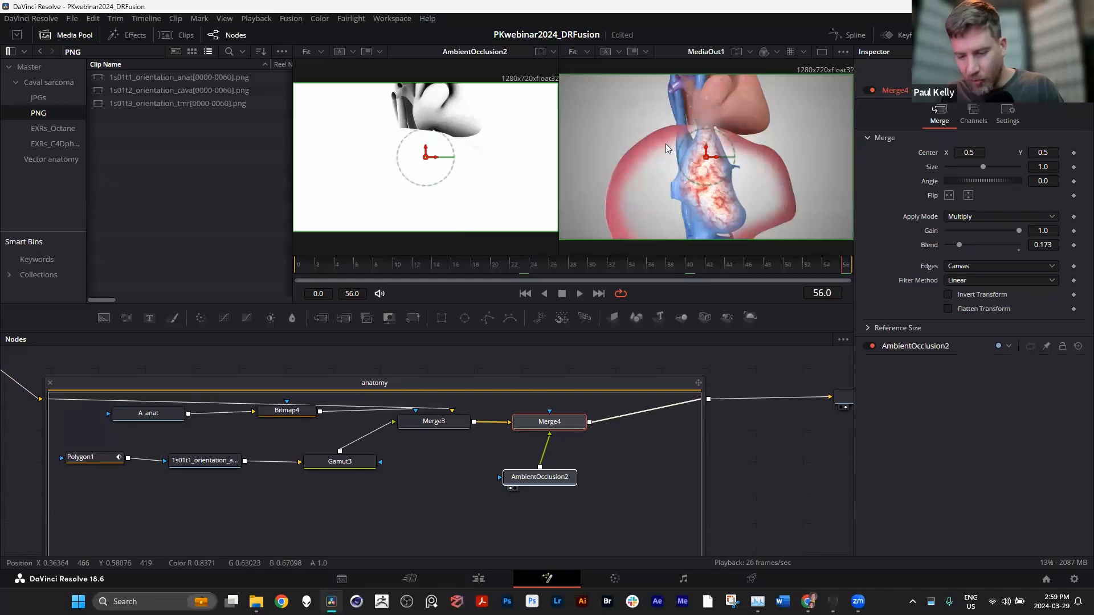
{"action": "left_click", "coordinate": [619, 444]}
{"action": "left_click_drag", "start_coordinate": [552, 423], "coordinate": [539, 424]}
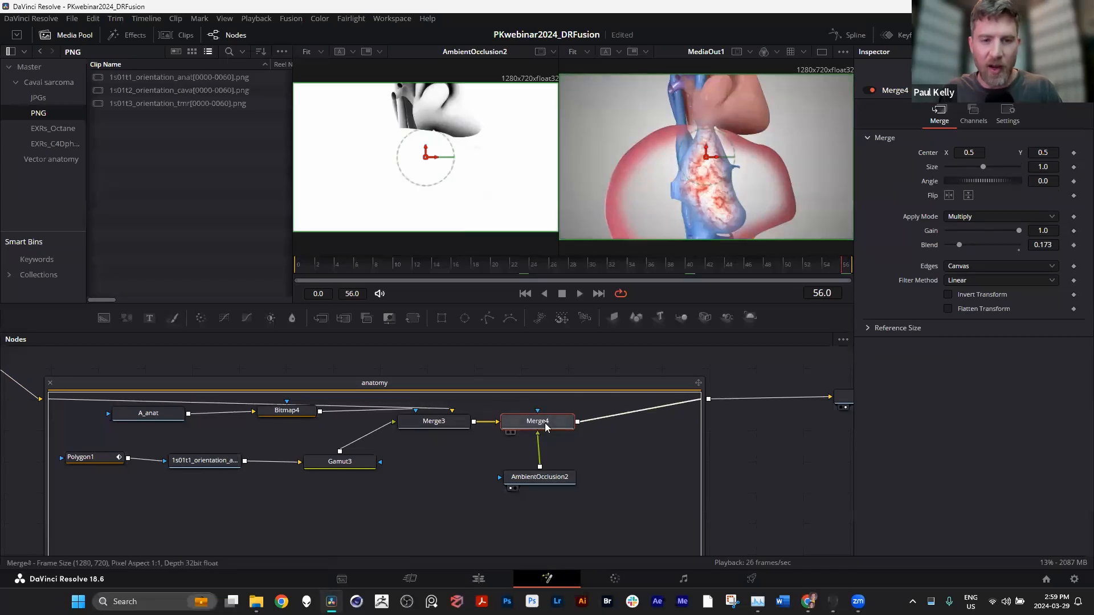
{"action": "left_click_drag", "start_coordinate": [543, 428], "coordinate": [549, 426]}
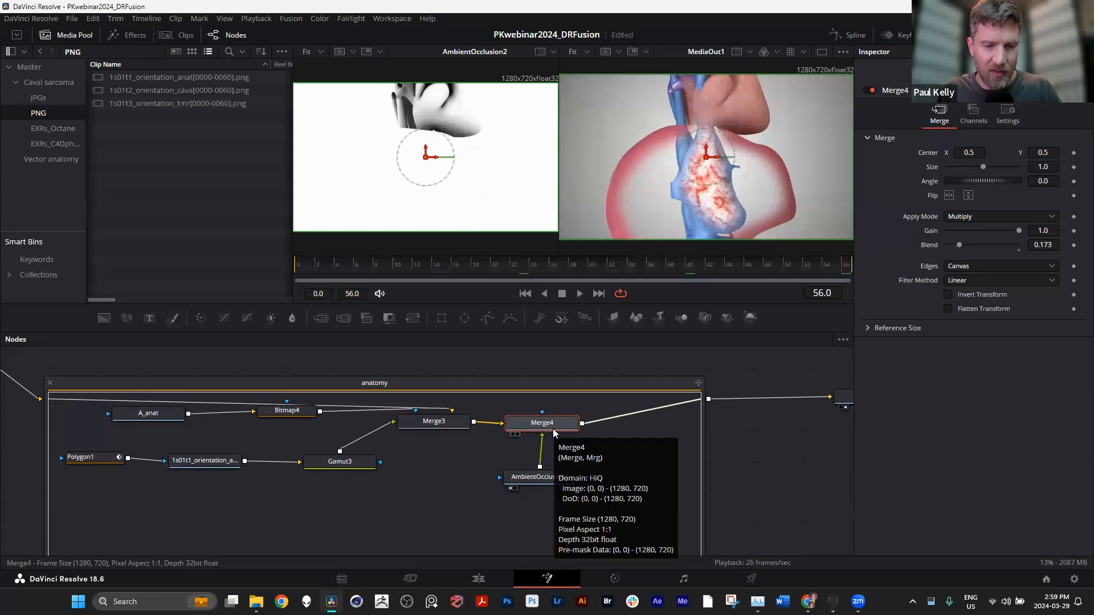
Add a Merge node directly after Merge4 in the anatomy group, then reselect Merge4
{"action": "key", "text": "shift+space"}
{"action": "type", "text": "loader"}
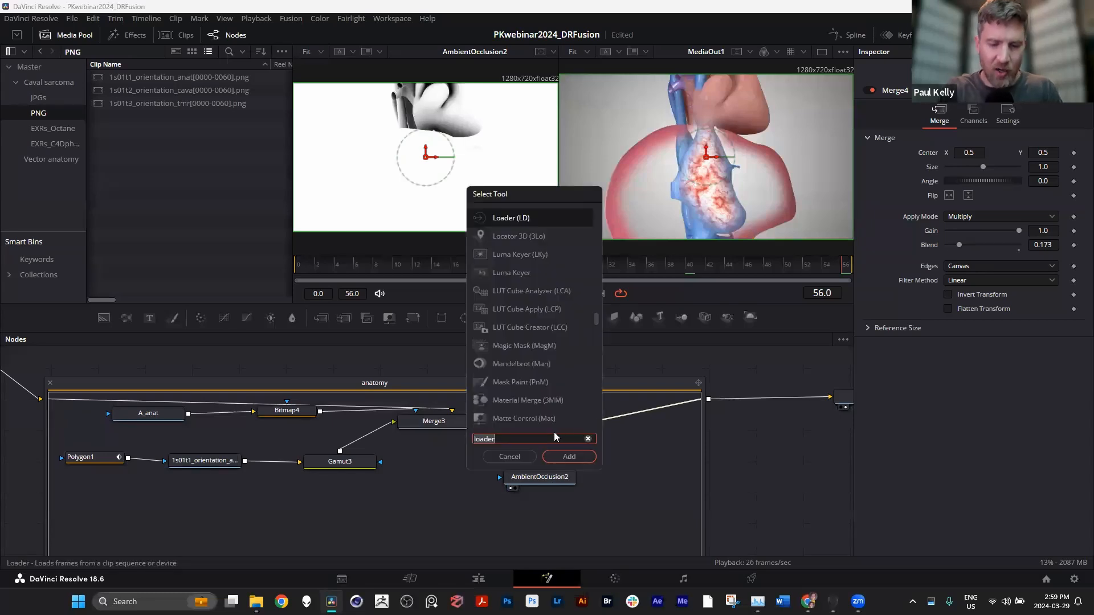
{"action": "key", "text": "ctrl+a"}
{"action": "type", "text": "merge"}
{"action": "key", "text": "Return"}
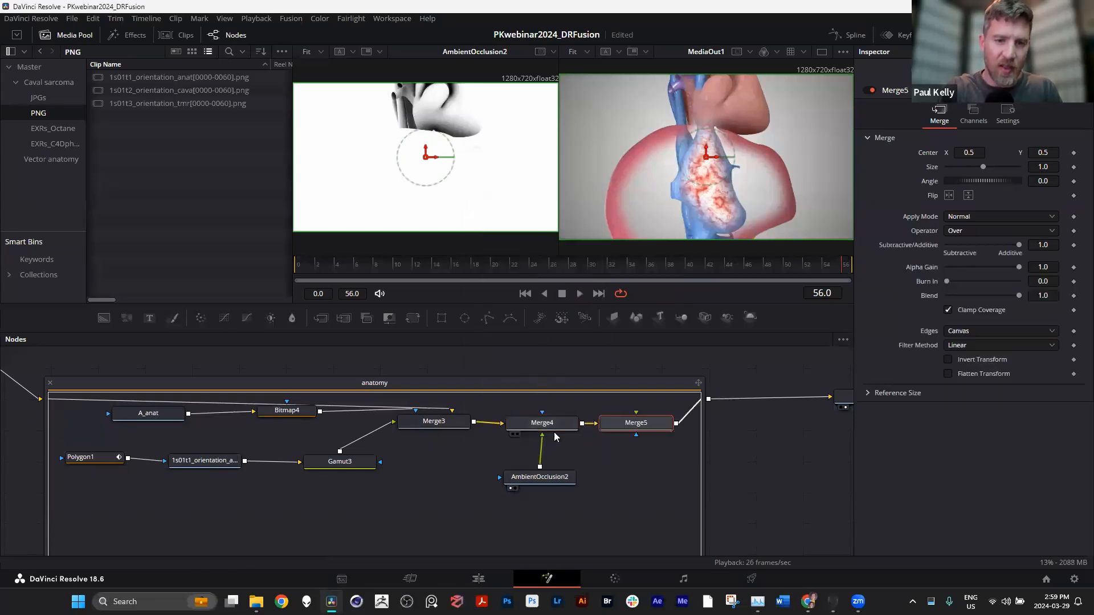
{"action": "left_click", "coordinate": [550, 427]}
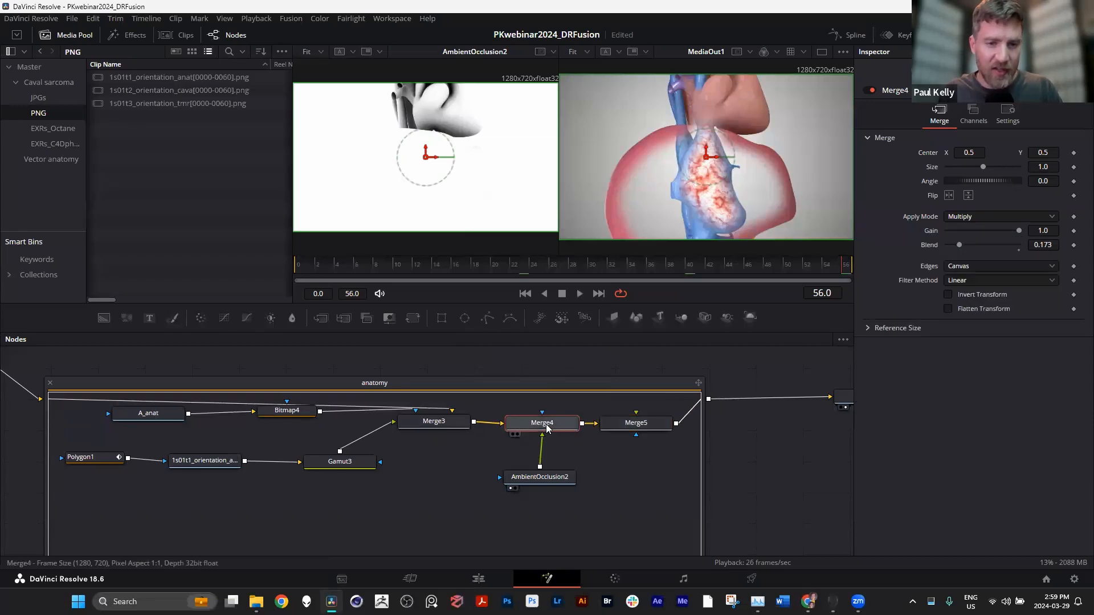
Show Merge5's blending settings and reposition AmbientOcclusion2 below Merge4 in the anatomy group
{"action": "mouse_move", "coordinate": [618, 428]}
{"action": "left_mouse_down"}
{"action": "mouse_move", "coordinate": [632, 418]}
{"action": "mouse_move", "coordinate": [617, 427]}
{"action": "left_mouse_up"}
{"action": "left_click", "coordinate": [617, 428]}
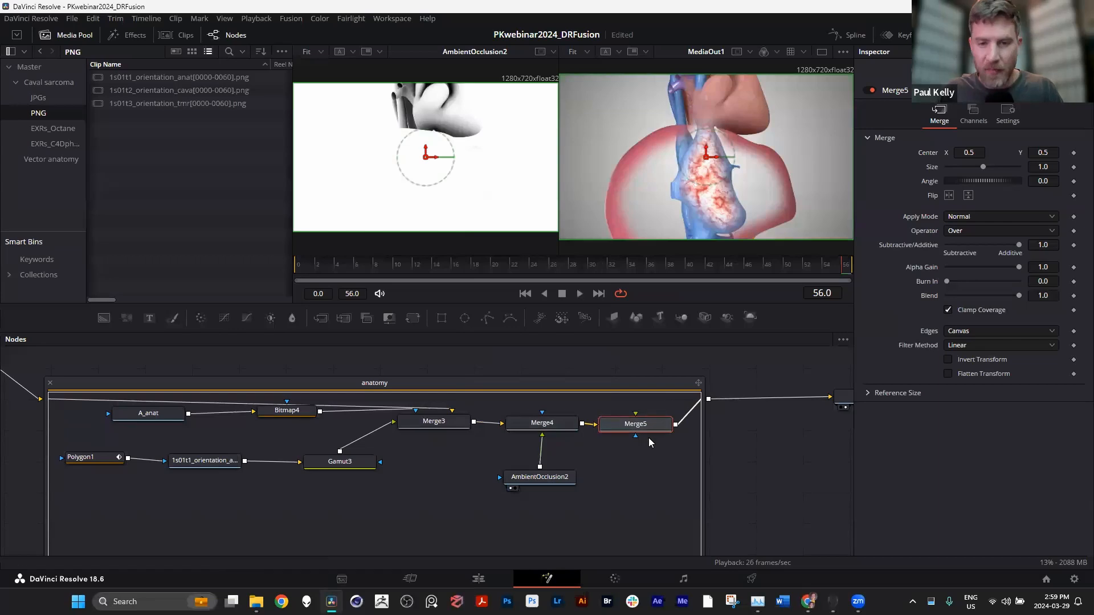
{"action": "left_click_drag", "start_coordinate": [564, 478], "coordinate": [546, 477]}
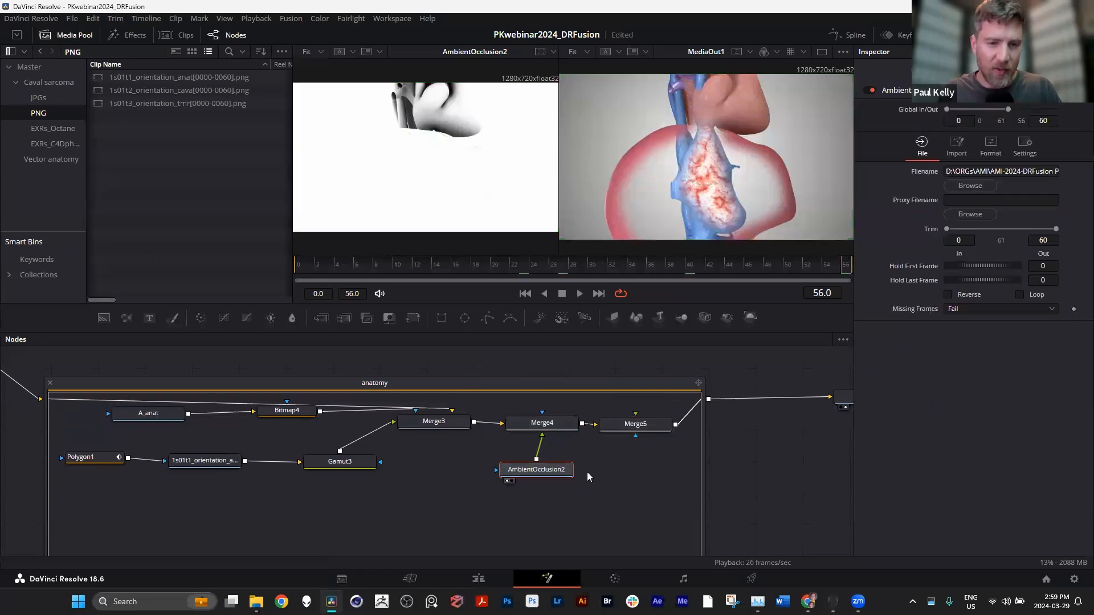
Find the MaterialReflection pass in the anatomy EXR's column of render passes and view it in the first viewer
{"action": "scroll", "coordinate": [589, 477], "scroll_direction": "down", "scroll_amount": 5}
{"action": "scroll", "coordinate": [471, 506], "scroll_direction": "up", "scroll_amount": 6}
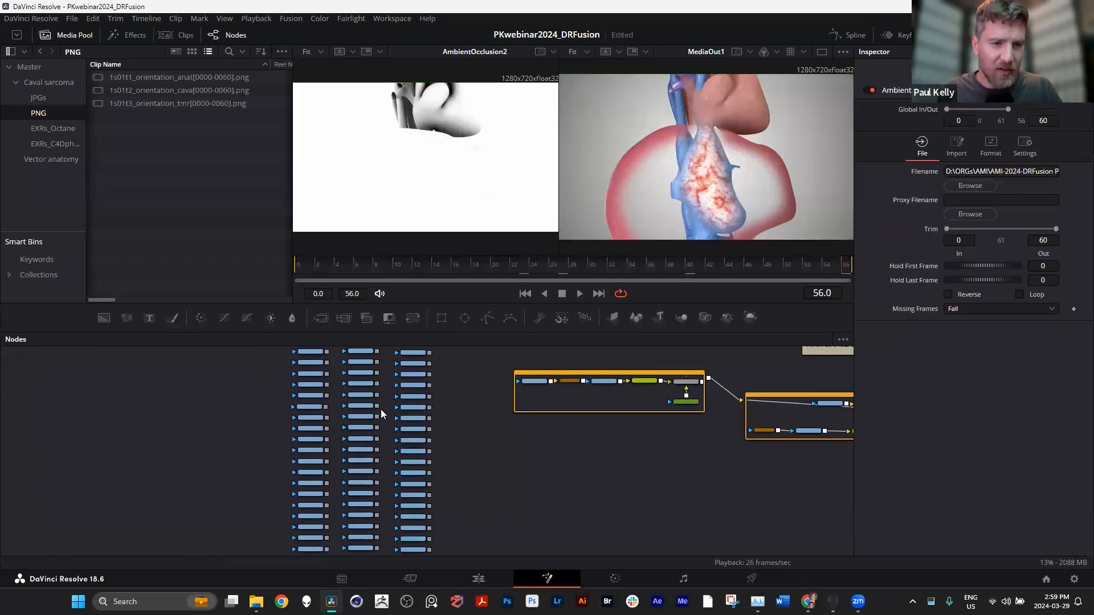
{"action": "scroll", "coordinate": [401, 467], "scroll_direction": "up", "scroll_amount": 2}
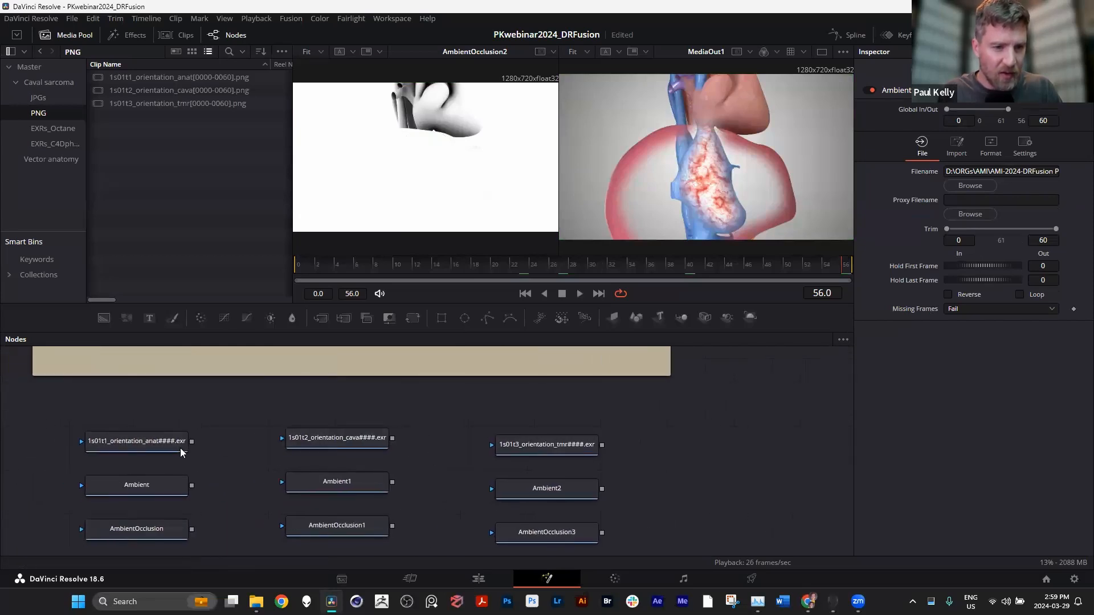
{"action": "scroll", "coordinate": [285, 443], "scroll_direction": "down", "scroll_amount": 5}
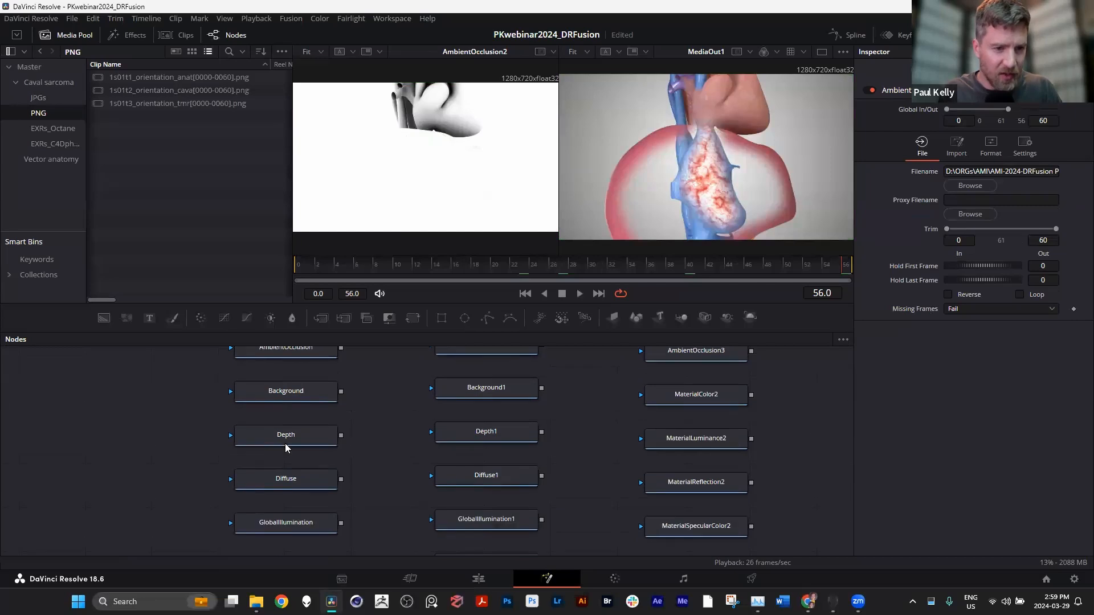
{"action": "scroll", "coordinate": [286, 447], "scroll_direction": "down", "scroll_amount": 5}
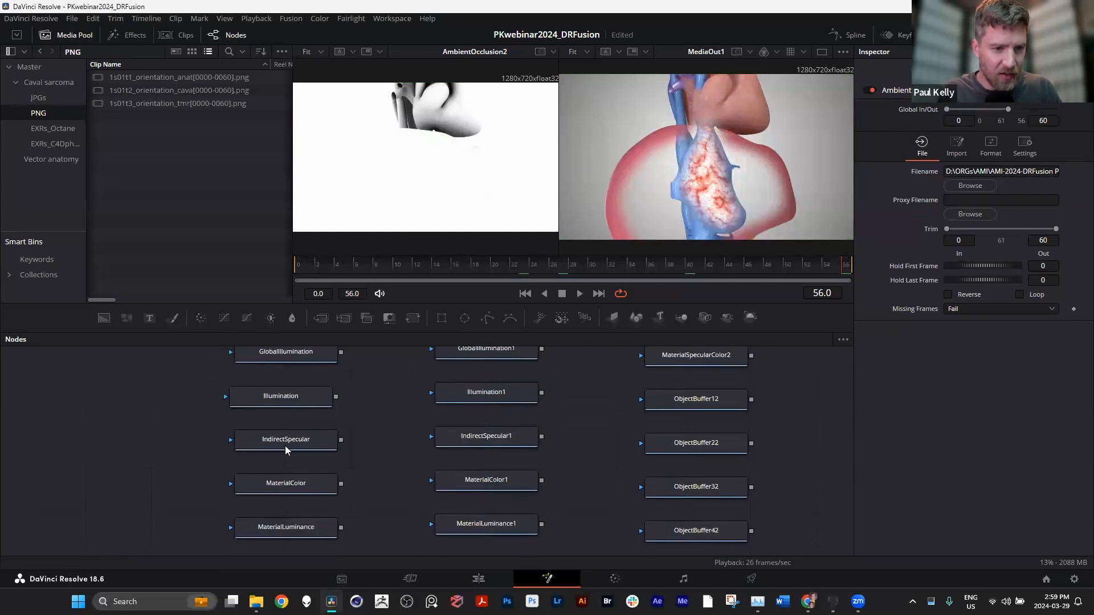
{"action": "scroll", "coordinate": [284, 447], "scroll_direction": "down", "scroll_amount": 2}
{"action": "scroll", "coordinate": [287, 443], "scroll_direction": "up", "scroll_amount": 4}
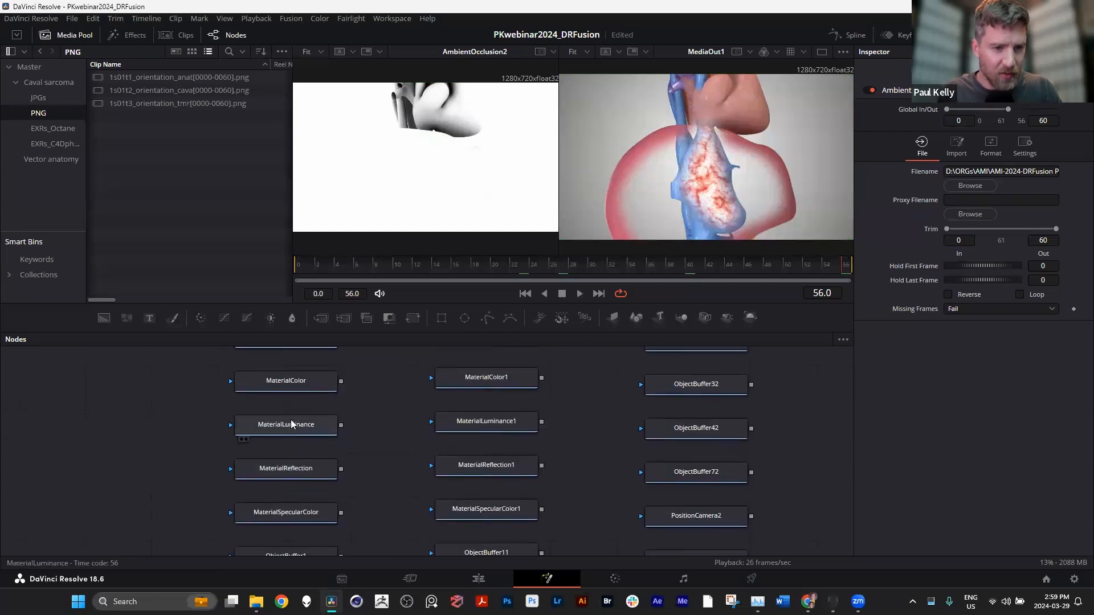
{"action": "left_click", "coordinate": [294, 506]}
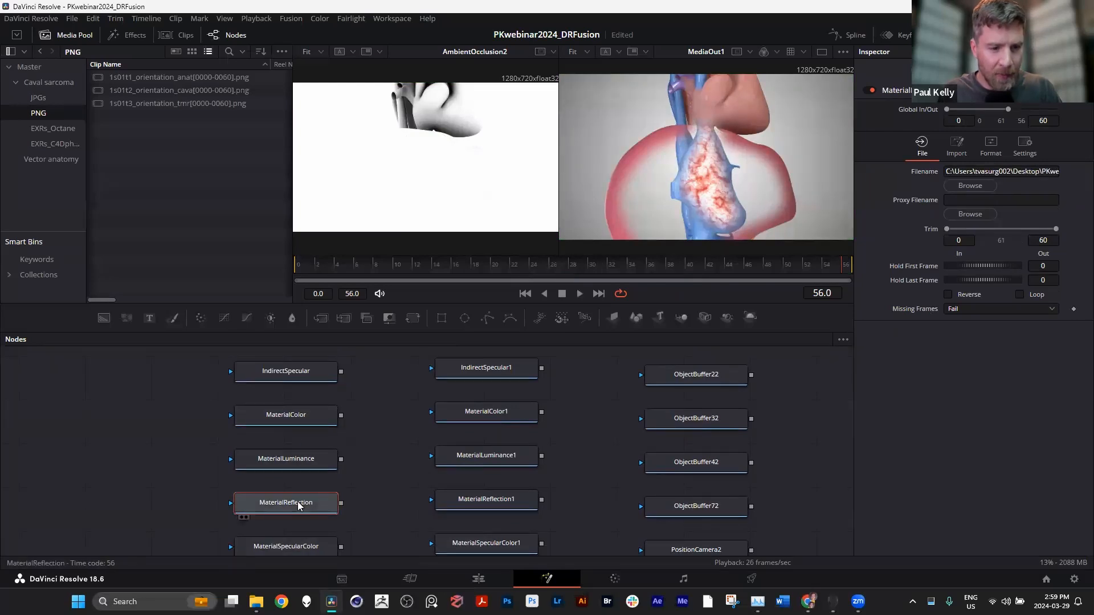
{"action": "key", "text": "1"}
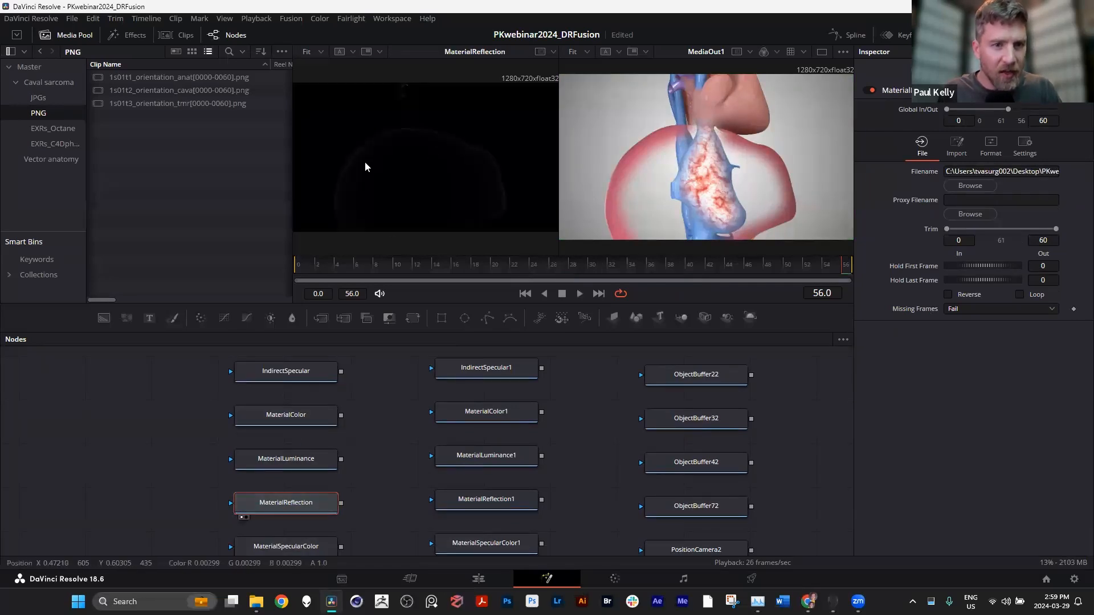
Move the MaterialReflection pass out of its render pass column to the area below Merge5 at the anatomy group
{"action": "scroll", "coordinate": [232, 453], "scroll_direction": "down", "scroll_amount": 5, "text": "ctrl"}
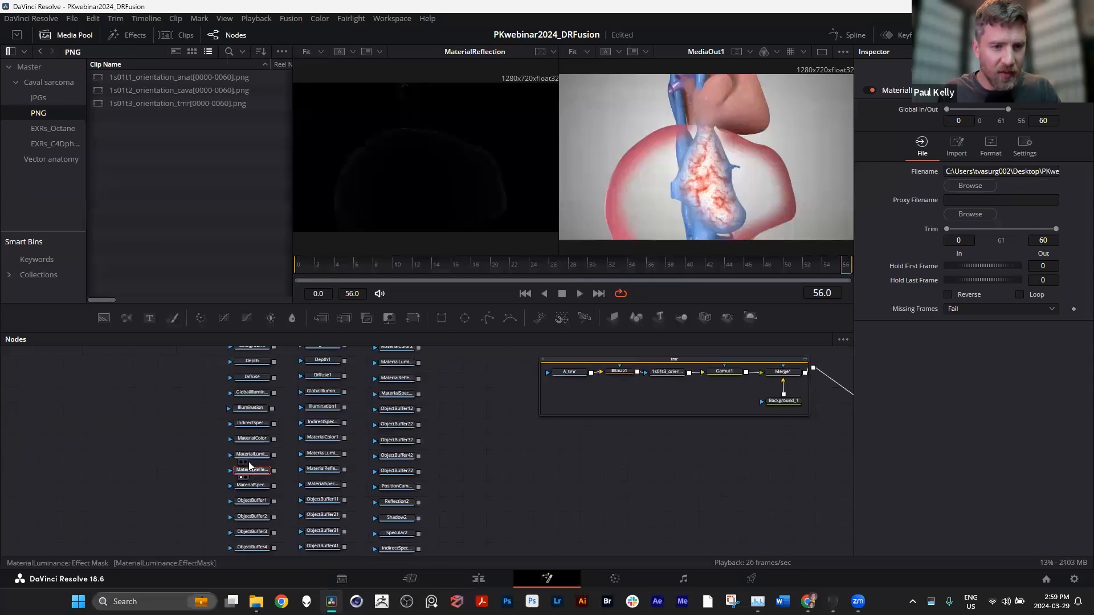
{"action": "left_click_drag", "start_coordinate": [252, 470], "coordinate": [684, 439]}
{"action": "scroll", "coordinate": [545, 488], "scroll_direction": "down", "scroll_amount": 2}
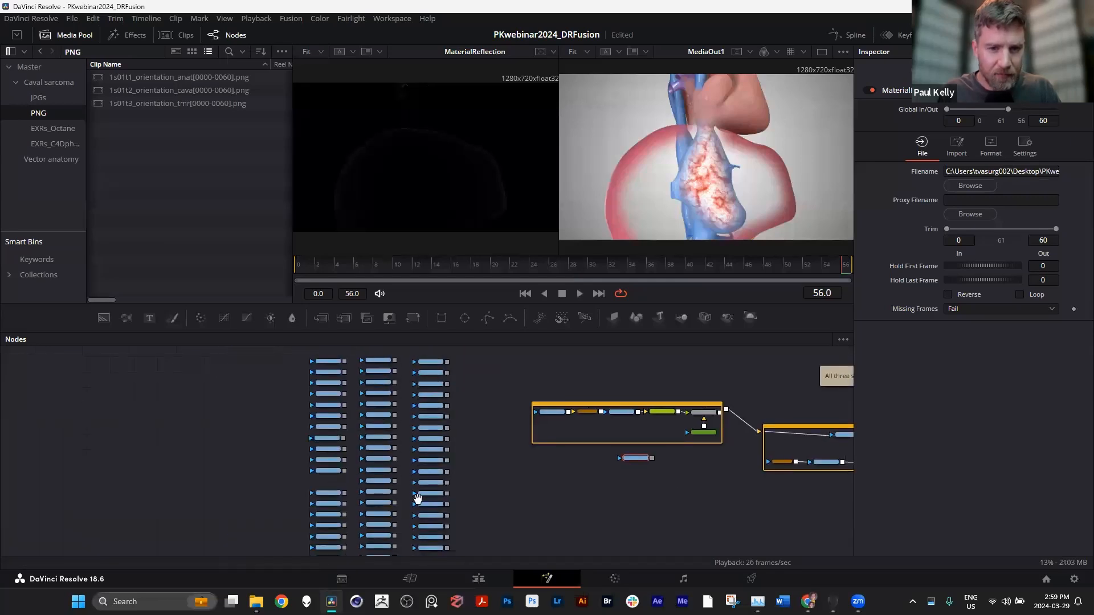
{"action": "scroll", "coordinate": [415, 496], "scroll_direction": "right", "scroll_amount": 5}
{"action": "left_click_drag", "start_coordinate": [154, 466], "coordinate": [726, 516]}
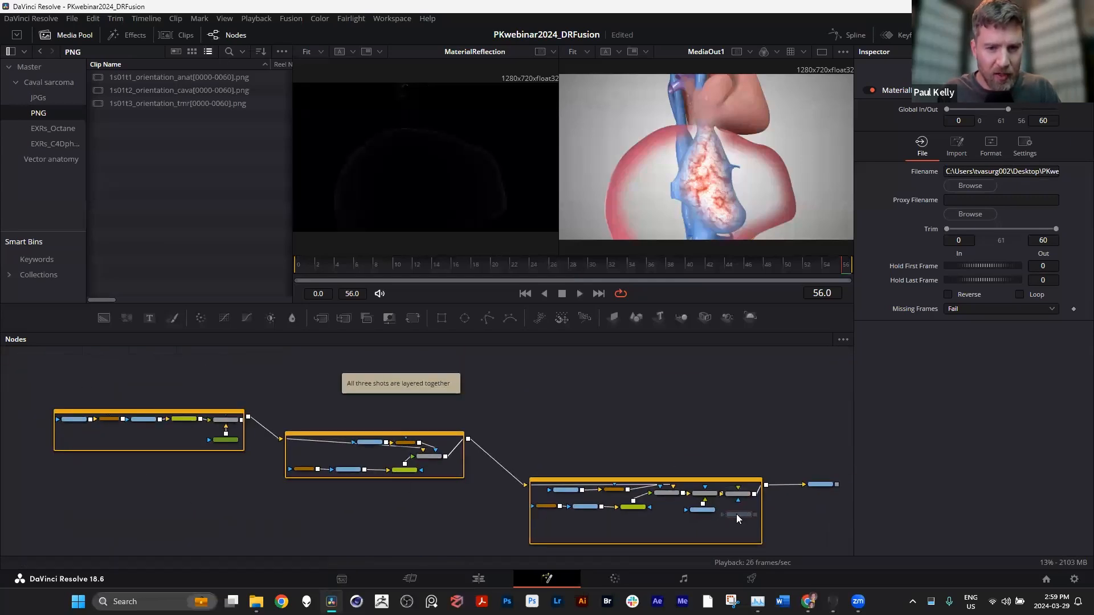
{"action": "scroll", "coordinate": [761, 515], "scroll_direction": "up", "scroll_amount": 4}
{"action": "scroll", "coordinate": [761, 515], "scroll_direction": "up", "scroll_amount": 3}
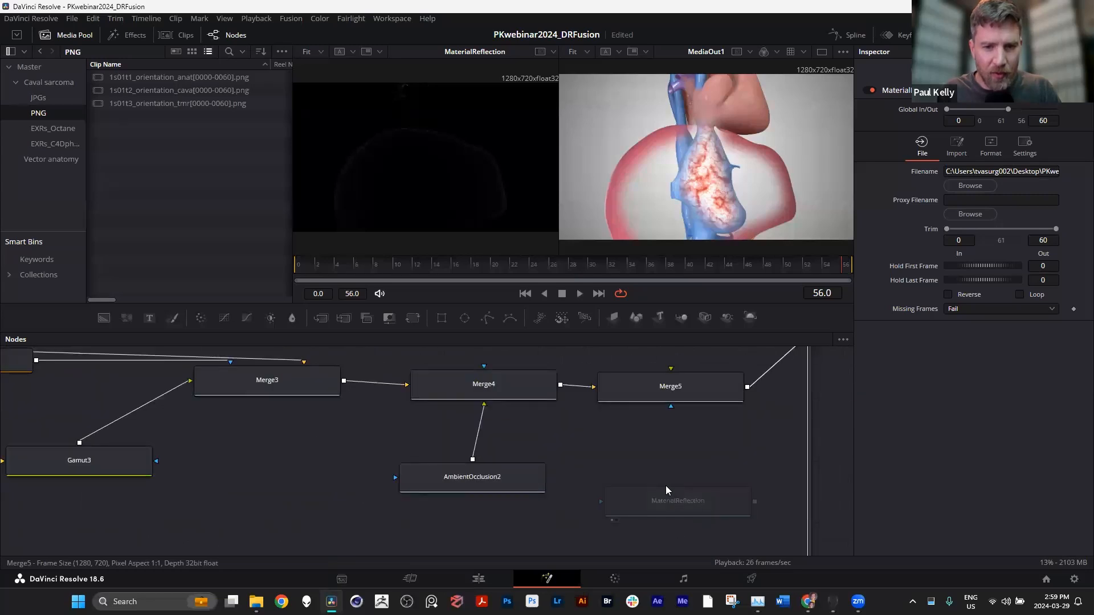
{"action": "scroll", "coordinate": [665, 486], "scroll_direction": "down", "scroll_amount": 1}
{"action": "scroll", "coordinate": [628, 476], "scroll_direction": "down", "scroll_amount": 5}
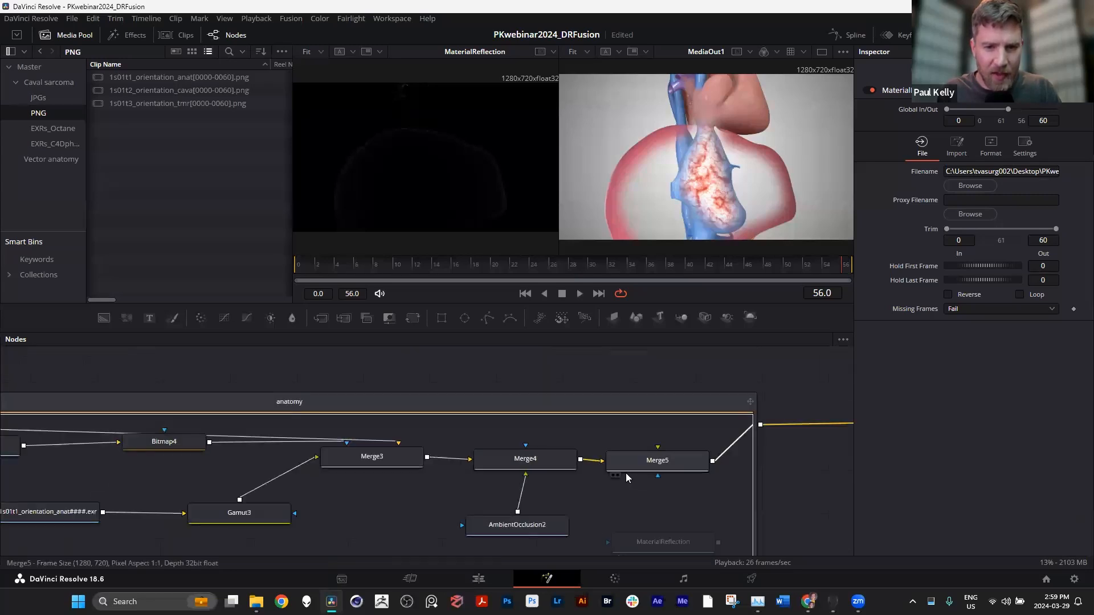
Move MaterialReflection outside the anatomy group, below MediaOut1, and shift the group closer to it
{"action": "left_click_drag", "start_coordinate": [715, 499], "coordinate": [655, 439]}
{"action": "left_click_drag", "start_coordinate": [579, 386], "coordinate": [516, 380]}
{"action": "left_click_drag", "start_coordinate": [595, 452], "coordinate": [728, 466]}
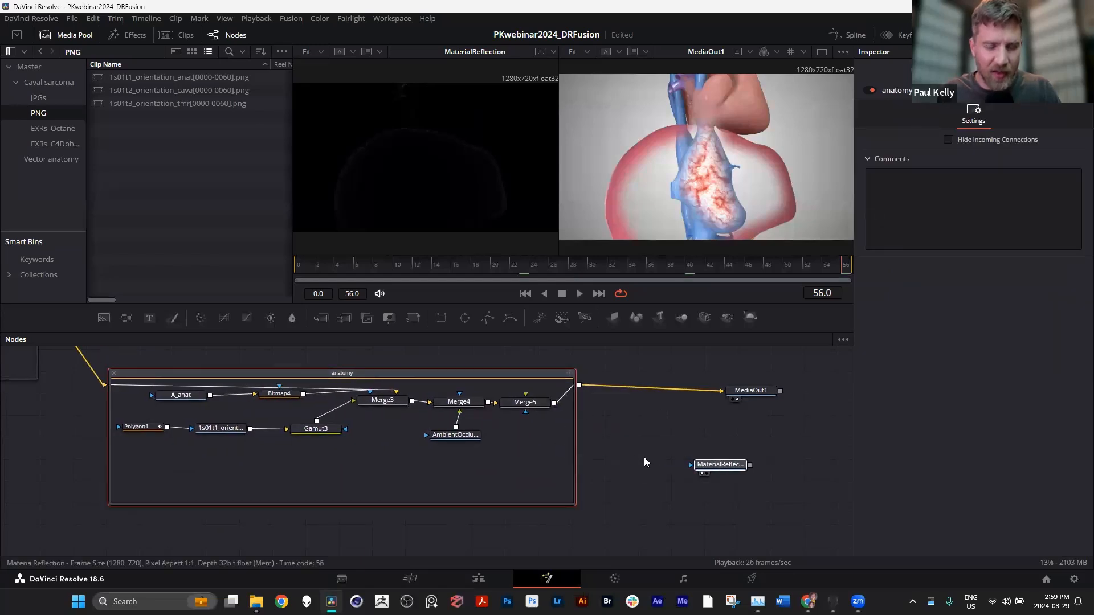
{"action": "left_click_drag", "start_coordinate": [511, 374], "coordinate": [577, 374]}
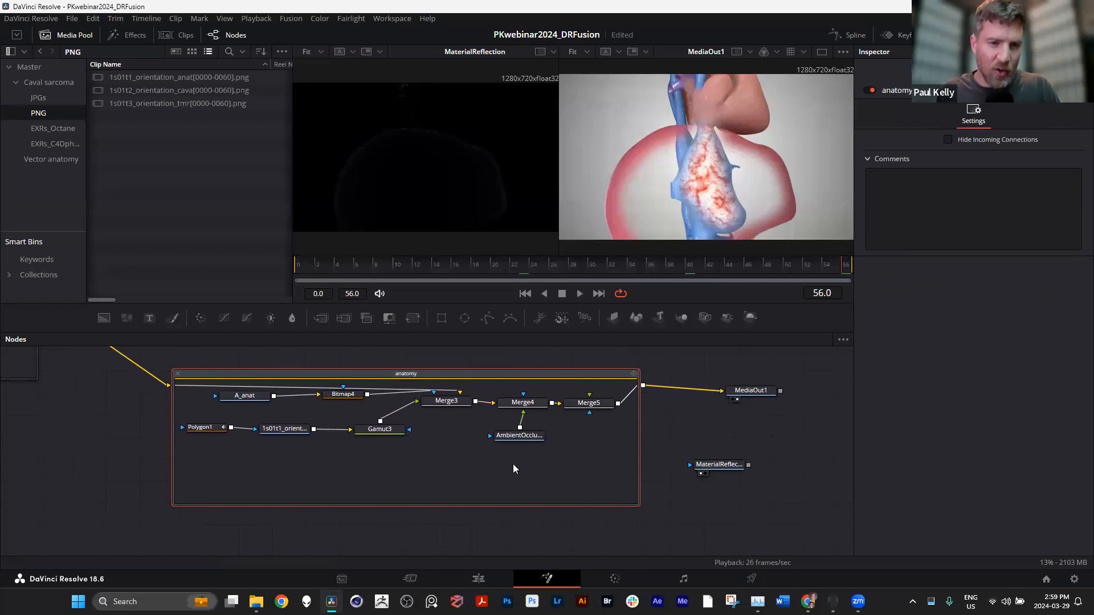
{"action": "scroll", "coordinate": [514, 464], "scroll_direction": "up", "scroll_amount": 1}
{"action": "left_click", "coordinate": [752, 493]}
{"action": "left_click_drag", "start_coordinate": [730, 513], "coordinate": [780, 375]}
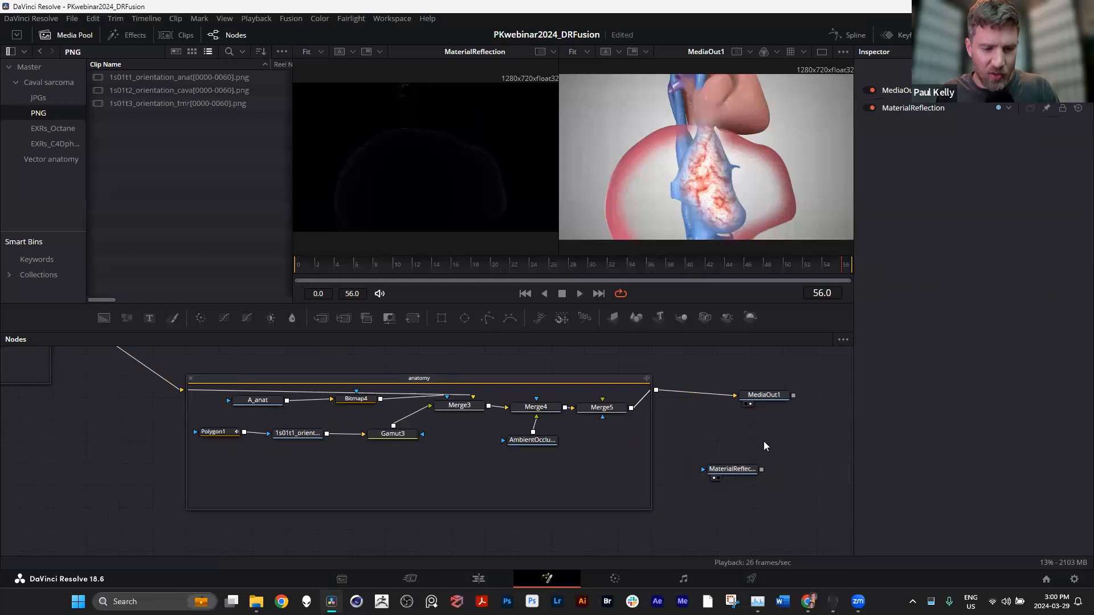
Try to bring MaterialReflection into the anatomy group by repositioning both the group and the node
{"action": "left_click", "coordinate": [502, 381]}
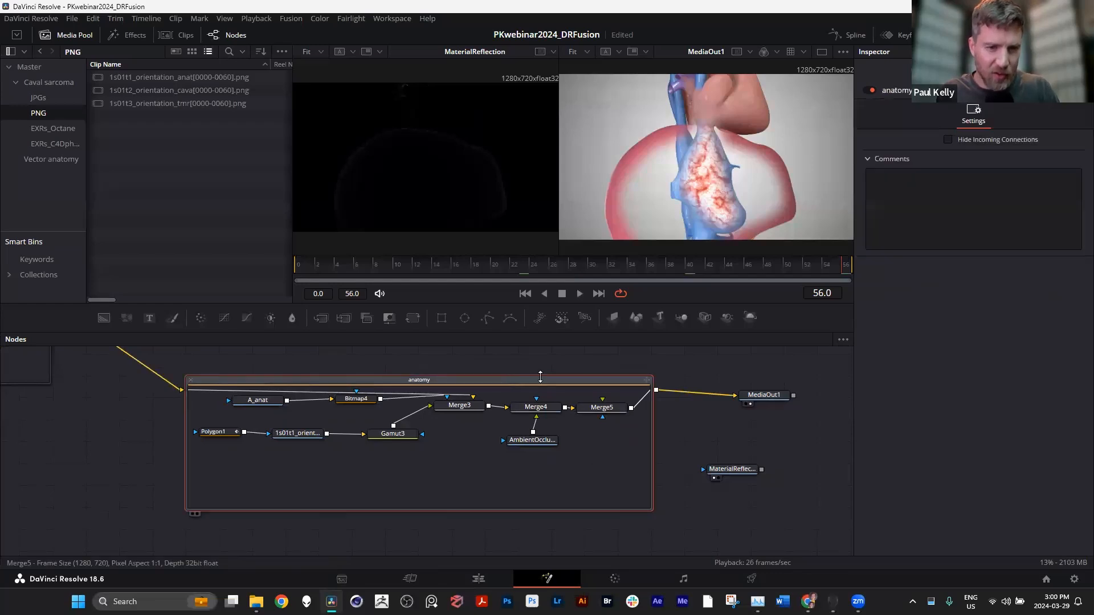
{"action": "left_click_drag", "start_coordinate": [506, 392], "coordinate": [499, 392]}
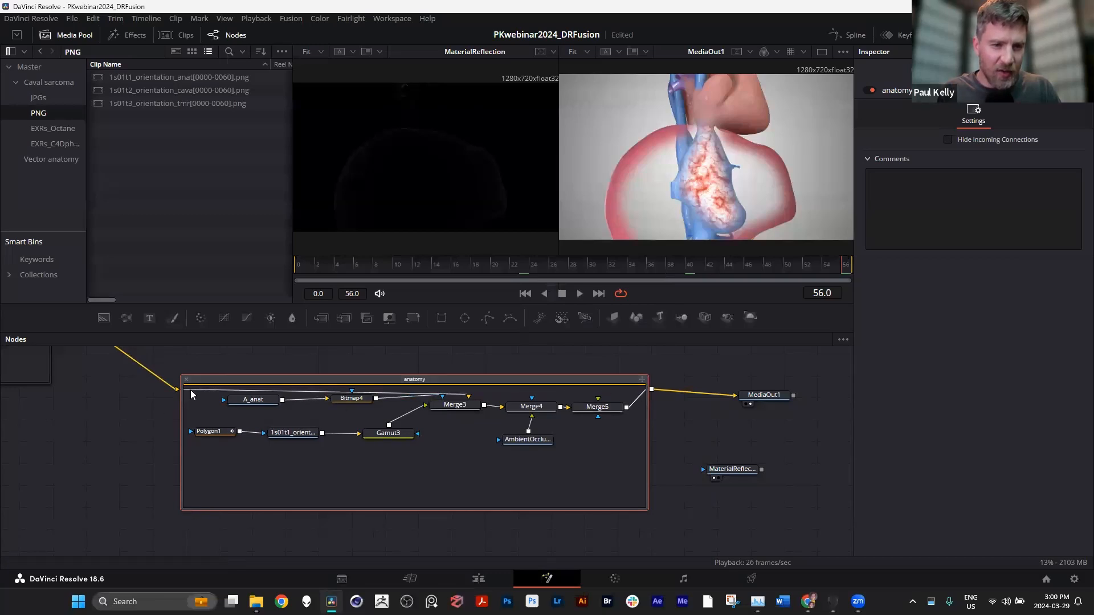
{"action": "double_click", "coordinate": [416, 379]}
{"action": "left_click_drag", "start_coordinate": [376, 393], "coordinate": [412, 388]}
{"action": "double_click", "coordinate": [404, 393]}
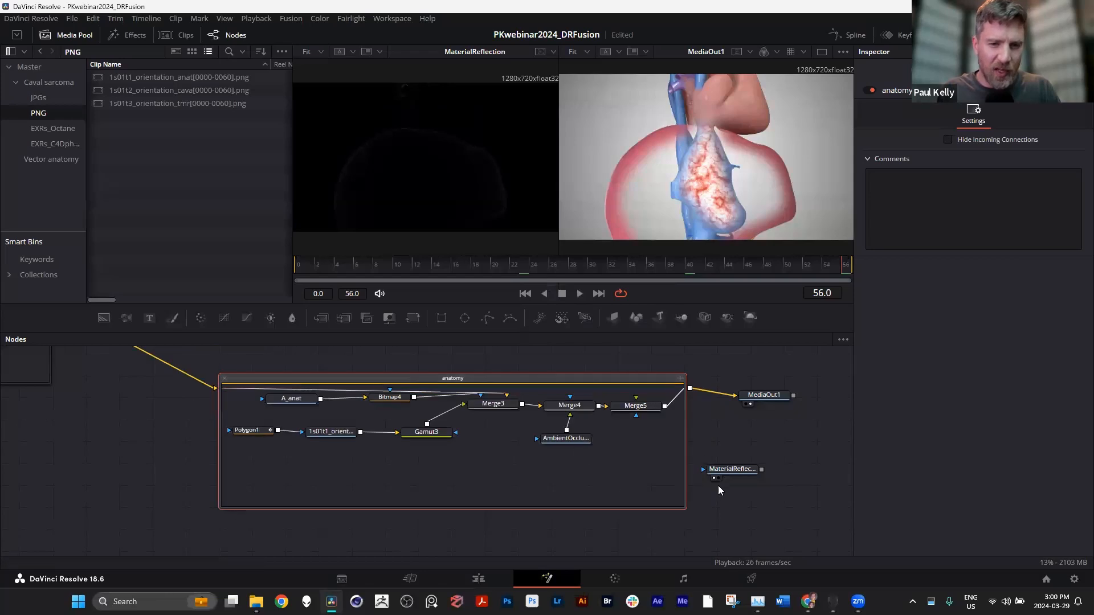
{"action": "left_click_drag", "start_coordinate": [719, 474], "coordinate": [645, 464]}
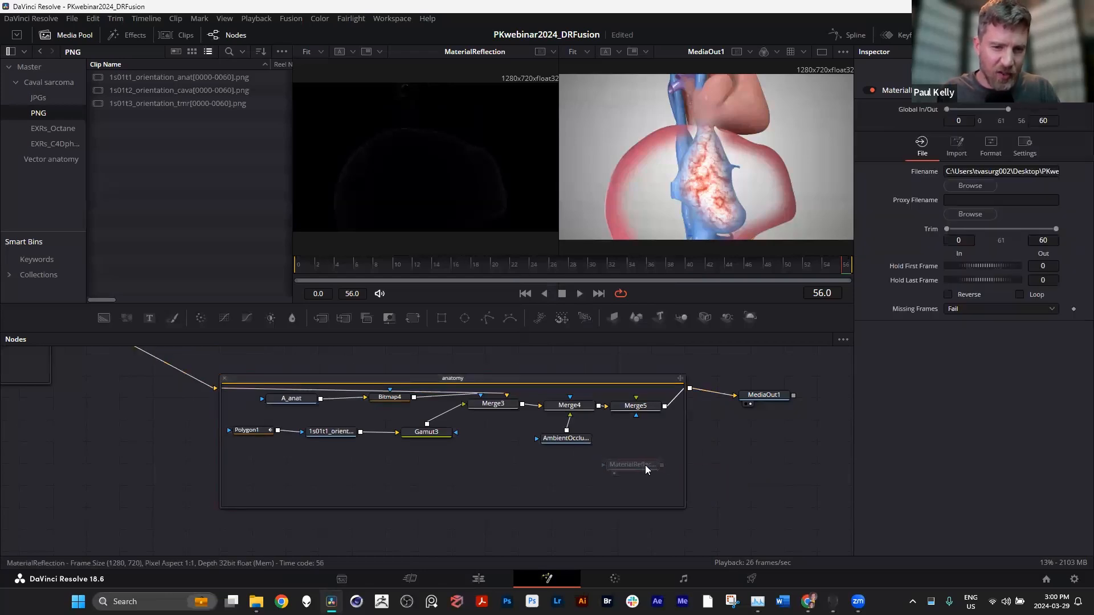
{"action": "left_click_drag", "start_coordinate": [619, 380], "coordinate": [590, 381]}
{"action": "left_click", "coordinate": [712, 463]}
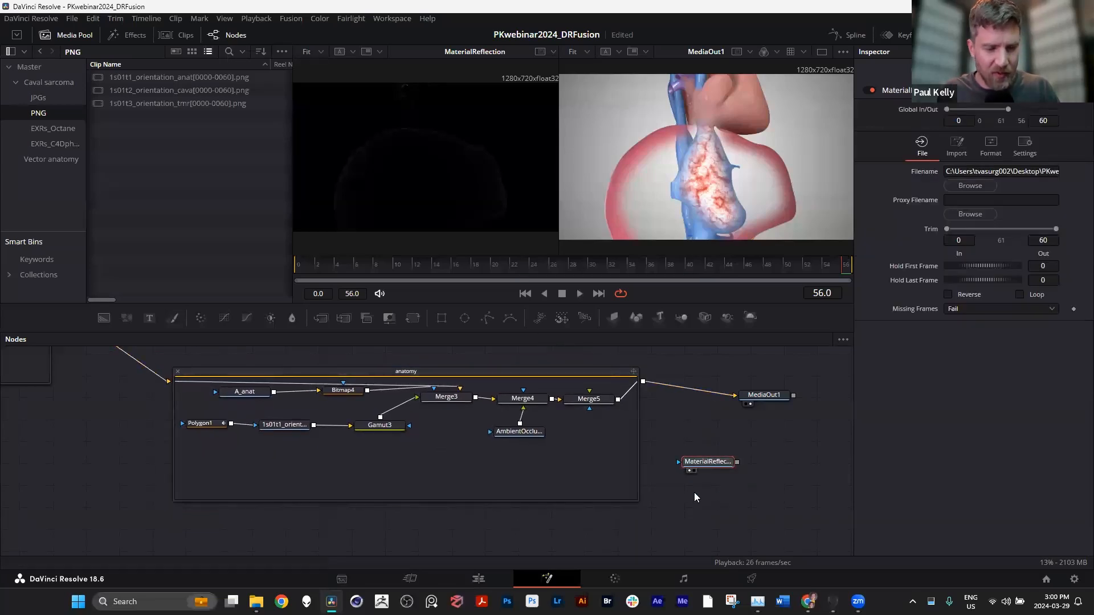
Cut the MaterialReflection node and paste it inside the anatomy group below Merge5
{"action": "key", "text": "Delete"}
{"action": "key", "text": "ctrl+z"}
{"action": "scroll", "coordinate": [581, 459], "scroll_direction": "up", "scroll_amount": 1}
{"action": "scroll", "coordinate": [592, 500], "scroll_direction": "up", "scroll_amount": 3}
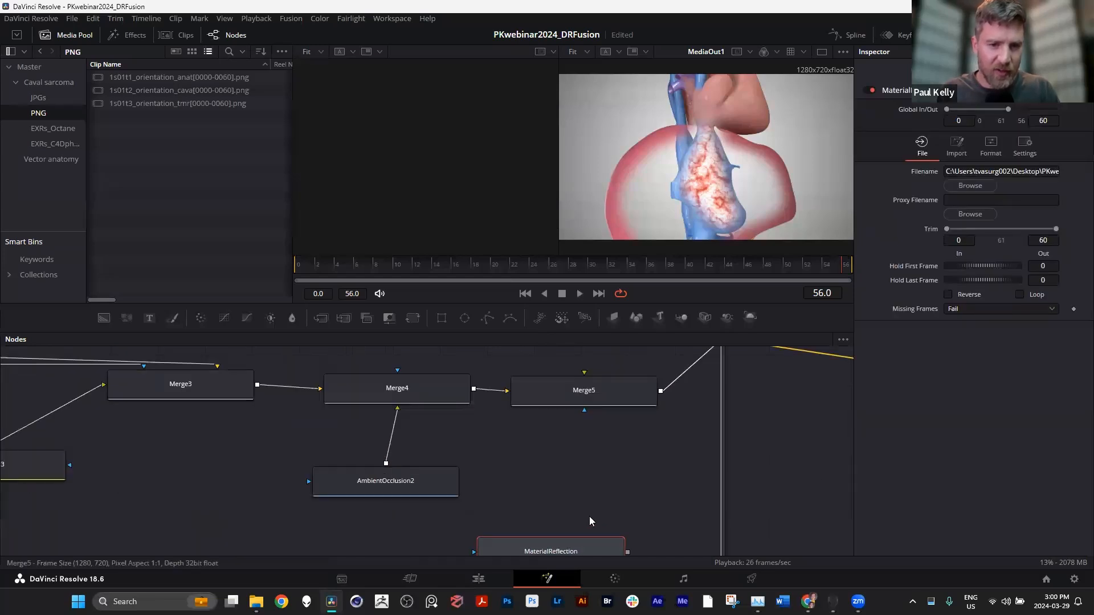
Connect MaterialReflection to Merge5 as its foreground and set Merge5's apply mode to Screen
{"action": "left_click_drag", "start_coordinate": [577, 546], "coordinate": [596, 399]}
{"action": "left_click", "coordinate": [599, 401]}
{"action": "scroll", "coordinate": [625, 437], "scroll_direction": "up", "scroll_amount": 2}
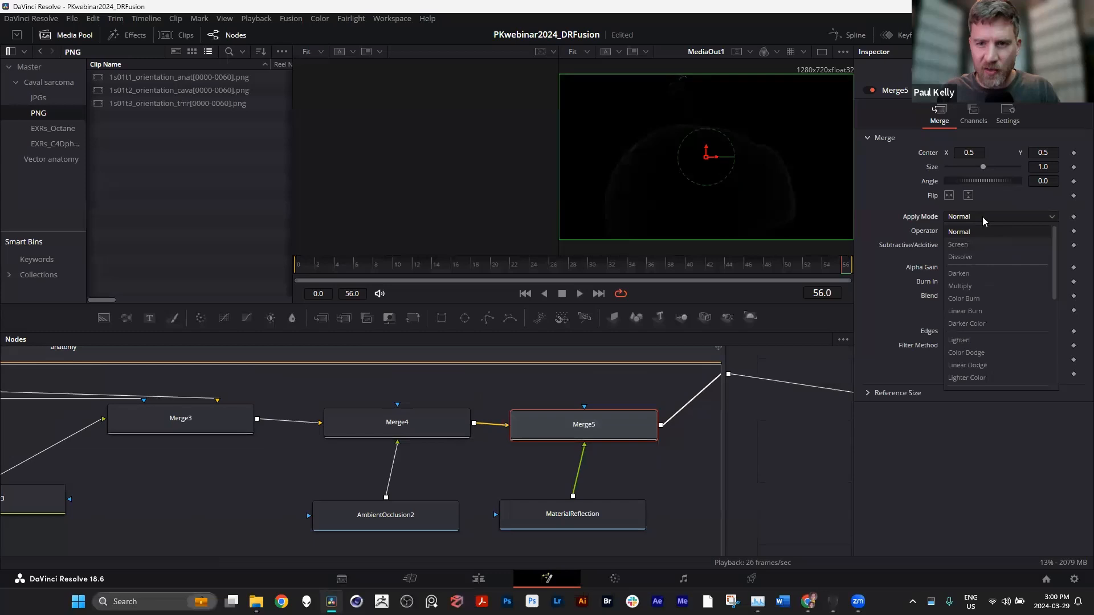
{"action": "left_click", "coordinate": [966, 242]}
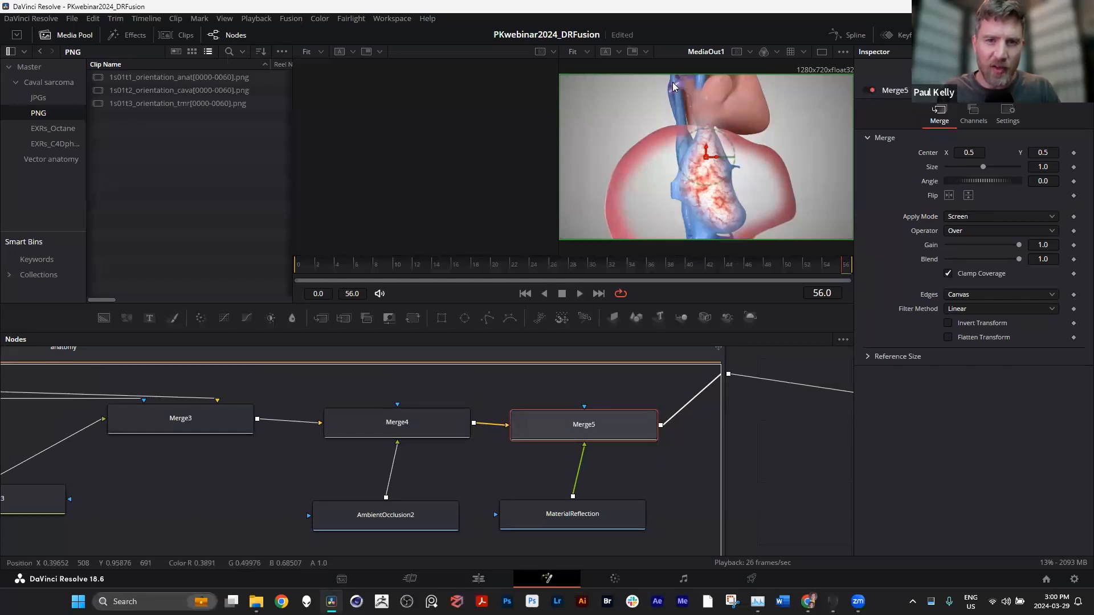
Select Merge5 and MaterialReflection together in the anatomy group
{"action": "scroll", "coordinate": [571, 435], "scroll_direction": "down", "scroll_amount": 3}
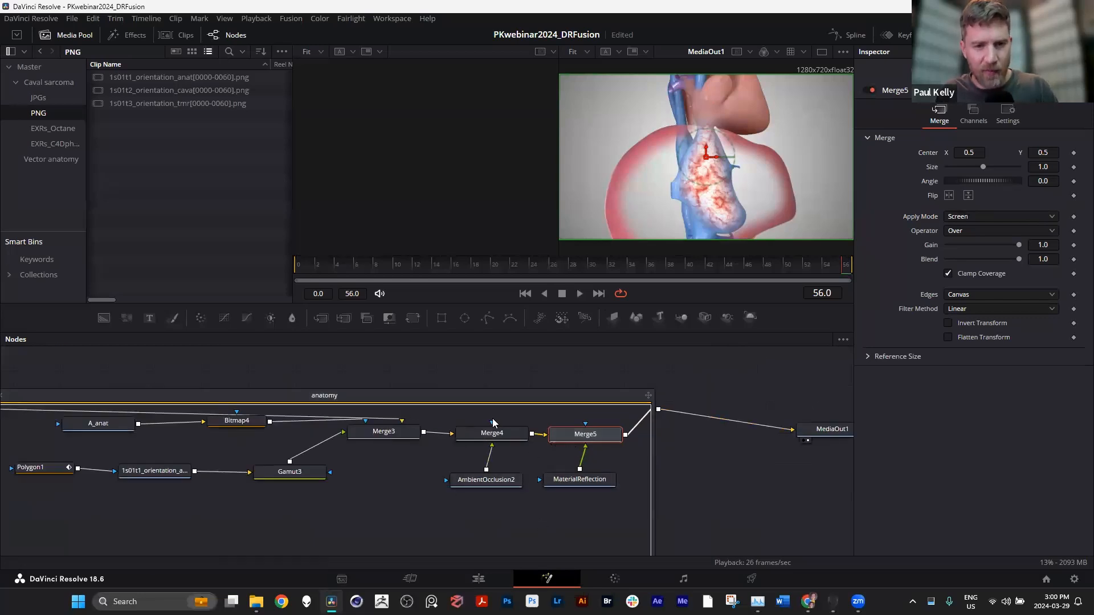
{"action": "scroll", "coordinate": [493, 423], "scroll_direction": "down", "scroll_amount": 2}
{"action": "left_click_drag", "start_coordinate": [756, 512], "coordinate": [509, 405]}
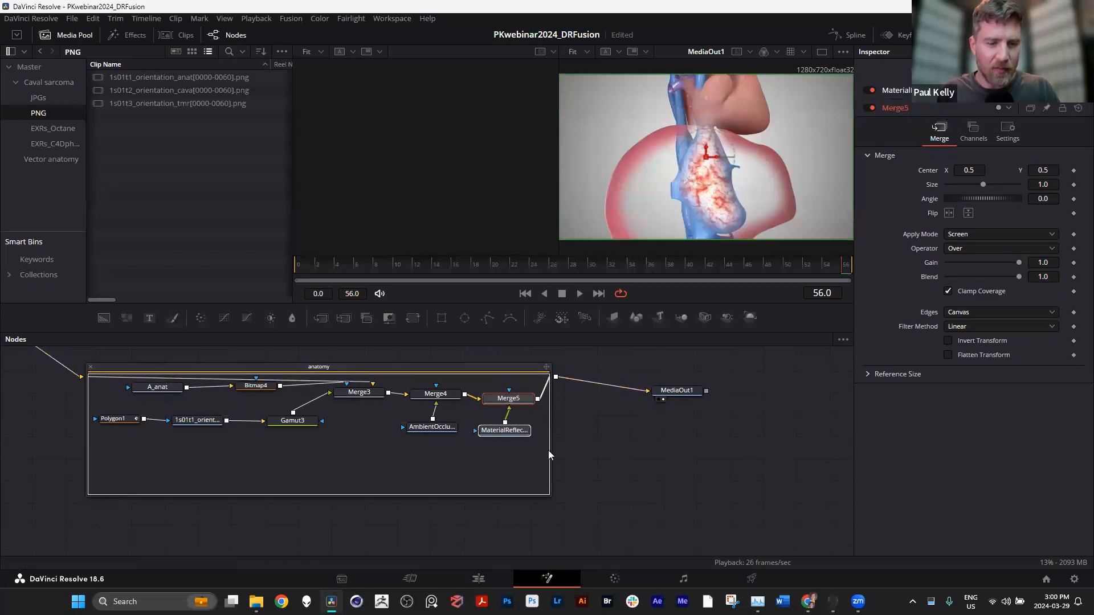
Switch to the Edit page and check the Sarcoma call out on the timeline from 00:00:04:12 to 00:00:07:07
{"action": "left_click", "coordinate": [482, 579]}
{"action": "left_click", "coordinate": [419, 344]}
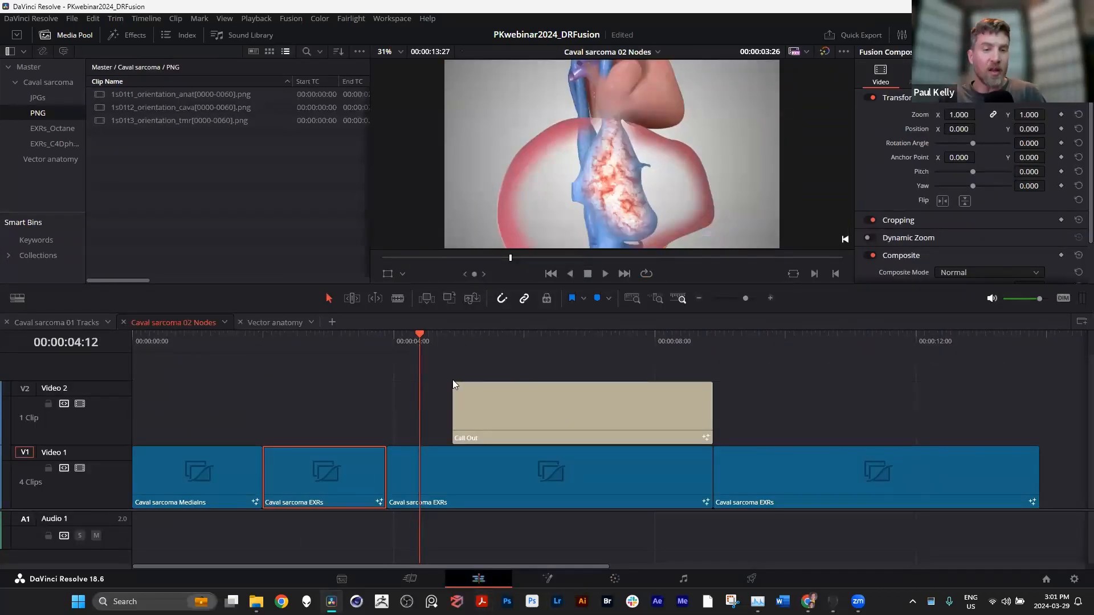
{"action": "left_click", "coordinate": [491, 341]}
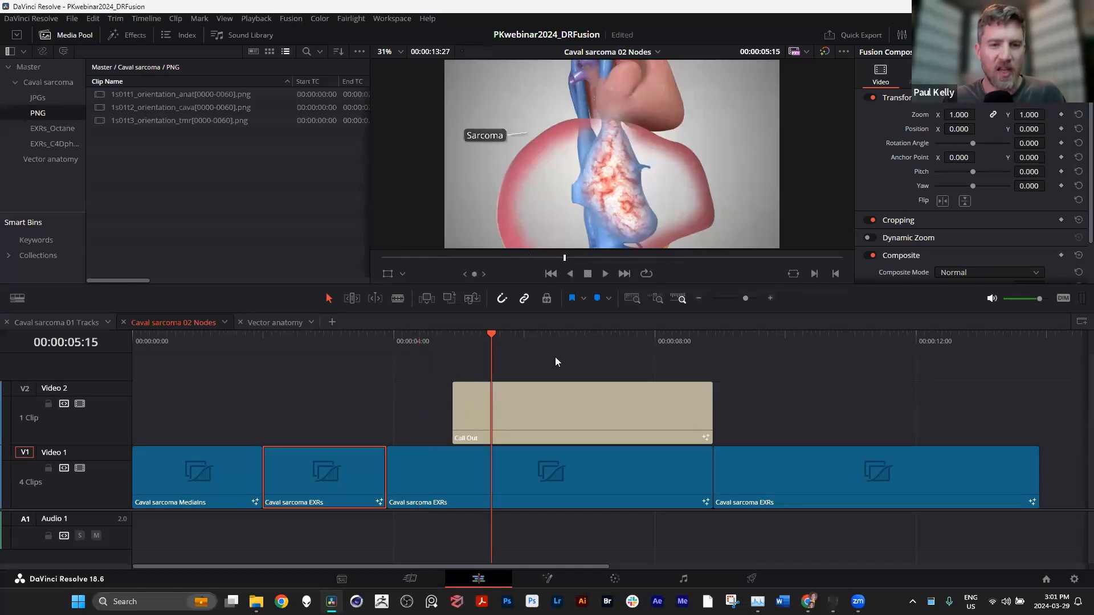
{"action": "left_click", "coordinate": [525, 343]}
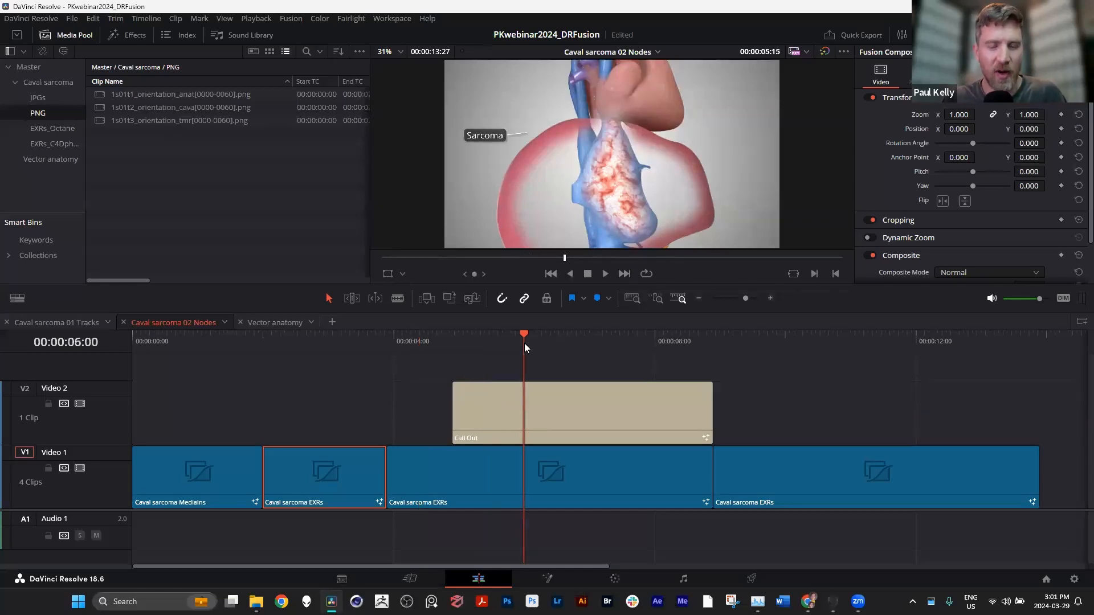
{"action": "left_click_drag", "start_coordinate": [545, 340], "coordinate": [603, 337]}
Select the Call Out title clip on Video 2 and show the available titles in the effects library
{"action": "left_click", "coordinate": [550, 410]}
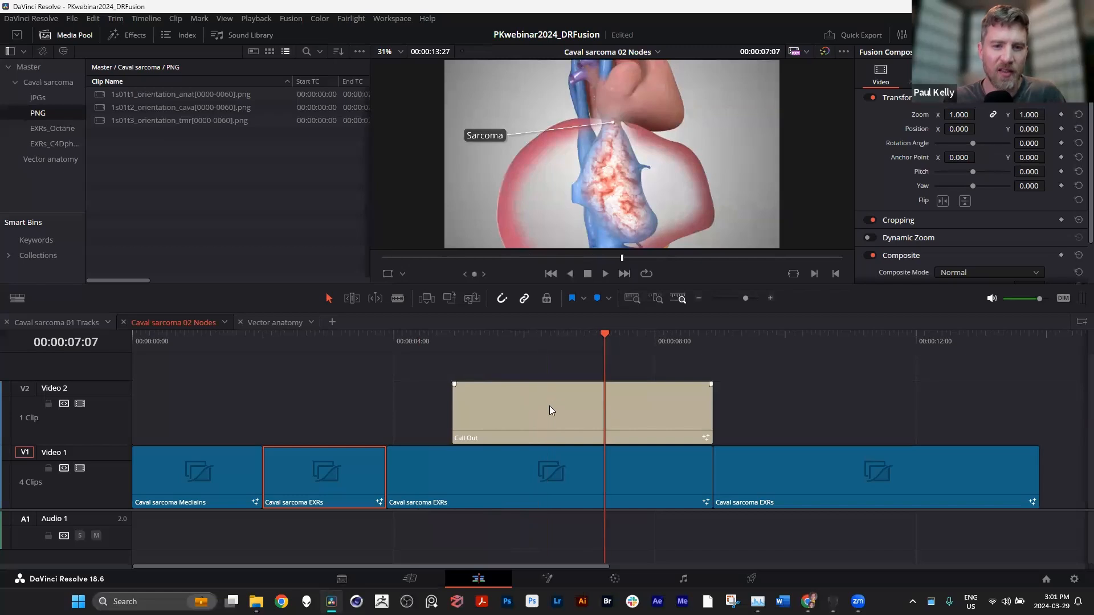
{"action": "left_click", "coordinate": [539, 410]}
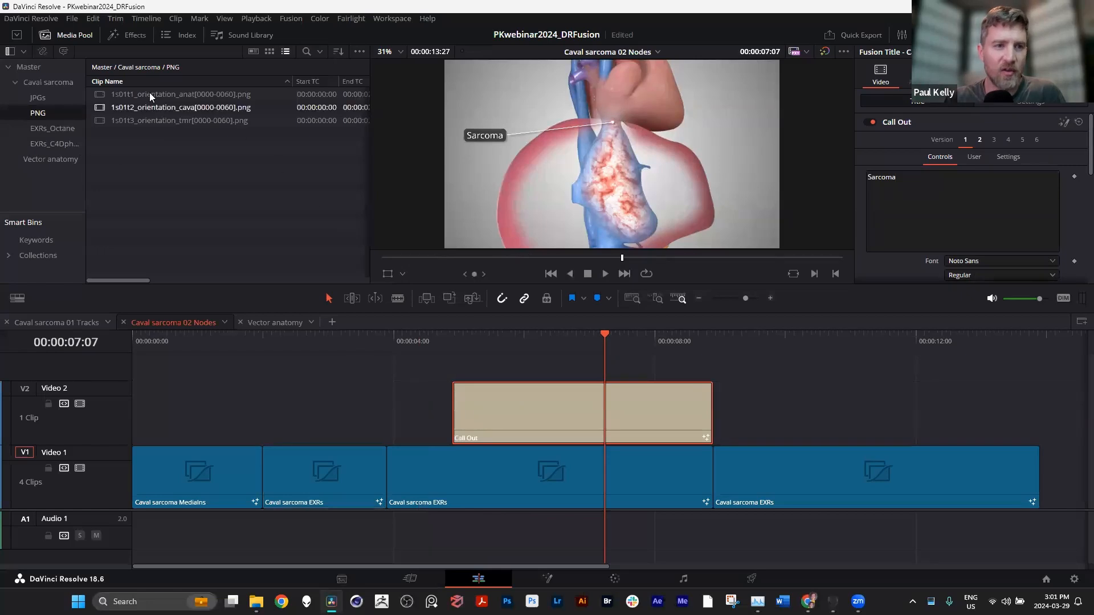
{"action": "left_click", "coordinate": [127, 34]}
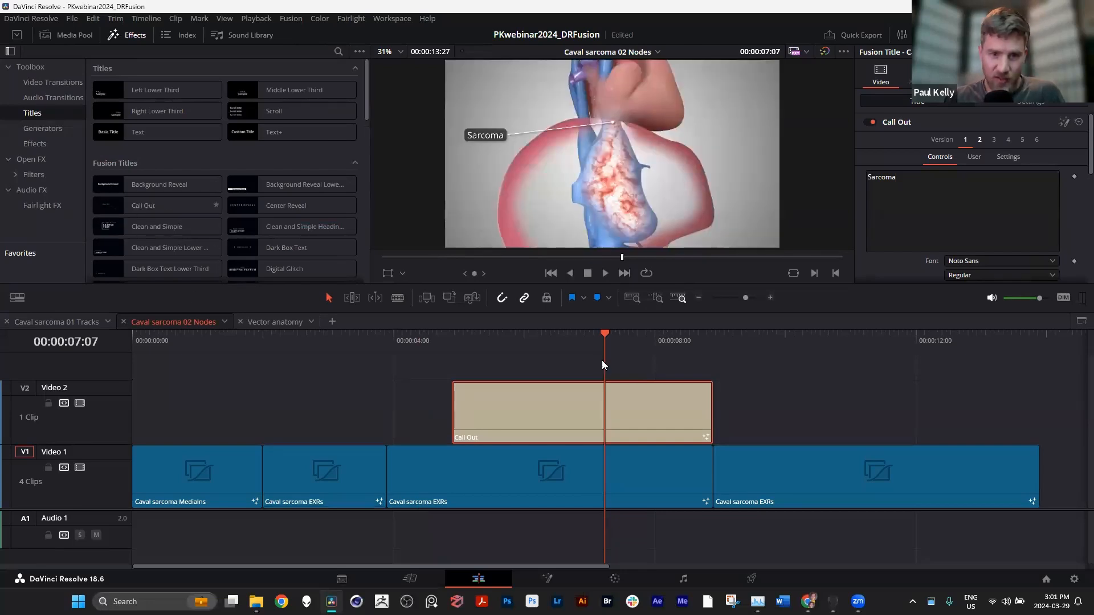
Switch the Call Out title to version 2 and look at its user settings before returning to its main controls
{"action": "left_click", "coordinate": [978, 142]}
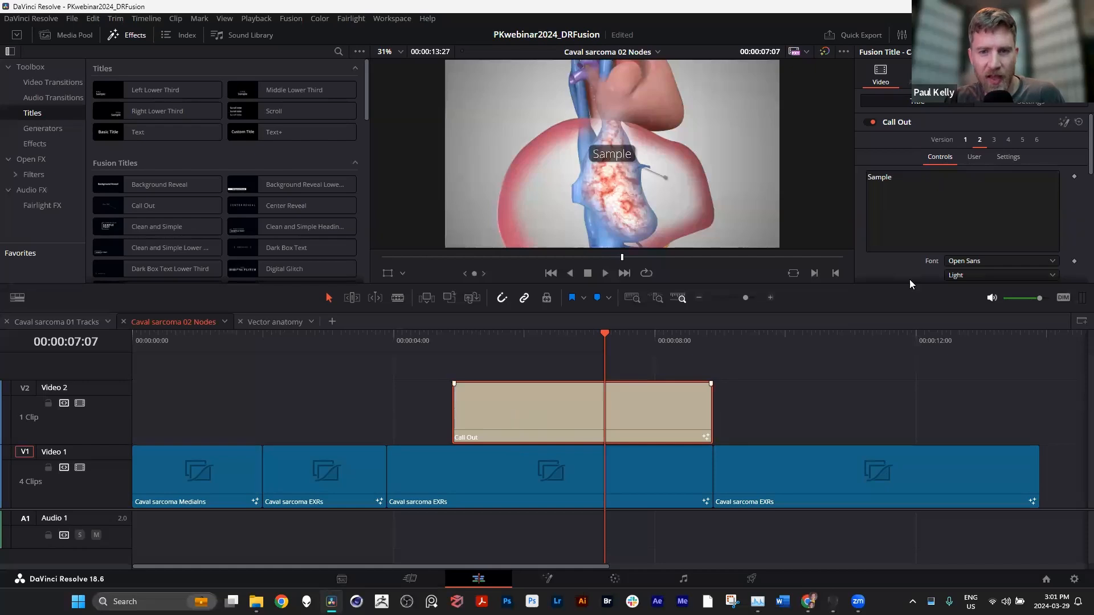
{"action": "left_click", "coordinate": [973, 157]}
{"action": "left_click", "coordinate": [940, 157]}
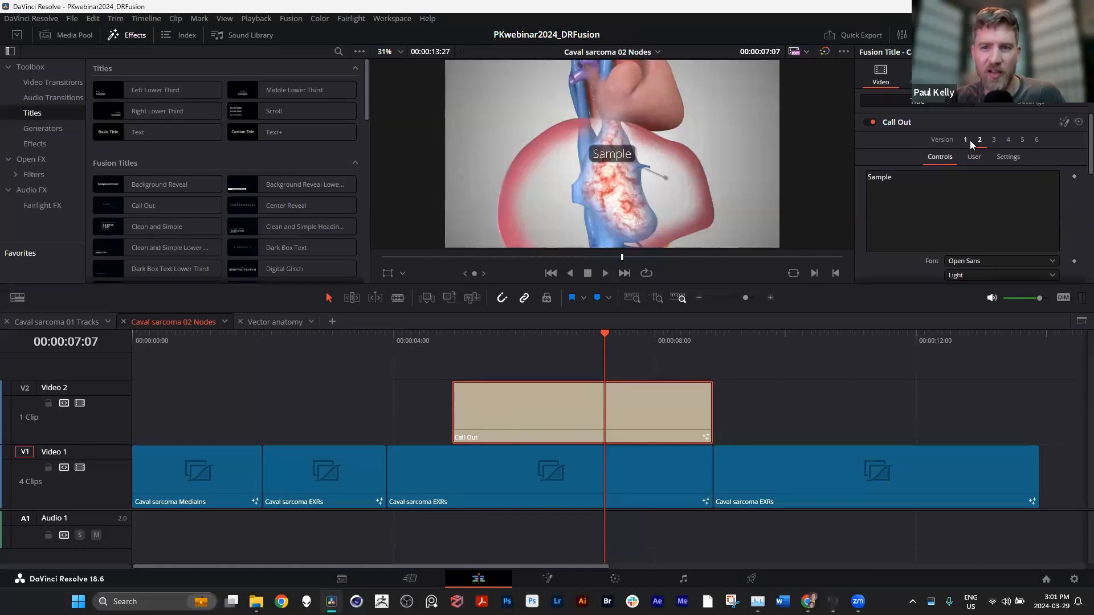
Restore the Call Out title's version 1 with the Sarcoma text and step the playhead back to 00:00:06:26
{"action": "left_click", "coordinate": [965, 140]}
{"action": "left_click", "coordinate": [979, 140]}
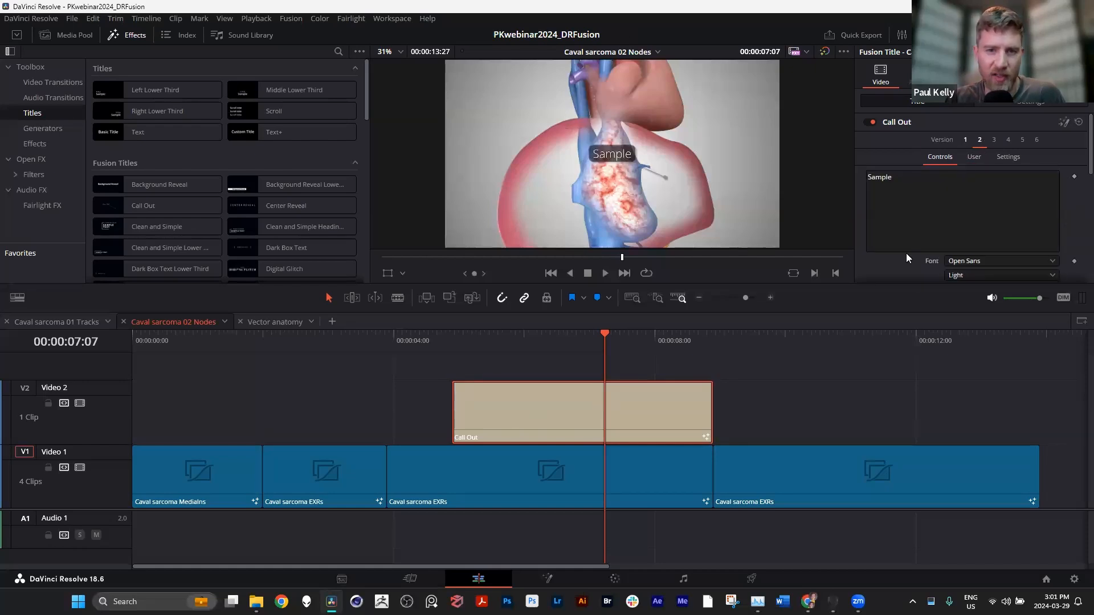
{"action": "key", "text": "ctrl+z"}
{"action": "key", "text": "ctrl+shift+z"}
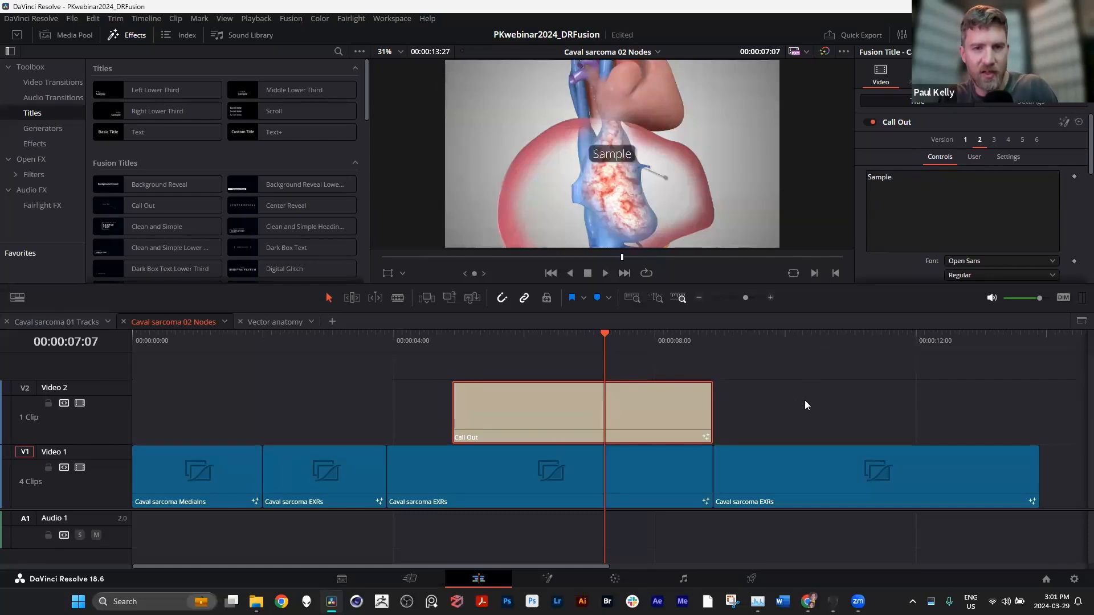
{"action": "key", "text": "ctrl+z"}
{"action": "key", "text": "Left"}
{"action": "key", "text": "Left"}
{"action": "key", "text": "Left"}
{"action": "key", "text": "Left"}
{"action": "key", "text": "Left"}
{"action": "key", "text": "Left"}
{"action": "key", "text": "Left"}
{"action": "key", "text": "Left"}
{"action": "key", "text": "Left"}
{"action": "key", "text": "Left"}
{"action": "key", "text": "Left"}
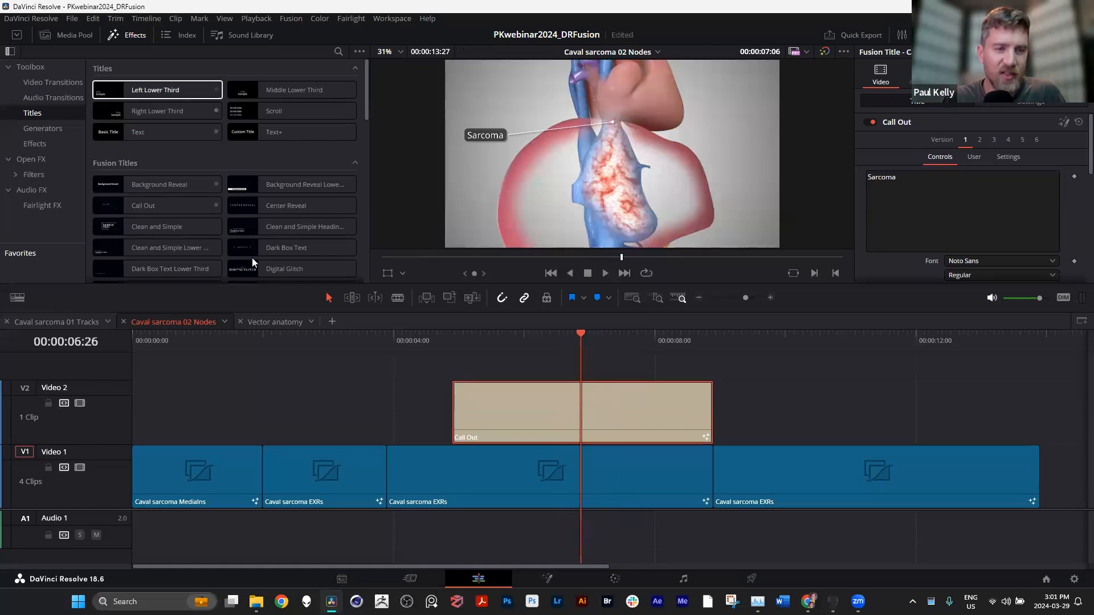
Open the Call Out title in Fusion, expand its CallOut group, and reposition and widen it so all inner nodes fit
{"action": "left_click", "coordinate": [548, 579]}
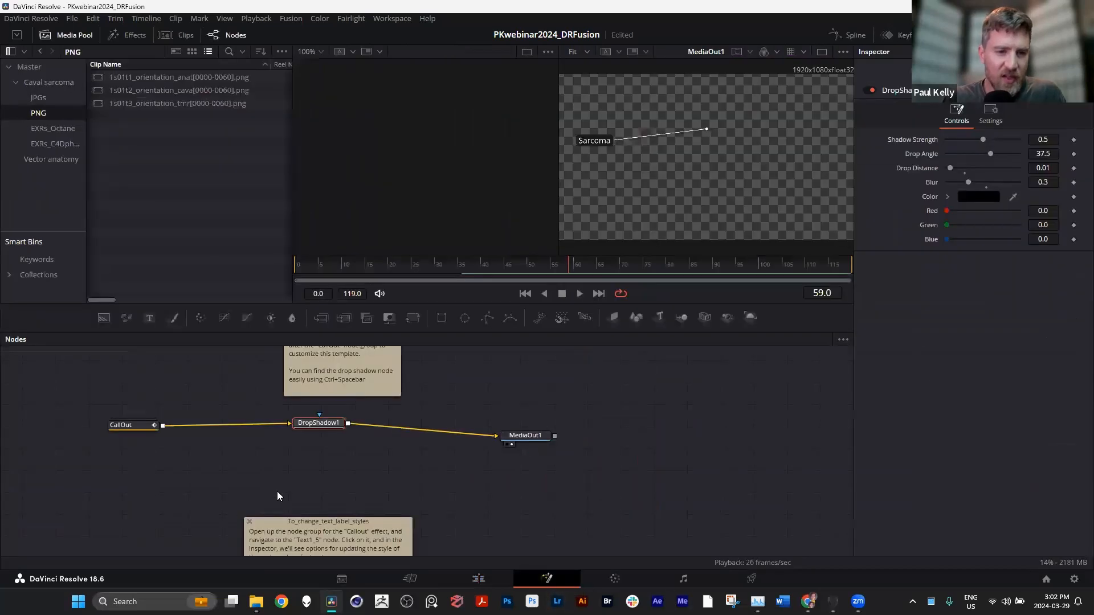
{"action": "left_click", "coordinate": [121, 426]}
{"action": "double_click", "coordinate": [120, 425]}
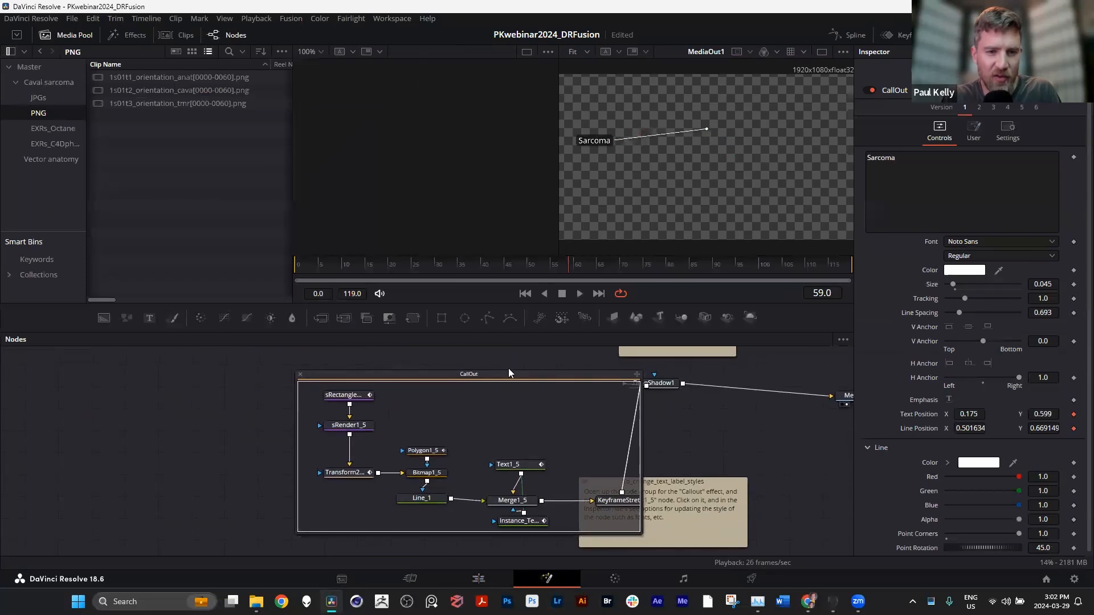
{"action": "left_click_drag", "start_coordinate": [508, 373], "coordinate": [351, 369]}
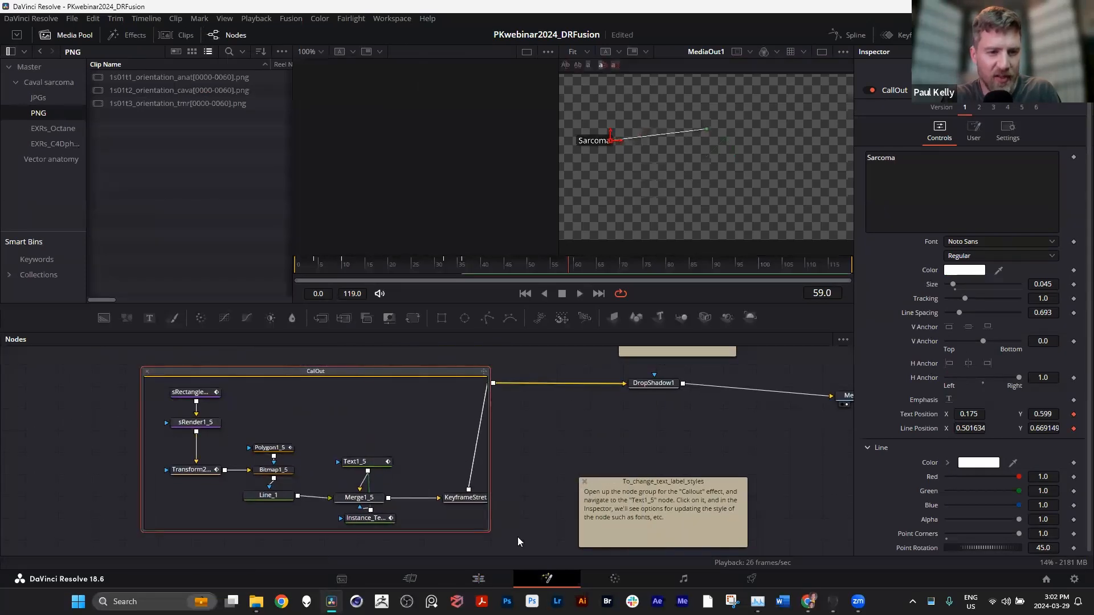
{"action": "left_click_drag", "start_coordinate": [485, 529], "coordinate": [538, 534]}
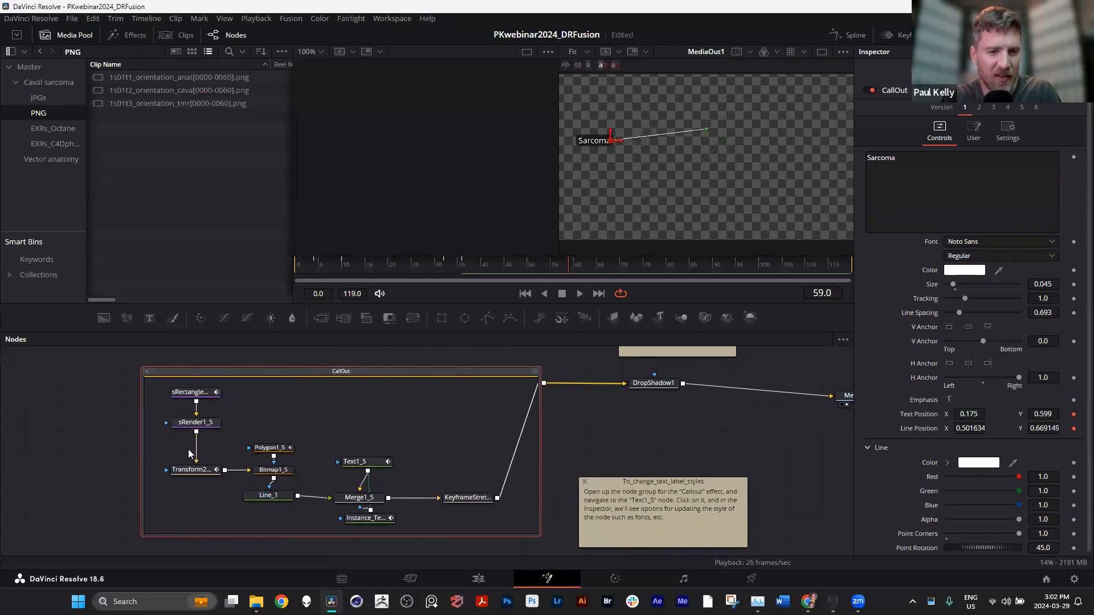
{"action": "left_click_drag", "start_coordinate": [158, 401], "coordinate": [501, 531]}
{"action": "scroll", "coordinate": [265, 504], "scroll_direction": "up", "scroll_amount": 3}
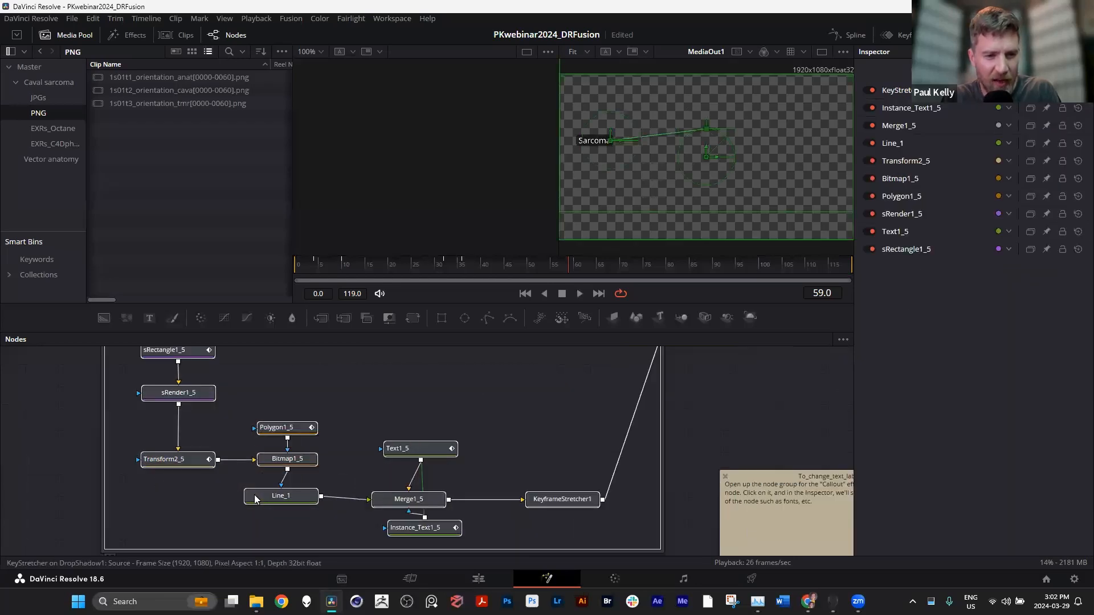
Examine the Line_1, Instance_Text1_5 and Text1_5 nodes that build the label inside the CallOut group
{"action": "left_click", "coordinate": [376, 450]}
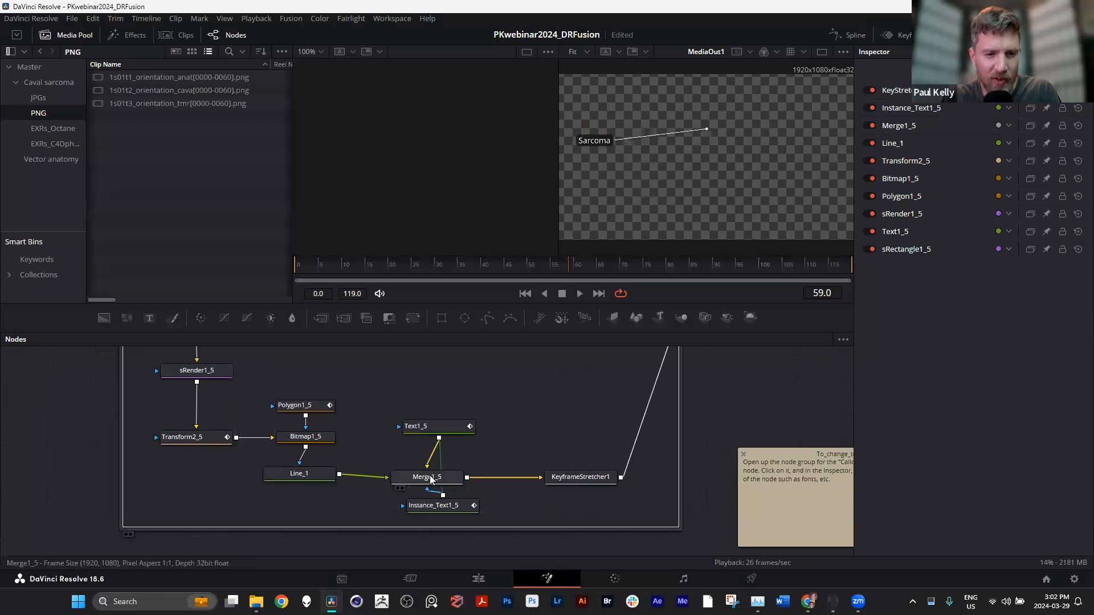
{"action": "left_click", "coordinate": [308, 476]}
{"action": "left_click", "coordinate": [453, 511]}
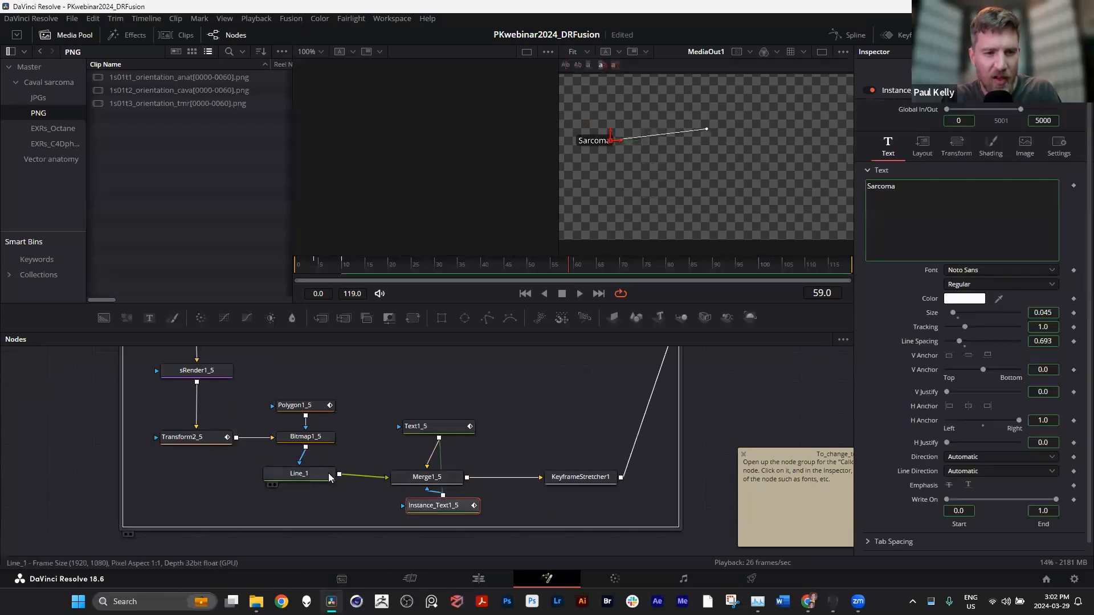
{"action": "left_click", "coordinate": [438, 430]}
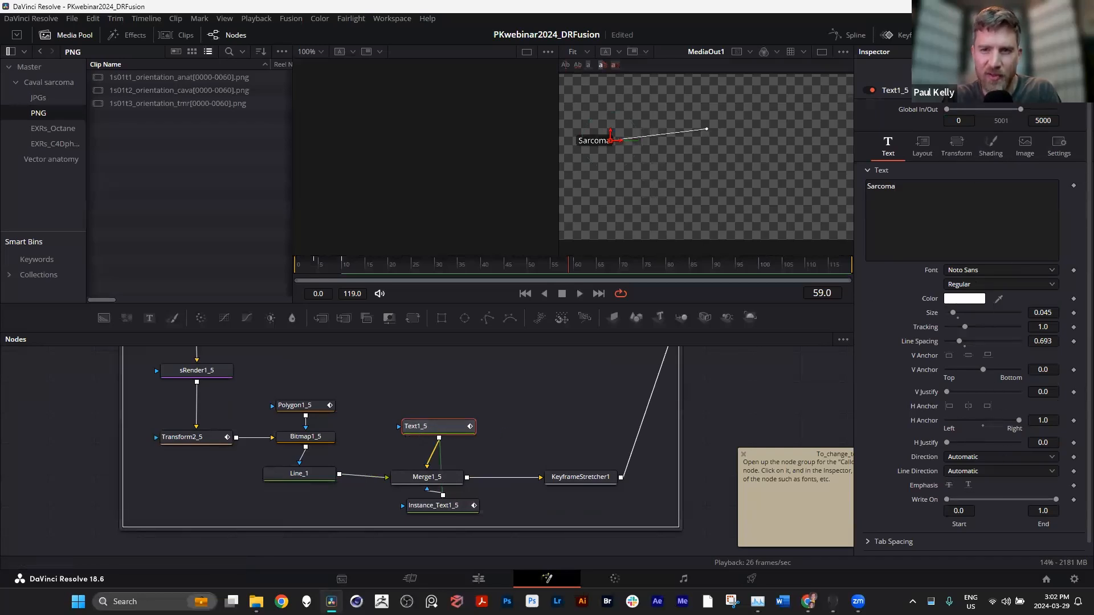
{"action": "mouse_move", "coordinate": [433, 428]}
{"action": "left_mouse_down"}
{"action": "mouse_move", "coordinate": [446, 406]}
{"action": "mouse_move", "coordinate": [439, 440]}
{"action": "left_mouse_up"}
{"action": "scroll", "coordinate": [399, 444], "scroll_direction": "up", "scroll_amount": 2}
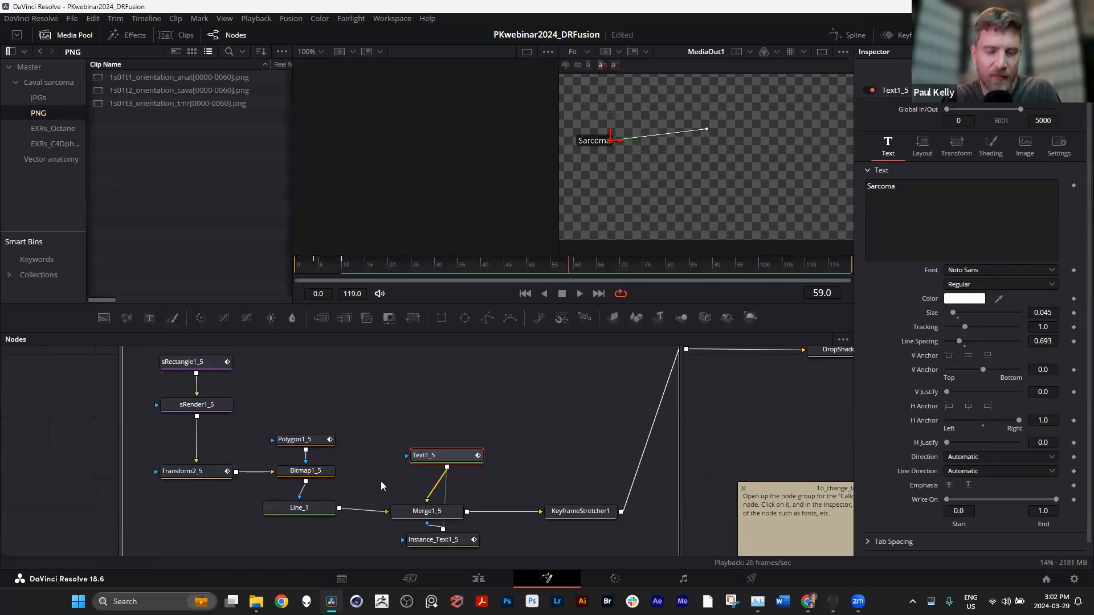
{"action": "scroll", "coordinate": [334, 475], "scroll_direction": "down", "scroll_amount": 3}
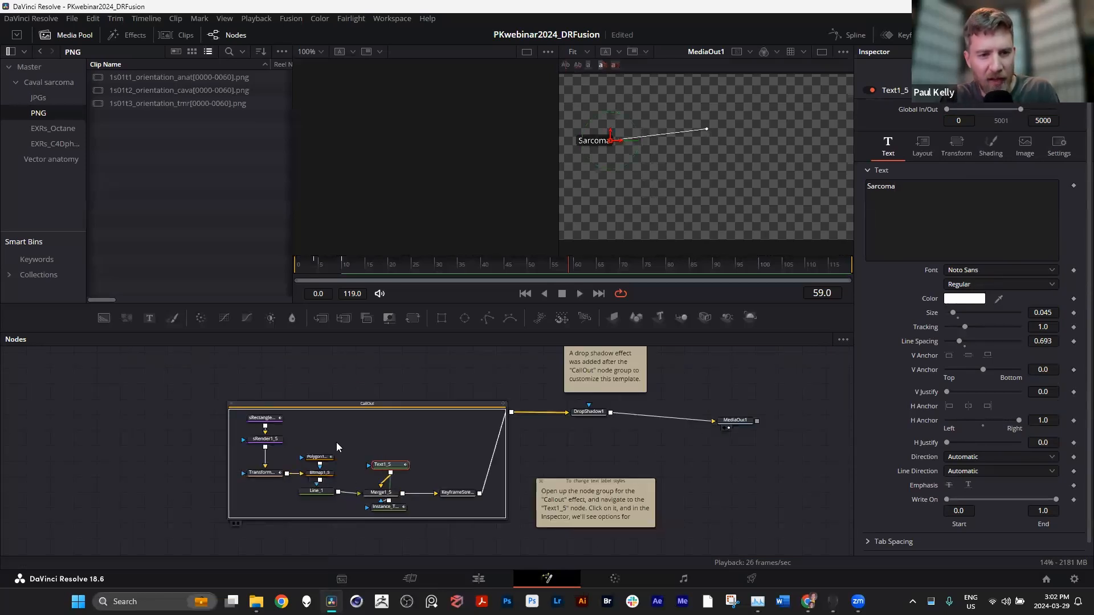
Collapse the CallOut group into a single node and move it closer to DropShadow1
{"action": "left_click", "coordinate": [230, 405]}
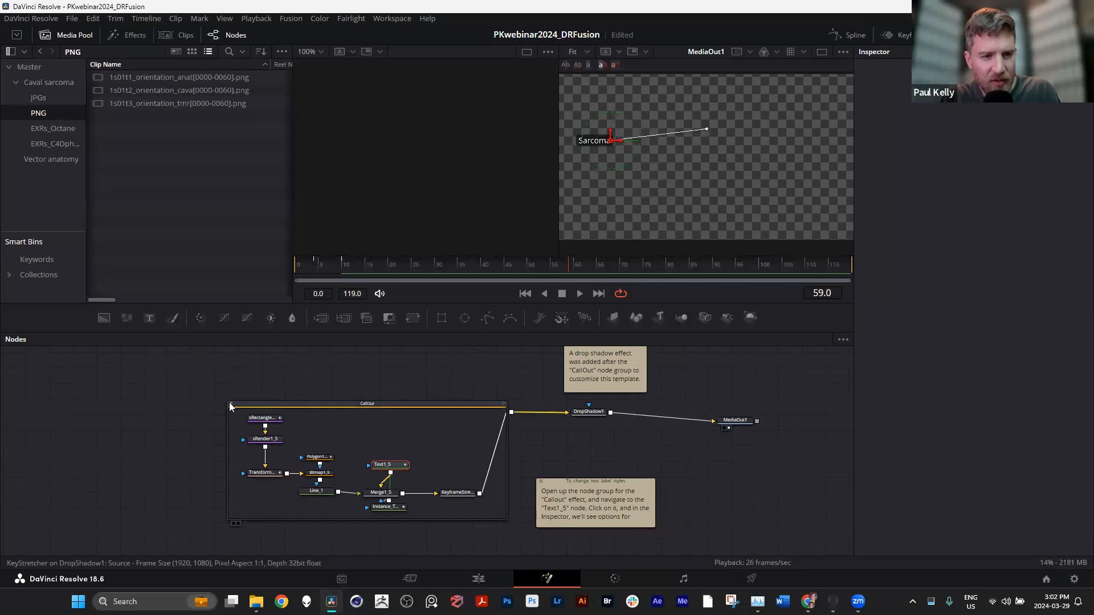
{"action": "left_click", "coordinate": [230, 404]}
{"action": "scroll", "coordinate": [598, 424], "scroll_direction": "up", "scroll_amount": 3}
{"action": "scroll", "coordinate": [577, 433], "scroll_direction": "down", "scroll_amount": 1}
{"action": "scroll", "coordinate": [577, 438], "scroll_direction": "up", "scroll_amount": 1}
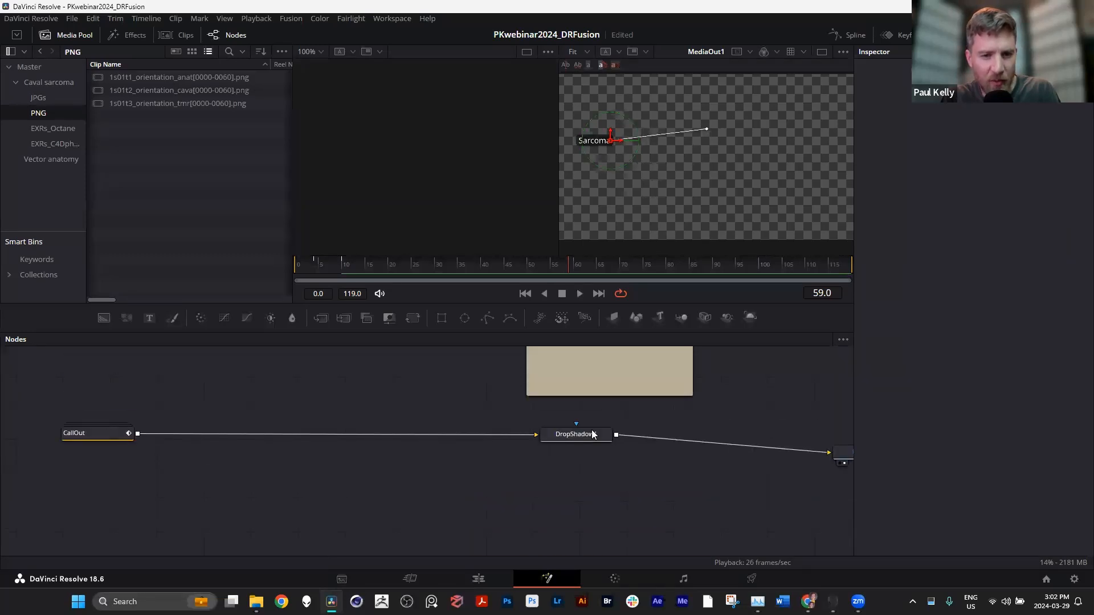
{"action": "left_click", "coordinate": [101, 433]}
{"action": "left_click_drag", "start_coordinate": [100, 432], "coordinate": [288, 420]}
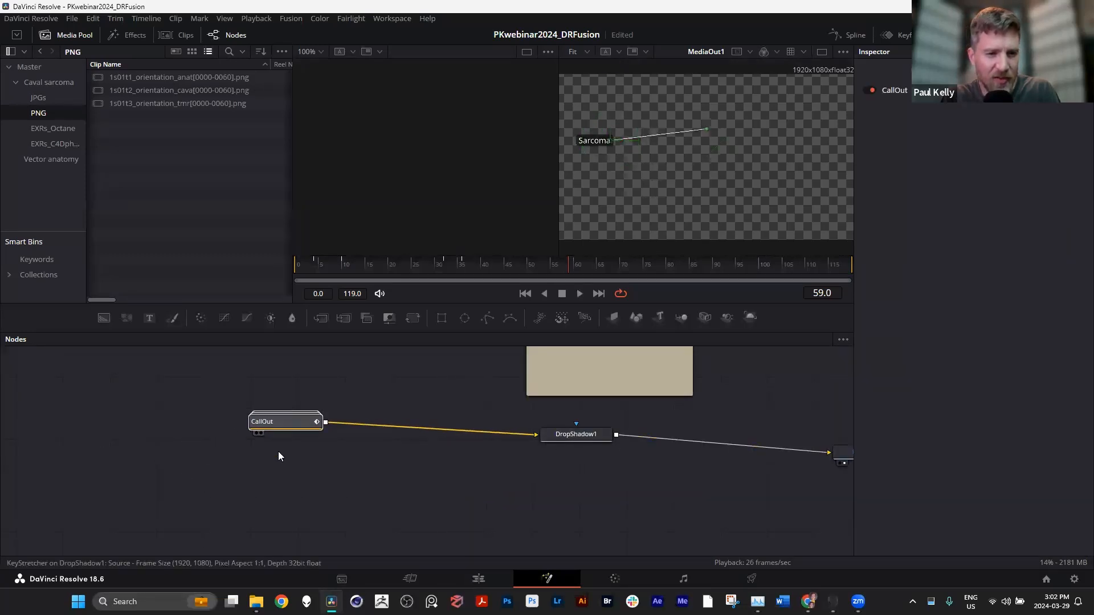
Copy the CallOut and DropShadow1 nodes and select the third Video 1 clip on the Edit page at 00:00:04:13
{"action": "scroll", "coordinate": [262, 450], "scroll_direction": "down", "scroll_amount": 1}
{"action": "left_click_drag", "start_coordinate": [226, 482], "coordinate": [467, 427]}
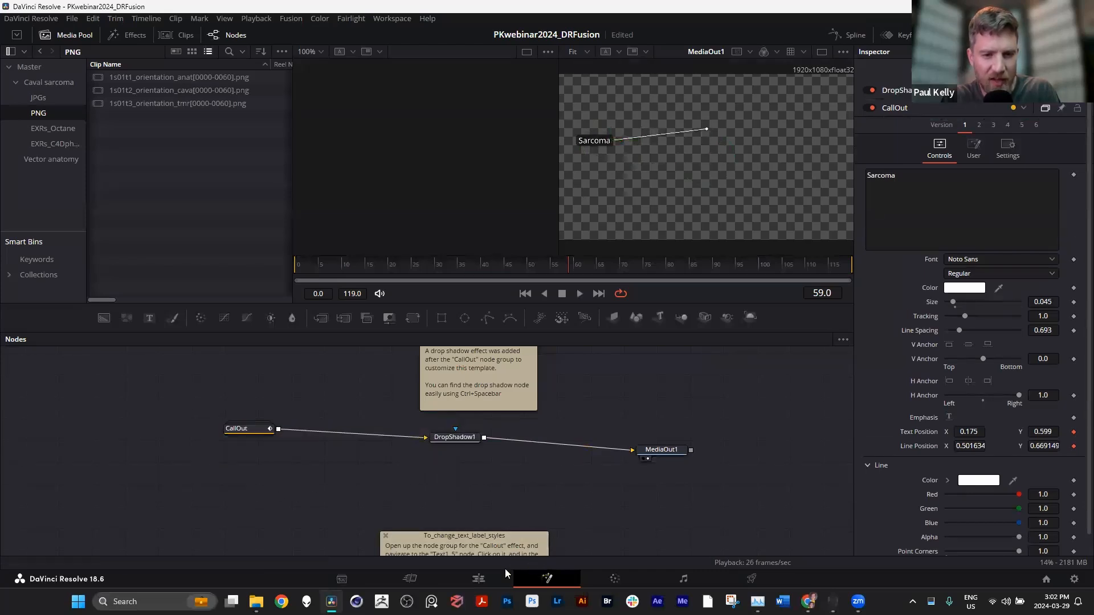
{"action": "left_click", "coordinate": [479, 578]}
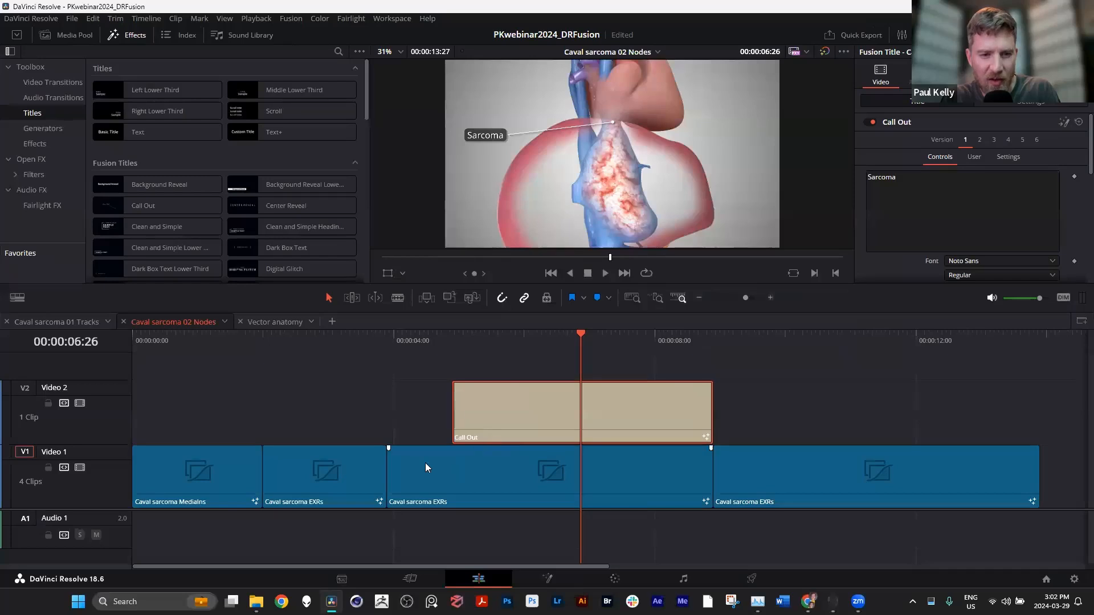
{"action": "left_click", "coordinate": [425, 467]}
{"action": "left_click", "coordinate": [421, 341]}
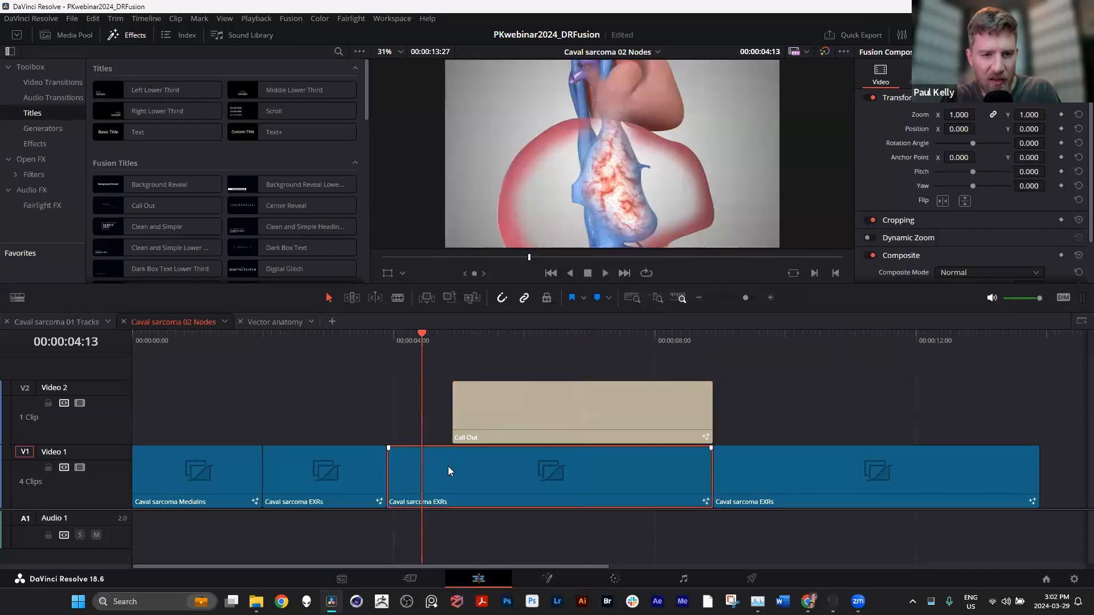
Paste the CallOut and DropShadow1 nodes into the third clip's Fusion composition, above the anatomy and TimeStretcher nodes
{"action": "left_click", "coordinate": [548, 577]}
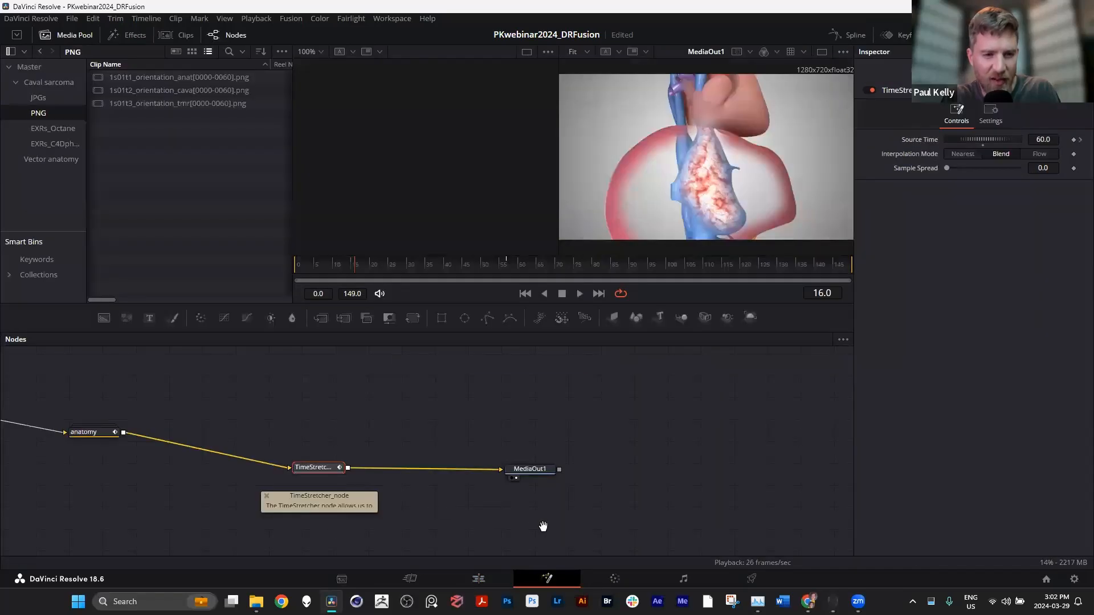
{"action": "left_click_drag", "start_coordinate": [543, 526], "coordinate": [663, 546]}
{"action": "key", "text": "ctrl+v"}
{"action": "left_click_drag", "start_coordinate": [323, 424], "coordinate": [415, 424]}
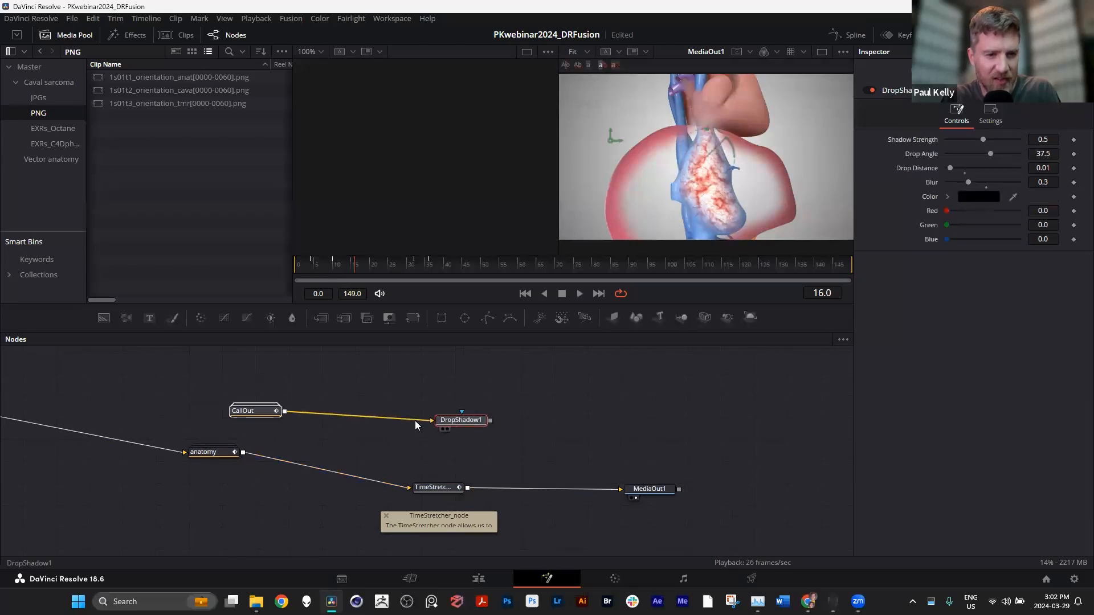
{"action": "left_click", "coordinate": [523, 439]}
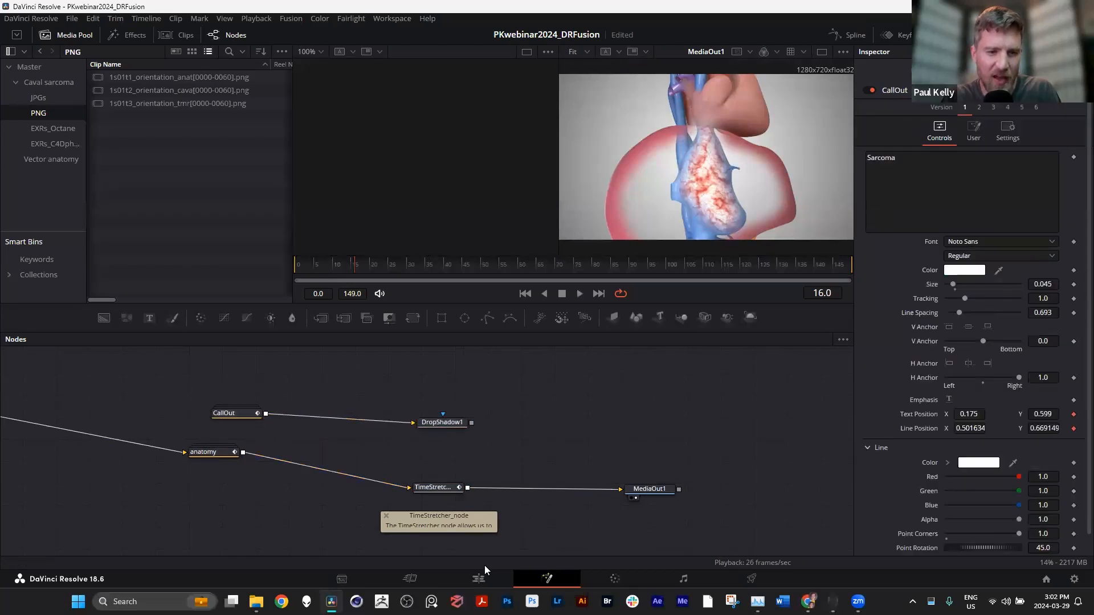
On the Edit page, check the fourth clip's label and outline around 00:00:09:21 and 00:00:09:08, ending at 00:00:08:00
{"action": "left_click", "coordinate": [477, 580]}
{"action": "left_click", "coordinate": [766, 339]}
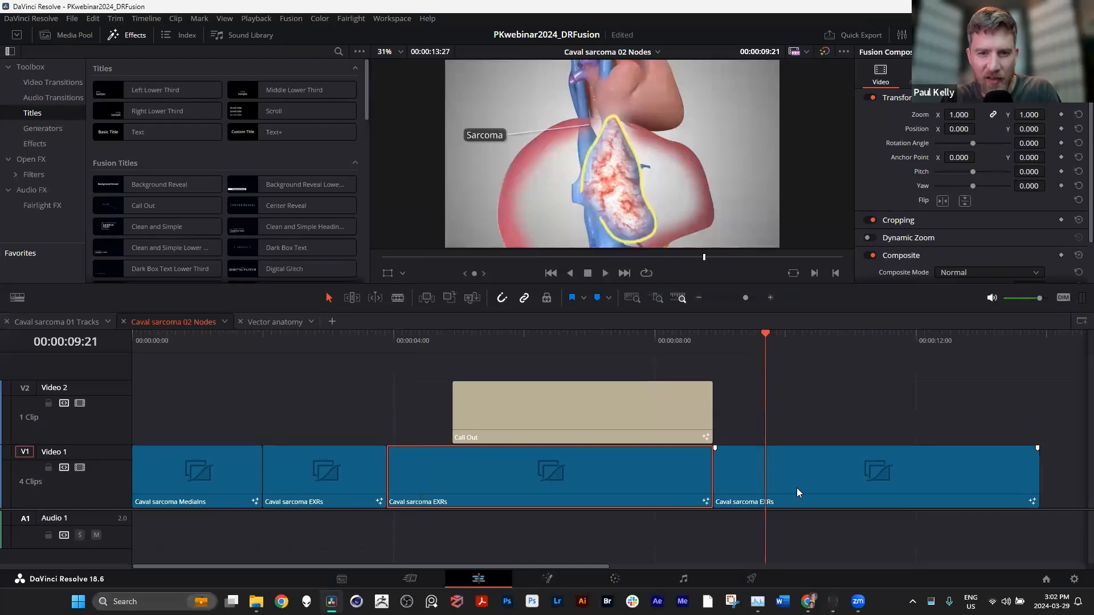
{"action": "left_click", "coordinate": [797, 479]}
{"action": "left_click", "coordinate": [737, 340]}
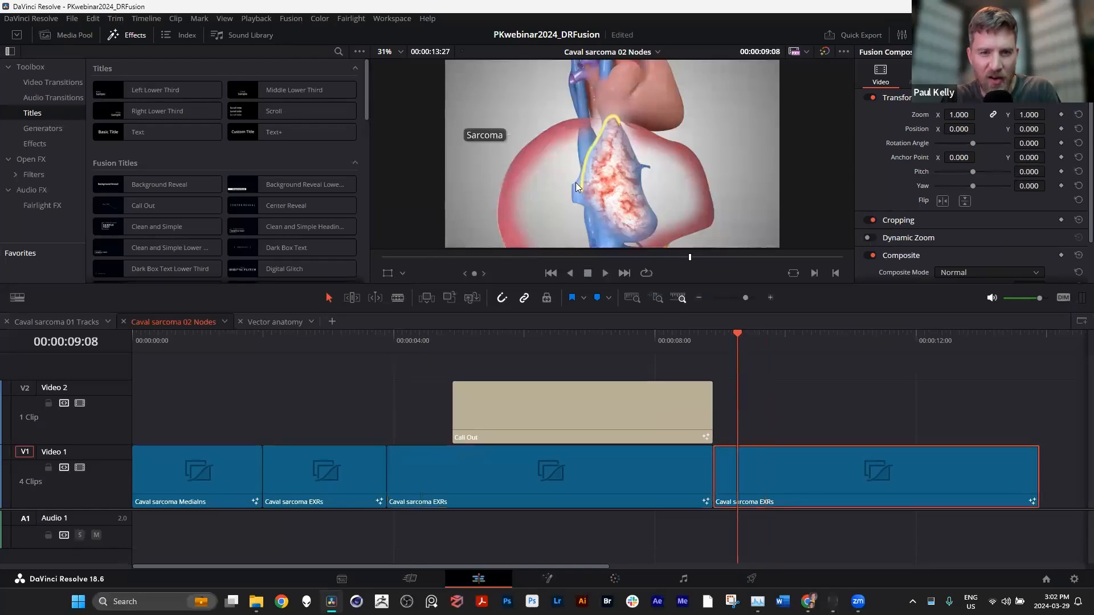
{"action": "mouse_move", "coordinate": [724, 339]}
{"action": "left_mouse_down"}
{"action": "mouse_move", "coordinate": [794, 344]}
{"action": "mouse_move", "coordinate": [730, 342]}
{"action": "left_mouse_up"}
{"action": "type", "text": "800"}
{"action": "key", "text": "Return"}
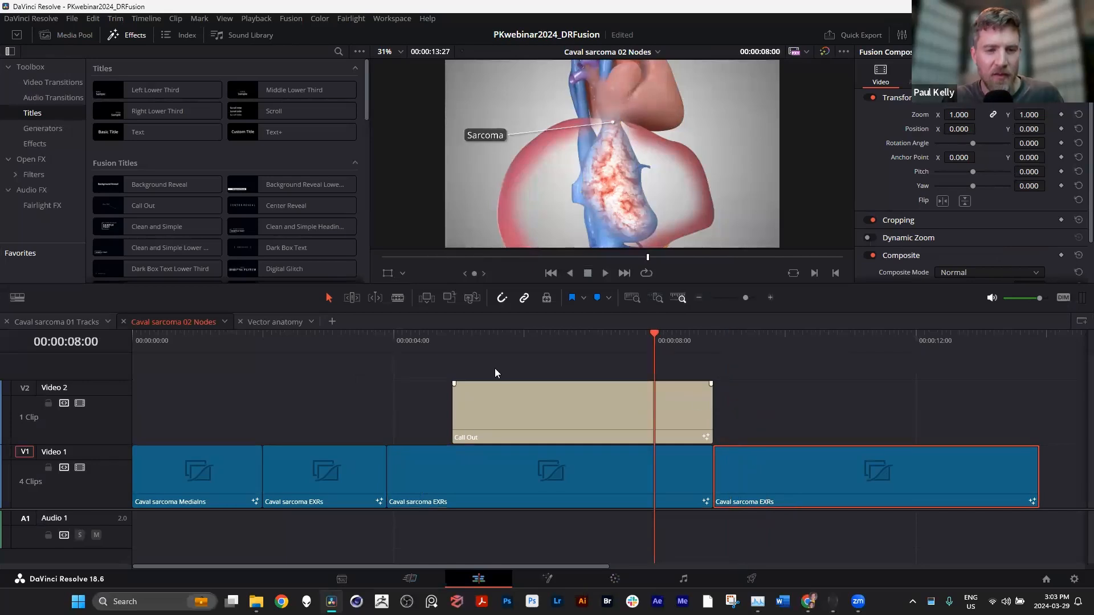
Look at the timeline on the Cut page and return to the Edit page
{"action": "left_click", "coordinate": [410, 578]}
{"action": "left_click", "coordinate": [546, 579]}
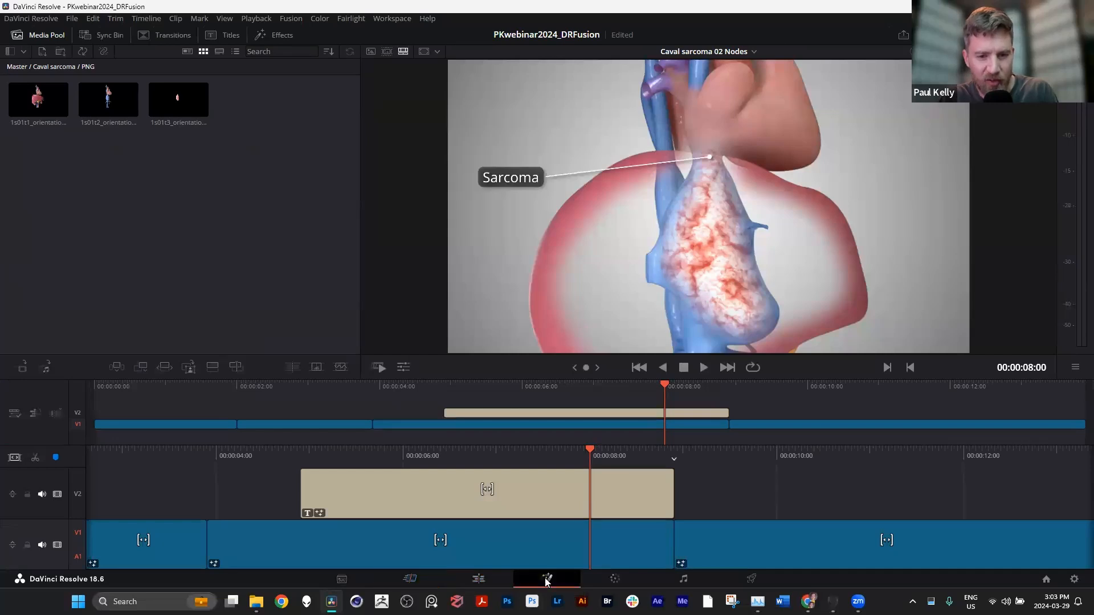
{"action": "left_click", "coordinate": [479, 579]}
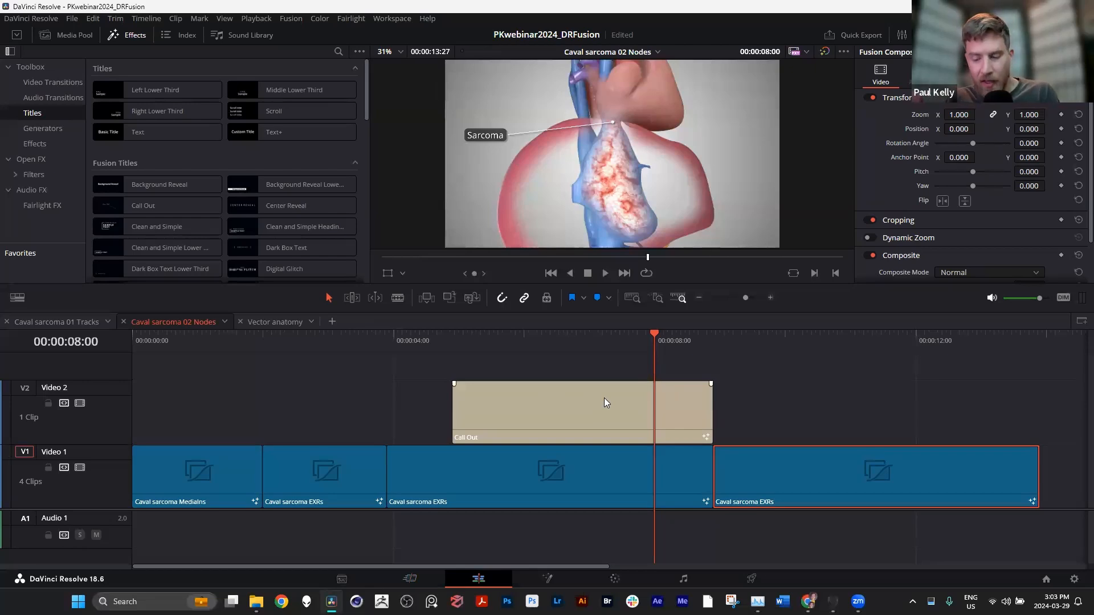
Open the third Video 1 clip in Fusion at 00:00:04:18 and select its pasted CallOut and DropShadow1 nodes together
{"action": "left_click", "coordinate": [524, 333]}
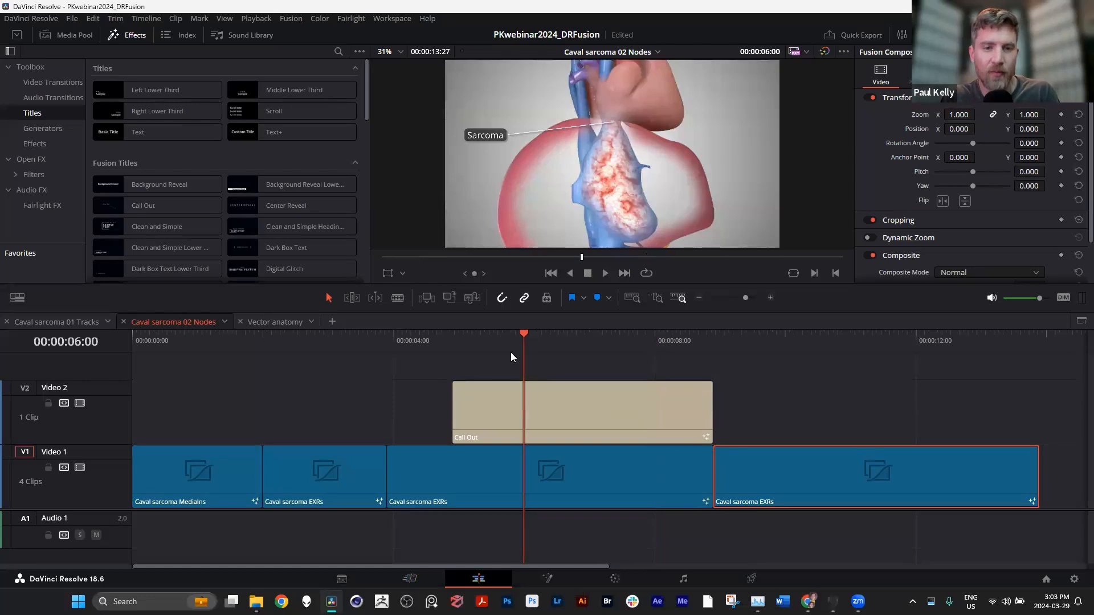
{"action": "left_click_drag", "start_coordinate": [450, 338], "coordinate": [432, 338]}
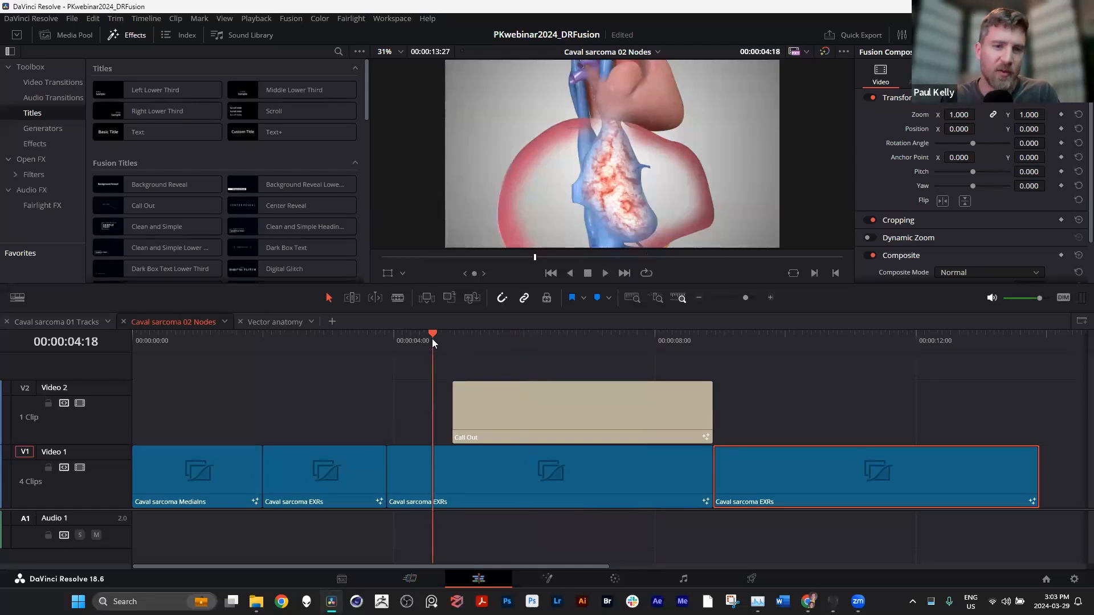
{"action": "left_click", "coordinate": [512, 504]}
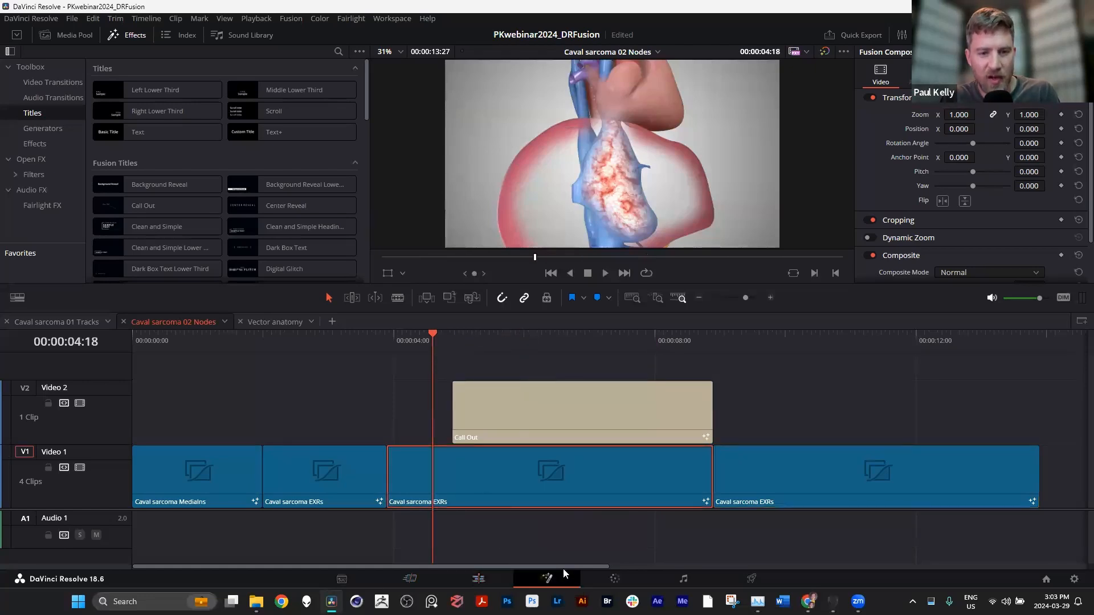
{"action": "left_click", "coordinate": [563, 573]}
{"action": "scroll", "coordinate": [556, 436], "scroll_direction": "left", "scroll_amount": 5}
{"action": "left_click_drag", "start_coordinate": [410, 378], "coordinate": [674, 427]}
{"action": "scroll", "coordinate": [674, 427], "scroll_direction": "right", "scroll_amount": 5}
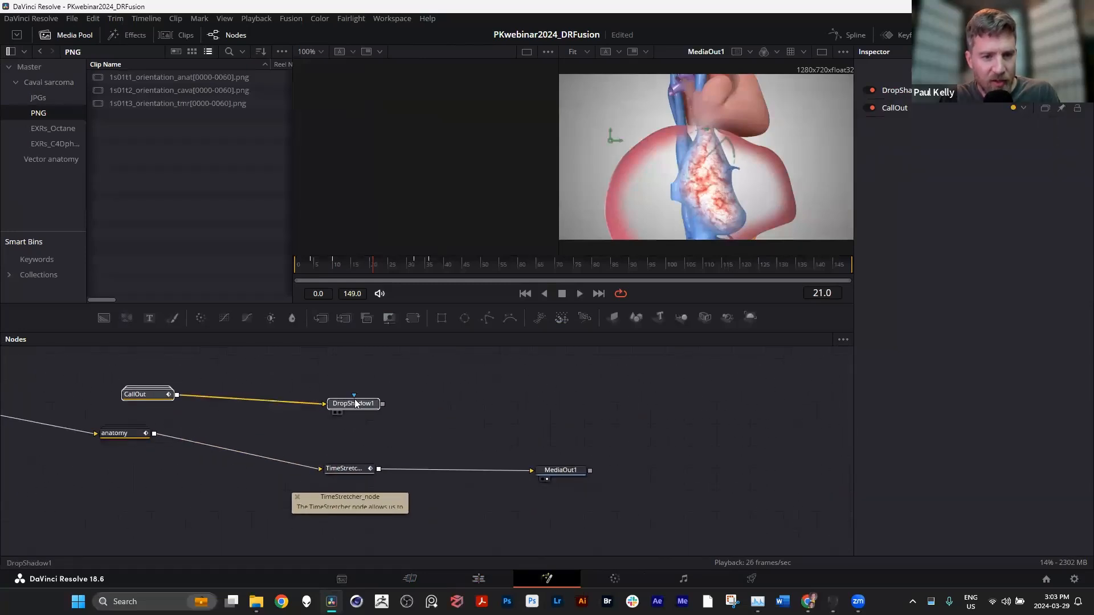
Review the chain of tmr, cava and anatomy groups feeding the TimeStretcher and scrub the composition to frame 86
{"action": "scroll", "coordinate": [554, 454], "scroll_direction": "down", "scroll_amount": 5}
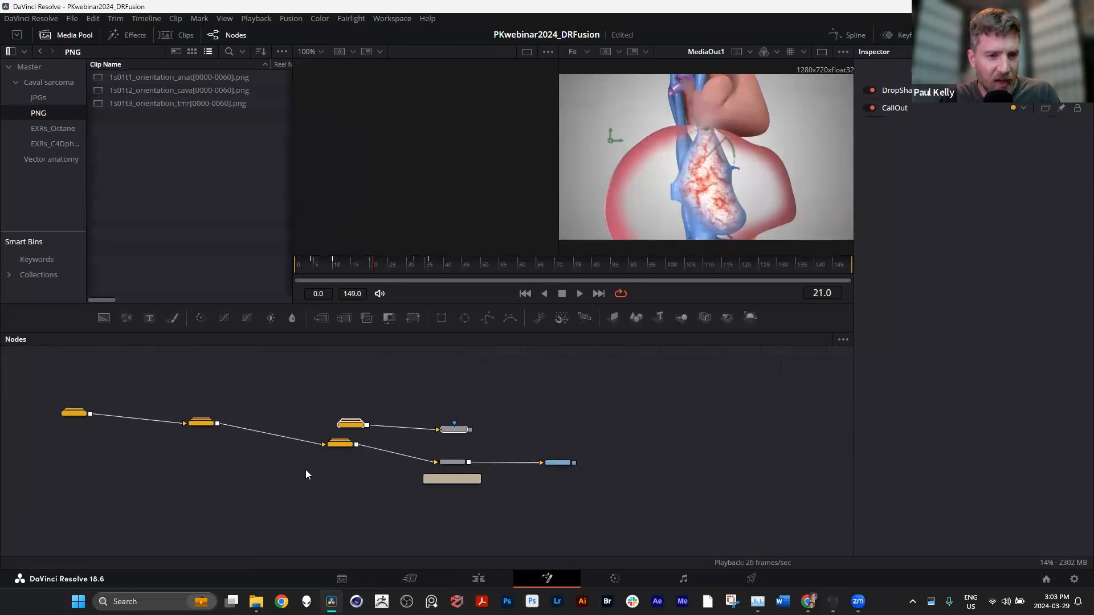
{"action": "scroll", "coordinate": [305, 470], "scroll_direction": "up", "scroll_amount": 2}
{"action": "left_click", "coordinate": [226, 422]}
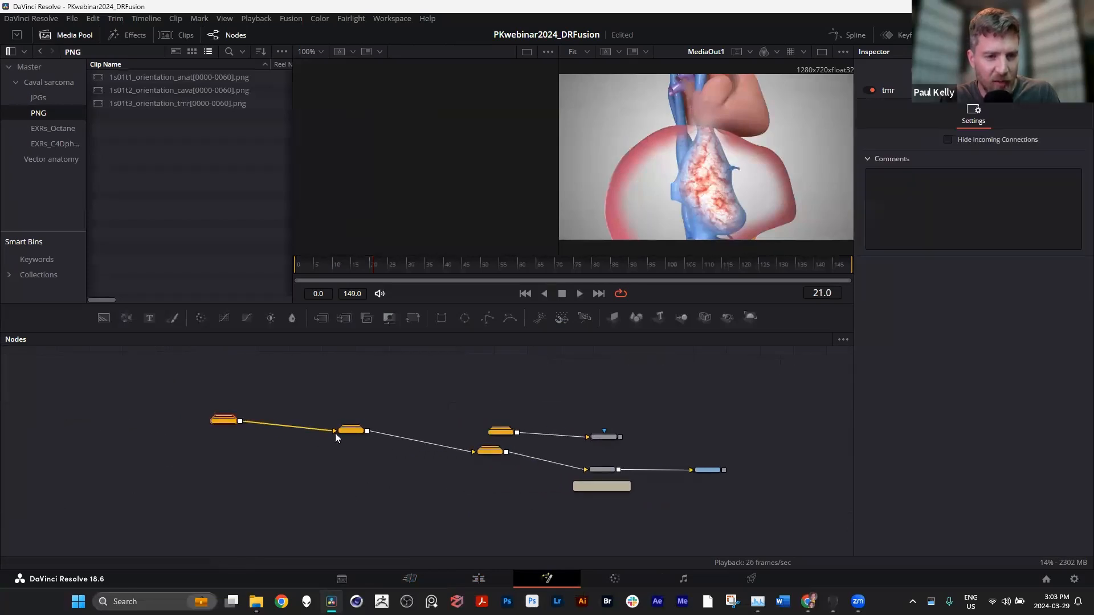
{"action": "left_click", "coordinate": [490, 450]}
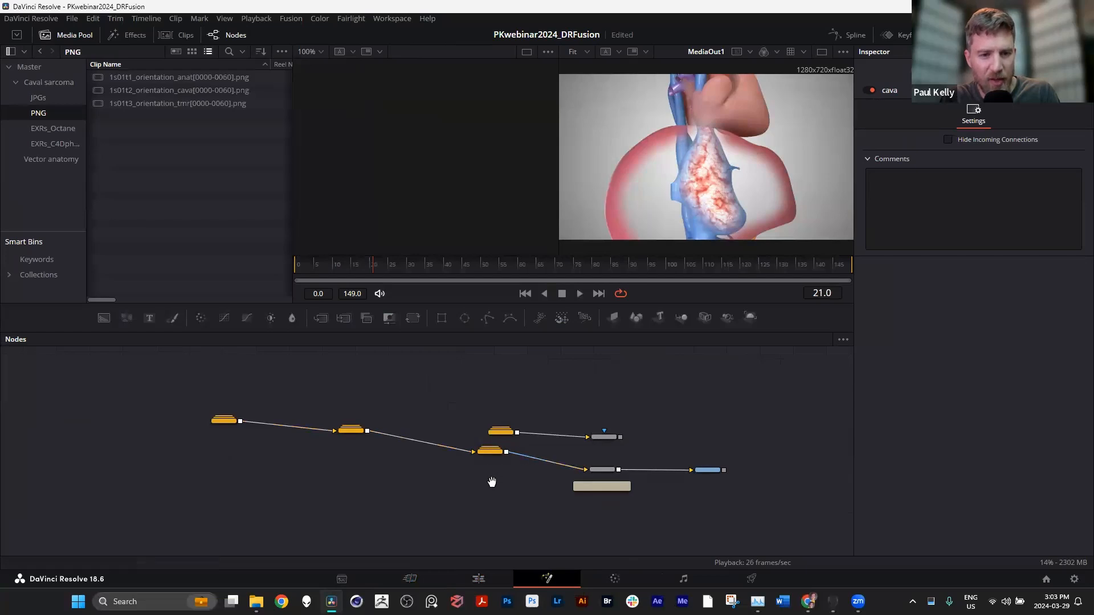
{"action": "scroll", "coordinate": [433, 465], "scroll_direction": "right", "scroll_amount": 3}
{"action": "scroll", "coordinate": [415, 465], "scroll_direction": "up", "scroll_amount": 3}
{"action": "left_click_drag", "start_coordinate": [409, 268], "coordinate": [614, 268]}
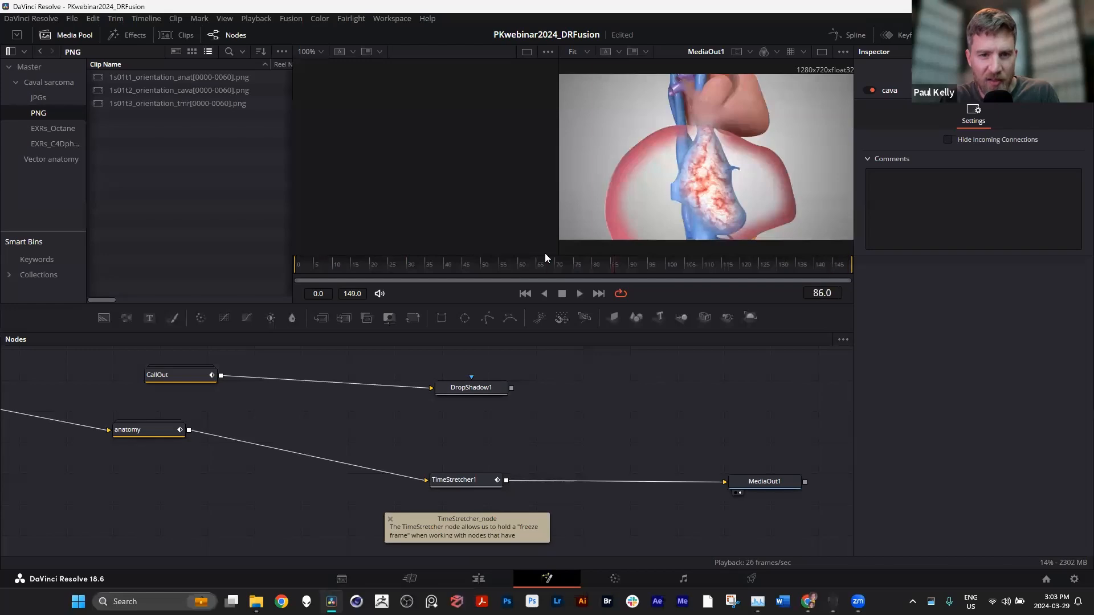
Go to frame 60 and inspect TimeStretcher1's Source Time setting
{"action": "left_click_drag", "start_coordinate": [518, 272], "coordinate": [518, 268]}
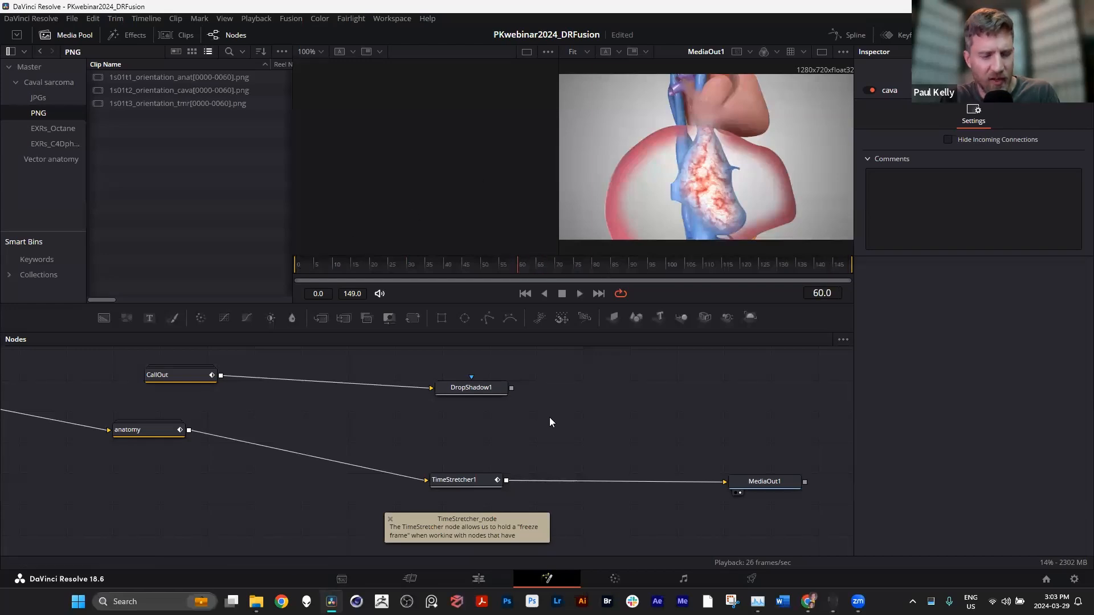
{"action": "left_click", "coordinate": [468, 482]}
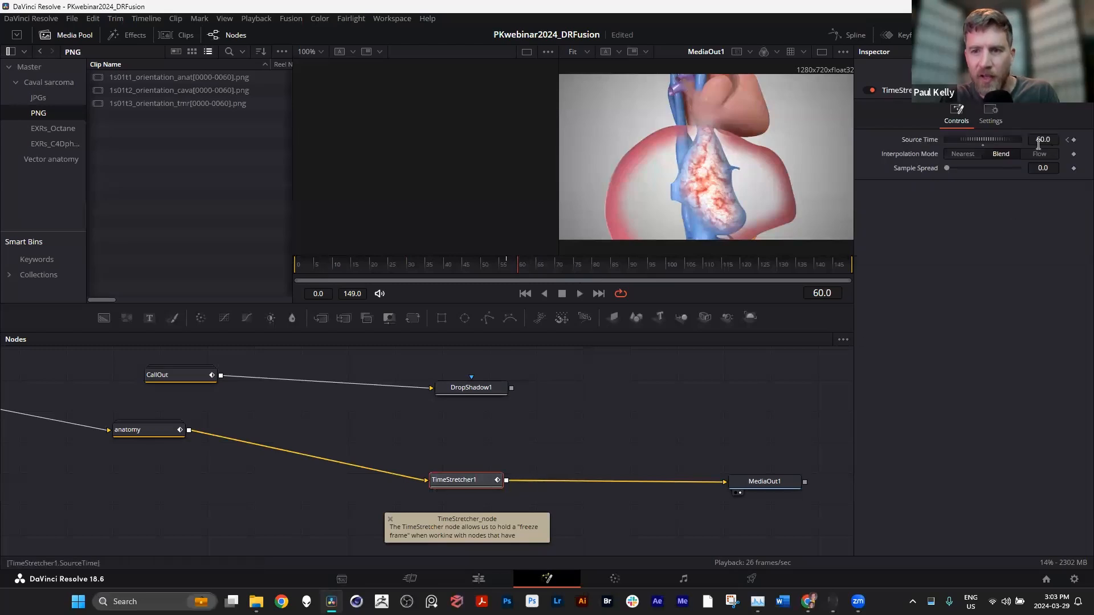
{"action": "mouse_move", "coordinate": [468, 475]}
{"action": "left_mouse_down"}
{"action": "mouse_move", "coordinate": [481, 477]}
{"action": "mouse_move", "coordinate": [465, 474]}
{"action": "left_mouse_up"}
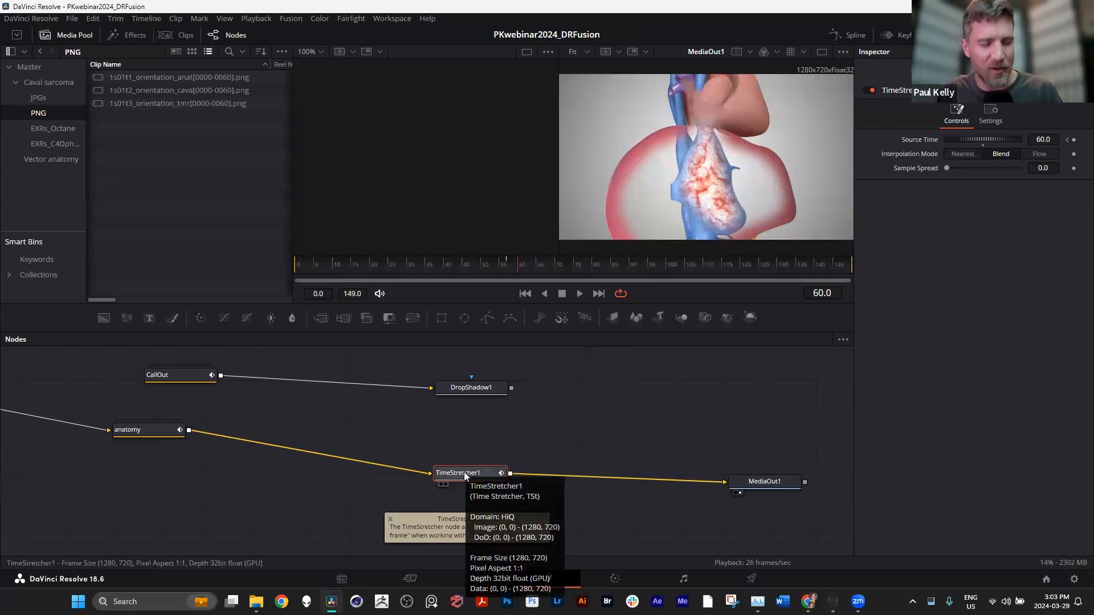
{"action": "mouse_move", "coordinate": [152, 441]}
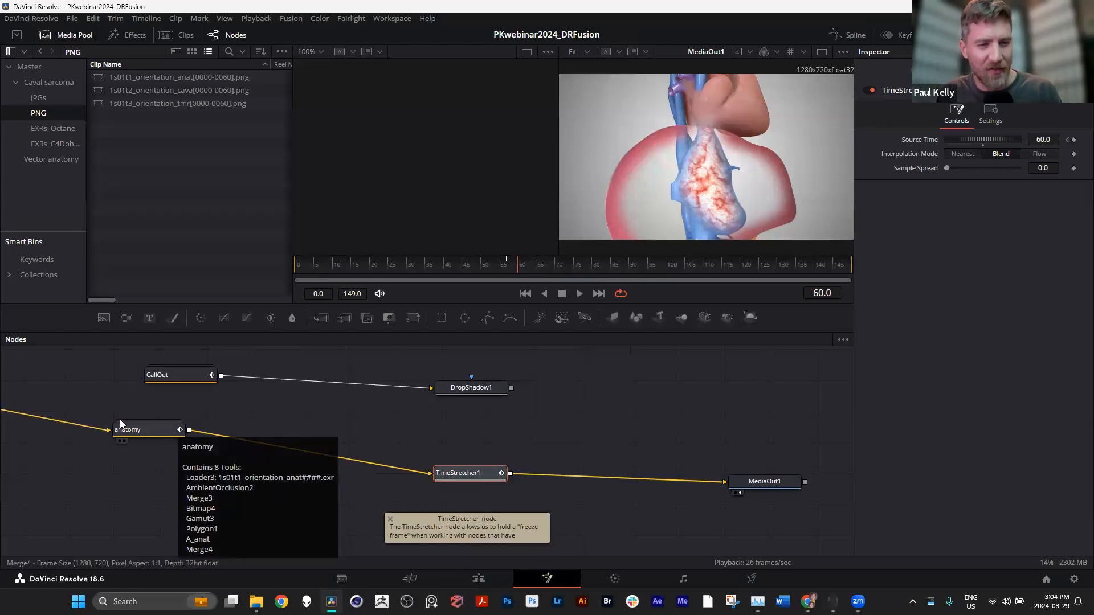
Rearrange the TimeStretcher1 and CallOut nodes and show CallOut in viewer 1 at frame 32
{"action": "left_click_drag", "start_coordinate": [477, 476], "coordinate": [355, 458]}
{"action": "left_click_drag", "start_coordinate": [181, 377], "coordinate": [278, 380]}
{"action": "key", "text": "1"}
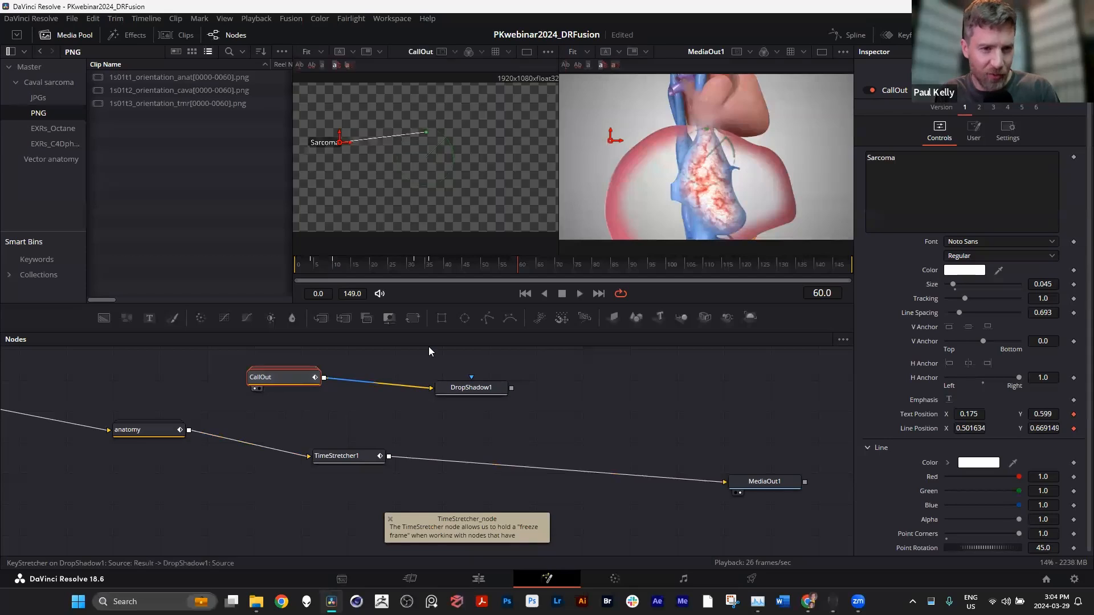
{"action": "left_click_drag", "start_coordinate": [520, 265], "coordinate": [407, 220]}
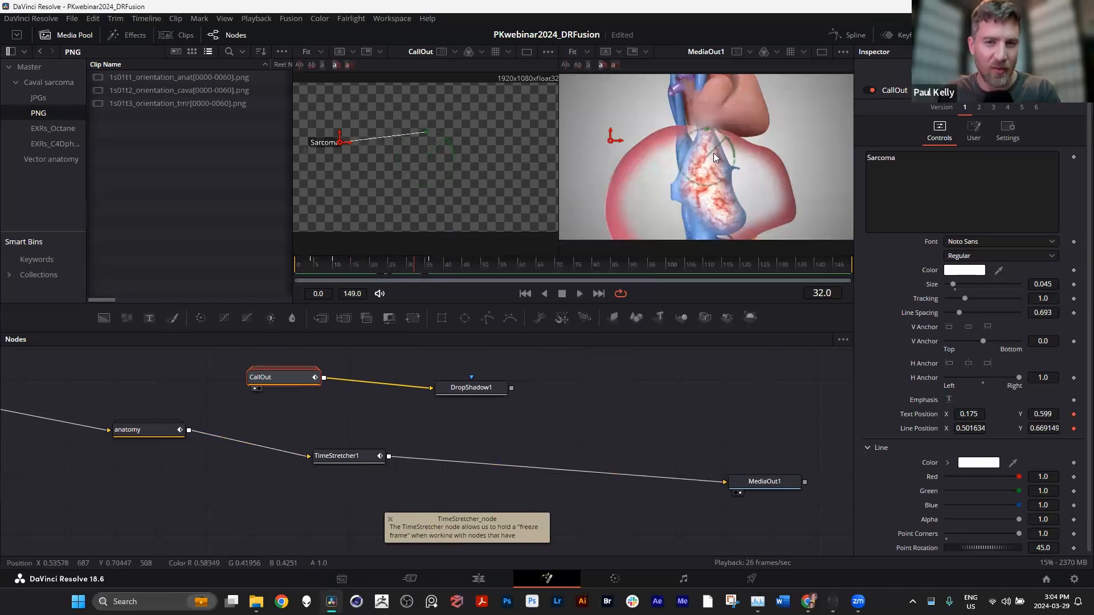
Adjust the spacing of the anatomy and TimeStretcher1 nodes and insert a Merge node between TimeStretcher1 and MediaOut1
{"action": "left_click_drag", "start_coordinate": [342, 457], "coordinate": [373, 460]}
{"action": "left_click_drag", "start_coordinate": [137, 431], "coordinate": [147, 437]}
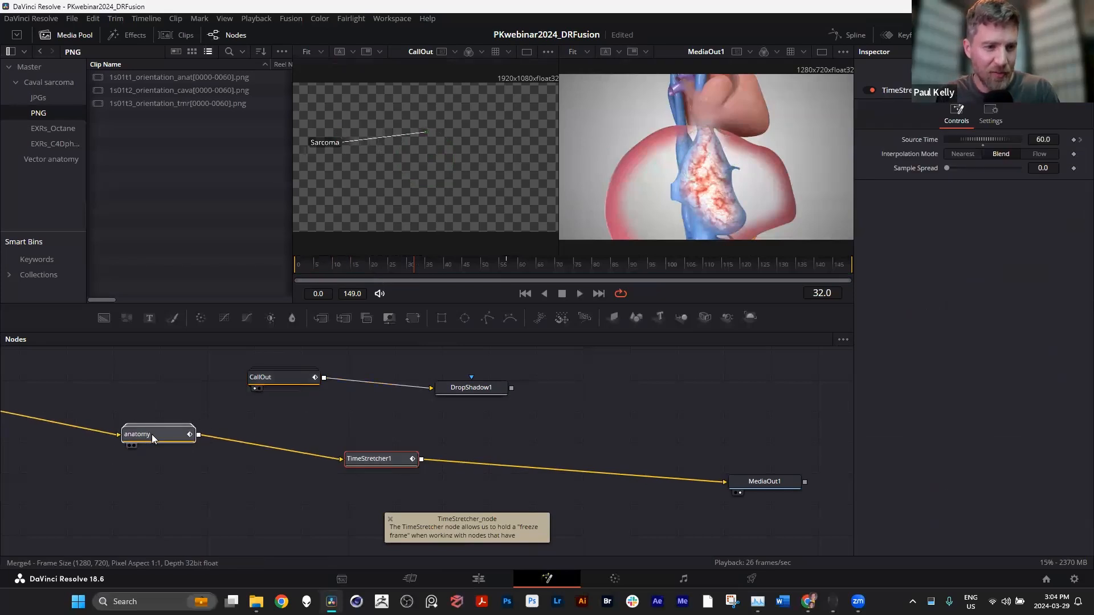
{"action": "left_click_drag", "start_coordinate": [377, 458], "coordinate": [354, 457]}
{"action": "left_click_drag", "start_coordinate": [155, 436], "coordinate": [146, 433]}
{"action": "left_click_drag", "start_coordinate": [358, 458], "coordinate": [366, 466]}
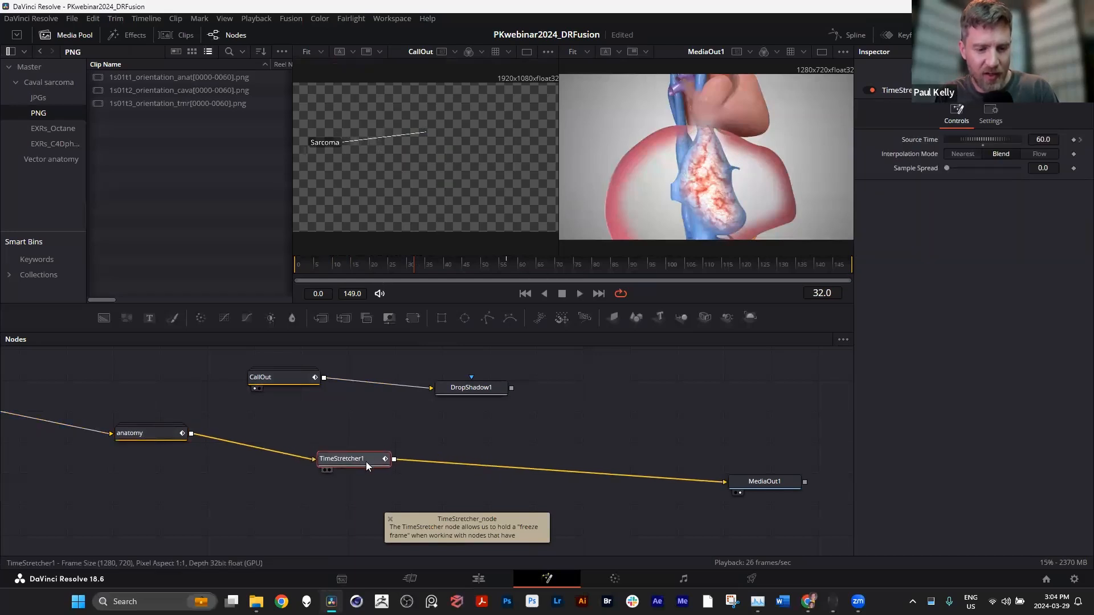
{"action": "key", "text": "shift+space"}
{"action": "type", "text": "merge"}
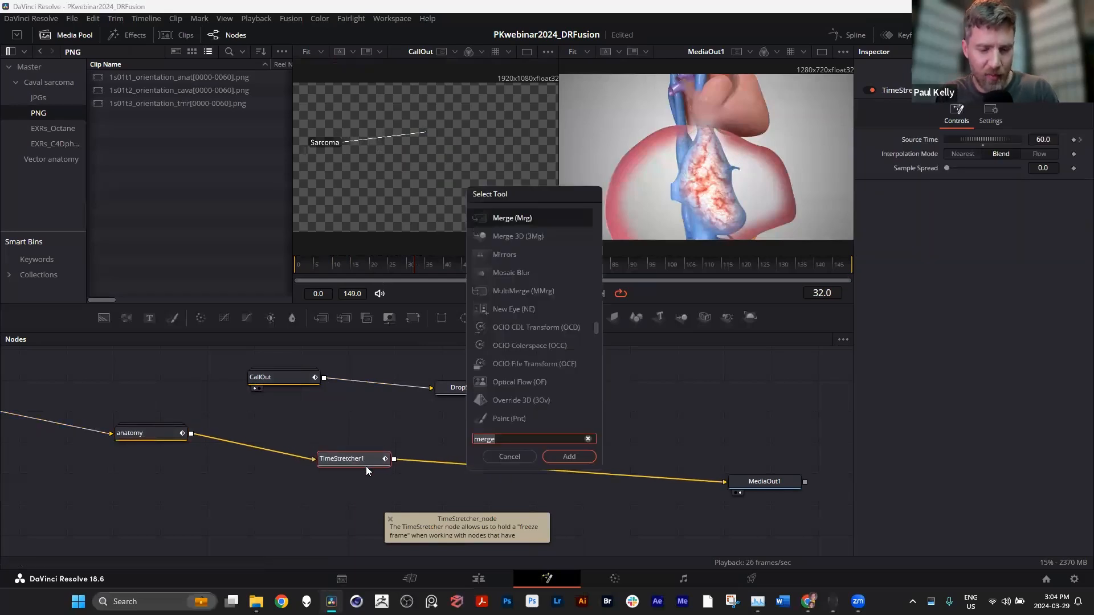
{"action": "key", "text": "Return"}
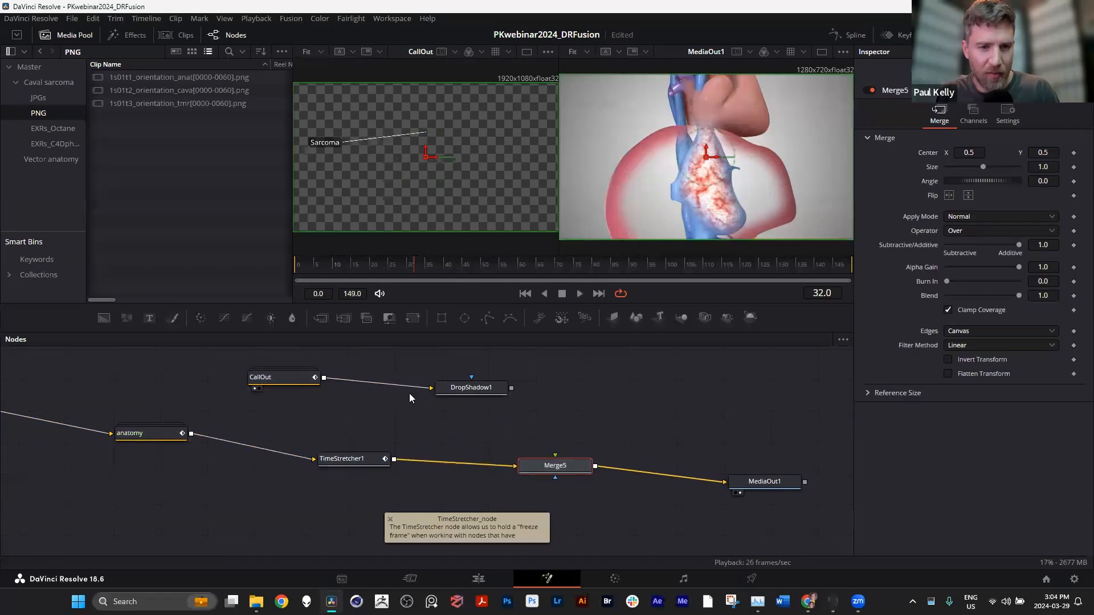
Connect DropShadow1's output to the new Merge node's foreground and check the label overlay in the MediaOut1 viewer
{"action": "left_click", "coordinate": [293, 380]}
{"action": "left_click", "coordinate": [484, 388]}
{"action": "left_click_drag", "start_coordinate": [486, 389], "coordinate": [555, 457]}
{"action": "left_click", "coordinate": [554, 465]}
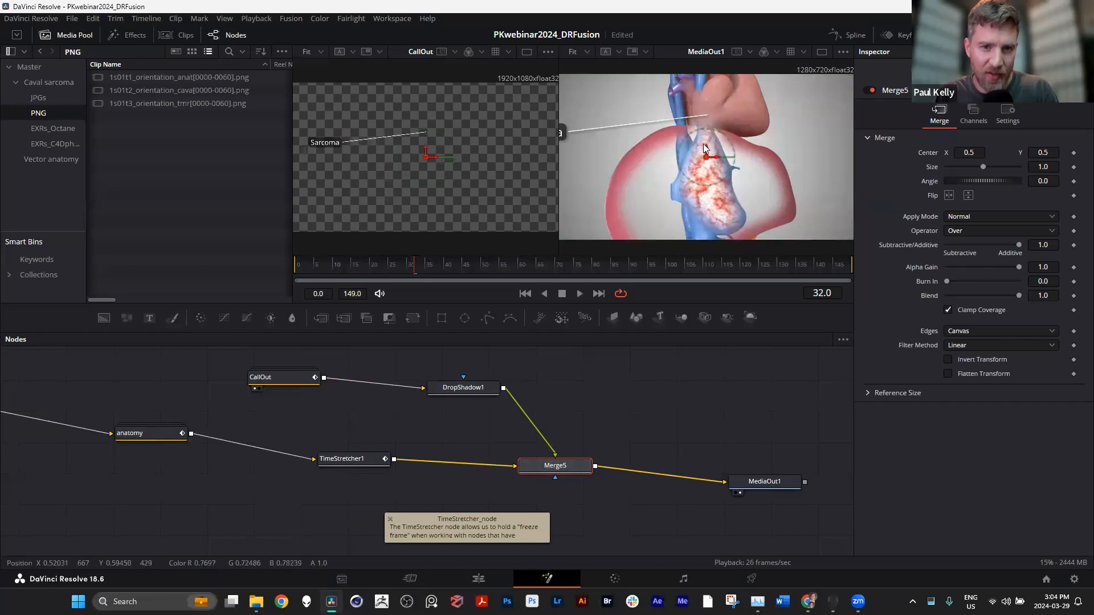
{"action": "scroll", "coordinate": [701, 166], "scroll_direction": "down", "scroll_amount": 2}
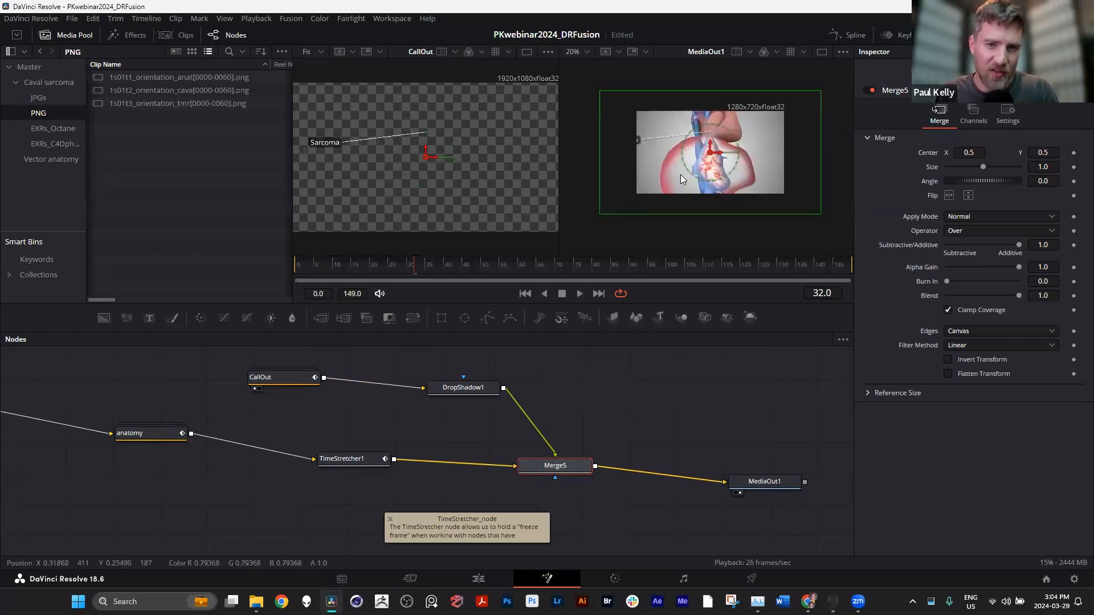
{"action": "scroll", "coordinate": [681, 175], "scroll_direction": "up", "scroll_amount": 1}
{"action": "scroll", "coordinate": [680, 174], "scroll_direction": "down", "scroll_amount": 1}
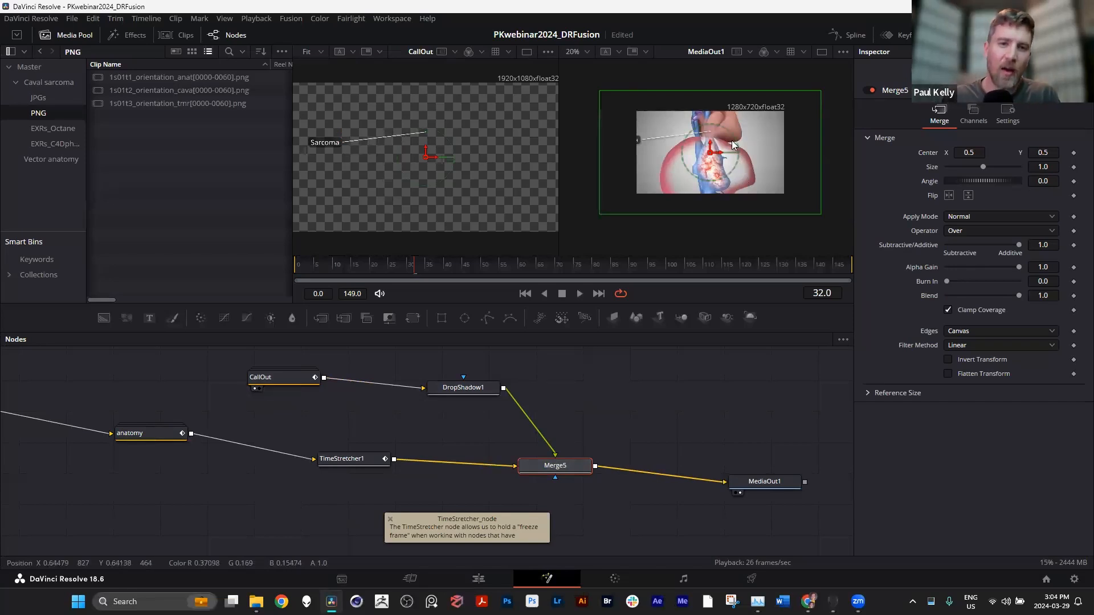
{"action": "scroll", "coordinate": [733, 145], "scroll_direction": "up", "scroll_amount": 1}
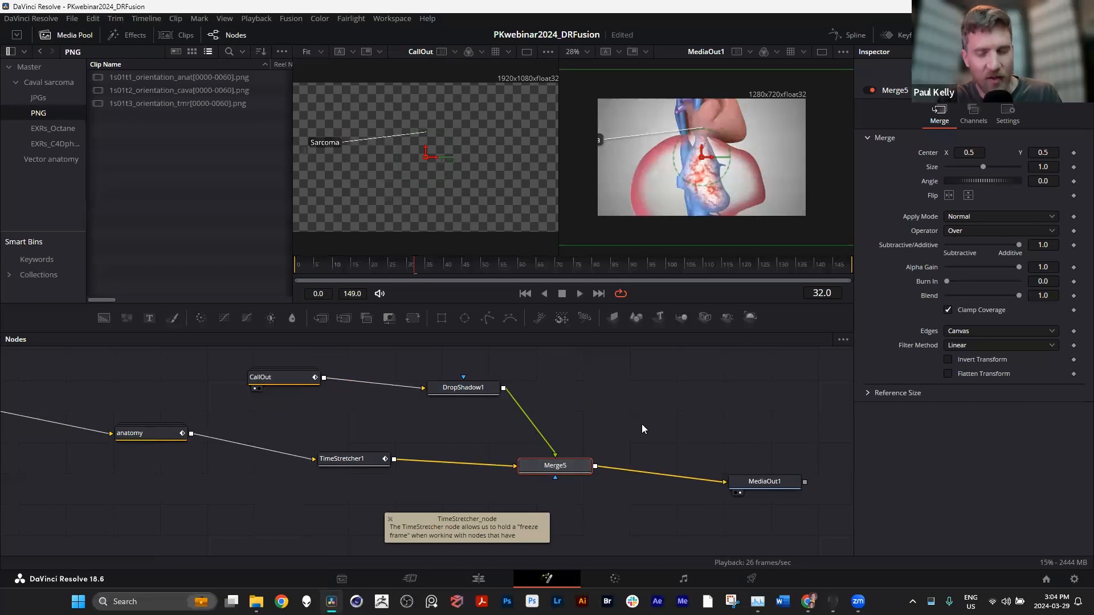
Expand the CallOut group, inspect its sRender1_5 and sRectangle1_5 nodes, and collapse the group
{"action": "left_click_drag", "start_coordinate": [622, 421], "coordinate": [712, 433]}
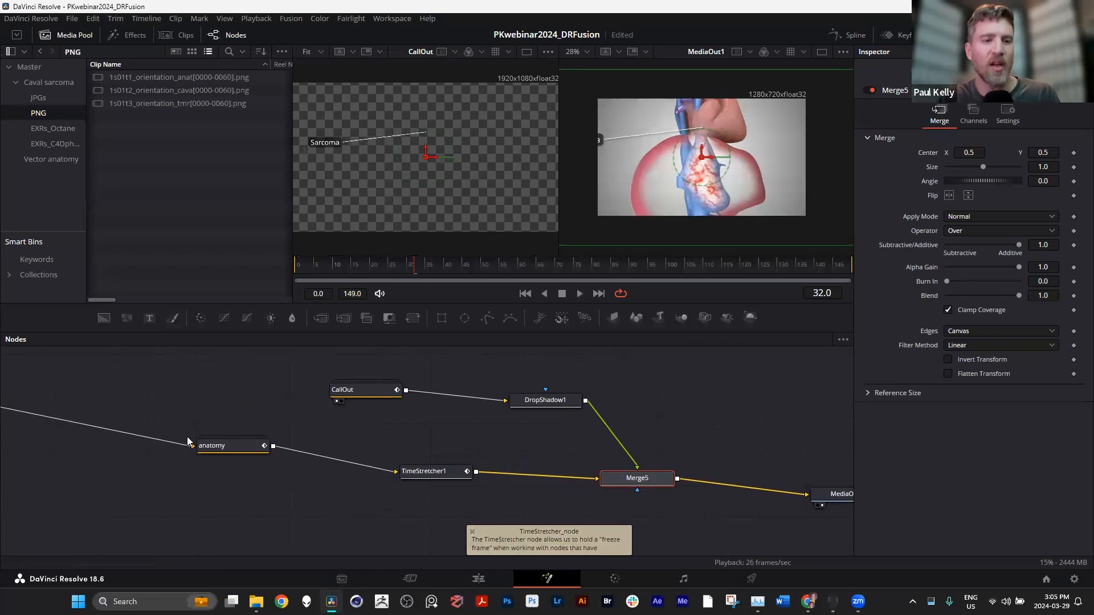
{"action": "double_click", "coordinate": [362, 389]}
{"action": "scroll", "coordinate": [165, 405], "scroll_direction": "down", "scroll_amount": 4}
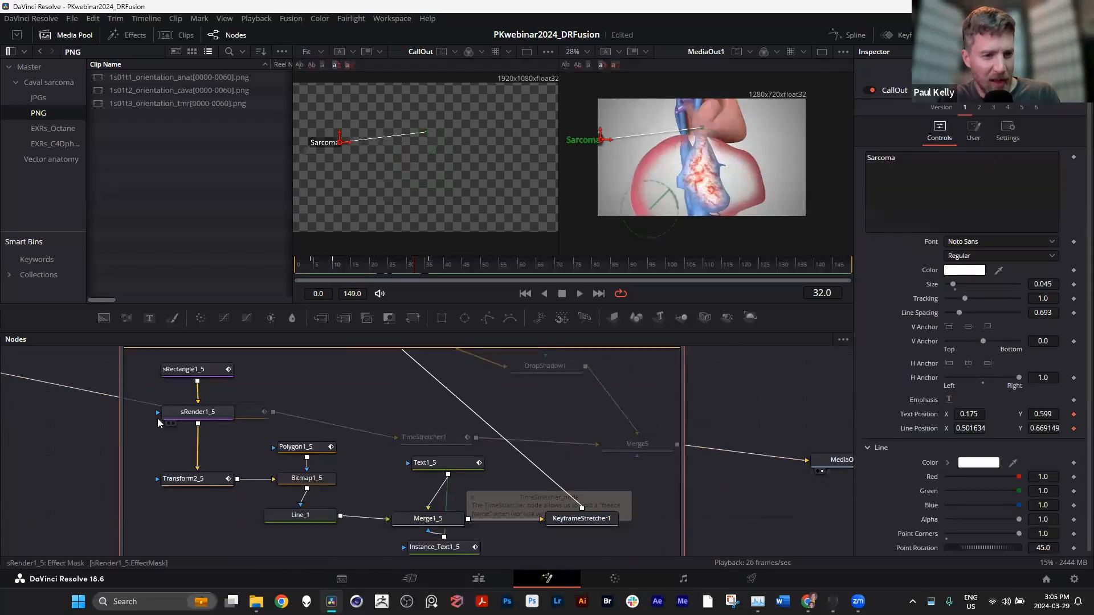
{"action": "scroll", "coordinate": [194, 399], "scroll_direction": "up", "scroll_amount": 2}
{"action": "left_click", "coordinate": [195, 378]}
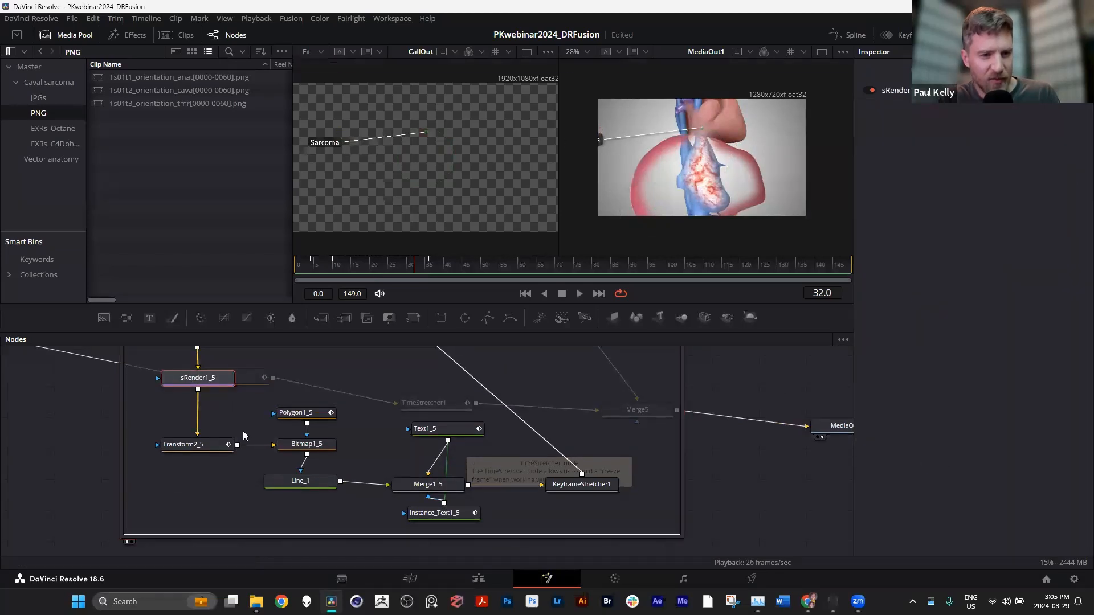
{"action": "scroll", "coordinate": [196, 450], "scroll_direction": "up", "scroll_amount": 2}
{"action": "left_click", "coordinate": [181, 406]}
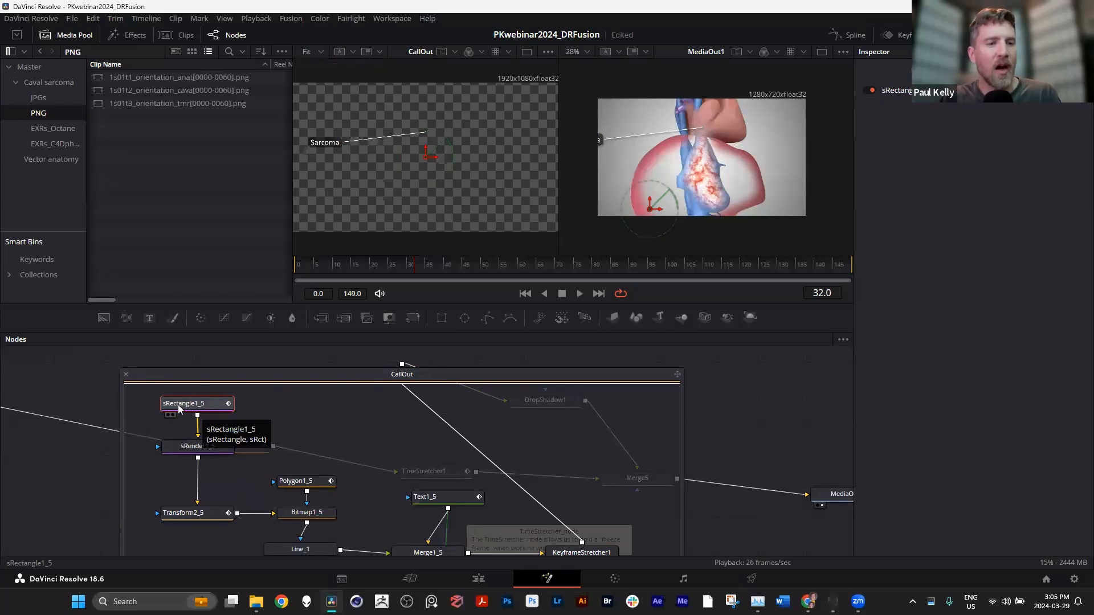
{"action": "left_click", "coordinate": [126, 376]}
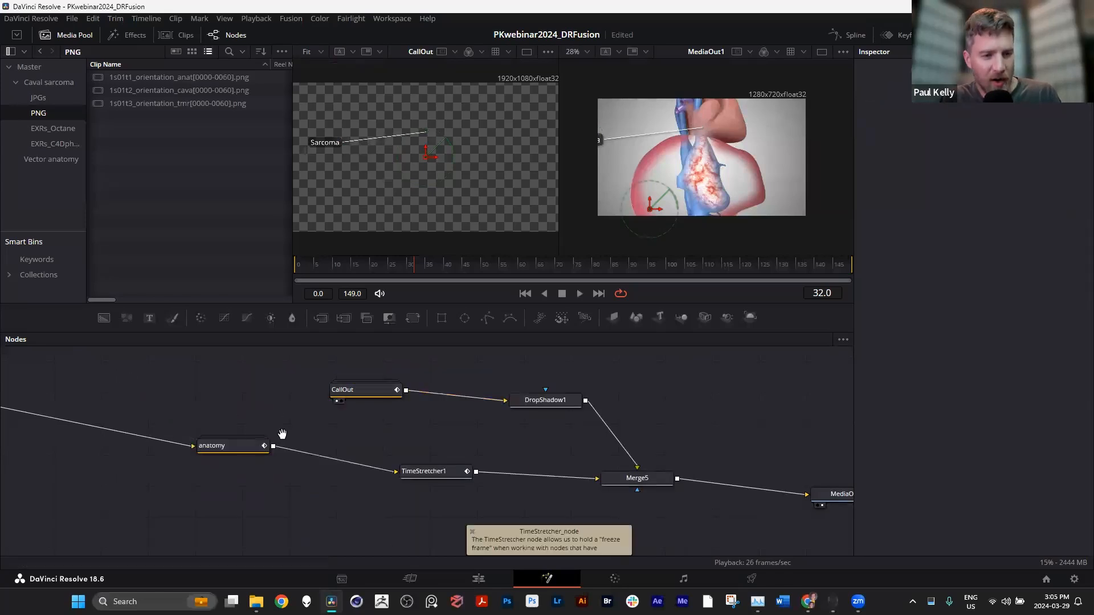
Expand the tmr group at the start of the chain and show its Background_1 node in viewer 1
{"action": "left_click_drag", "start_coordinate": [283, 434], "coordinate": [782, 475]}
{"action": "left_click_drag", "start_coordinate": [127, 471], "coordinate": [503, 482]}
{"action": "double_click", "coordinate": [343, 404]}
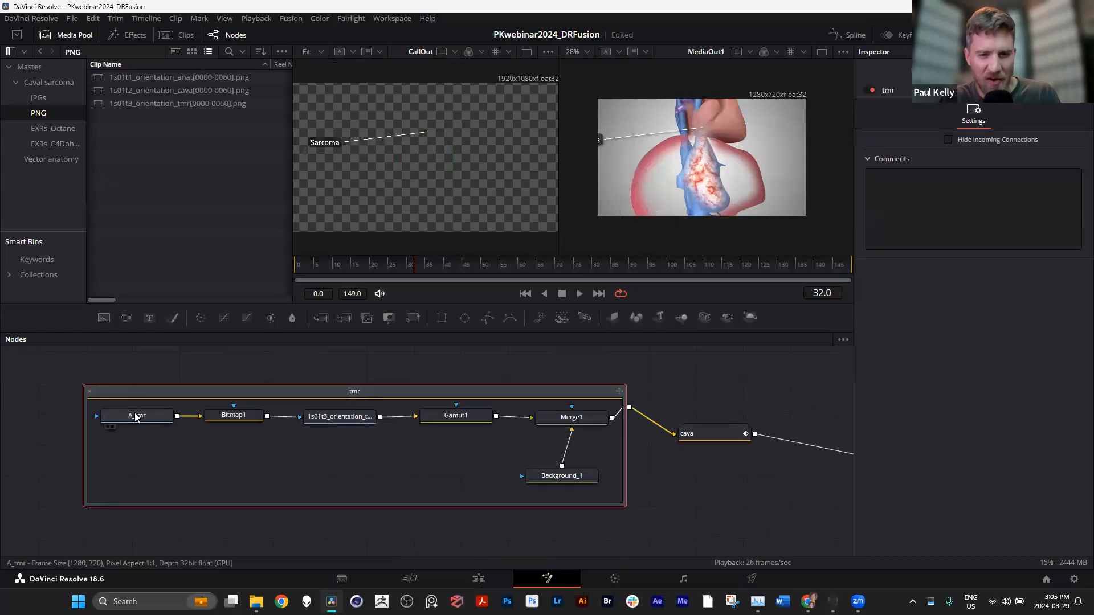
{"action": "left_click", "coordinate": [557, 478]}
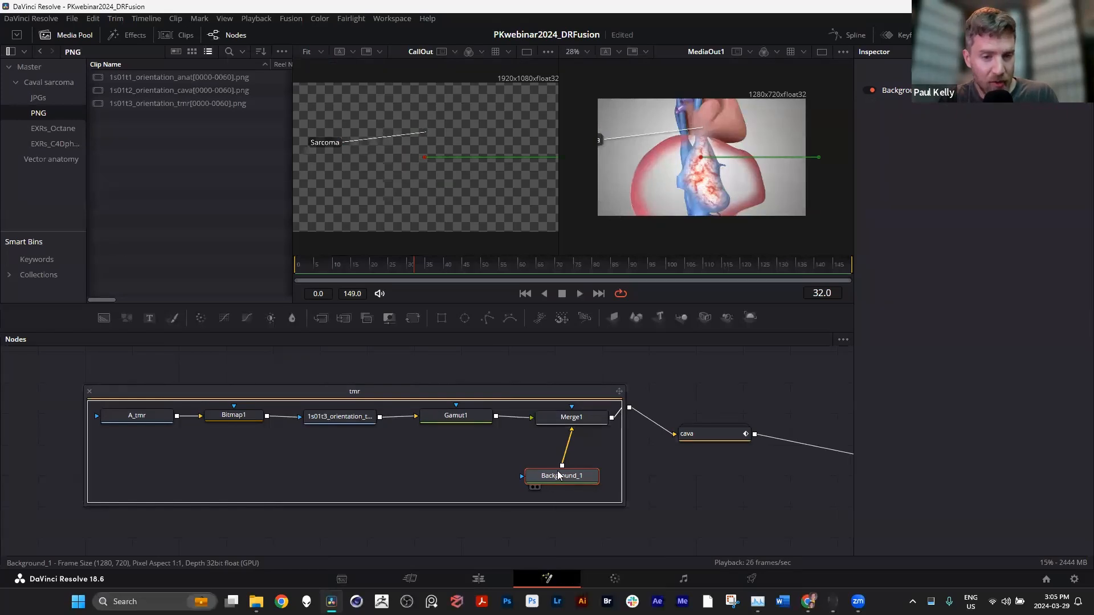
{"action": "key", "text": "1"}
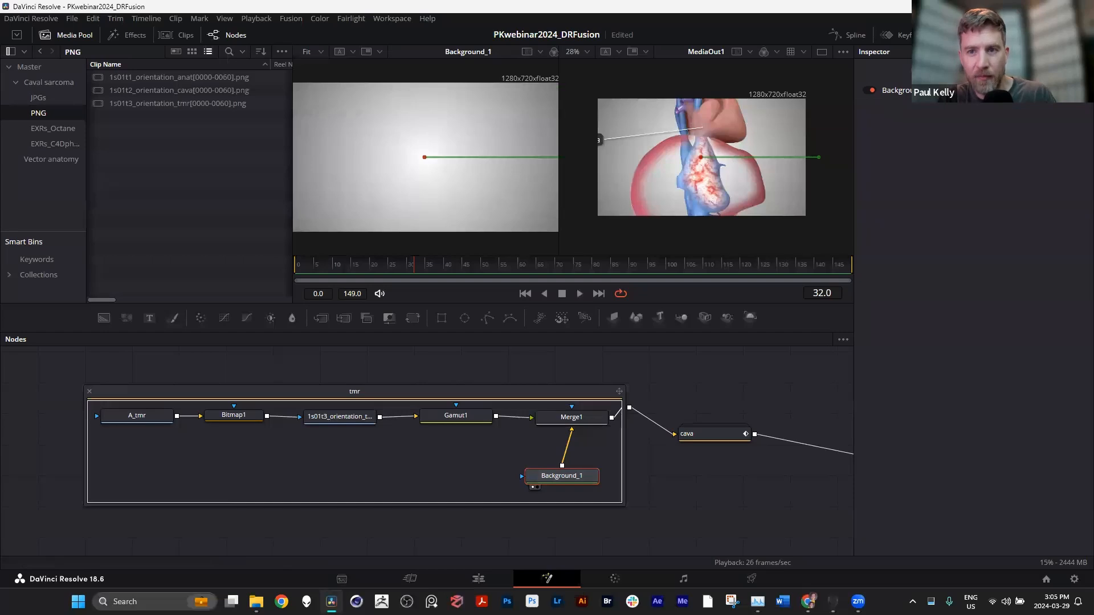
Make Background_1 transparent by setting its type to Solid Color with alpha 0.0, and save the project
{"action": "left_click", "coordinate": [571, 478]}
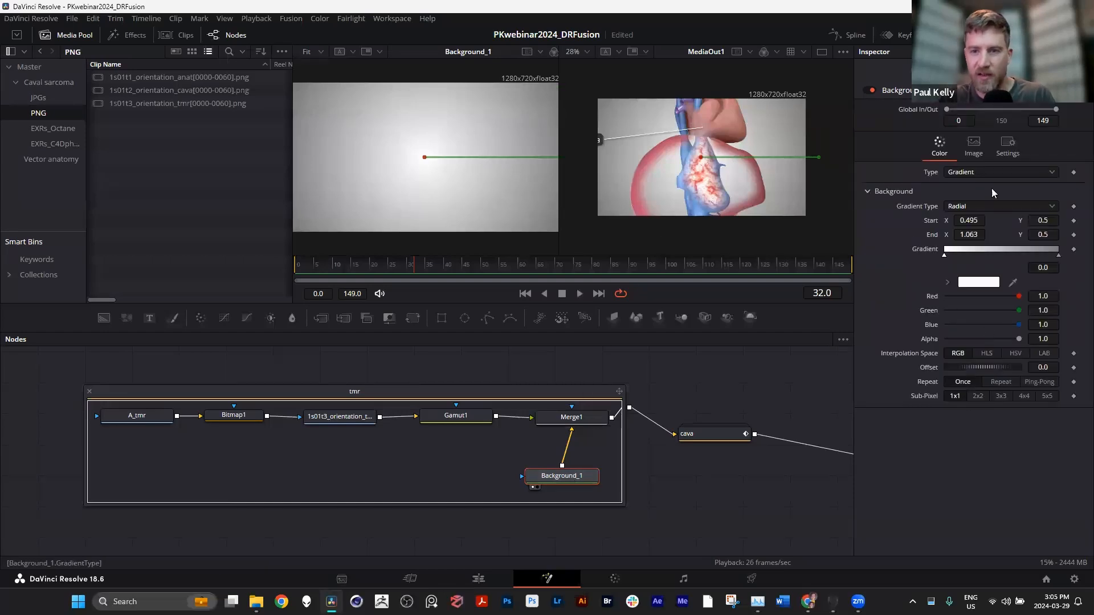
{"action": "left_click", "coordinate": [970, 171]}
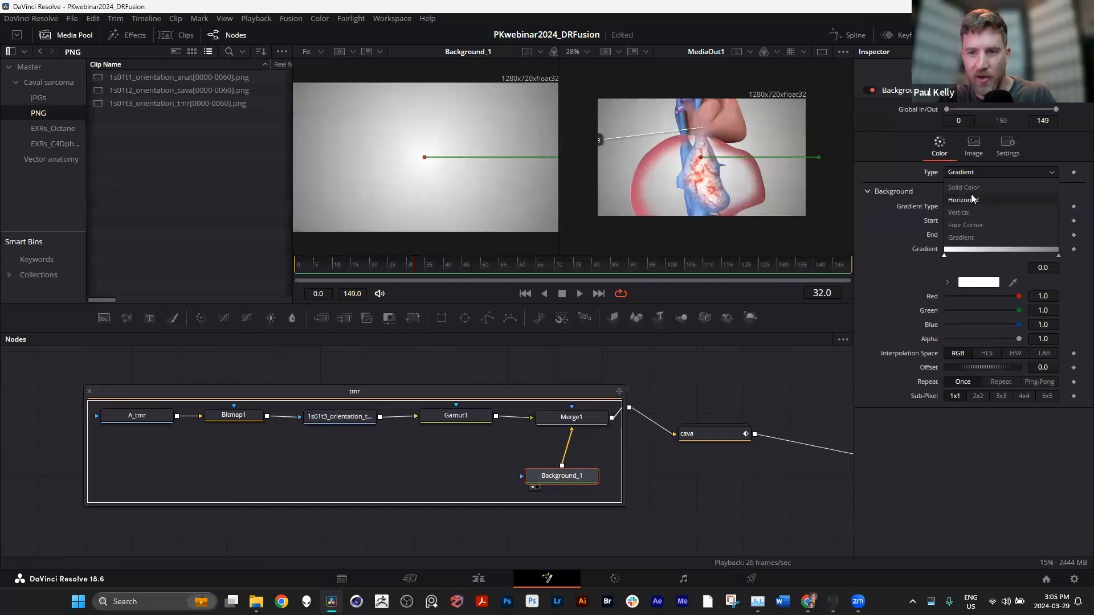
{"action": "key", "text": "Escape"}
{"action": "left_click", "coordinate": [970, 172]}
{"action": "left_click", "coordinate": [960, 185]}
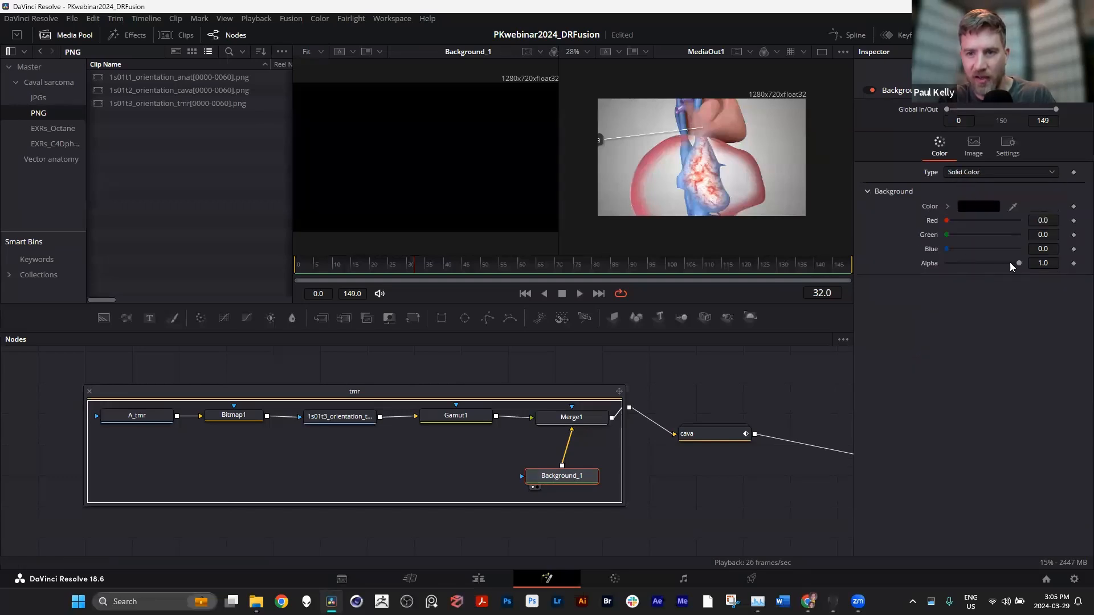
{"action": "left_click_drag", "start_coordinate": [1013, 266], "coordinate": [912, 274]}
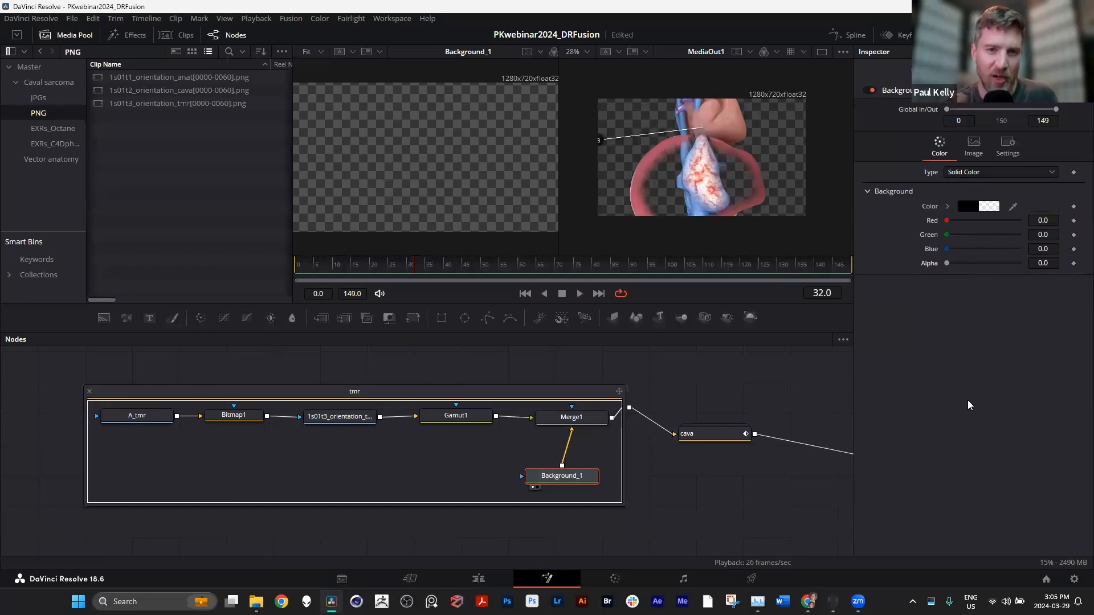
{"action": "key", "text": "ctrl+s"}
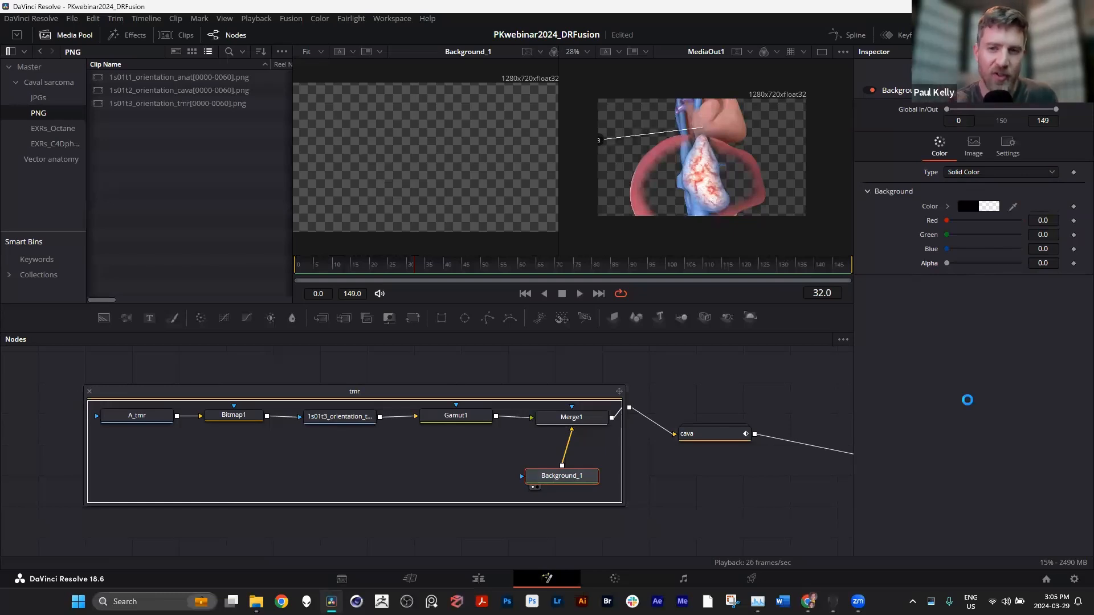
Review Background_1's image width and height settings, collapse the tmr group and return to the Merge5 part of the node graph
{"action": "left_click", "coordinate": [973, 146]}
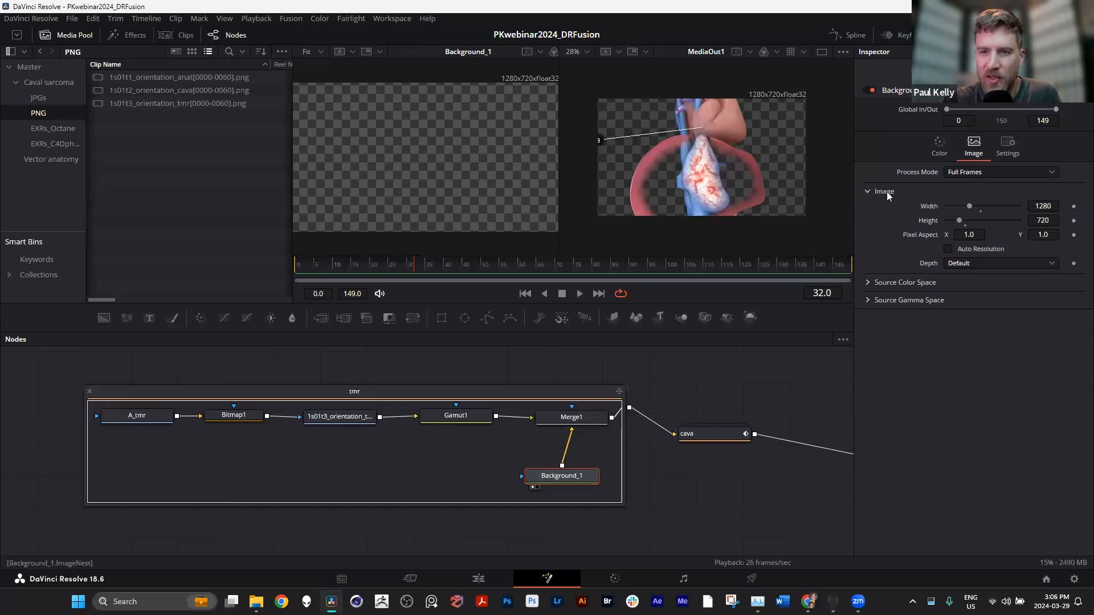
{"action": "left_click", "coordinate": [1044, 220]}
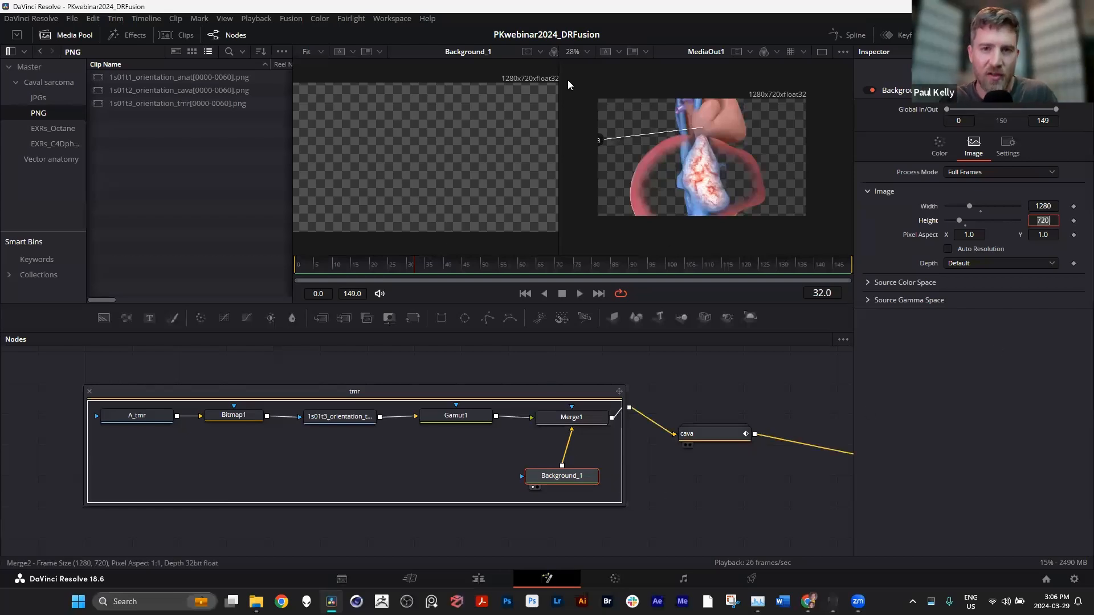
{"action": "left_click", "coordinate": [669, 512]}
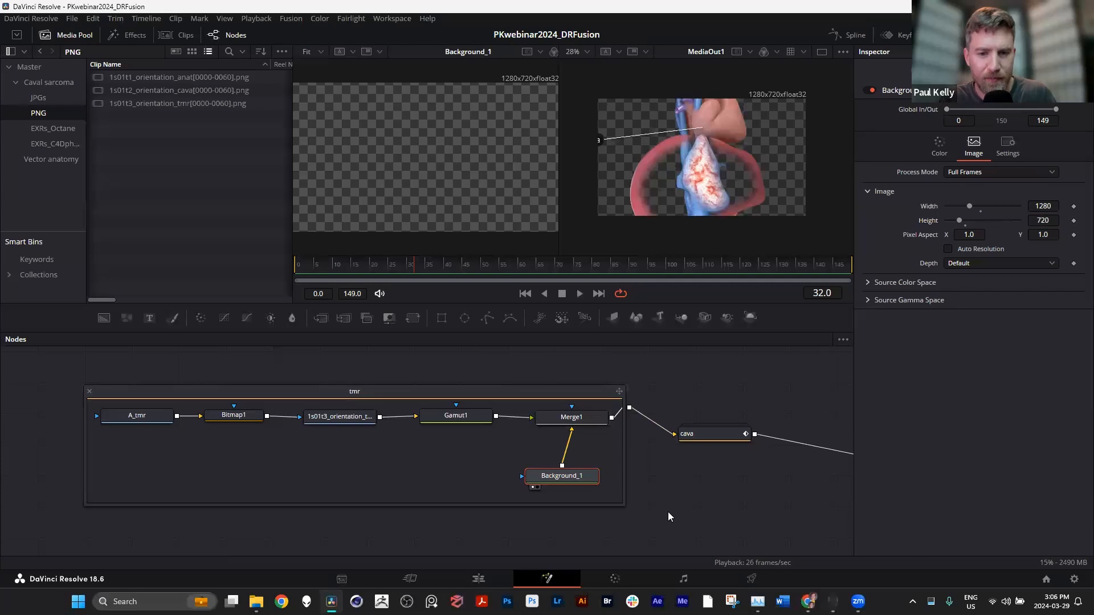
{"action": "left_click", "coordinate": [89, 391]}
{"action": "scroll", "coordinate": [718, 482], "scroll_direction": "right", "scroll_amount": 15}
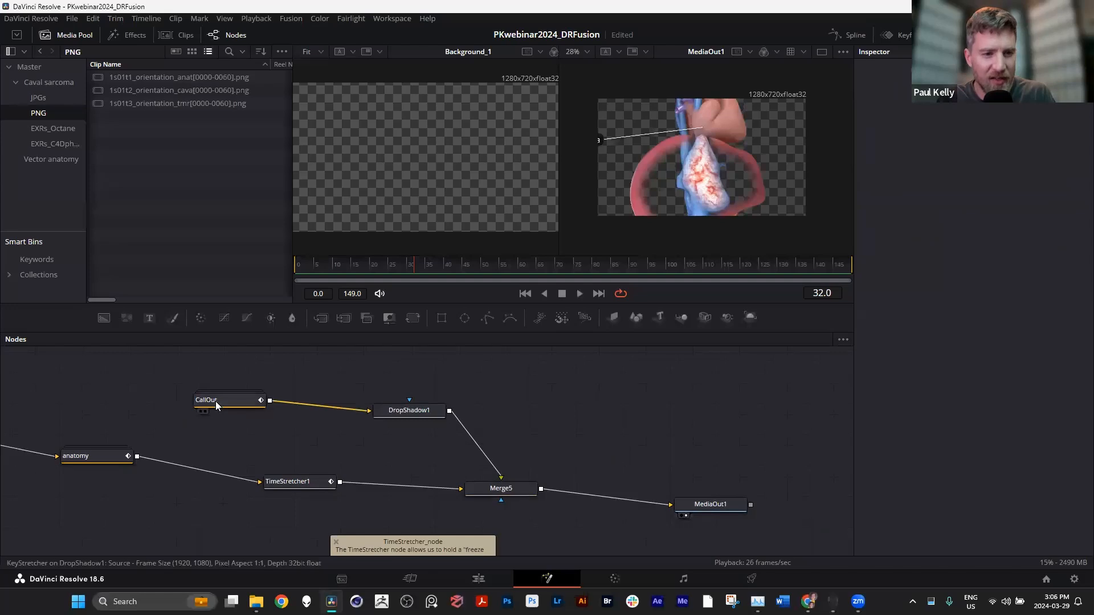
Move the CallOut and DropShadow1 nodes closer together and compare the label's placement with the output frame
{"action": "left_click_drag", "start_coordinate": [215, 401], "coordinate": [234, 388]}
{"action": "left_click_drag", "start_coordinate": [415, 417], "coordinate": [394, 403]}
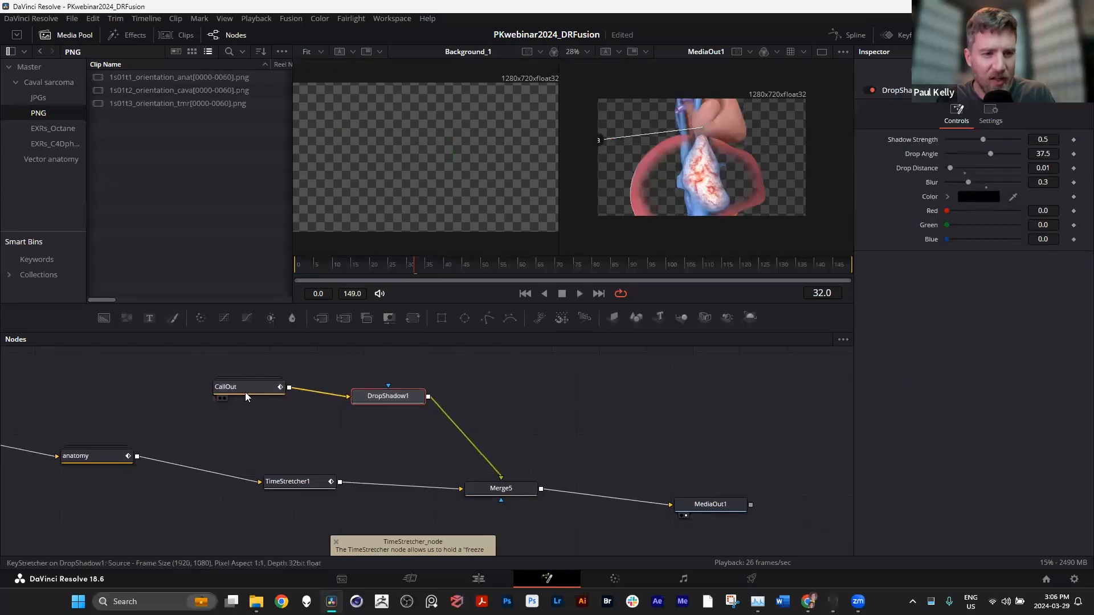
{"action": "left_click", "coordinate": [245, 391]}
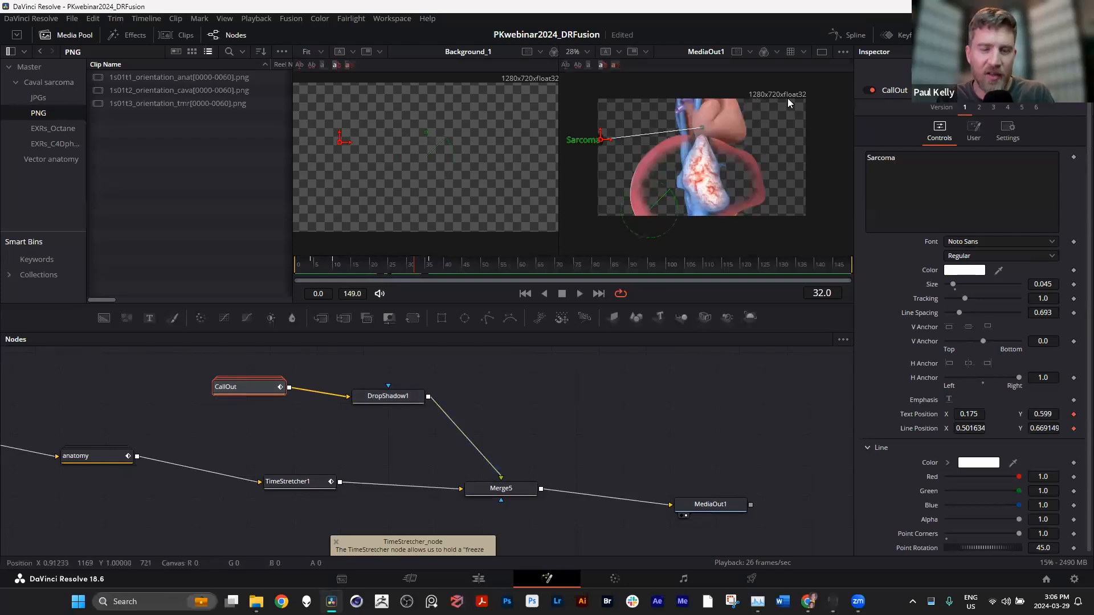
{"action": "left_click", "coordinate": [396, 398]}
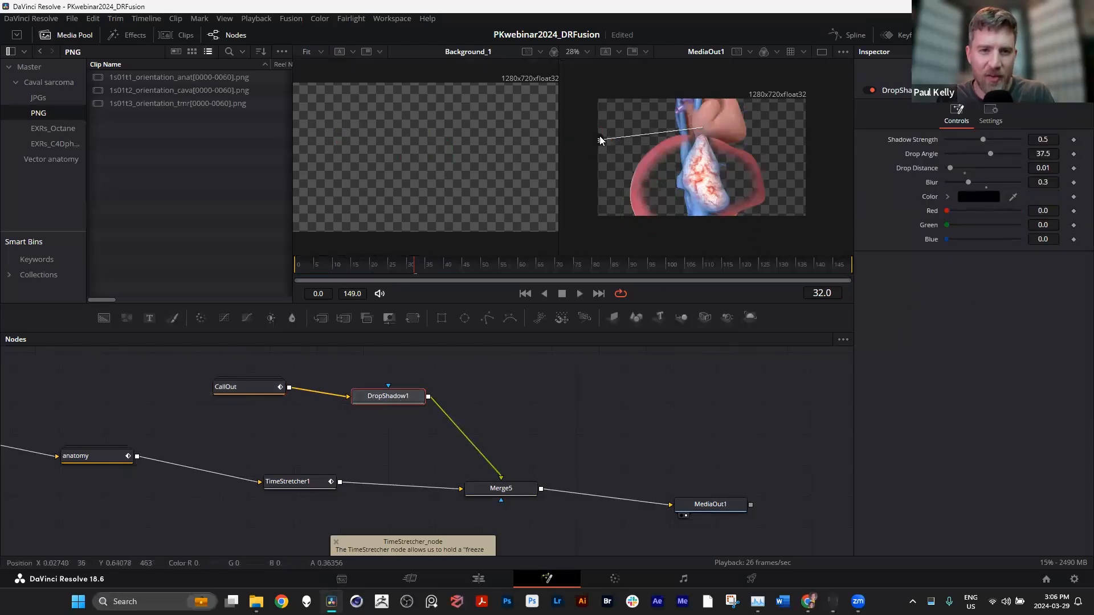
Insert a Transform node between DropShadow1 and Merge5, place it above Merge5 and set its size to 0.67
{"action": "left_click_drag", "start_coordinate": [410, 400], "coordinate": [416, 397]}
{"action": "key", "text": "shift+space"}
{"action": "type", "text": "merge"}
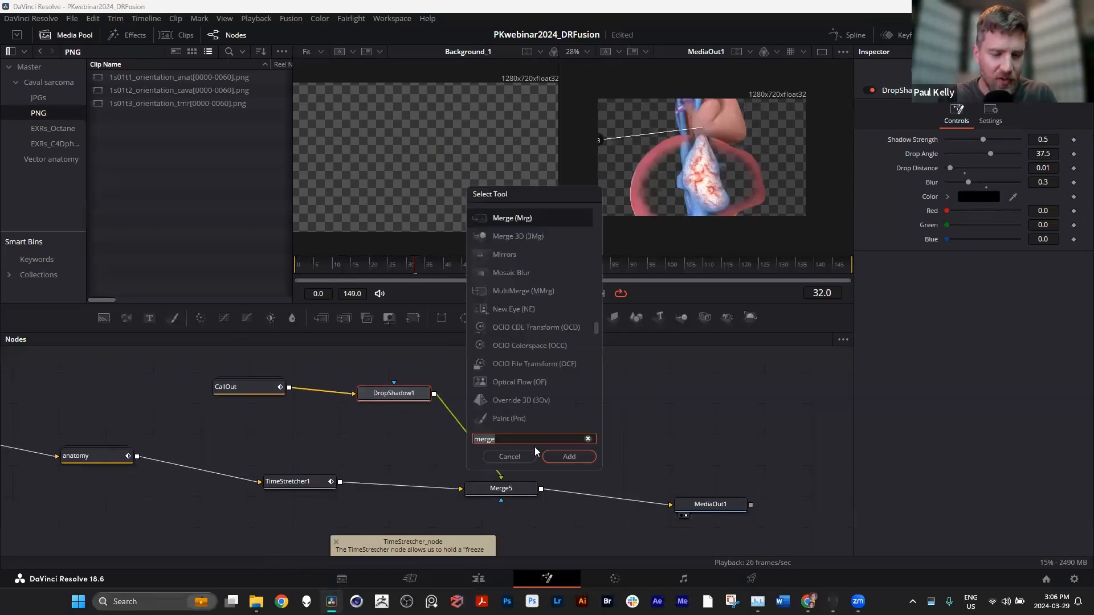
{"action": "type", "text": "tra"}
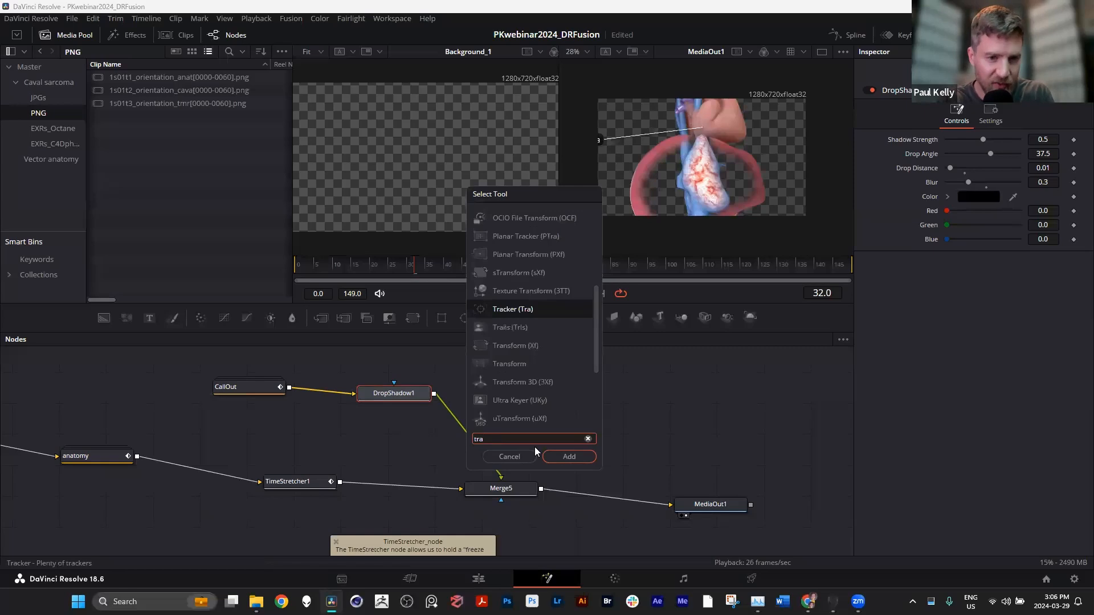
{"action": "type", "text": "ns"}
{"action": "key", "text": "Return"}
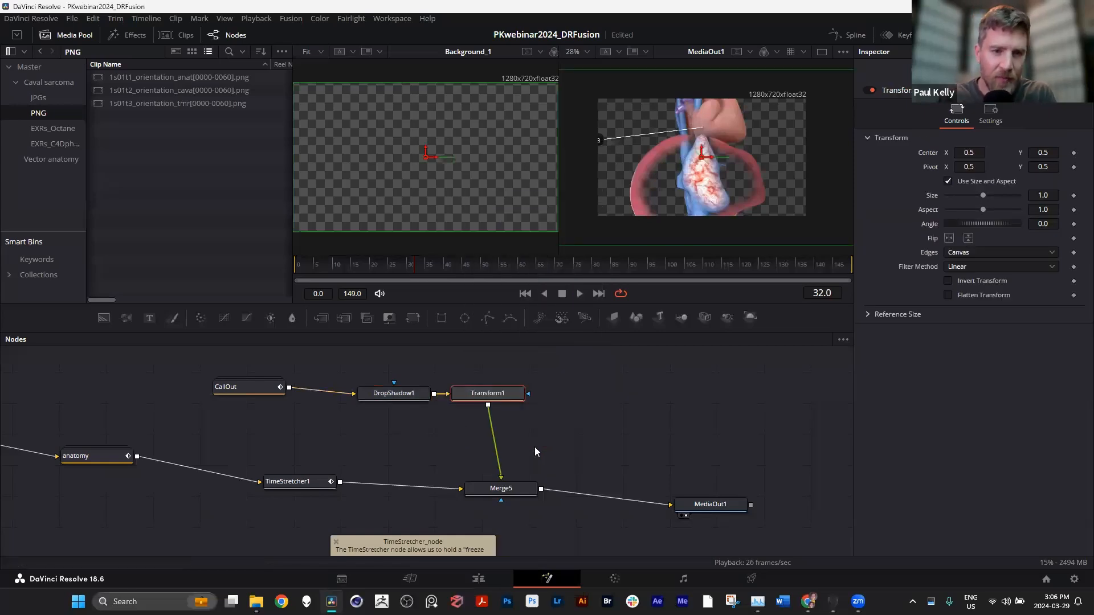
{"action": "left_click_drag", "start_coordinate": [492, 400], "coordinate": [507, 427]}
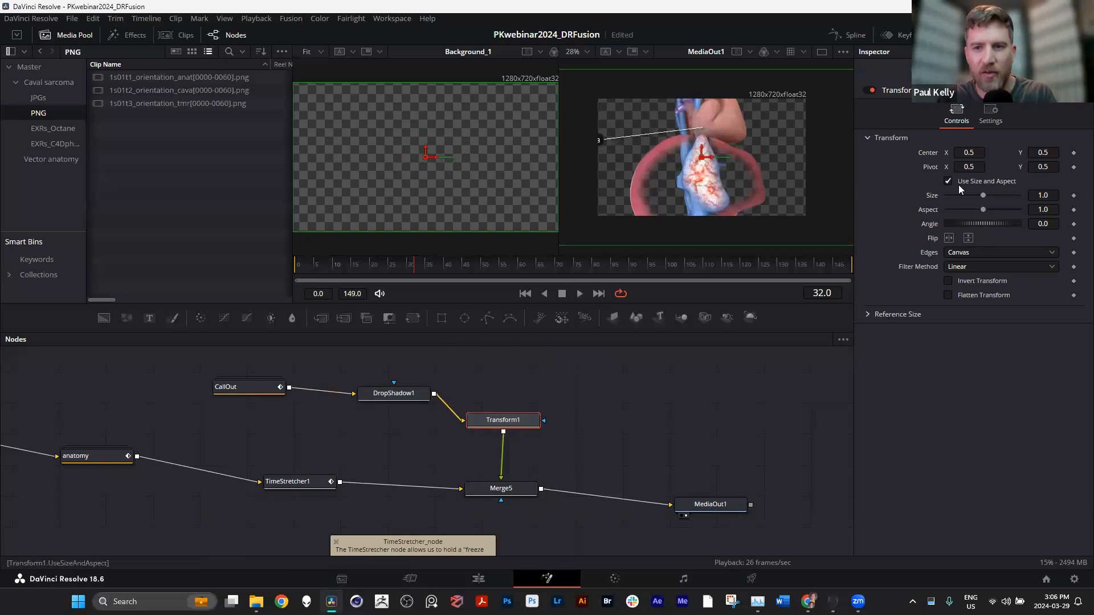
{"action": "left_click_drag", "start_coordinate": [981, 197], "coordinate": [969, 199]}
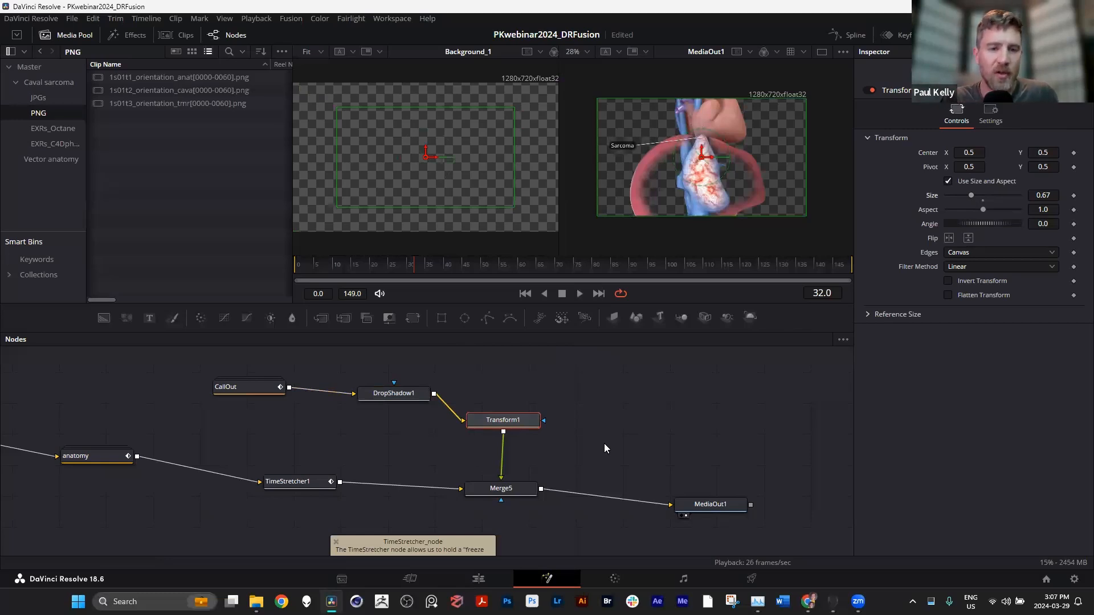
Return to the Edit page and check the Sarcoma call-out around 00:00:08:01 in the Caval sarcoma 02 Nodes timeline
{"action": "left_click", "coordinate": [478, 578]}
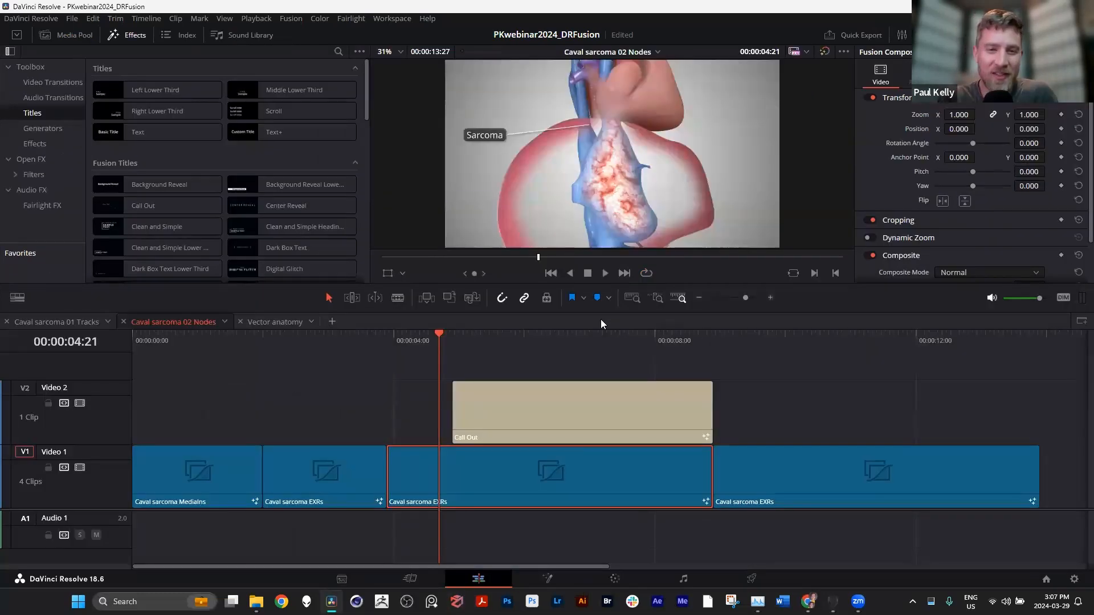
{"action": "left_click", "coordinate": [273, 322]}
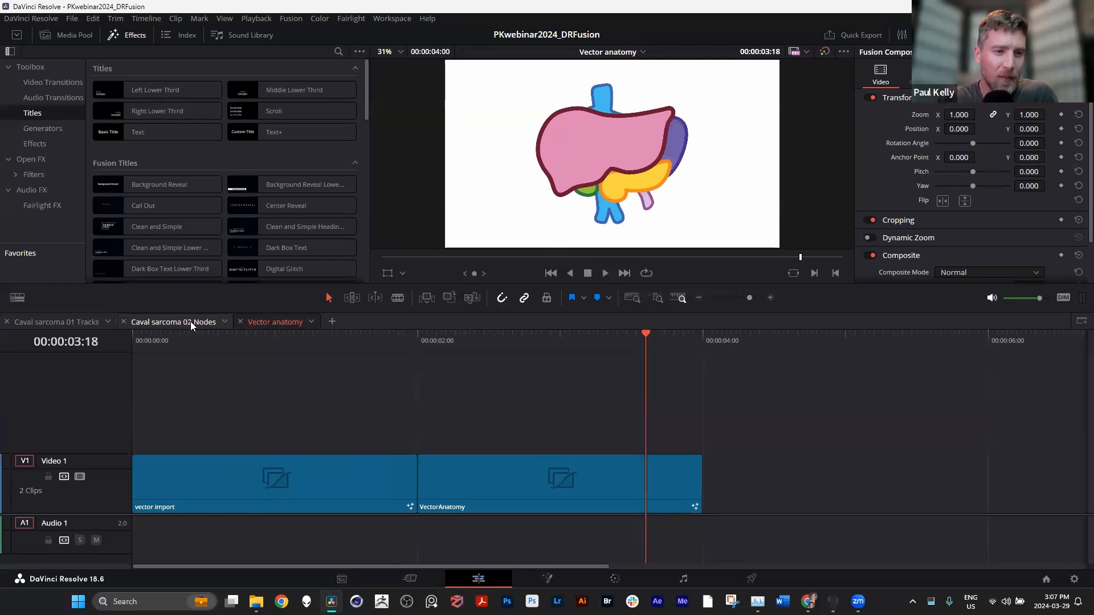
{"action": "left_click", "coordinate": [191, 321]}
{"action": "left_click", "coordinate": [589, 340]}
{"action": "left_click", "coordinate": [651, 338]}
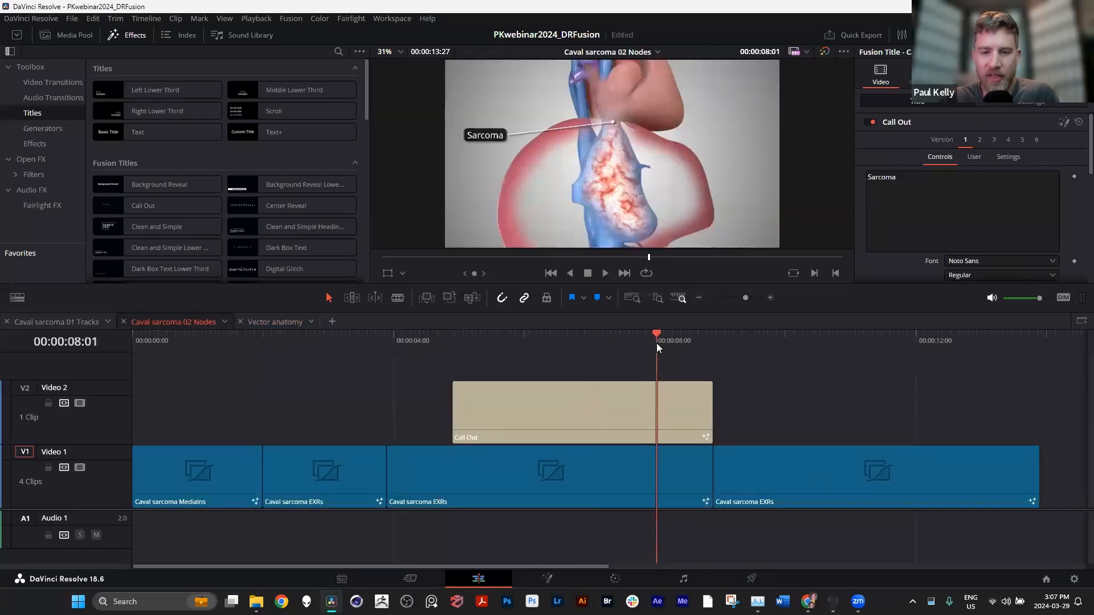
Open the Vector anatomy timeline and play the VectorAnatomy clip from 00:00:02:00
{"action": "left_click", "coordinate": [275, 322]}
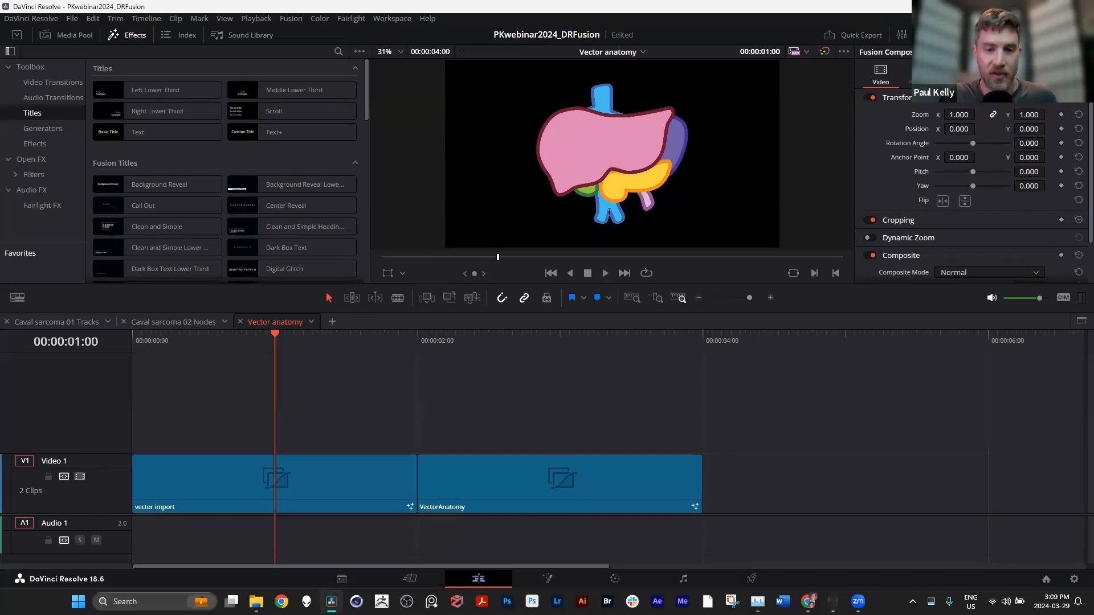
{"action": "left_click_drag", "start_coordinate": [282, 356], "coordinate": [414, 358]}
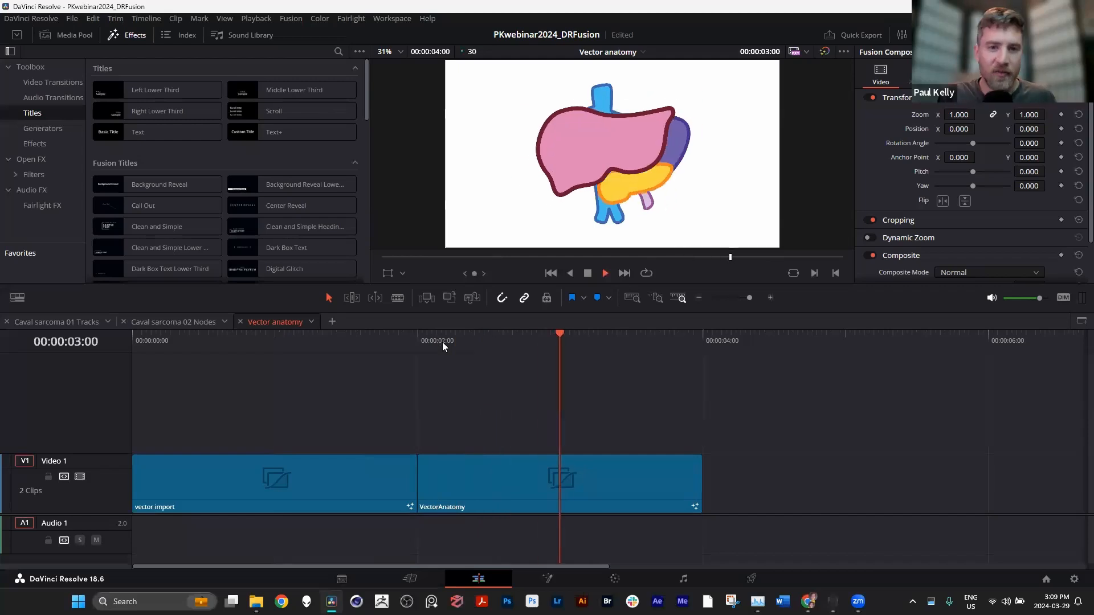
{"action": "left_click", "coordinate": [423, 341]}
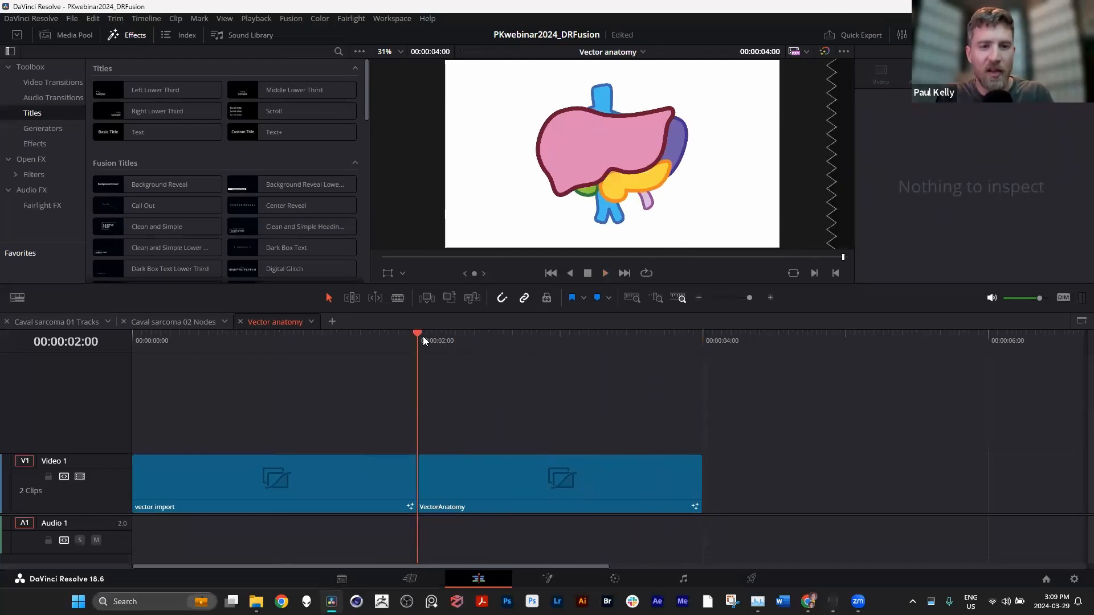
{"action": "key", "text": "space"}
{"action": "key", "text": "space"}
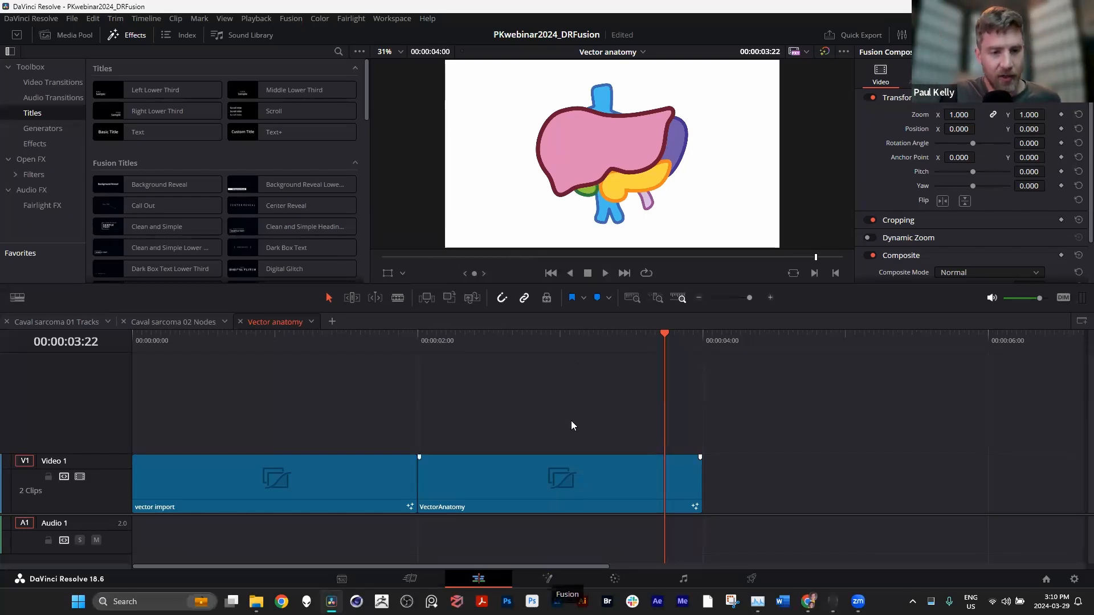
{"action": "left_click", "coordinate": [559, 340]}
{"action": "left_click", "coordinate": [586, 482]}
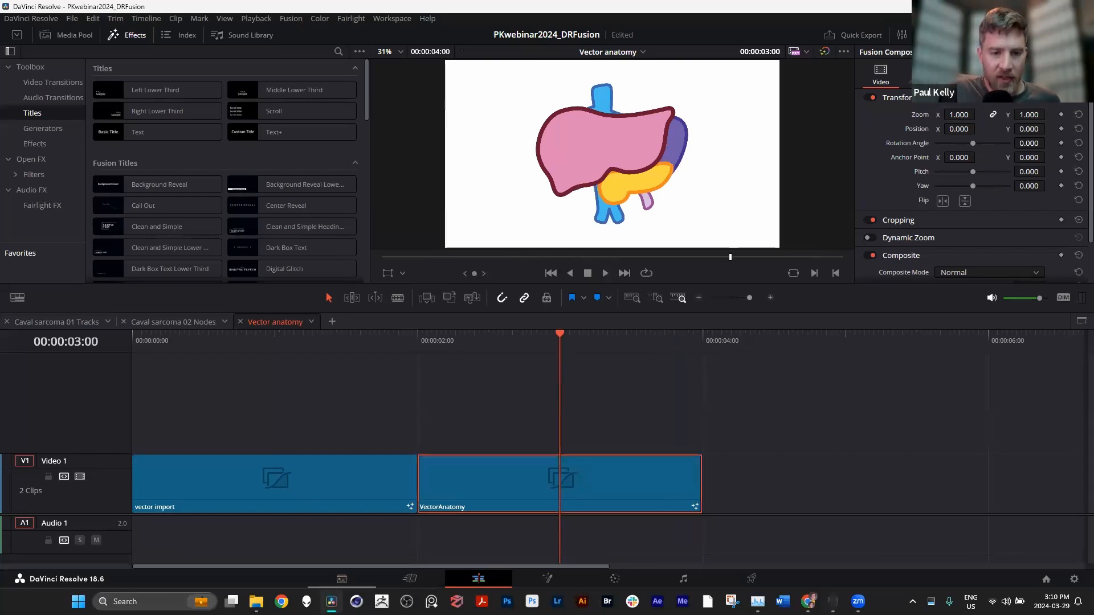
{"action": "key", "text": "shift+5"}
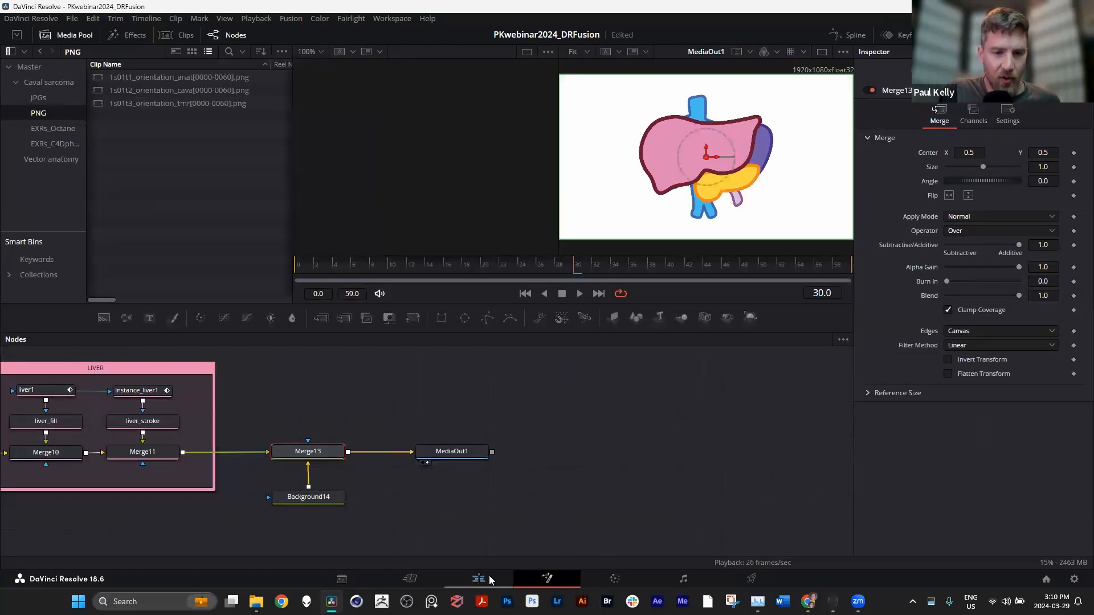
{"action": "left_click", "coordinate": [489, 580]}
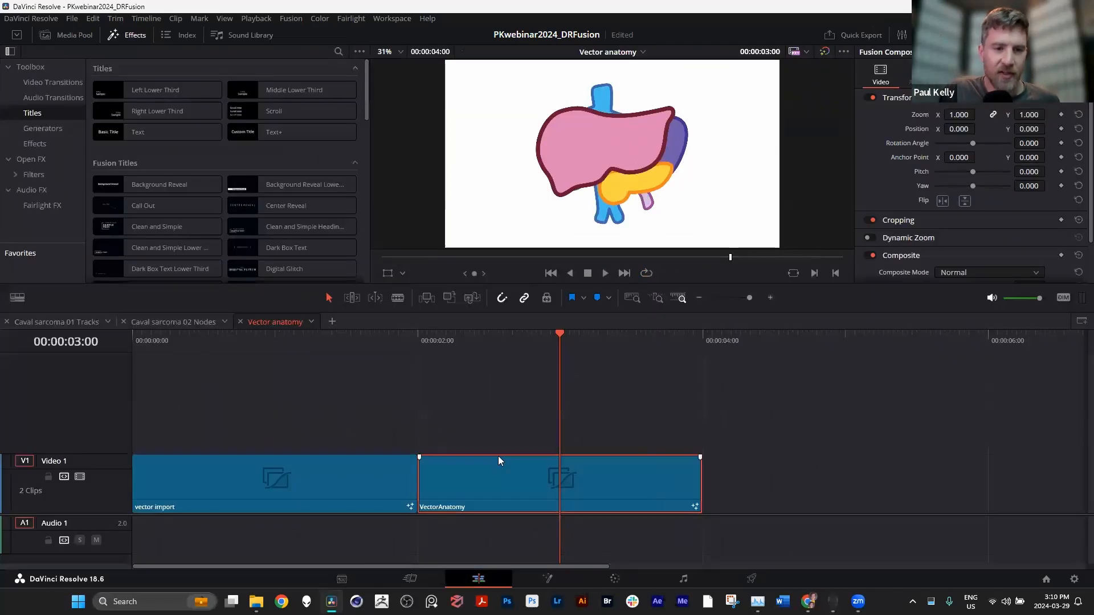
Open the vector import clip in Fusion and examine the polygon, background and merge nodes in its _VectorAnatomy_1920x1080 group
{"action": "left_click", "coordinate": [271, 339]}
{"action": "left_click", "coordinate": [307, 491]}
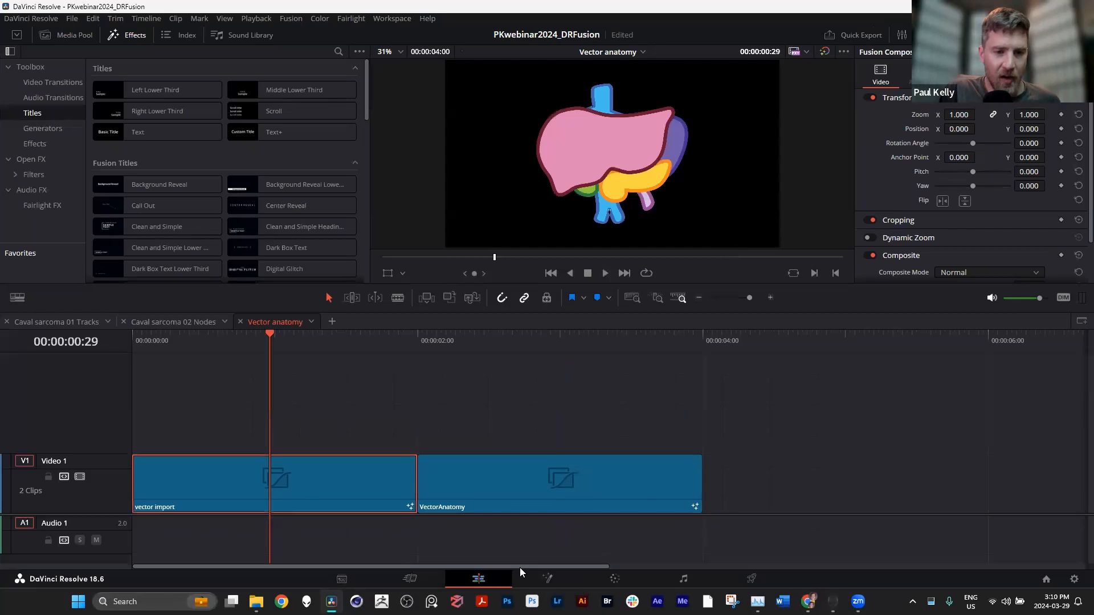
{"action": "left_click", "coordinate": [546, 579]}
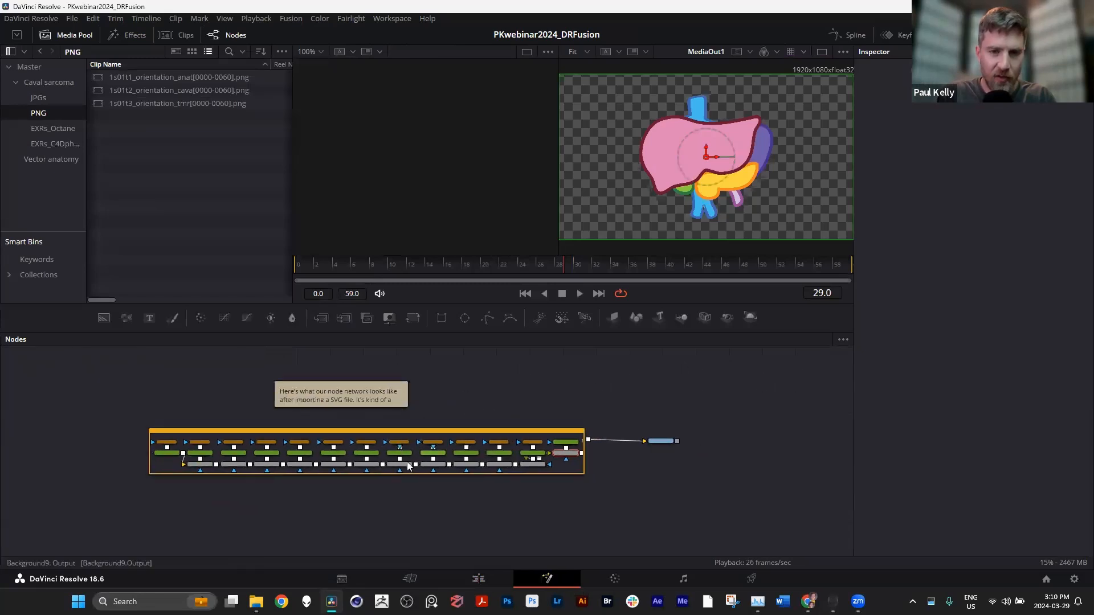
{"action": "scroll", "coordinate": [356, 484], "scroll_direction": "up", "scroll_amount": 3}
{"action": "scroll", "coordinate": [357, 489], "scroll_direction": "up", "scroll_amount": 2}
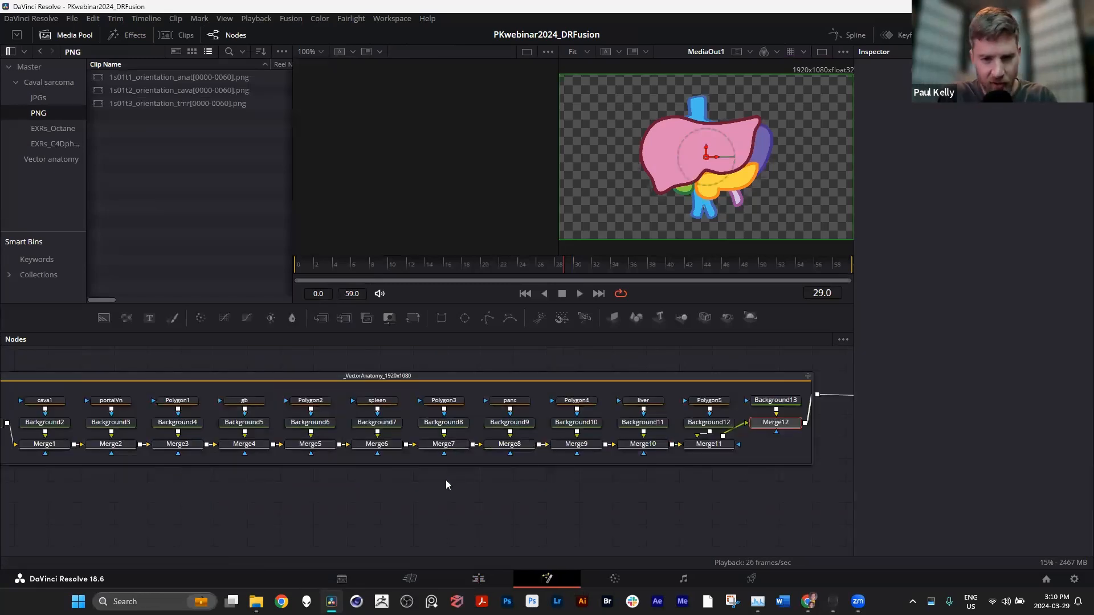
{"action": "left_click_drag", "start_coordinate": [451, 540], "coordinate": [488, 585]}
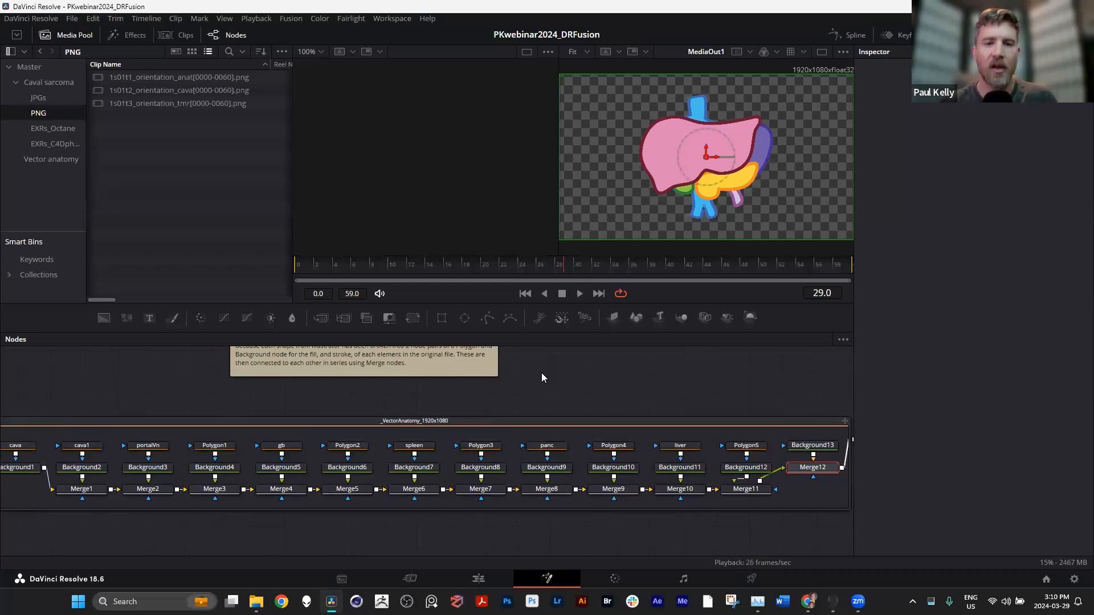
Look through the shape tools starting with "s" in the tool list without adding a node
{"action": "left_click", "coordinate": [542, 374]}
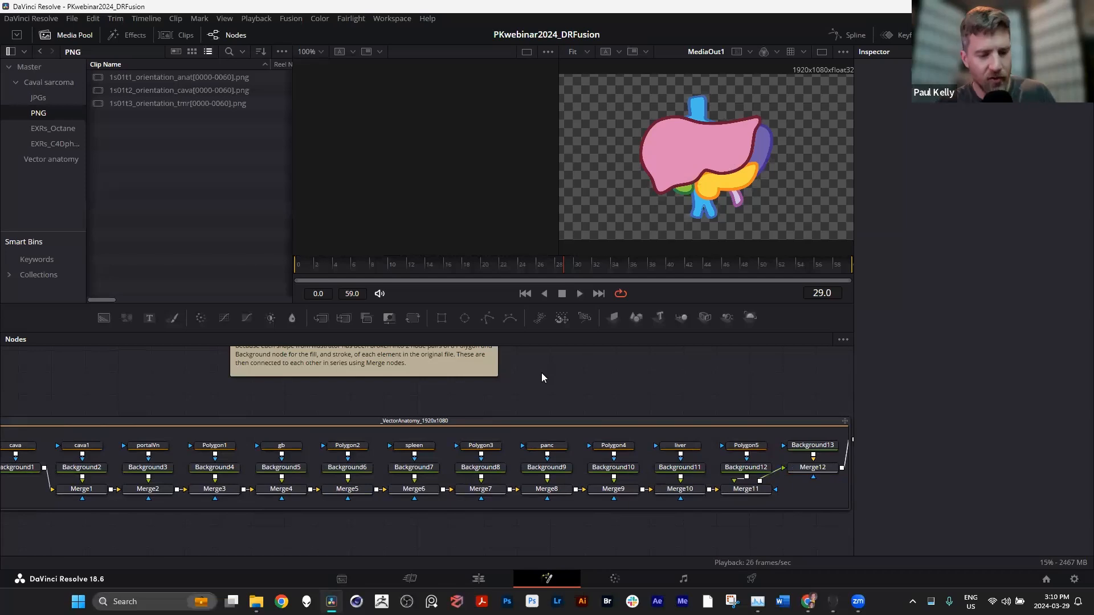
{"action": "key", "text": "shift+space"}
{"action": "type", "text": "s"}
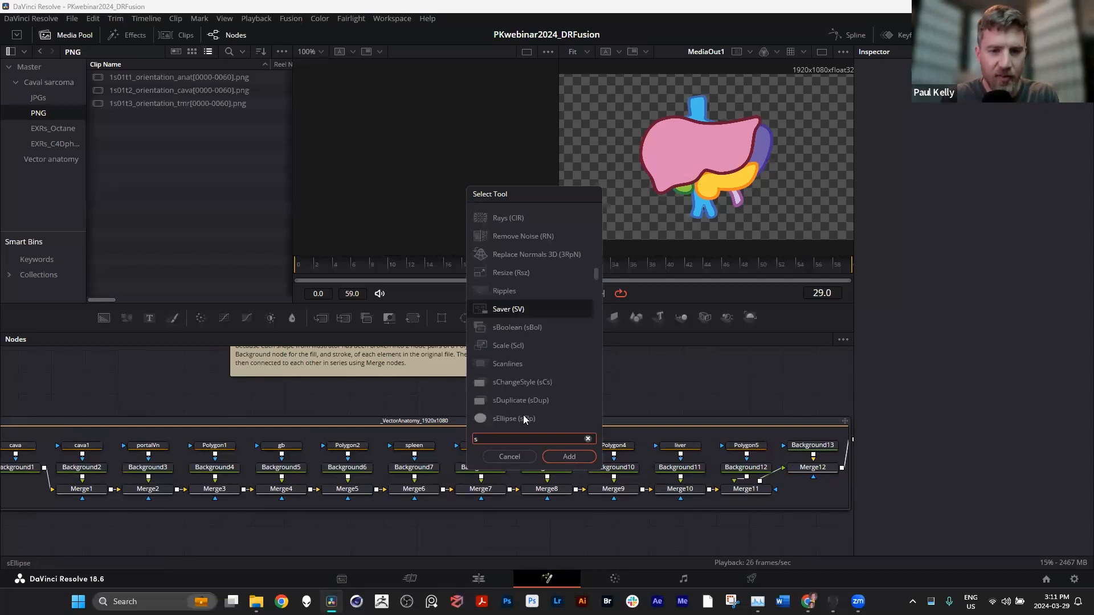
{"action": "left_click", "coordinate": [509, 457]}
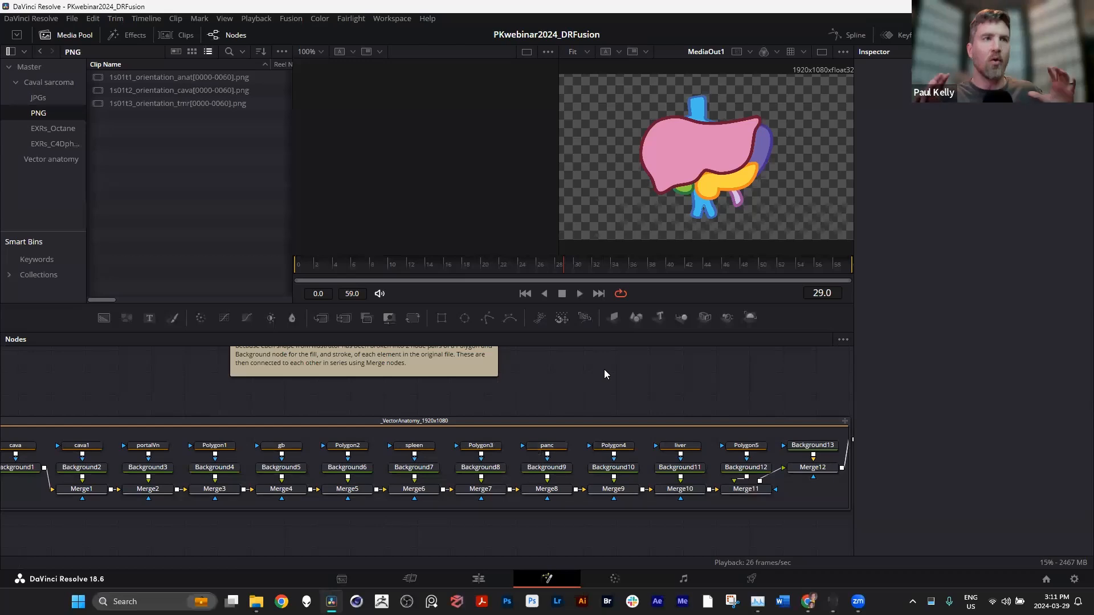
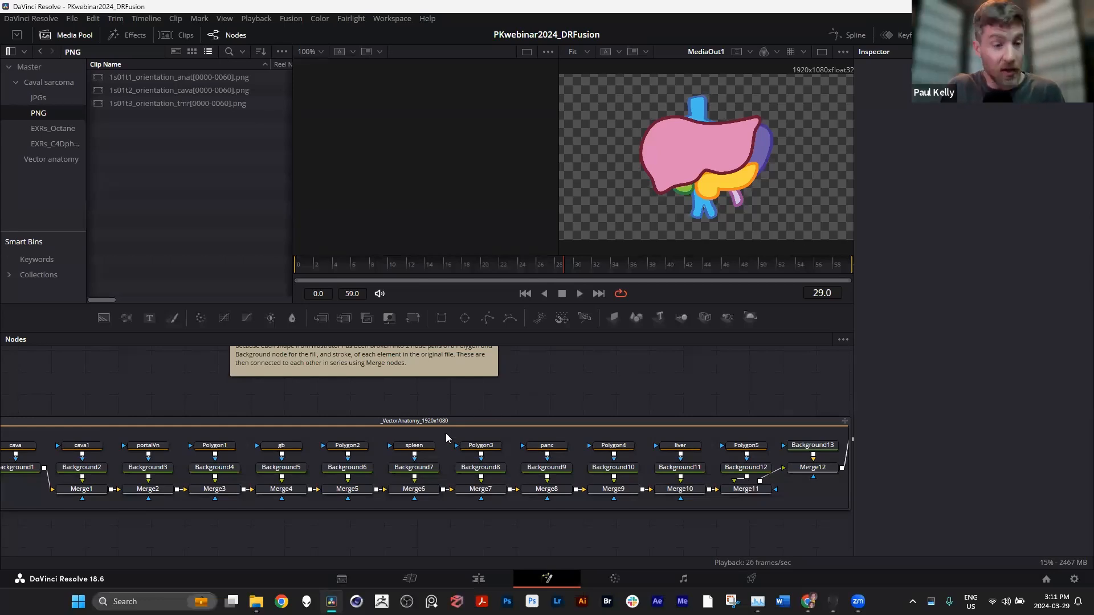
Inspect the cava, cava1 and portalVn polygon nodes and their Background1 to Background3 colour nodes at the start of the group
{"action": "left_click_drag", "start_coordinate": [503, 407], "coordinate": [643, 380]}
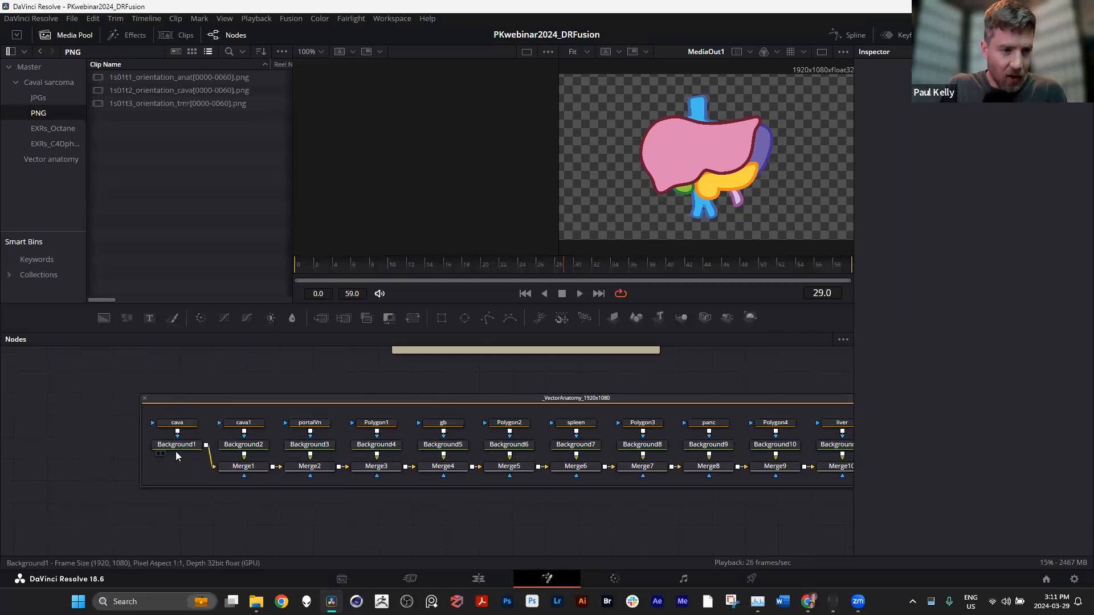
{"action": "left_click", "coordinate": [179, 424]}
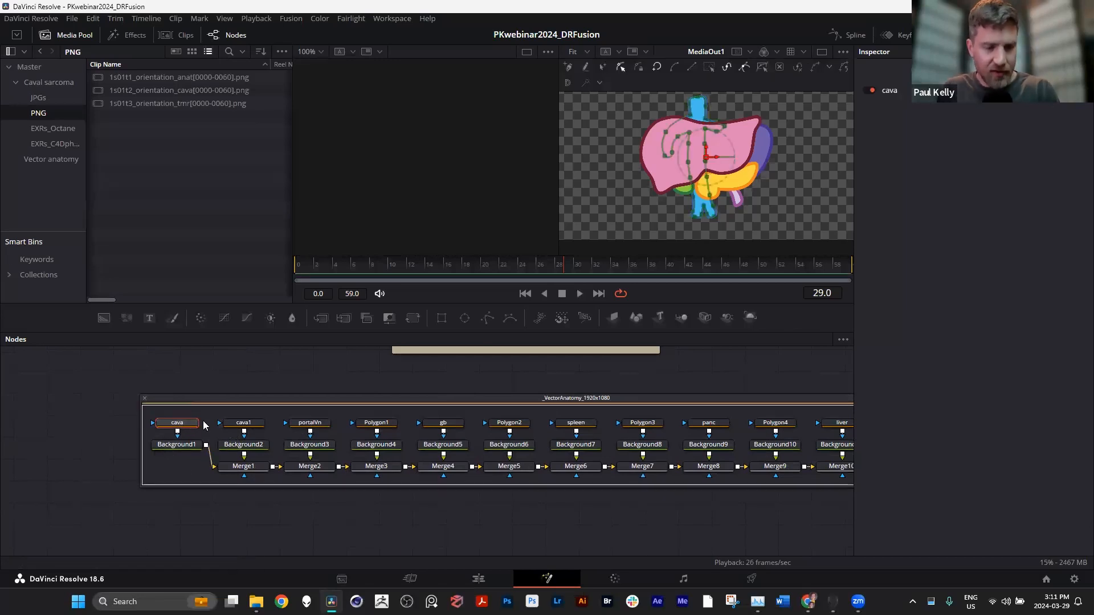
{"action": "left_click", "coordinate": [230, 431]}
{"action": "left_click", "coordinate": [245, 424]}
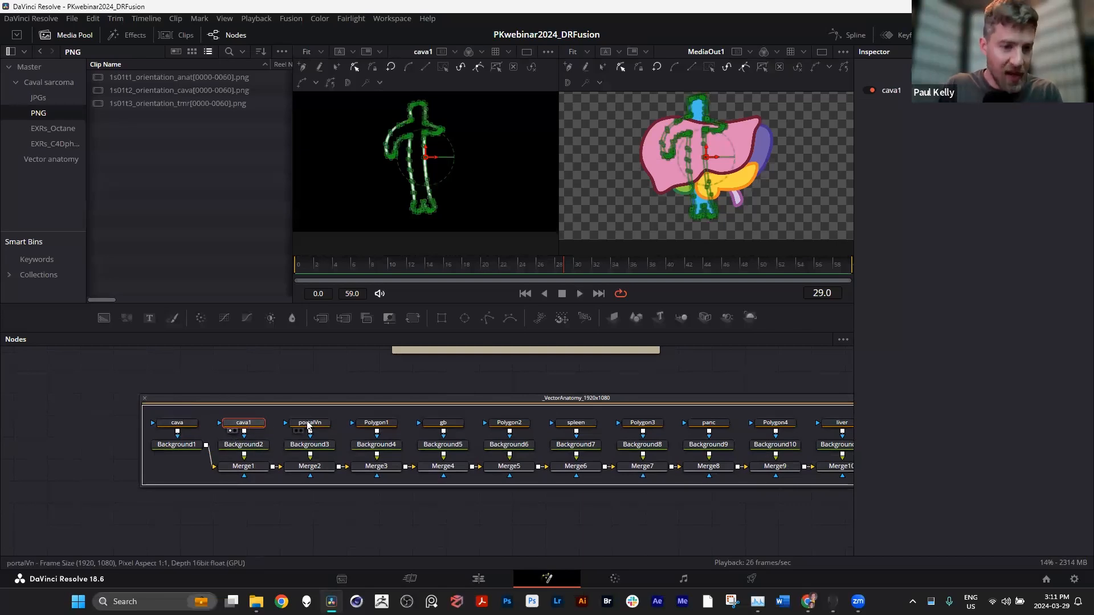
{"action": "left_click", "coordinate": [308, 425]}
{"action": "left_click", "coordinate": [313, 446]}
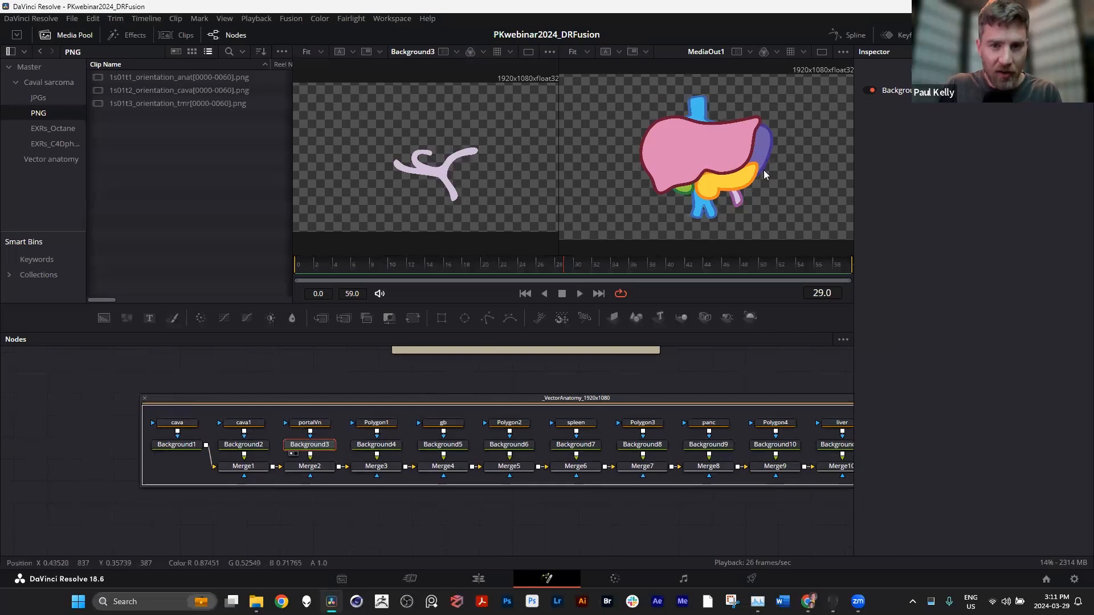
{"action": "left_click", "coordinate": [242, 447]}
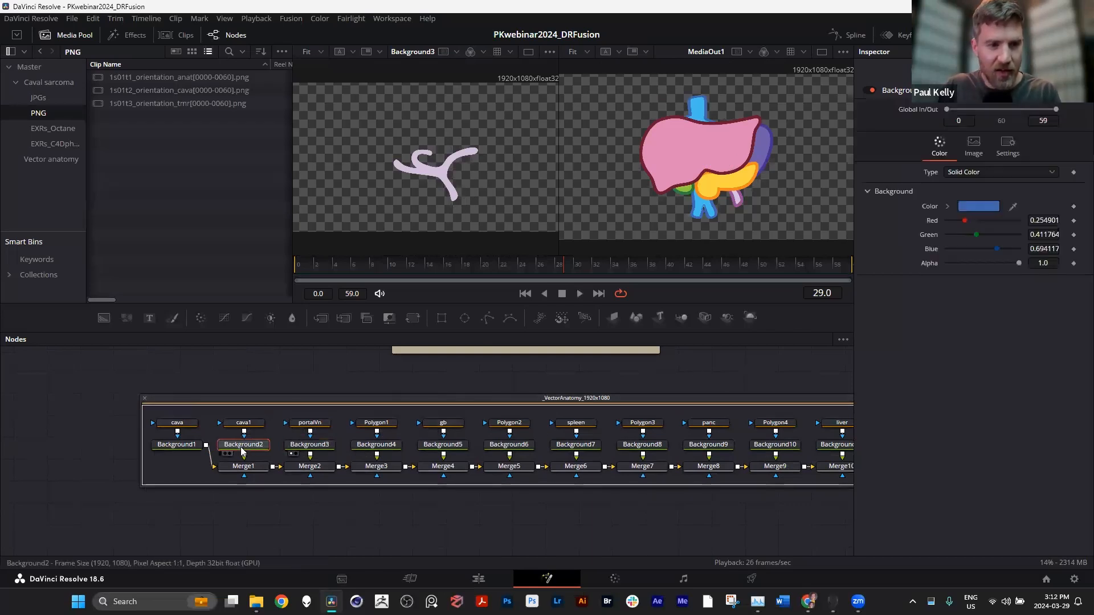
{"action": "left_click", "coordinate": [175, 444]}
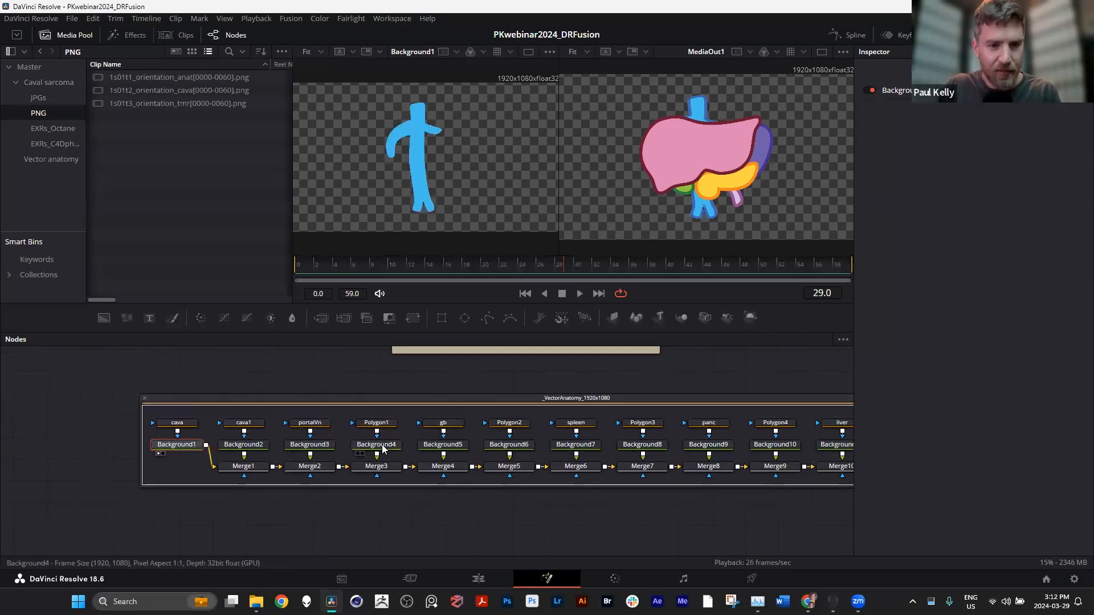
{"action": "left_click", "coordinate": [310, 445]}
Step through the chain from Merge1 to Merge6, previewing how each merge layers the anatomy shapes
{"action": "left_click", "coordinate": [244, 466]}
{"action": "left_click", "coordinate": [309, 466]}
{"action": "left_click", "coordinate": [376, 466]}
{"action": "left_click", "coordinate": [442, 466]}
{"action": "left_click", "coordinate": [508, 466]}
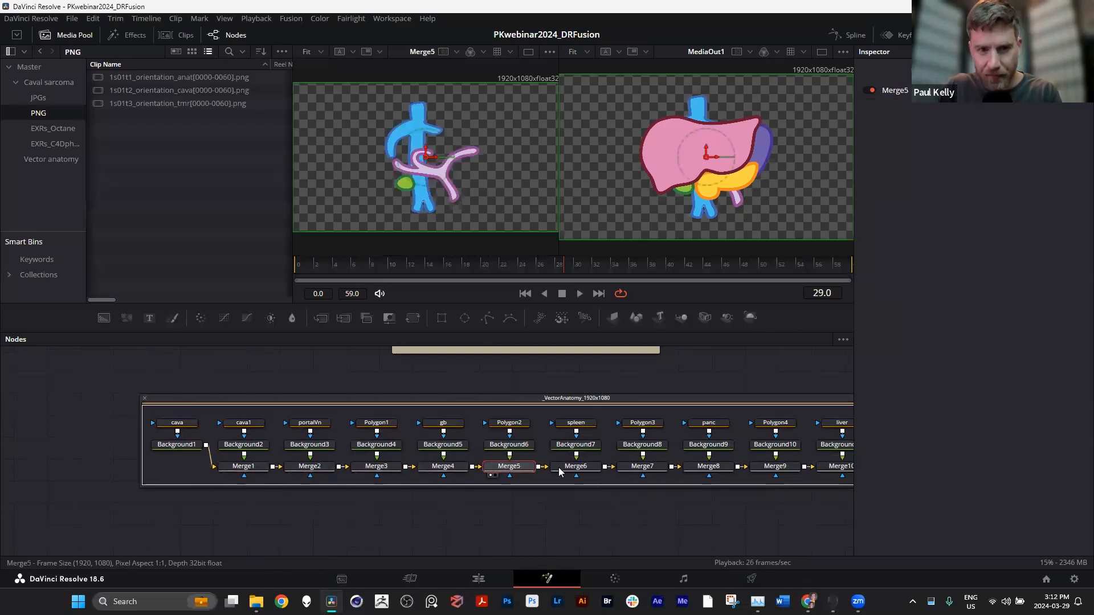
{"action": "left_click", "coordinate": [586, 472]}
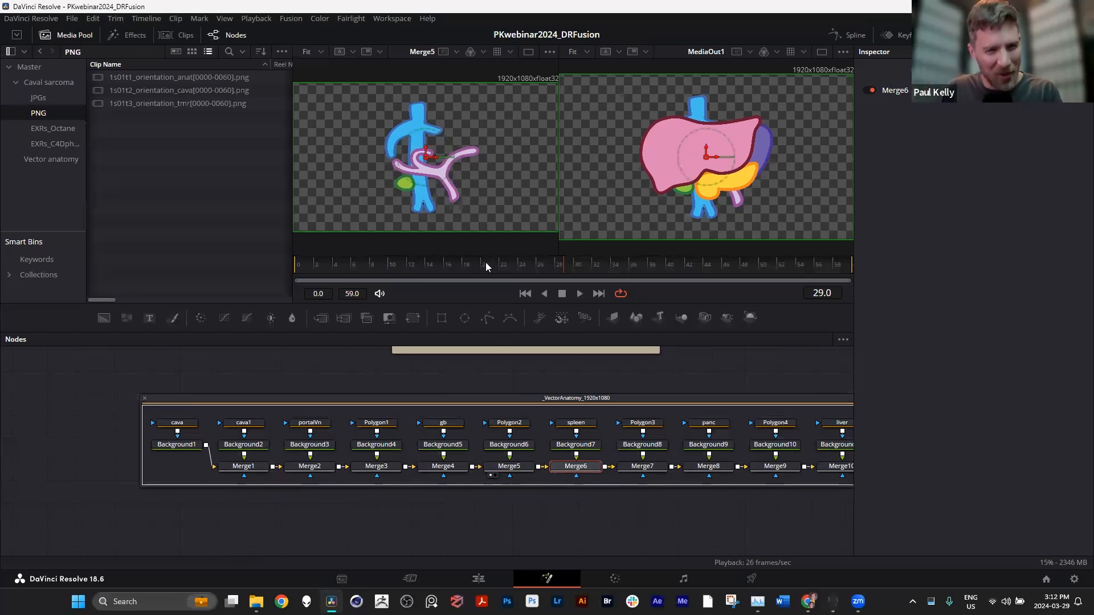
Examine the stroke and fill around the split at the cava's lower end in the Merge5 preview
{"action": "scroll", "coordinate": [448, 175], "scroll_direction": "up", "scroll_amount": 2}
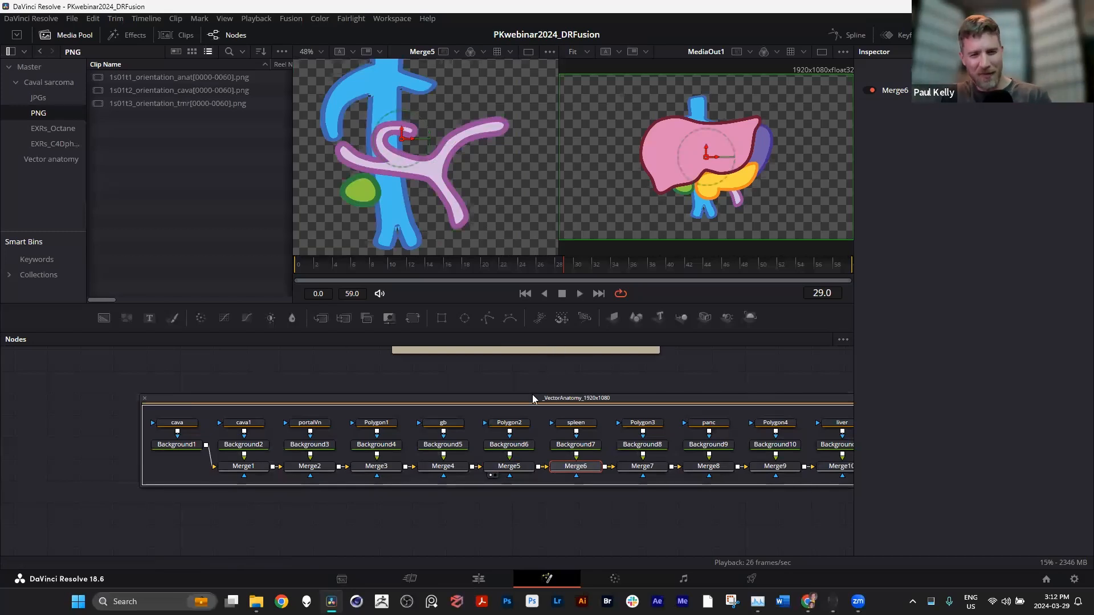
{"action": "left_click_drag", "start_coordinate": [559, 383], "coordinate": [395, 416]}
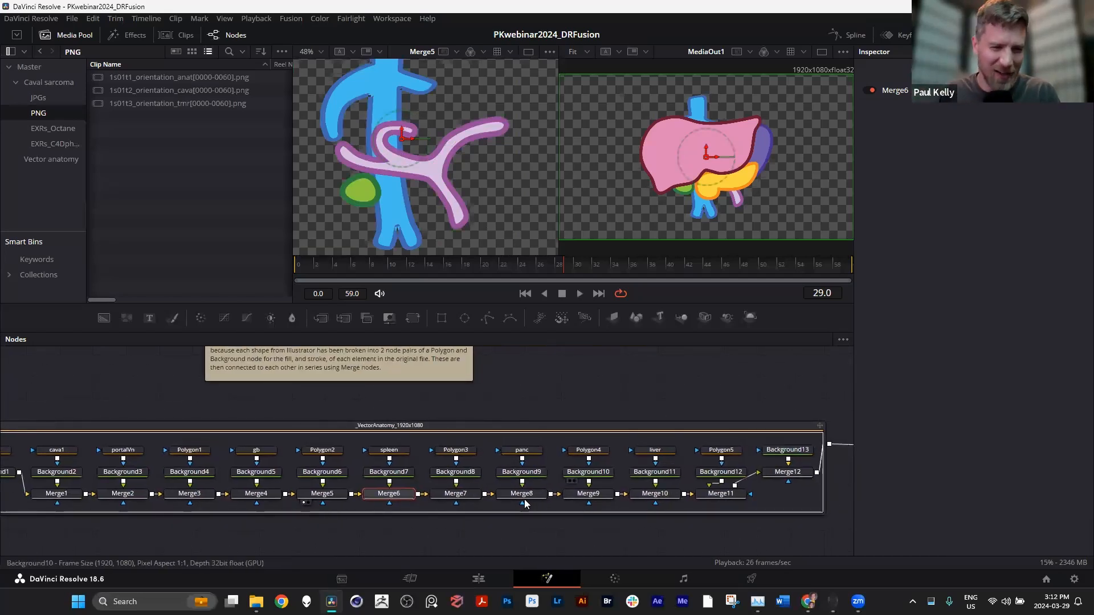
{"action": "scroll", "coordinate": [393, 233], "scroll_direction": "up", "scroll_amount": 10}
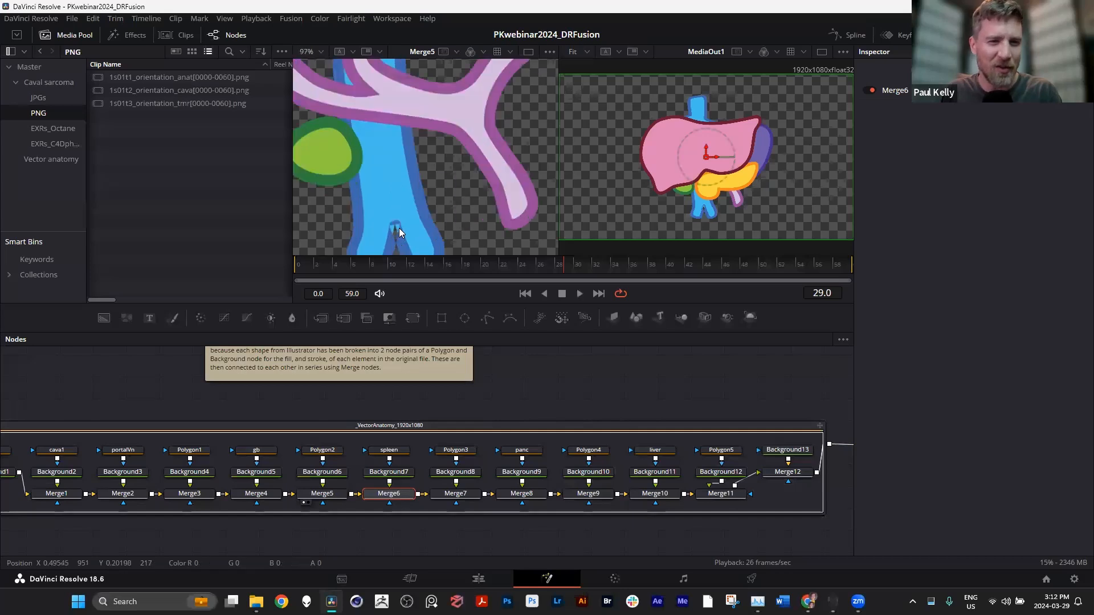
{"action": "left_click_drag", "start_coordinate": [411, 224], "coordinate": [383, 120]}
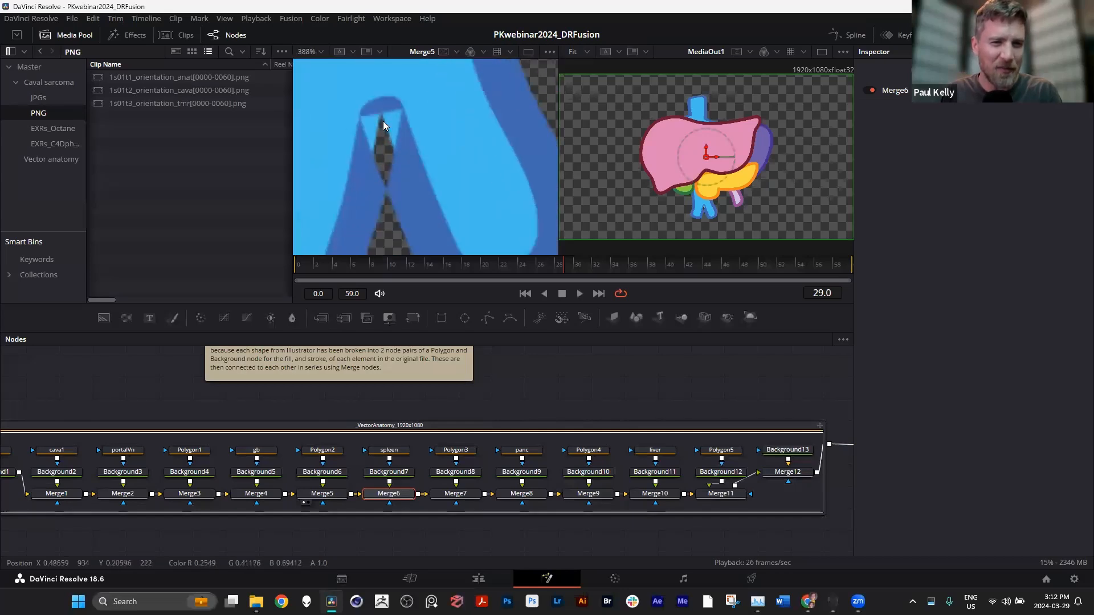
Preview the cava1 and portalVn polygon masks in turn and examine their outlines up close
{"action": "left_click_drag", "start_coordinate": [138, 370], "coordinate": [201, 400]}
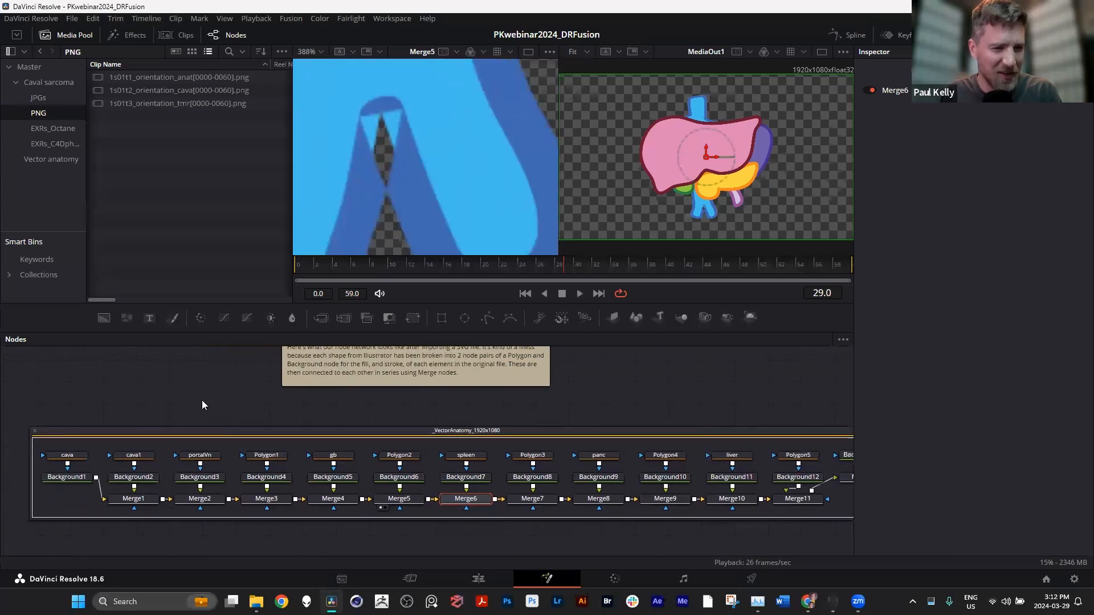
{"action": "left_click", "coordinate": [137, 456]}
{"action": "left_click", "coordinate": [122, 463]}
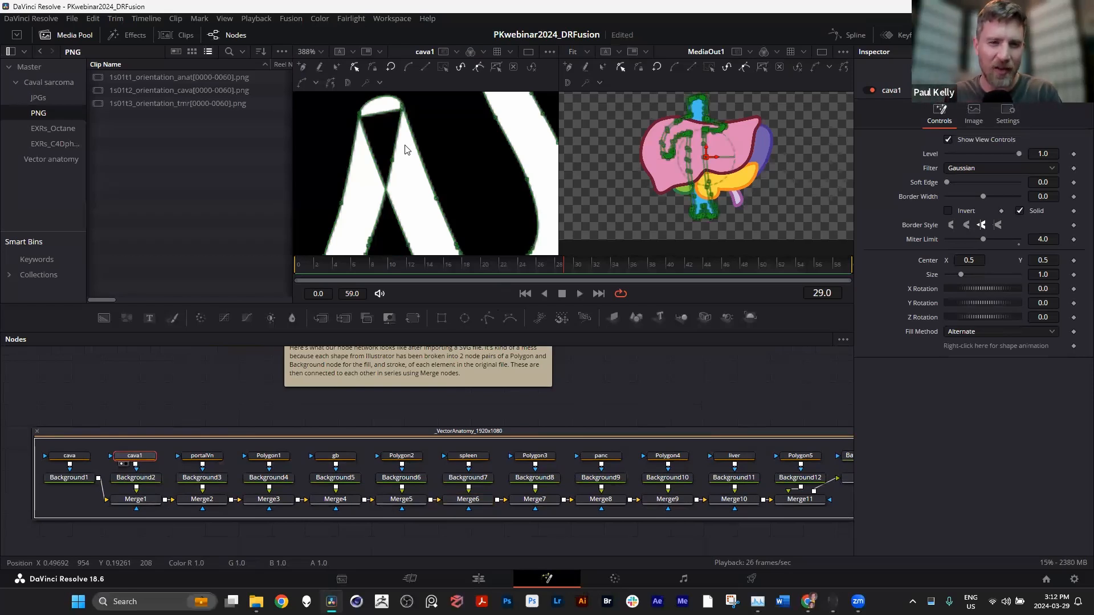
{"action": "left_click", "coordinate": [201, 455]}
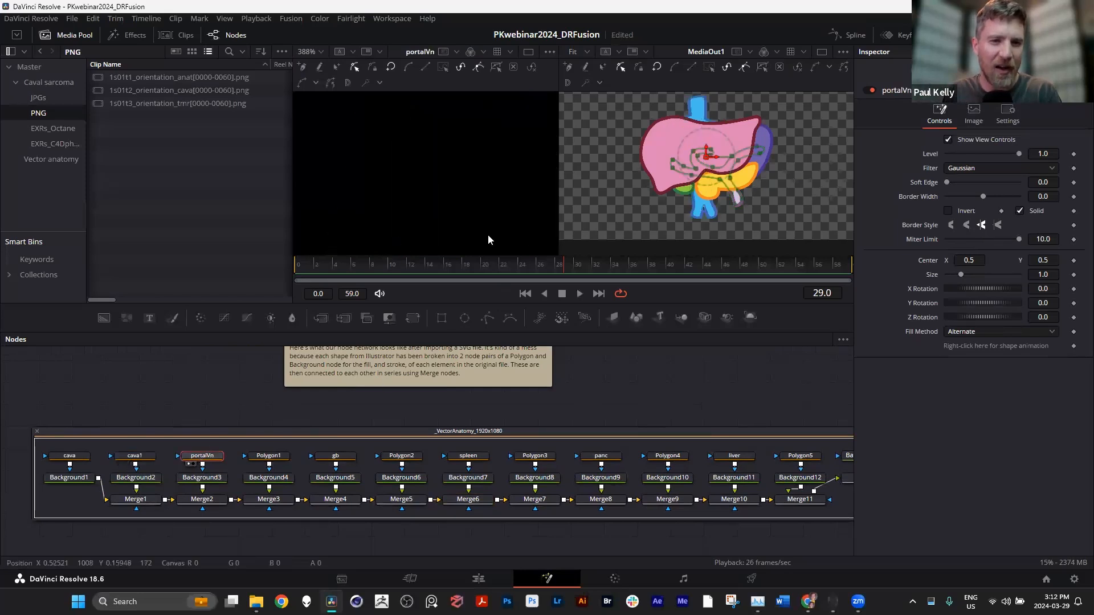
{"action": "scroll", "coordinate": [441, 173], "scroll_direction": "down", "scroll_amount": 8}
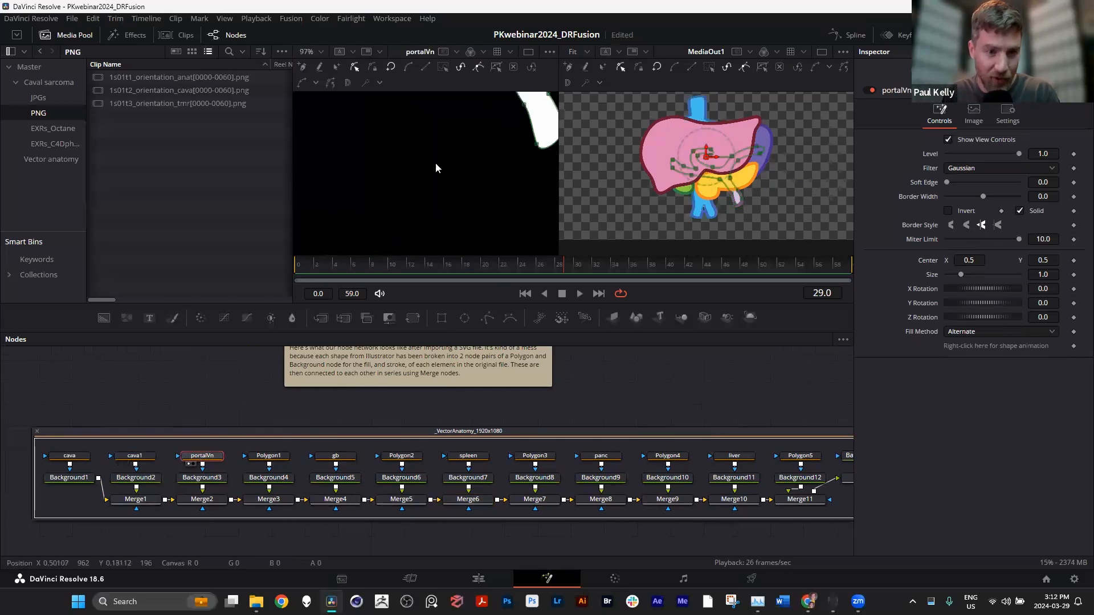
{"action": "scroll", "coordinate": [504, 132], "scroll_direction": "up", "scroll_amount": 4}
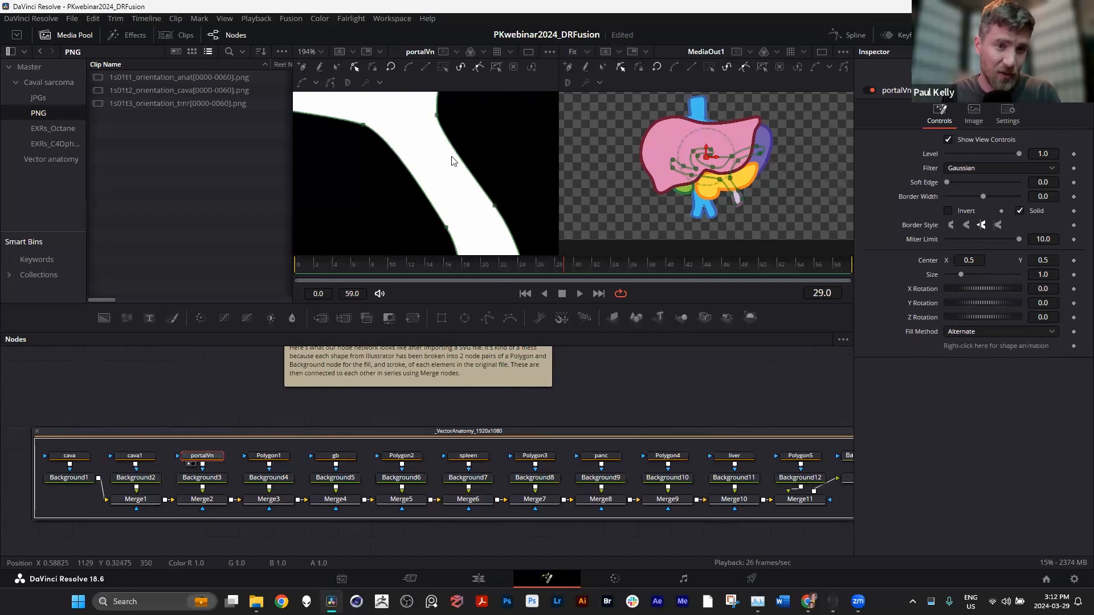
{"action": "left_click", "coordinate": [132, 456]}
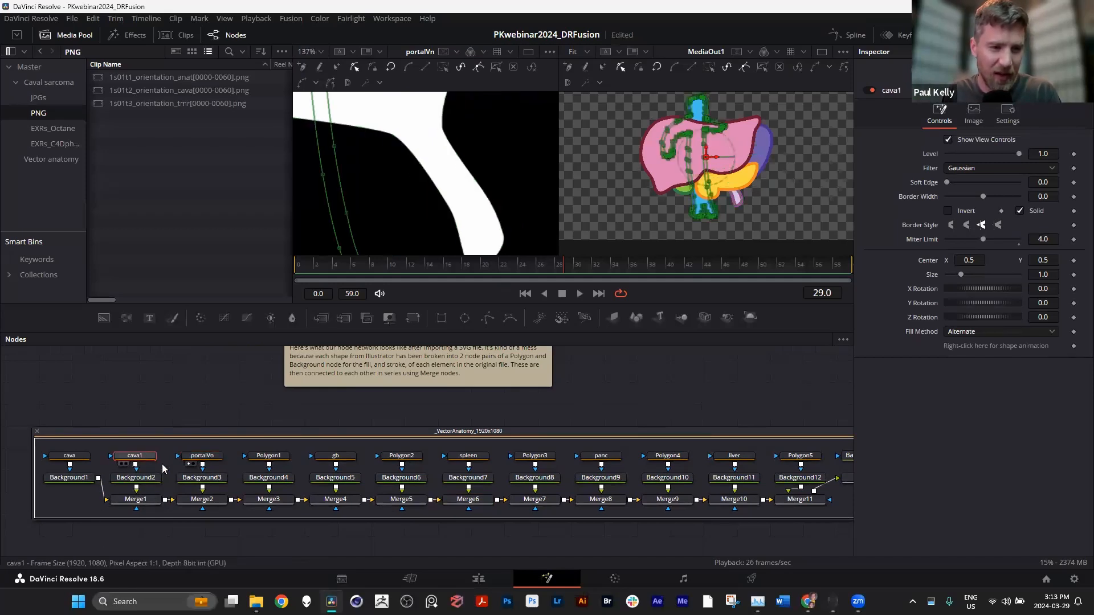
{"action": "key", "text": "1"}
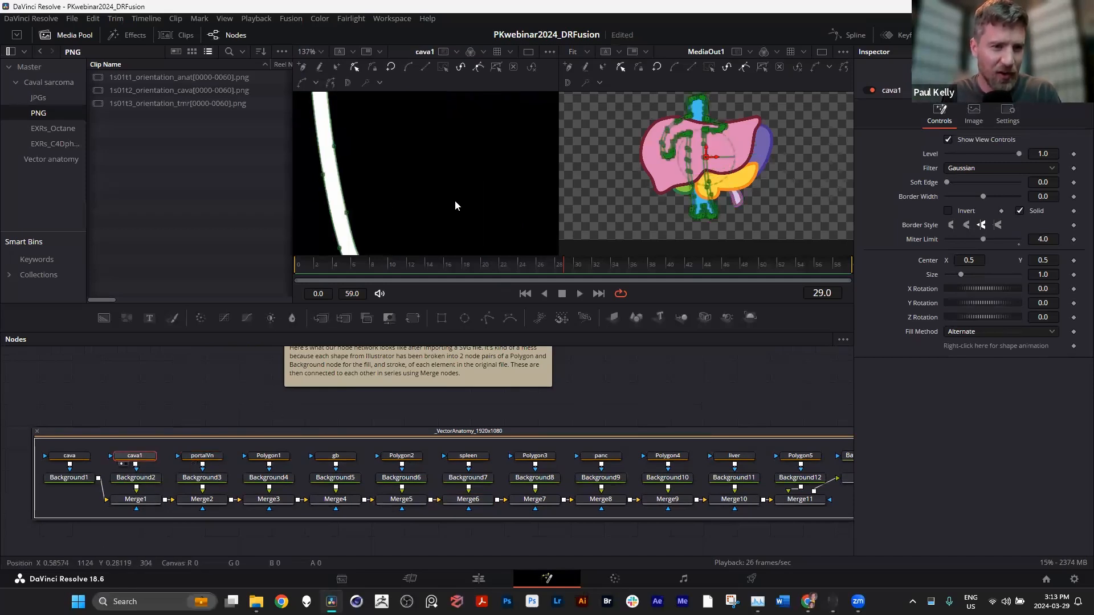
{"action": "scroll", "coordinate": [455, 200], "scroll_direction": "down", "scroll_amount": 4}
{"action": "scroll", "coordinate": [370, 174], "scroll_direction": "up", "scroll_amount": 4}
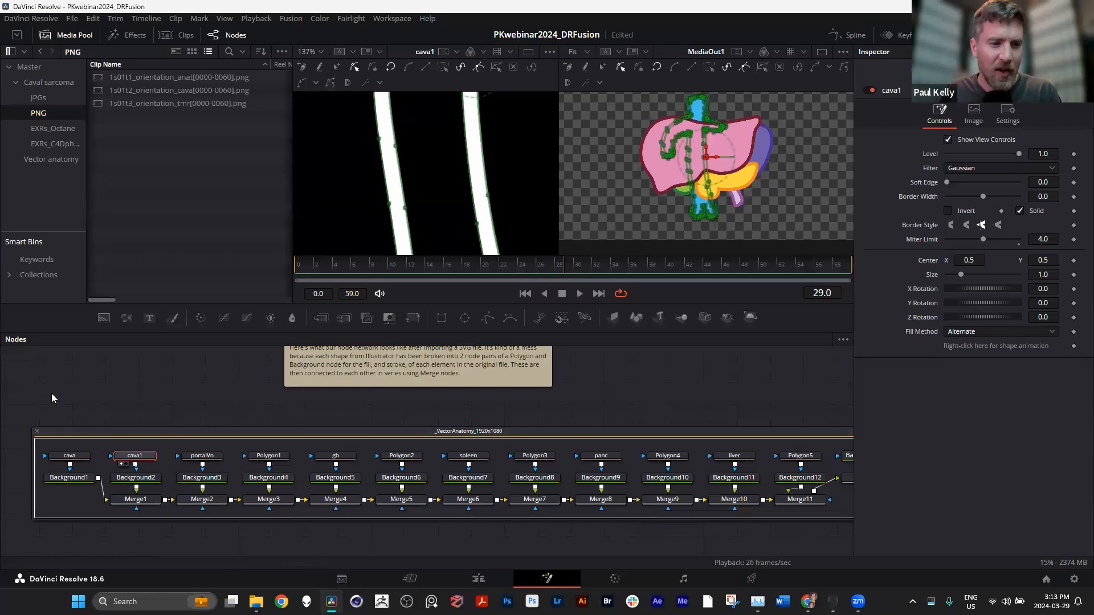
Go to 00:00:03:00 on the Vector anatomy timeline and open the VectorAnatomy clip's node composition at its Cava section
{"action": "left_click", "coordinate": [69, 429]}
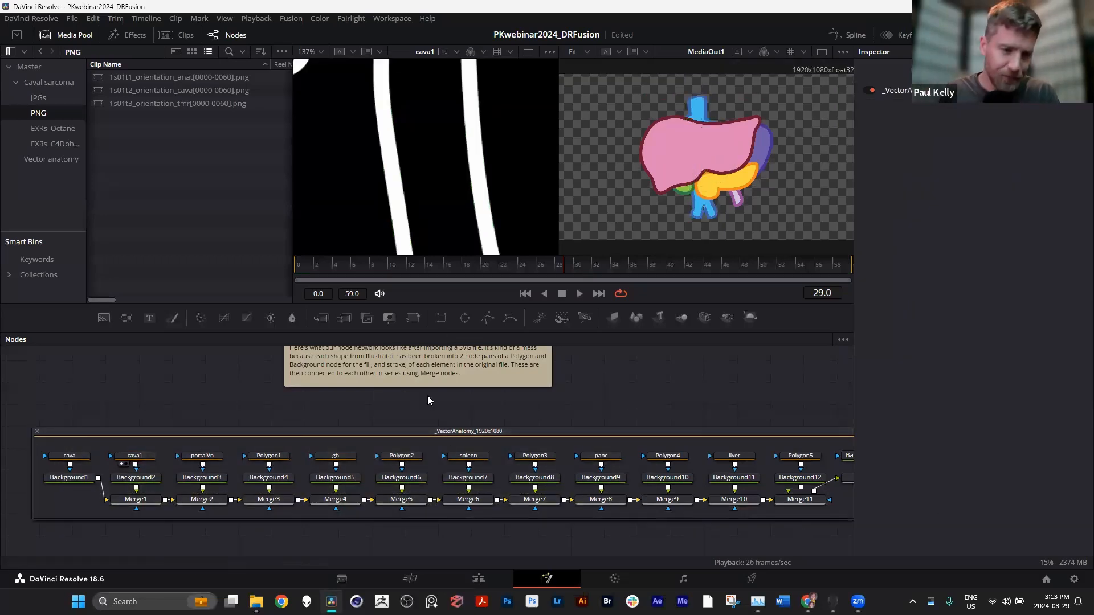
{"action": "left_click", "coordinate": [486, 578]}
{"action": "left_click", "coordinate": [559, 341]}
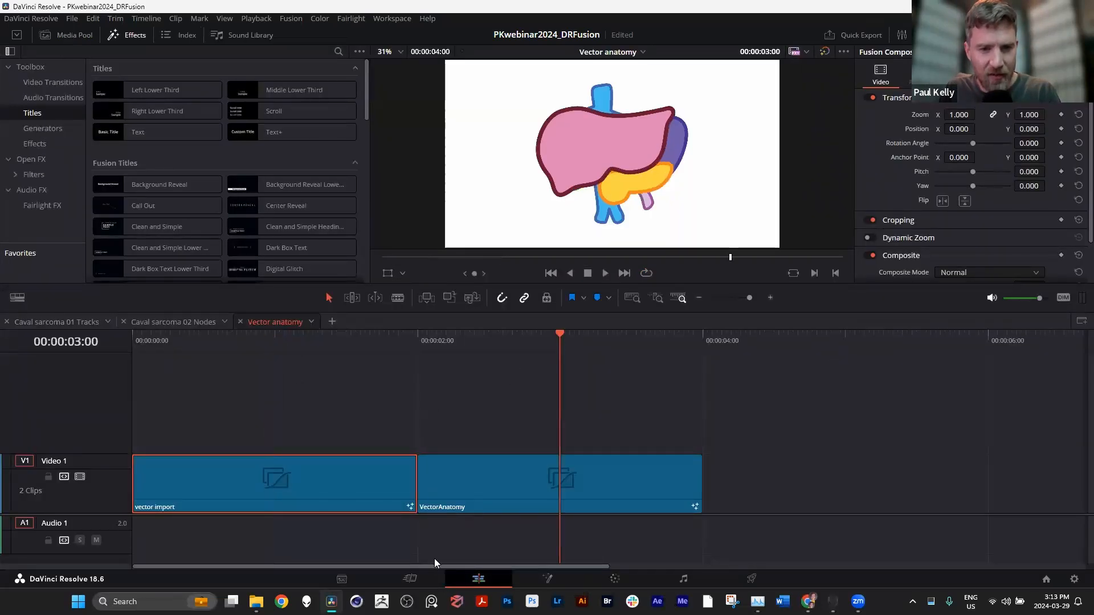
{"action": "left_click", "coordinate": [511, 489]}
{"action": "left_click", "coordinate": [547, 579]}
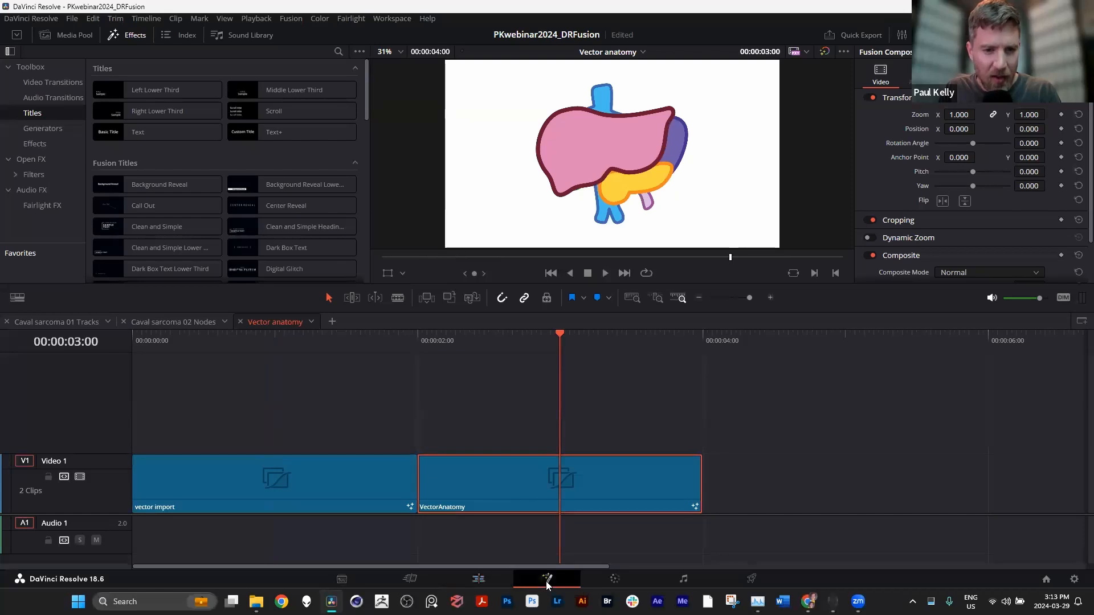
{"action": "scroll", "coordinate": [380, 426], "scroll_direction": "left", "scroll_amount": 10}
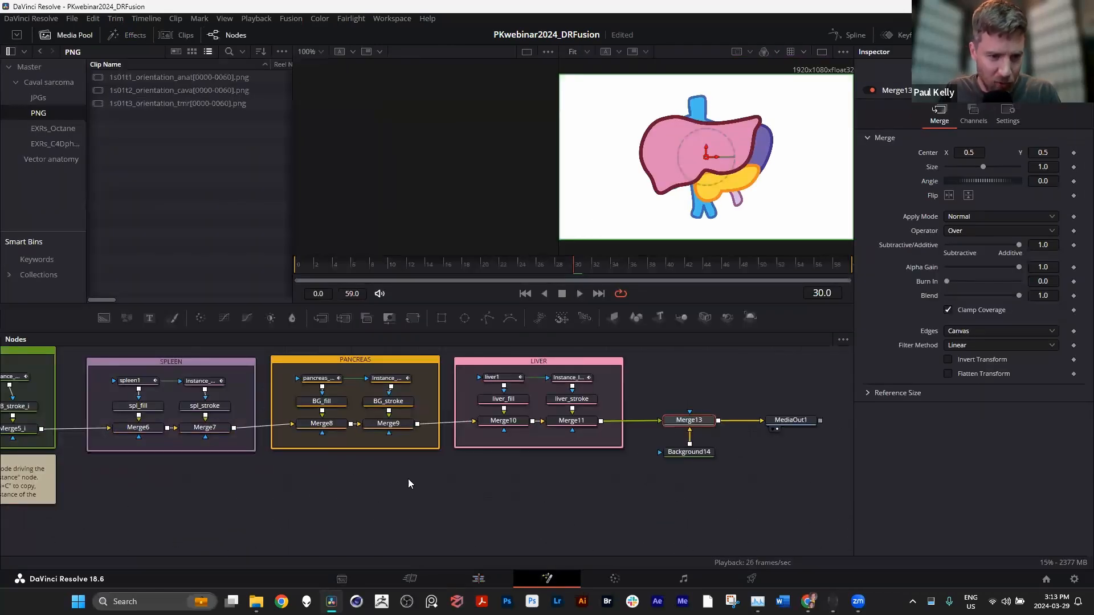
{"action": "scroll", "coordinate": [328, 486], "scroll_direction": "left", "scroll_amount": 6}
{"action": "scroll", "coordinate": [700, 517], "scroll_direction": "left", "scroll_amount": 12}
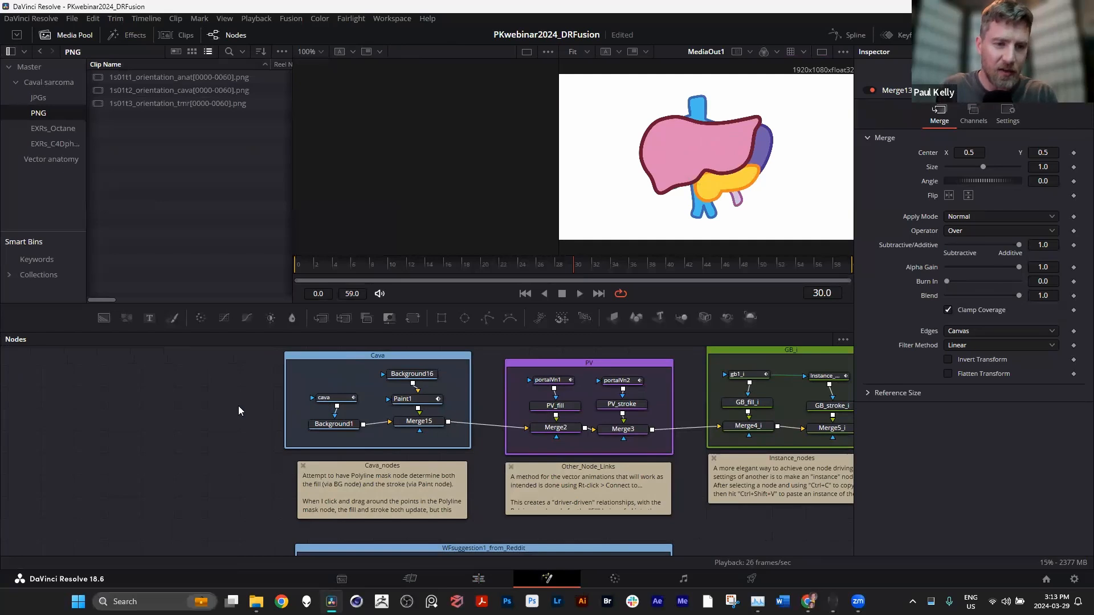
Copy the cava and Background1 node pair and paste it into the empty area beside the Cava underlay
{"action": "scroll", "coordinate": [257, 406], "scroll_direction": "up", "scroll_amount": 3}
{"action": "scroll", "coordinate": [257, 405], "scroll_direction": "left", "scroll_amount": 2}
{"action": "left_click_drag", "start_coordinate": [335, 417], "coordinate": [386, 484]}
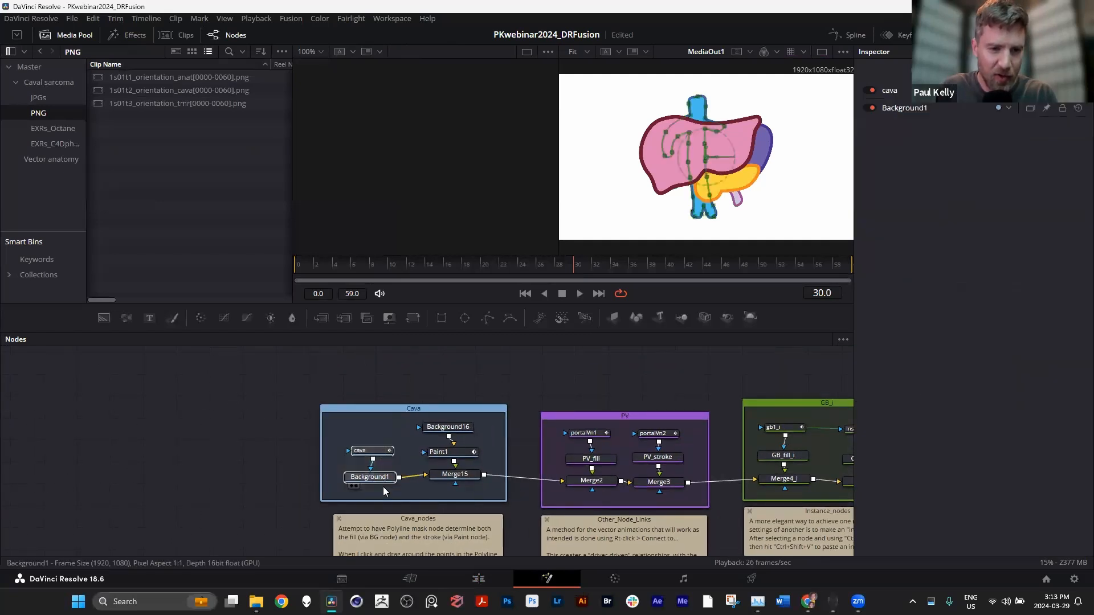
{"action": "key", "text": "ctrl+c"}
{"action": "left_click", "coordinate": [205, 457]}
{"action": "key", "text": "ctrl+v"}
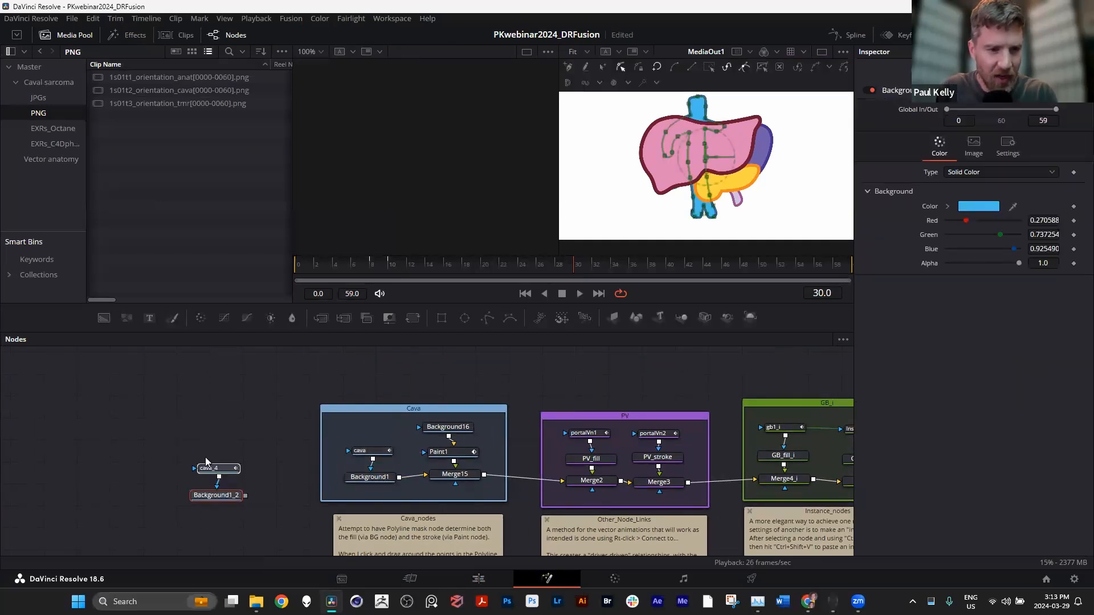
Try grouping the pasted cava_4 and Background1_2 nodes and repositioning cava_4 inside the opened group
{"action": "scroll", "coordinate": [362, 432], "scroll_direction": "left", "scroll_amount": 2}
{"action": "scroll", "coordinate": [264, 419], "scroll_direction": "up", "scroll_amount": 3}
{"action": "left_click_drag", "start_coordinate": [361, 502], "coordinate": [251, 469]}
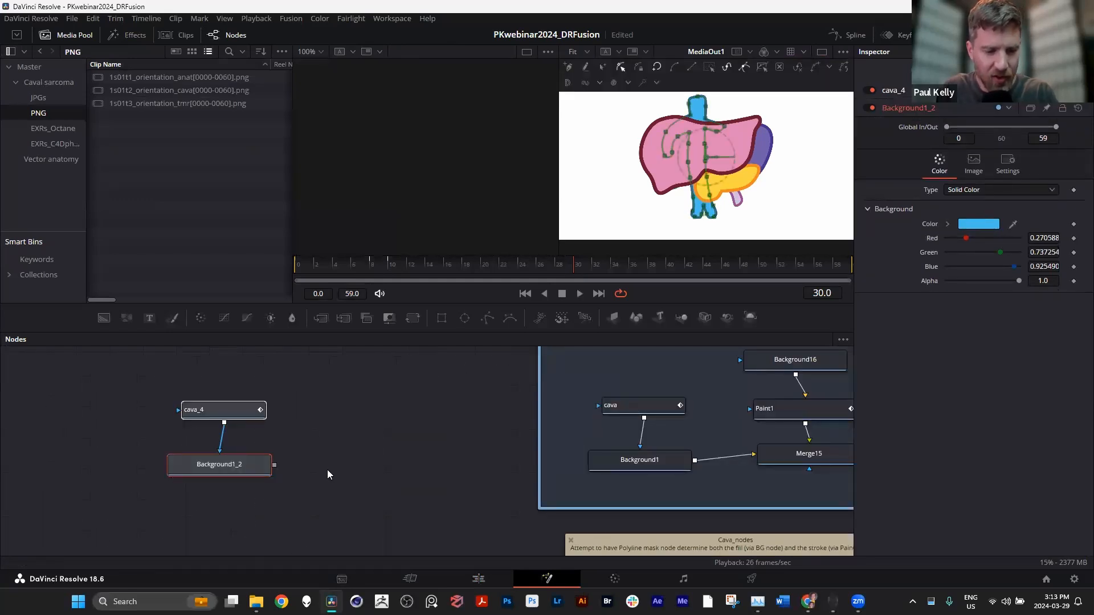
{"action": "key", "text": "ctrl+g"}
{"action": "double_click", "coordinate": [234, 396]}
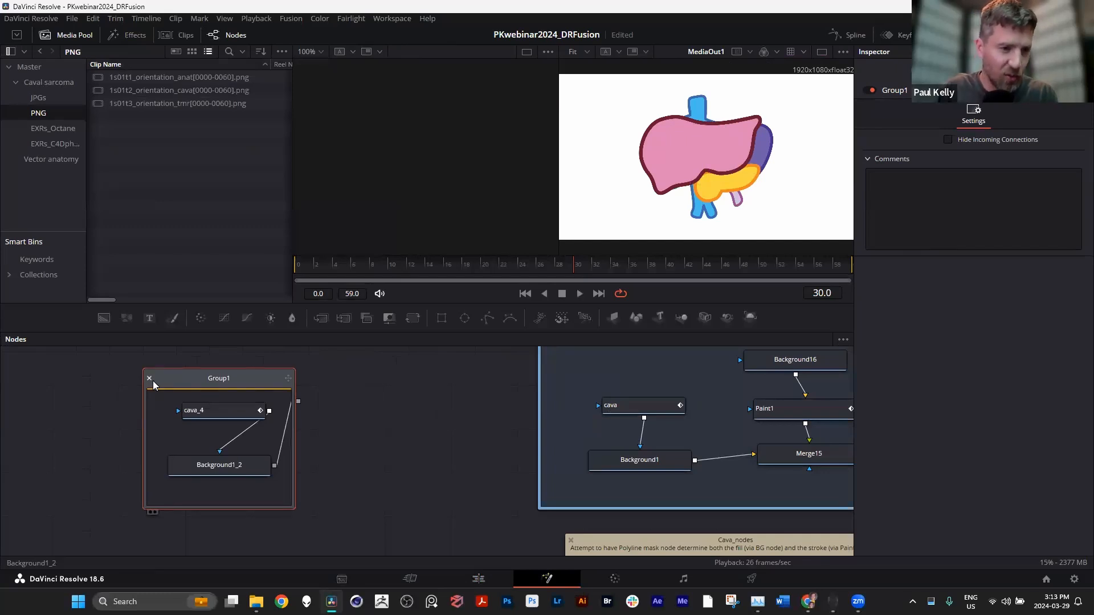
{"action": "left_click_drag", "start_coordinate": [236, 416], "coordinate": [209, 417]}
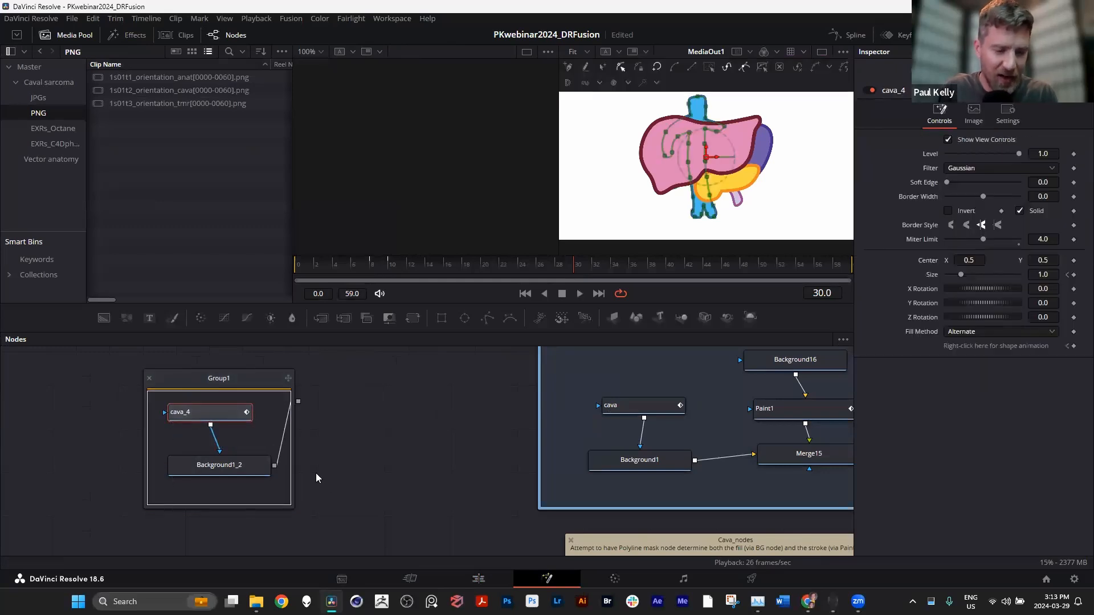
{"action": "key", "text": "ctrl+z"}
{"action": "key", "text": "ctrl+z"}
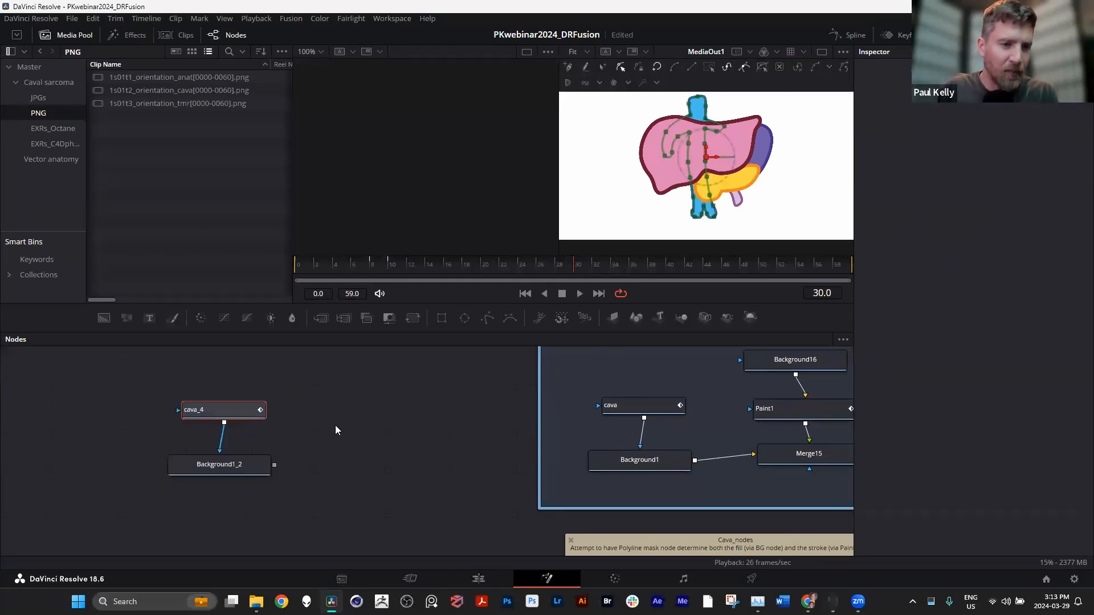
Add an Underlay around the pasted cava_4 and Background1_2 nodes
{"action": "left_click_drag", "start_coordinate": [201, 380], "coordinate": [291, 490]}
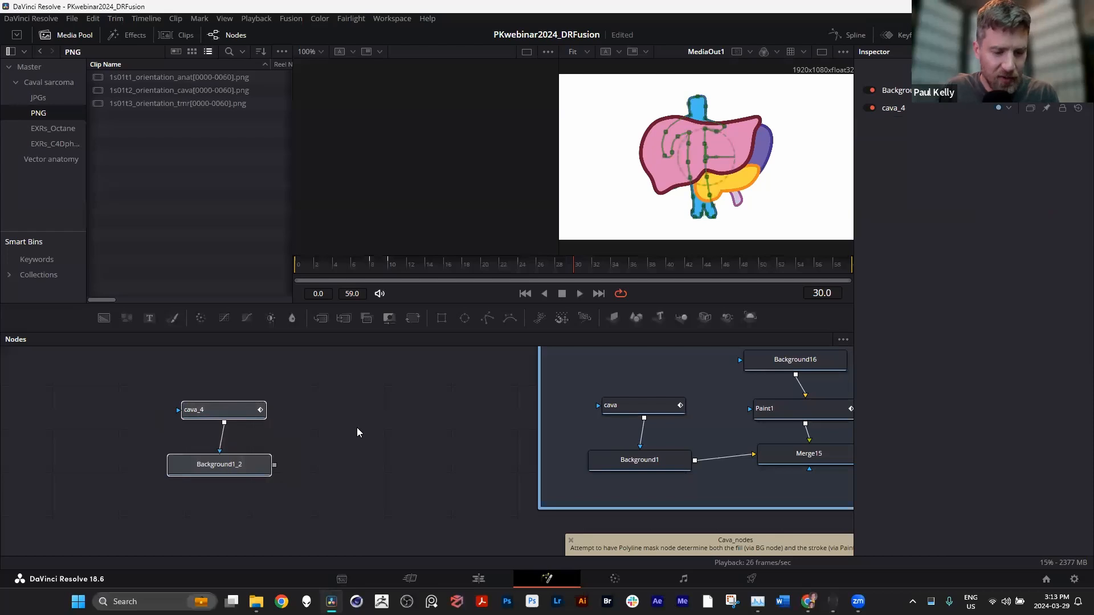
{"action": "key", "text": "shift+space"}
{"action": "type", "text": "trans"}
{"action": "key", "text": "BackSpace"}
{"action": "key", "text": "BackSpace"}
{"action": "key", "text": "BackSpace"}
{"action": "key", "text": "BackSpace"}
{"action": "key", "text": "BackSpace"}
{"action": "type", "text": "under"}
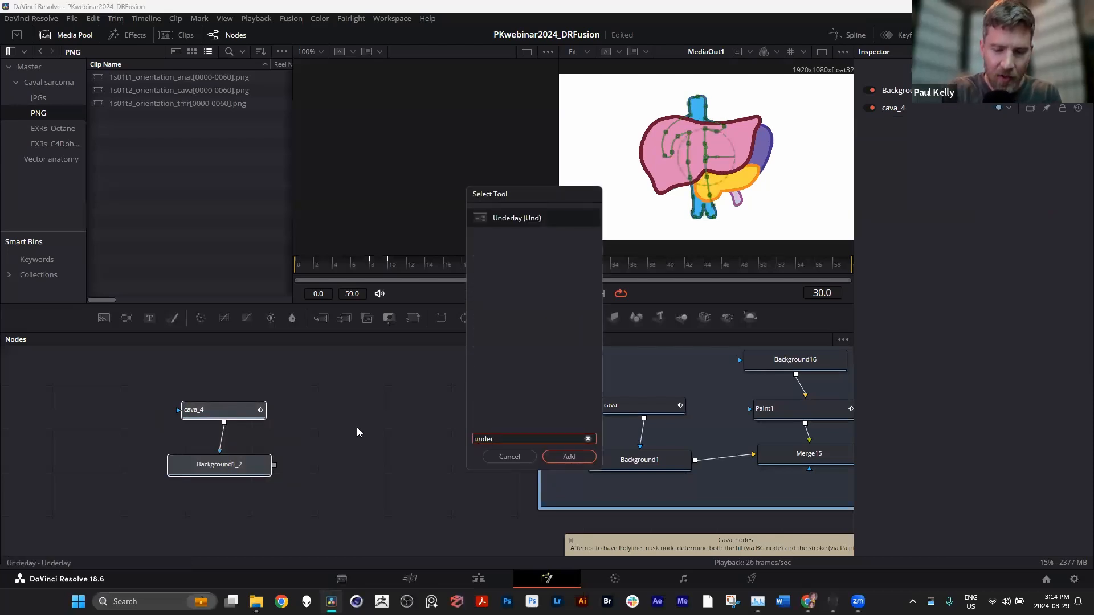
{"action": "key", "text": "Return"}
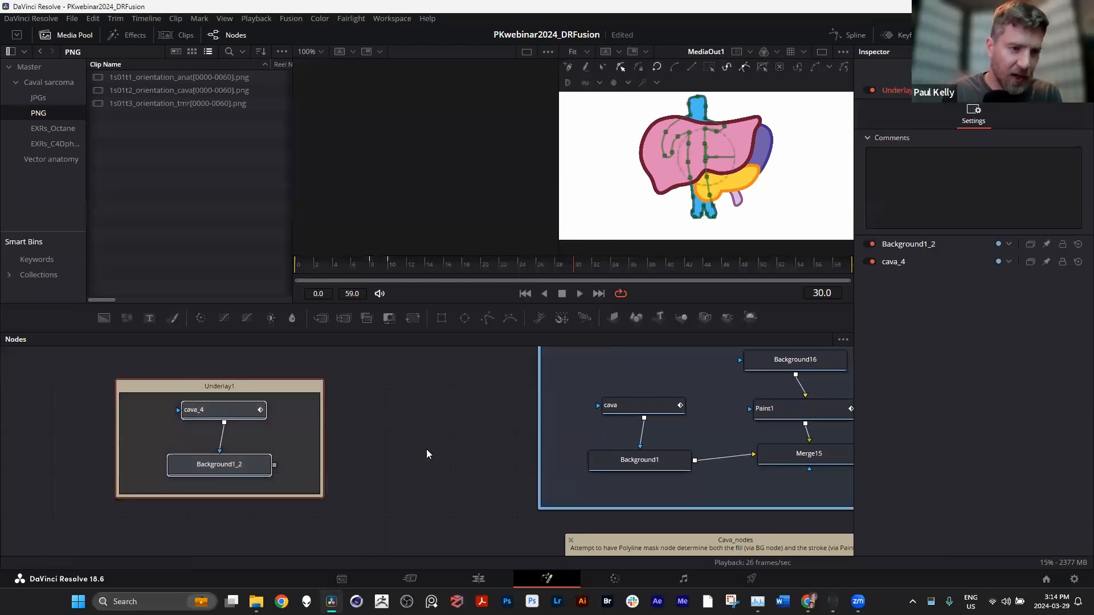
Move the new underlay around together with its two nodes and set its color to purple
{"action": "left_click_drag", "start_coordinate": [247, 386], "coordinate": [211, 389]}
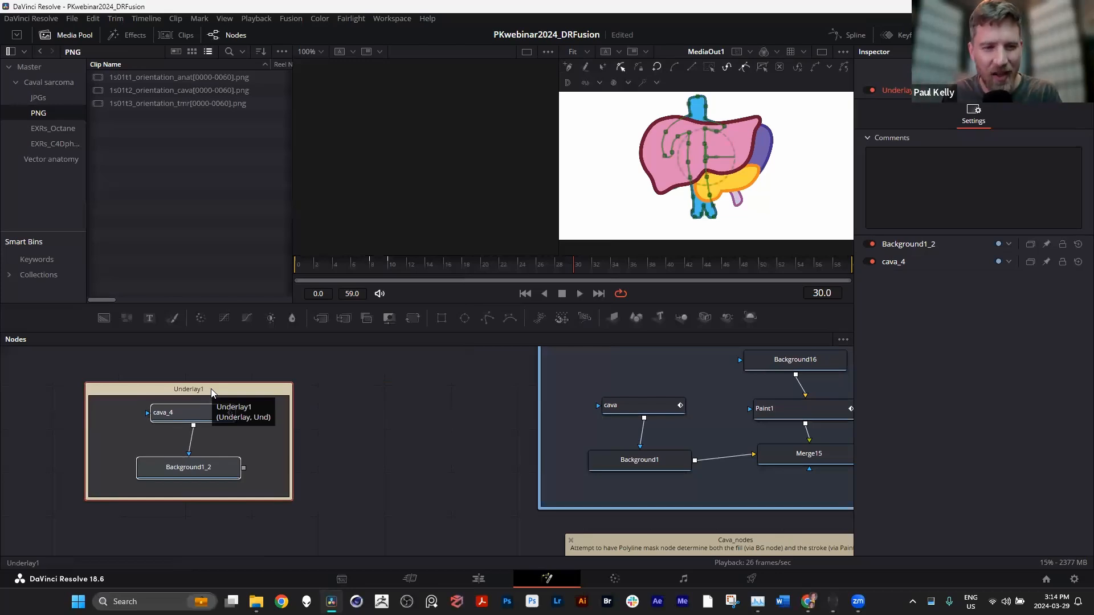
{"action": "left_click_drag", "start_coordinate": [223, 389], "coordinate": [249, 379]}
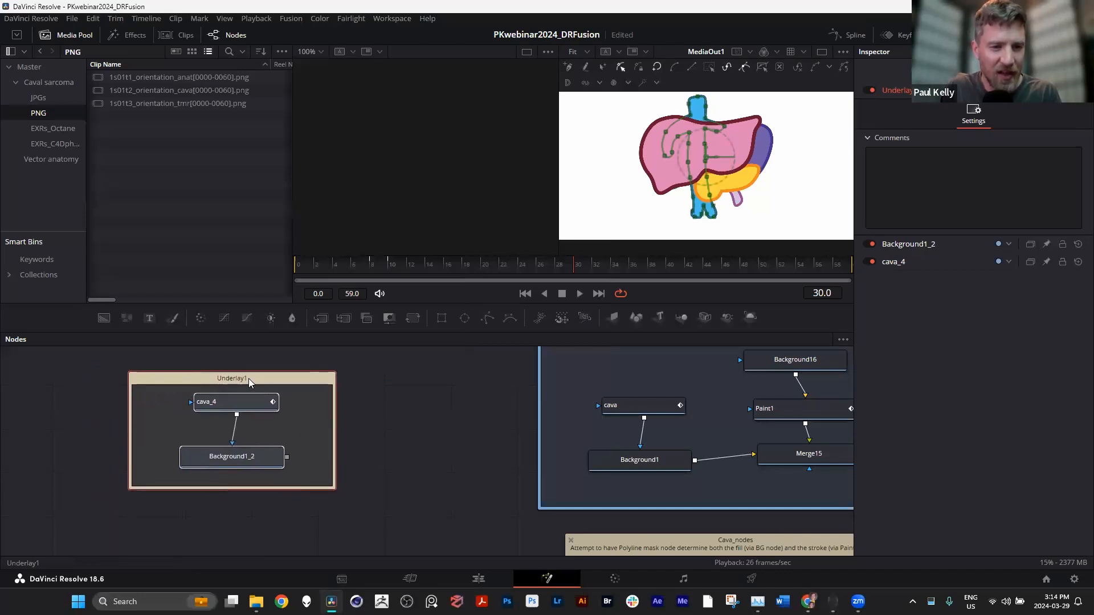
{"action": "right_click", "coordinate": [256, 377]}
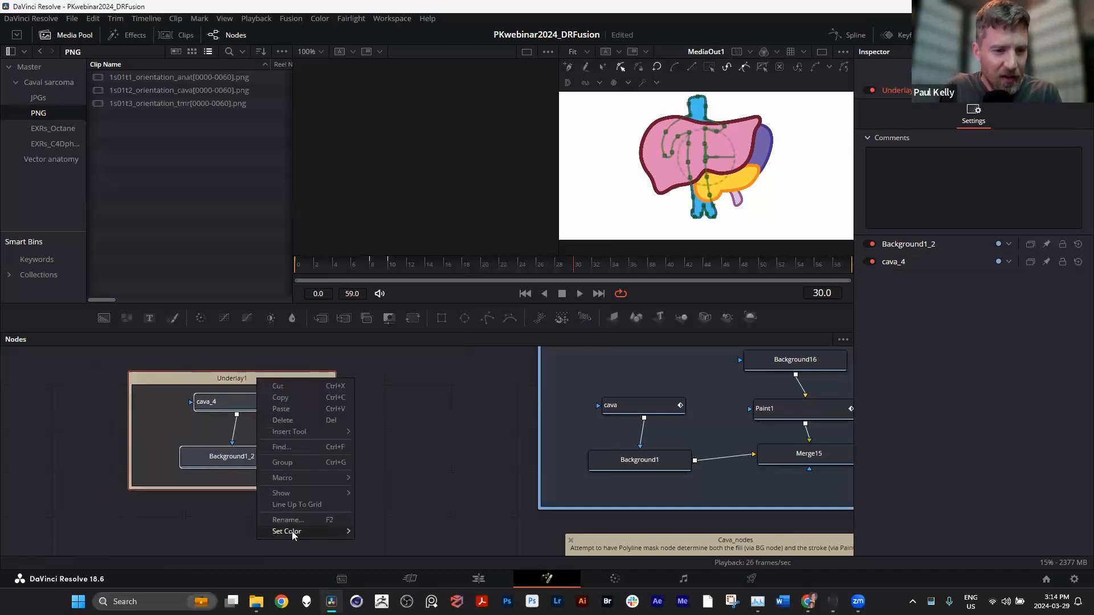
{"action": "mouse_move", "coordinate": [292, 531]}
{"action": "left_click", "coordinate": [401, 542]}
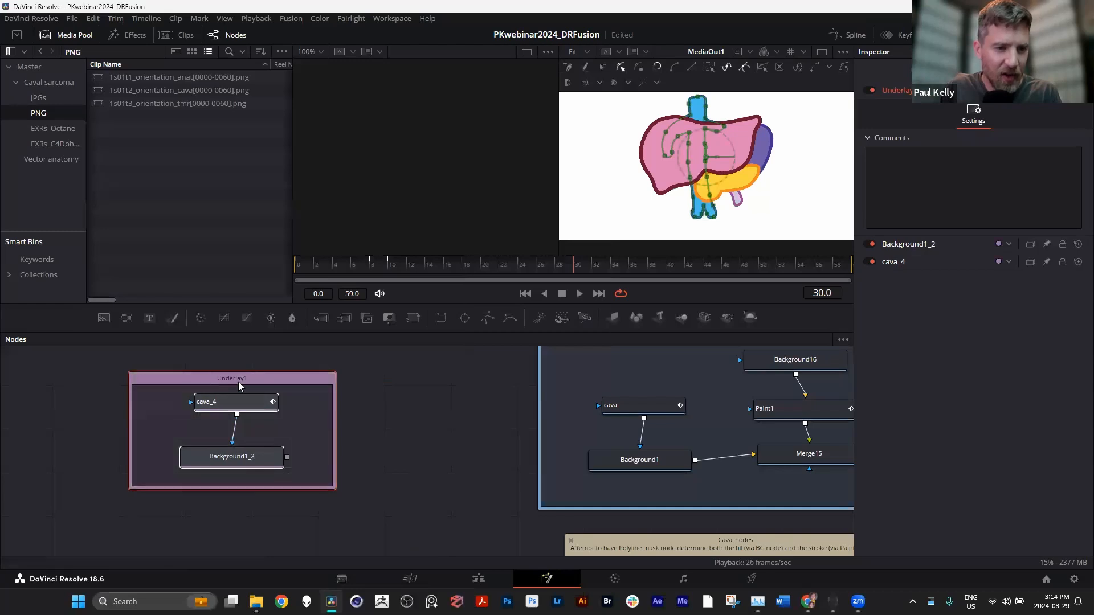
Try moving the cava_4 node on its own out of the purple underlay
{"action": "left_click_drag", "start_coordinate": [259, 460], "coordinate": [315, 466]}
{"action": "left_click", "coordinate": [314, 466]}
{"action": "left_click", "coordinate": [254, 408]}
{"action": "left_click_drag", "start_coordinate": [197, 405], "coordinate": [123, 406]}
{"action": "left_click_drag", "start_coordinate": [248, 418], "coordinate": [485, 417]}
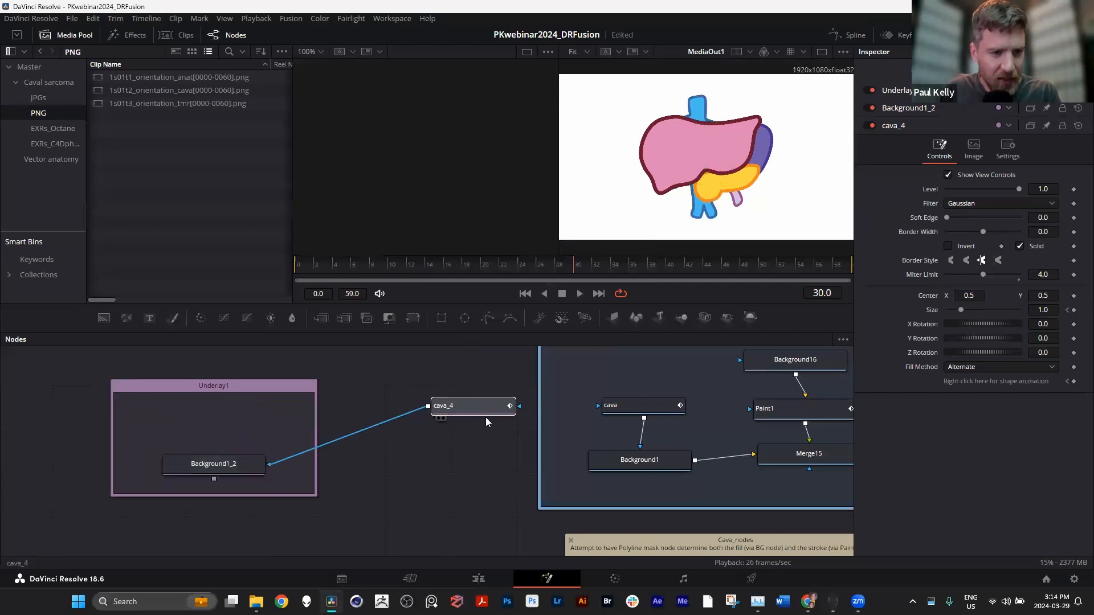
{"action": "key", "text": "ctrl+z"}
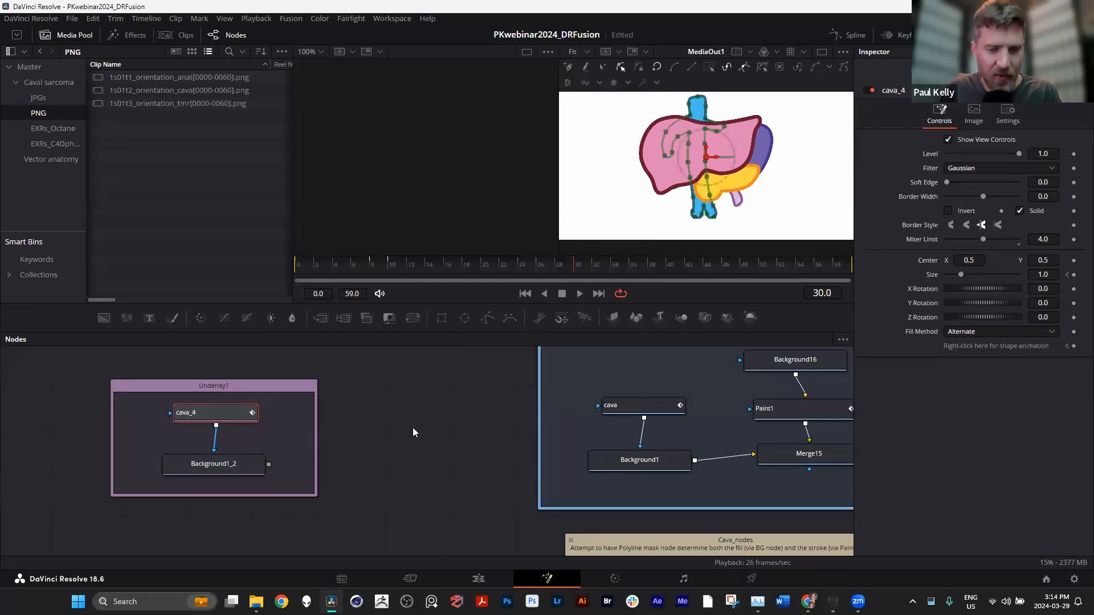
Delete the purple underlay together with the cava_4 and Background1_2 nodes inside it
{"action": "scroll", "coordinate": [411, 428], "scroll_direction": "down", "scroll_amount": 3}
{"action": "mouse_move", "coordinate": [217, 392]}
{"action": "left_mouse_down"}
{"action": "mouse_move", "coordinate": [376, 483]}
{"action": "mouse_move", "coordinate": [215, 374]}
{"action": "left_mouse_up"}
{"action": "key", "text": "Delete"}
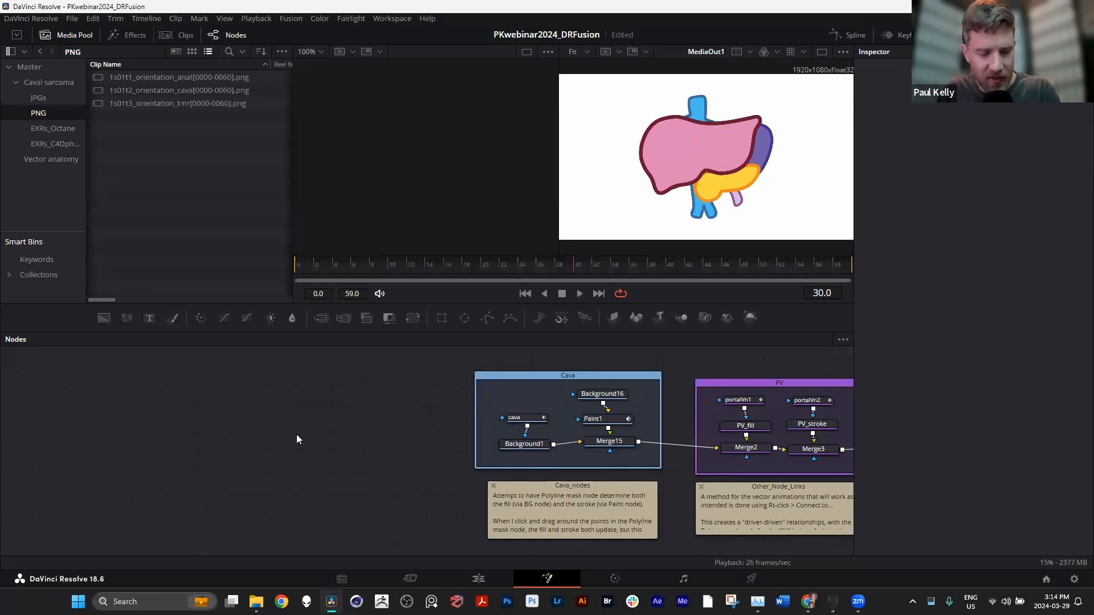
Look over the color-coded organ underlays and preview the cava mask and its Background1 fill in the Cava section
{"action": "scroll", "coordinate": [165, 450], "scroll_direction": "right", "scroll_amount": 5}
{"action": "scroll", "coordinate": [273, 403], "scroll_direction": "up", "scroll_amount": 3}
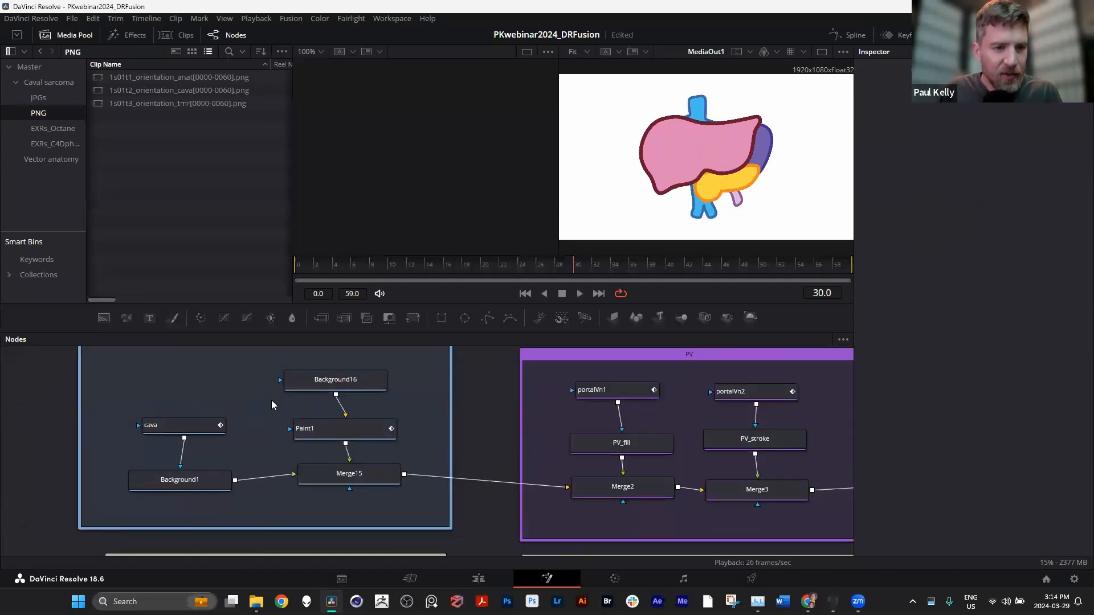
{"action": "scroll", "coordinate": [272, 402], "scroll_direction": "down", "scroll_amount": 1}
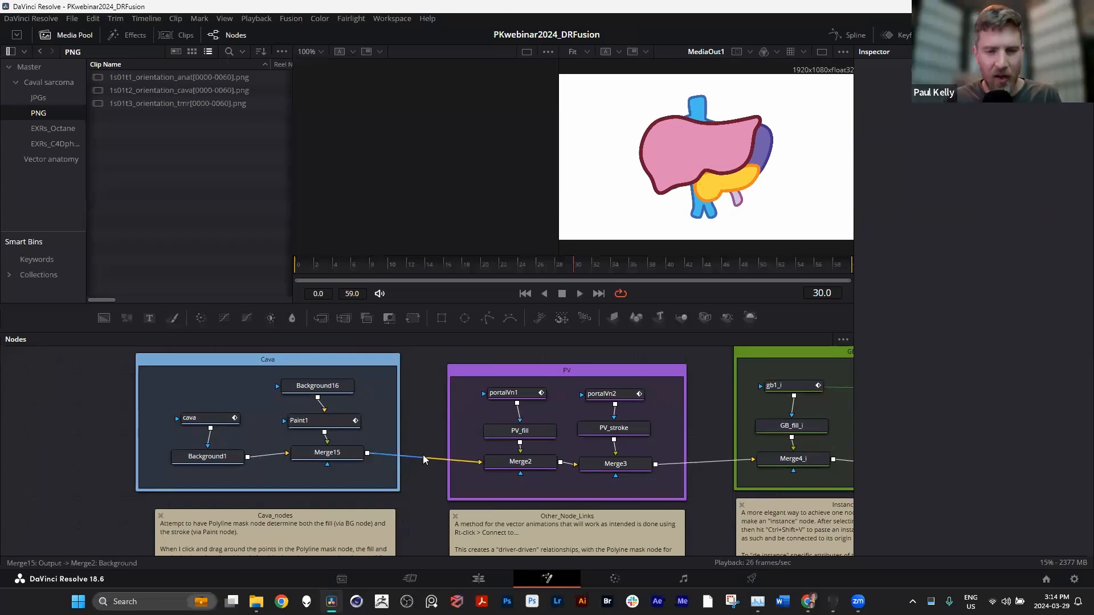
{"action": "scroll", "coordinate": [331, 431], "scroll_direction": "down", "scroll_amount": 2}
{"action": "left_click_drag", "start_coordinate": [392, 413], "coordinate": [296, 378]}
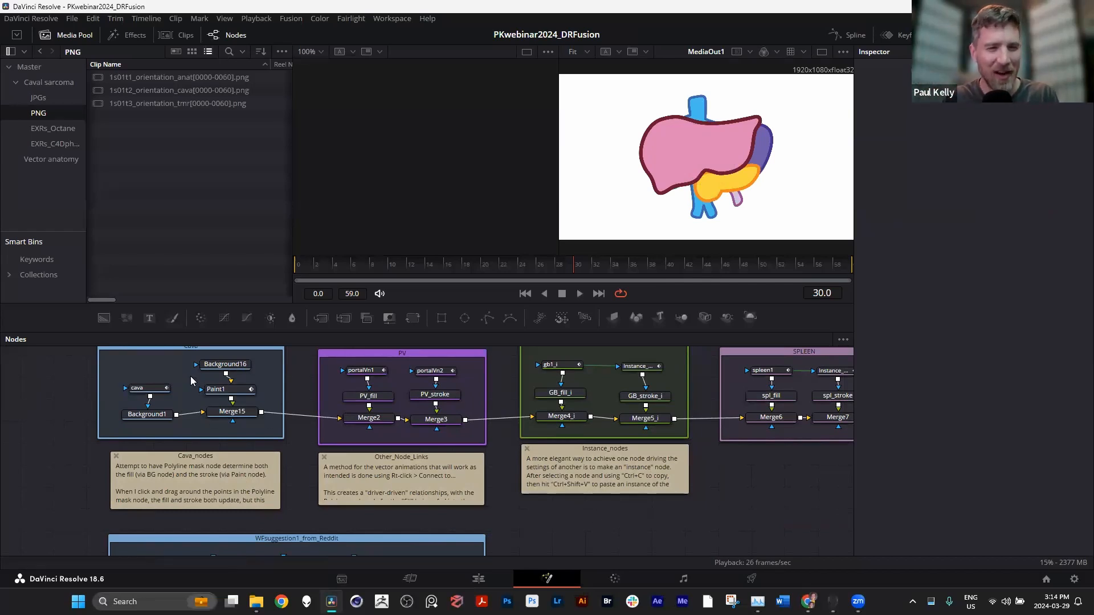
{"action": "scroll", "coordinate": [176, 374], "scroll_direction": "up", "scroll_amount": 3}
{"action": "left_click_drag", "start_coordinate": [453, 466], "coordinate": [505, 543]}
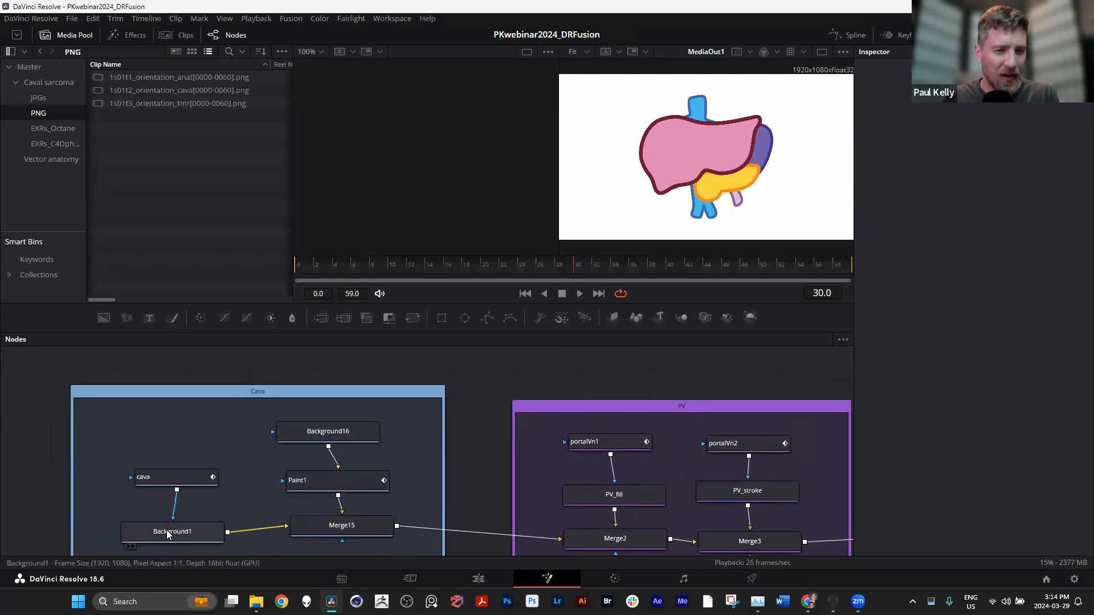
{"action": "left_click", "coordinate": [160, 477]}
{"action": "key", "text": "1"}
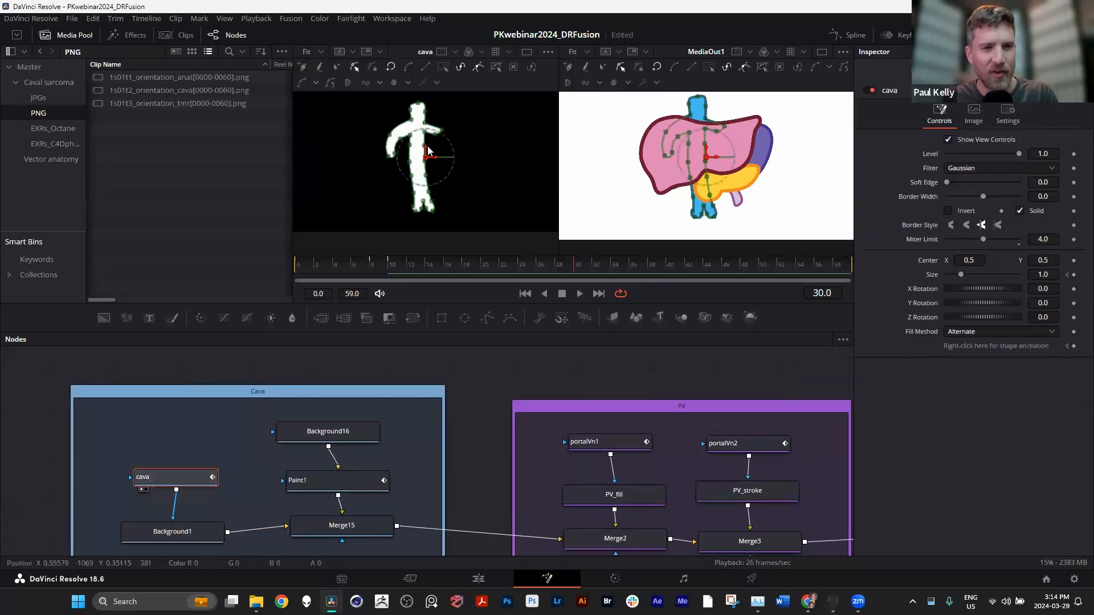
{"action": "left_click", "coordinate": [178, 530]}
{"action": "left_click_drag", "start_coordinate": [178, 530], "coordinate": [430, 145]}
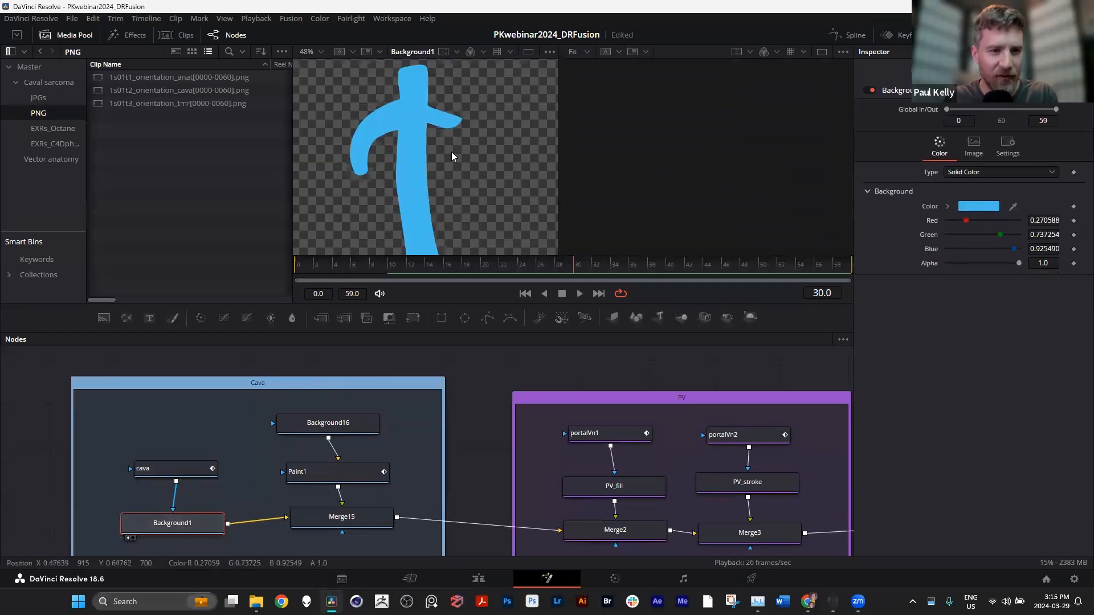
Preview the Background16 node in the Cava section, with the whole frame fitted in the first viewer
{"action": "left_click", "coordinate": [370, 432]}
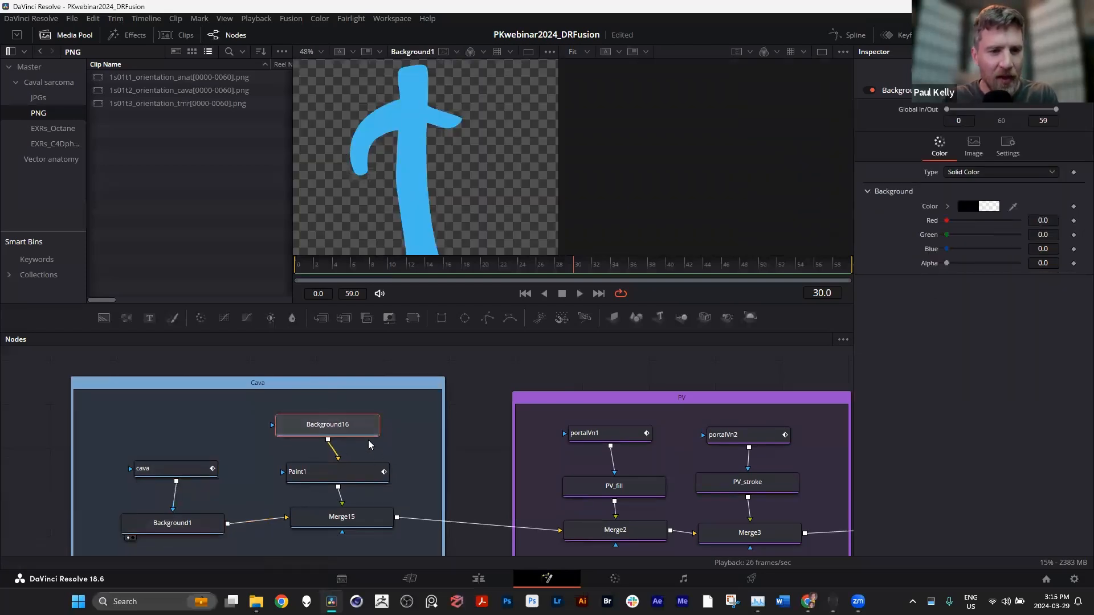
{"action": "key", "text": "1"}
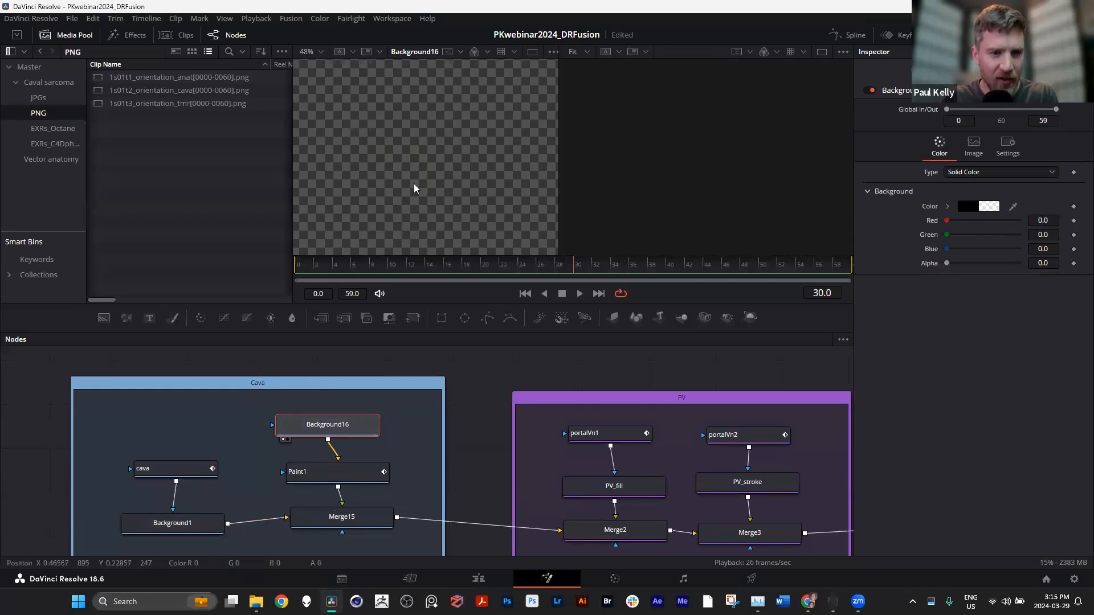
{"action": "key", "text": "ctrl+f"}
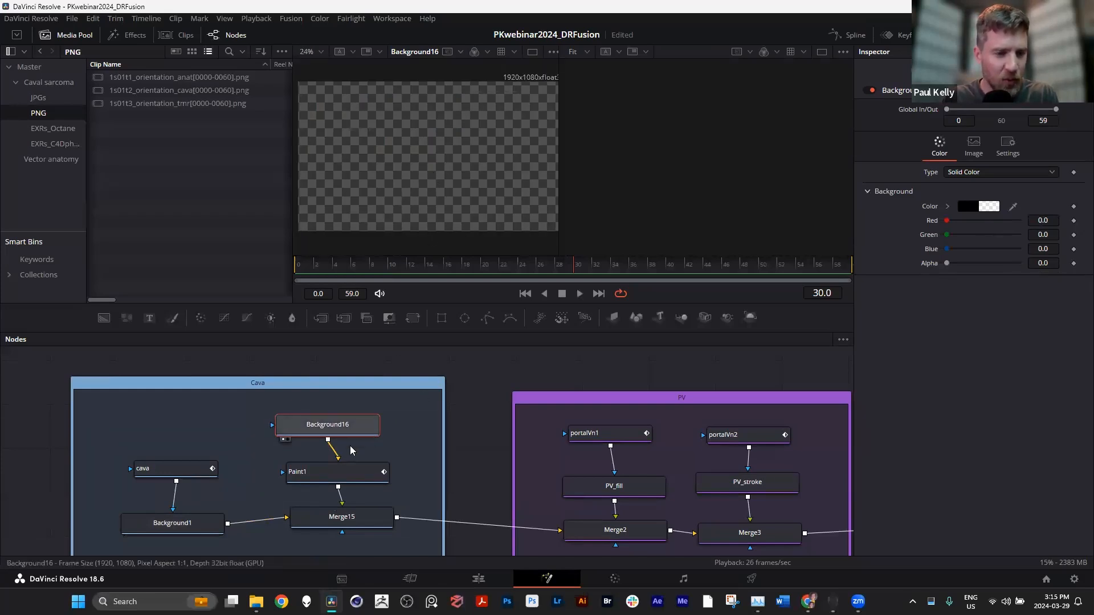
{"action": "left_click_drag", "start_coordinate": [351, 426], "coordinate": [358, 427]}
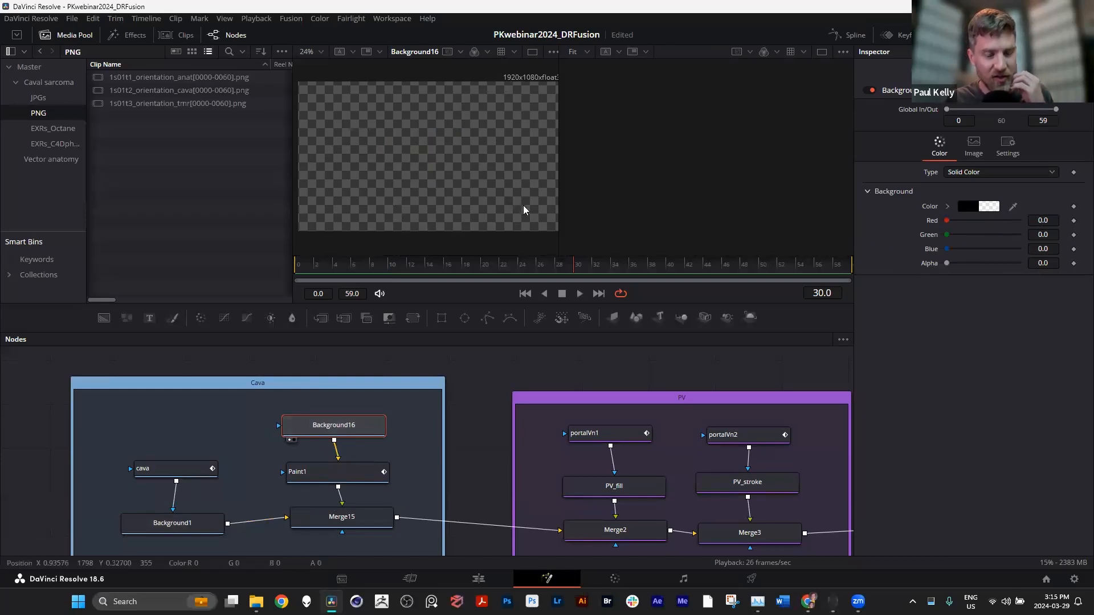
{"action": "left_click_drag", "start_coordinate": [342, 429], "coordinate": [340, 424]}
Preview the Paint1 node in the first viewer and look closely at the cava outline stroke
{"action": "mouse_move", "coordinate": [325, 465]}
{"action": "left_mouse_down"}
{"action": "mouse_move", "coordinate": [334, 471]}
{"action": "mouse_move", "coordinate": [322, 464]}
{"action": "left_mouse_up"}
{"action": "key", "text": "1"}
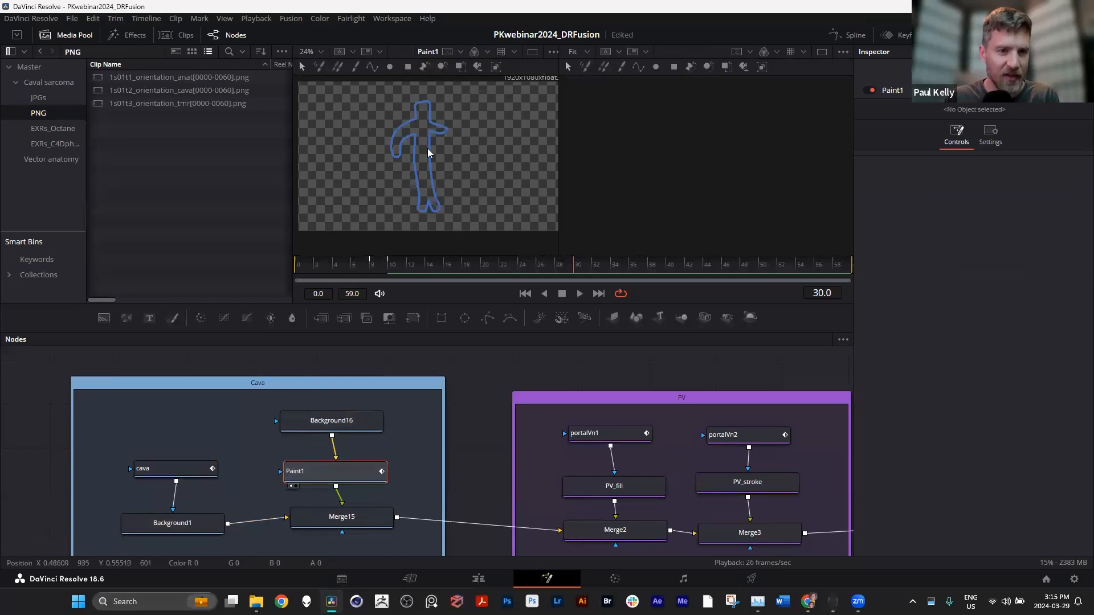
{"action": "scroll", "coordinate": [428, 149], "scroll_direction": "up", "scroll_amount": 4}
{"action": "scroll", "coordinate": [410, 146], "scroll_direction": "down", "scroll_amount": 2}
{"action": "scroll", "coordinate": [431, 154], "scroll_direction": "down", "scroll_amount": 1}
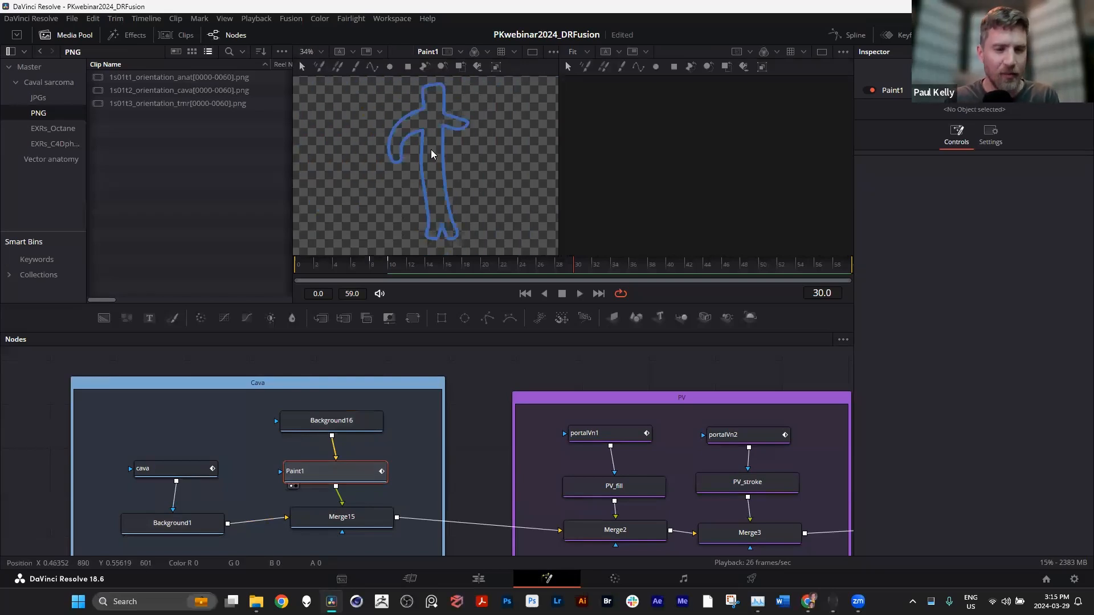
{"action": "left_click_drag", "start_coordinate": [345, 473], "coordinate": [347, 479]}
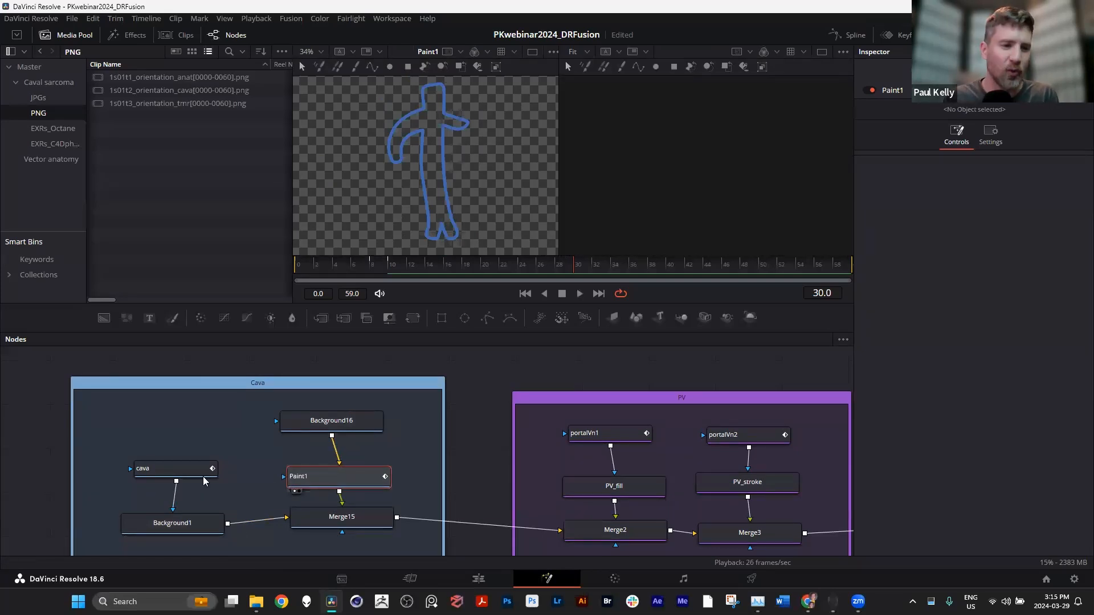
Preview the cava mask node that drives the fill and compare it with the Paint1 node
{"action": "left_click_drag", "start_coordinate": [183, 475], "coordinate": [183, 453]}
{"action": "key", "text": "1"}
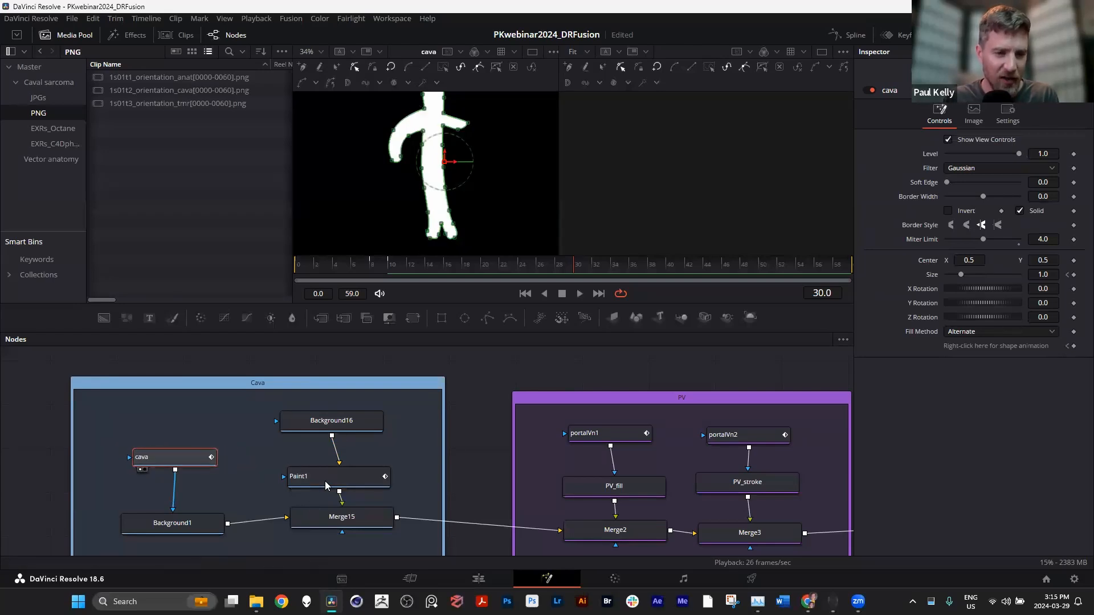
{"action": "left_click_drag", "start_coordinate": [341, 477], "coordinate": [331, 474]}
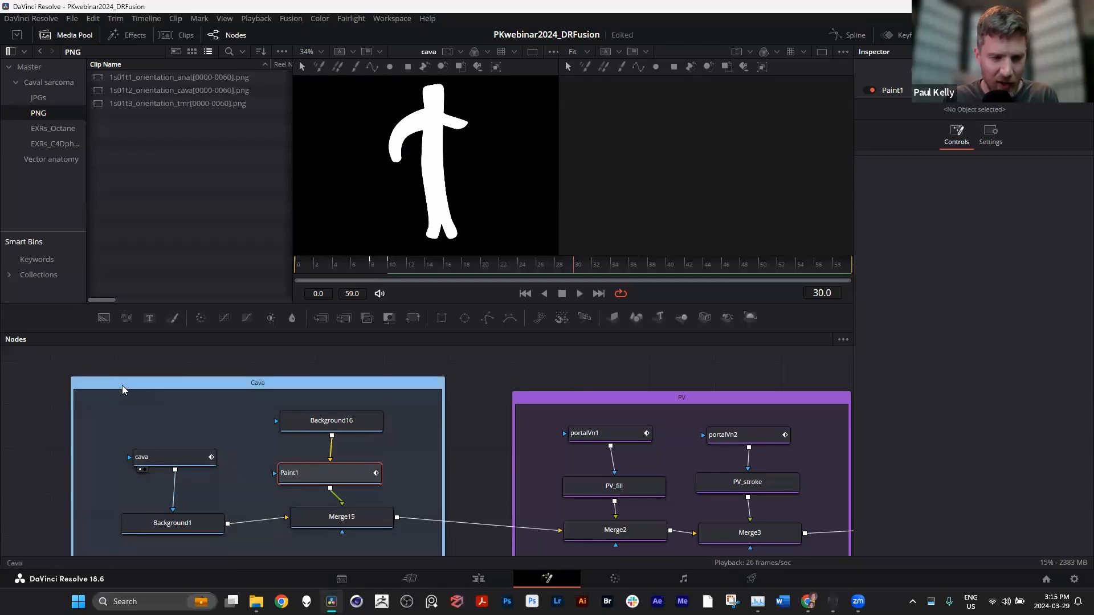
Preview the portalVn1 and portalVn2 masks in the PV underlay to compare the fill and outline shapes
{"action": "scroll", "coordinate": [125, 390], "scroll_direction": "down", "scroll_amount": 2}
{"action": "left_click_drag", "start_coordinate": [332, 438], "coordinate": [98, 401]}
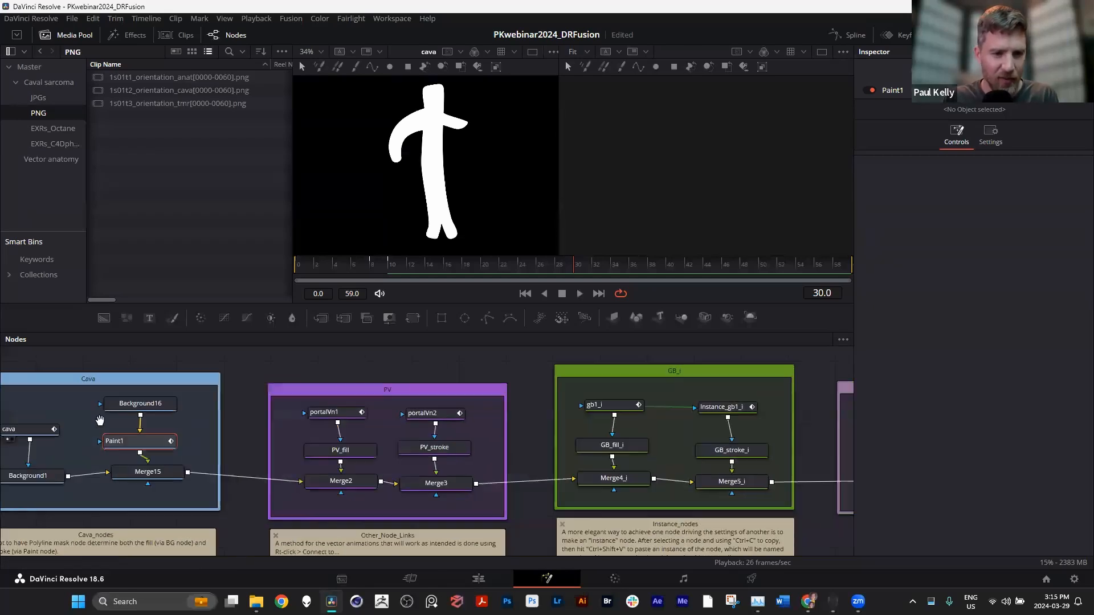
{"action": "scroll", "coordinate": [251, 444], "scroll_direction": "up", "scroll_amount": 2}
{"action": "left_click", "coordinate": [224, 390]}
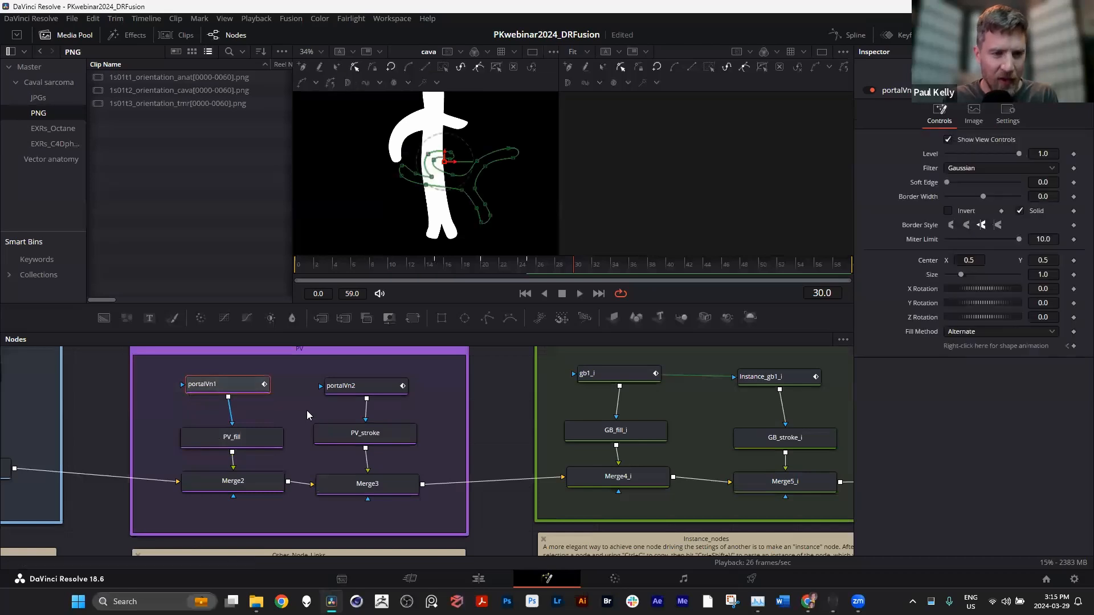
{"action": "key", "text": "1"}
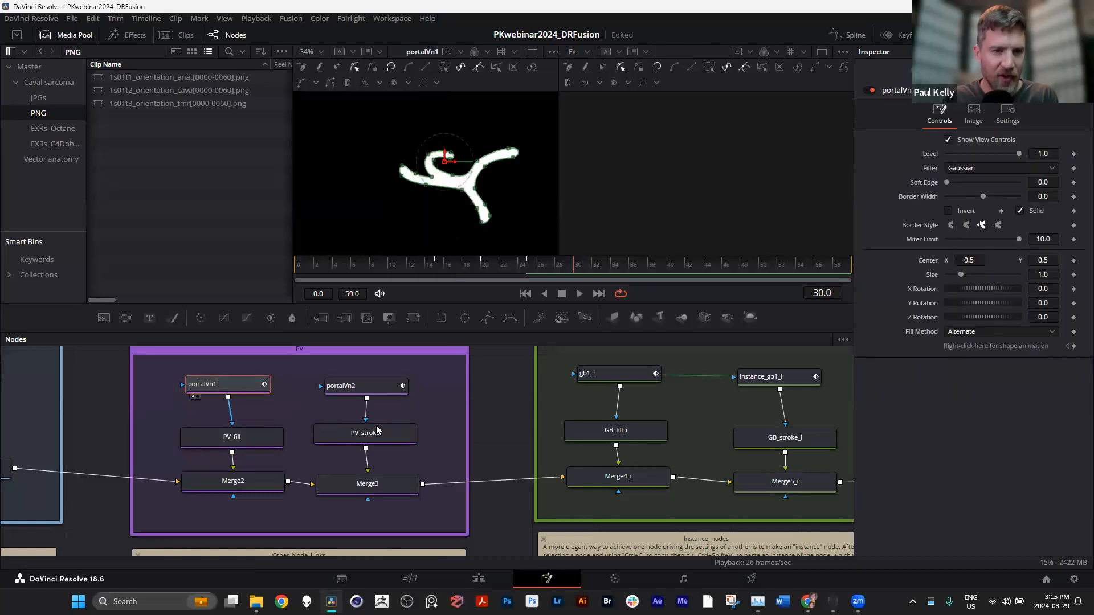
{"action": "left_click", "coordinate": [348, 388]}
{"action": "key", "text": "1"}
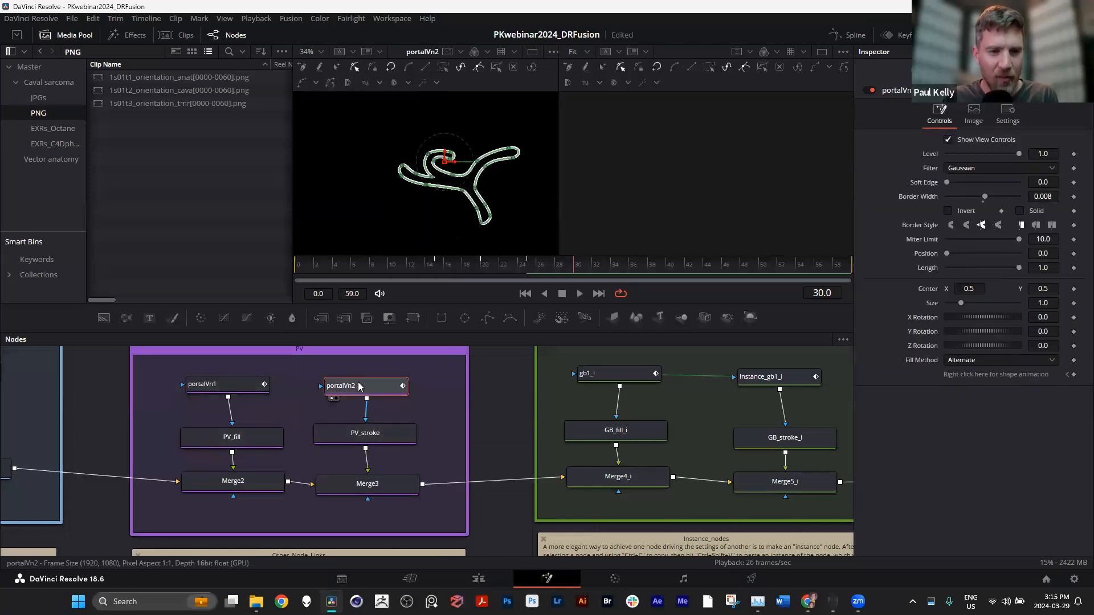
{"action": "left_click", "coordinate": [236, 390]}
{"action": "key", "text": "1"}
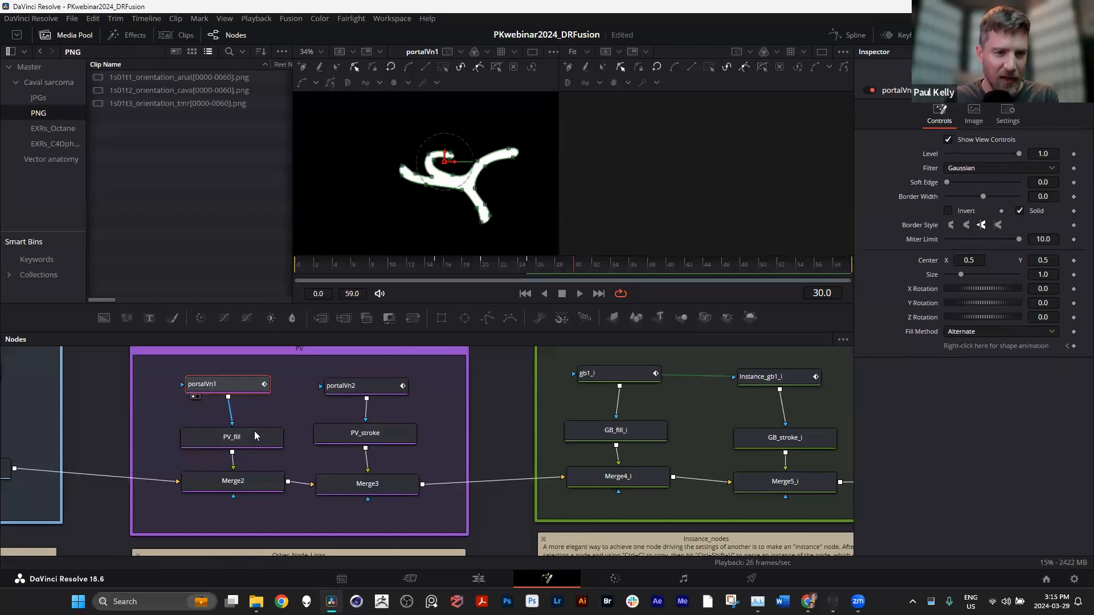
Preview PV_fill, PV_stroke and the merged result at Merge3 in the PV underlay
{"action": "left_click", "coordinate": [244, 439]}
{"action": "key", "text": "1"}
{"action": "left_click", "coordinate": [372, 435]}
{"action": "key", "text": "1"}
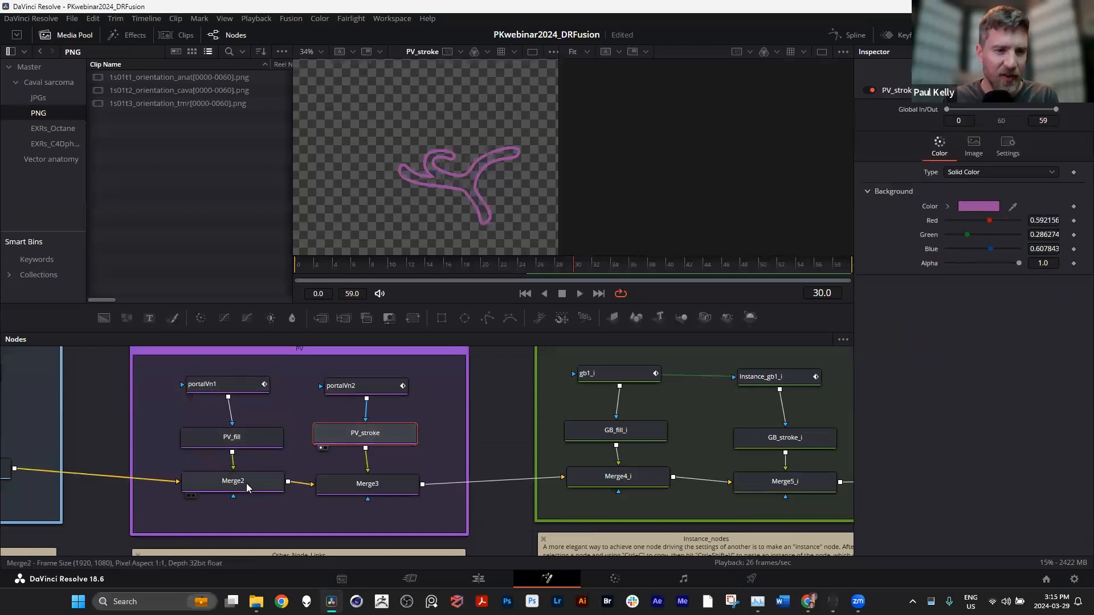
{"action": "left_click", "coordinate": [246, 484]}
{"action": "left_click", "coordinate": [389, 482]}
{"action": "key", "text": "1"}
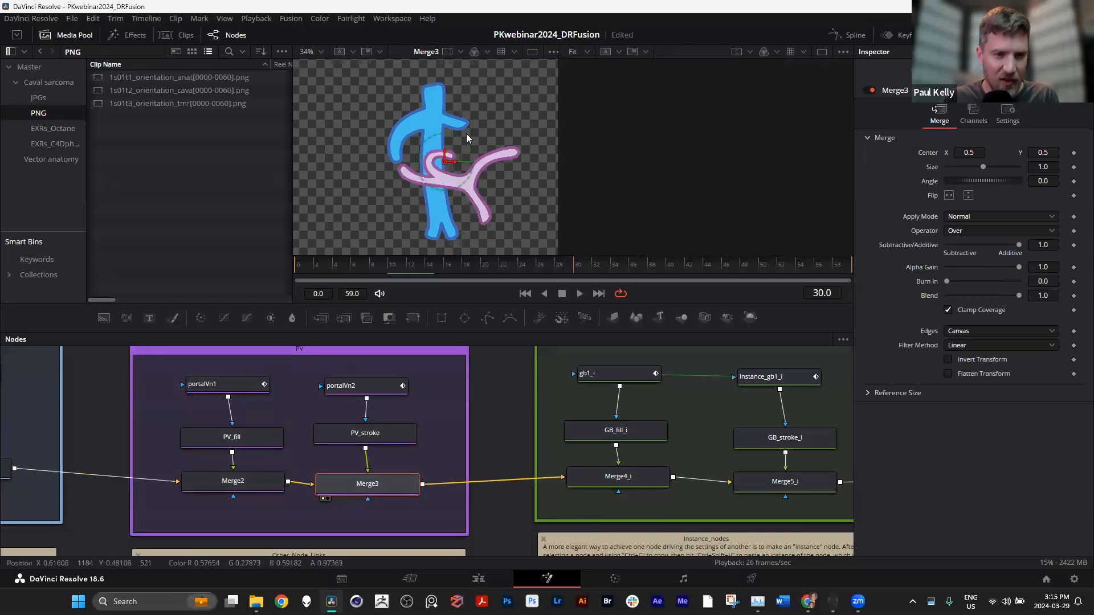
Preview the gb1_i mask and its GB_fill_i background in the GB_i underlay, enlarged in the first viewer
{"action": "left_click_drag", "start_coordinate": [504, 383], "coordinate": [188, 396]}
{"action": "left_click", "coordinate": [307, 392]}
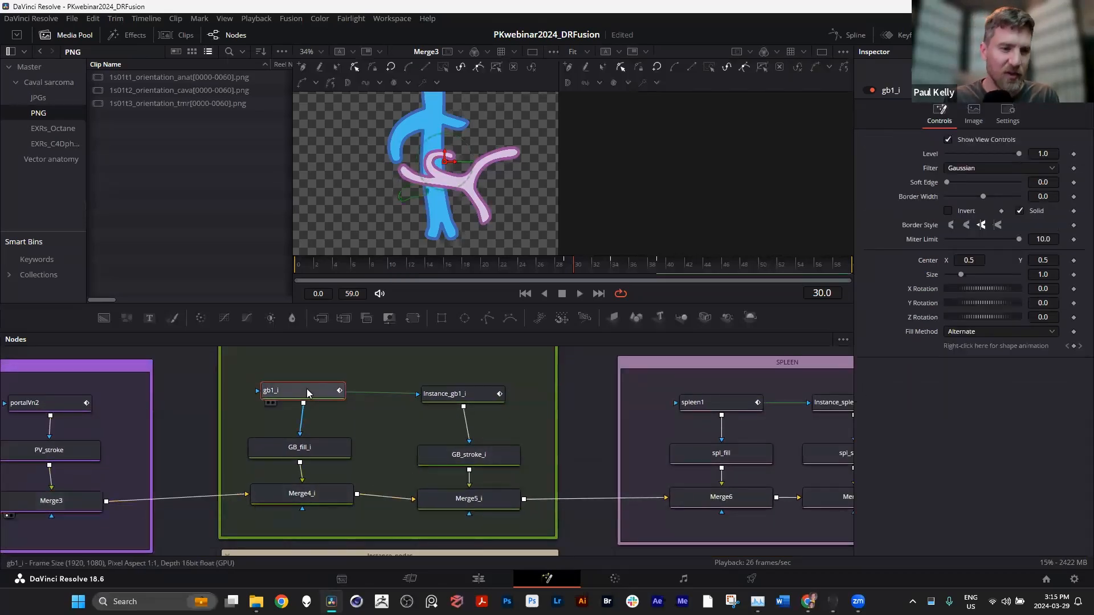
{"action": "key", "text": "1"}
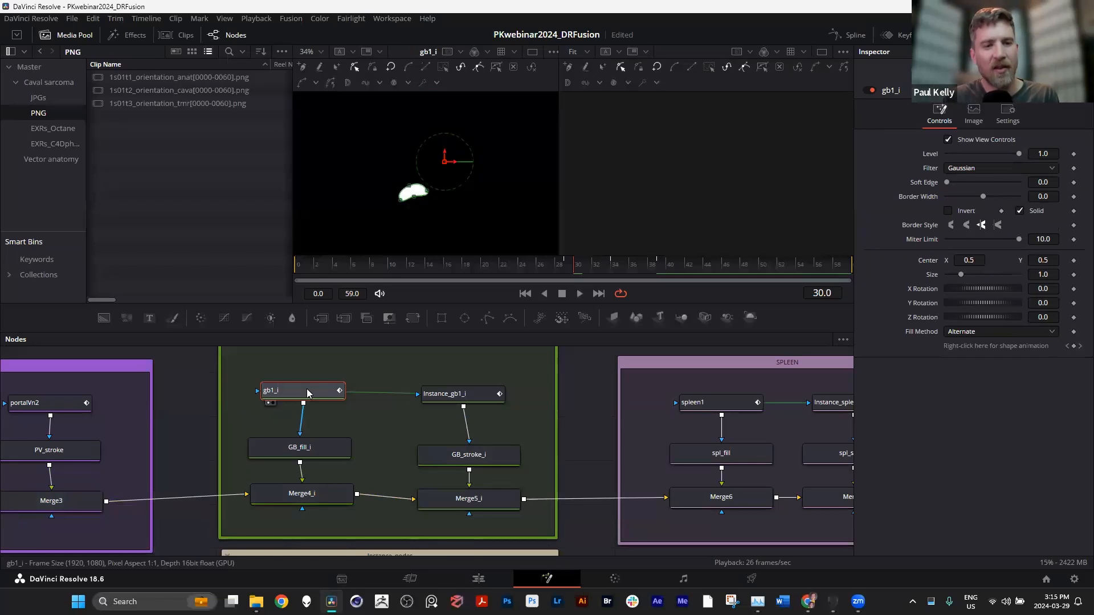
{"action": "scroll", "coordinate": [410, 224], "scroll_direction": "up", "scroll_amount": 5}
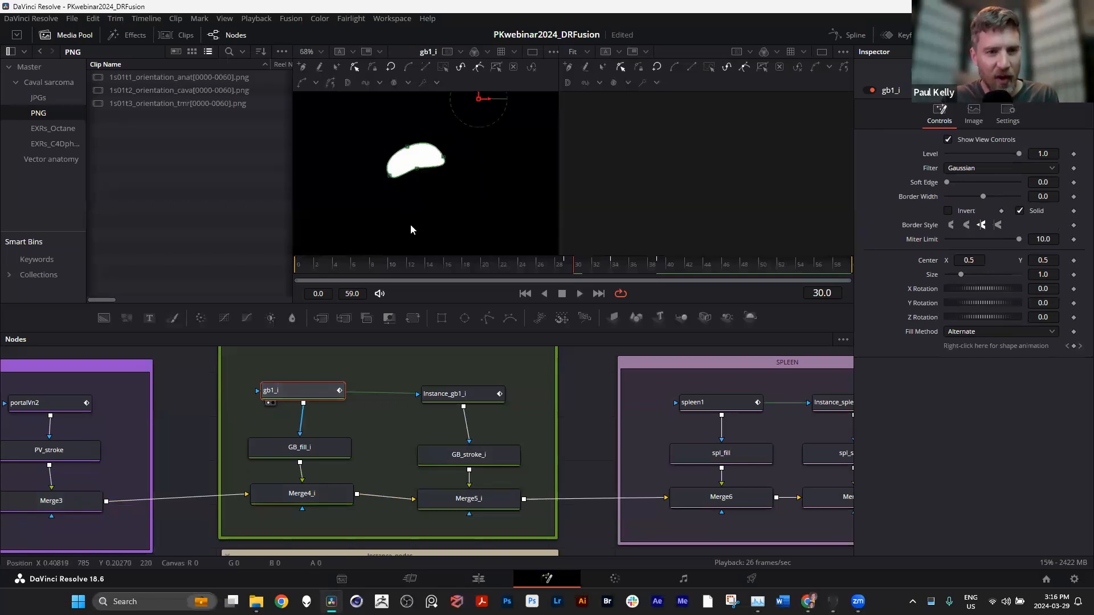
{"action": "left_click", "coordinate": [318, 456]}
{"action": "key", "text": "1"}
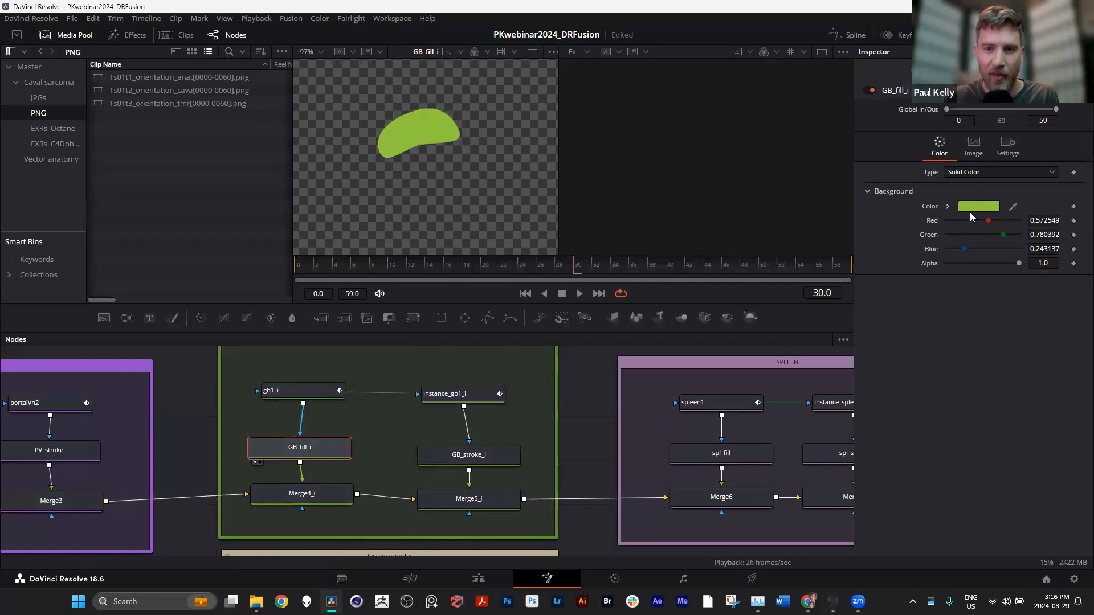
Select gb1_i and read the Instance_nodes note below the GB_i underlay
{"action": "left_click", "coordinate": [314, 393]}
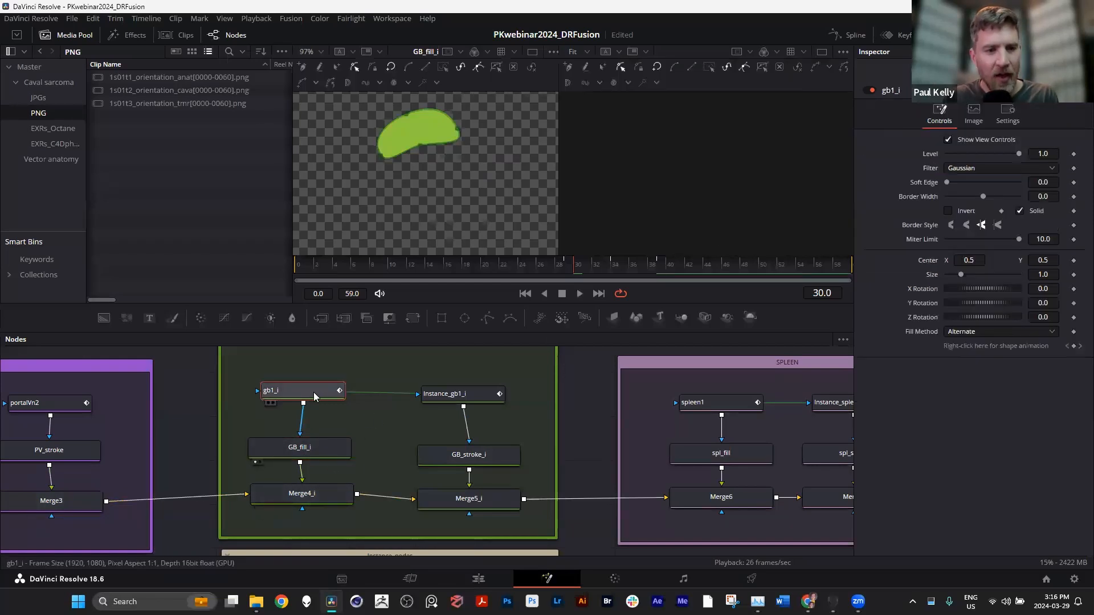
{"action": "scroll", "coordinate": [403, 509], "scroll_direction": "down", "scroll_amount": 4}
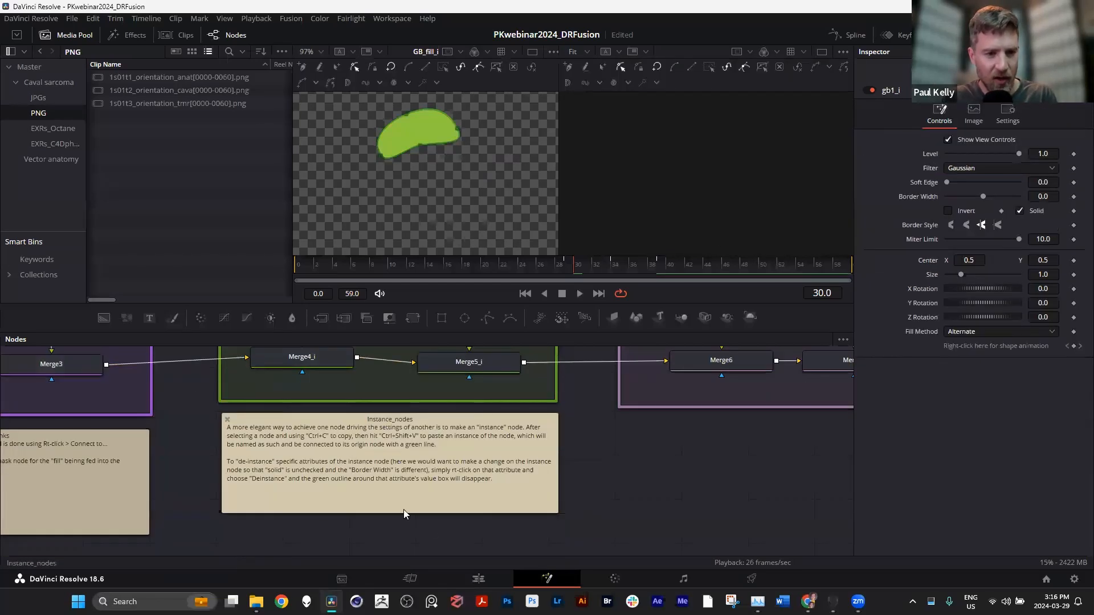
{"action": "scroll", "coordinate": [371, 480], "scroll_direction": "up", "scroll_amount": 1}
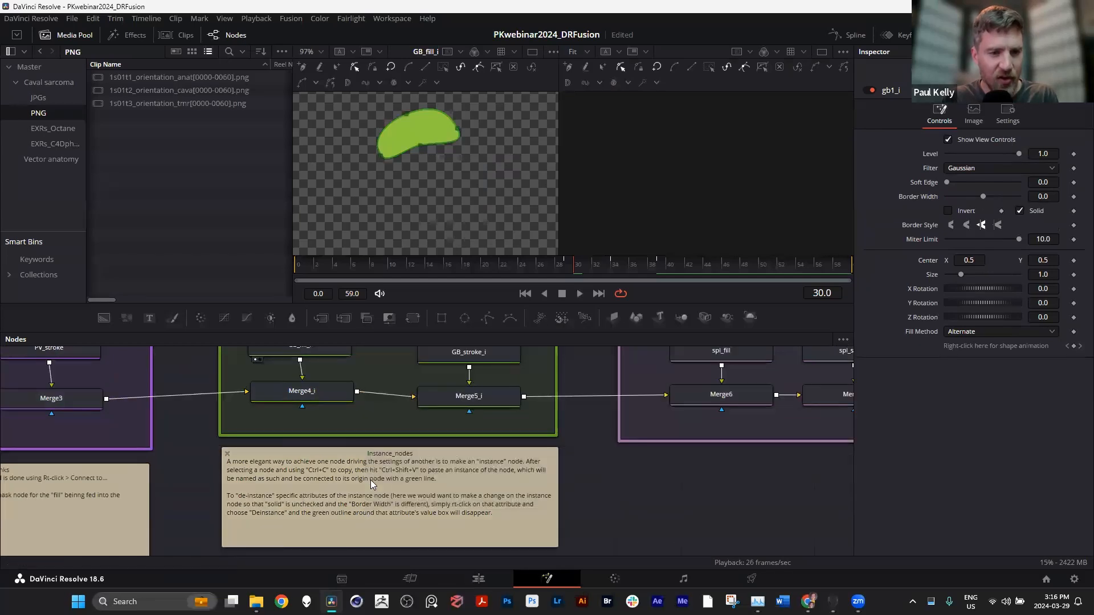
{"action": "scroll", "coordinate": [437, 488], "scroll_direction": "up", "scroll_amount": 3}
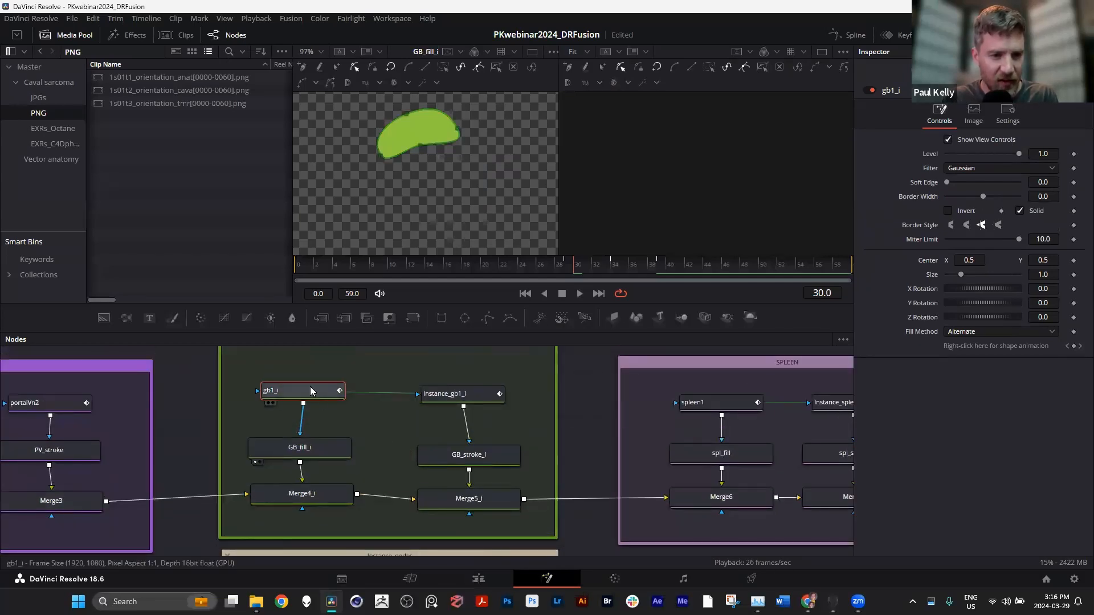
Paste an instance of the gb1_i node and place it above the existing Instance_gb1_i node
{"action": "scroll", "coordinate": [310, 390], "scroll_direction": "up", "scroll_amount": 2}
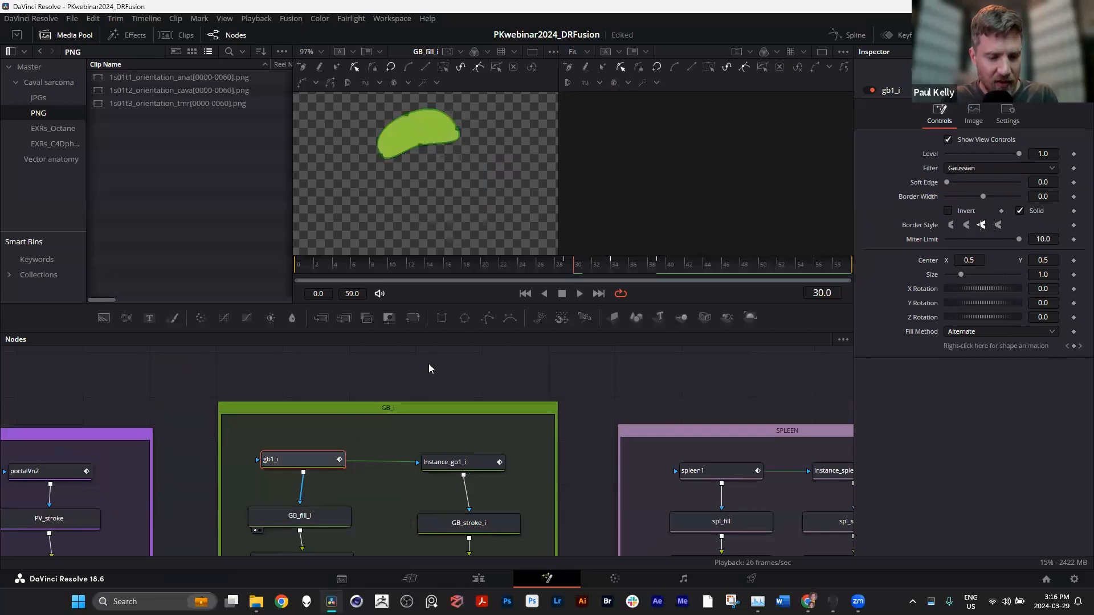
{"action": "key", "text": "ctrl+shift+v"}
{"action": "mouse_move", "coordinate": [308, 511]}
{"action": "left_mouse_down"}
{"action": "mouse_move", "coordinate": [388, 497]}
{"action": "mouse_move", "coordinate": [393, 515]}
{"action": "mouse_move", "coordinate": [385, 505]}
{"action": "left_mouse_up"}
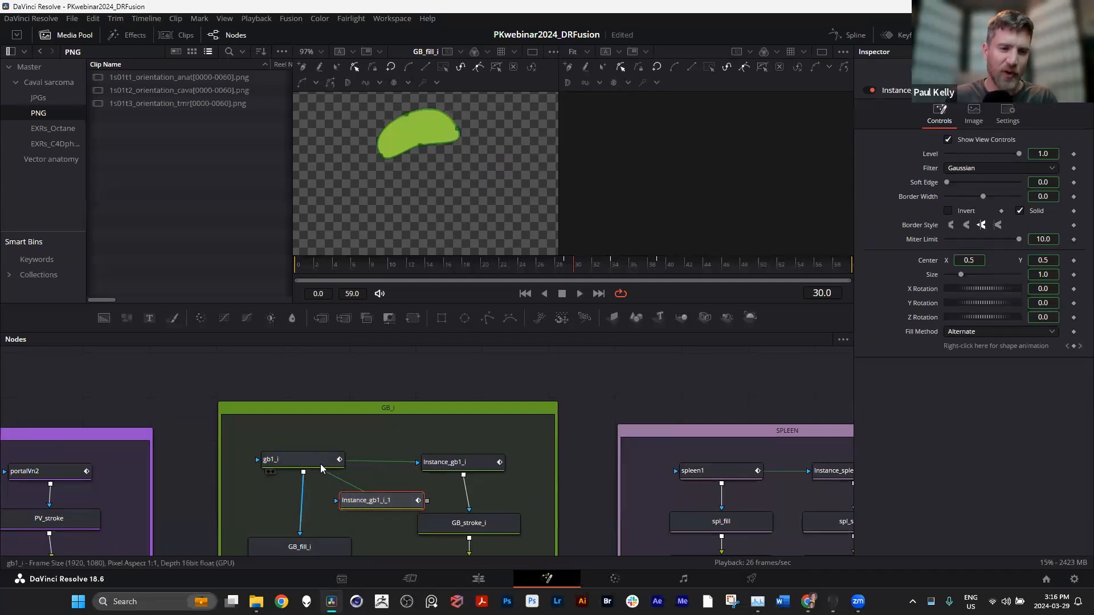
{"action": "mouse_move", "coordinate": [320, 463]}
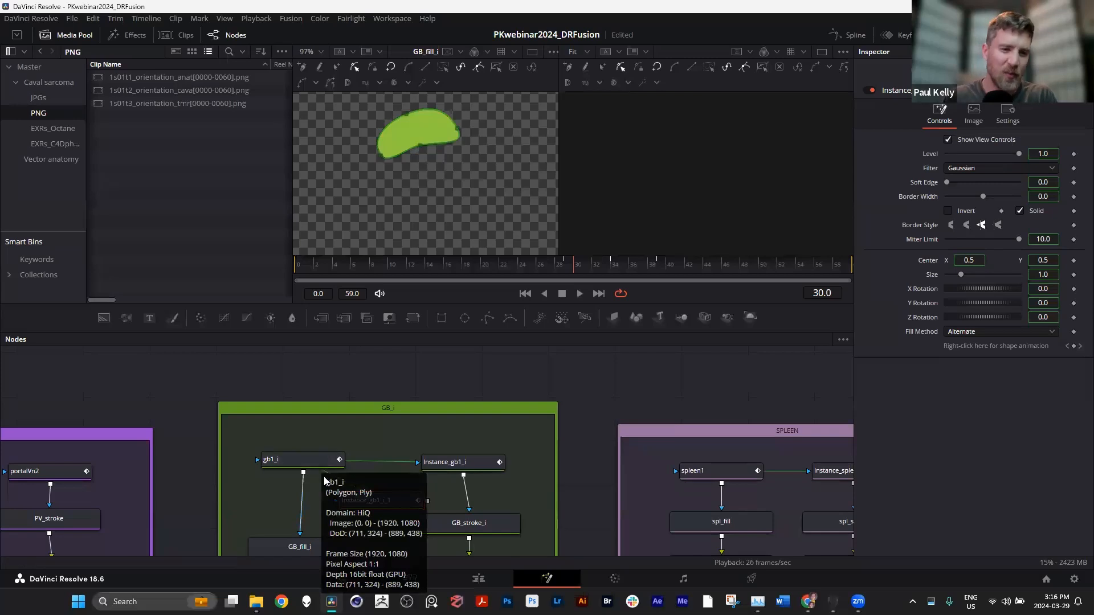
{"action": "mouse_move", "coordinate": [372, 506]}
{"action": "left_mouse_down"}
{"action": "mouse_move", "coordinate": [371, 453]}
{"action": "mouse_move", "coordinate": [393, 434]}
{"action": "mouse_move", "coordinate": [468, 436]}
{"action": "mouse_move", "coordinate": [441, 439]}
{"action": "mouse_move", "coordinate": [490, 449]}
{"action": "mouse_move", "coordinate": [437, 435]}
{"action": "mouse_move", "coordinate": [451, 434]}
{"action": "left_mouse_up"}
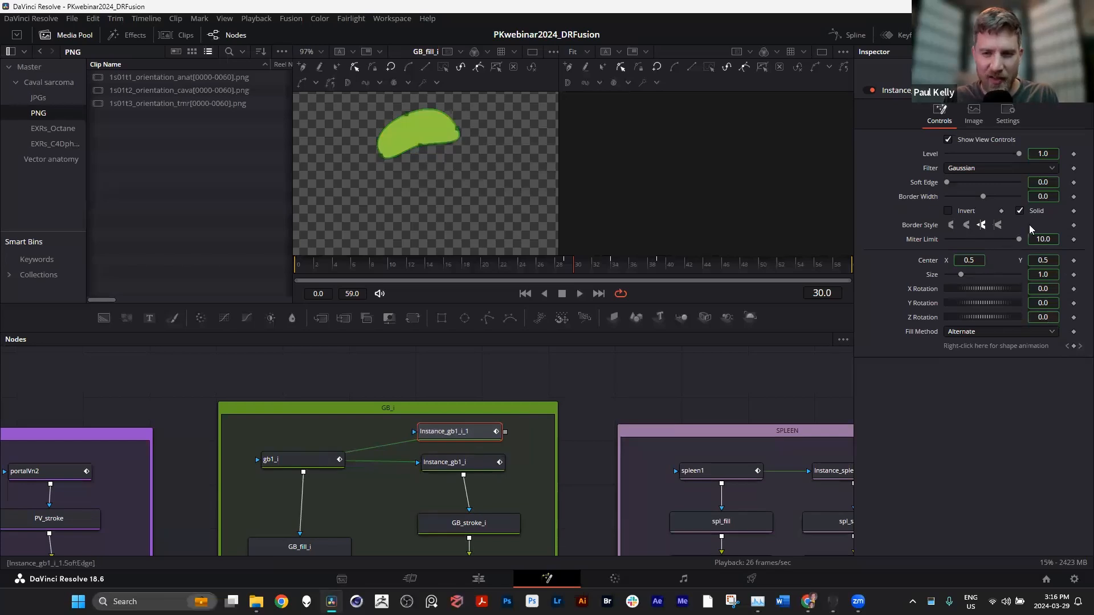
Check the instance links by moving gb1_i, and delete the extra Instance_gb1_i_1 node
{"action": "left_click", "coordinate": [292, 462]}
{"action": "mouse_move", "coordinate": [293, 462]}
{"action": "left_mouse_down"}
{"action": "mouse_move", "coordinate": [281, 457]}
{"action": "mouse_move", "coordinate": [303, 454]}
{"action": "left_mouse_up"}
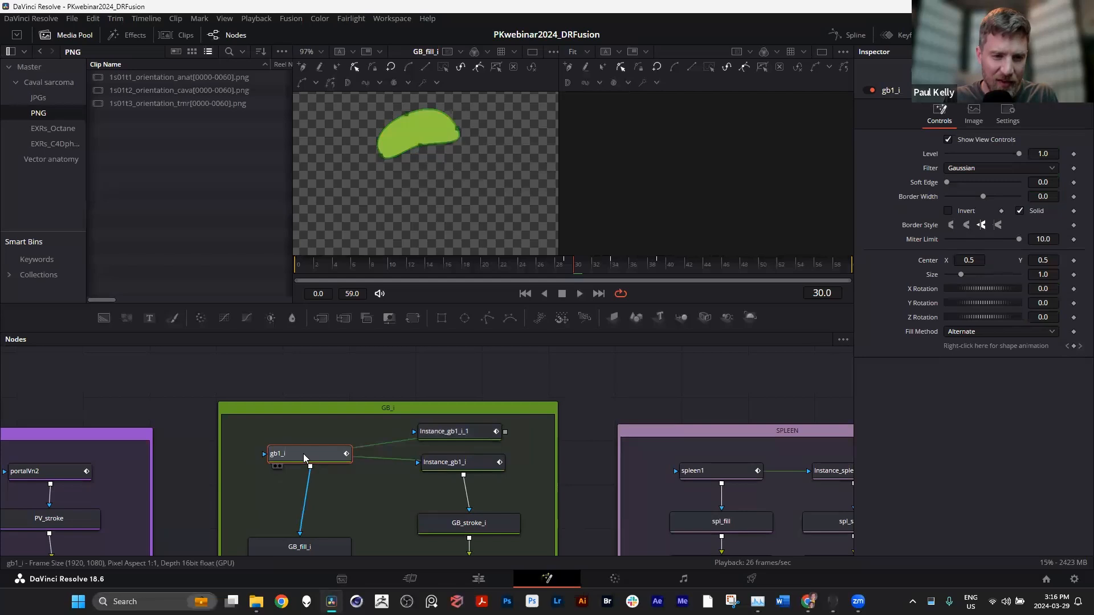
{"action": "left_click", "coordinate": [449, 436]}
{"action": "key", "text": "Delete"}
{"action": "left_click_drag", "start_coordinate": [296, 453], "coordinate": [306, 467]}
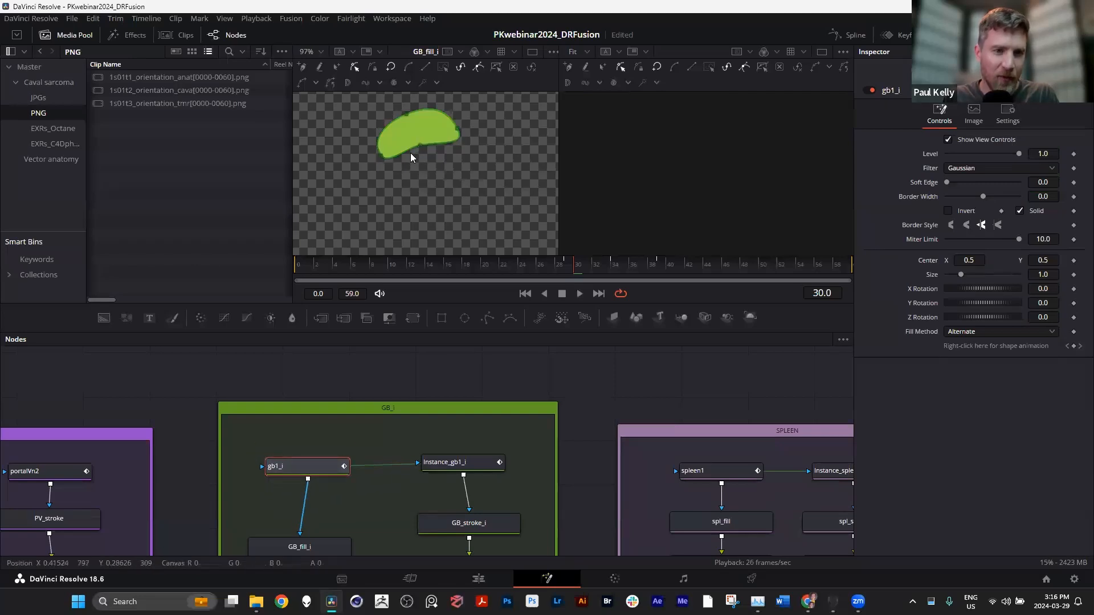
Show Instance_gb1_i in the second viewer beside the GB_fill_i preview
{"action": "scroll", "coordinate": [310, 535], "scroll_direction": "down", "scroll_amount": 1}
{"action": "left_click_drag", "start_coordinate": [310, 516], "coordinate": [314, 502]}
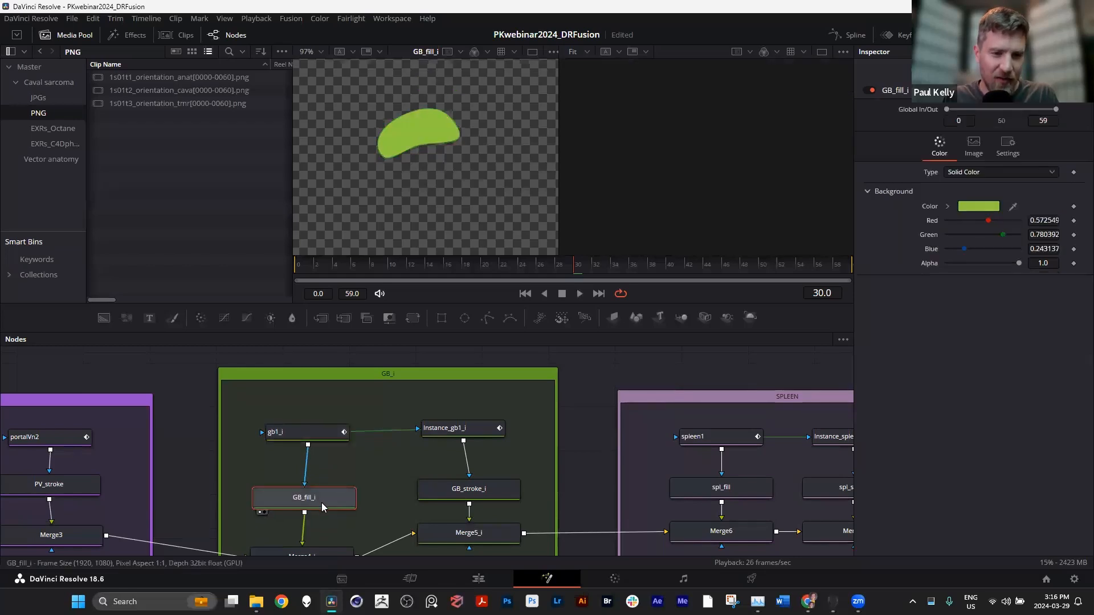
{"action": "left_click_drag", "start_coordinate": [450, 436], "coordinate": [458, 438]}
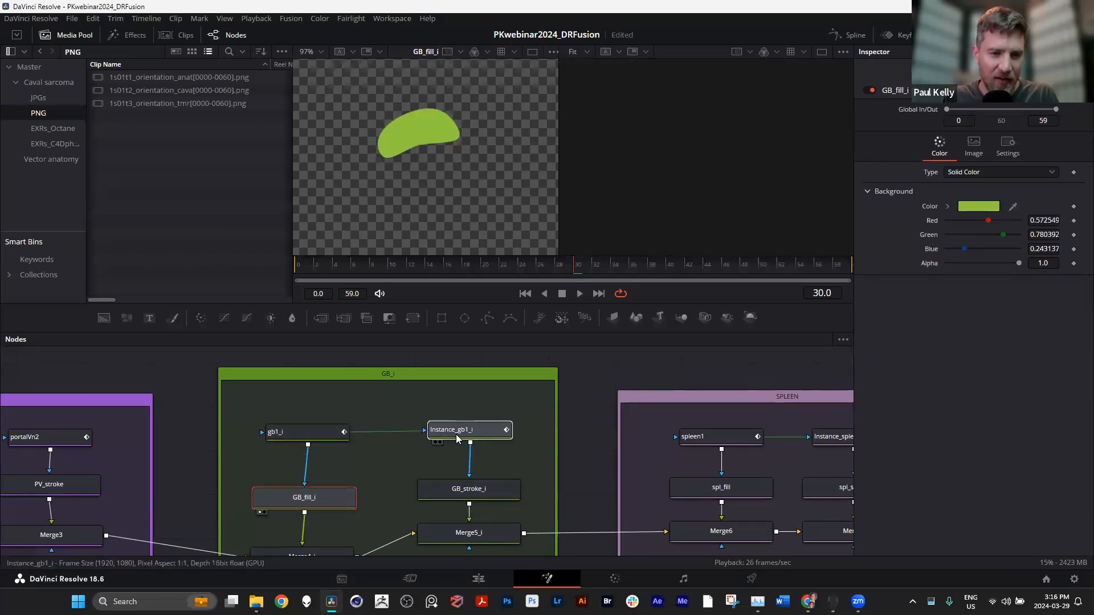
{"action": "left_click", "coordinate": [461, 437]}
{"action": "key", "text": "2"}
Inspect the color settings of GB_stroke_i and the mask controls of Instance_gb1_i
{"action": "left_click", "coordinate": [477, 492]}
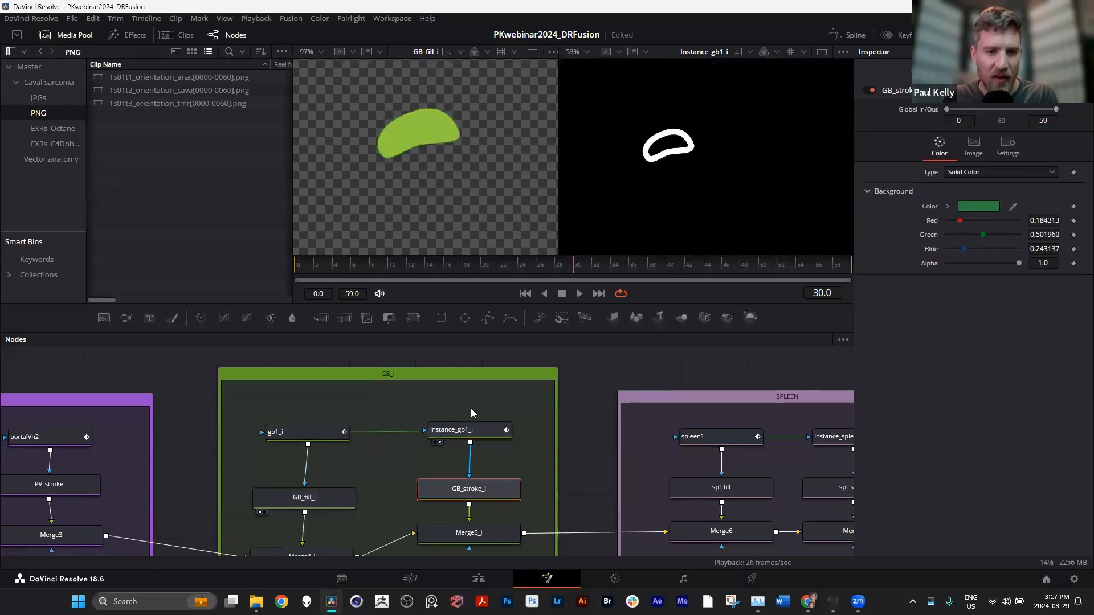
{"action": "left_click", "coordinate": [476, 432]}
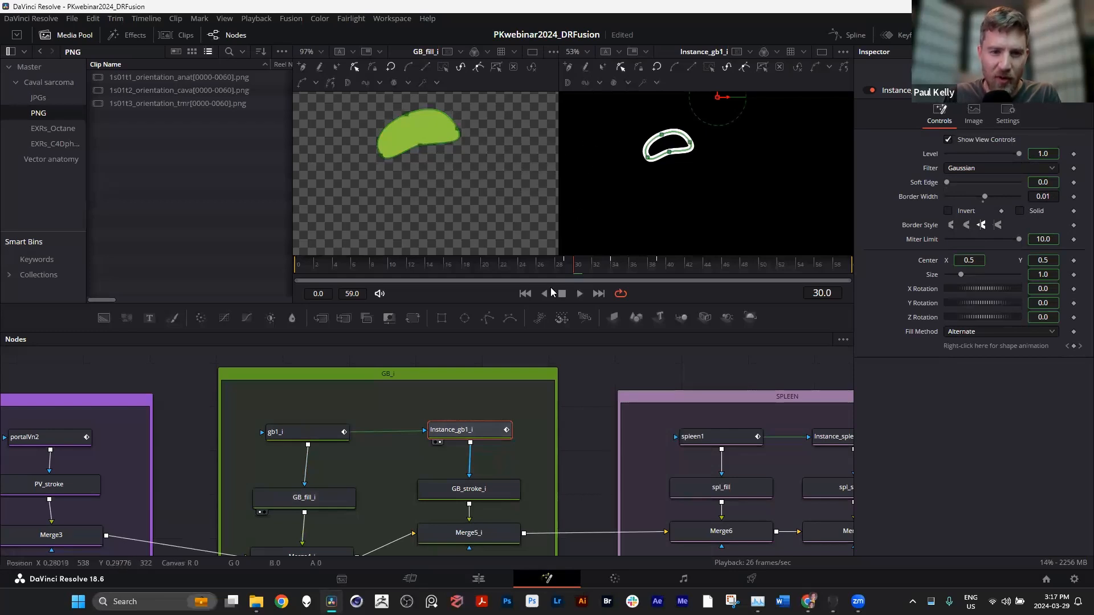
{"action": "left_click_drag", "start_coordinate": [431, 423], "coordinate": [428, 424]}
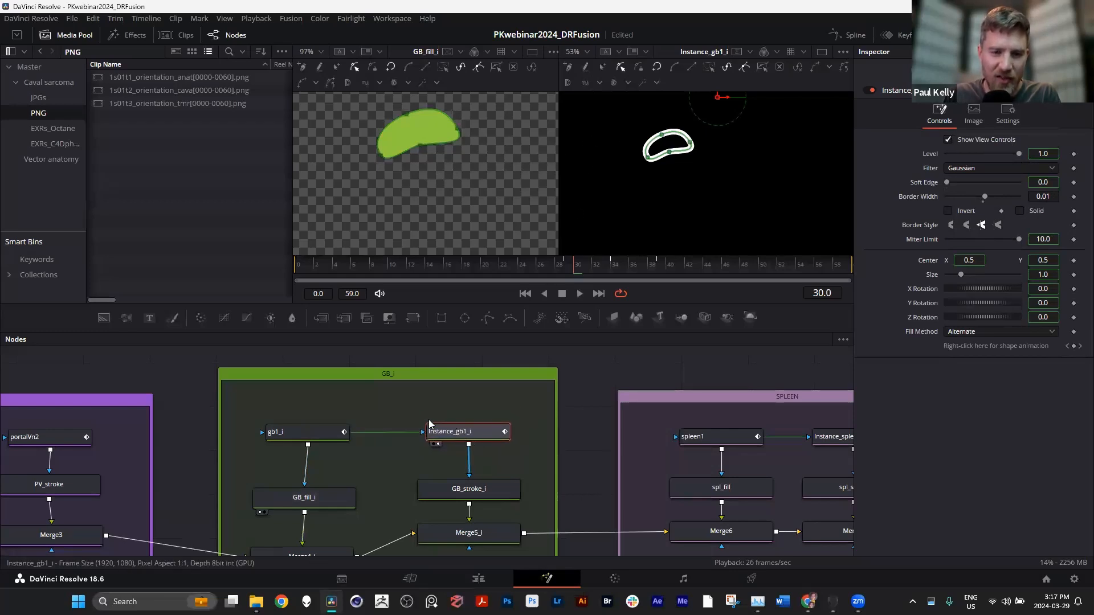
Align gb1_i with Instance_gb1_i in the GB_i underlay, and deinstance the Center parameter of Instance_gb1_i
{"action": "left_click_drag", "start_coordinate": [316, 433], "coordinate": [314, 437]}
{"action": "mouse_move", "coordinate": [433, 431]}
{"action": "left_mouse_down"}
{"action": "mouse_move", "coordinate": [450, 433]}
{"action": "mouse_move", "coordinate": [438, 433]}
{"action": "left_mouse_up"}
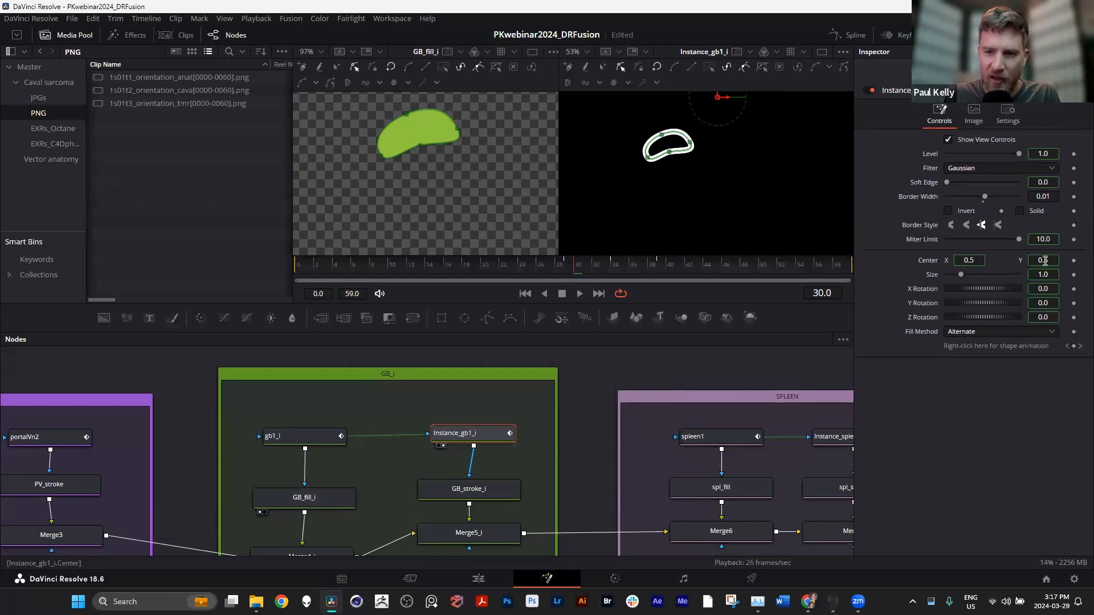
{"action": "right_click", "coordinate": [934, 264]}
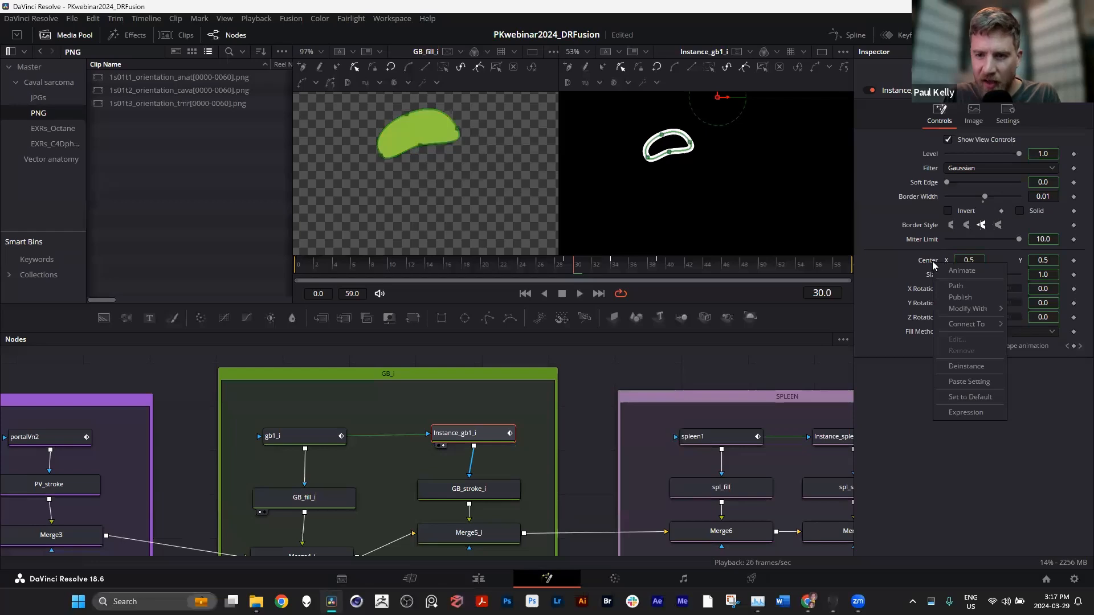
{"action": "left_click", "coordinate": [990, 369]}
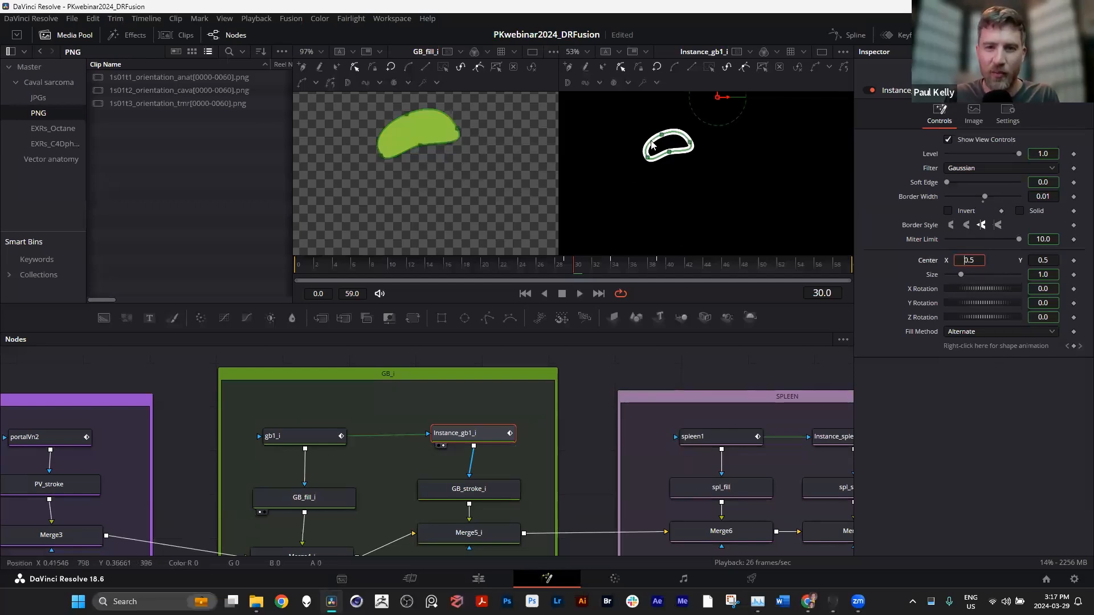
Move gb1_i and Instance_gb1_i around to check their instance link, and leave gb1_i selected beside it
{"action": "mouse_move", "coordinate": [495, 433]}
{"action": "left_mouse_down"}
{"action": "mouse_move", "coordinate": [501, 440]}
{"action": "mouse_move", "coordinate": [493, 431]}
{"action": "left_mouse_up"}
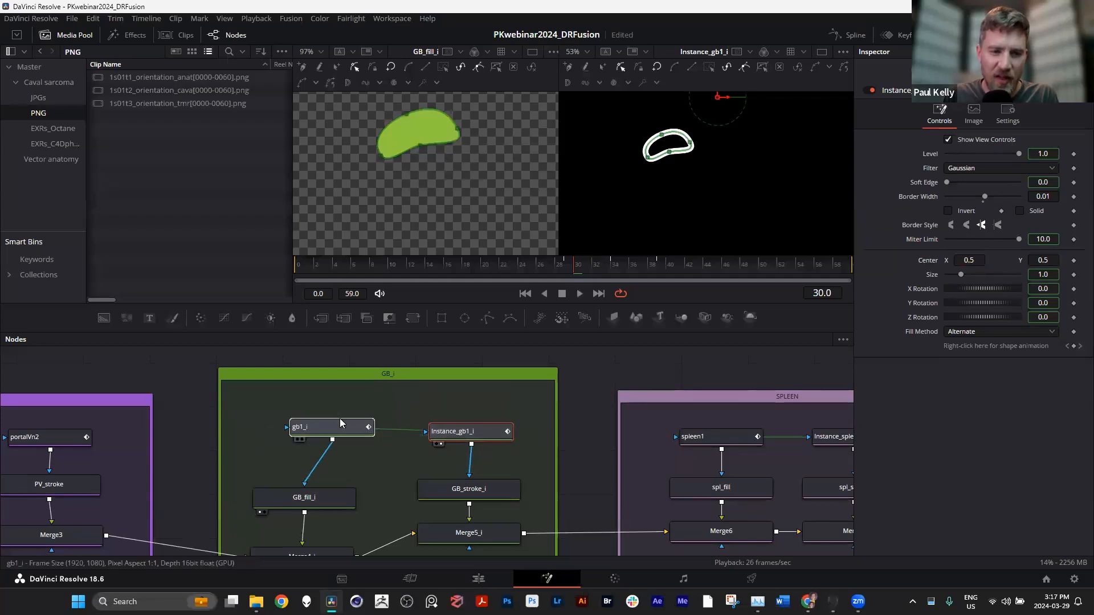
{"action": "left_click_drag", "start_coordinate": [322, 437], "coordinate": [335, 417]}
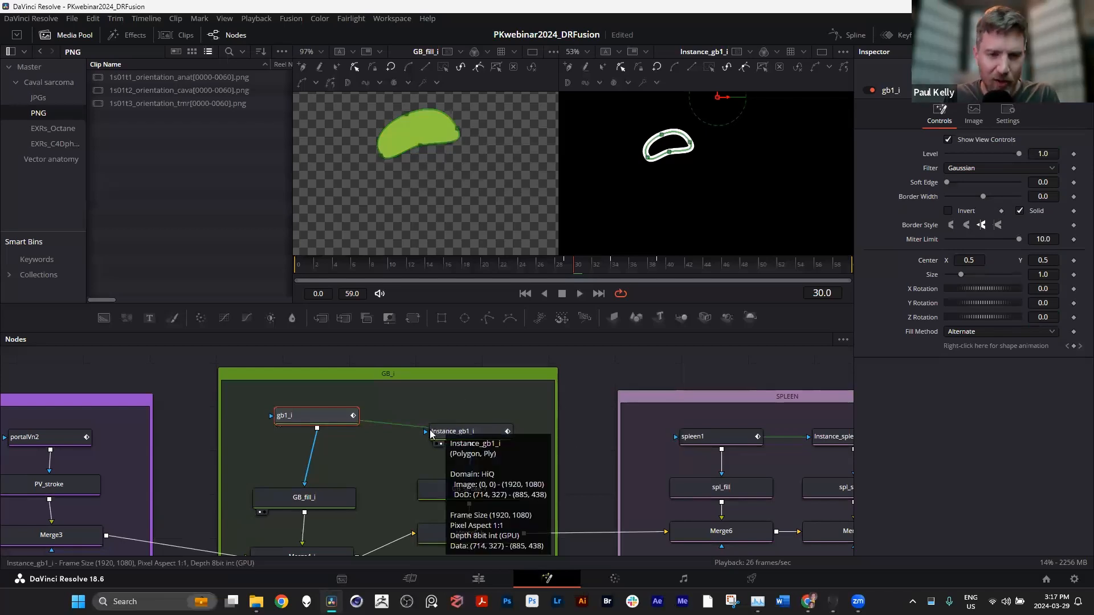
{"action": "left_click_drag", "start_coordinate": [317, 419], "coordinate": [308, 434]}
{"action": "left_click_drag", "start_coordinate": [494, 431], "coordinate": [493, 435]}
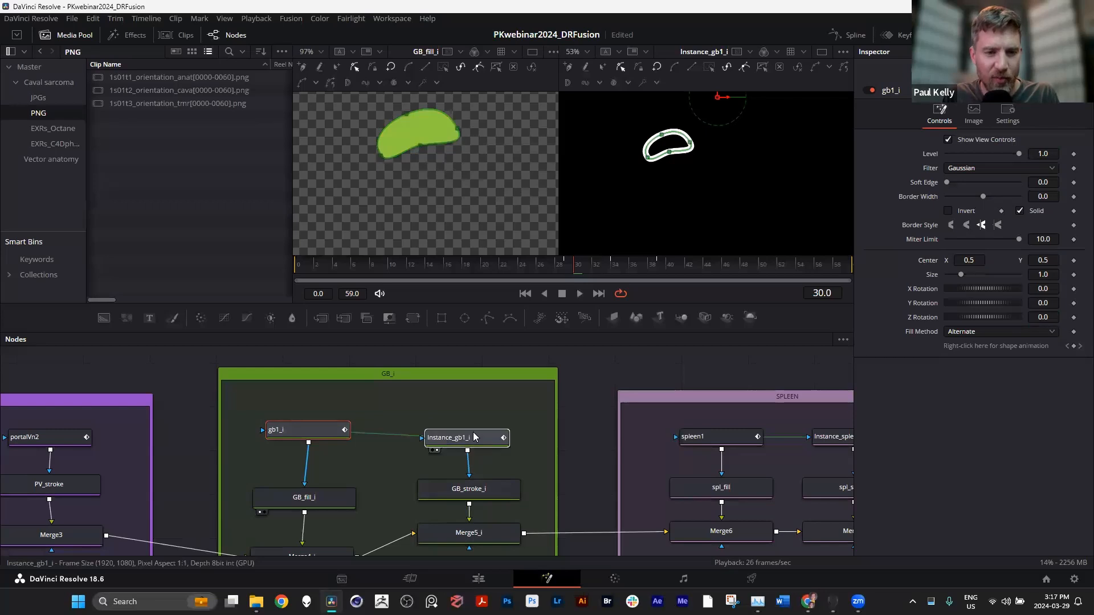
{"action": "left_click", "coordinate": [310, 430]}
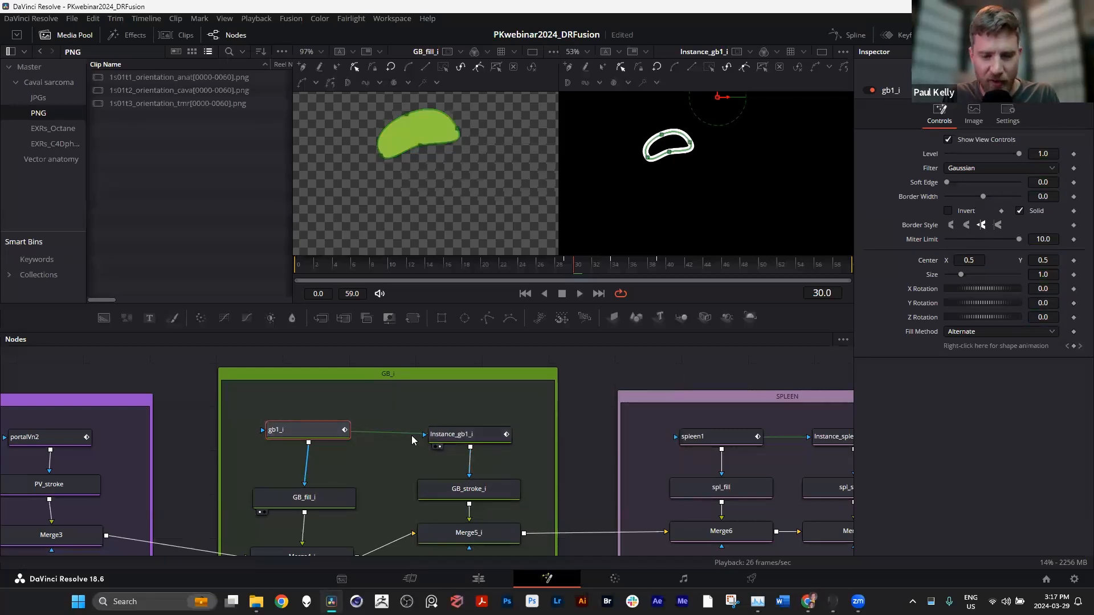
Show the Background14 node near the end of the node flow in both viewers
{"action": "scroll", "coordinate": [342, 416], "scroll_direction": "down", "scroll_amount": 5}
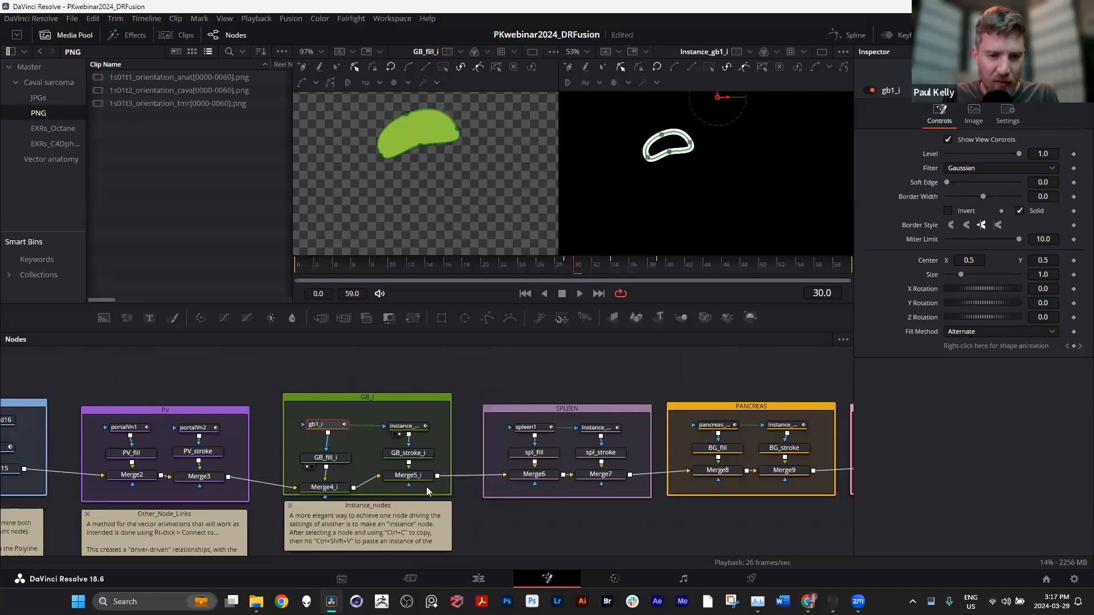
{"action": "left_click_drag", "start_coordinate": [749, 528], "coordinate": [214, 525]}
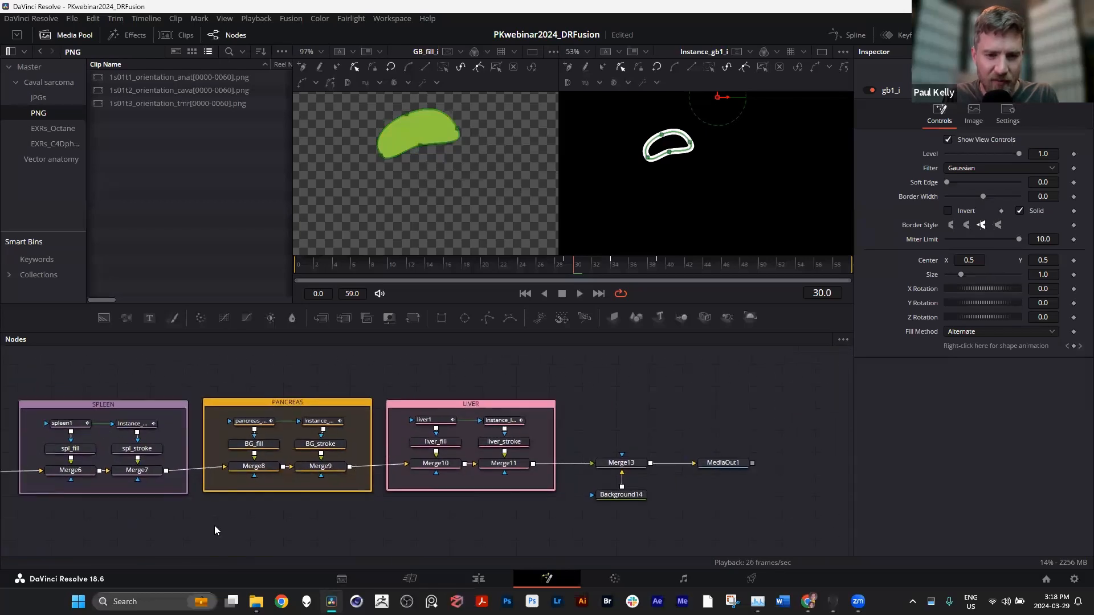
{"action": "left_click", "coordinate": [547, 463]}
{"action": "left_click", "coordinate": [556, 494]}
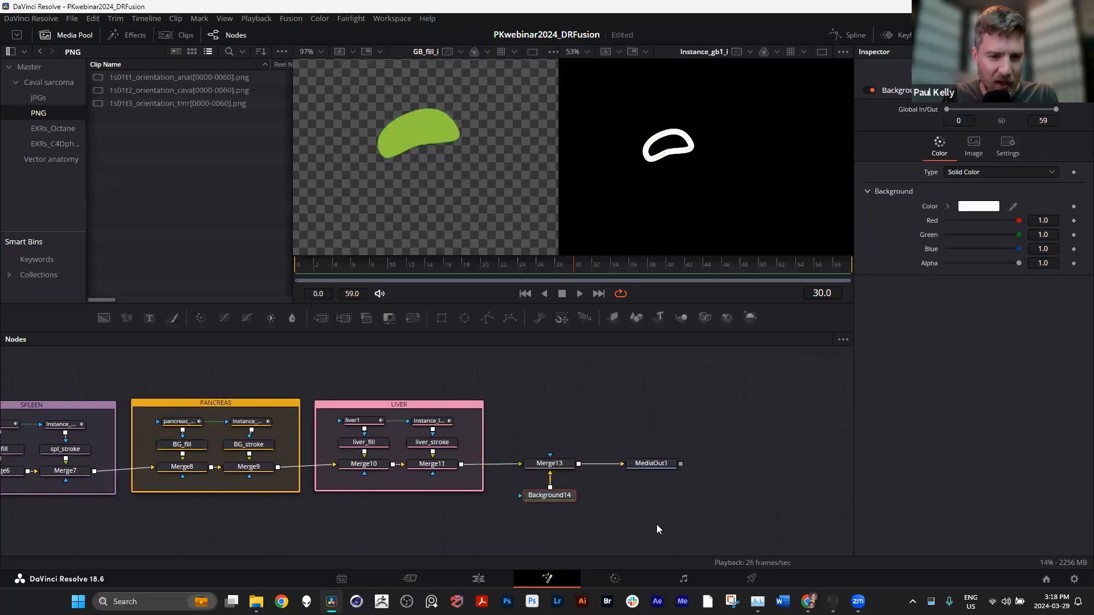
{"action": "key", "text": "2"}
{"action": "key", "text": "1"}
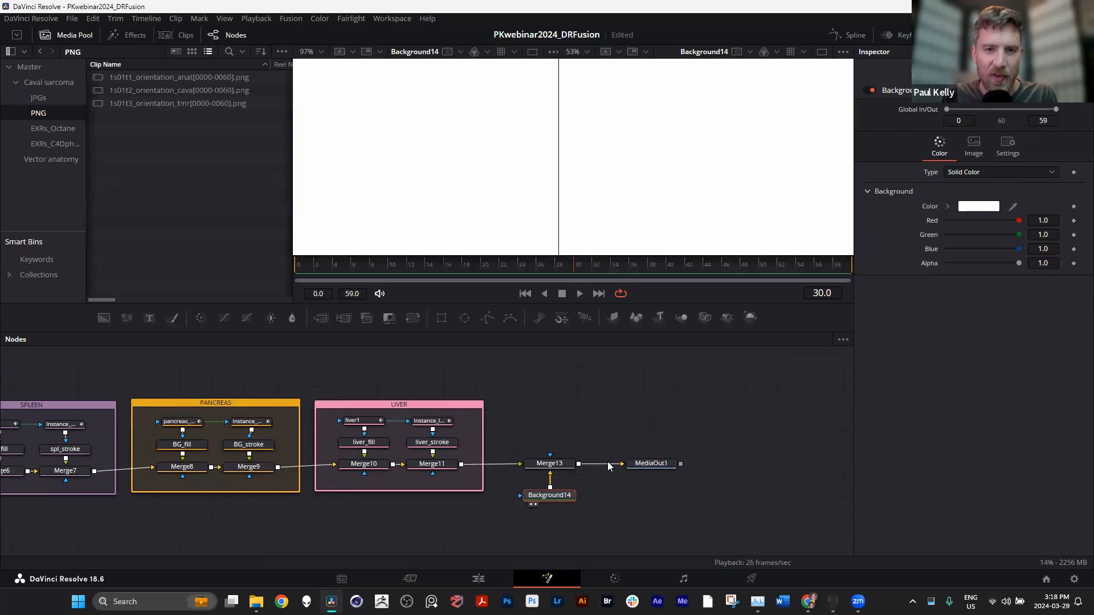
Show Merge13 in the first viewer, widen that viewer and fit the whole illustration in it
{"action": "left_click", "coordinate": [550, 466]}
{"action": "key", "text": "1"}
{"action": "key", "text": "ctrl+f"}
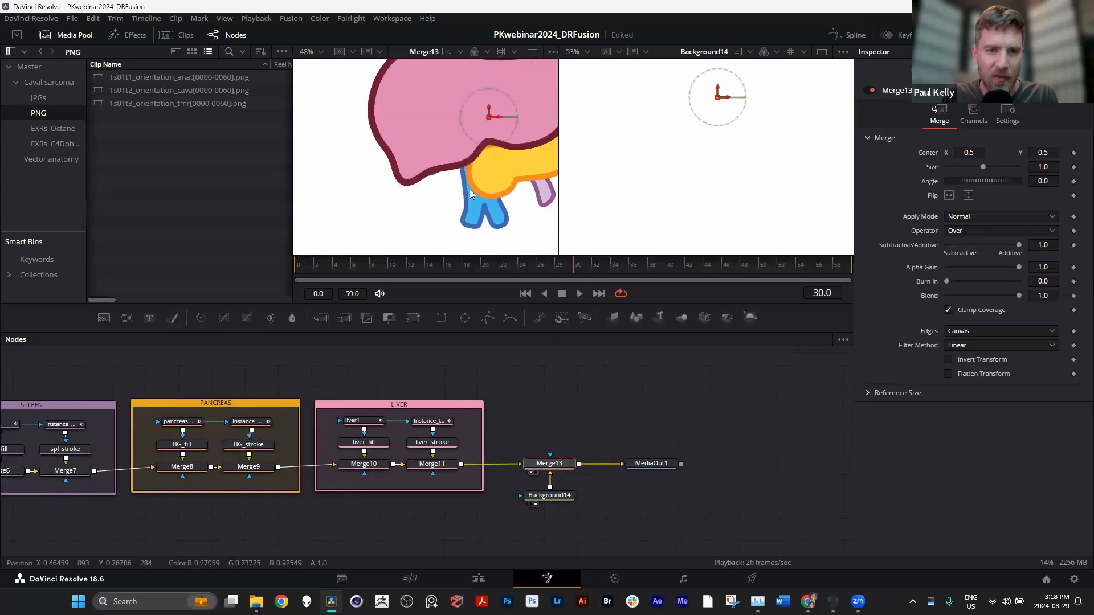
{"action": "left_click_drag", "start_coordinate": [558, 210], "coordinate": [656, 203]}
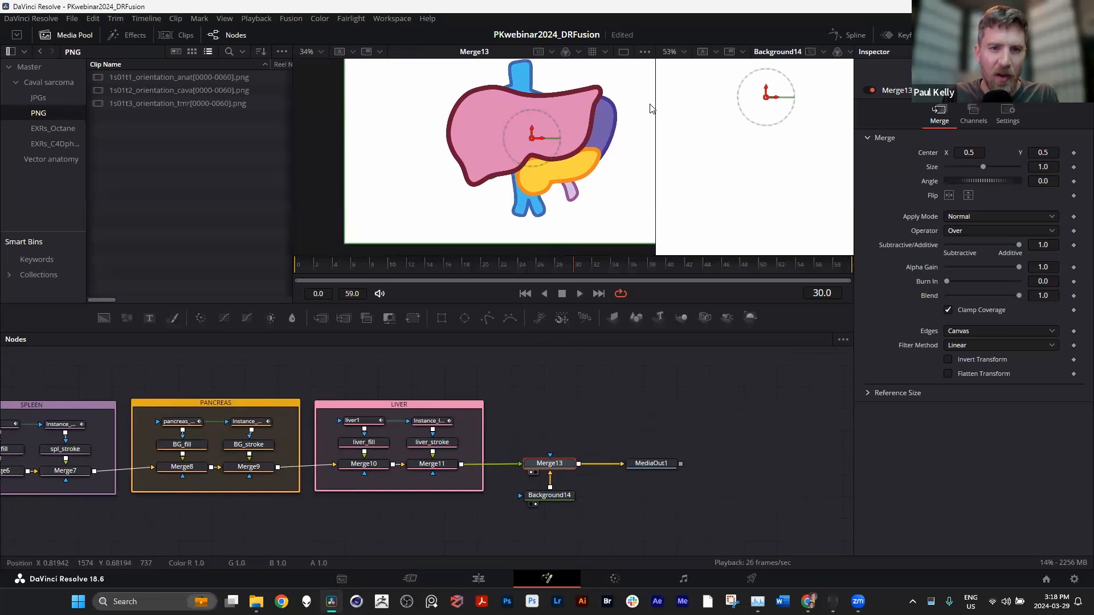
{"action": "key", "text": "ctrl+f"}
Go to frame 20 and inspect the Size animation curve of the liver1 node in the Spline editor
{"action": "scroll", "coordinate": [378, 441], "scroll_direction": "up", "scroll_amount": 3}
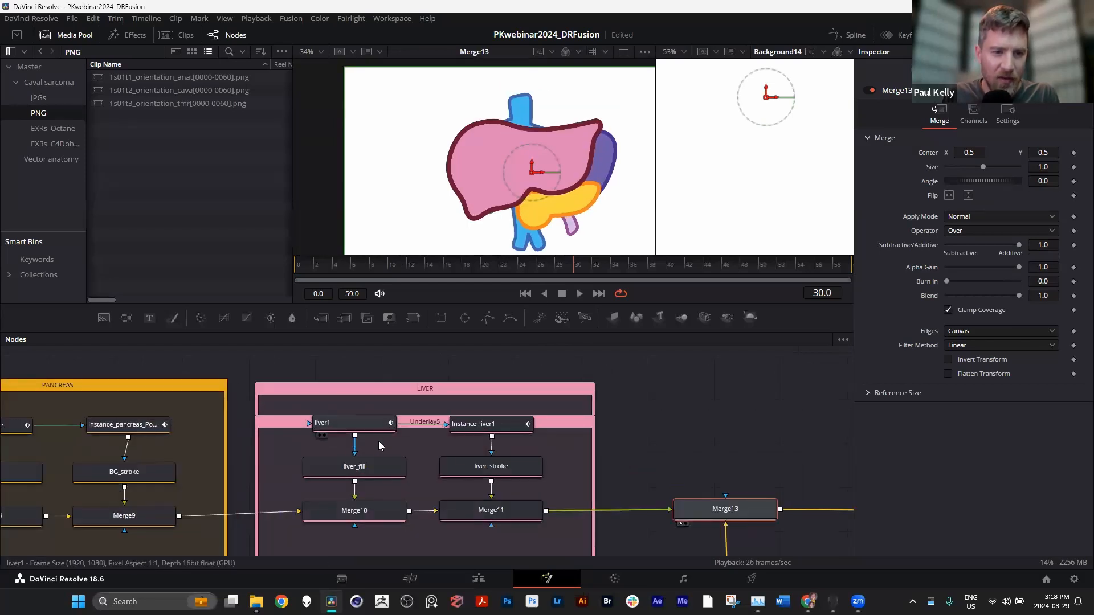
{"action": "left_click", "coordinate": [356, 421]}
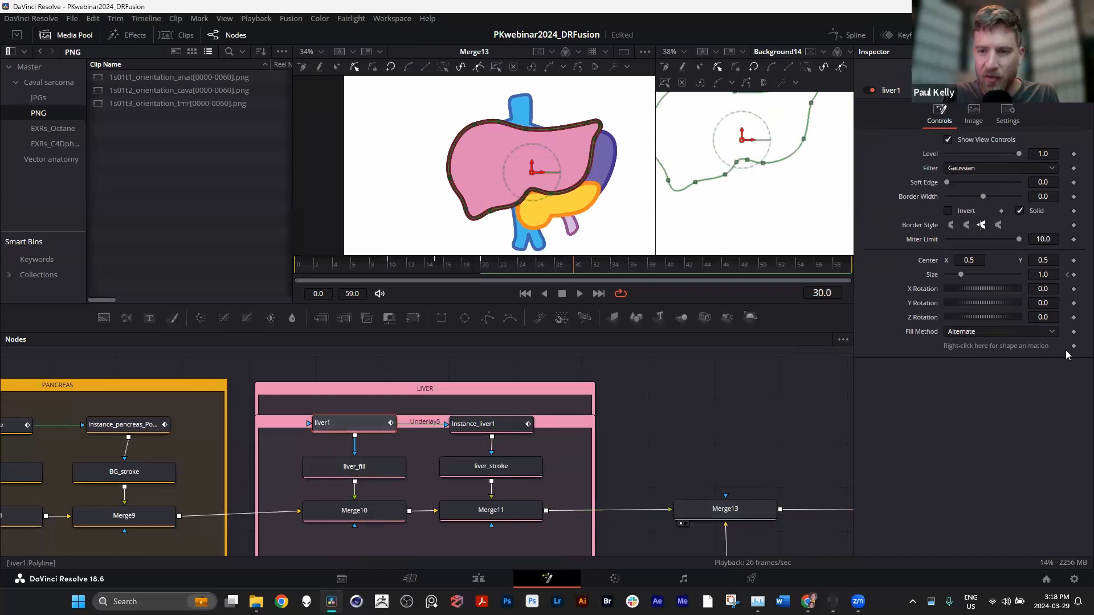
{"action": "left_click_drag", "start_coordinate": [562, 274], "coordinate": [484, 274]}
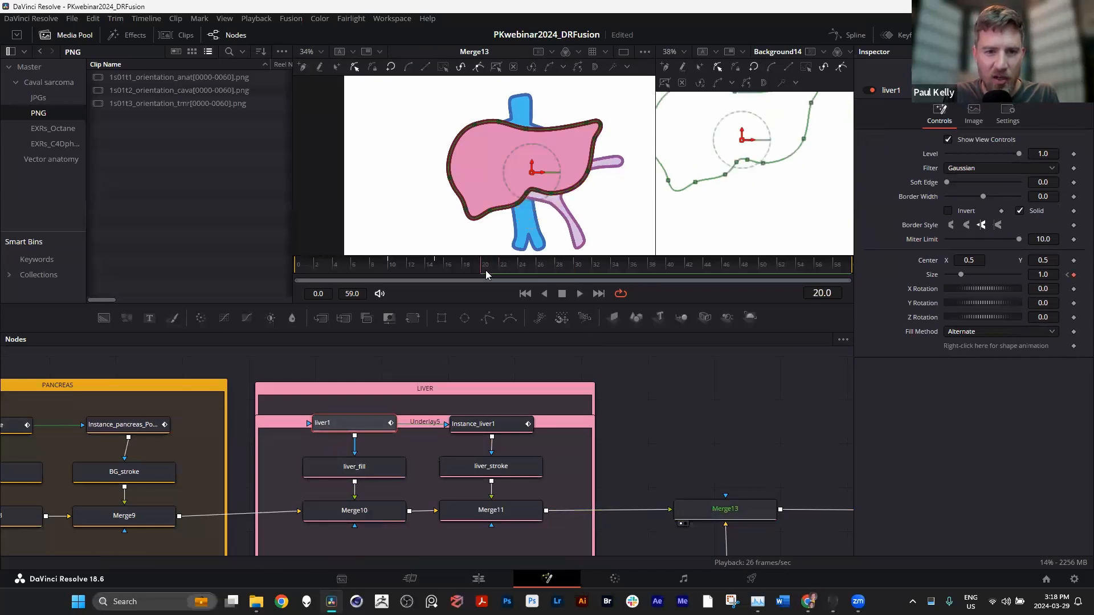
{"action": "left_click", "coordinate": [850, 35]}
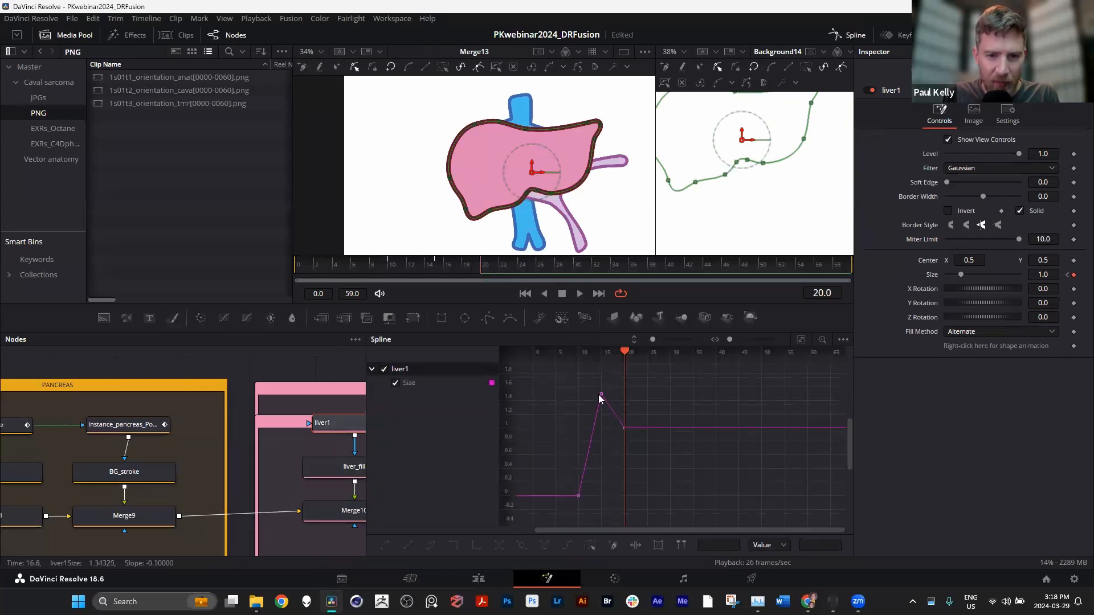
{"action": "left_click", "coordinate": [601, 394]}
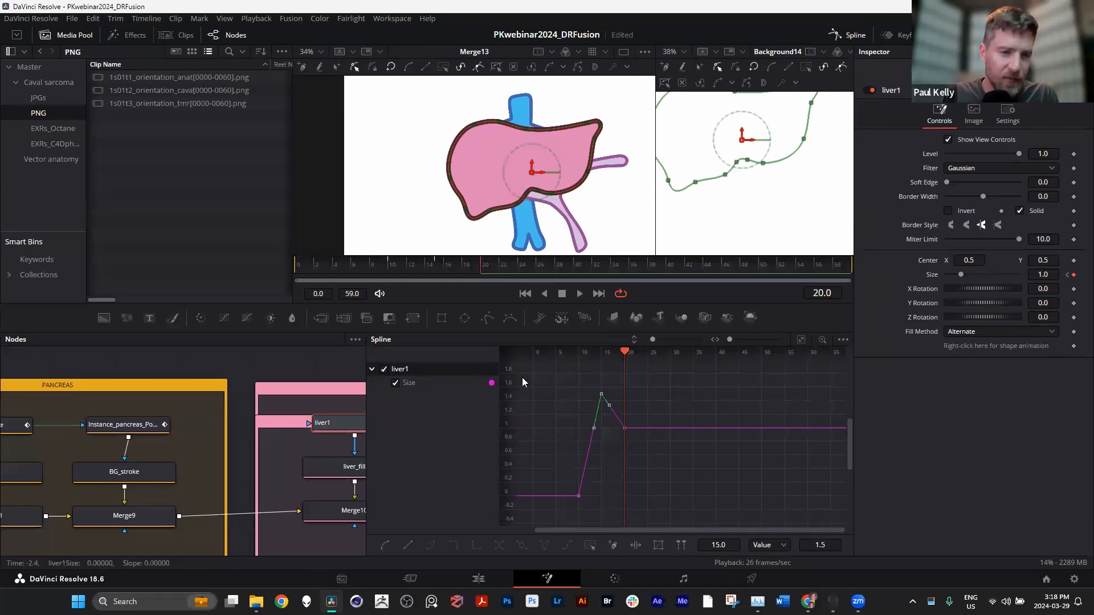
{"action": "left_click", "coordinate": [850, 35]}
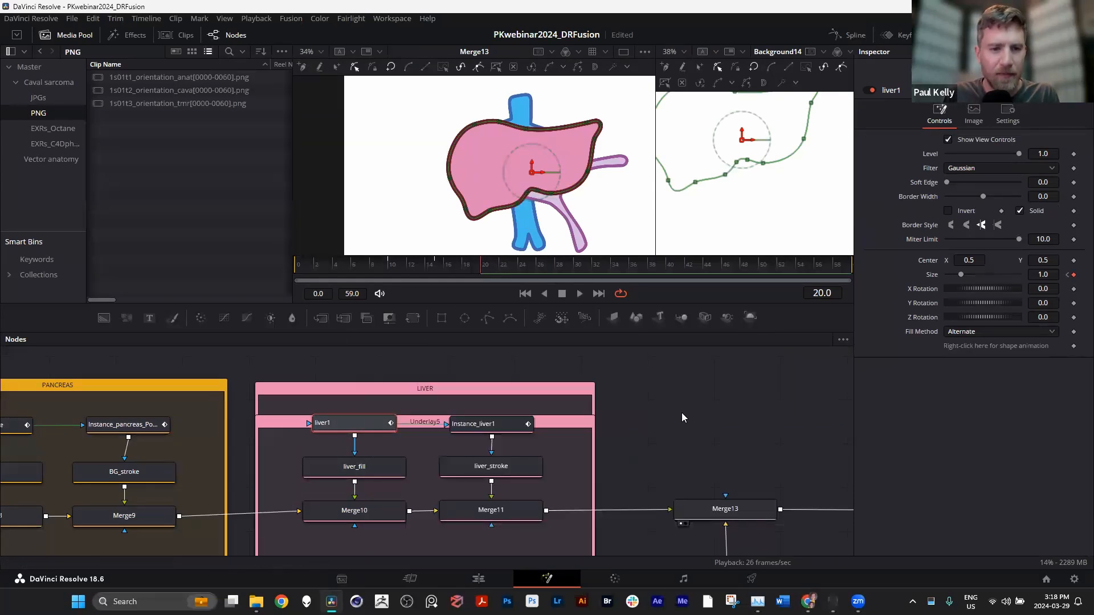
Examine the node flow from Merge13 back through the liver, pancreas, spleen and GB_i groups
{"action": "scroll", "coordinate": [414, 392], "scroll_direction": "down", "scroll_amount": 3}
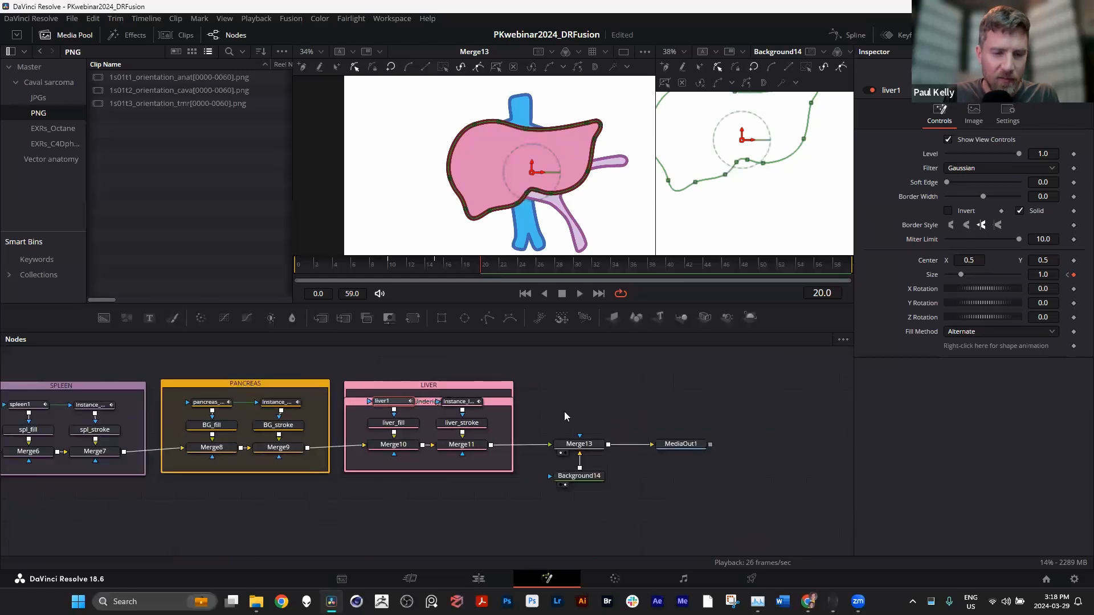
{"action": "left_click_drag", "start_coordinate": [561, 403], "coordinate": [603, 457]}
{"action": "scroll", "coordinate": [790, 422], "scroll_direction": "up", "scroll_amount": 2}
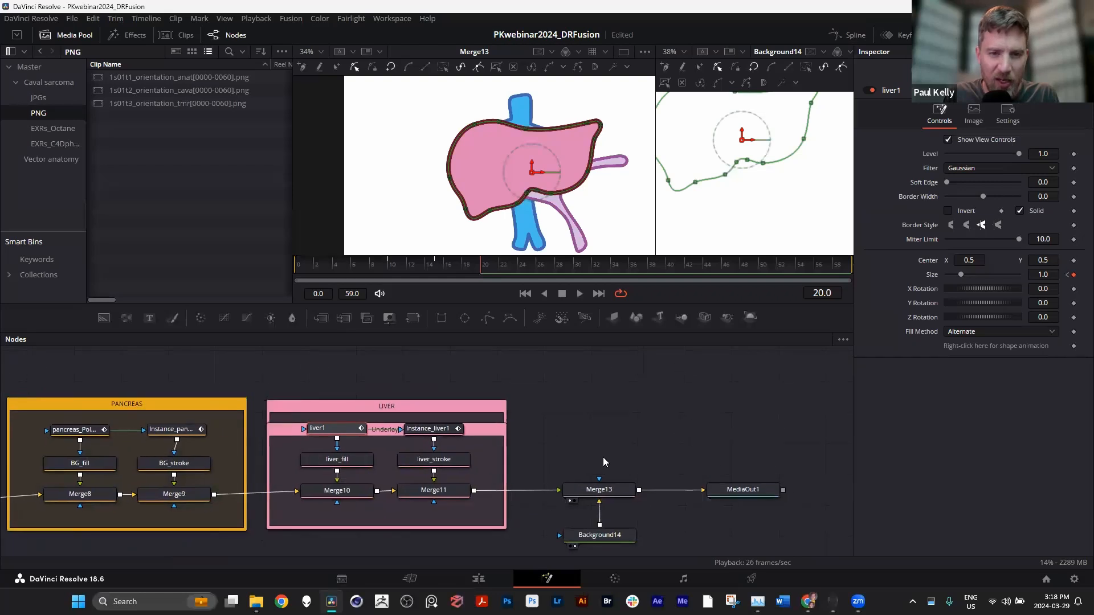
{"action": "left_click", "coordinate": [564, 432]}
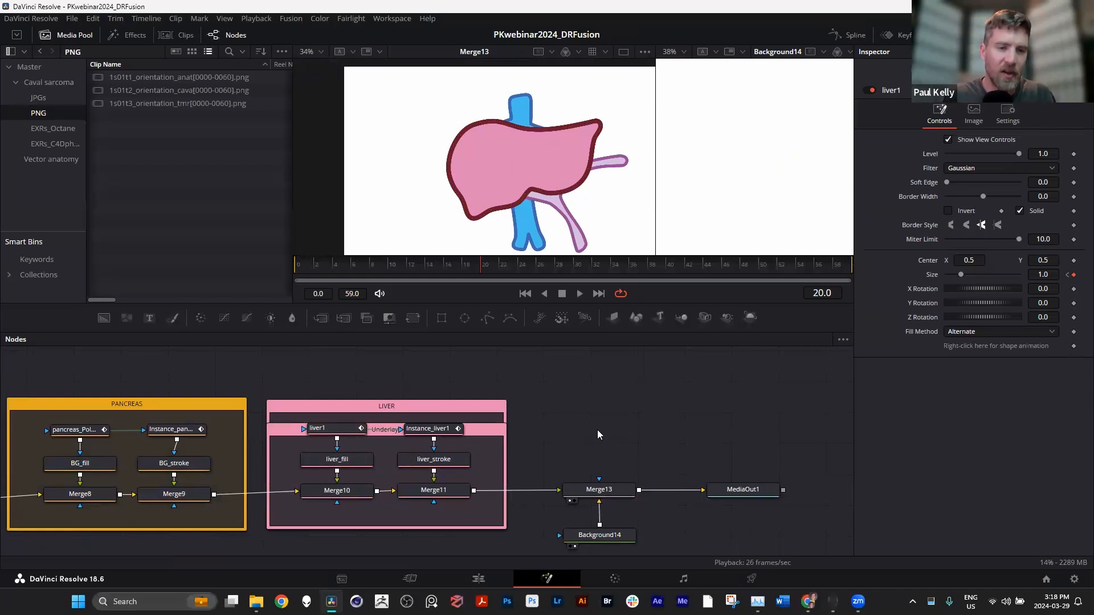
{"action": "scroll", "coordinate": [597, 430], "scroll_direction": "down", "scroll_amount": 1}
{"action": "scroll", "coordinate": [567, 447], "scroll_direction": "up", "scroll_amount": 1}
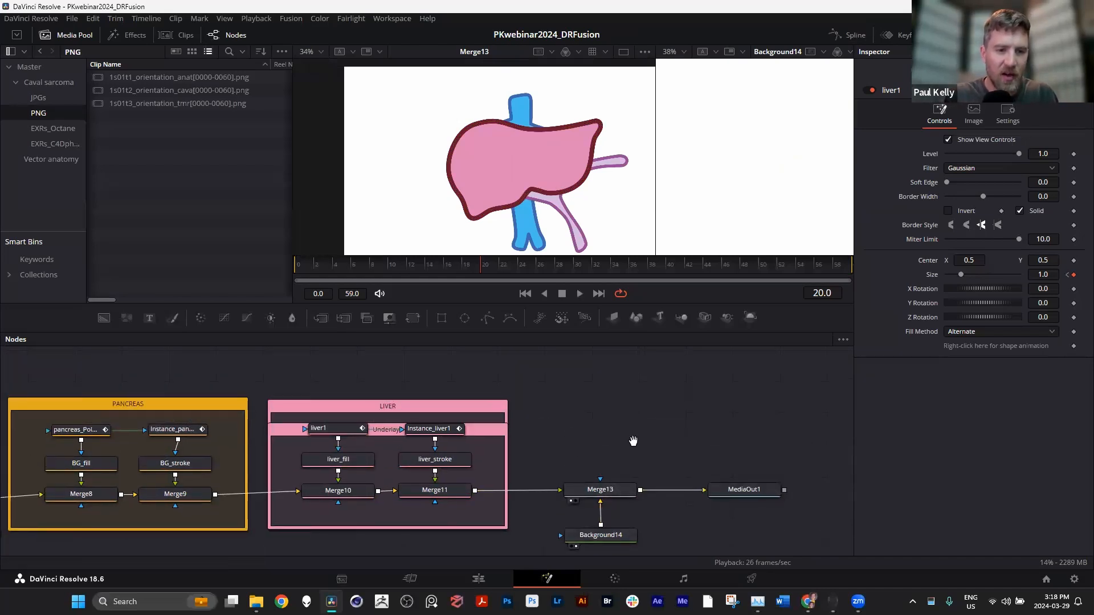
{"action": "left_click_drag", "start_coordinate": [633, 442], "coordinate": [907, 406]}
{"action": "left_click_drag", "start_coordinate": [521, 532], "coordinate": [581, 537]}
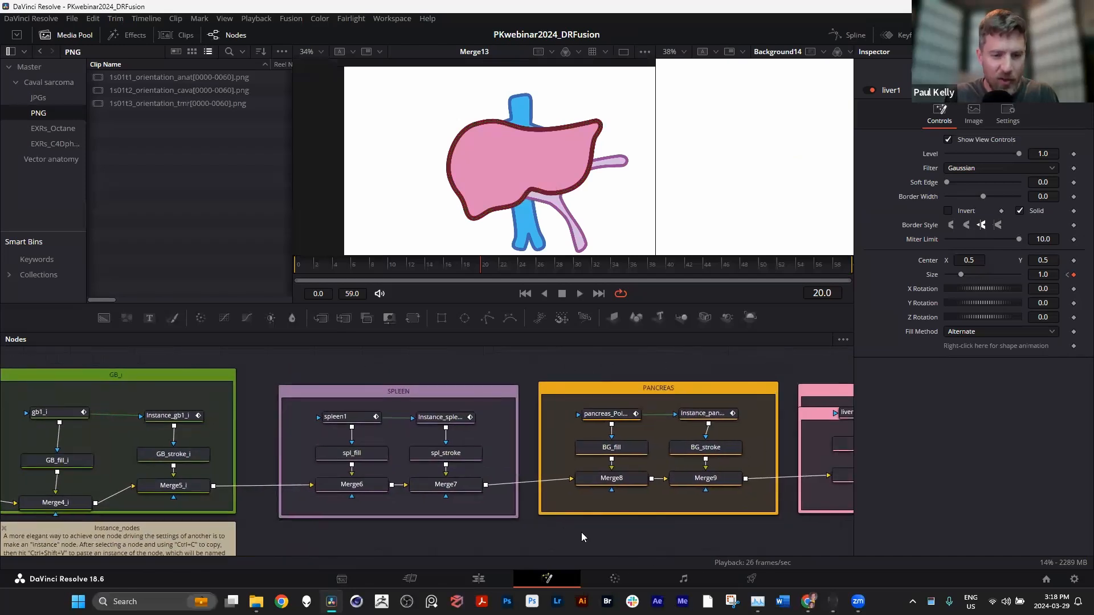
Return to the Vector anatomy timeline on the Edit page and place the playhead at 00:00:03:00
{"action": "left_click", "coordinate": [481, 579]}
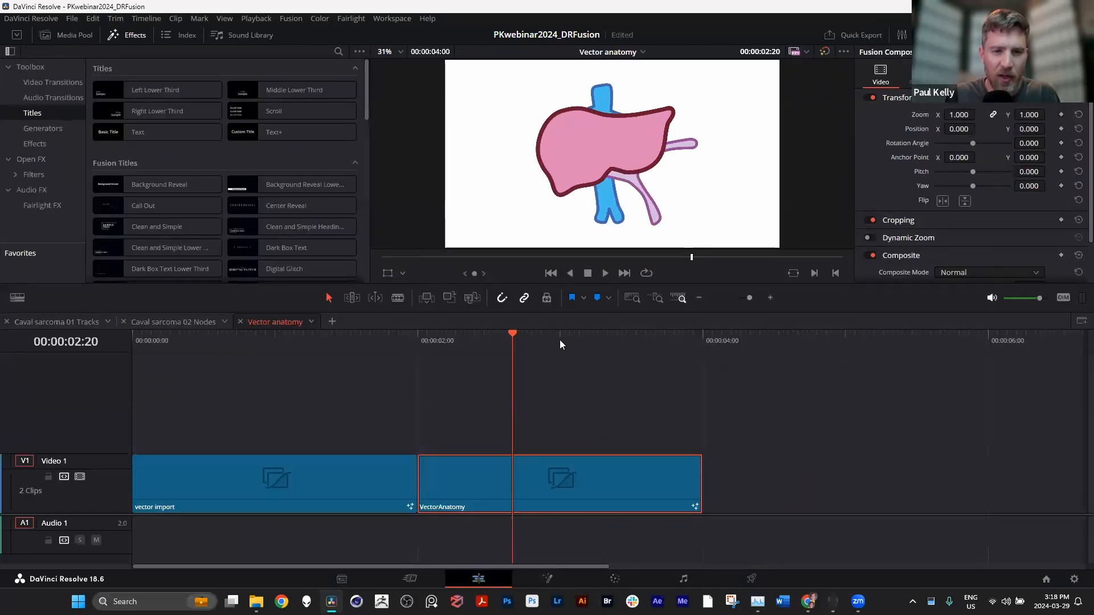
{"action": "left_click", "coordinate": [559, 339]}
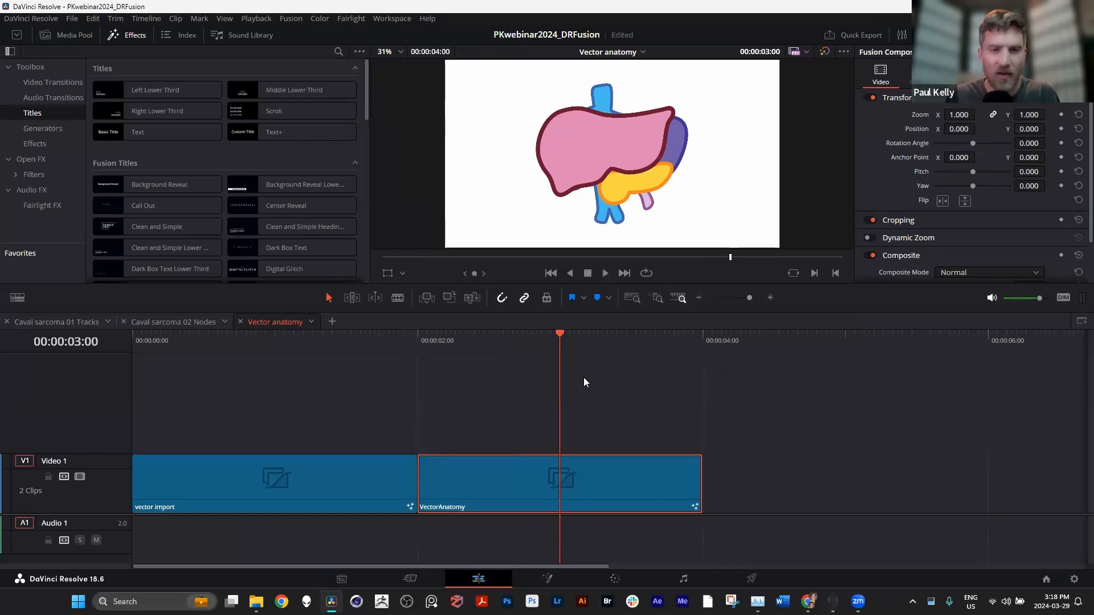